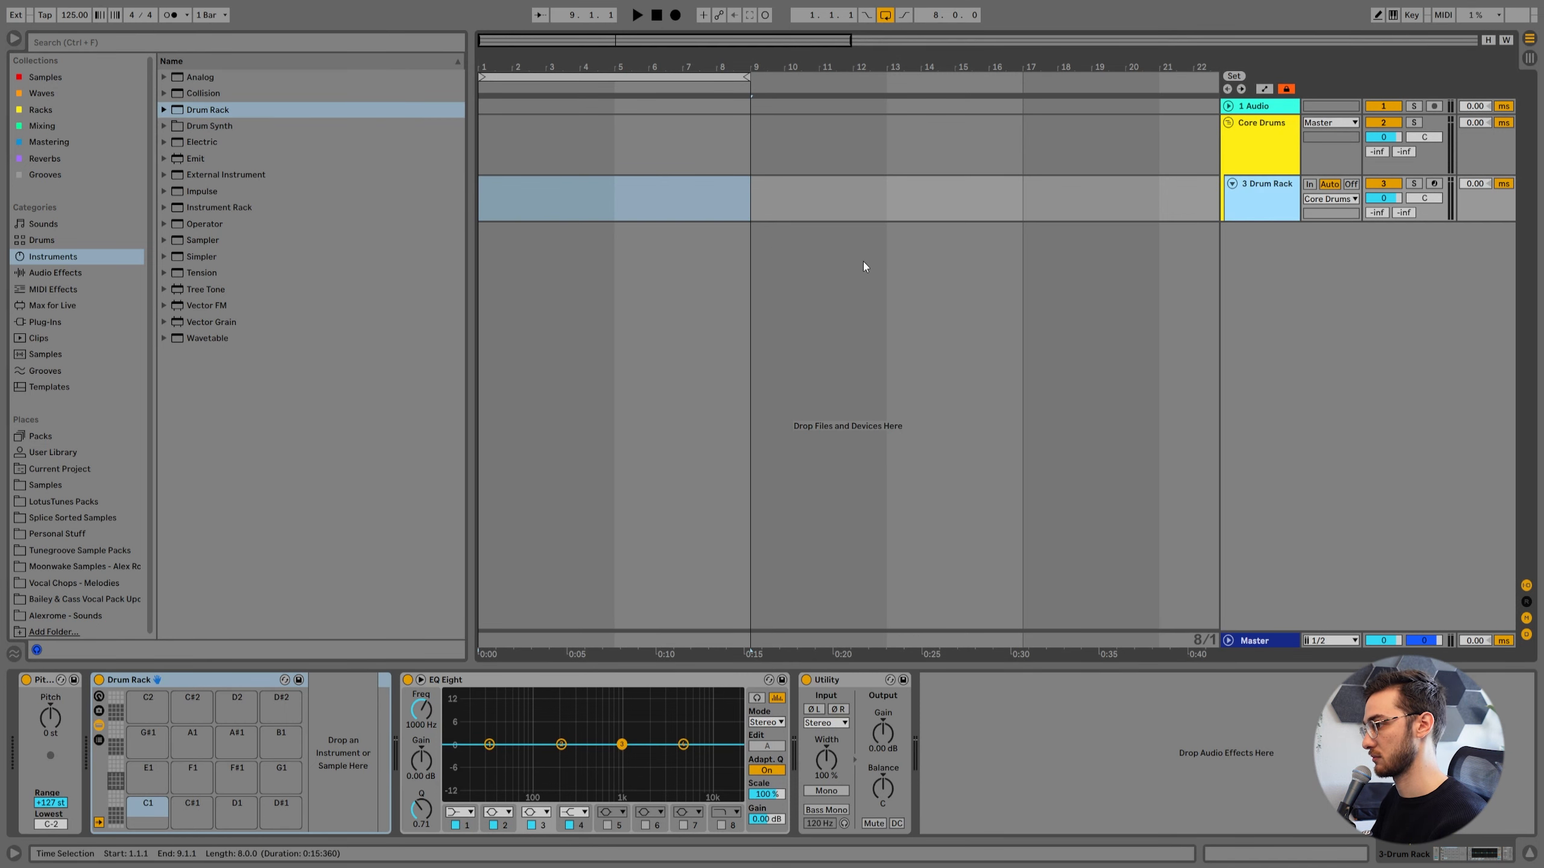
Load 05 Kick_LT_Mr. Transient_Daydreamer.wav from the Daydreamer kick one-shots in LotusTunes Packs onto drum pad C1.
click(64, 501)
click(192, 210)
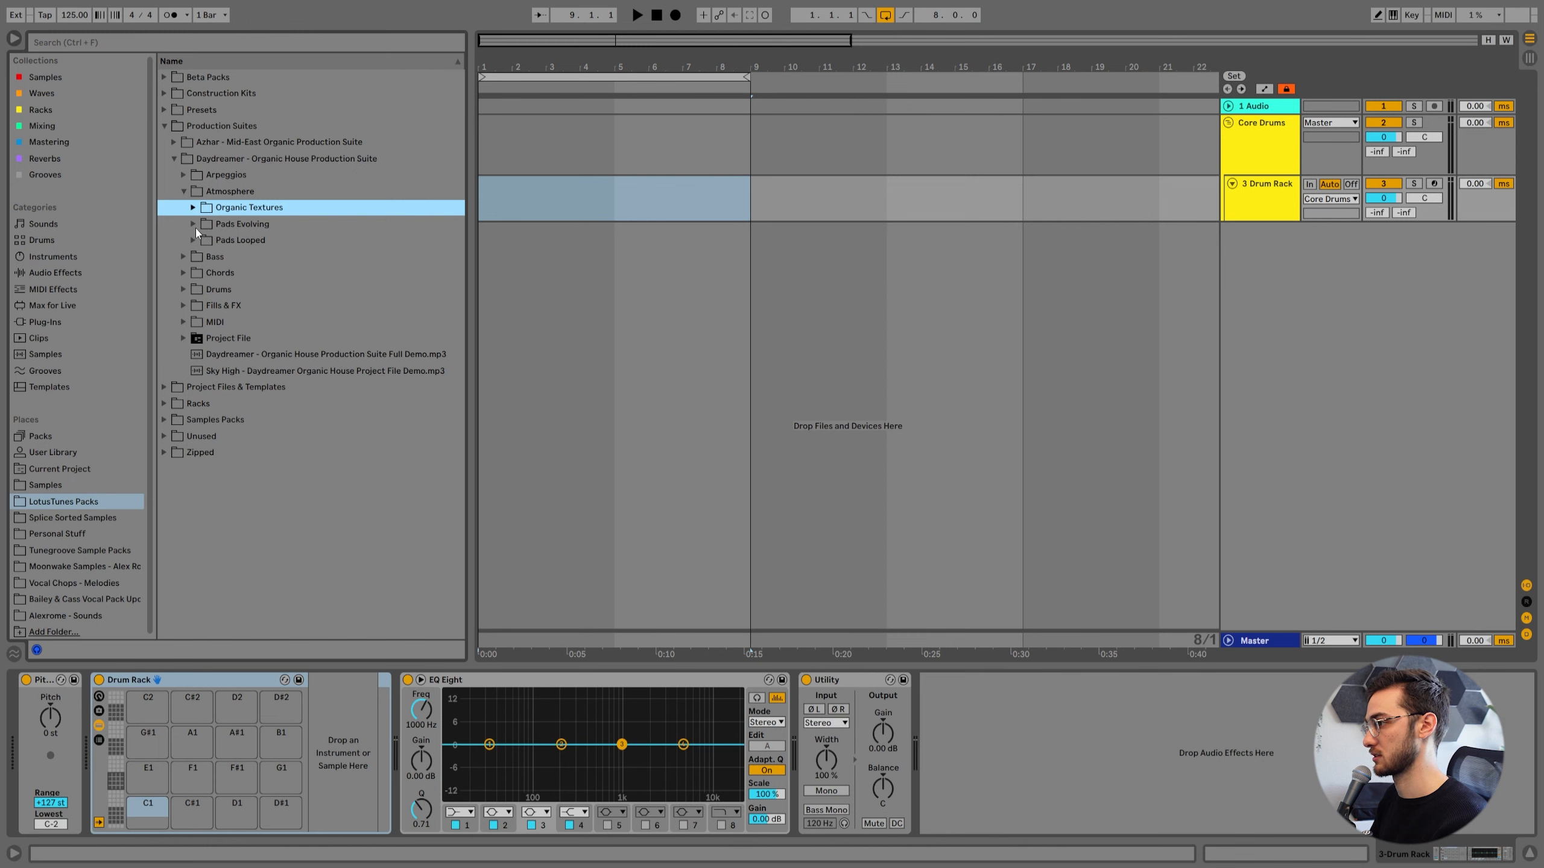
click(186, 290)
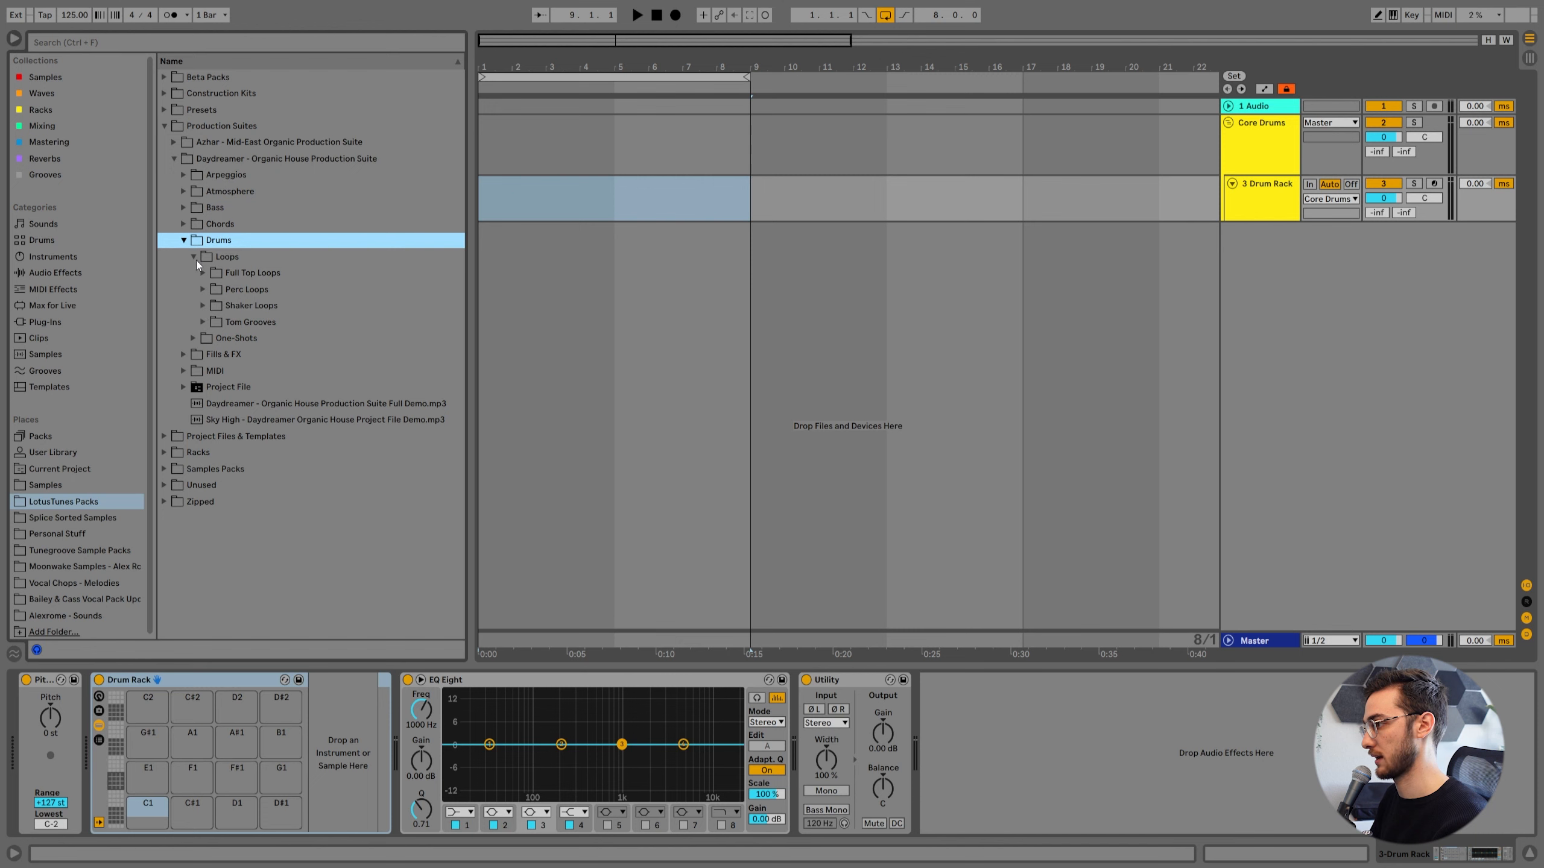
click(195, 258)
click(197, 275)
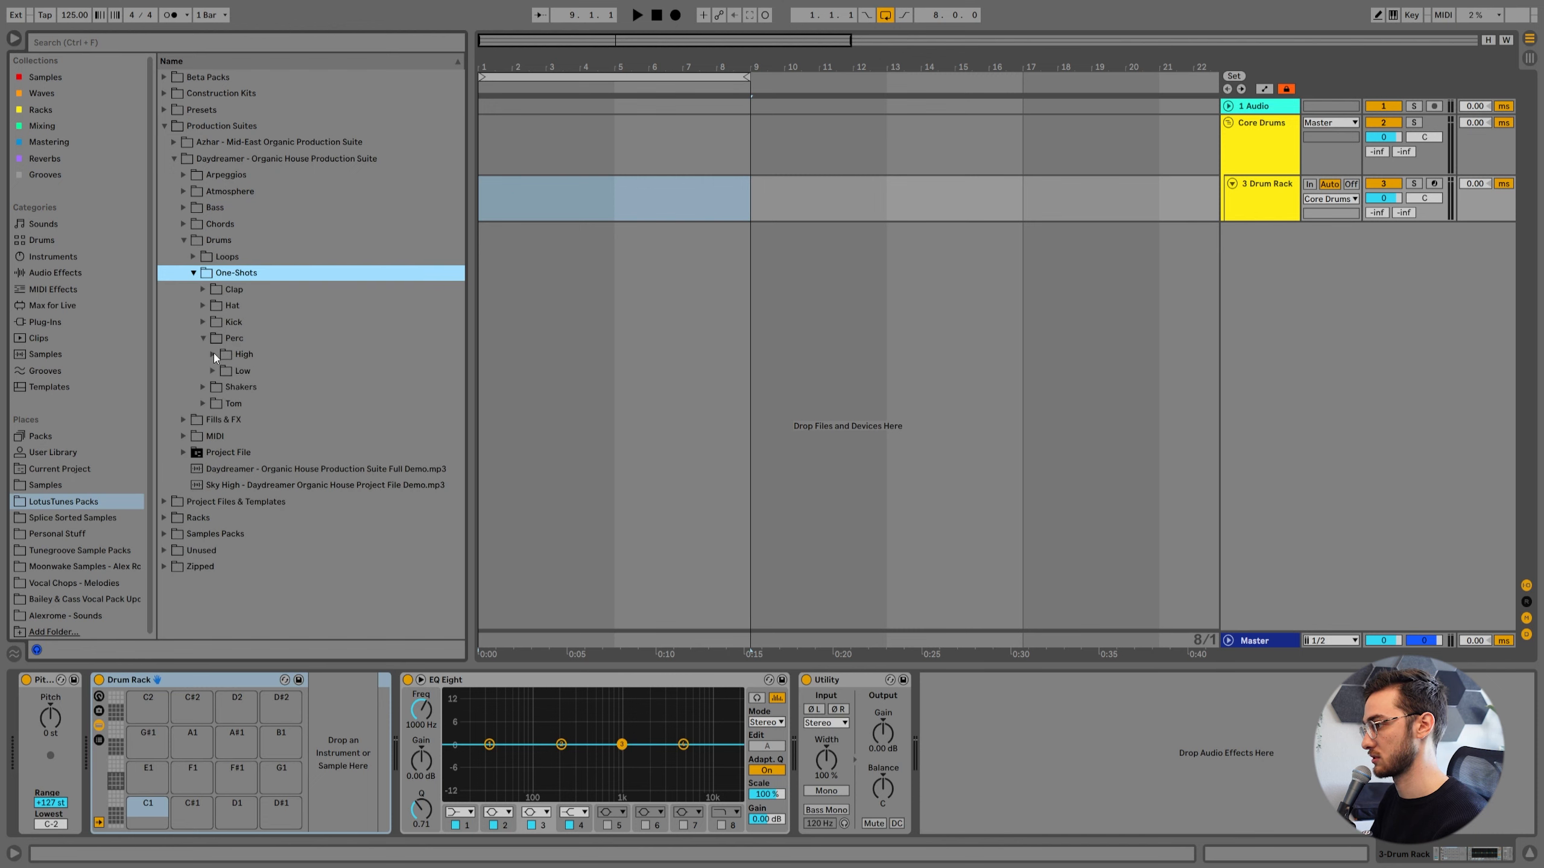
click(205, 324)
key(Down)
key(Down)
key(Down)
key(Down)
key(Down)
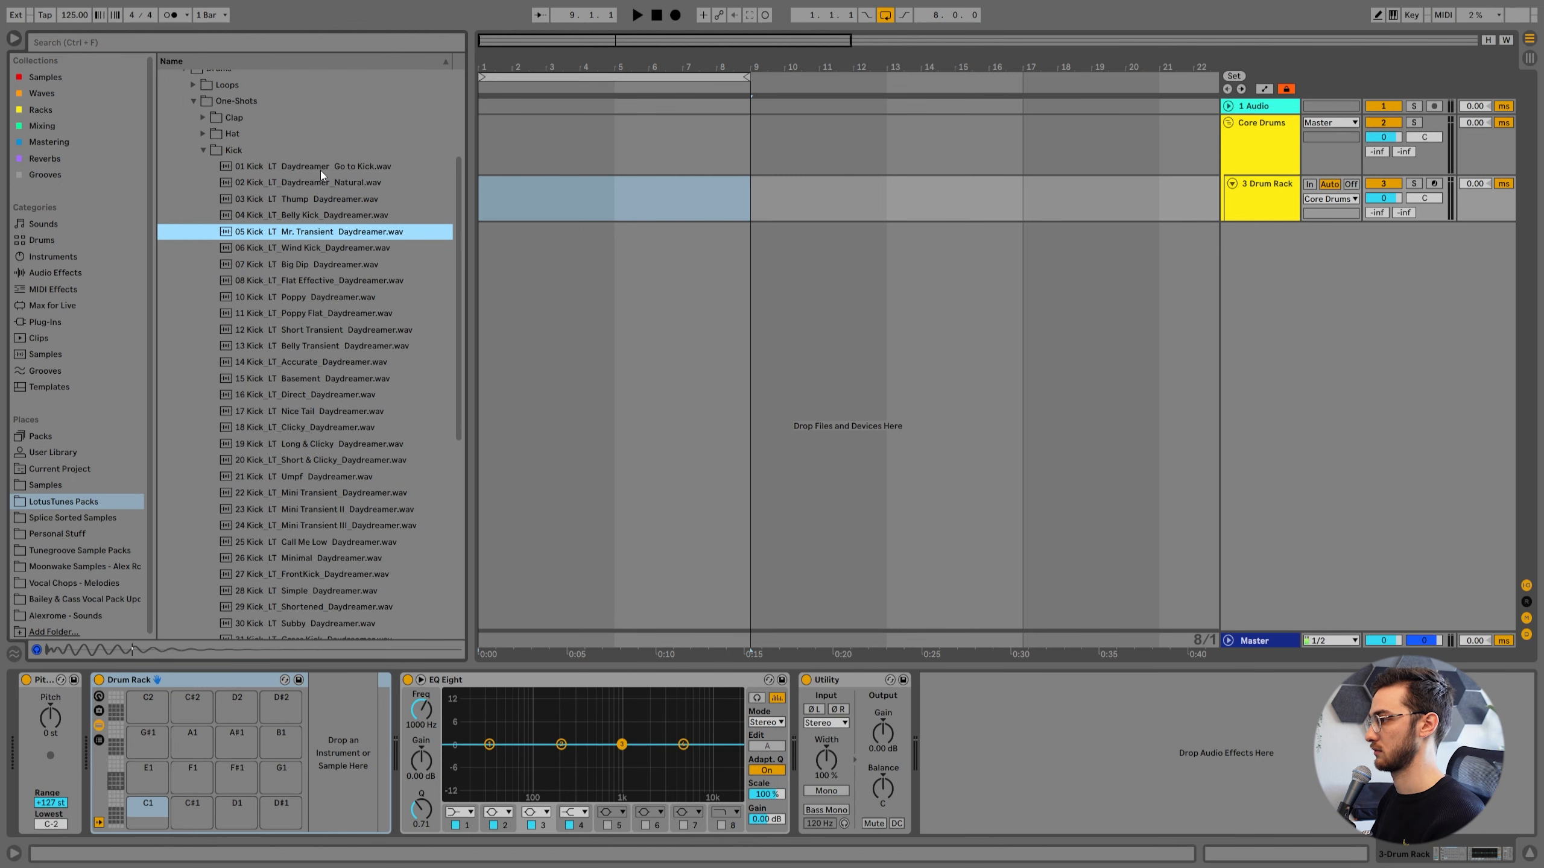
drag(307, 231, 149, 808)
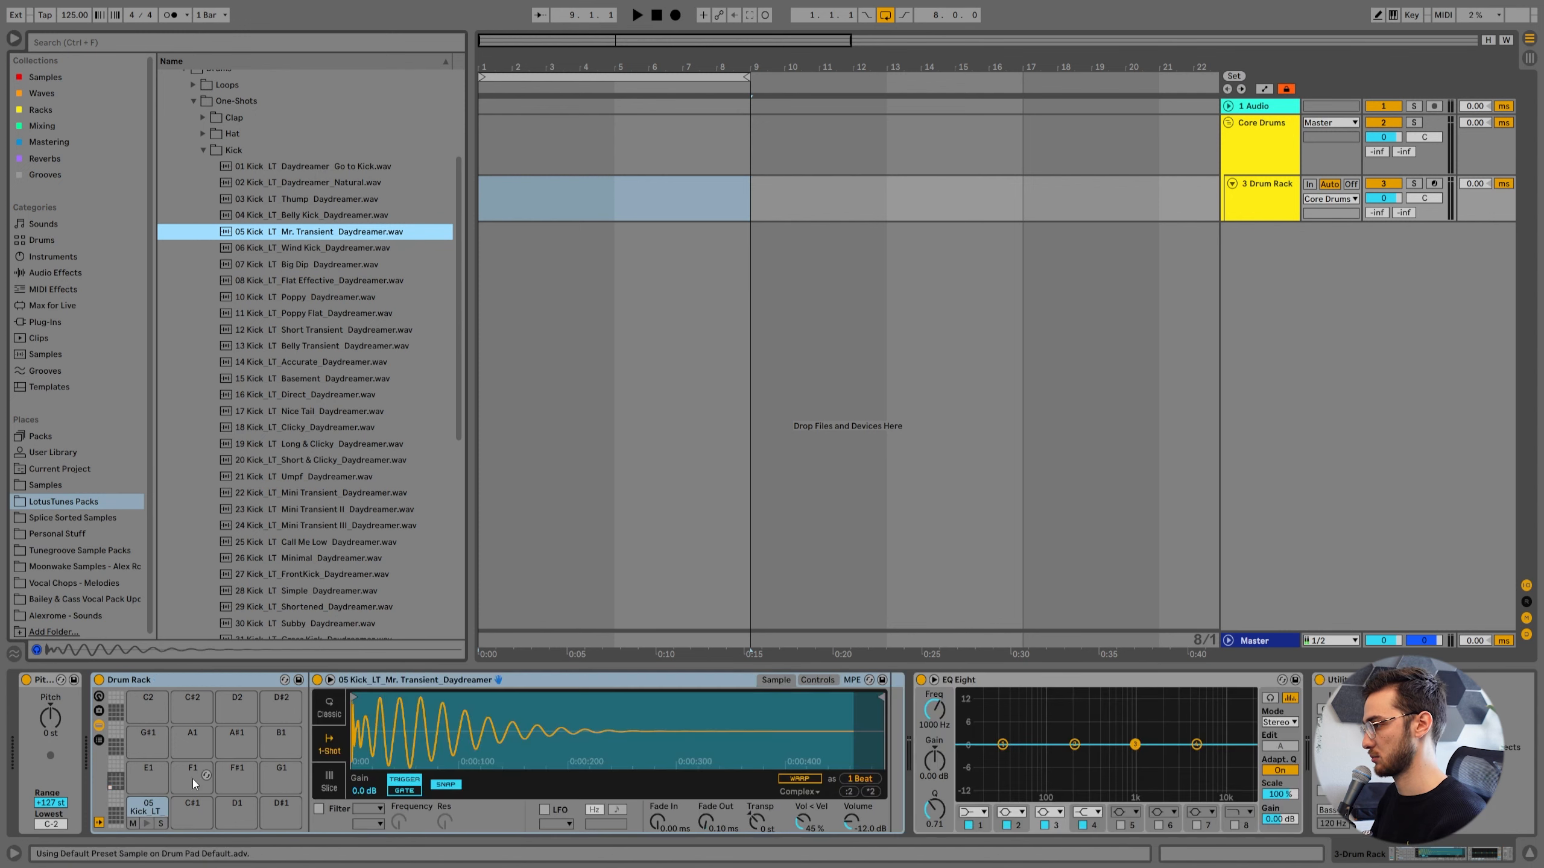
Audition more Daydreamer kicks, loading 17 Kick_LT_Nice Tail onto pad C#1 and 24 Kick_LT_Mini Transient III onto pad D1.
scroll(304, 283, down, 2)
click(313, 297)
click(307, 361)
click(302, 377)
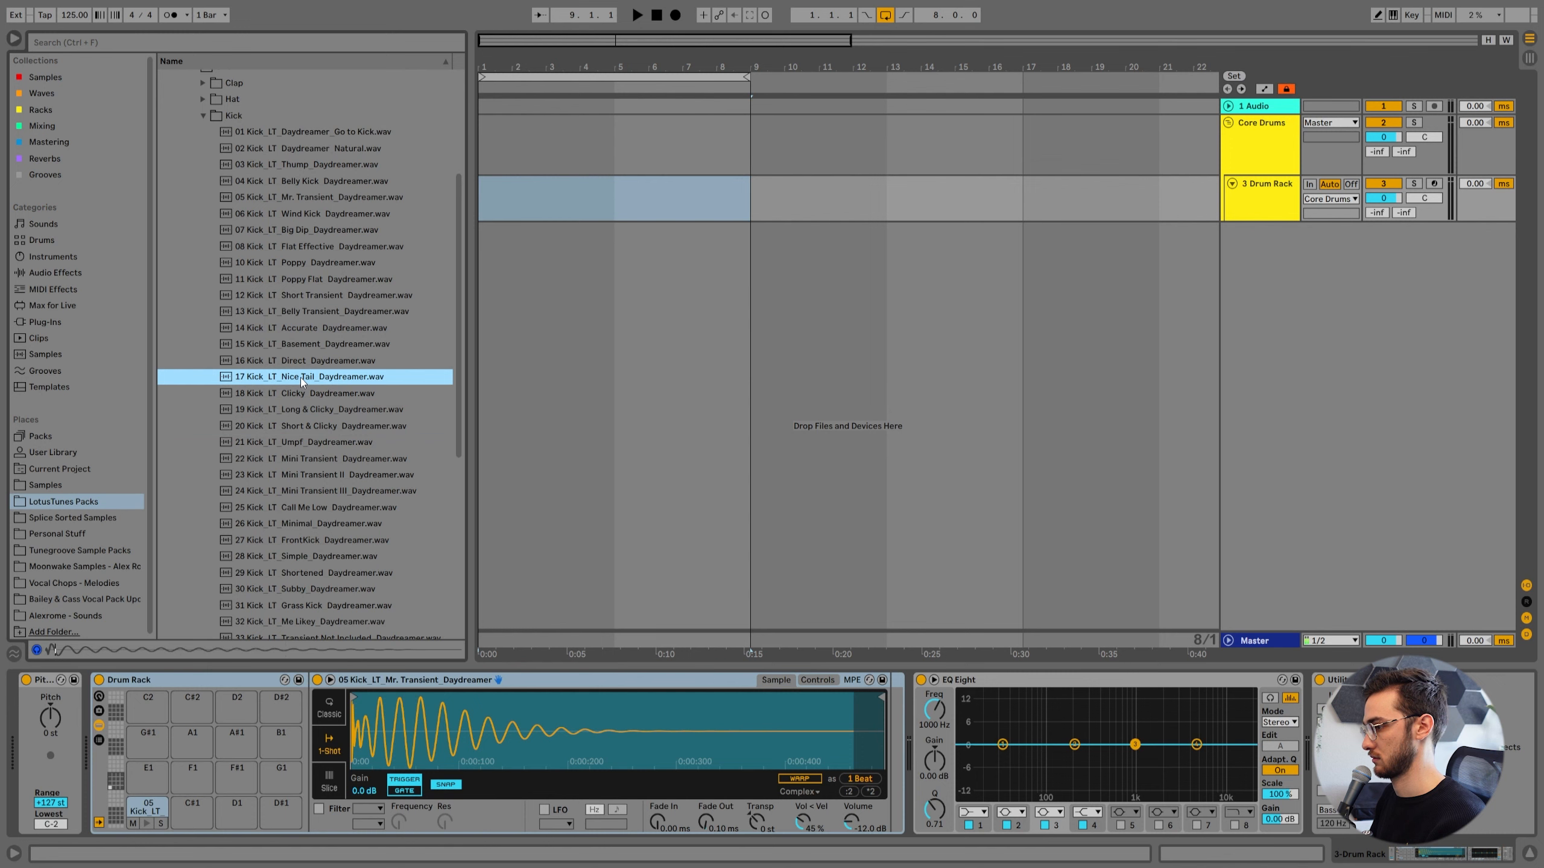
drag(300, 377, 191, 811)
scroll(297, 383, down, 2)
click(321, 422)
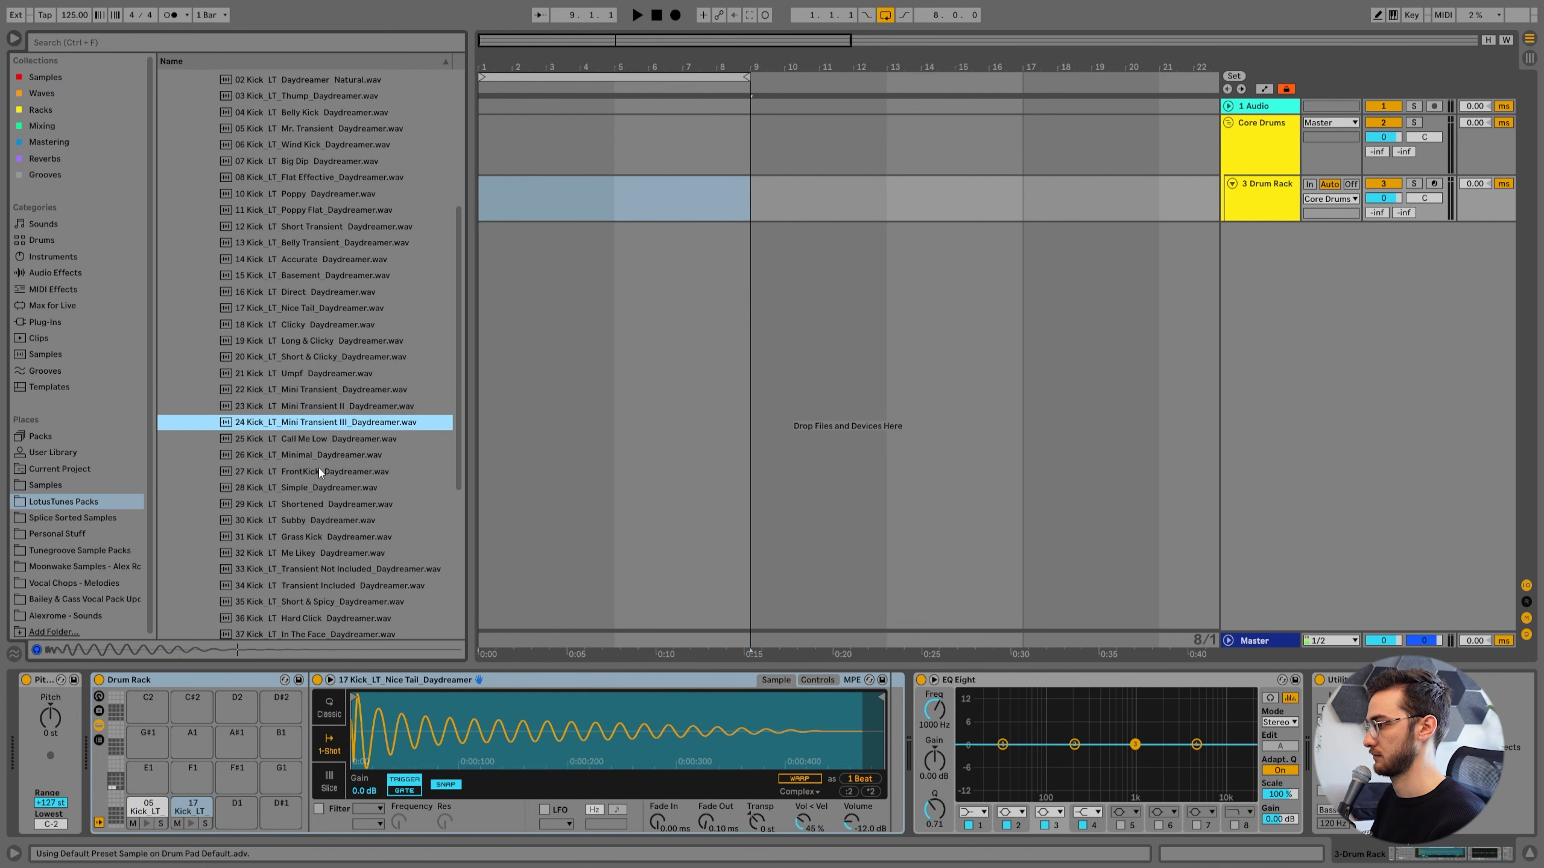
drag(321, 423, 237, 811)
Load 12_LT_Legacy Kick_Afro House.wav from the LotusTunes Legacy Kicks Vol. 01 pack onto drum pad D#1.
scroll(265, 227, up, 4)
click(202, 181)
click(174, 159)
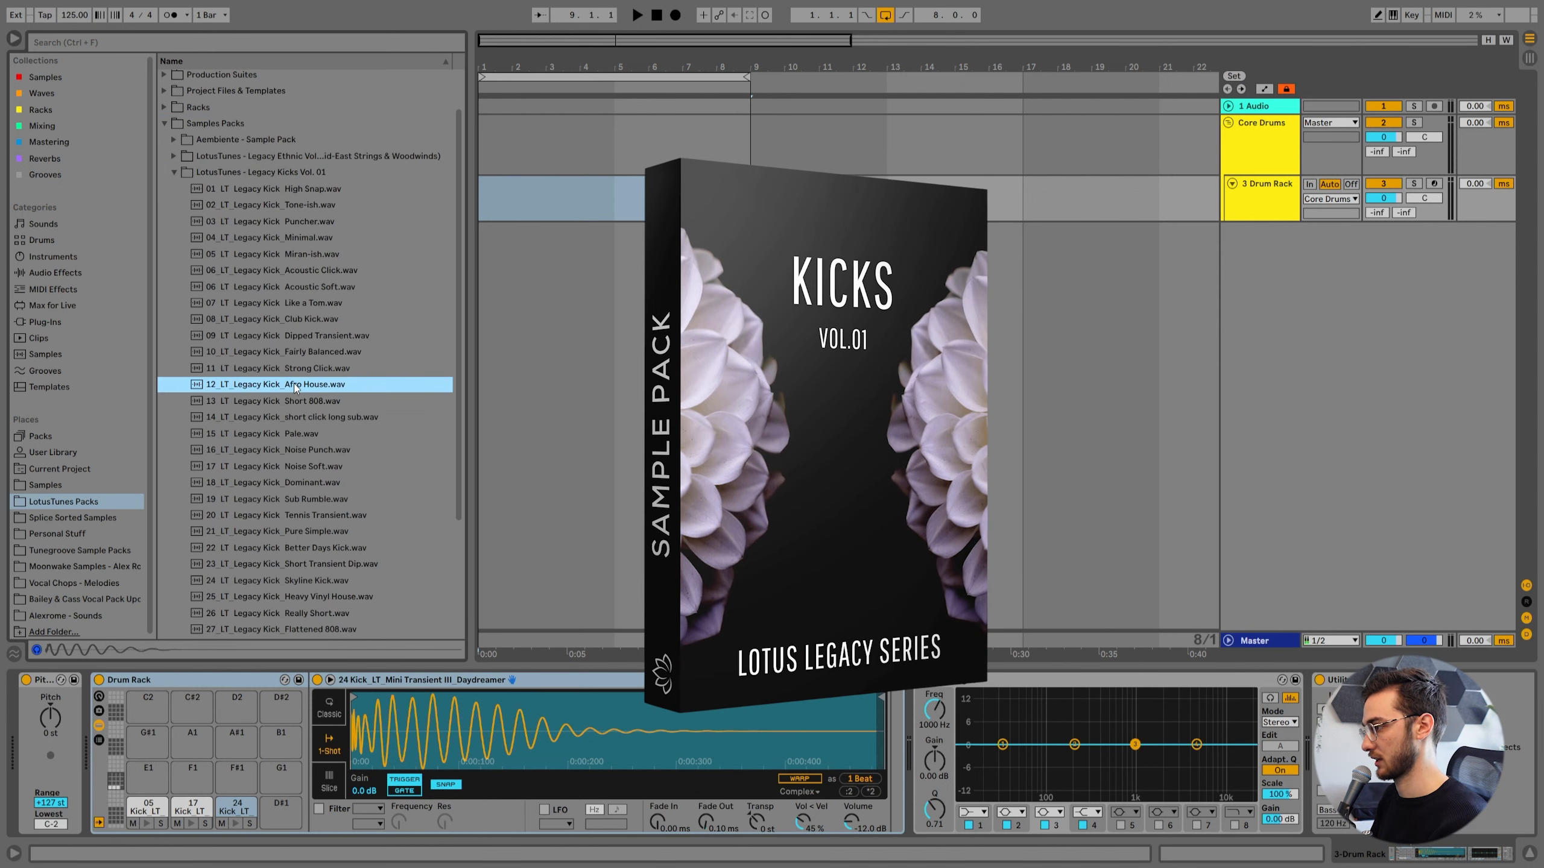
double_click(291, 383)
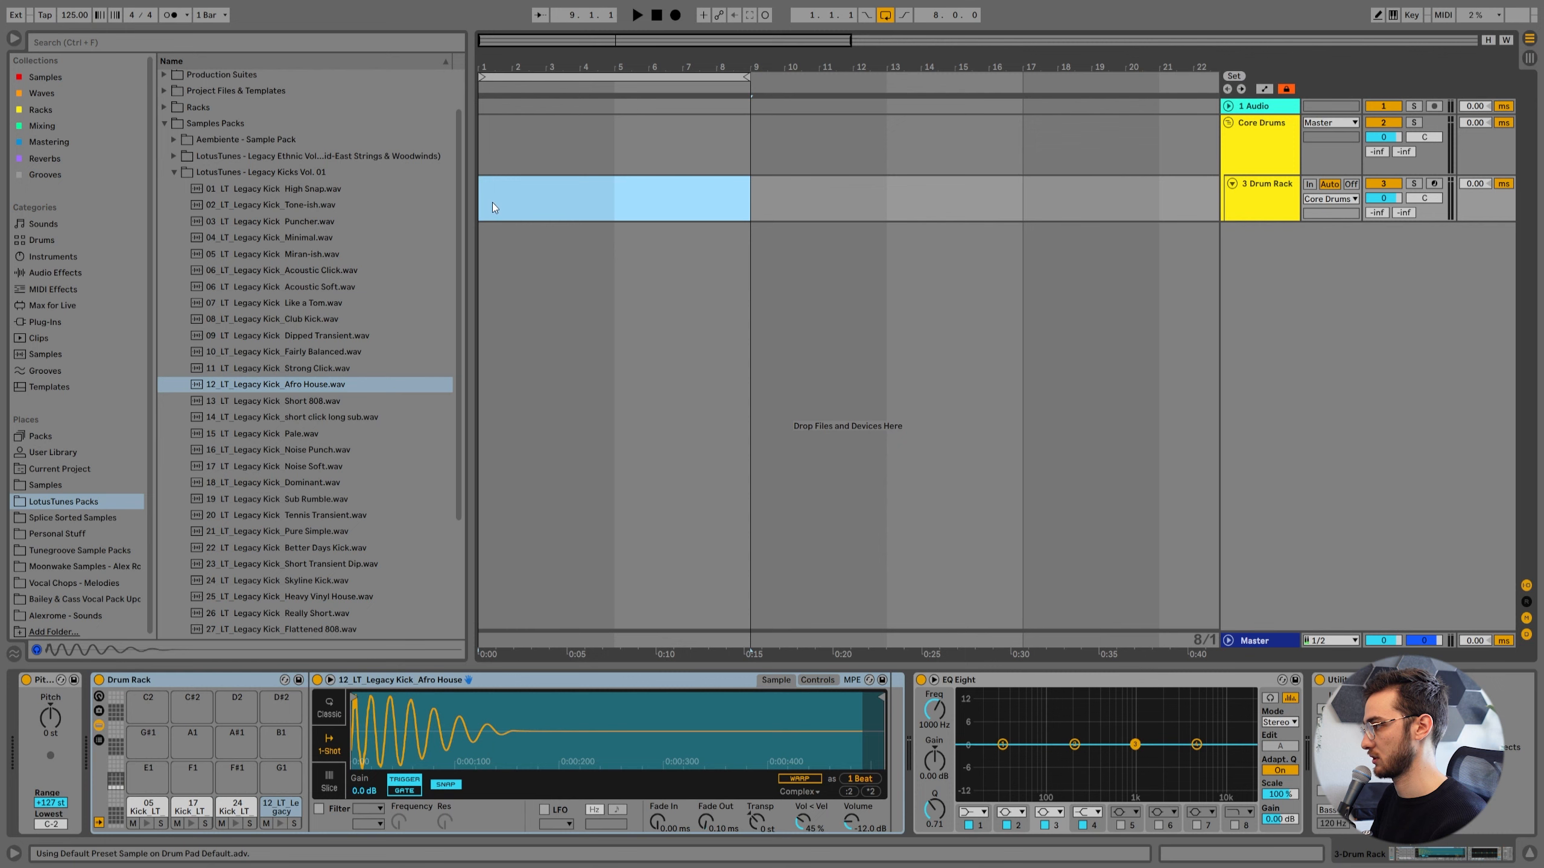
Create a MIDI clip over bars 1 to 8 on the Drum Rack track and set its fixed grid to 1/4.
double_click(699, 208)
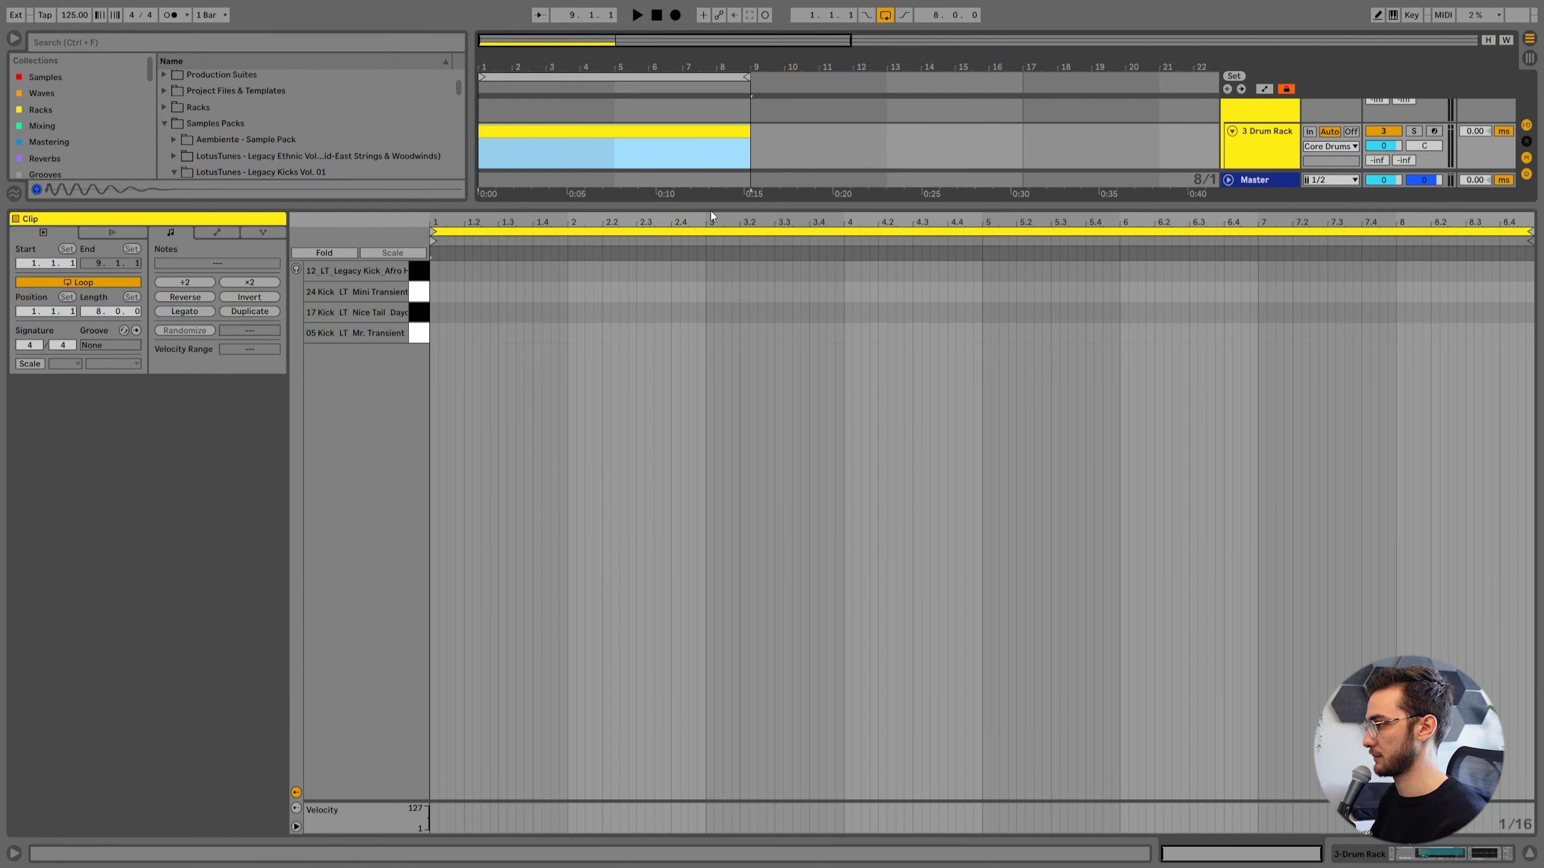
right_click(504, 332)
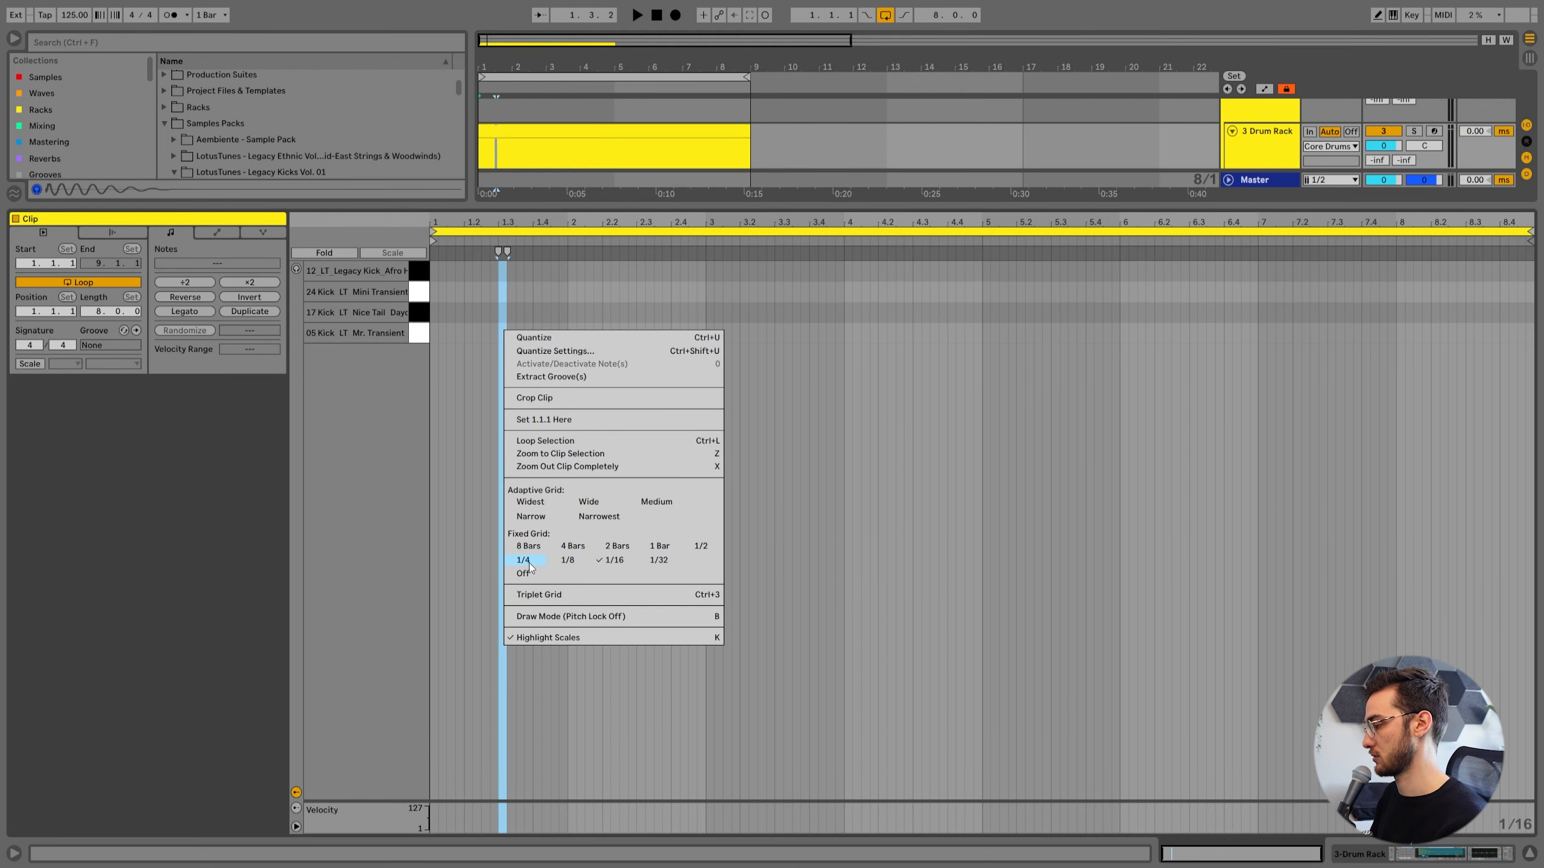
click(524, 560)
click(457, 329)
drag(445, 222, 446, 237)
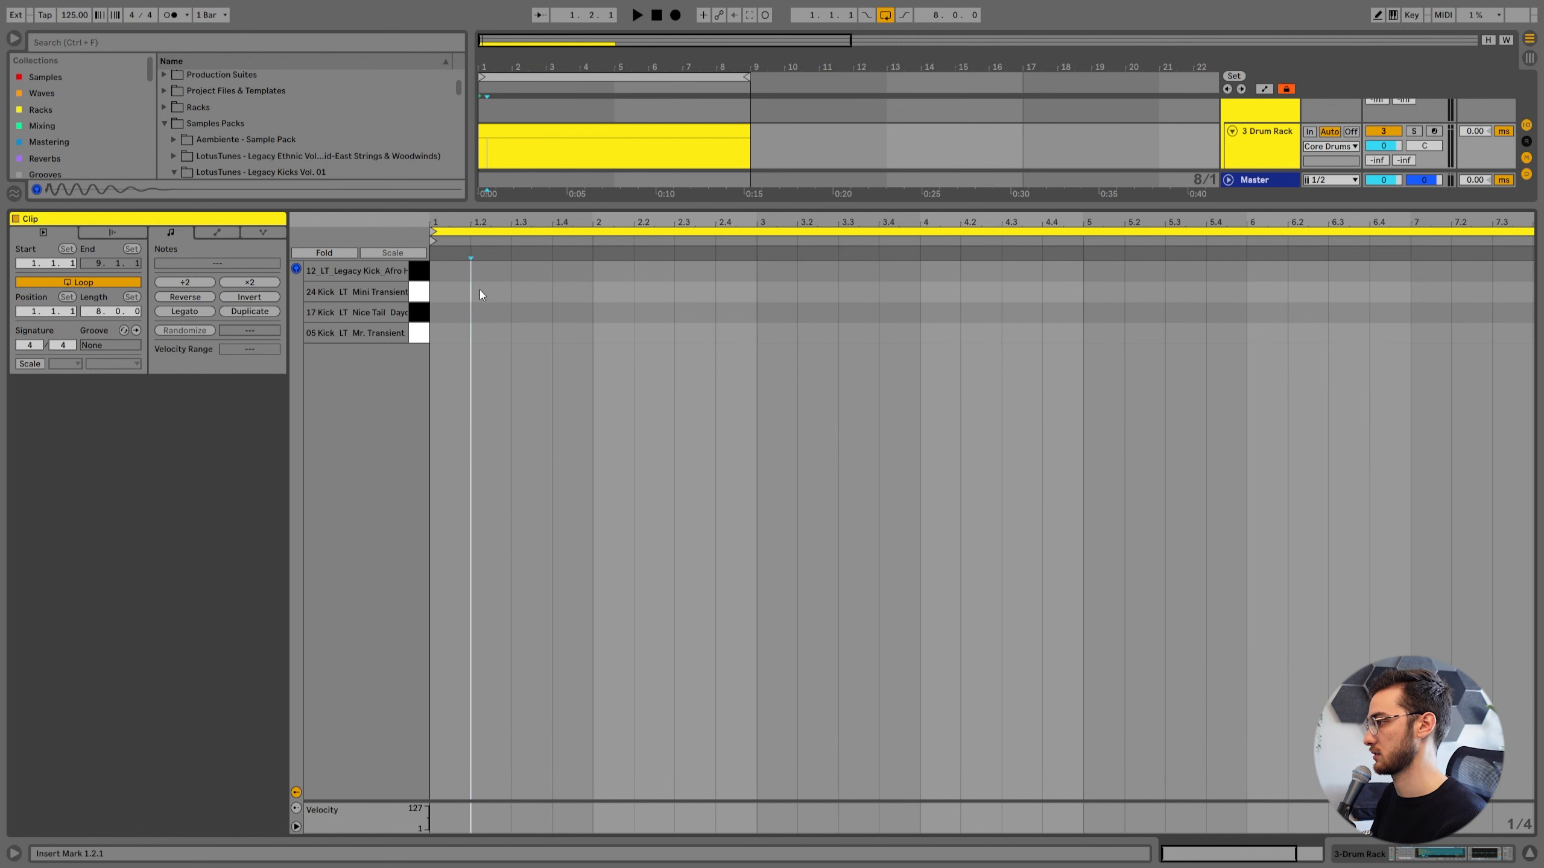
Add an Afro House kick note at the clip's start and duplicate it on every beat through all eight bars.
double_click(450, 272)
key(ctrl+d)
key(ctrl+a)
key(ctrl+d)
key(ctrl+a)
key(ctrl+d)
key(ctrl+d)
key(ctrl+d)
key(ctrl+d)
key(ctrl+d)
key(ctrl+d)
key(ctrl+d)
Play the four-on-the-floor kick pattern from the start of the arrangement.
key(shift+Tab)
drag(601, 61, 599, 38)
click(531, 184)
key(space)
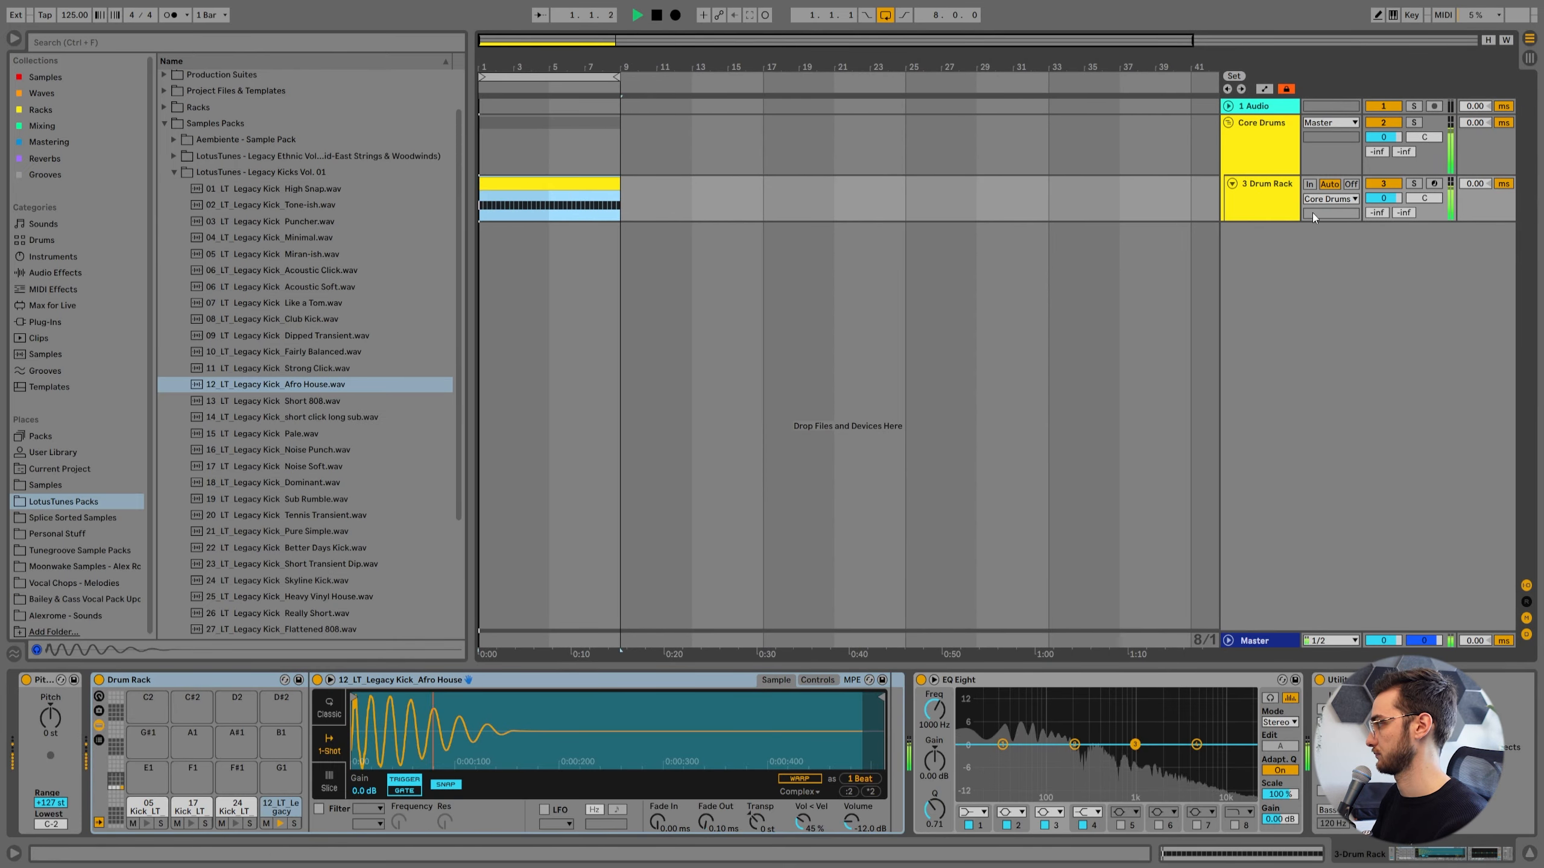
key(space)
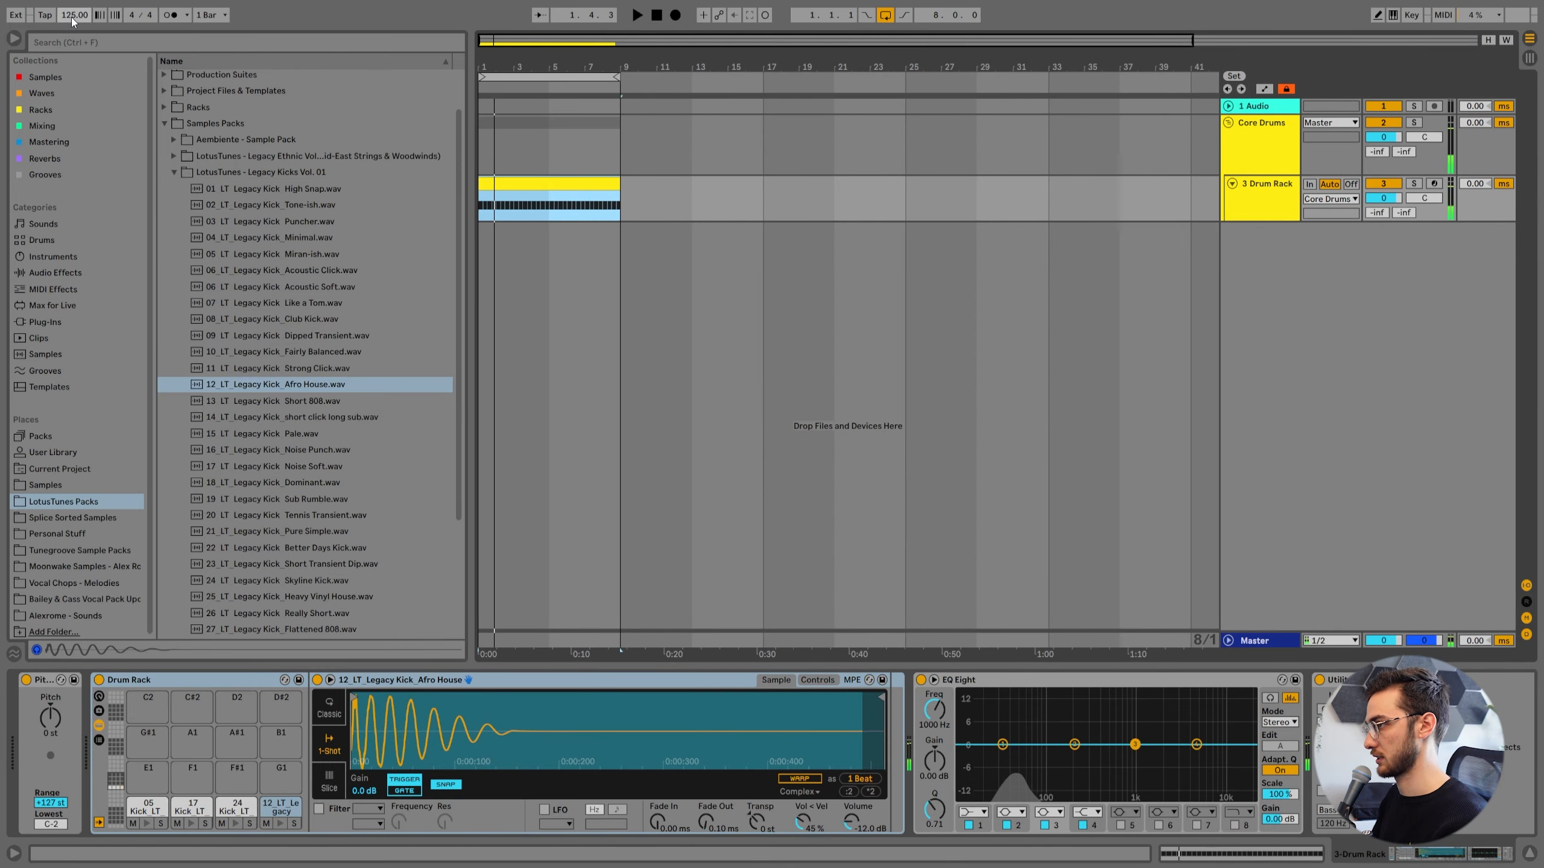
Set the project tempo to 119 BPM and play the kick pattern at that speed.
drag(71, 17, 71, 35)
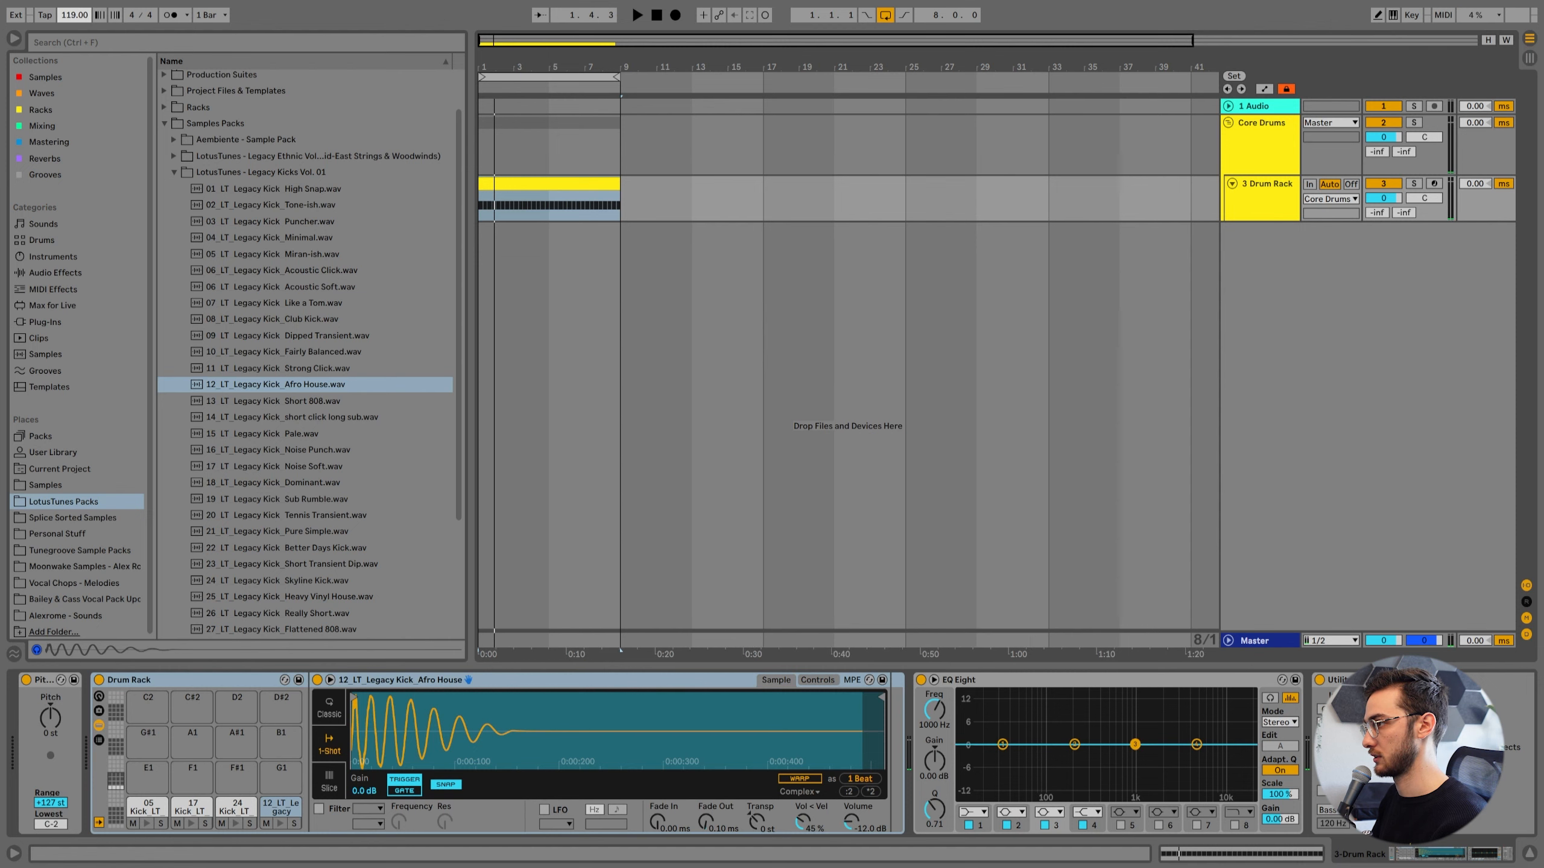
click(514, 209)
key(space)
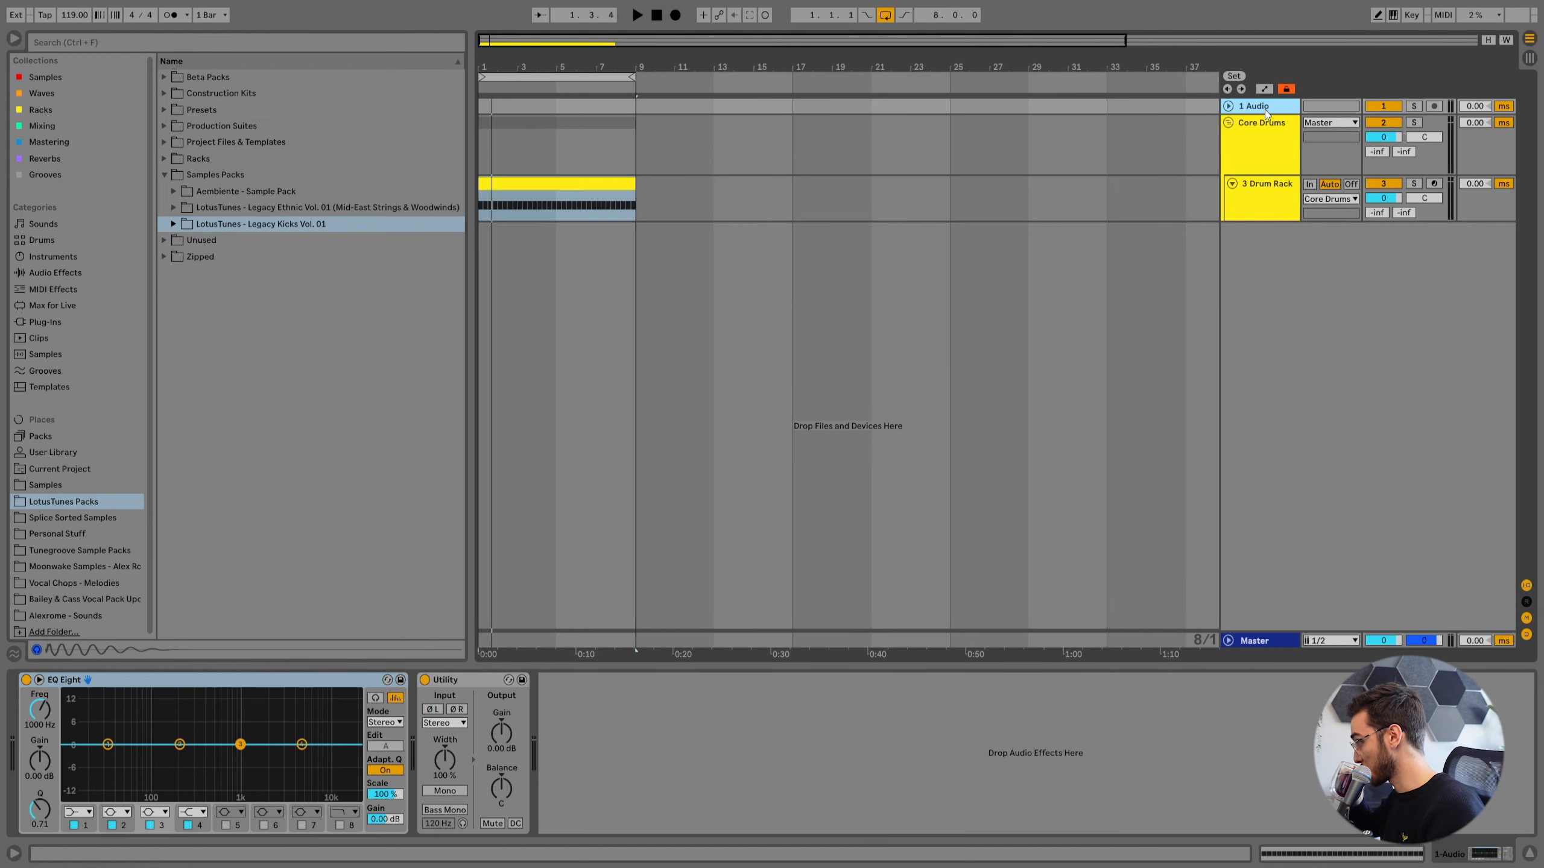
Rename the Drum Rack track to Kick.
click(1263, 210)
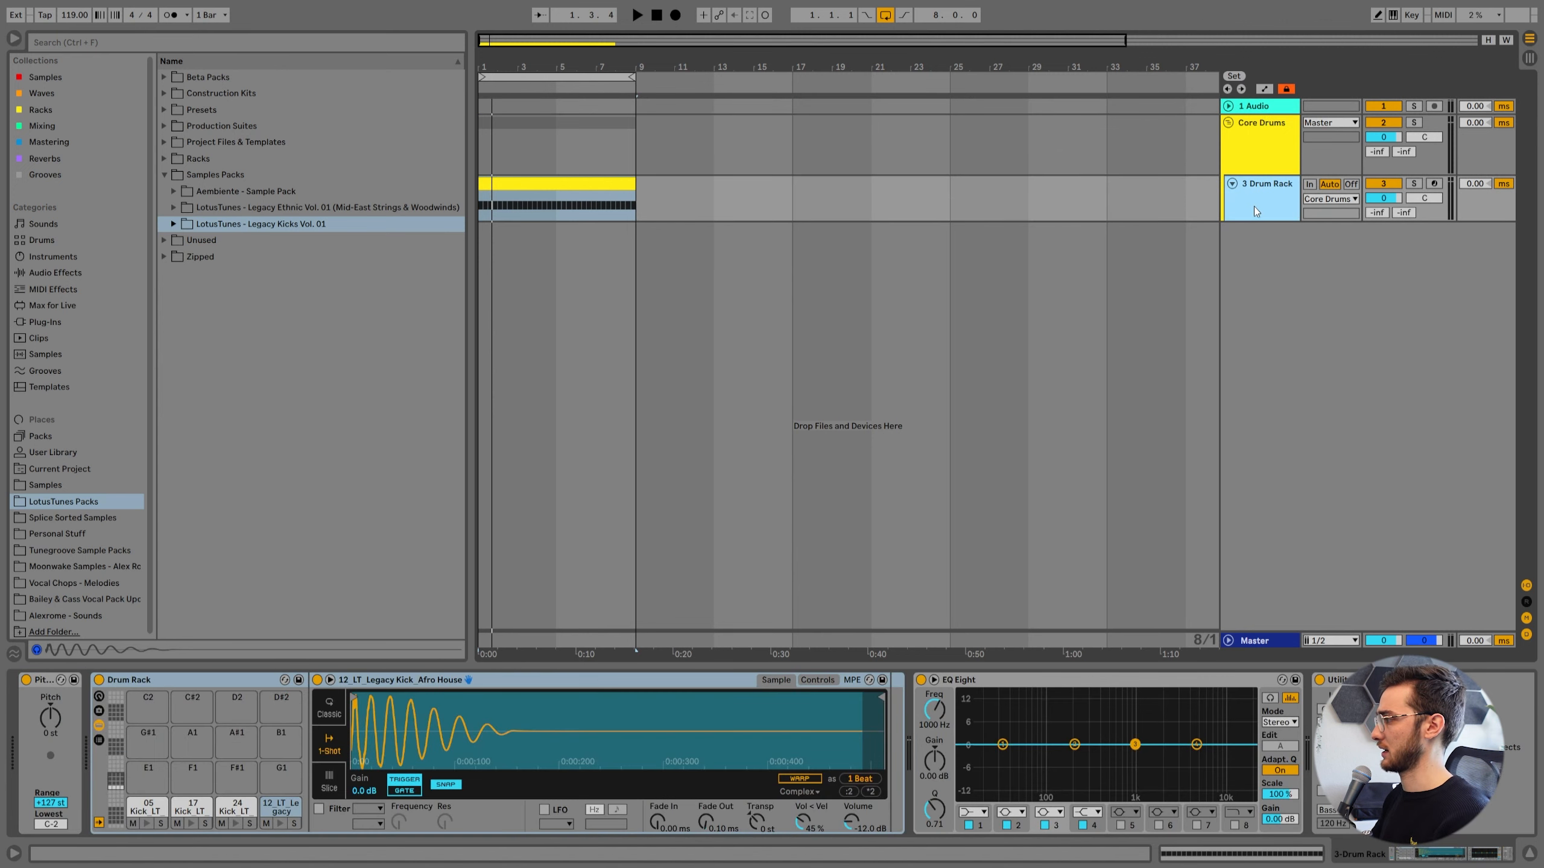
text(Kick)
key(Return)
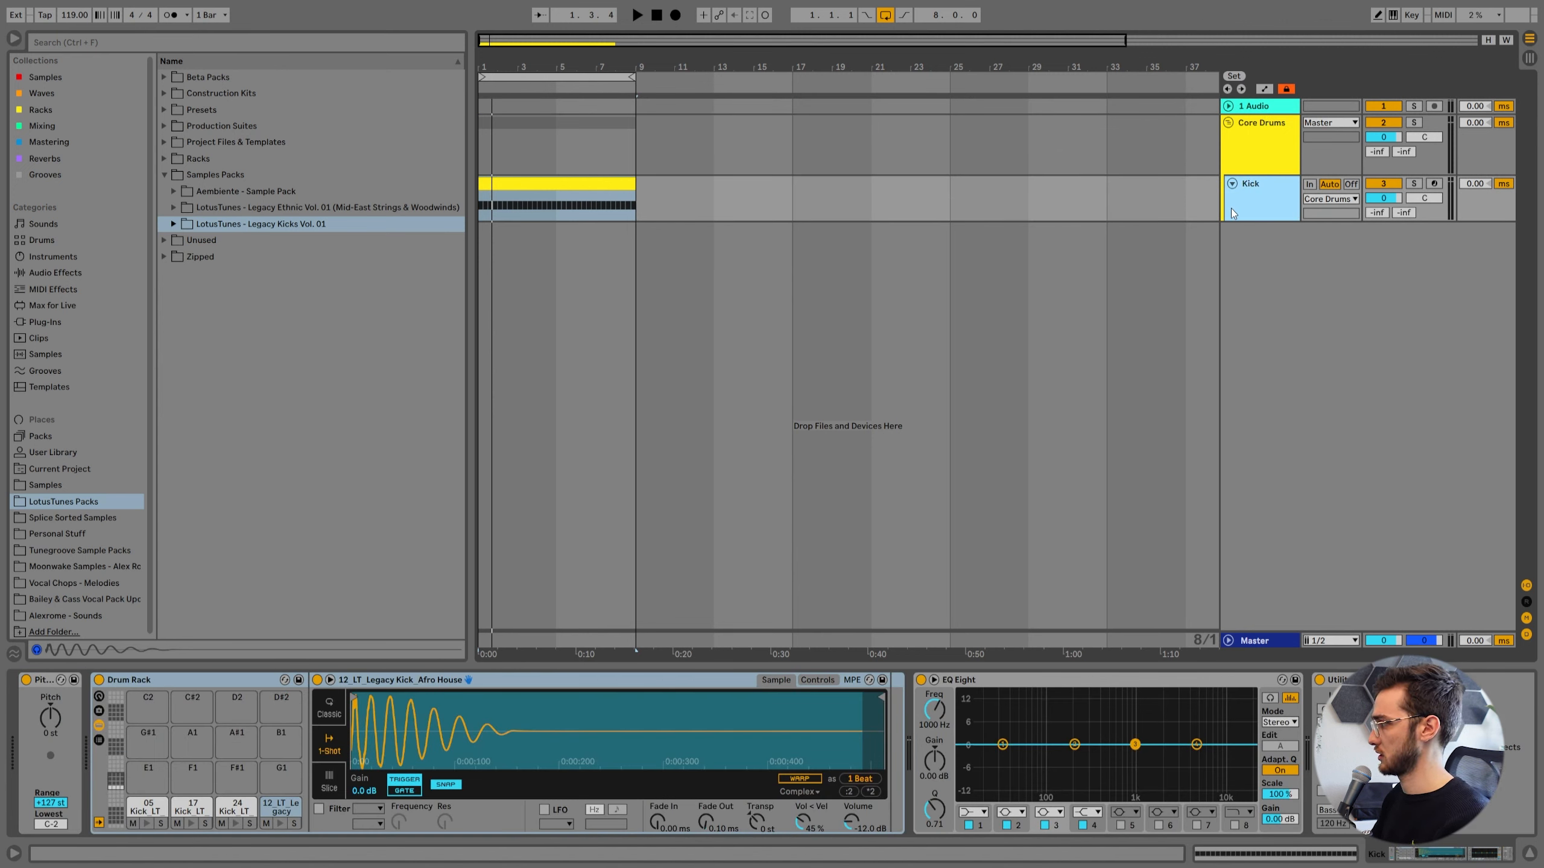
Add a MIDI track below the Core Drums group, put it in a new group named Loops / Perc, and enlarge its height.
key(ctrl+shift+t)
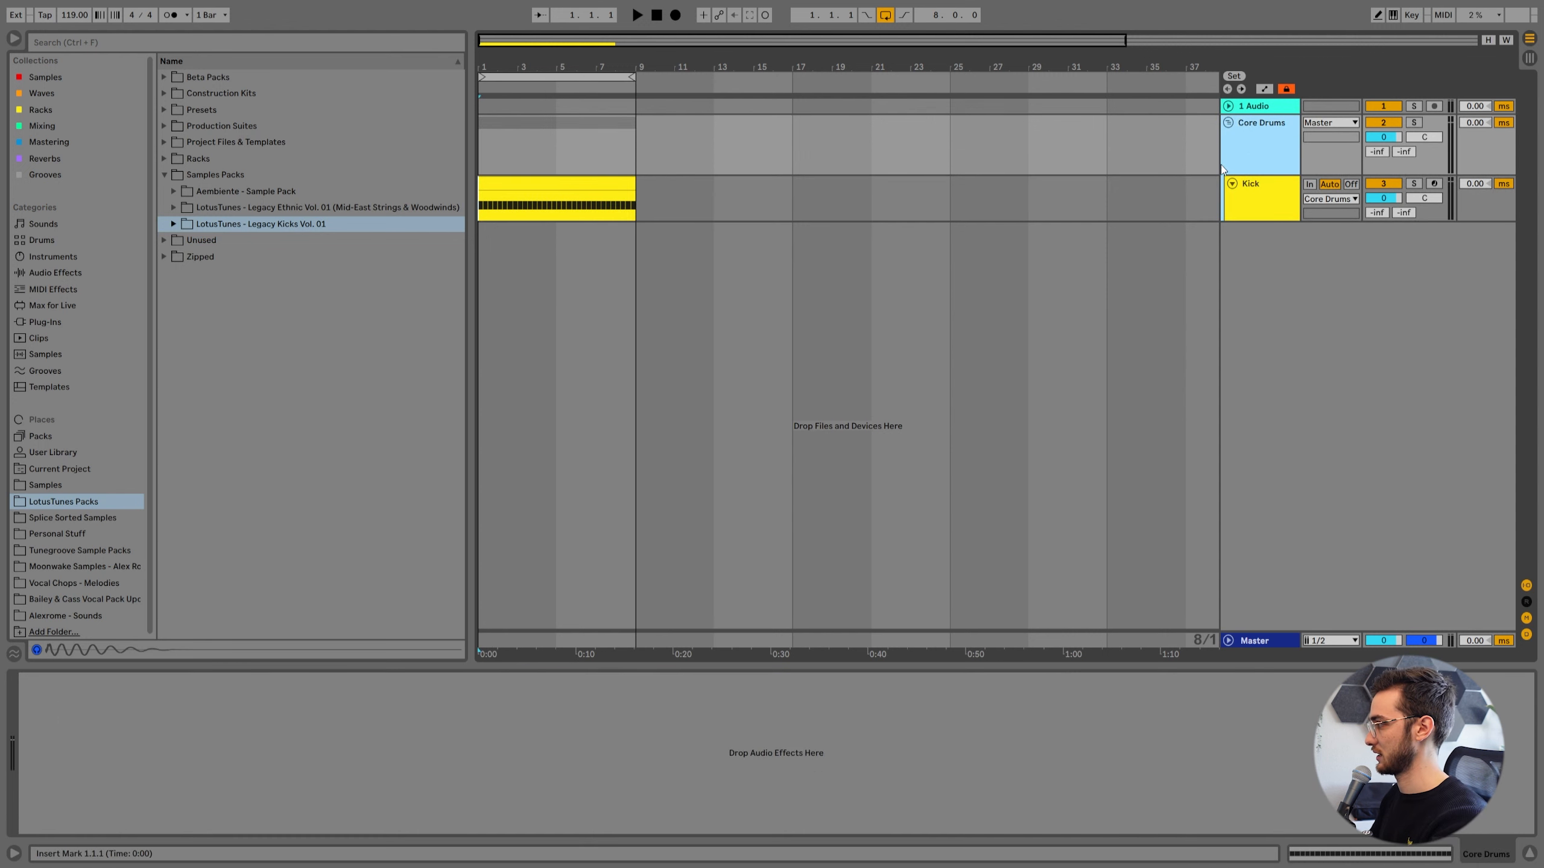
click(1228, 230)
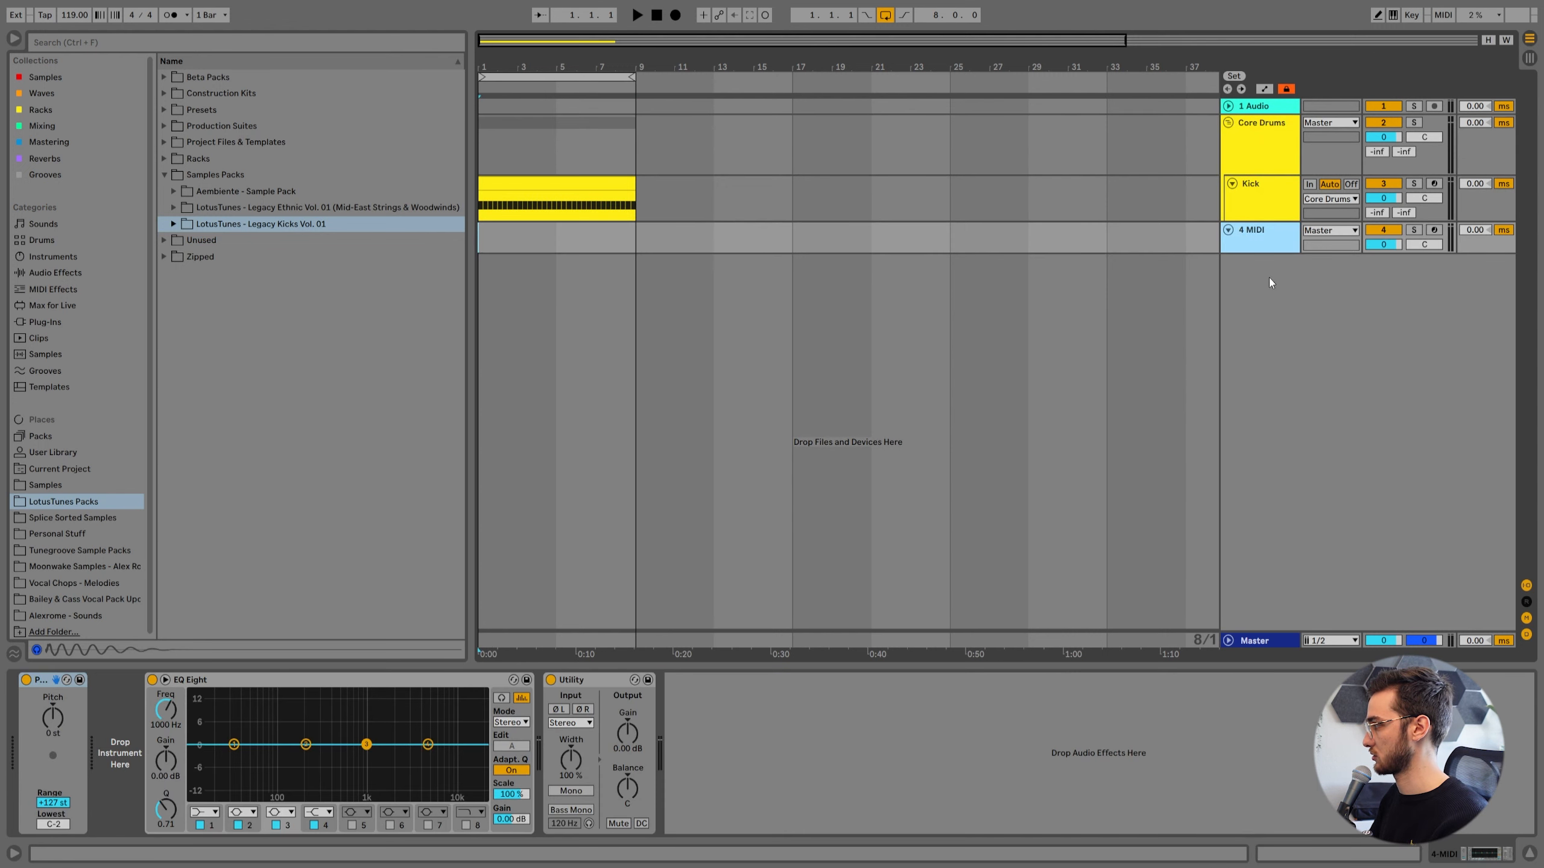
key(ctrl+g)
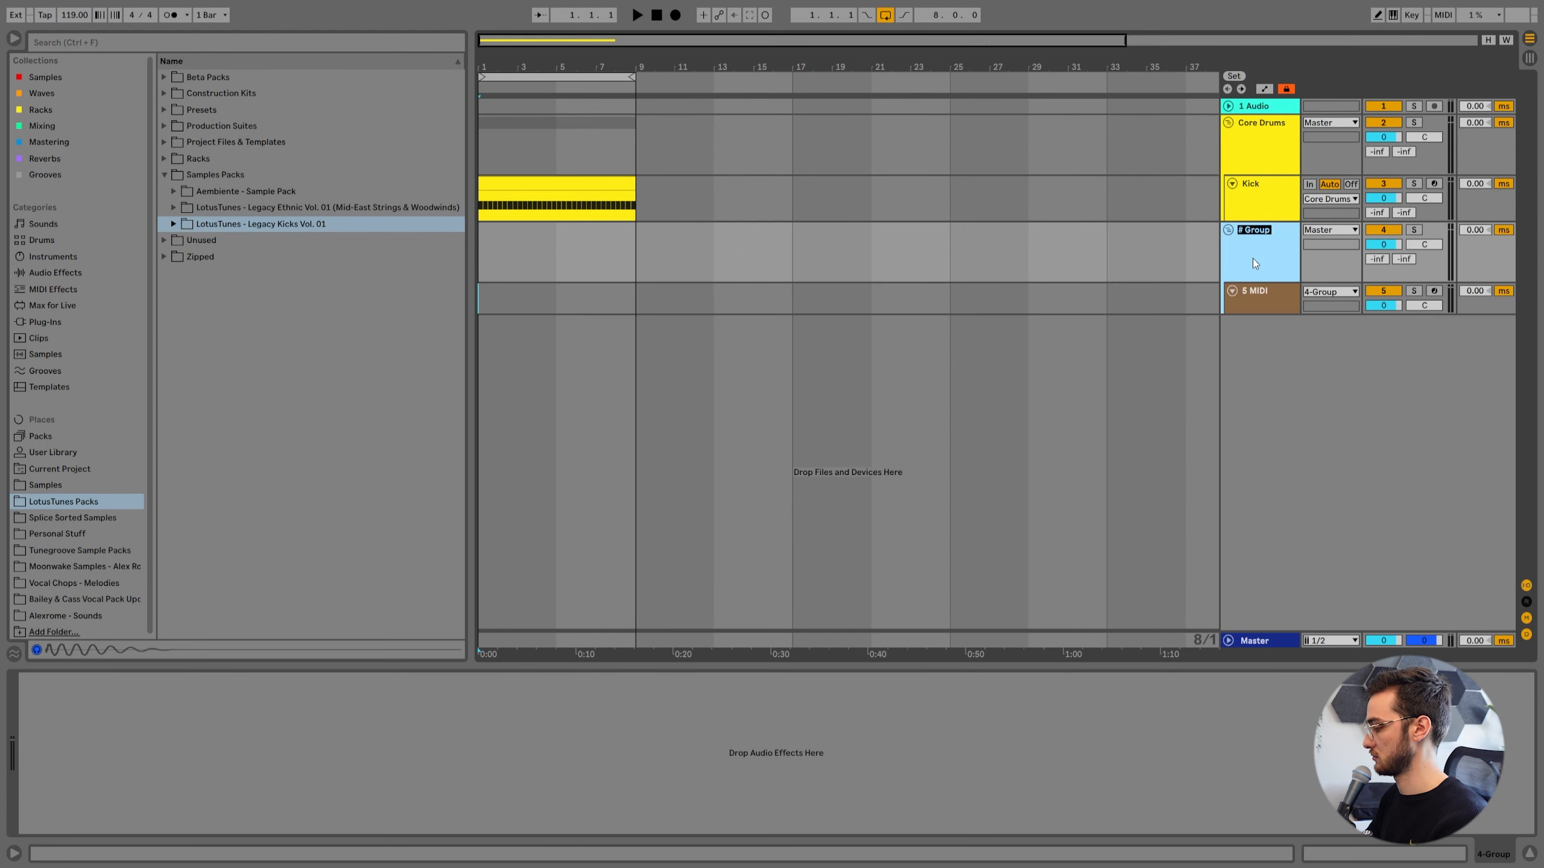
text(Loops / Pe)
text(rc)
drag(1252, 314, 1250, 343)
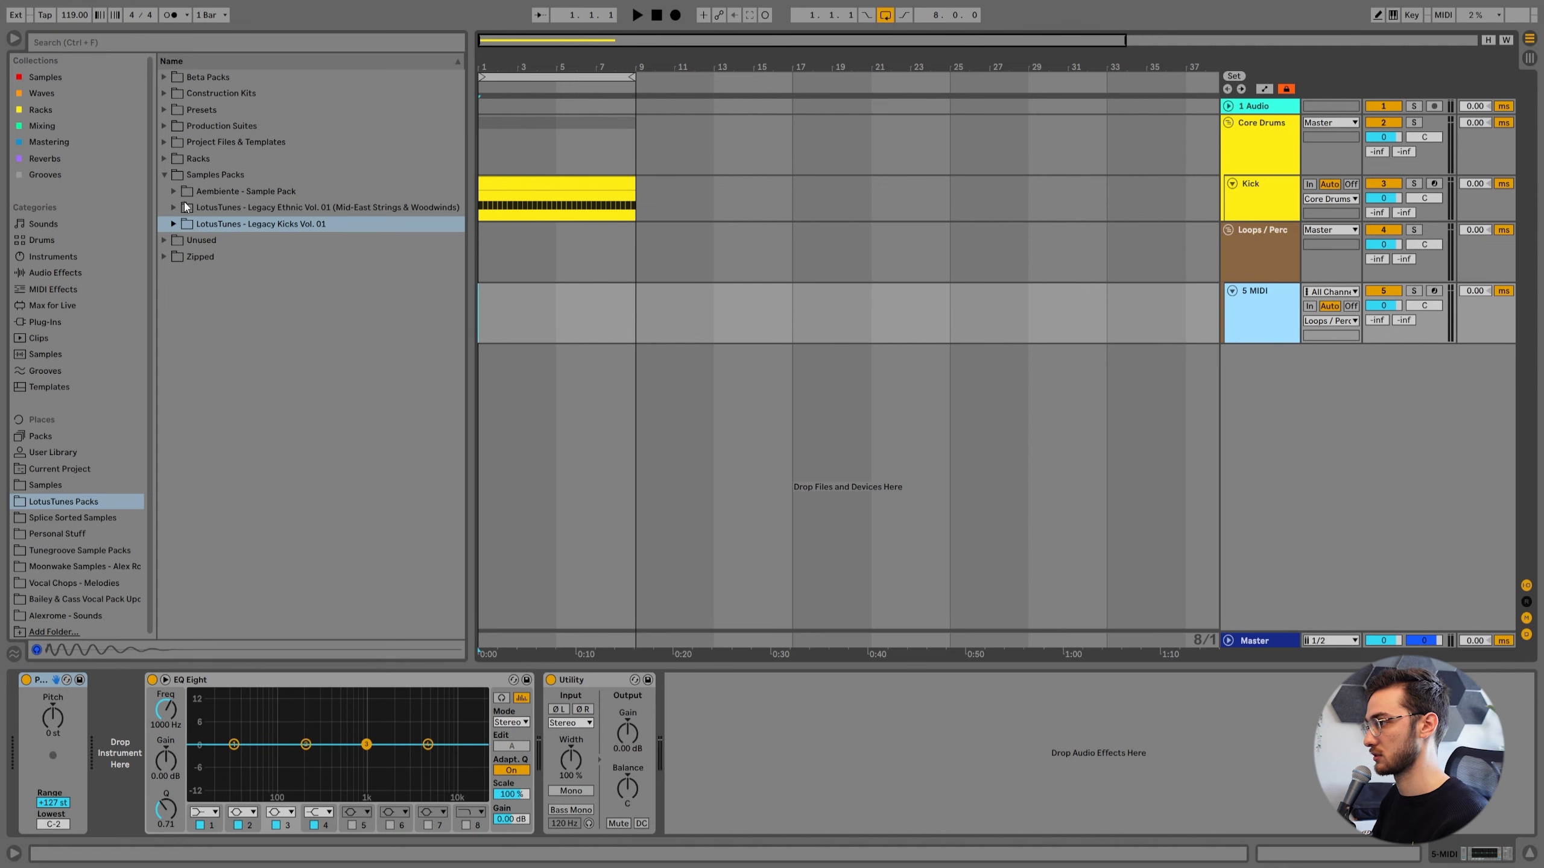
Load 03 LT_Azhar_Oneshot_Perc.wav from Azhar's low organic percussion one-shots into the new MIDI track, with 47.8 ms decay and -31 dB sustain.
click(167, 176)
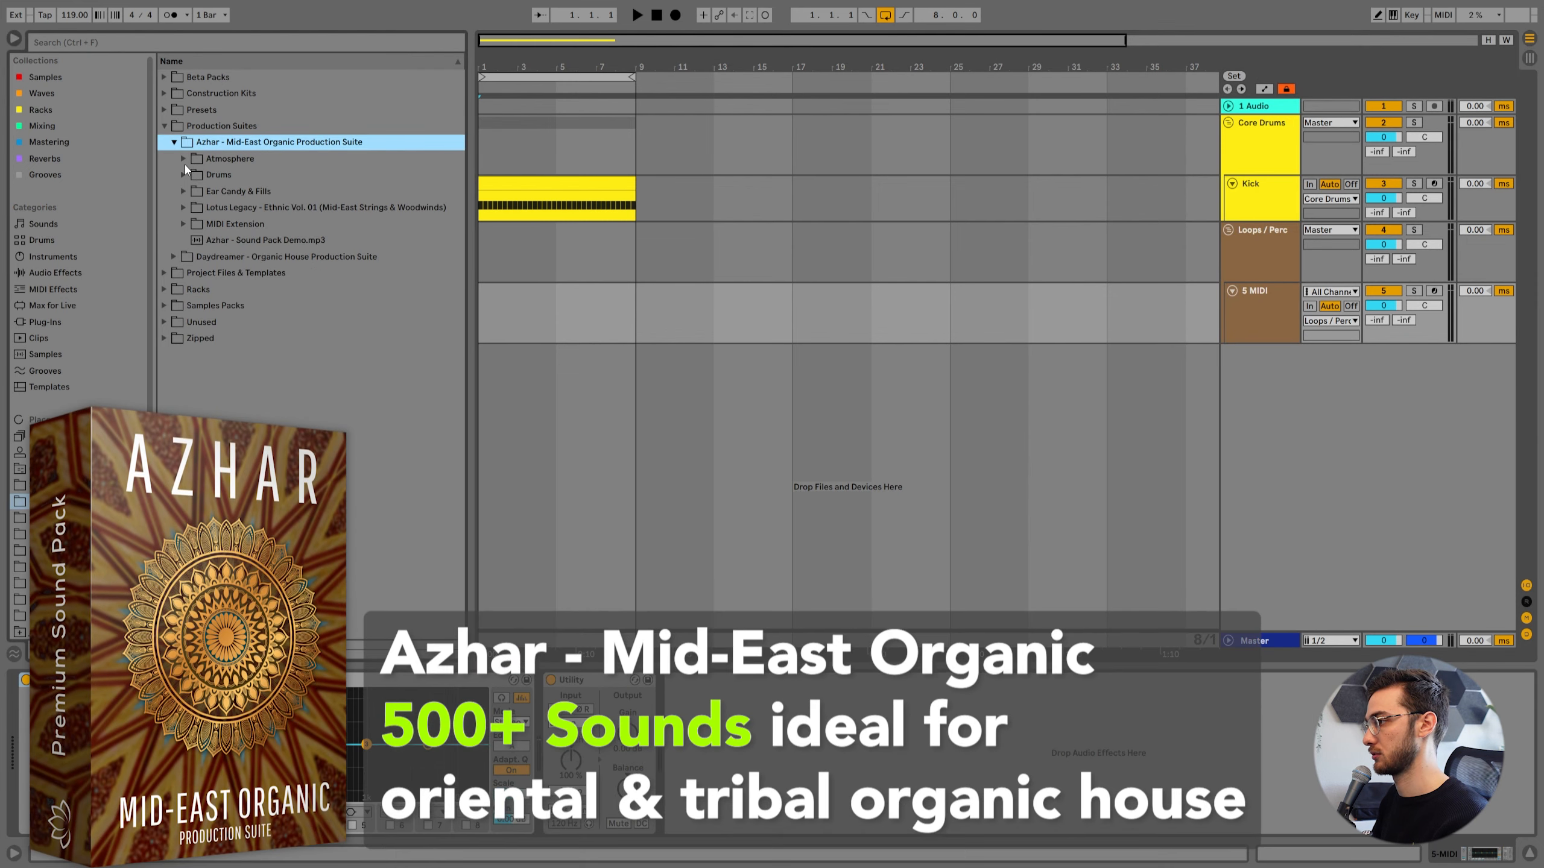
click(184, 175)
click(193, 209)
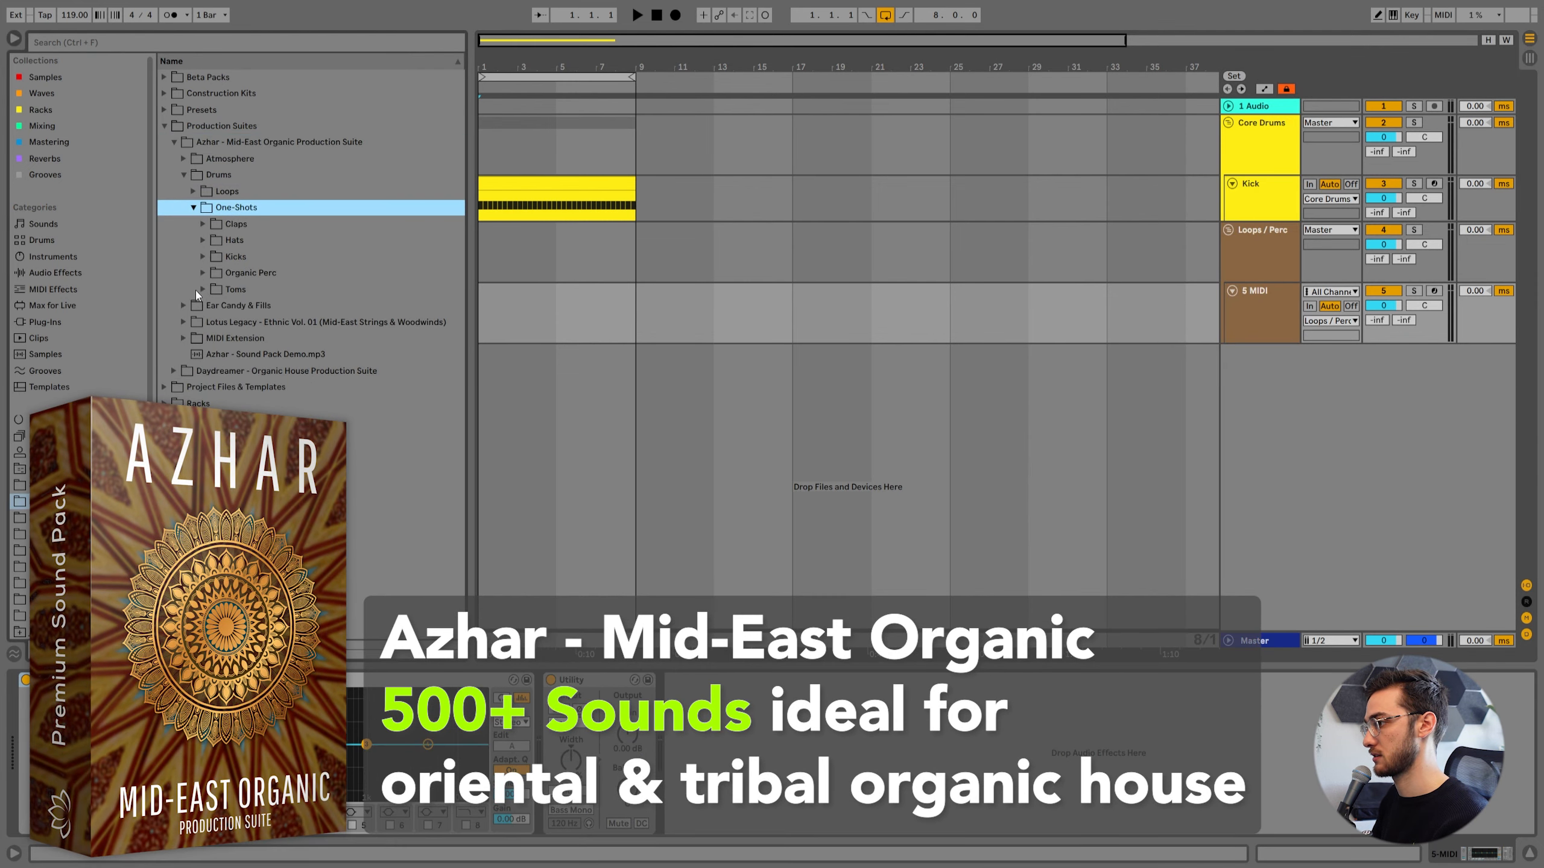
click(282, 344)
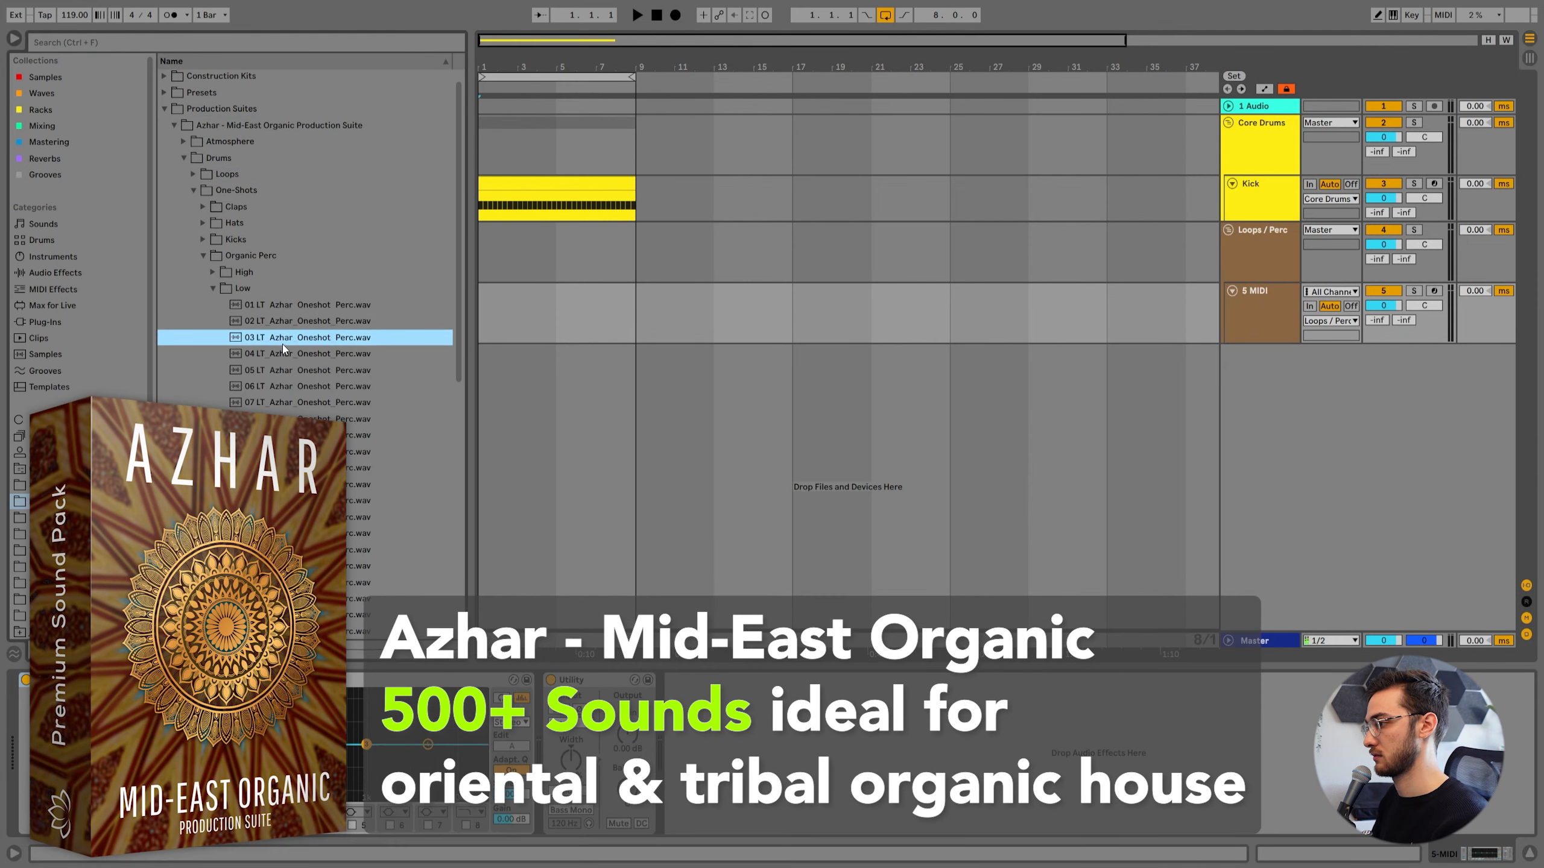
drag(330, 343, 158, 699)
drag(597, 745, 597, 719)
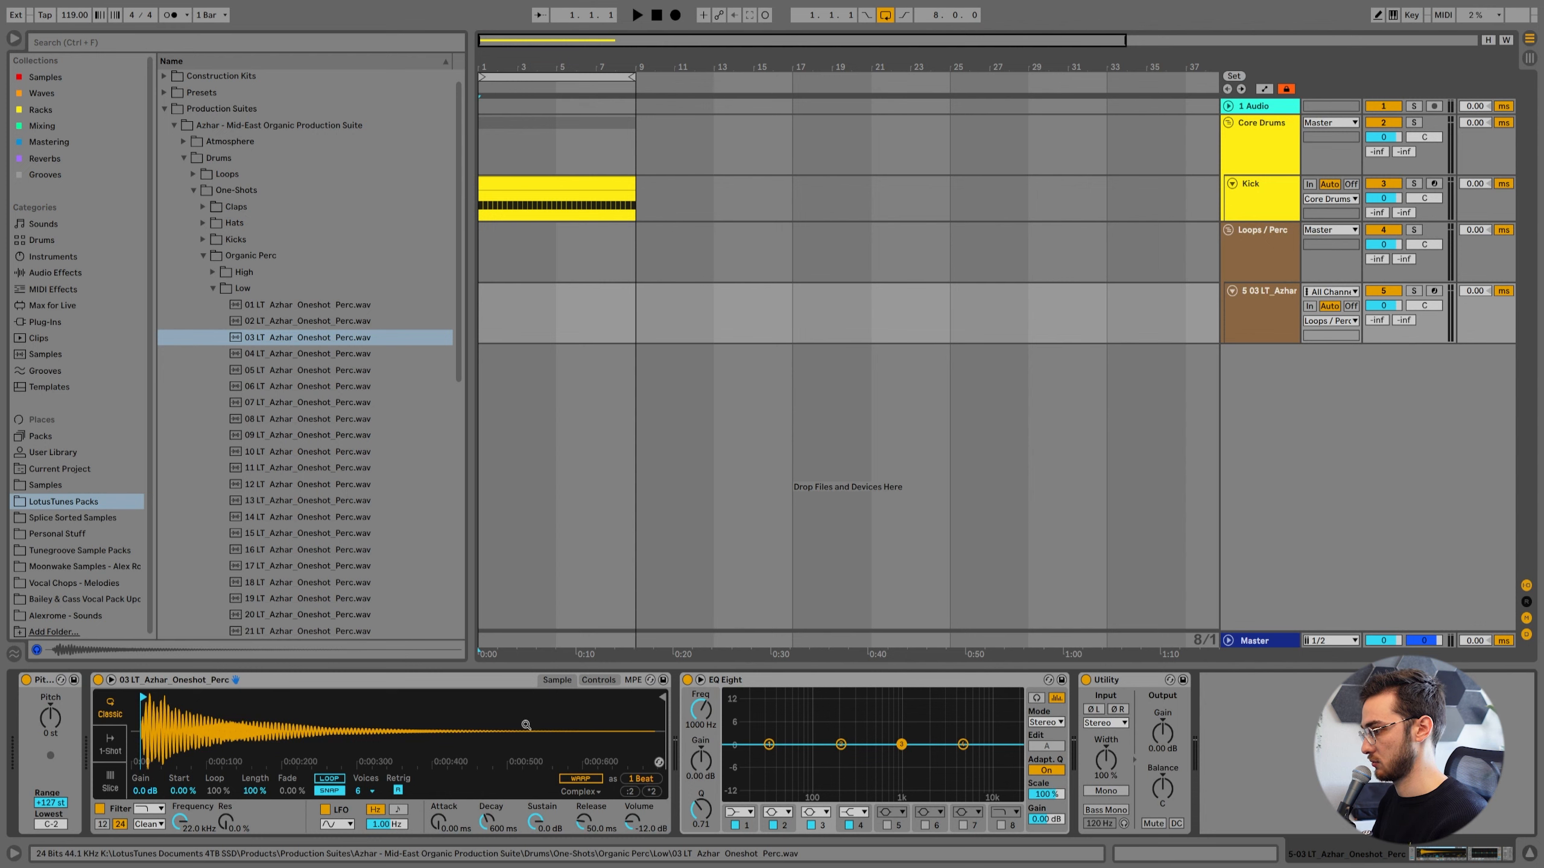
drag(490, 818, 490, 863)
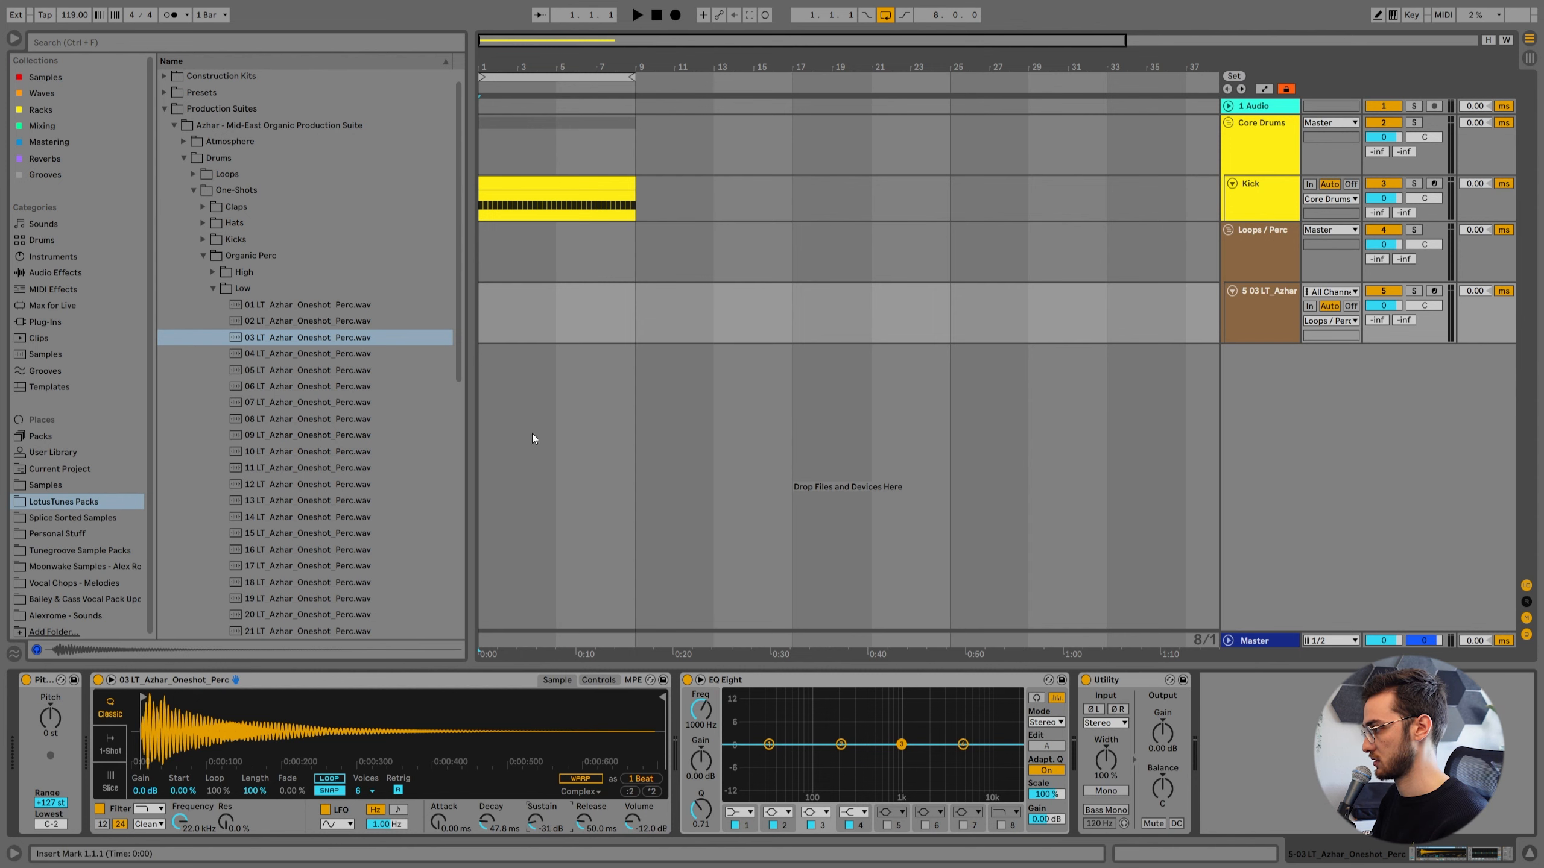
Create an empty MIDI clip over bars 1 to 8 on the Azhar percussion track.
drag(605, 317, 477, 332)
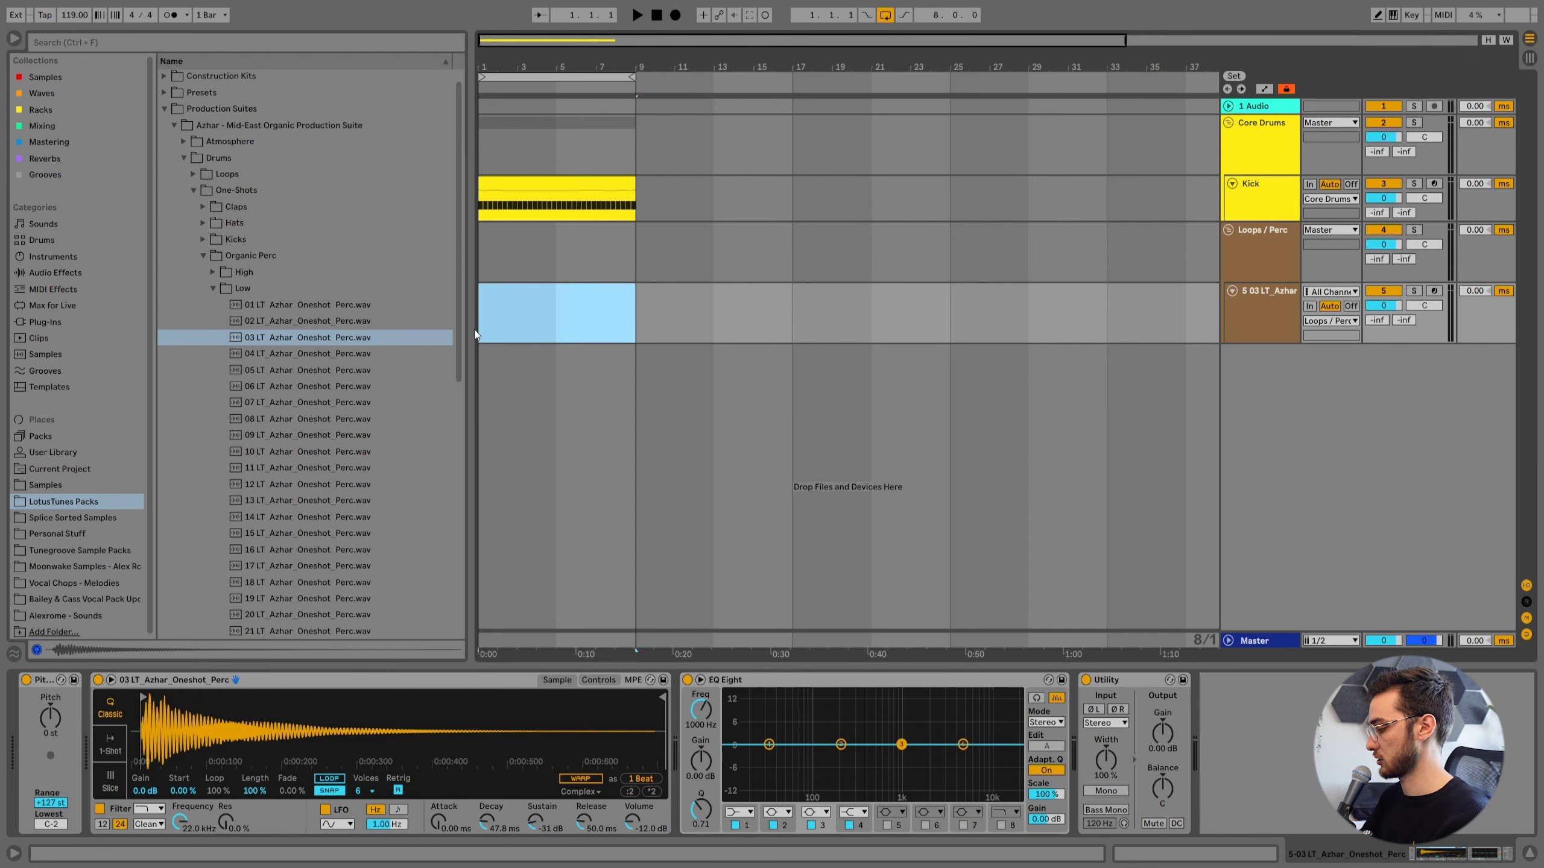
key(ctrl+shift+m)
key(shift+Tab)
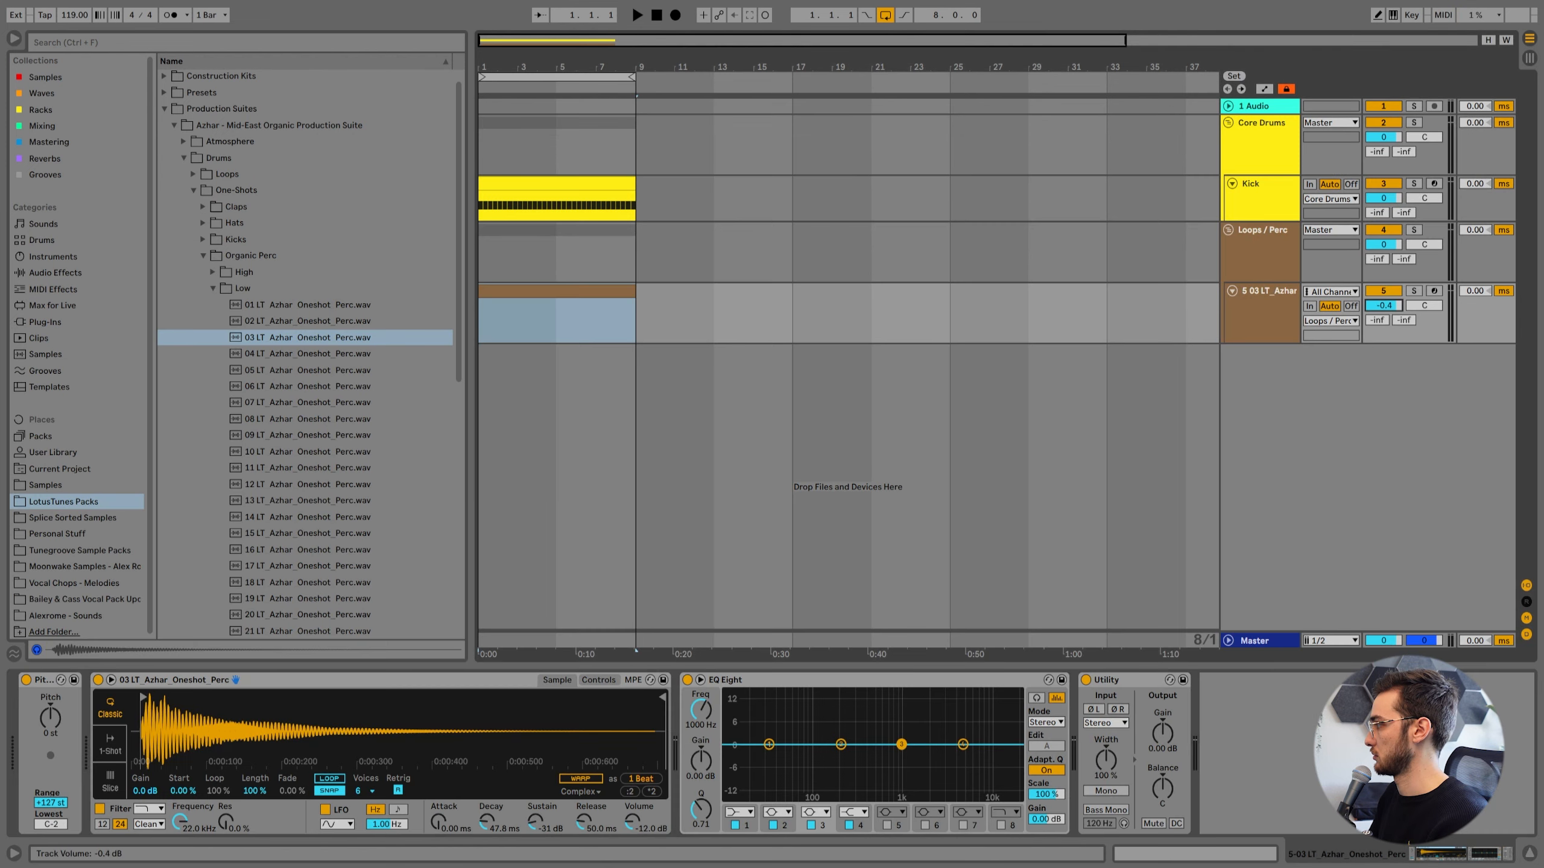
Set the percussion track's volume to -4.8 dB and the Kick track's volume to -2.5 dB.
drag(1386, 305, 1386, 322)
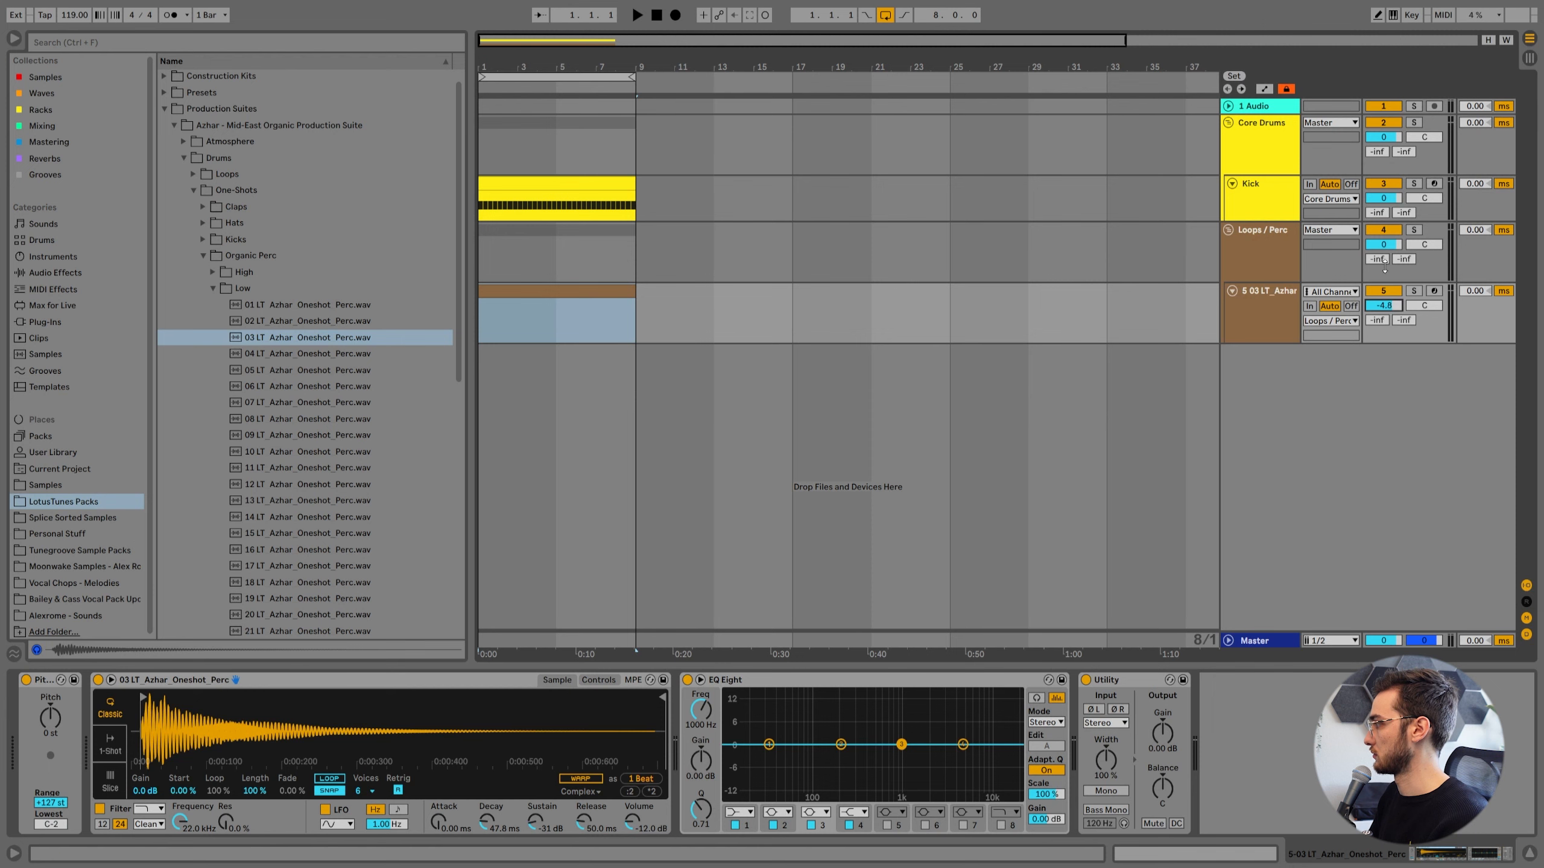
click(1389, 202)
Open the percussion clip with a 1/16 fixed grid and add a C4 note in bar 1.
double_click(564, 291)
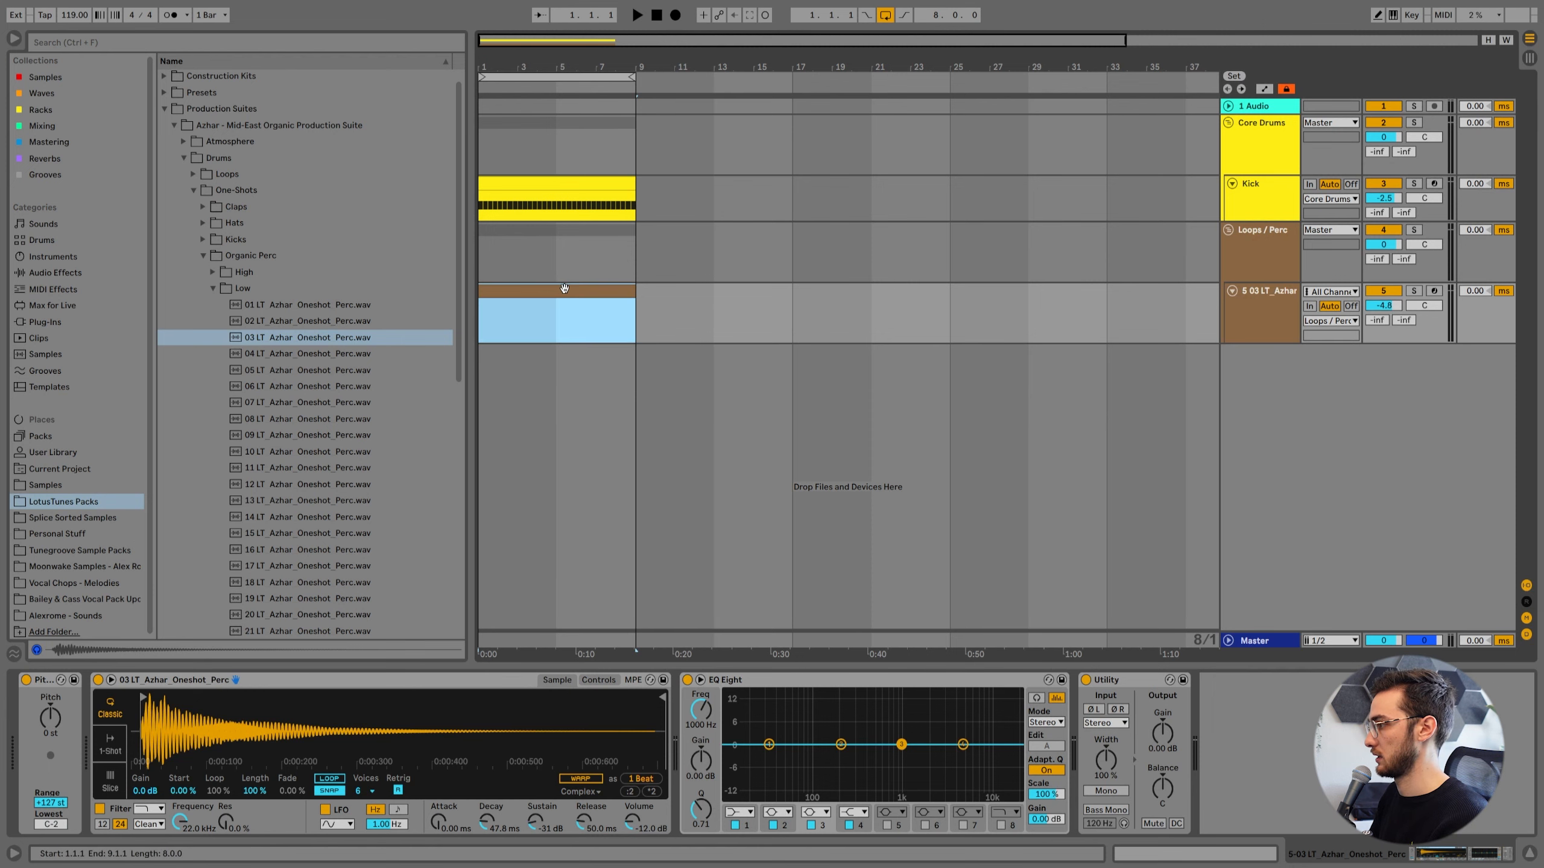
right_click(429, 463)
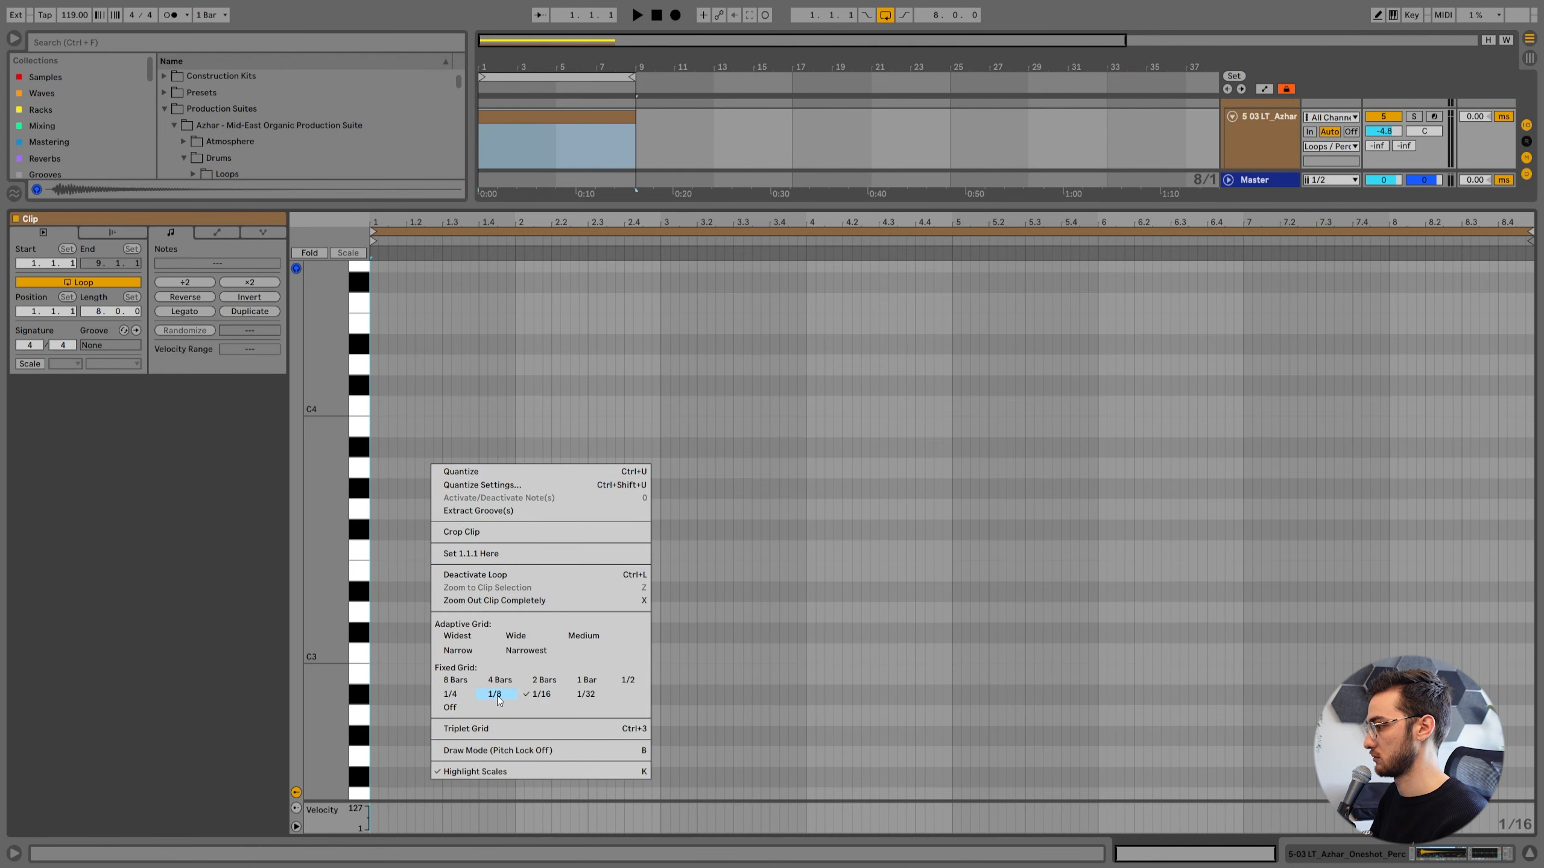
click(536, 705)
drag(424, 247, 439, 427)
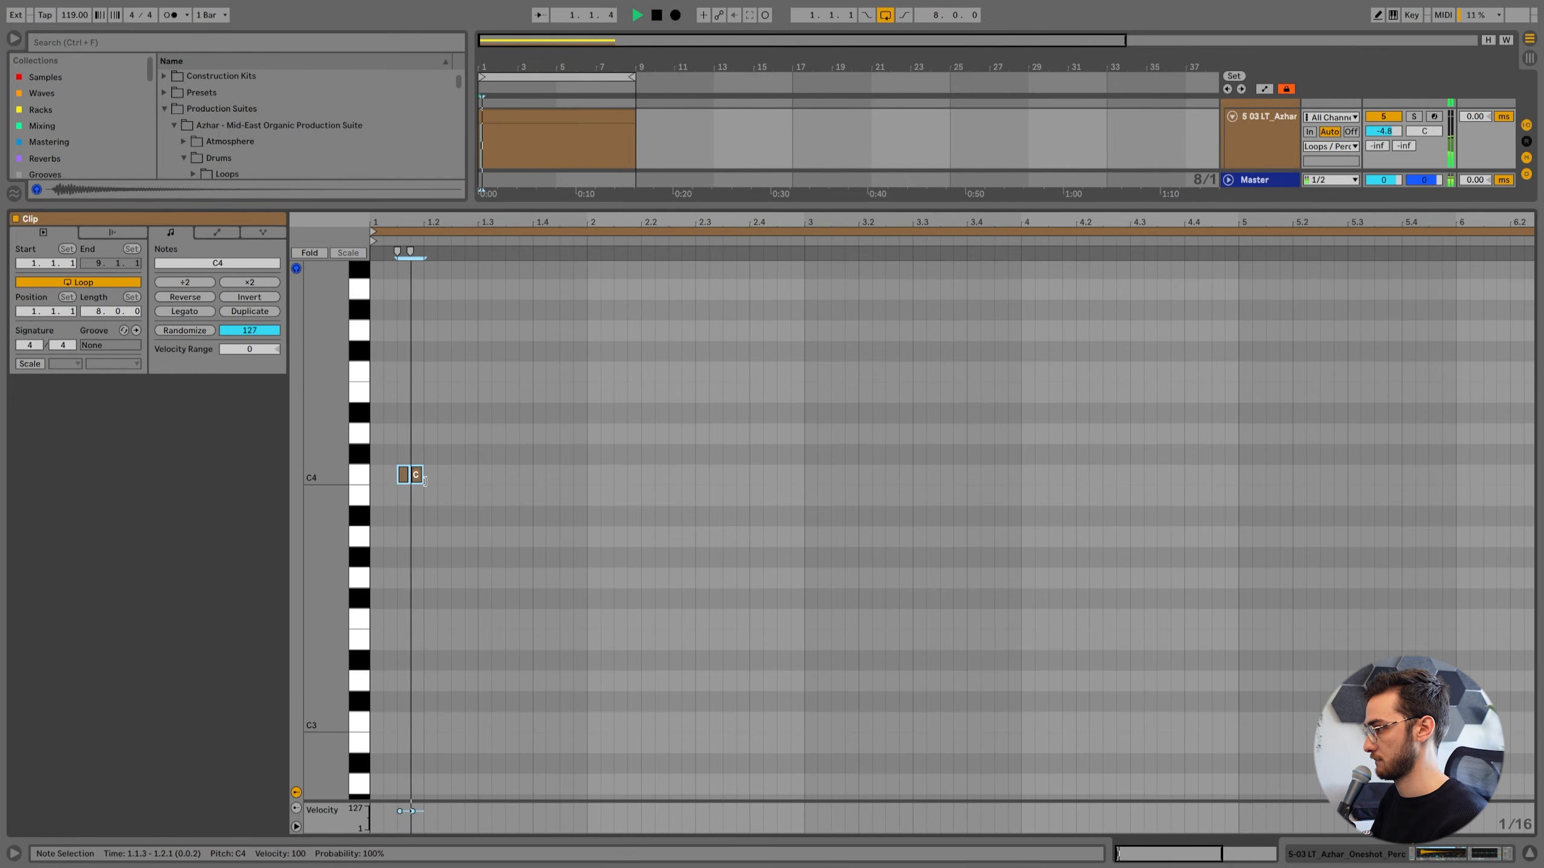
Build a pair of sixteenth C4 notes on the off-beat of every beat and duplicate them through the eight bars, listening along.
key(ctrl+d)
key(space)
key(ctrl+a)
key(ctrl+d)
key(ctrl+a)
key(ctrl+d)
key(space)
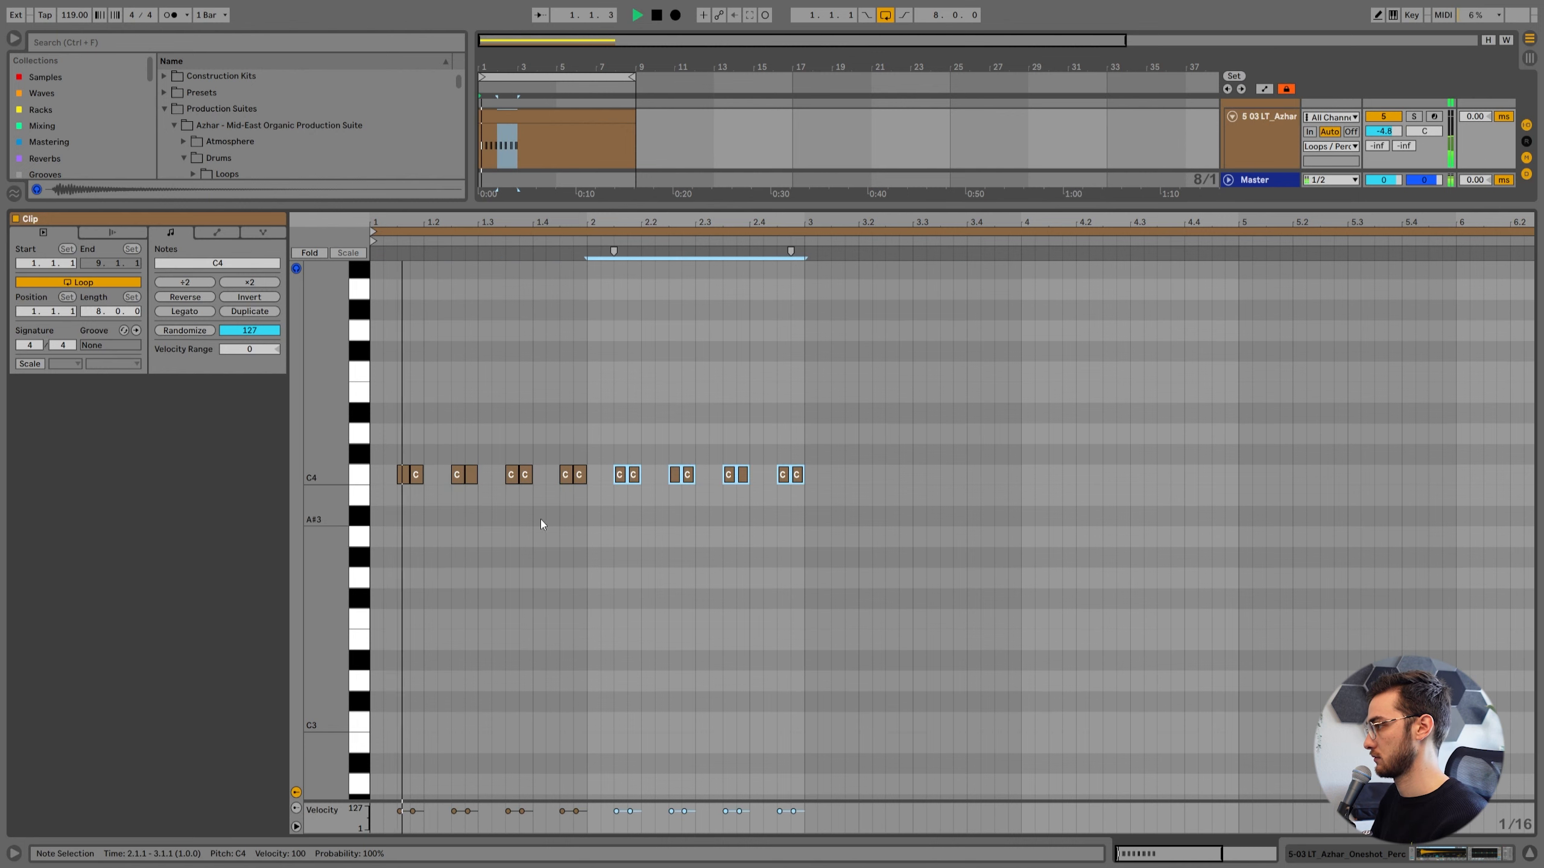
key(space)
drag(801, 503, 708, 473)
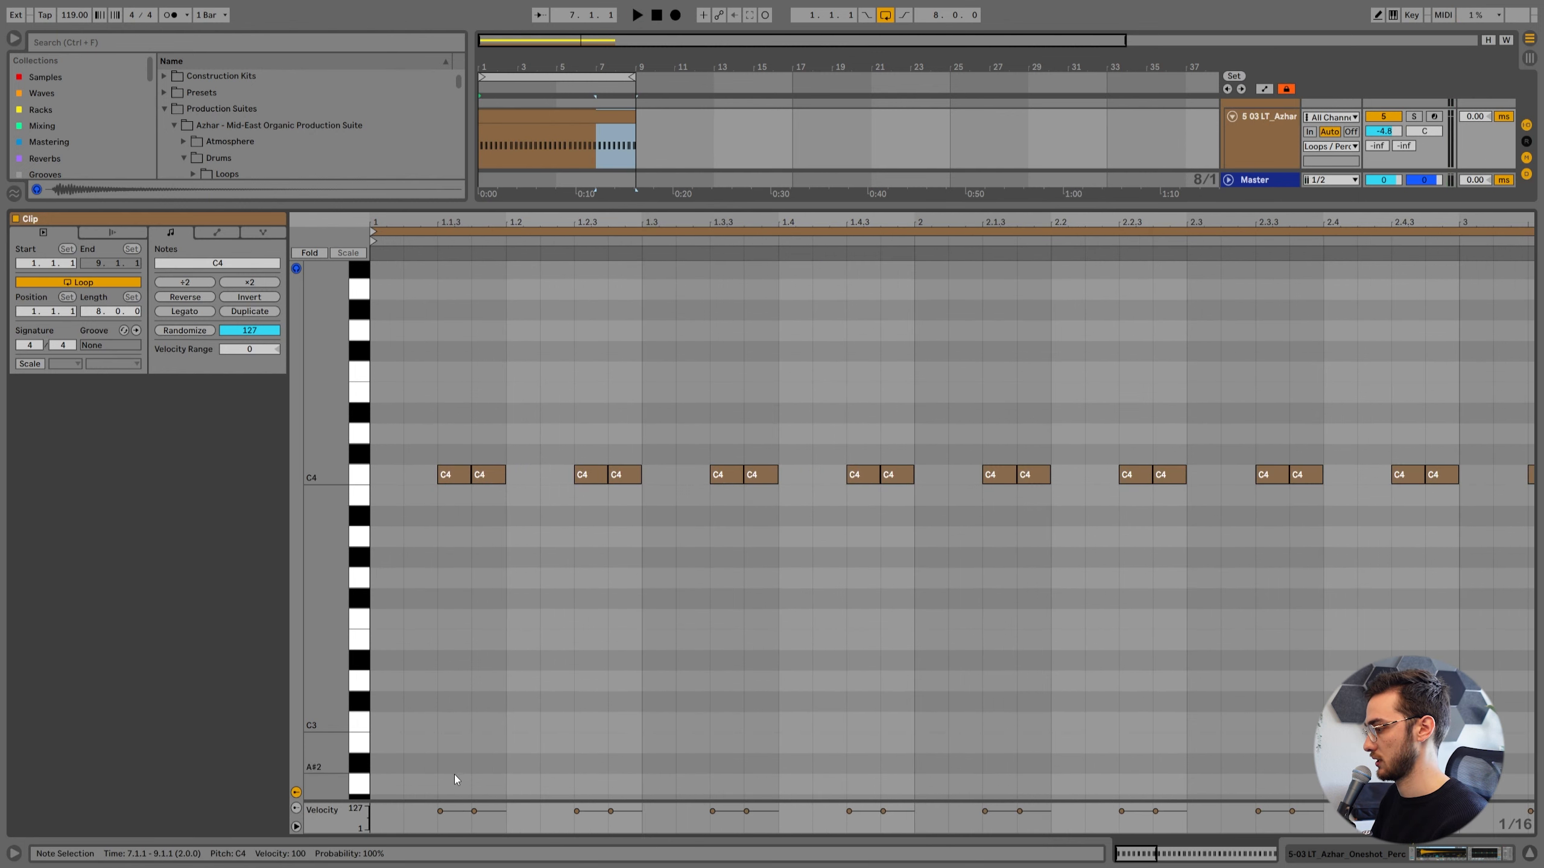
Try a much lower velocity on the second note of the first C4 pair and play the result.
click(444, 814)
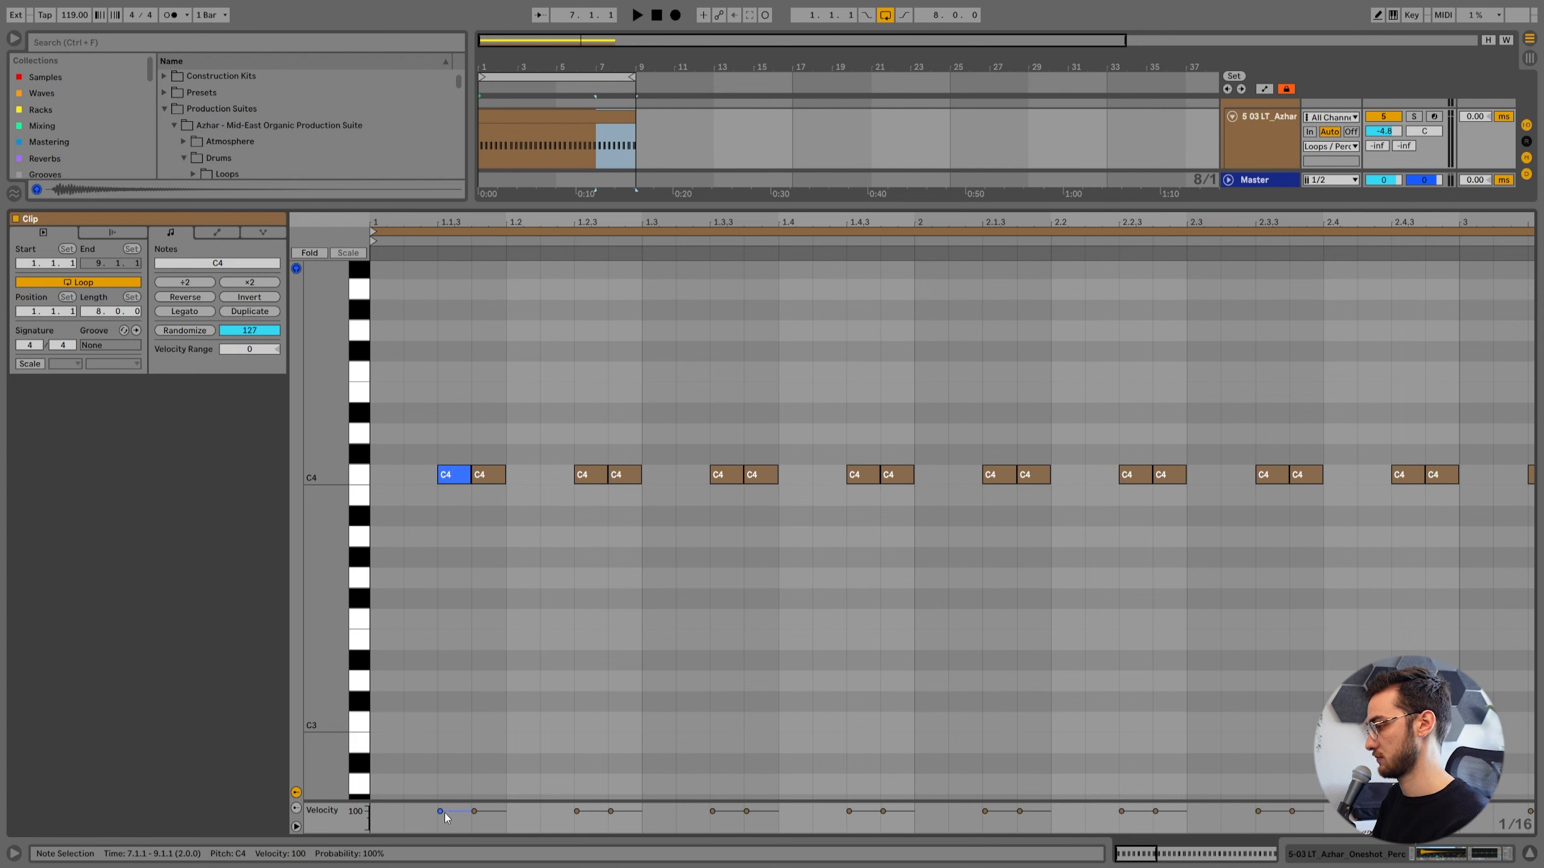
mouse_move(483, 815)
mouse_down()
mouse_move(484, 717)
mouse_move(487, 816)
mouse_up()
click(414, 456)
key(space)
click(383, 545)
key(space)
key(space)
Set the first C4 pair's velocities to 20 for the first note and 107 for the second, checking by playback.
click(457, 745)
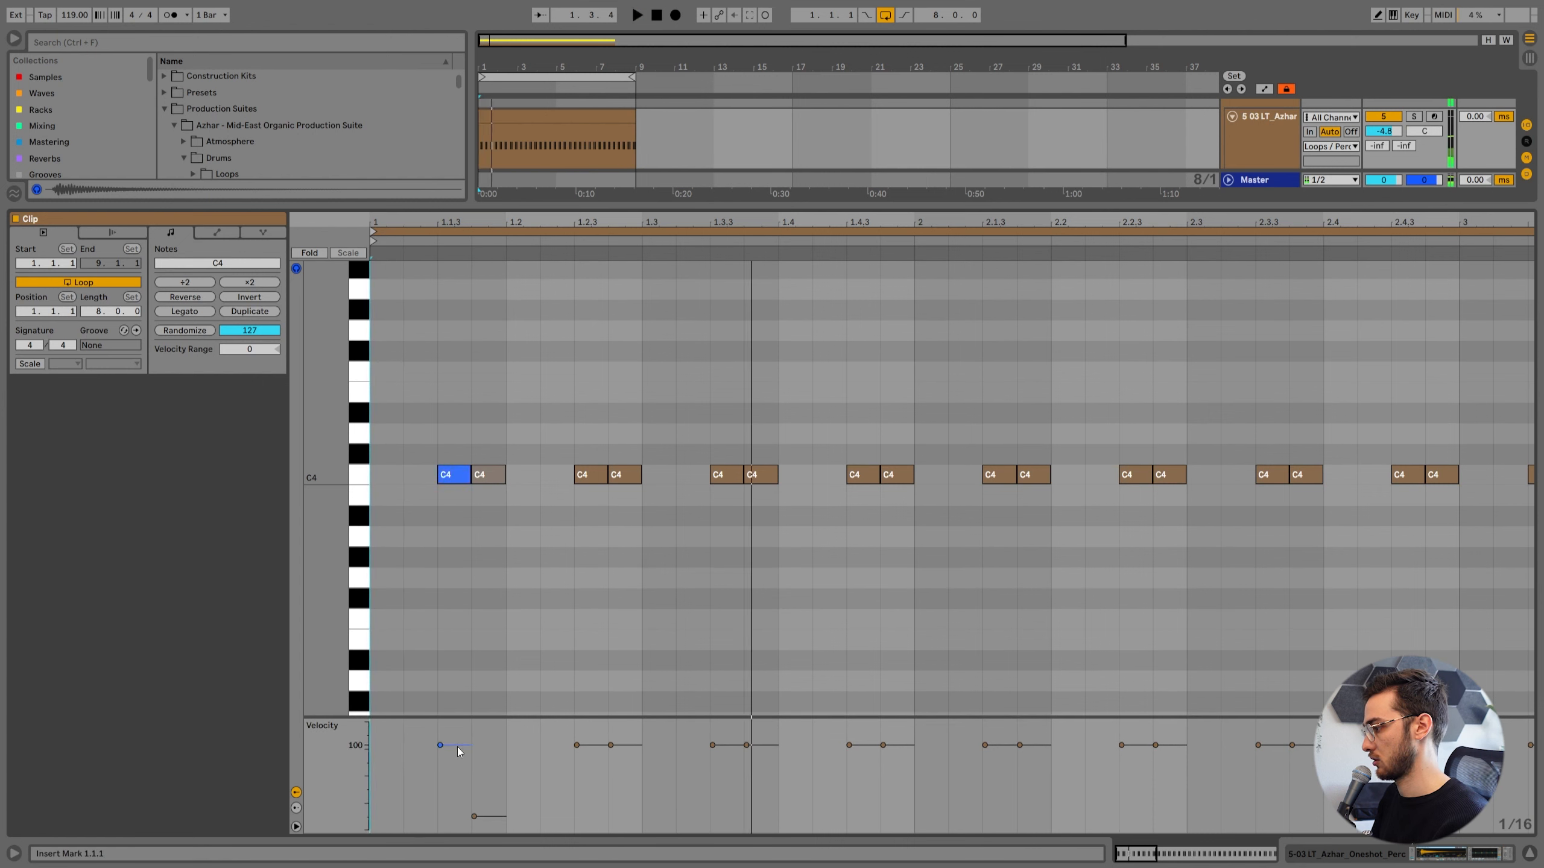
key(space)
mouse_move(458, 743)
mouse_down()
mouse_move(458, 814)
mouse_move(474, 816)
mouse_move(474, 738)
mouse_up()
click(386, 484)
key(space)
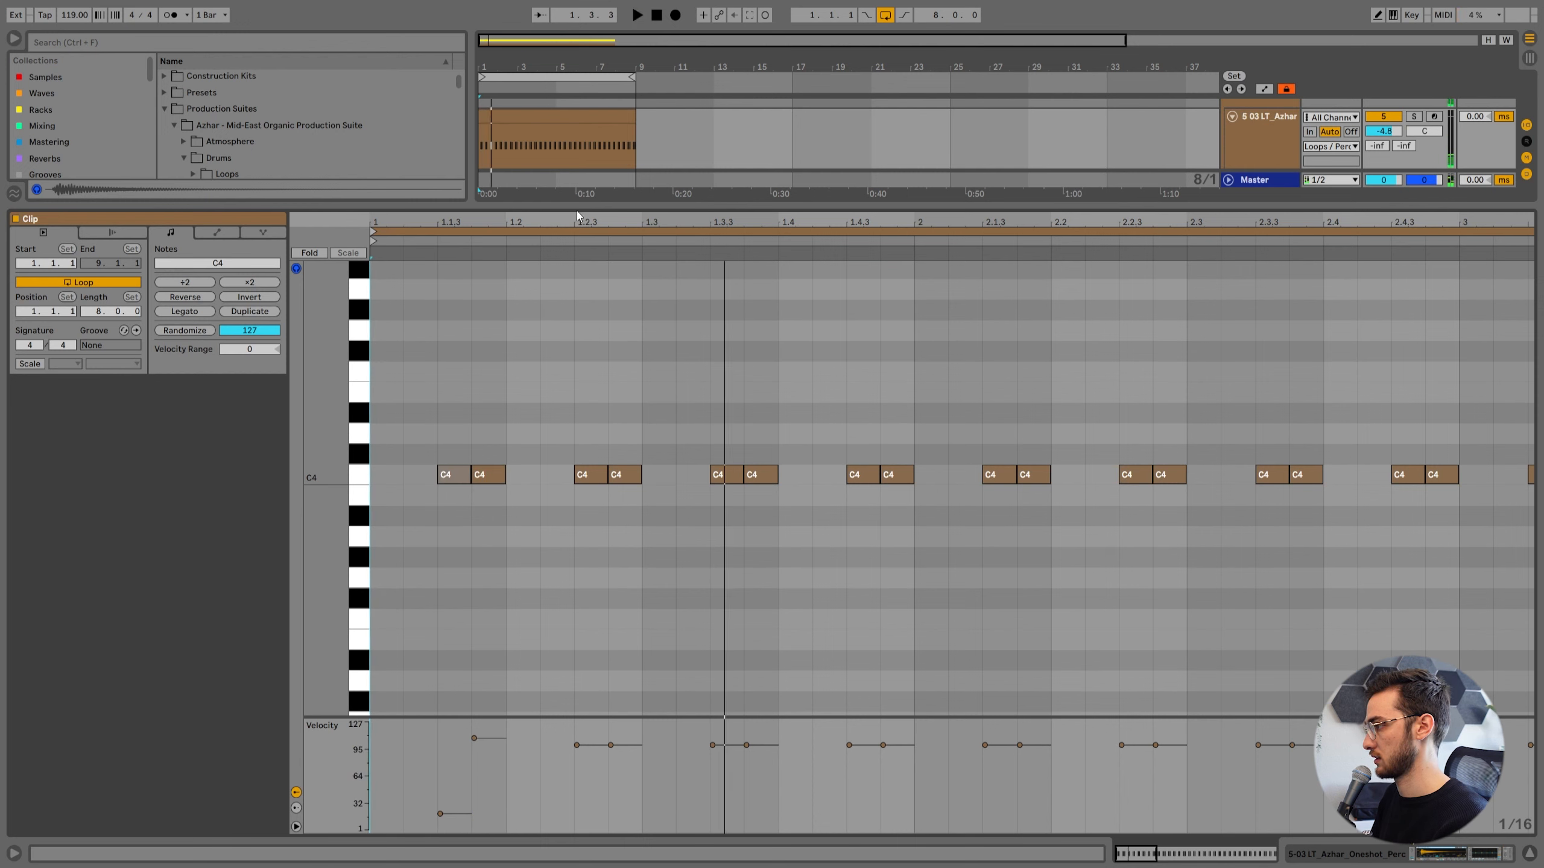
Delete the C4 notes that follow the first pair in the percussion clip.
drag(574, 219, 492, 183)
drag(484, 390, 1542, 626)
key(Delete)
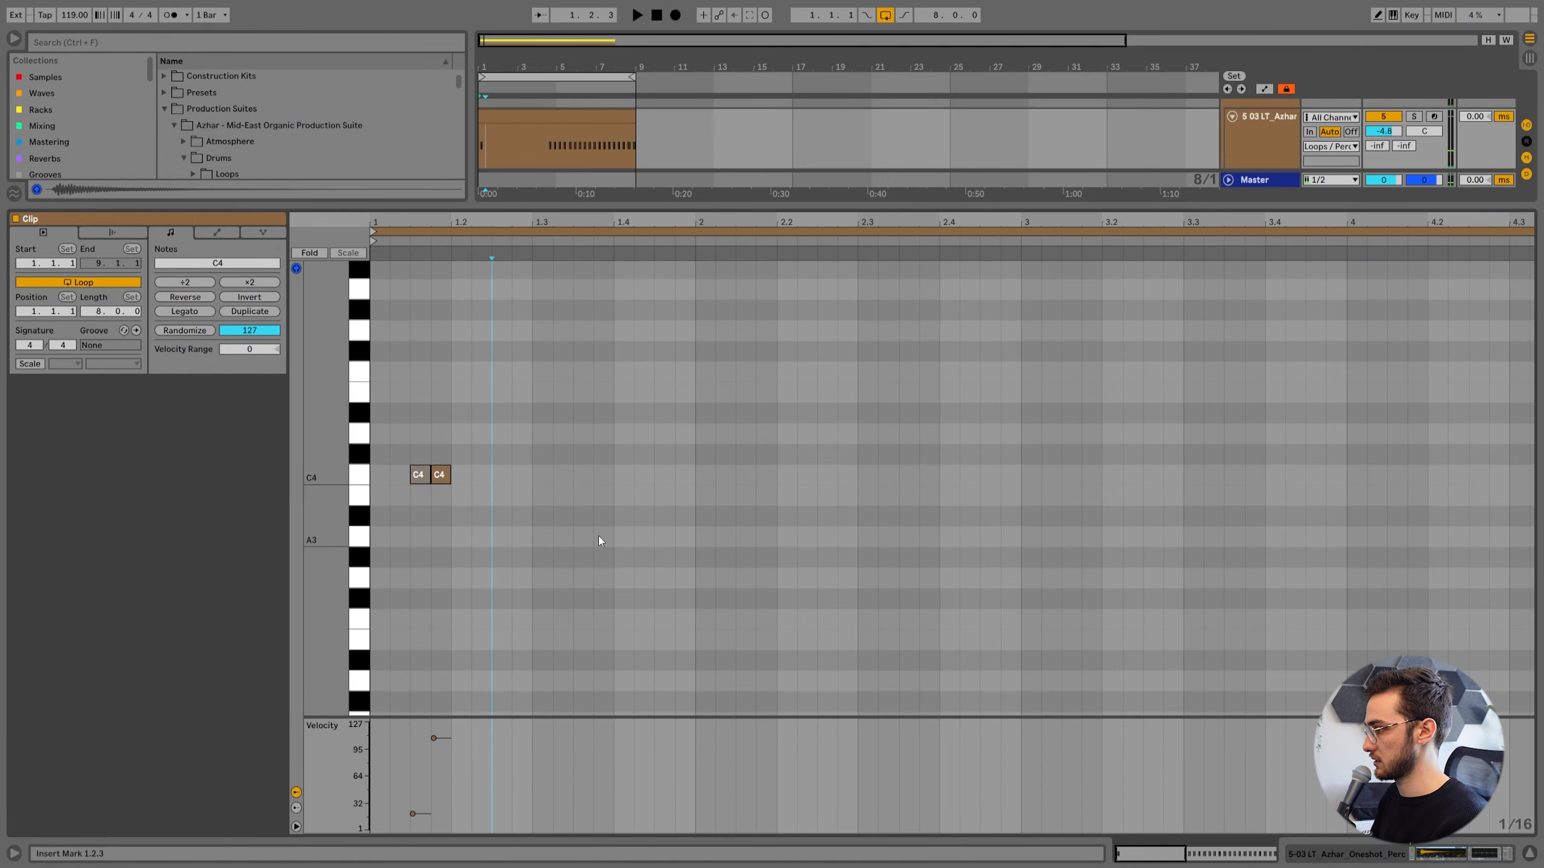
Duplicate the accented C4 pair onto every beat of bar 1, and repeat that bar through bar 8.
drag(372, 363, 451, 513)
key(ctrl+d)
key(ctrl+d)
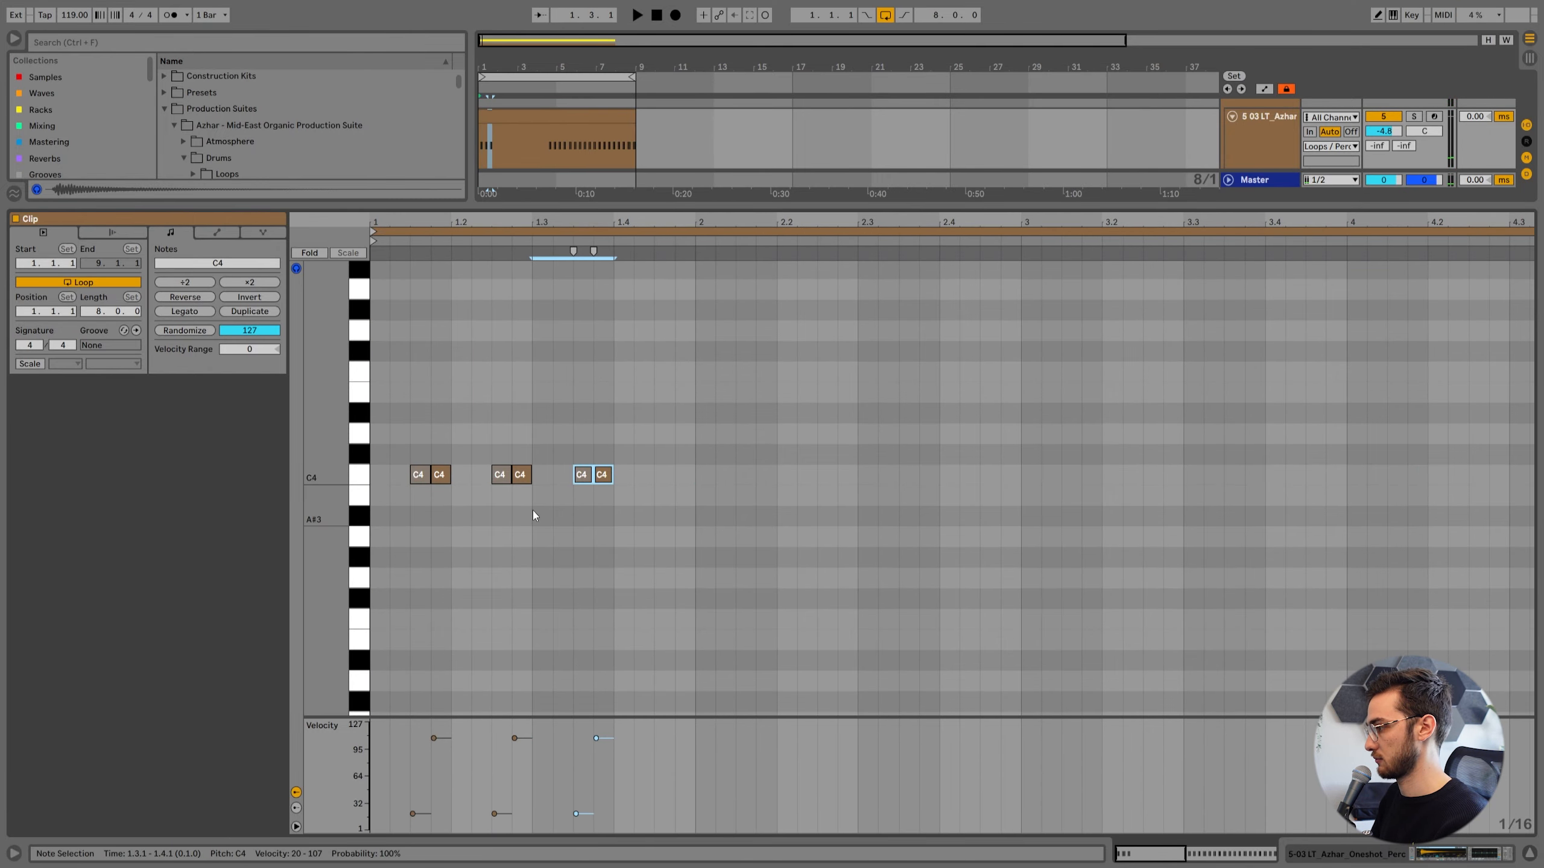
key(ctrl+d)
drag(697, 514, 369, 345)
key(ctrl+d)
key(ctrl+d)
key(ctrl+d)
key(ctrl+d)
key(ctrl+d)
key(ctrl+d)
key(ctrl+d)
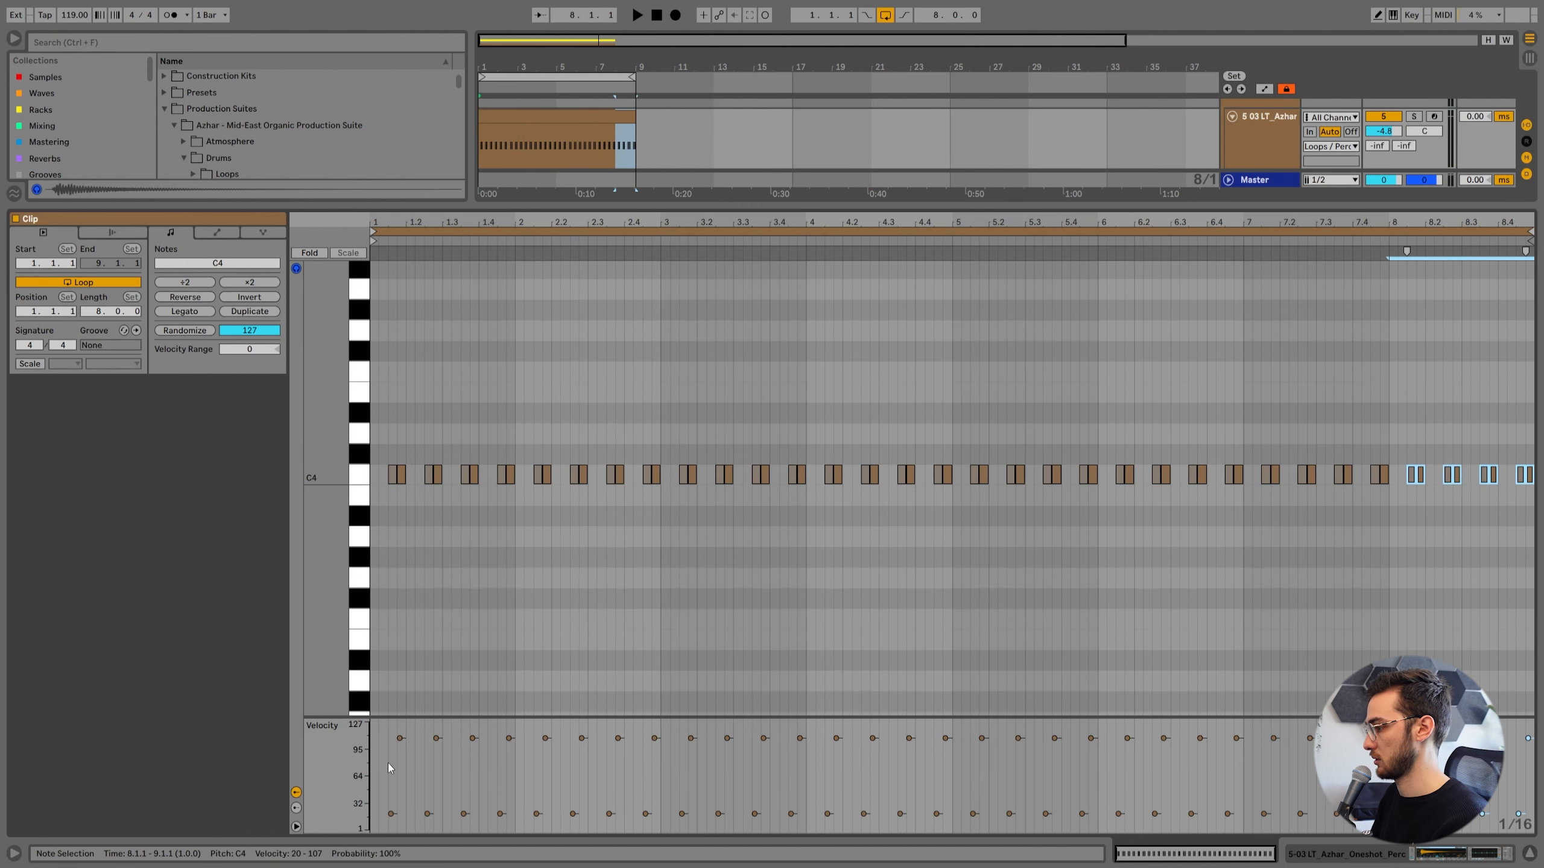
Set the percussion sampler's decay to 102 ms and sustain to -26 dB while listening to the groove.
key(space)
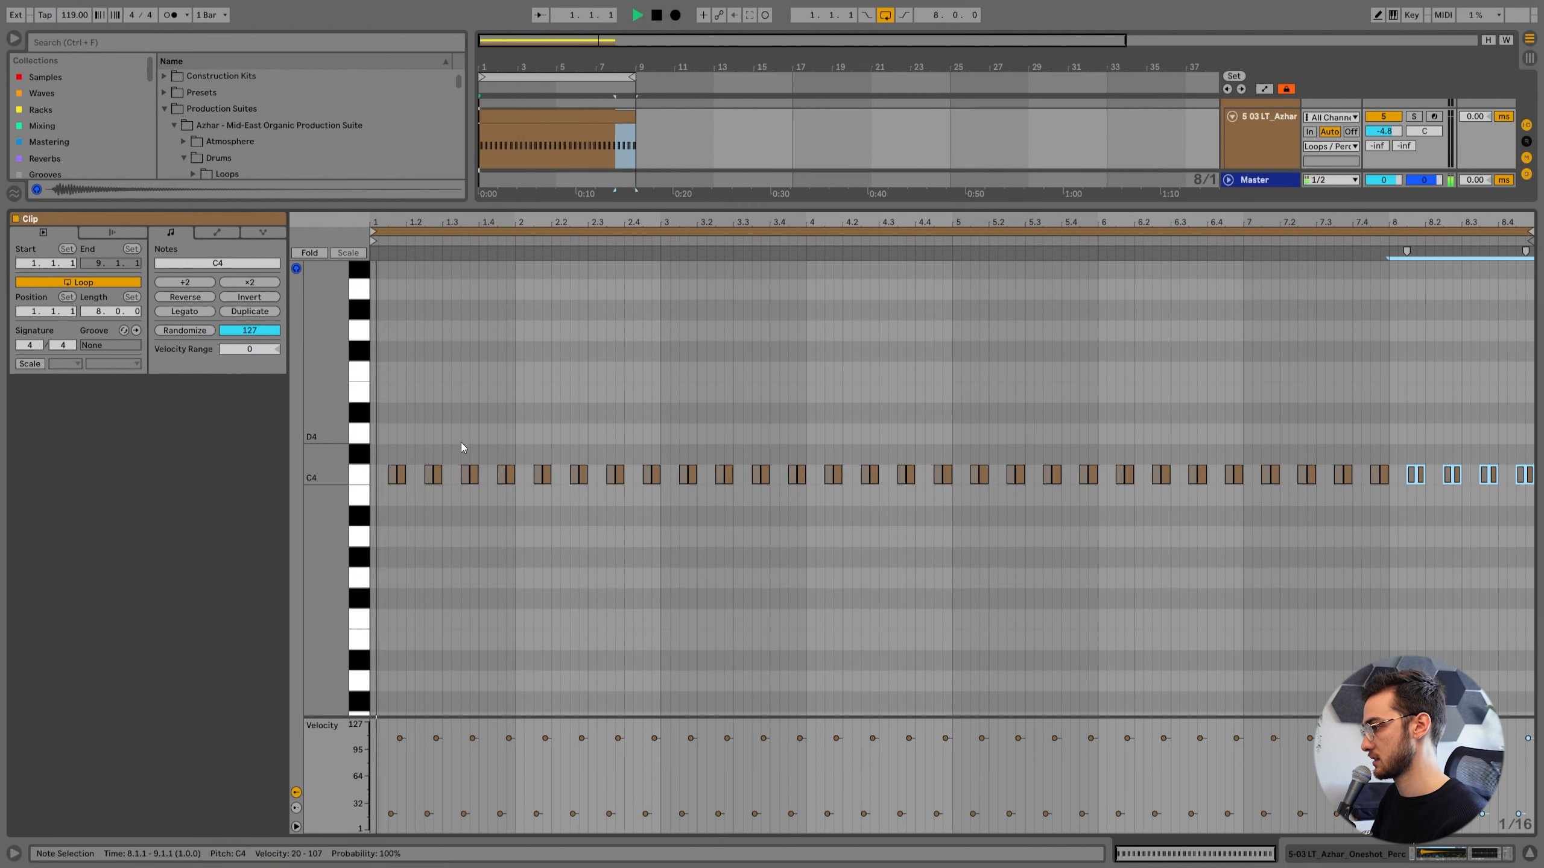
key(shift+Tab)
click(535, 304)
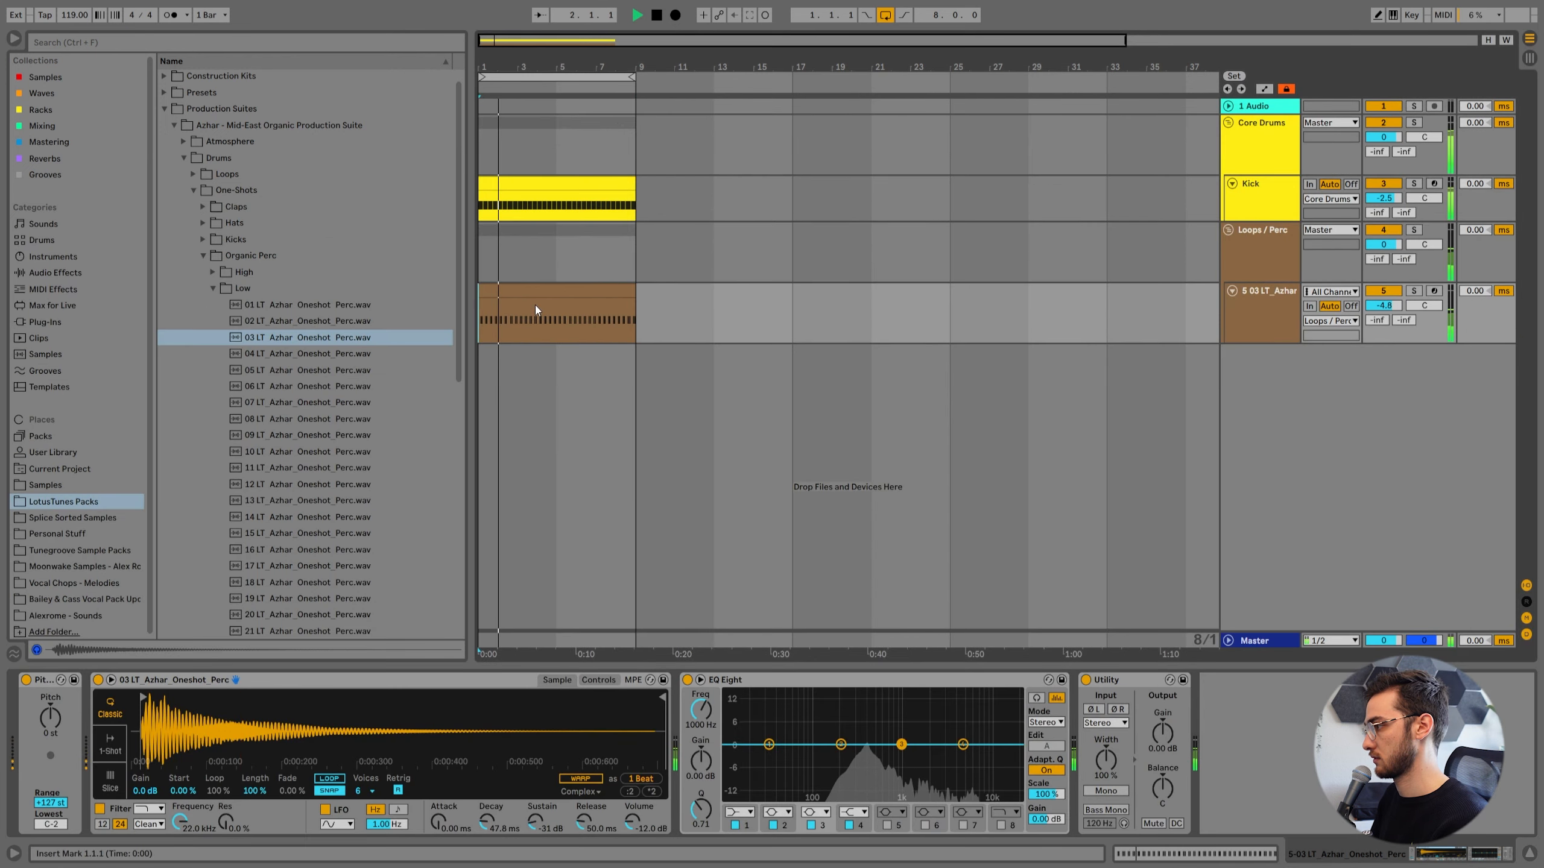
key(space)
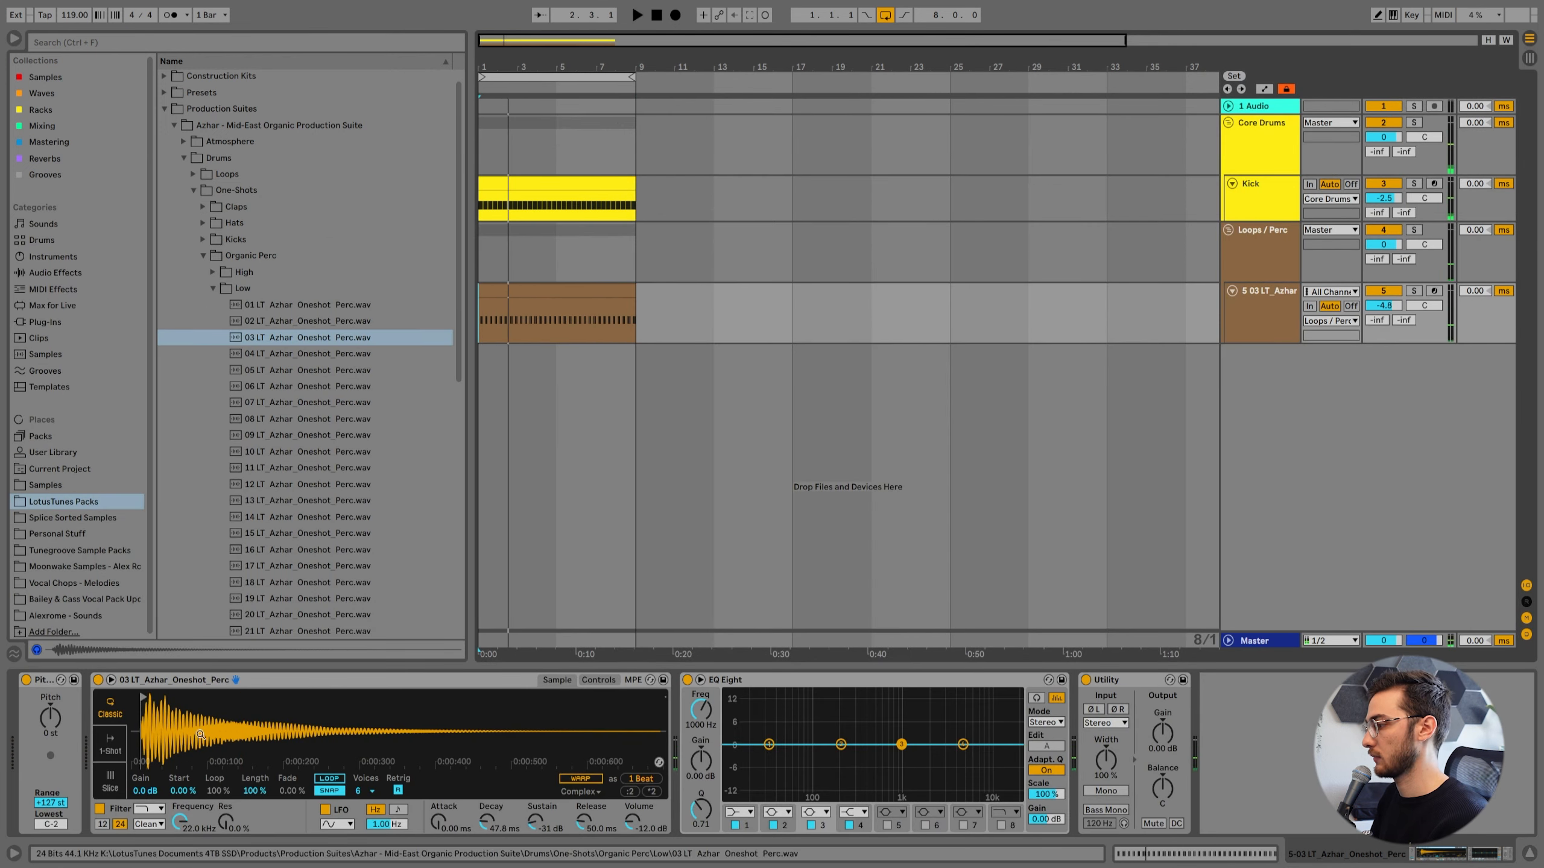
click(481, 824)
key(space)
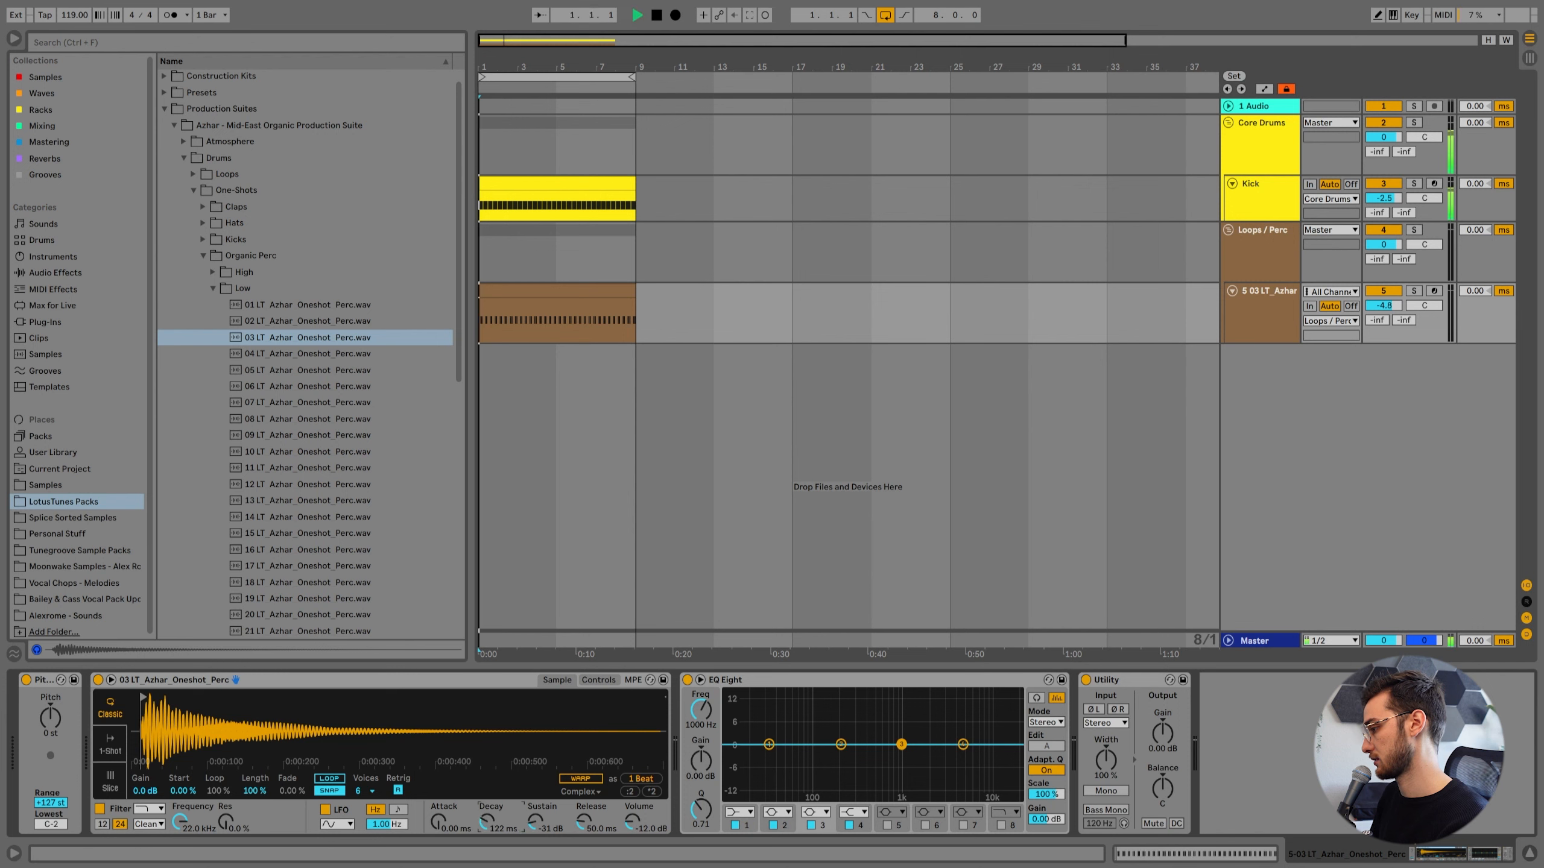
mouse_move(510, 822)
mouse_down()
mouse_move(510, 808)
mouse_move(536, 814)
mouse_up()
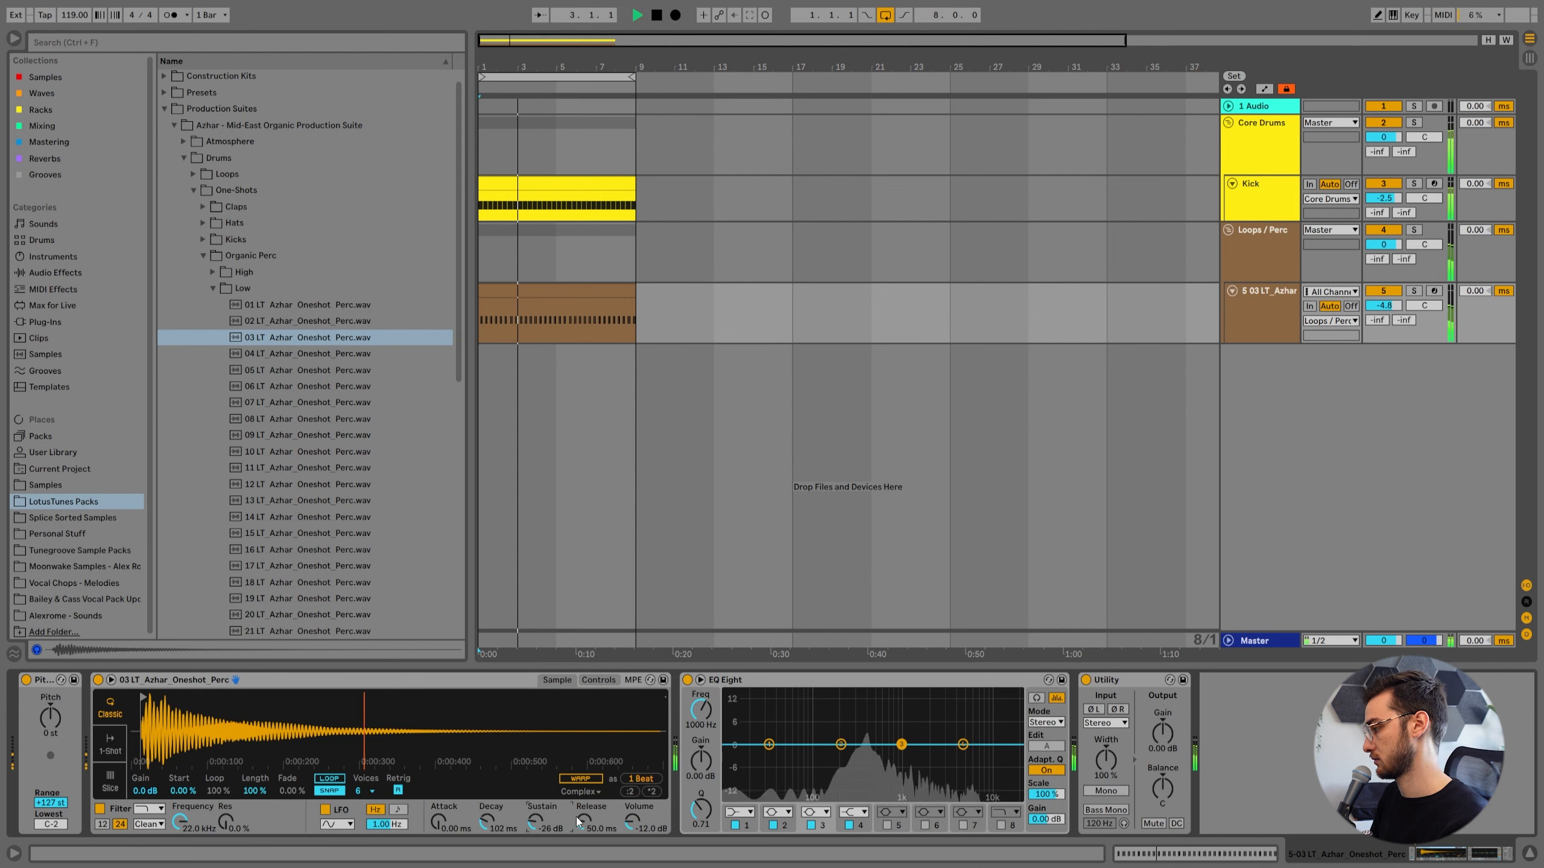
key(space)
Turn band 1 of the percussion track's EQ Eight into a low-cut filter and raise its cutoff into the low mids.
click(740, 812)
click(735, 723)
drag(768, 757, 852, 757)
key(space)
Boost EQ Eight band 3 by 9.05 dB at 417 Hz with a Q of 7.07, and lower the percussion track to -9.4 dB.
click(903, 744)
drag(904, 751, 881, 709)
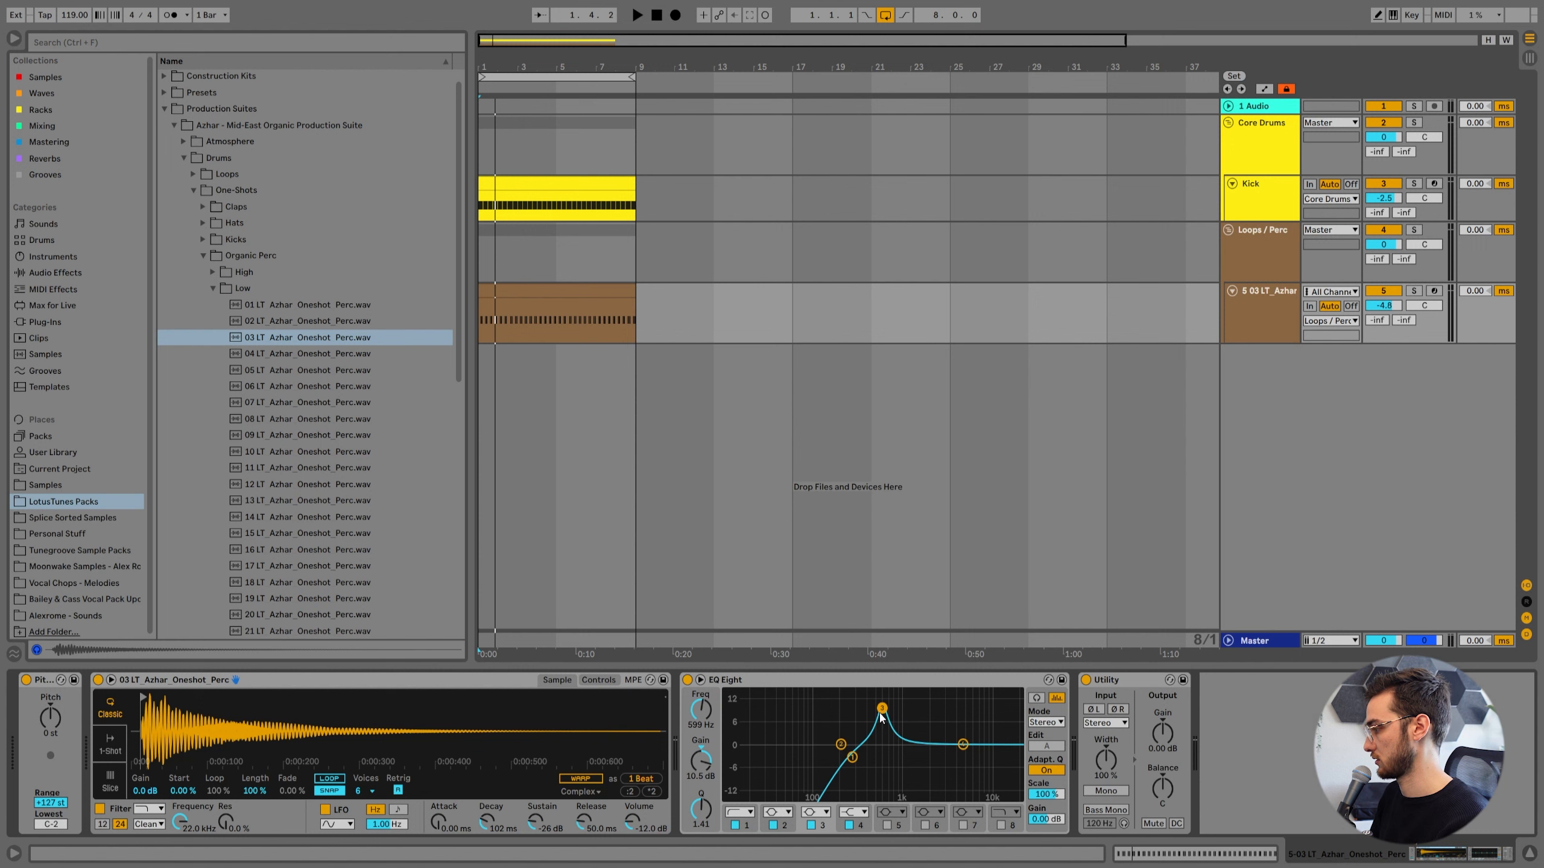
drag(881, 709, 882, 708)
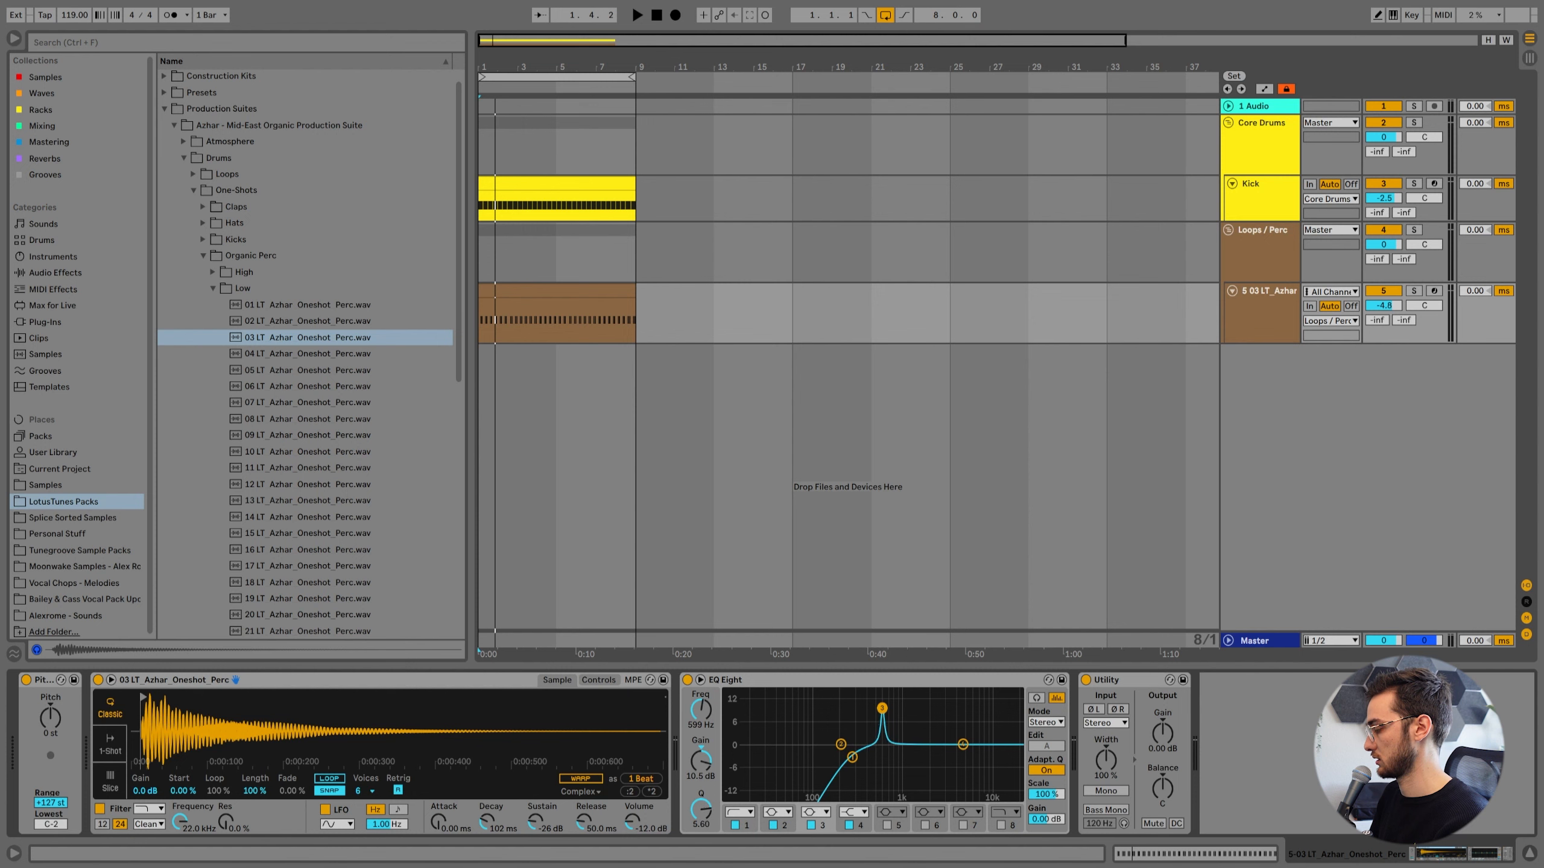
key(space)
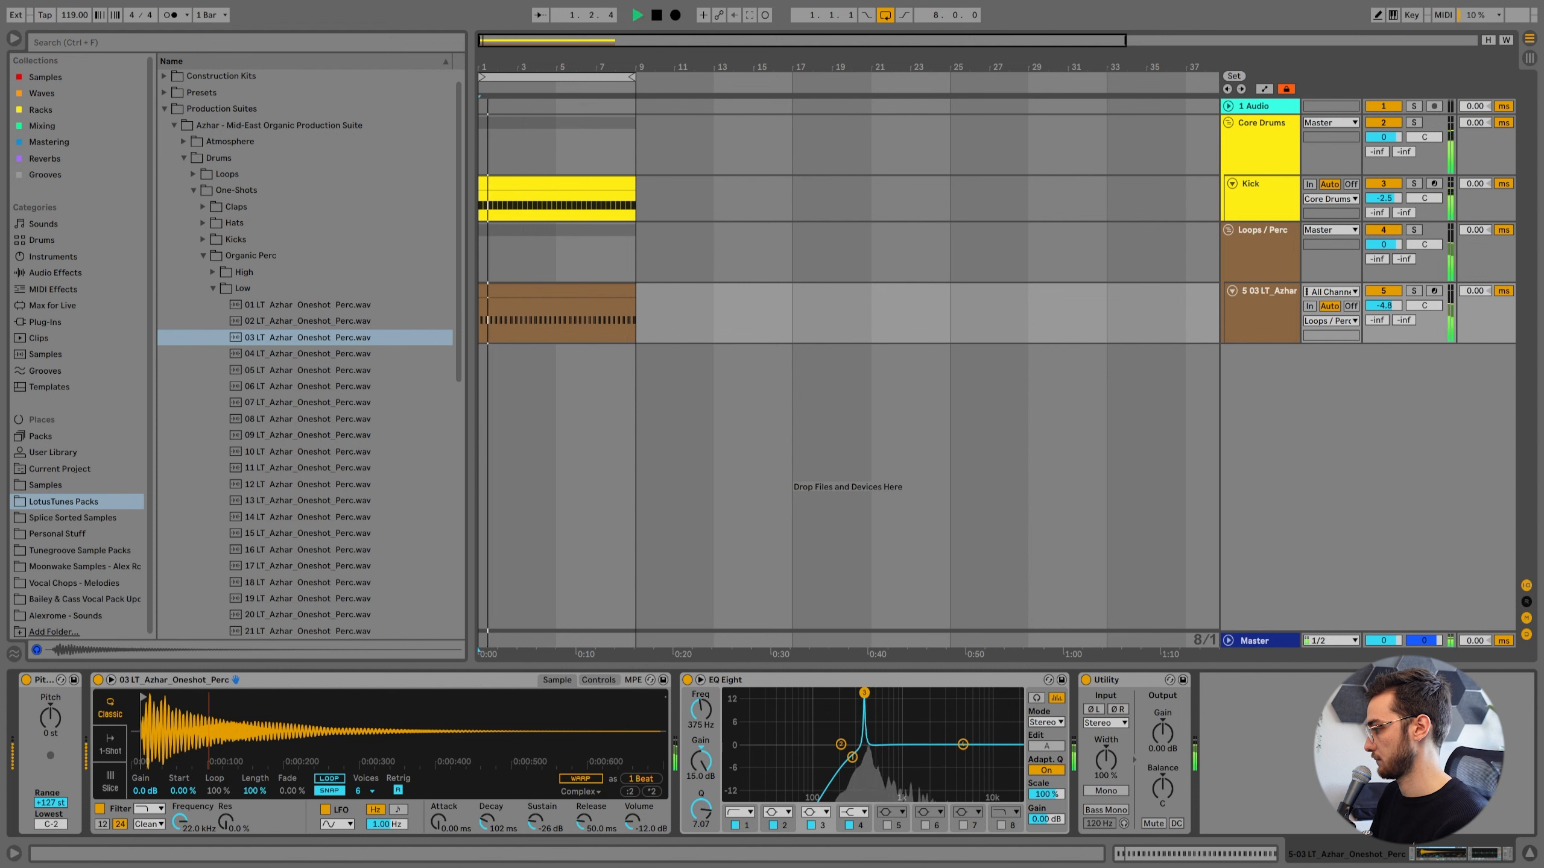
drag(881, 708, 868, 694)
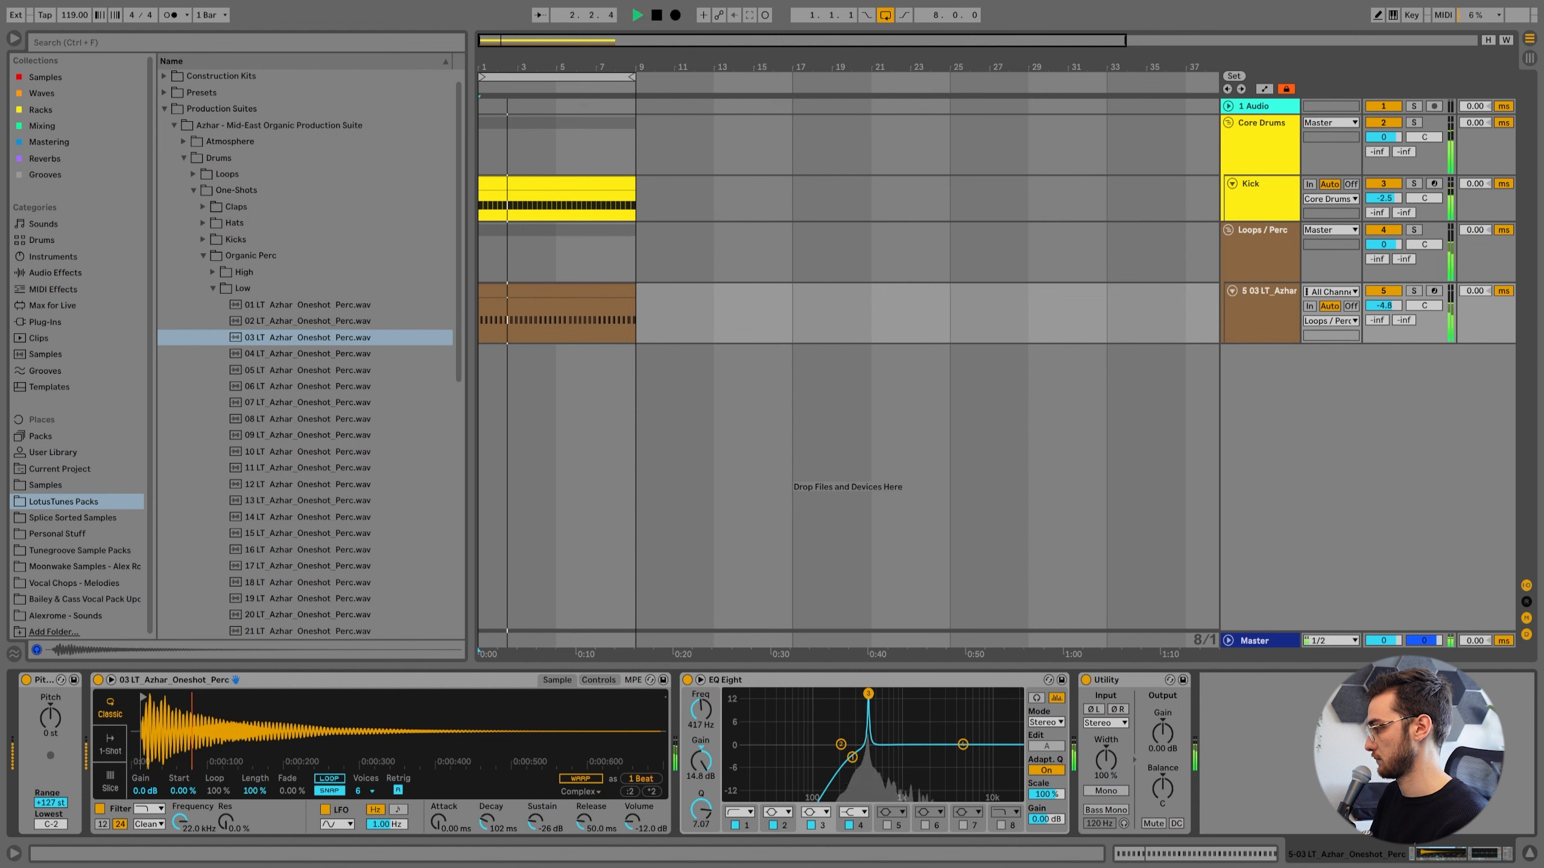
key(space)
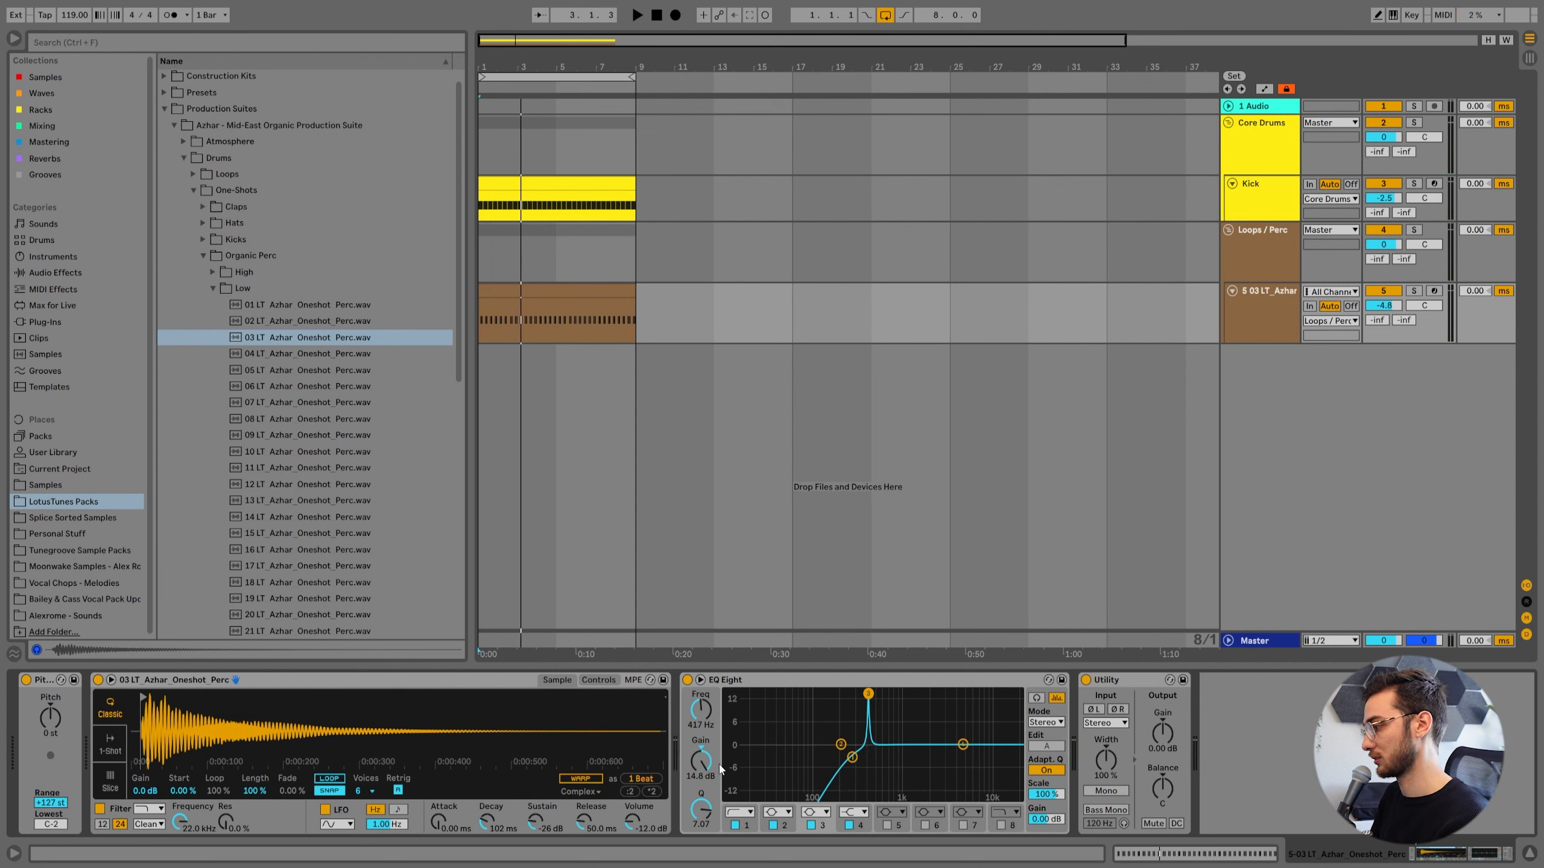
key(space)
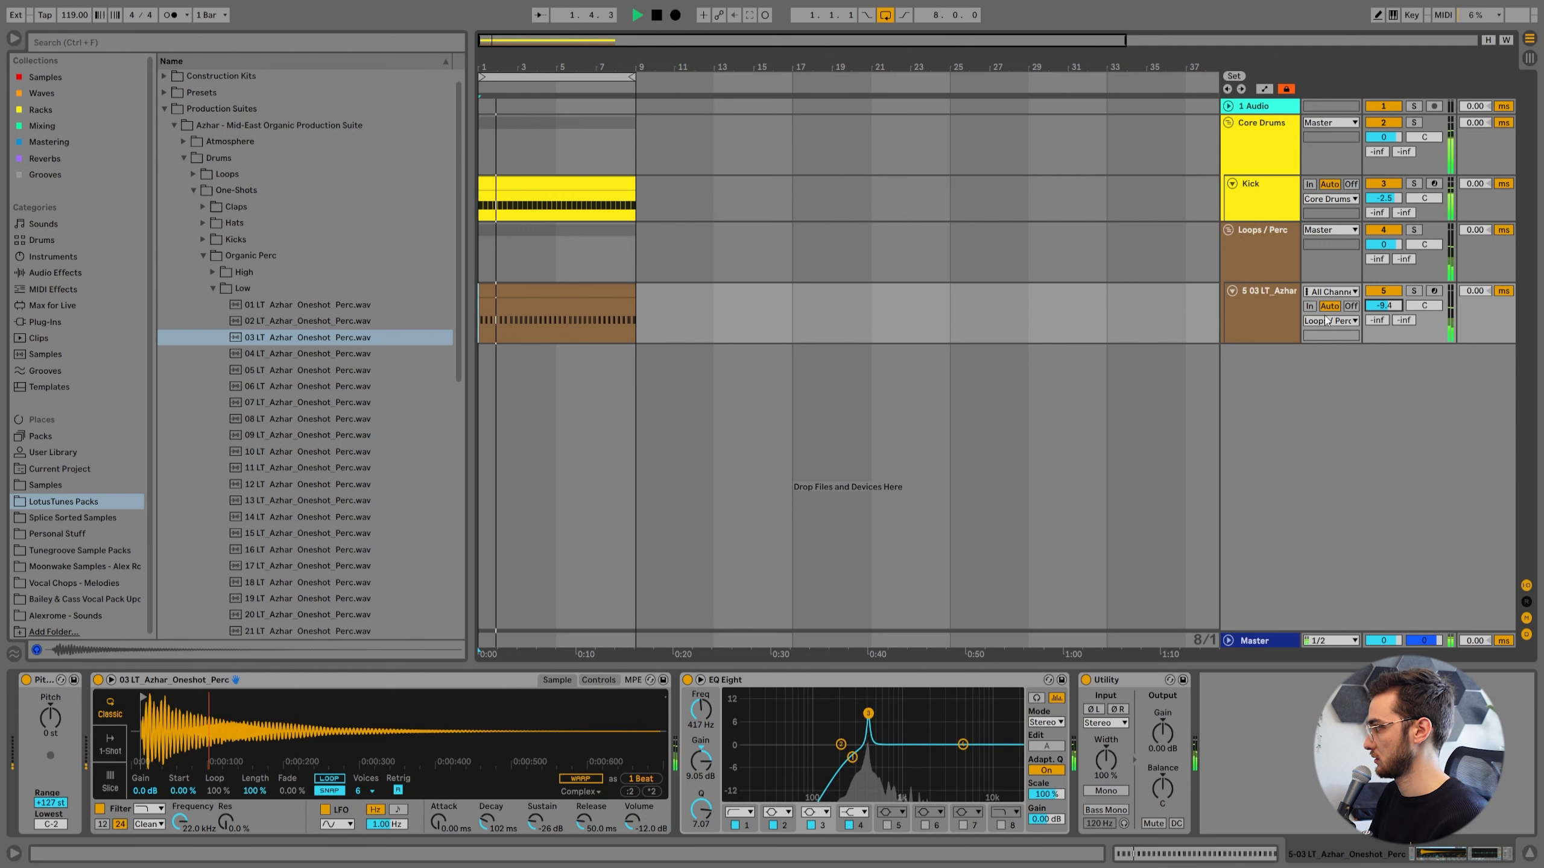
Insert a MIDI track below Kick in the Core Drums group and create an empty clip on it over bars 1 to 8.
click(213, 288)
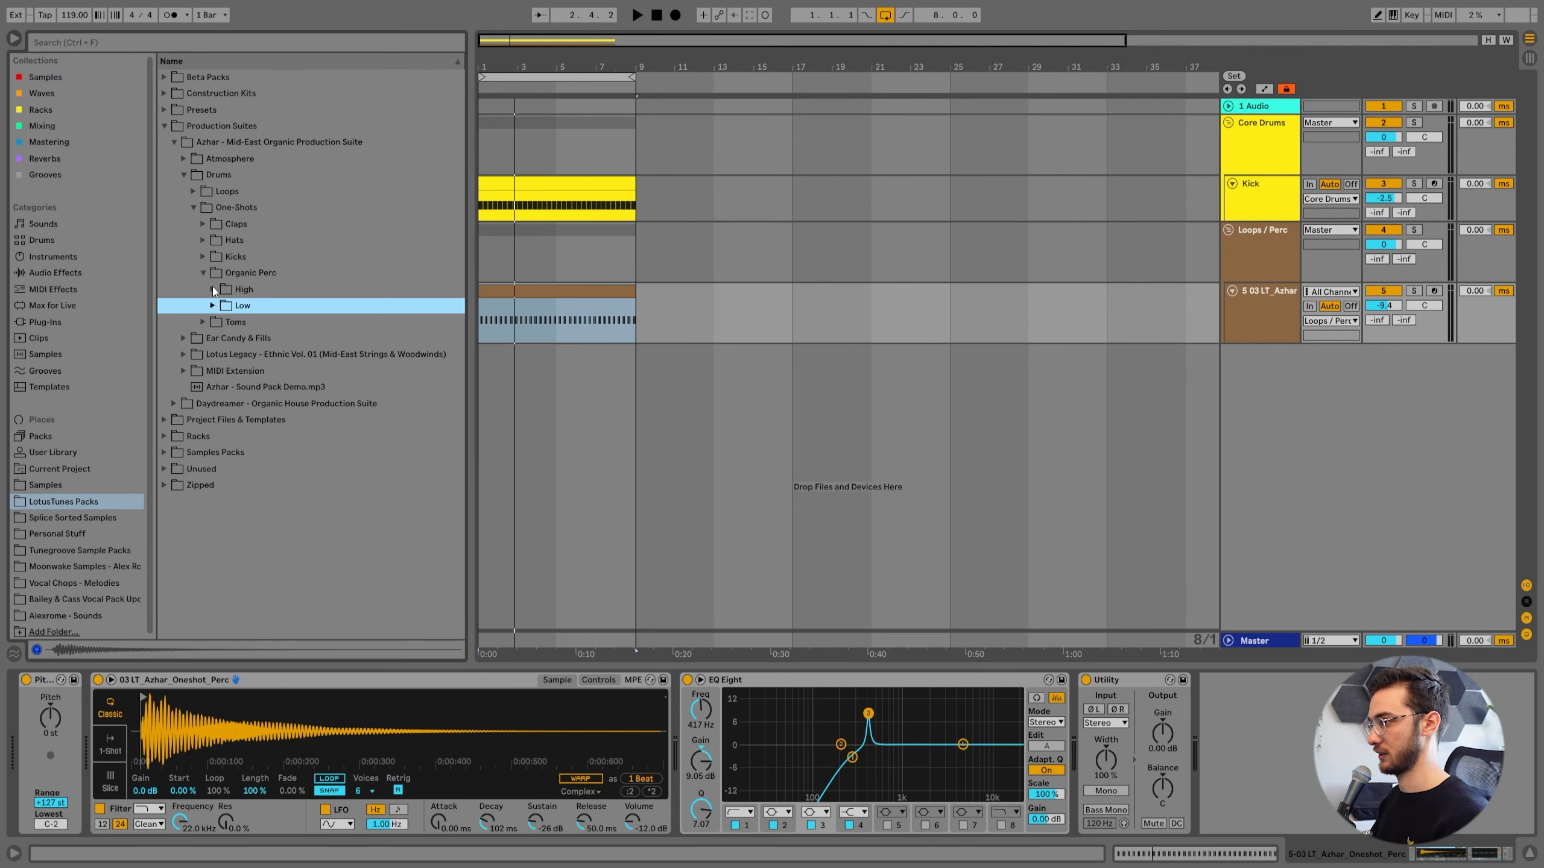
click(545, 289)
key(Home)
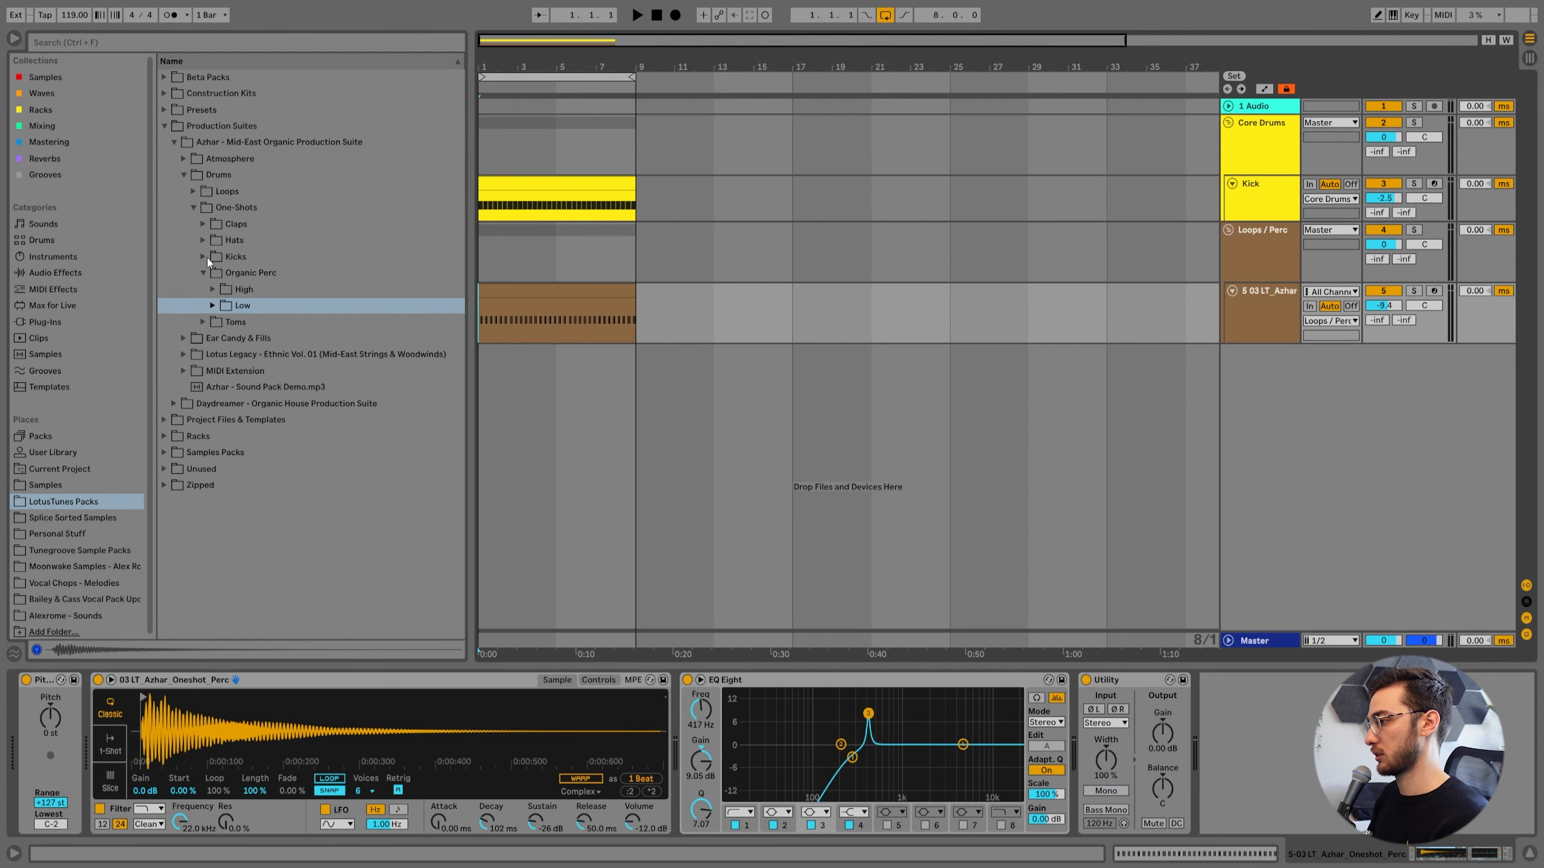
click(1258, 199)
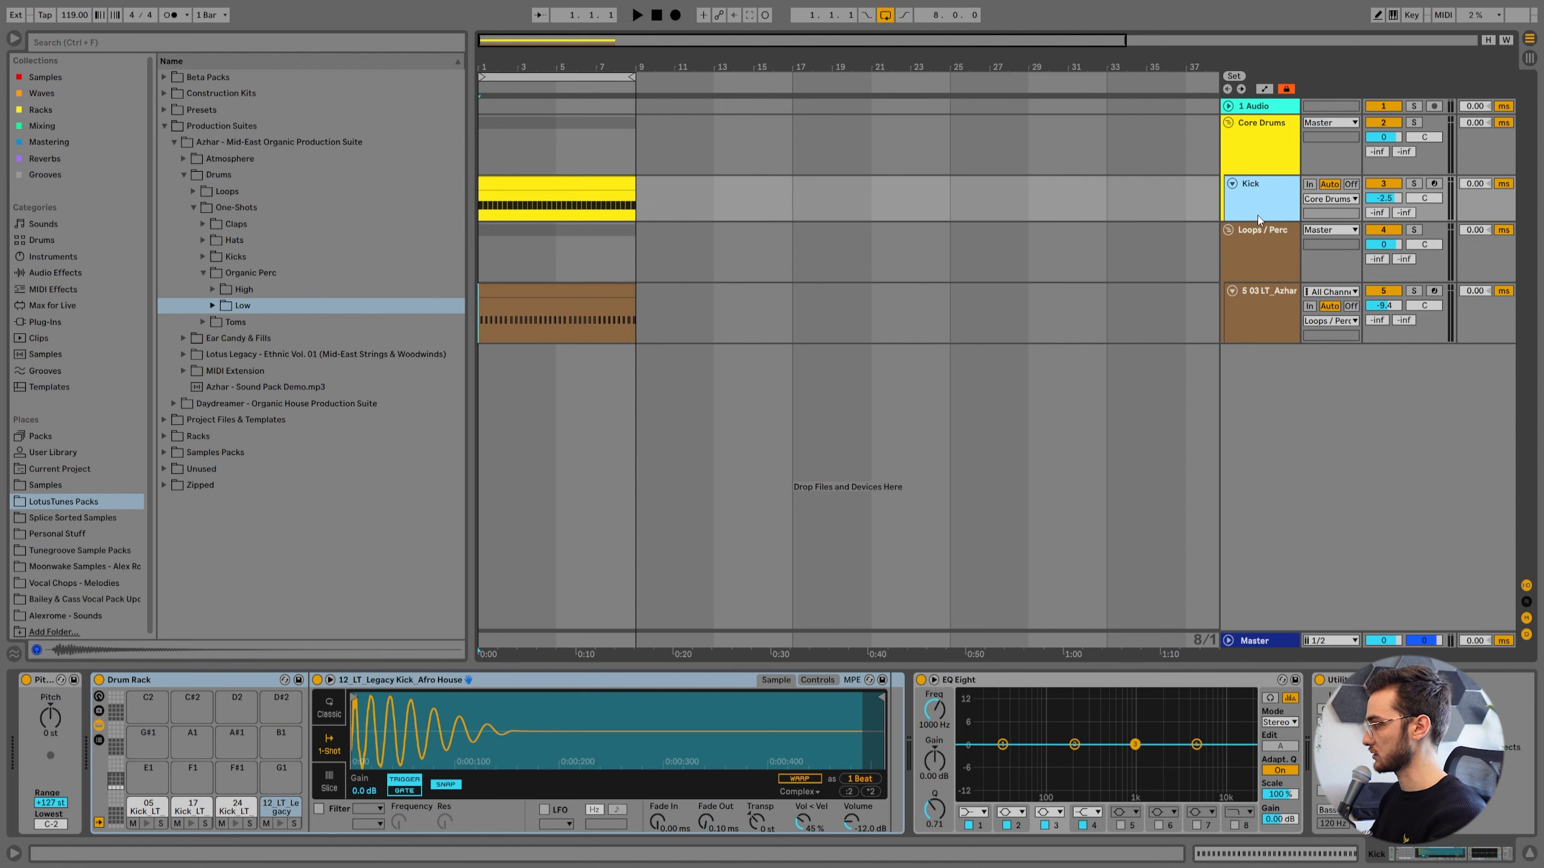
key(ctrl+shift+t)
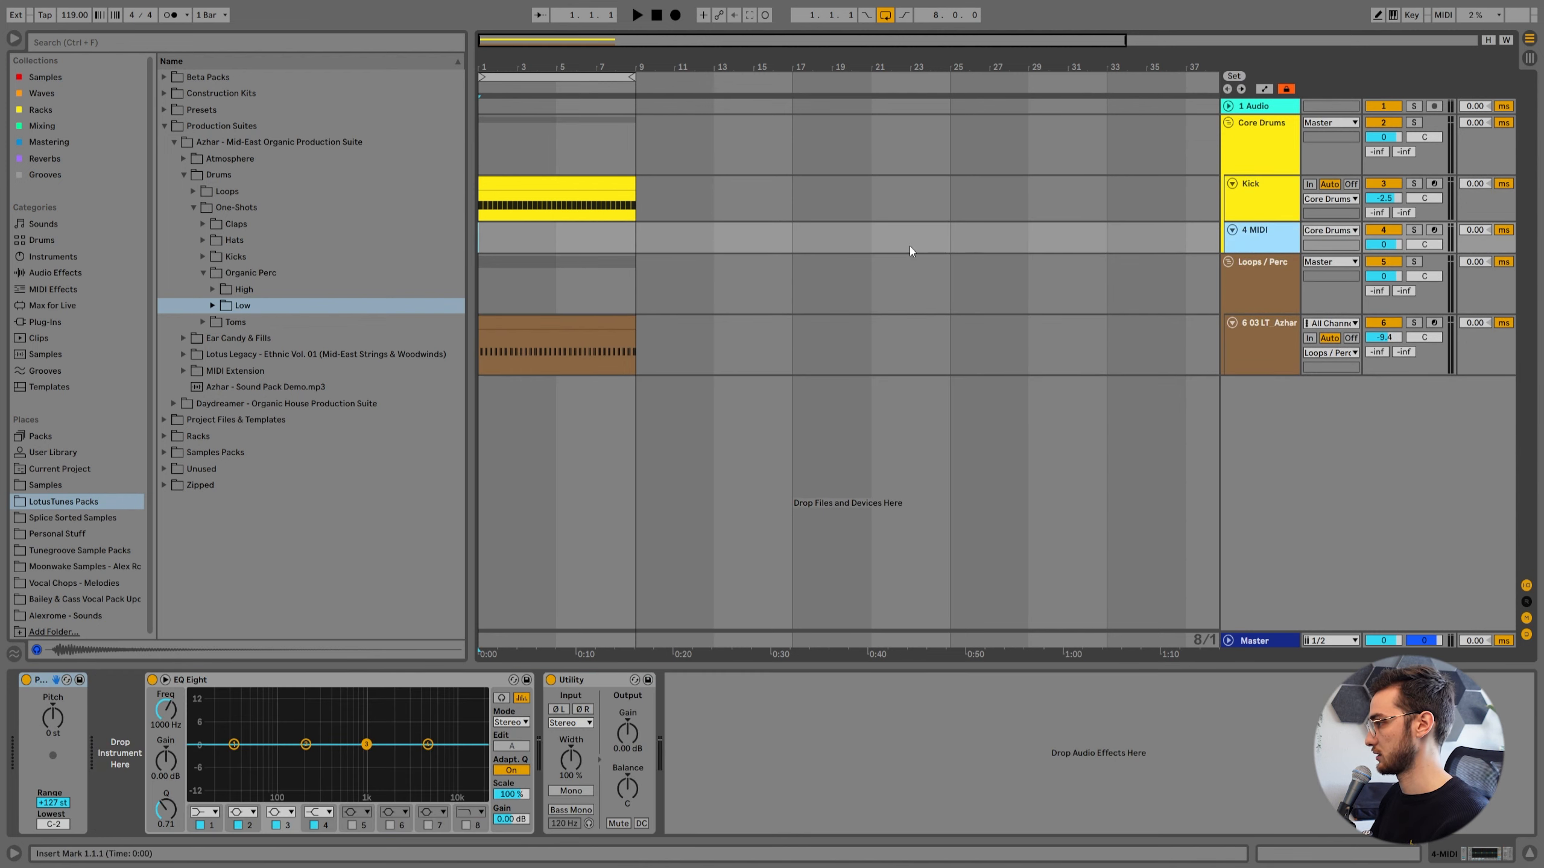
drag(632, 243, 451, 234)
key(ctrl+shift+m)
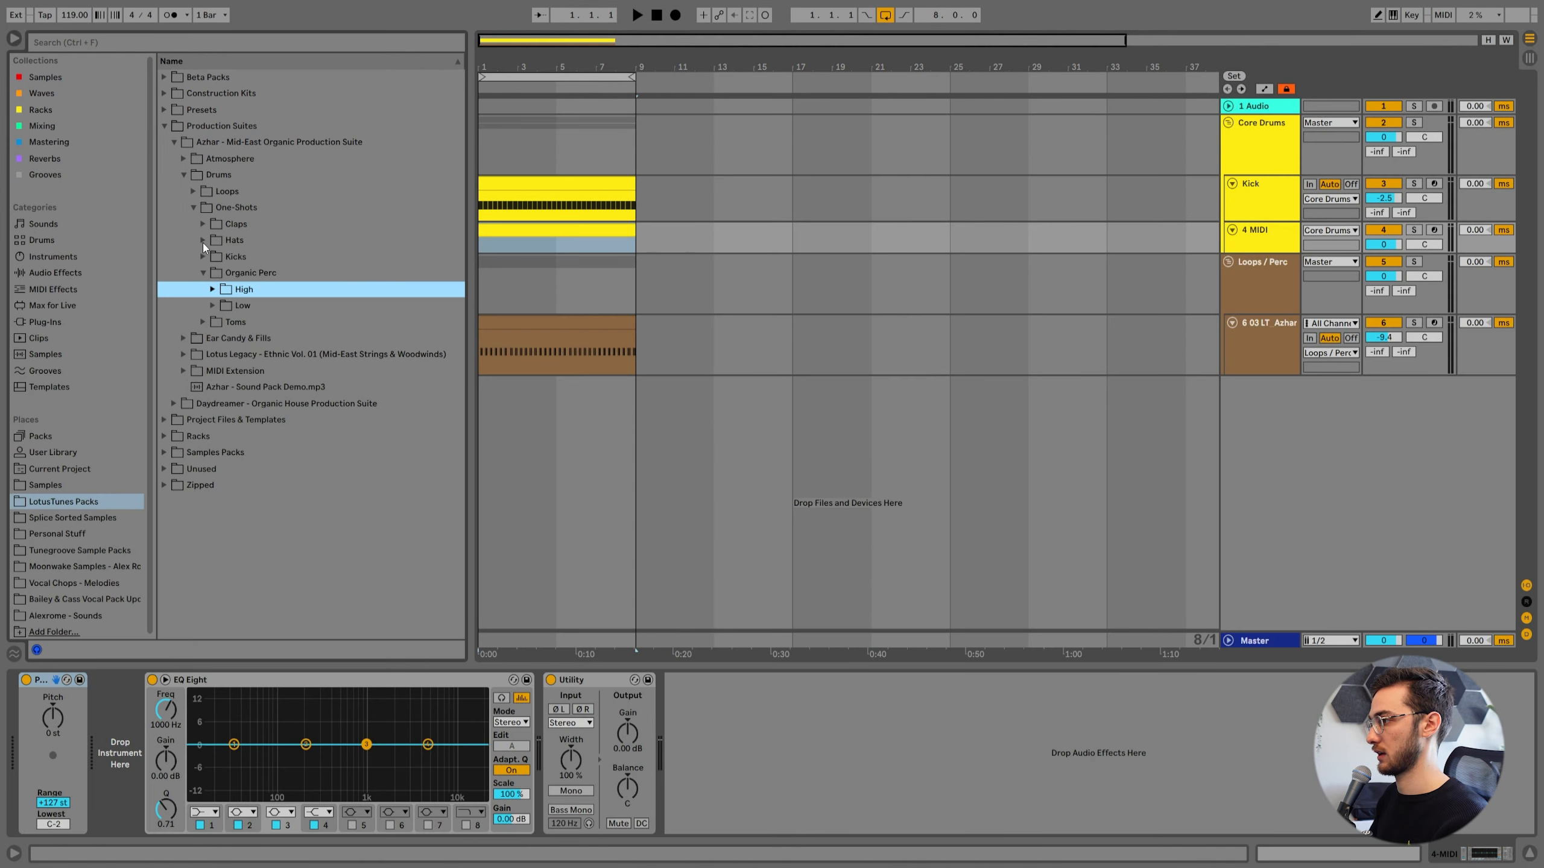
Load the closed hat one-shot 01 LT_Azhar_Oneshot_Hat_CL.wav from the Azhar suite onto the new MIDI track.
click(203, 240)
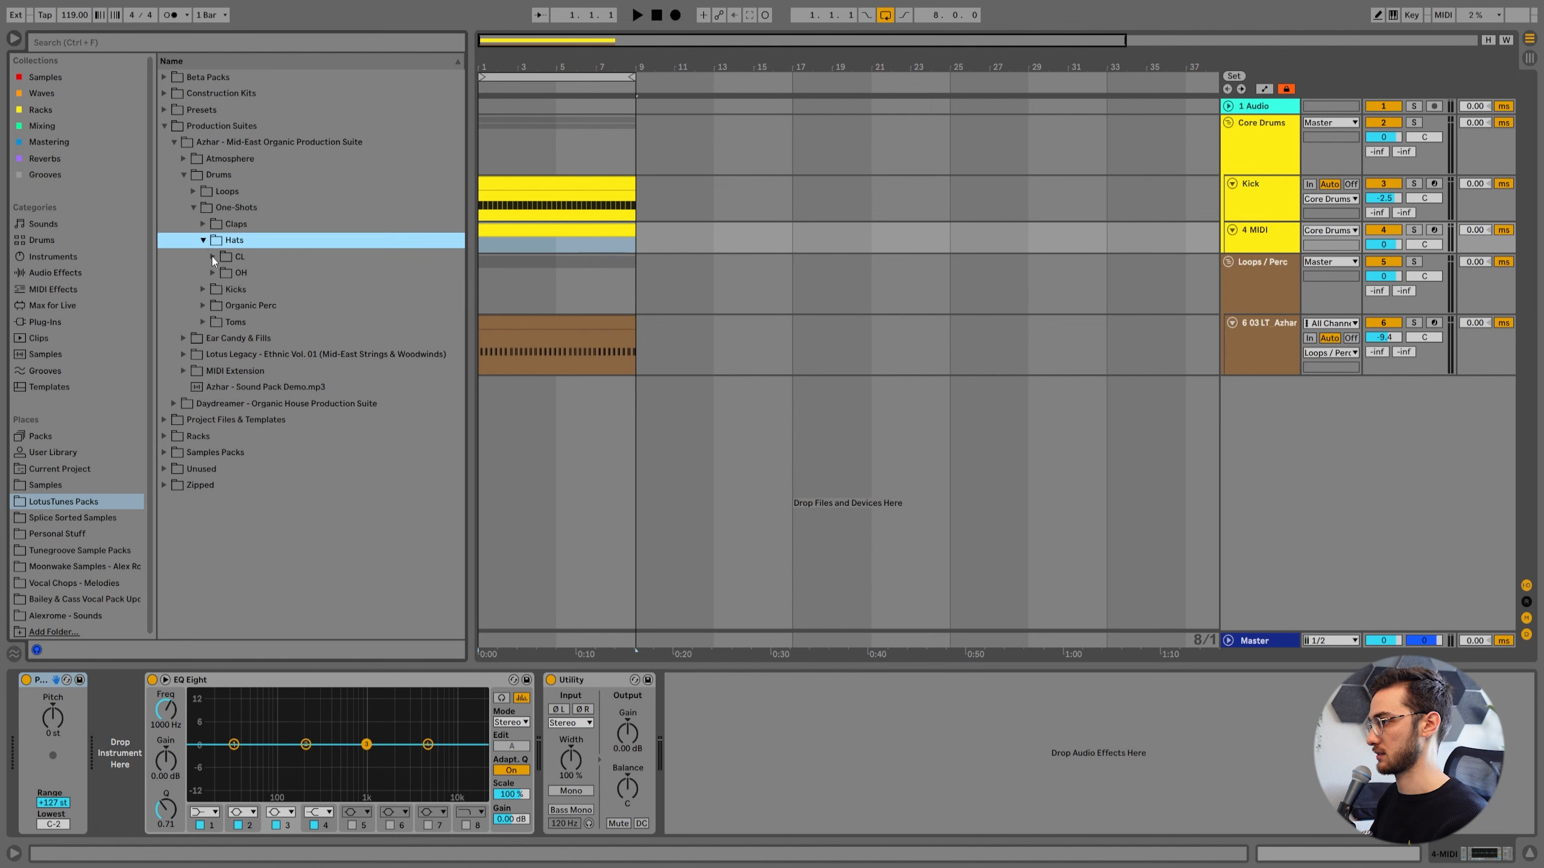
click(213, 257)
drag(285, 273, 506, 236)
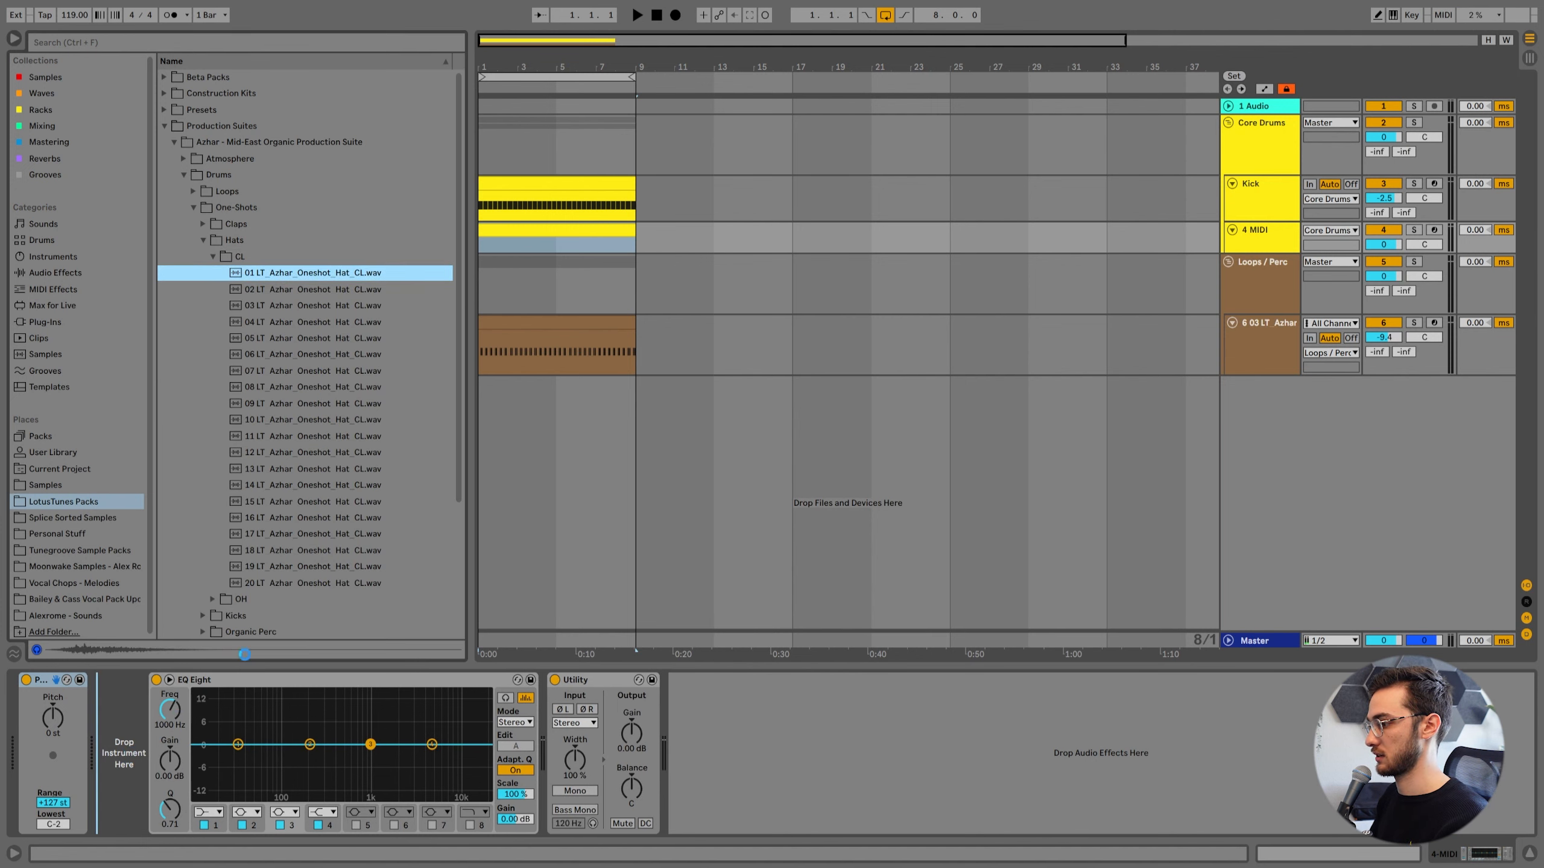
Open the hat clip with a 1/8 fixed grid and add a C4 note on the first off-beat of bar 1.
double_click(524, 231)
right_click(391, 355)
click(457, 588)
drag(423, 223, 424, 263)
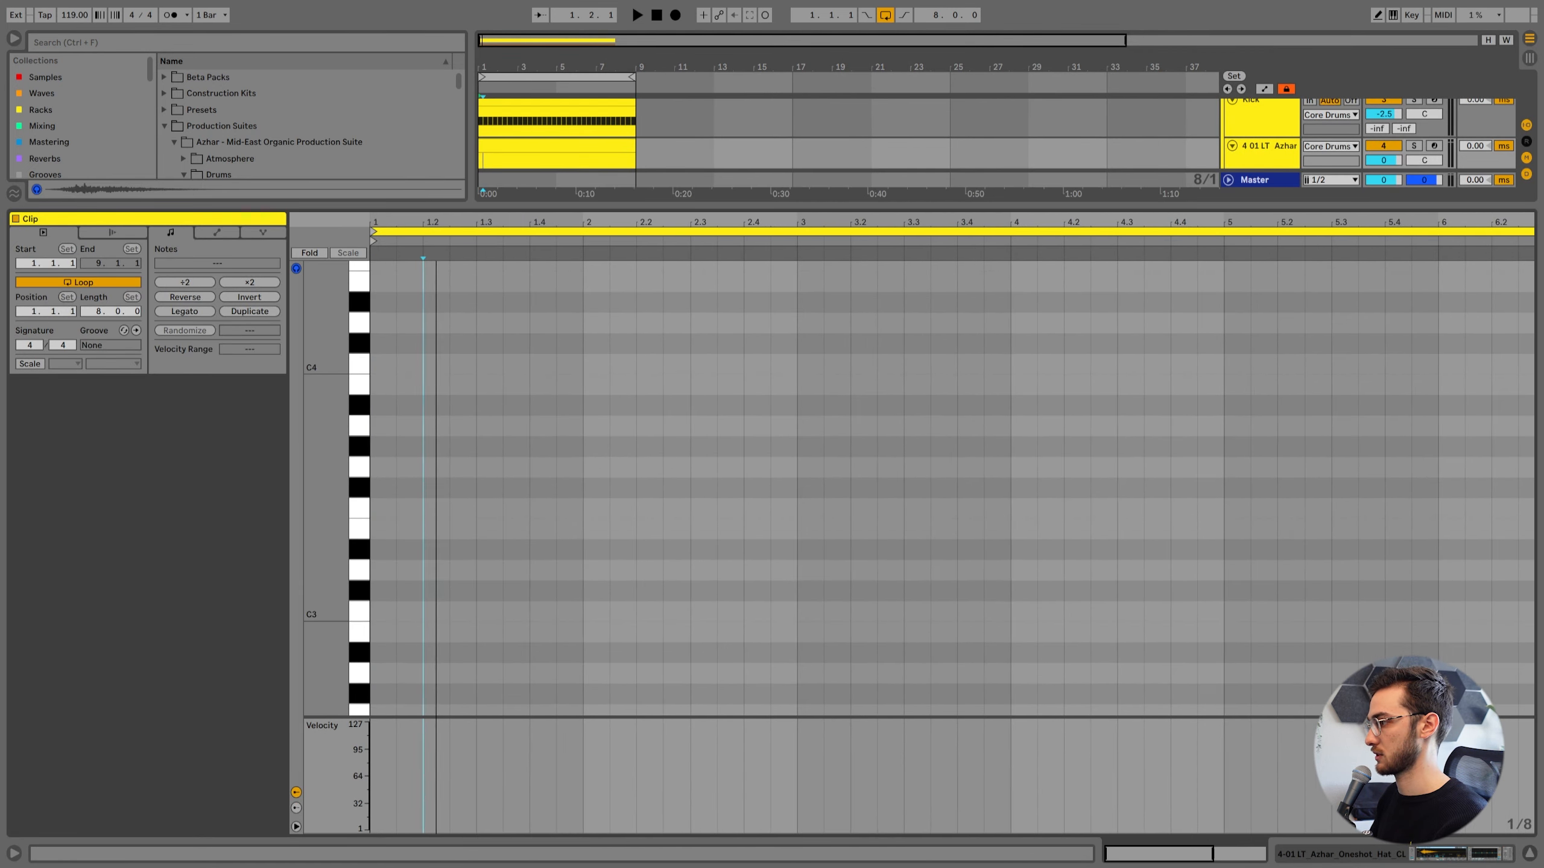
double_click(407, 370)
key(space)
Duplicate the hat note onto every off-beat through bar 8 and delete any notes beyond the clip's end.
key(ctrl+d)
key(space)
key(ctrl+a)
key(ctrl+d)
key(ctrl+a)
key(ctrl+d)
key(ctrl+d)
key(ctrl+d)
key(ctrl+d)
key(ctrl+d)
key(ctrl+d)
key(ctrl+d)
key(ctrl+d)
key(ctrl+d)
key(ctrl+d)
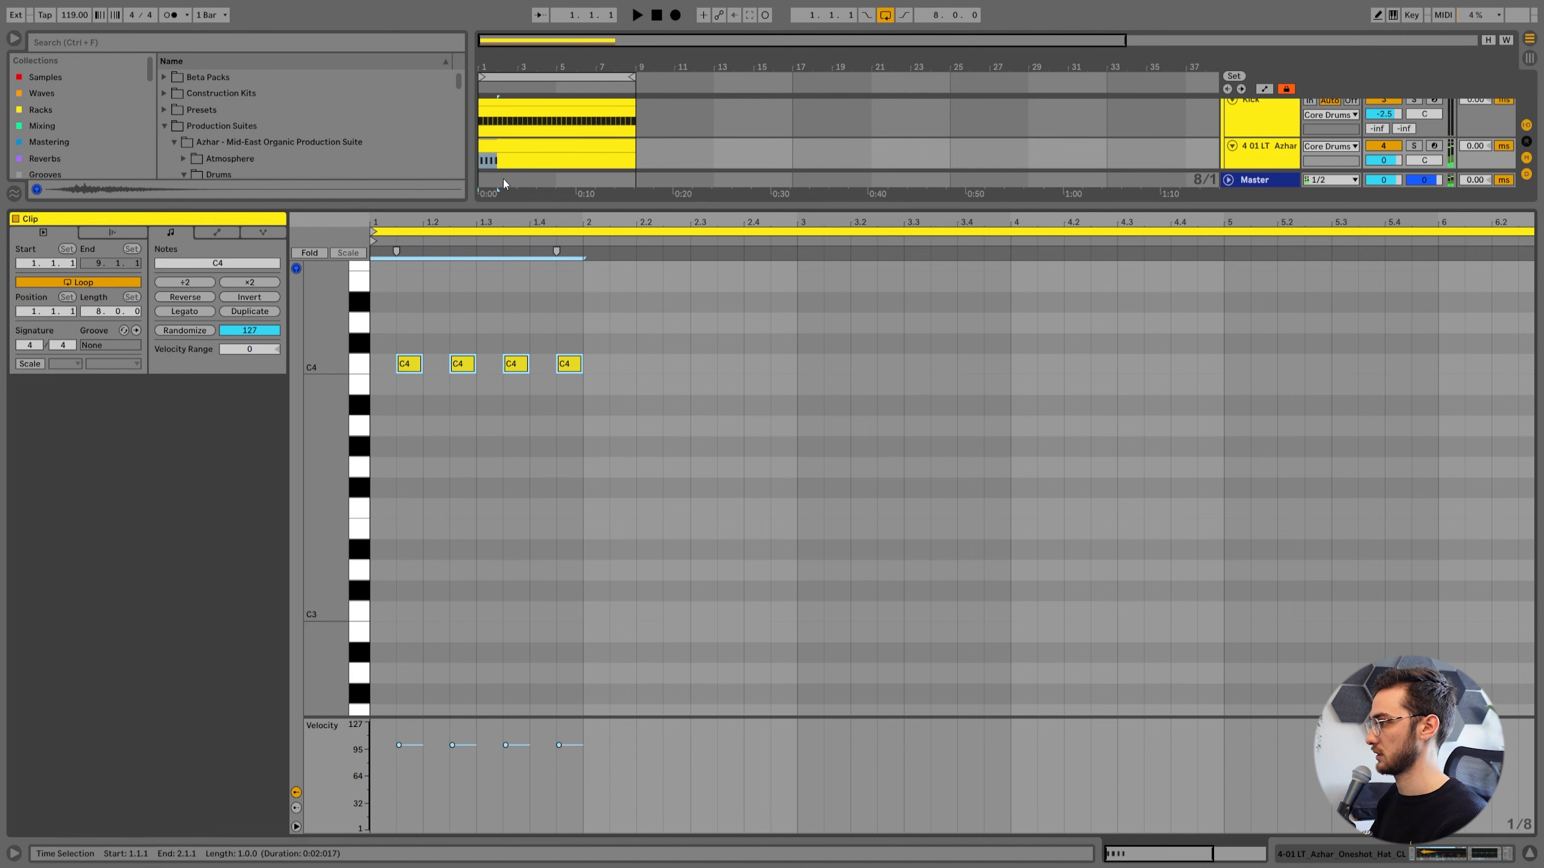
drag(909, 304, 1524, 419)
key(Delete)
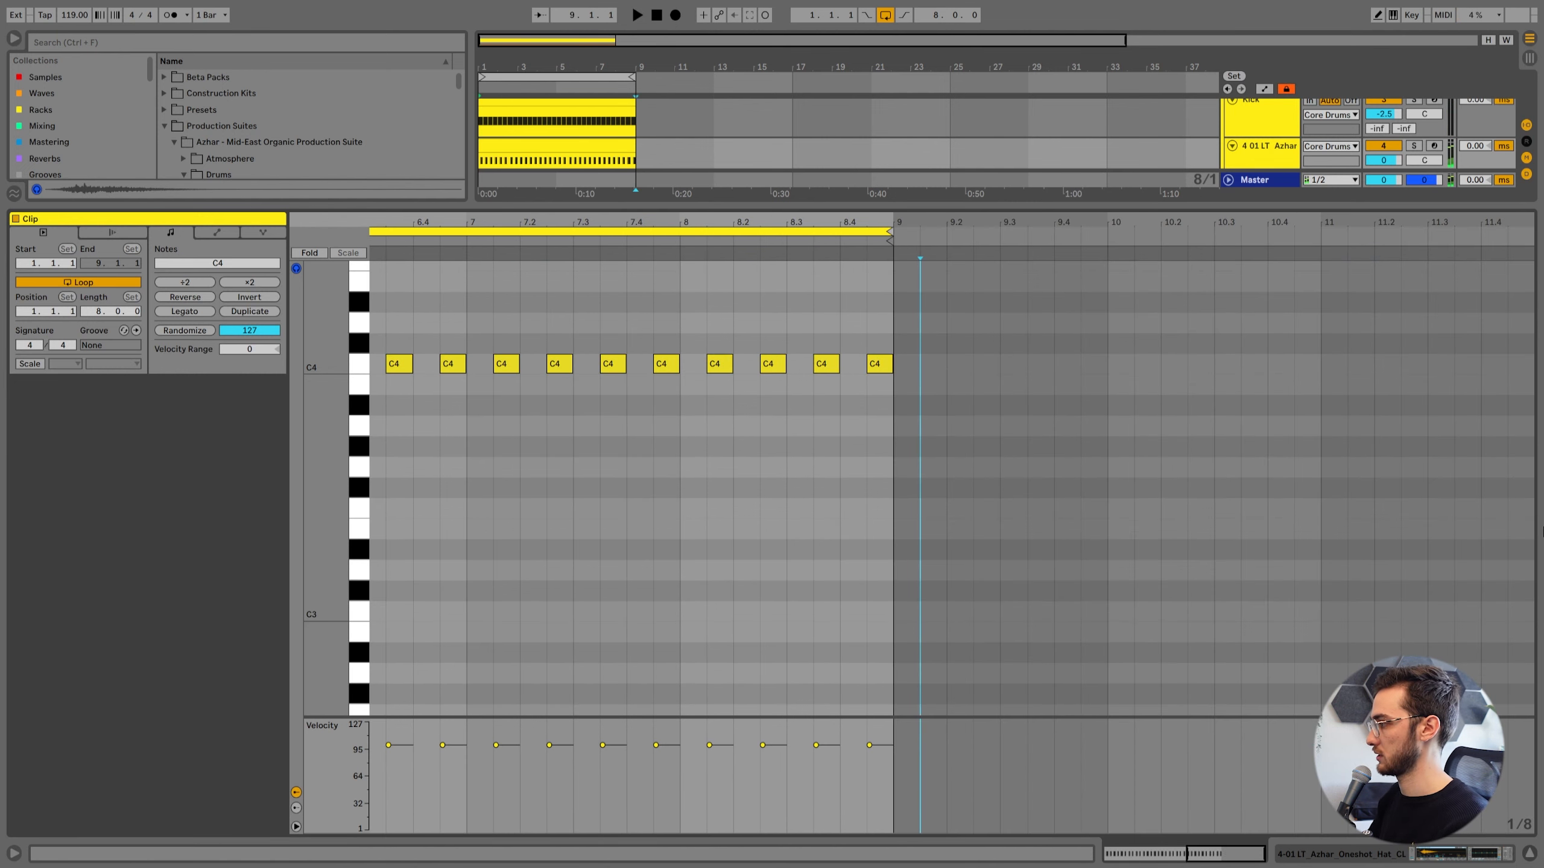
Balance the groove during playback by setting the hat track to -8.2 dB and the percussion track to -10.5 dB.
key(space)
key(shift+Tab)
drag(1384, 245, 1383, 269)
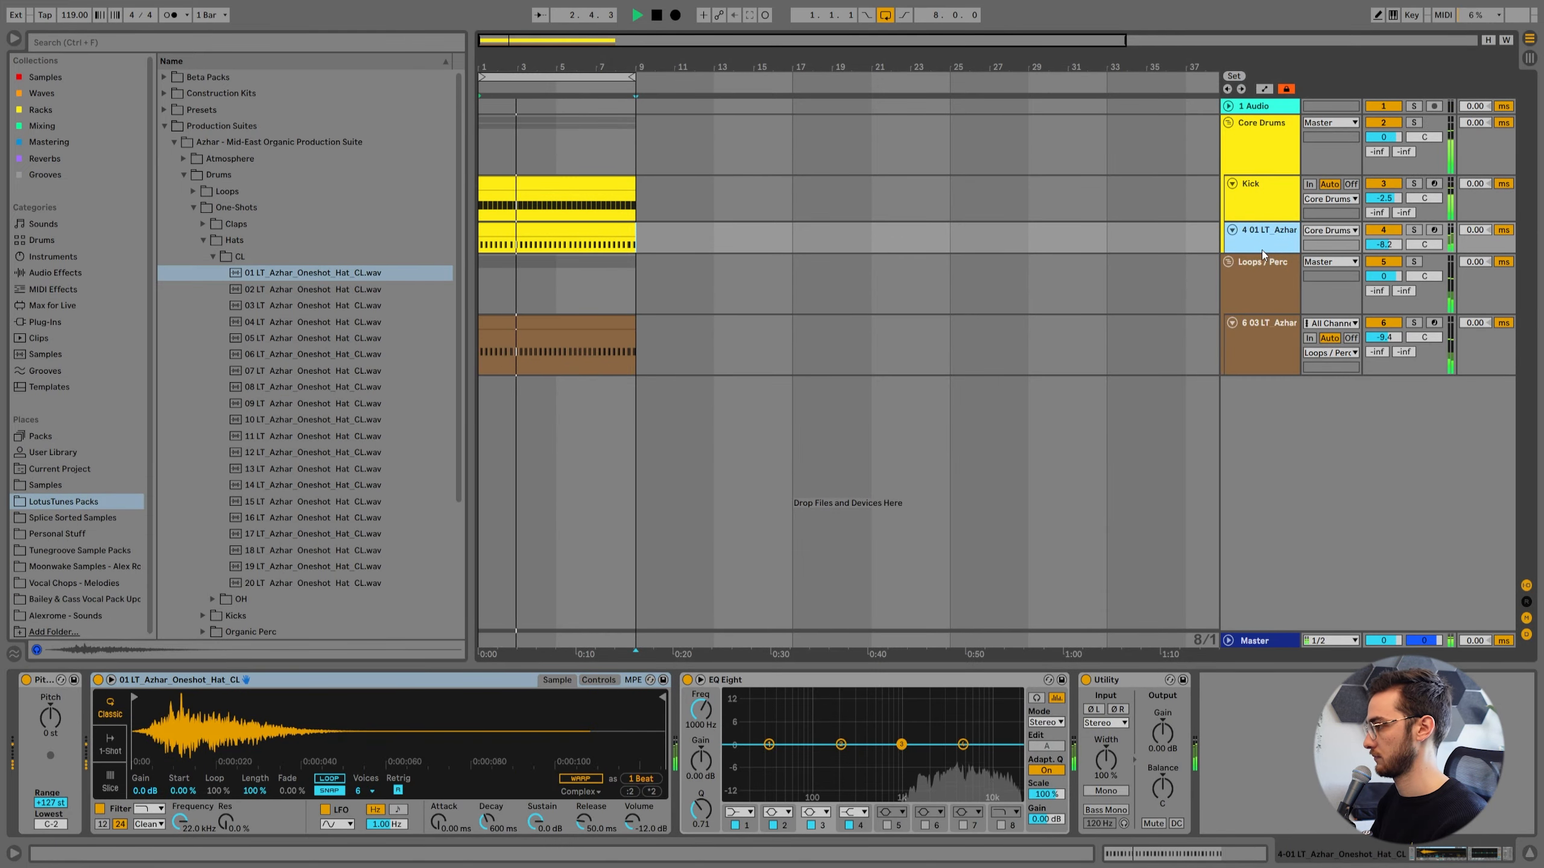
click(588, 338)
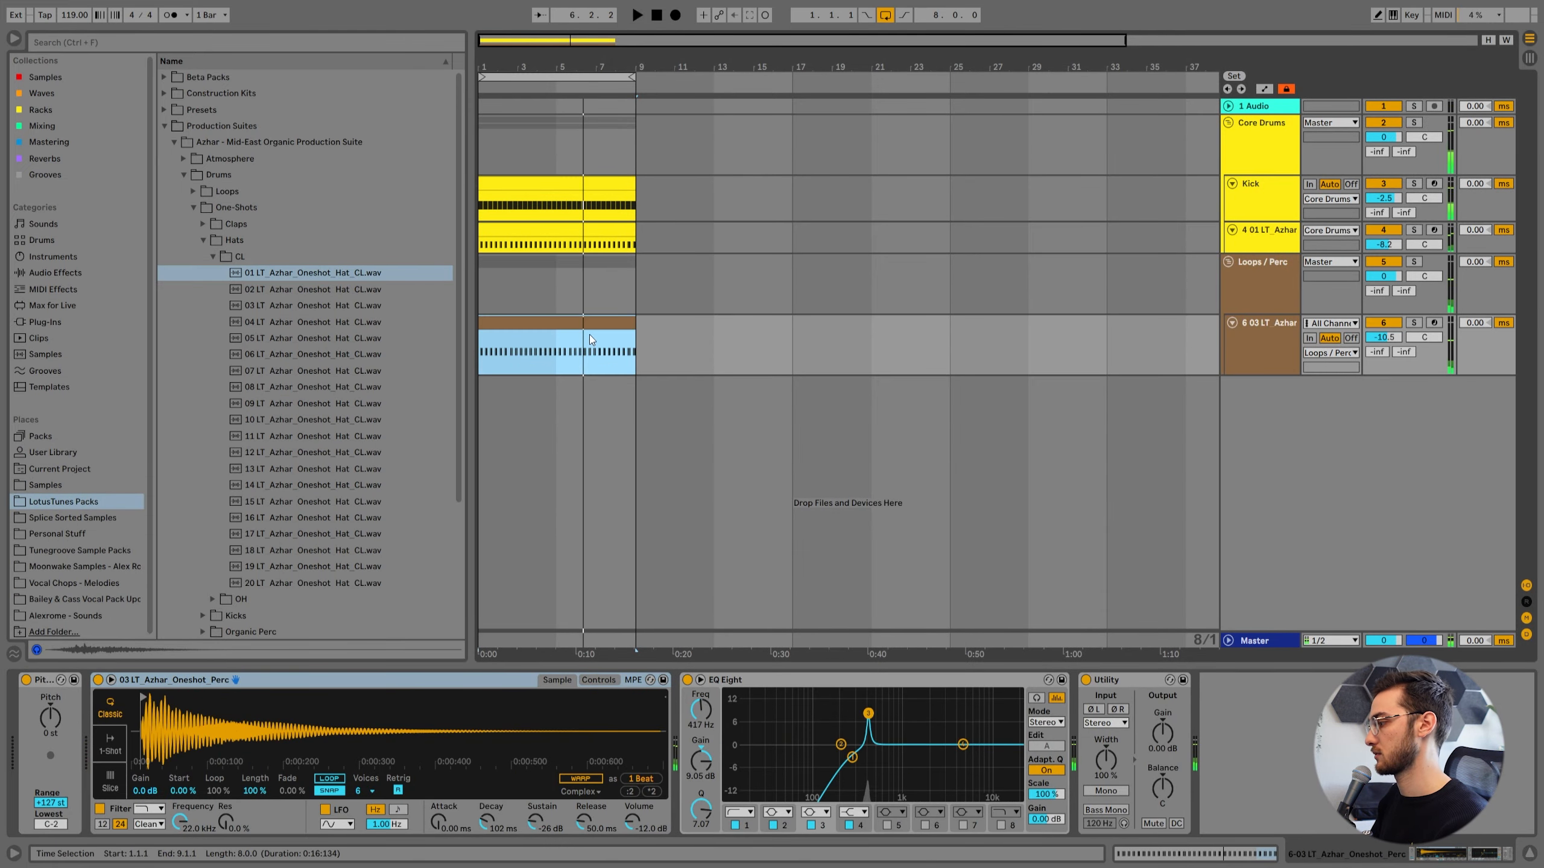
Set the arrangement's fixed grid to 1/8 and focus on the opening bars of the percussion clip.
click(540, 309)
click(517, 351)
scroll(516, 352, up, 1)
click(533, 822)
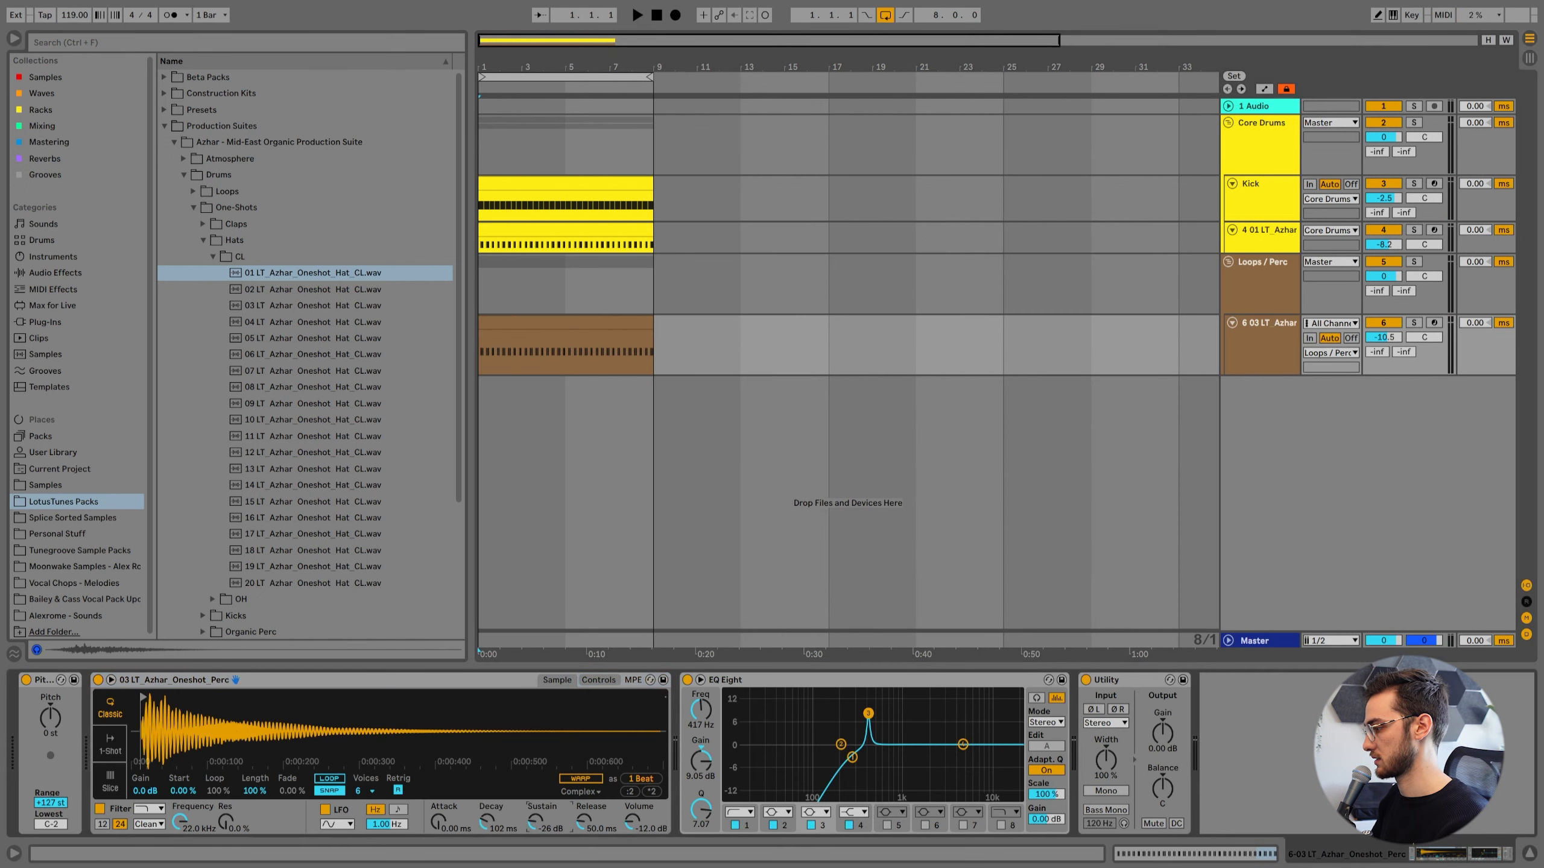
key(z)
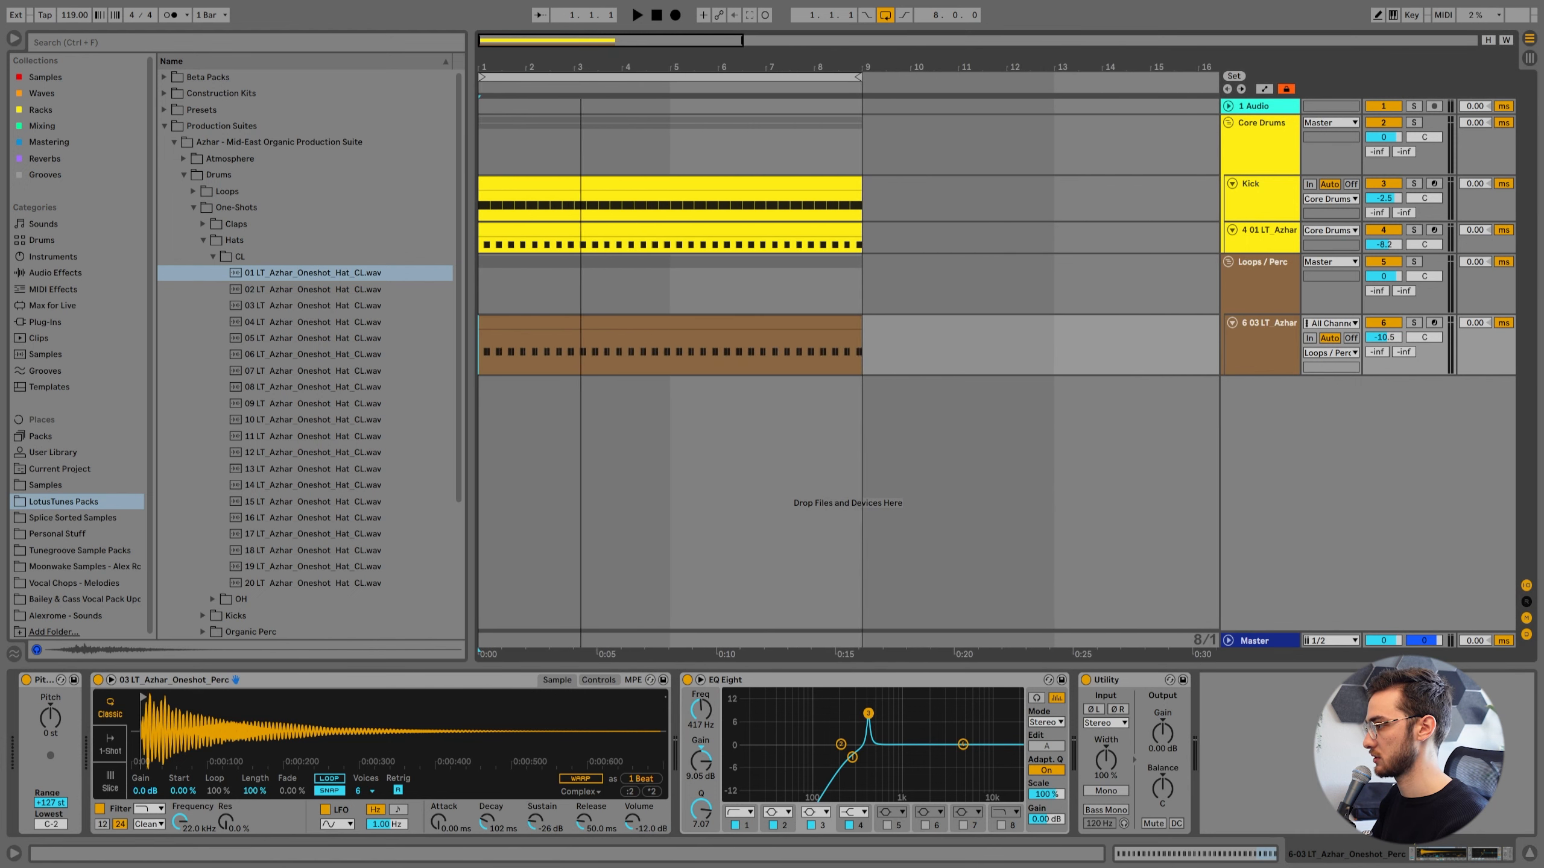
right_click(536, 350)
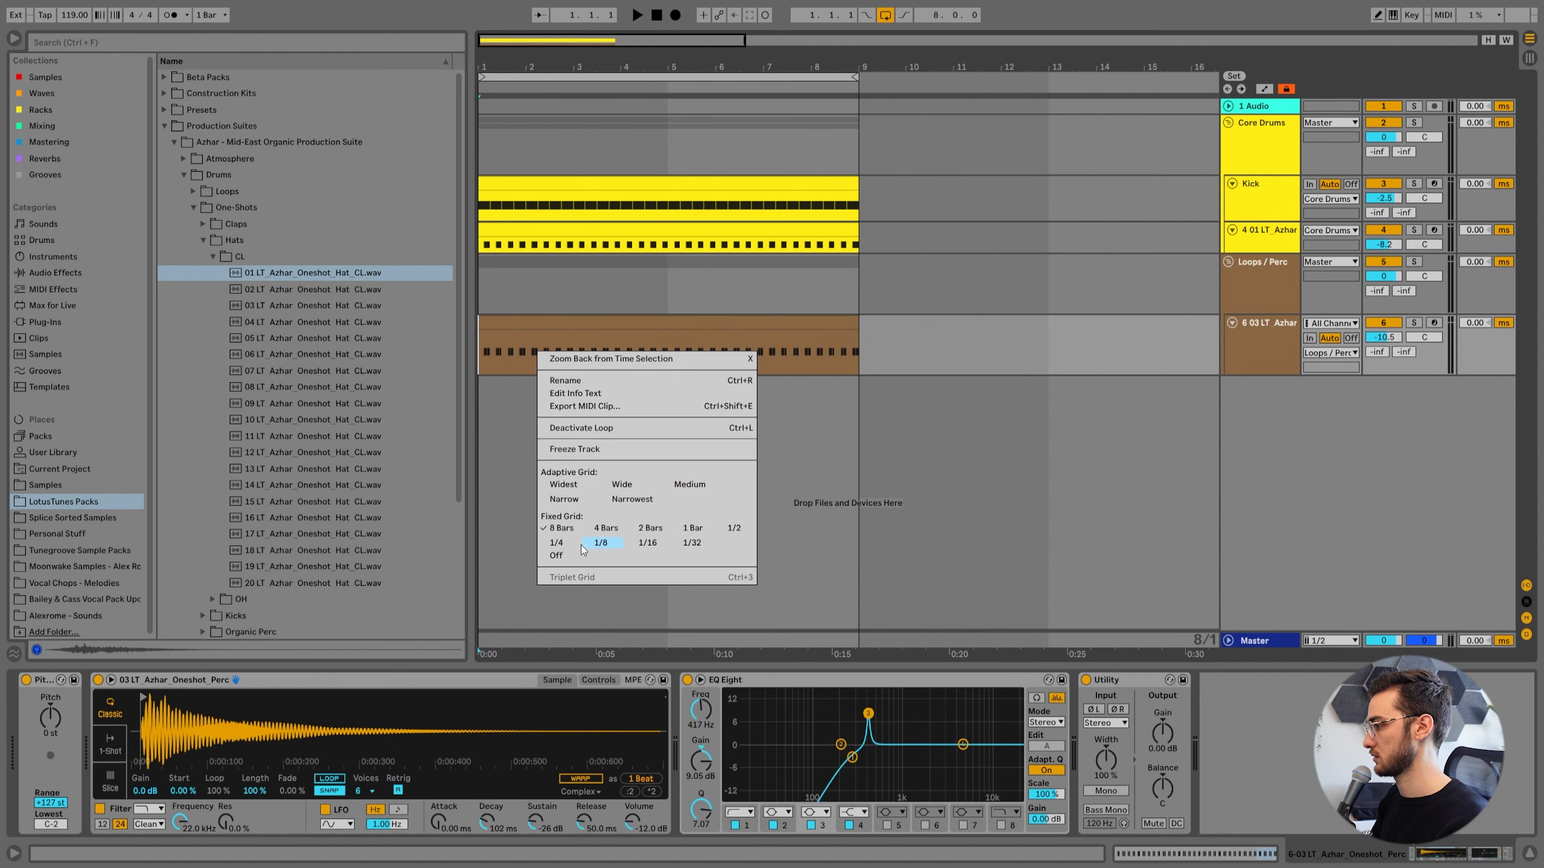
click(609, 544)
drag(489, 131, 571, 655)
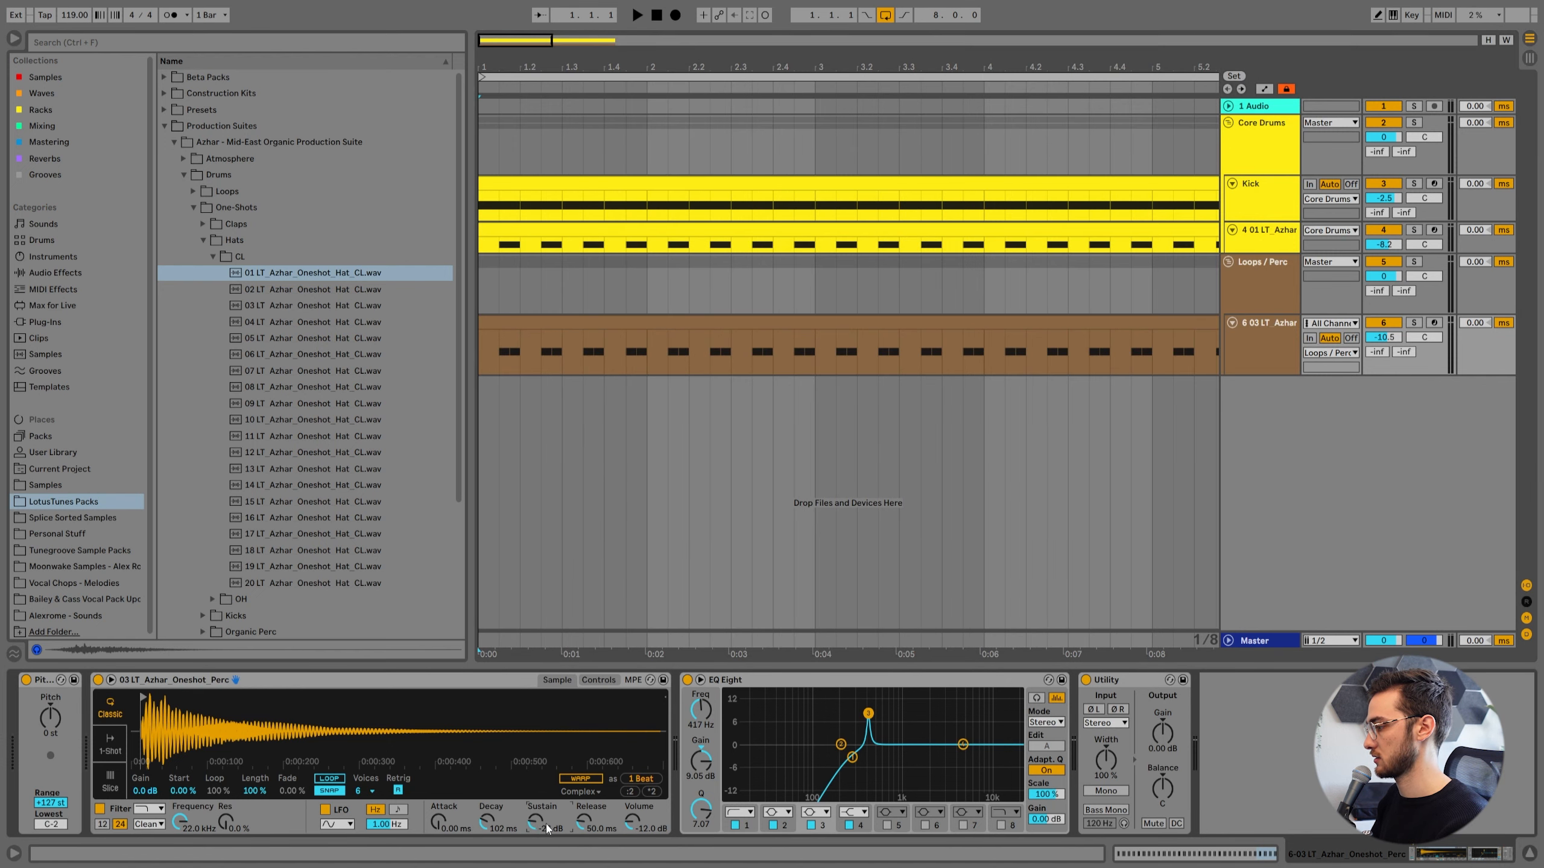
Show the automation lanes, insert a sine shape into the percussion track's Ve Sustain automation over the first two beats, and audition it.
click(519, 358)
click(1265, 89)
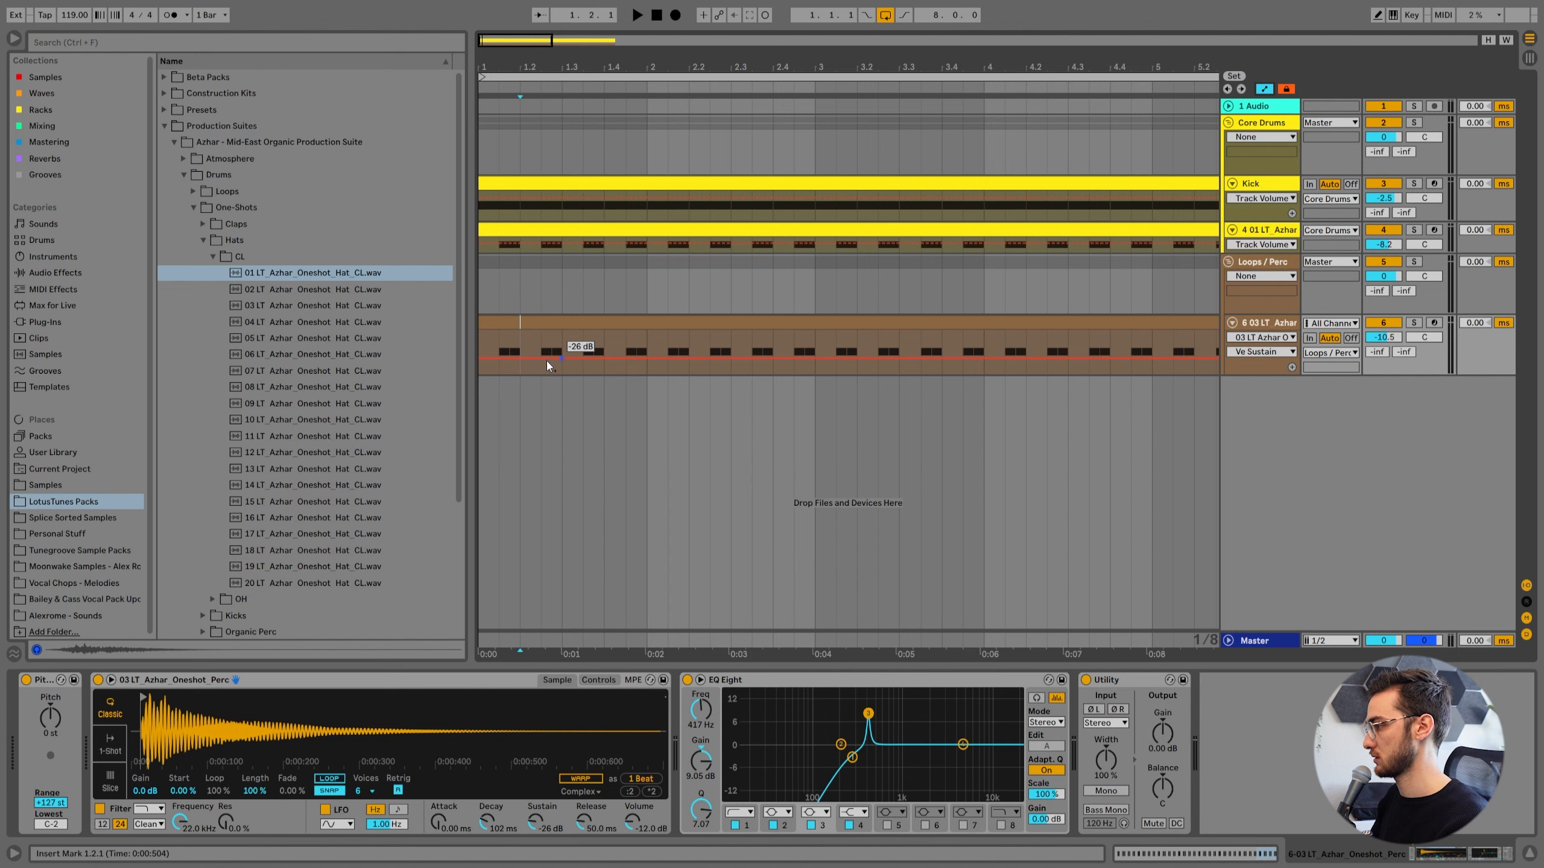
drag(555, 360, 480, 363)
right_click(521, 368)
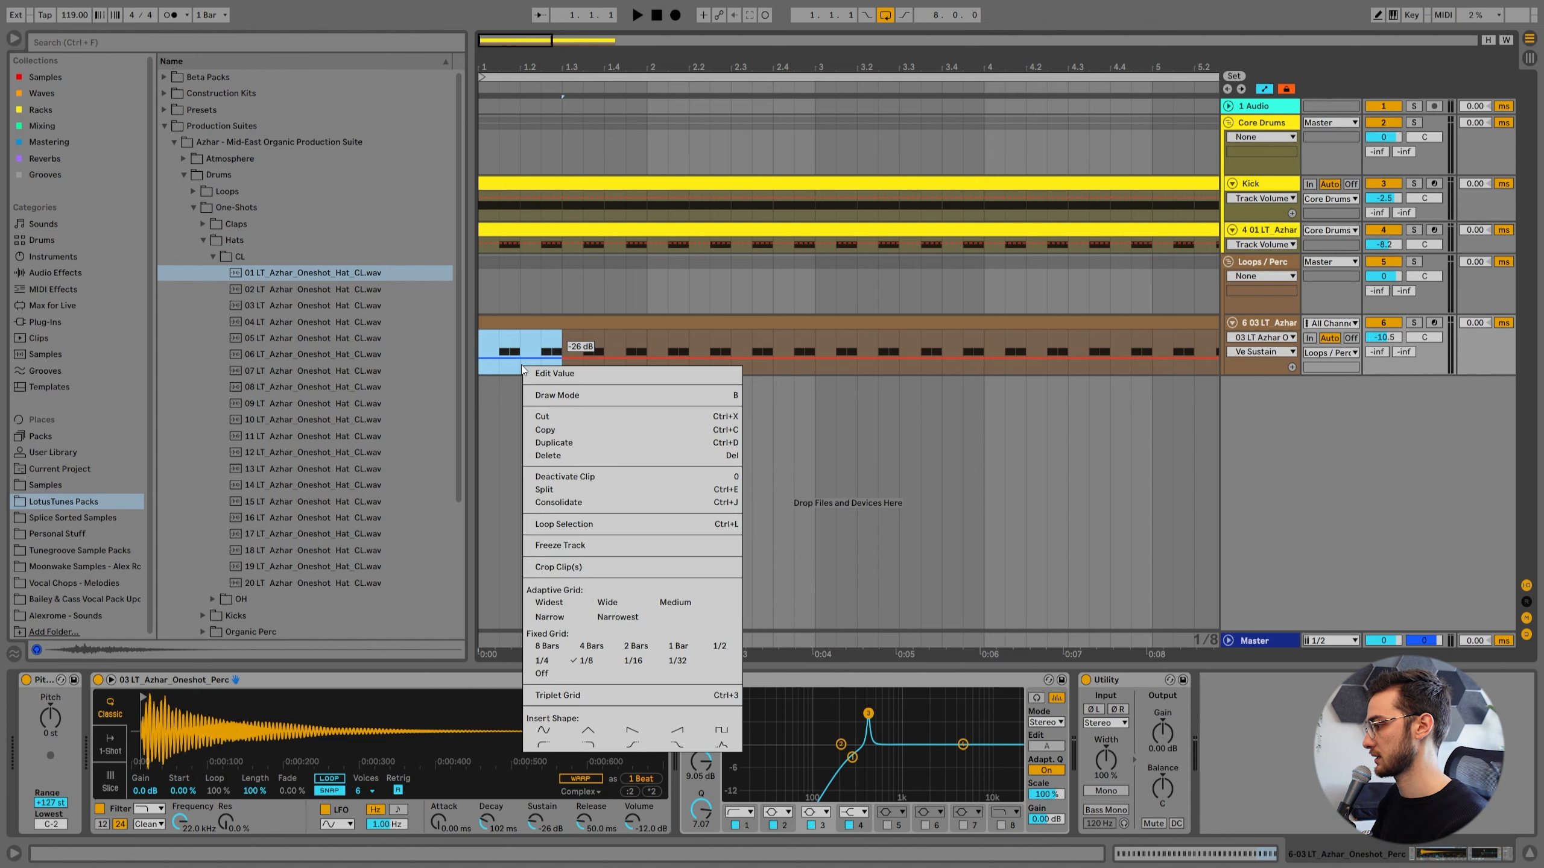
click(546, 730)
click(500, 393)
key(space)
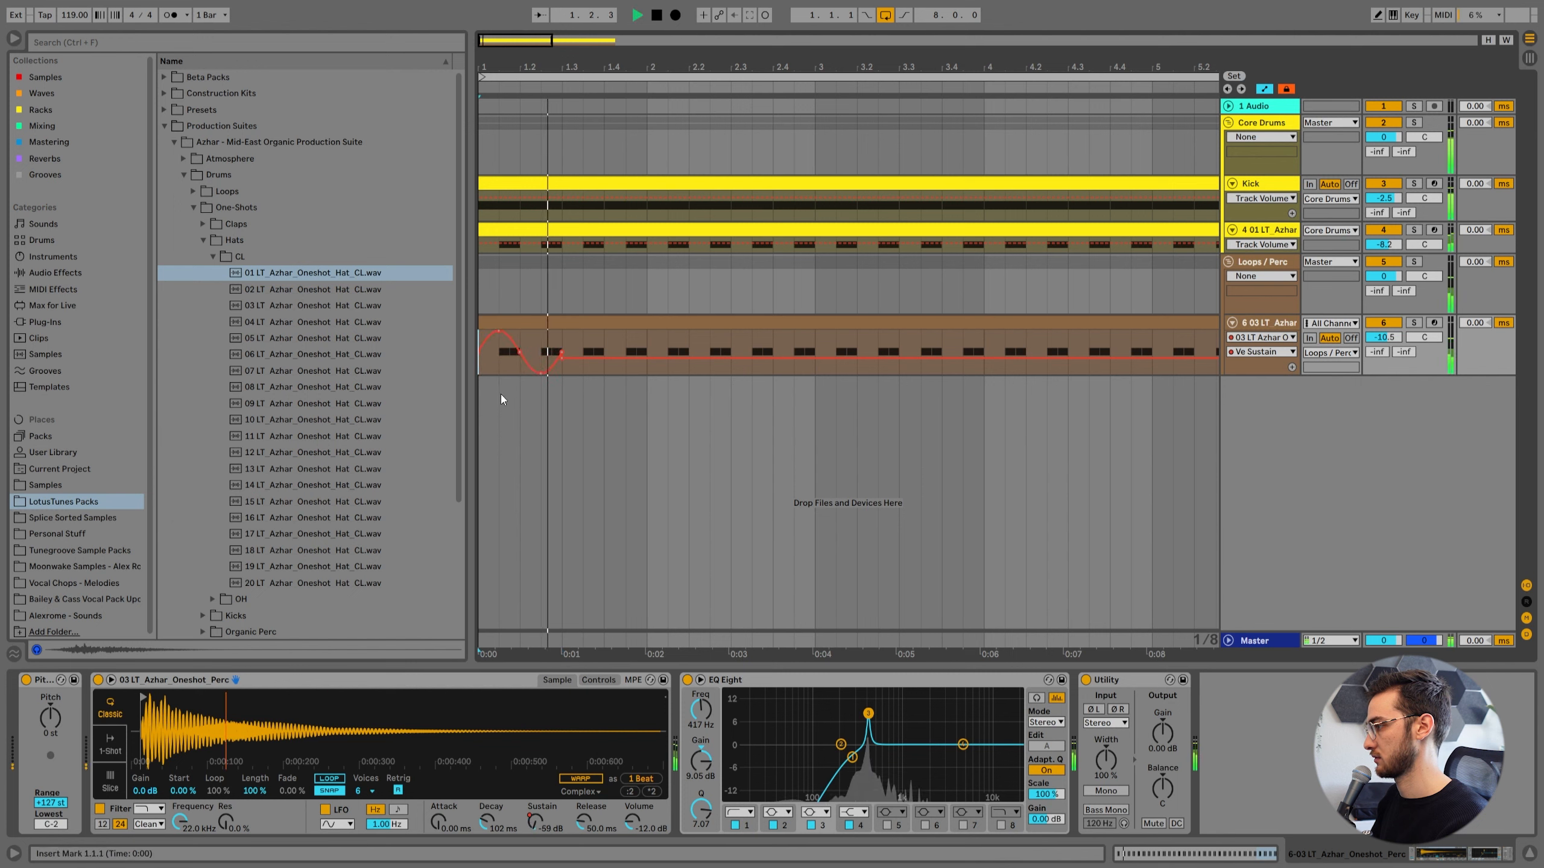
key(space)
Reduce the depth of the Ve Sustain sine curve and duplicate it through the end of bar 2.
drag(499, 332, 480, 362)
key(ctrl+d)
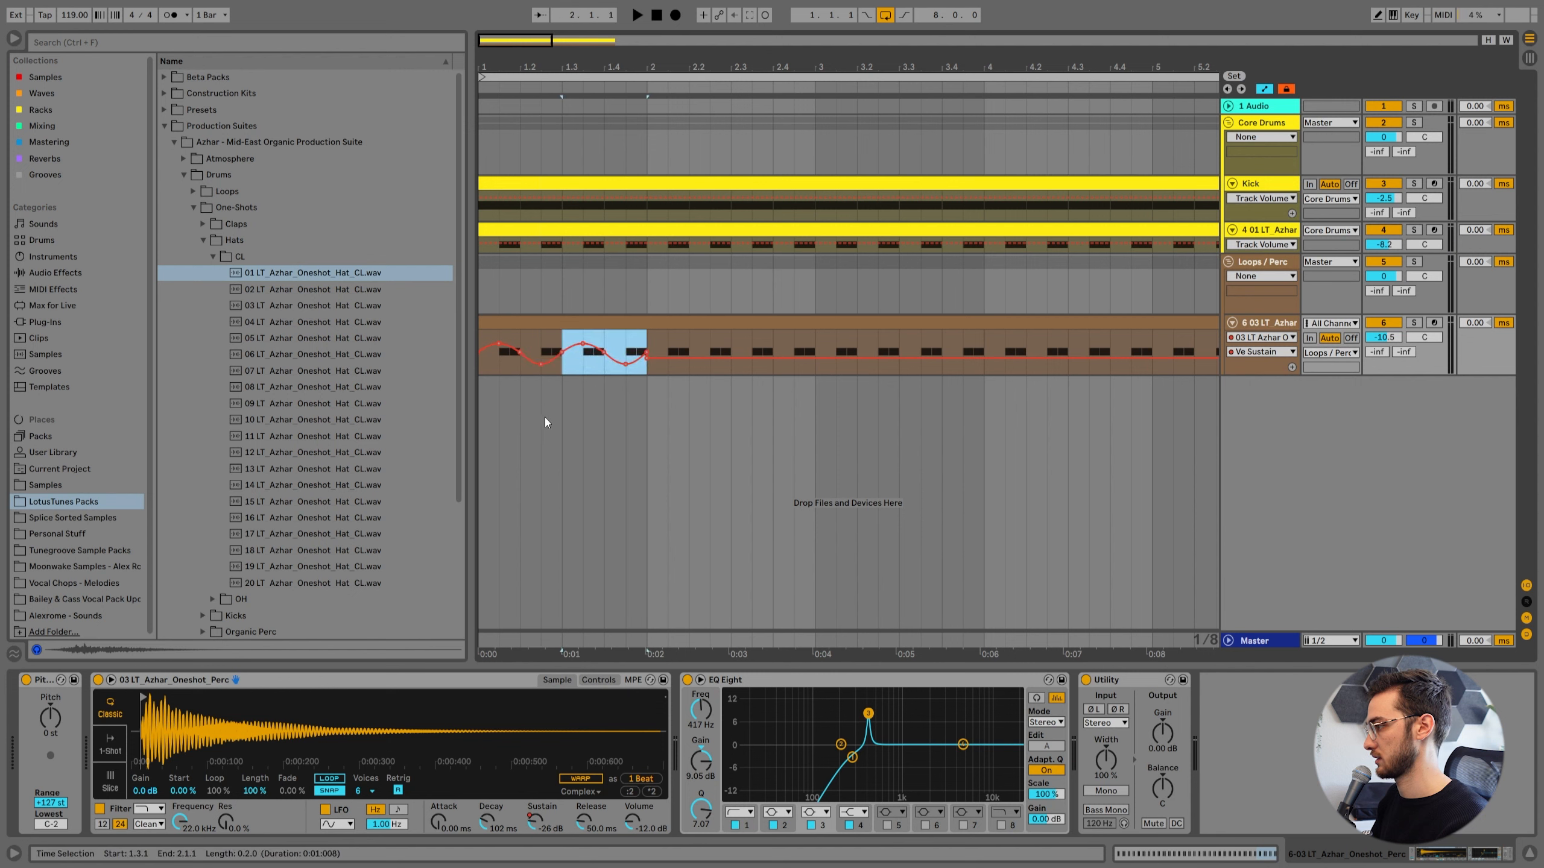
key(Home)
key(space)
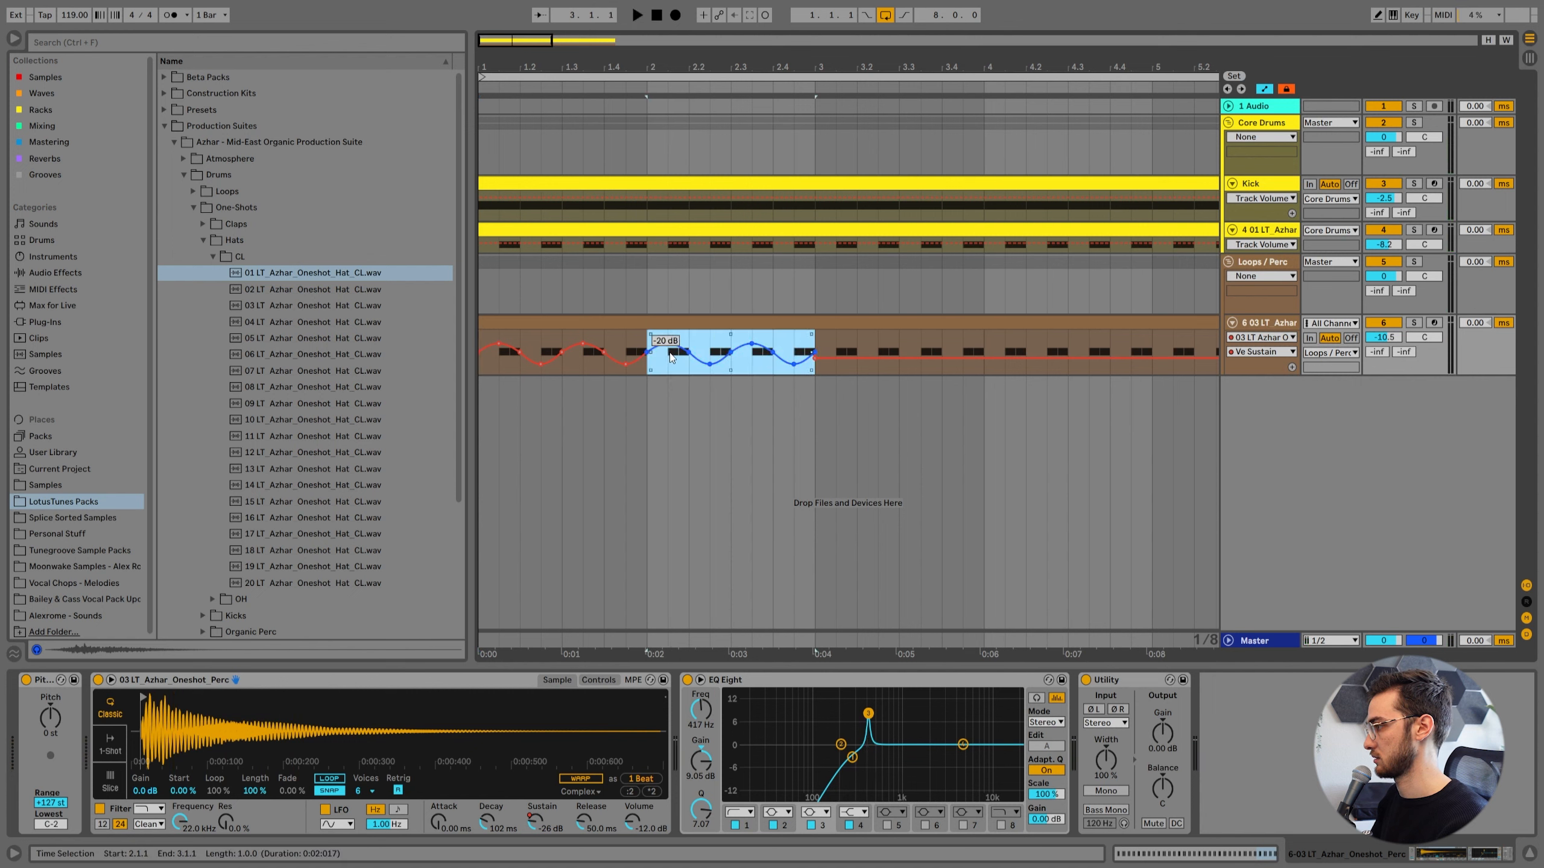
Shift bar 2's Ve Sustain curve slightly lower and duplicate the two-bar pattern onto bars 3 and 4.
drag(669, 352, 669, 358)
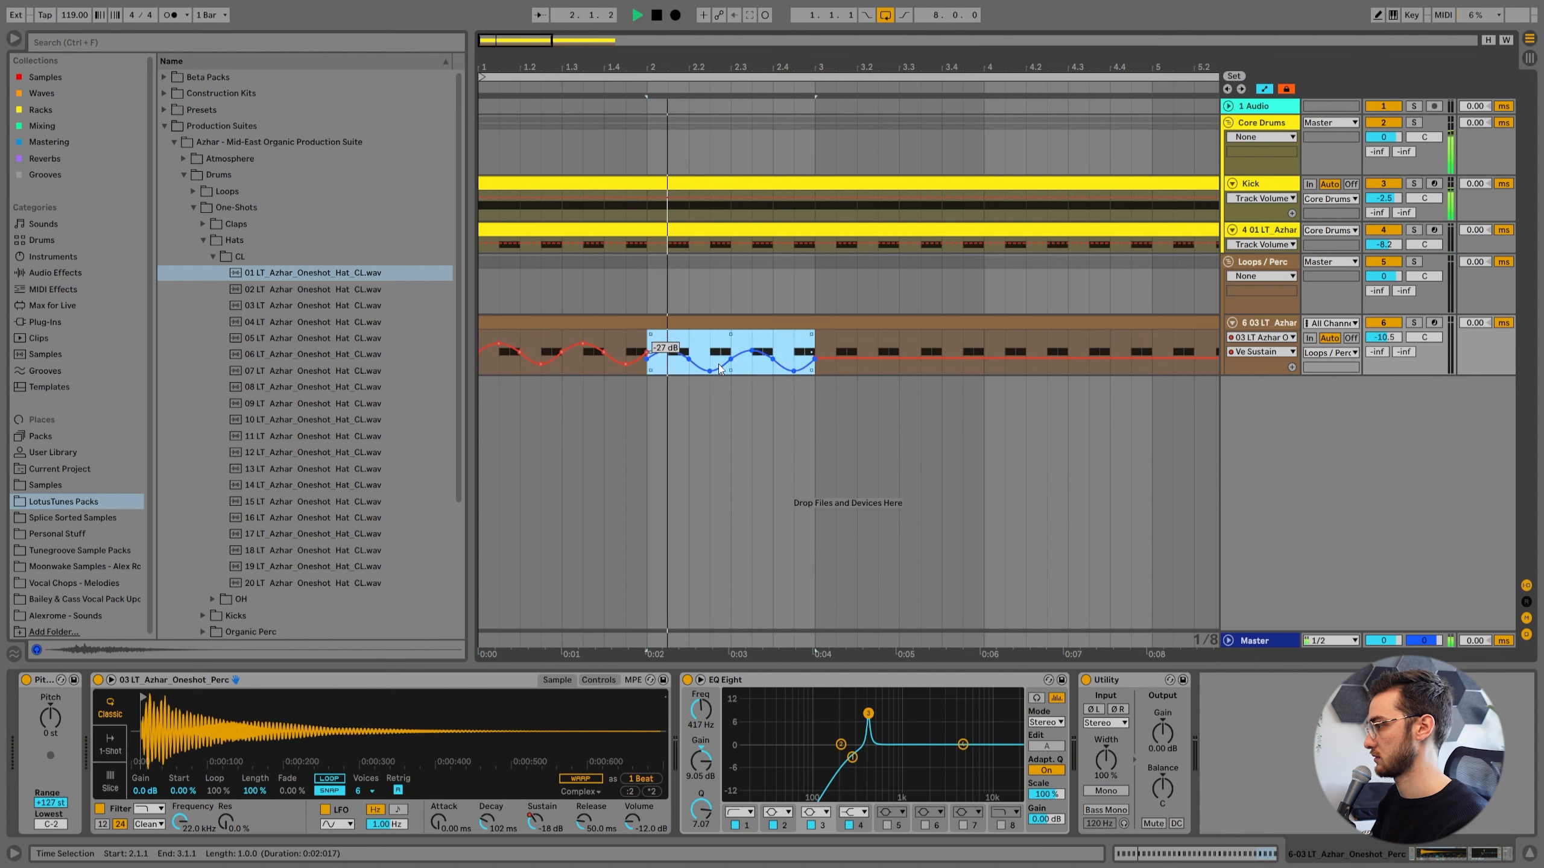
drag(819, 348, 464, 353)
key(space)
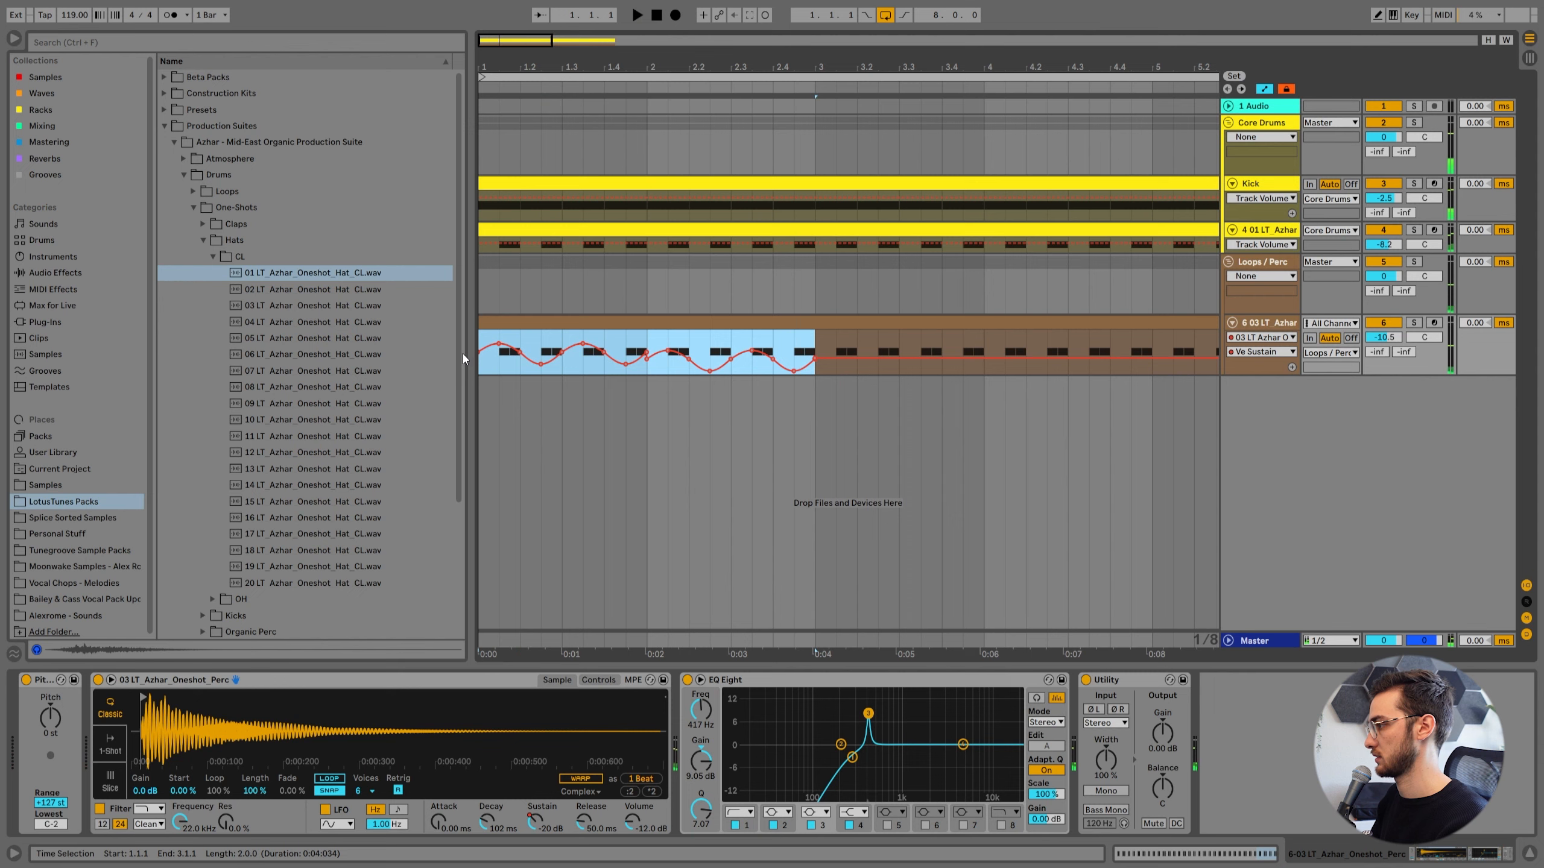
key(ctrl+d)
Audition the sustain automation from the start and duplicate the four-bar curve onto bars 5 to 8.
drag(704, 68, 703, 38)
click(482, 338)
key(space)
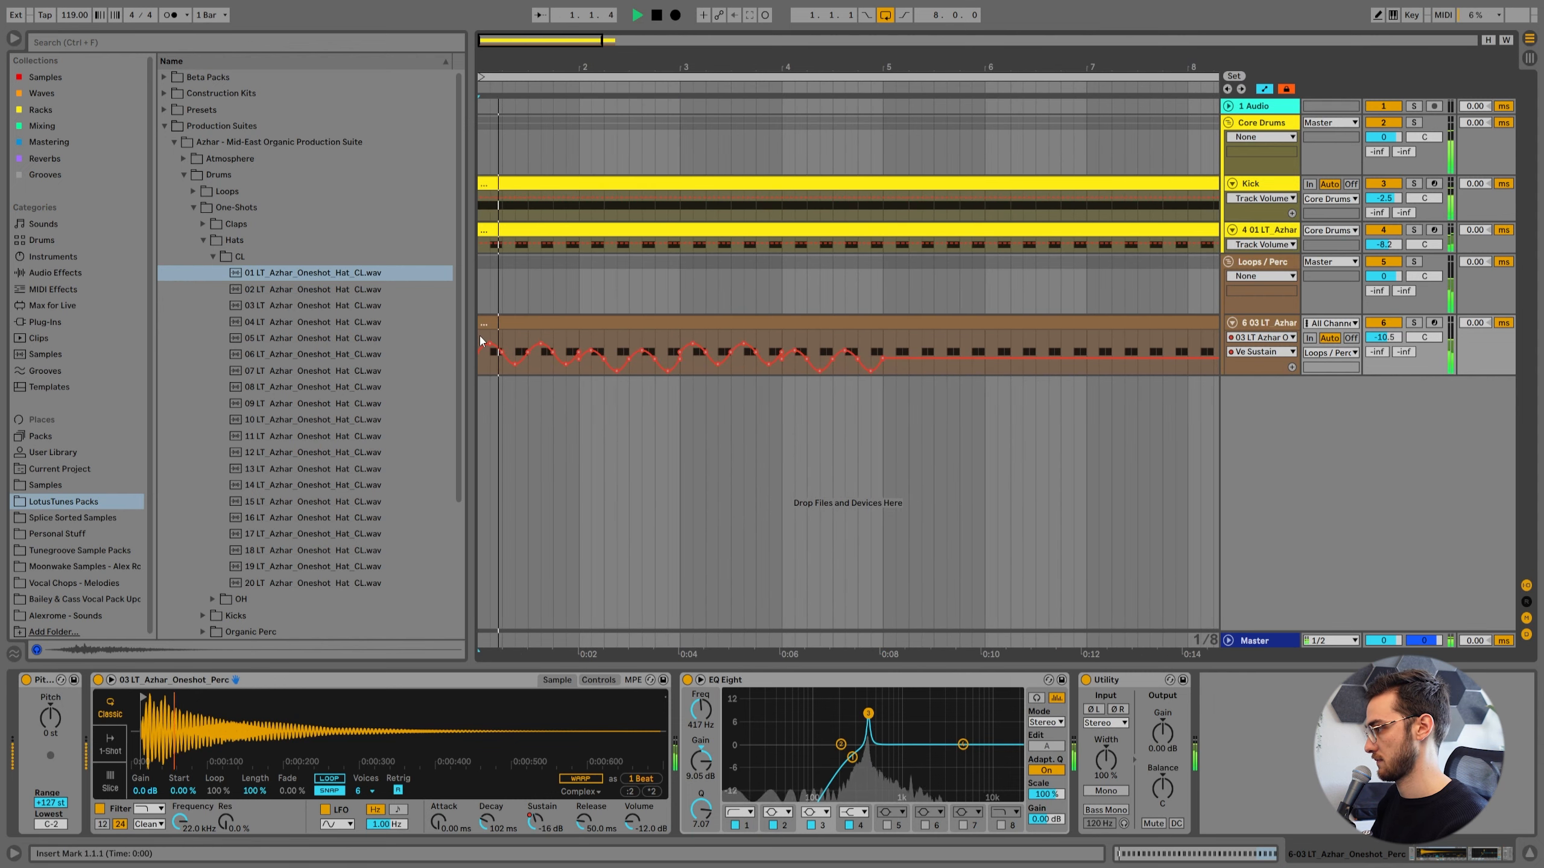
shift+click(883, 351)
key(space)
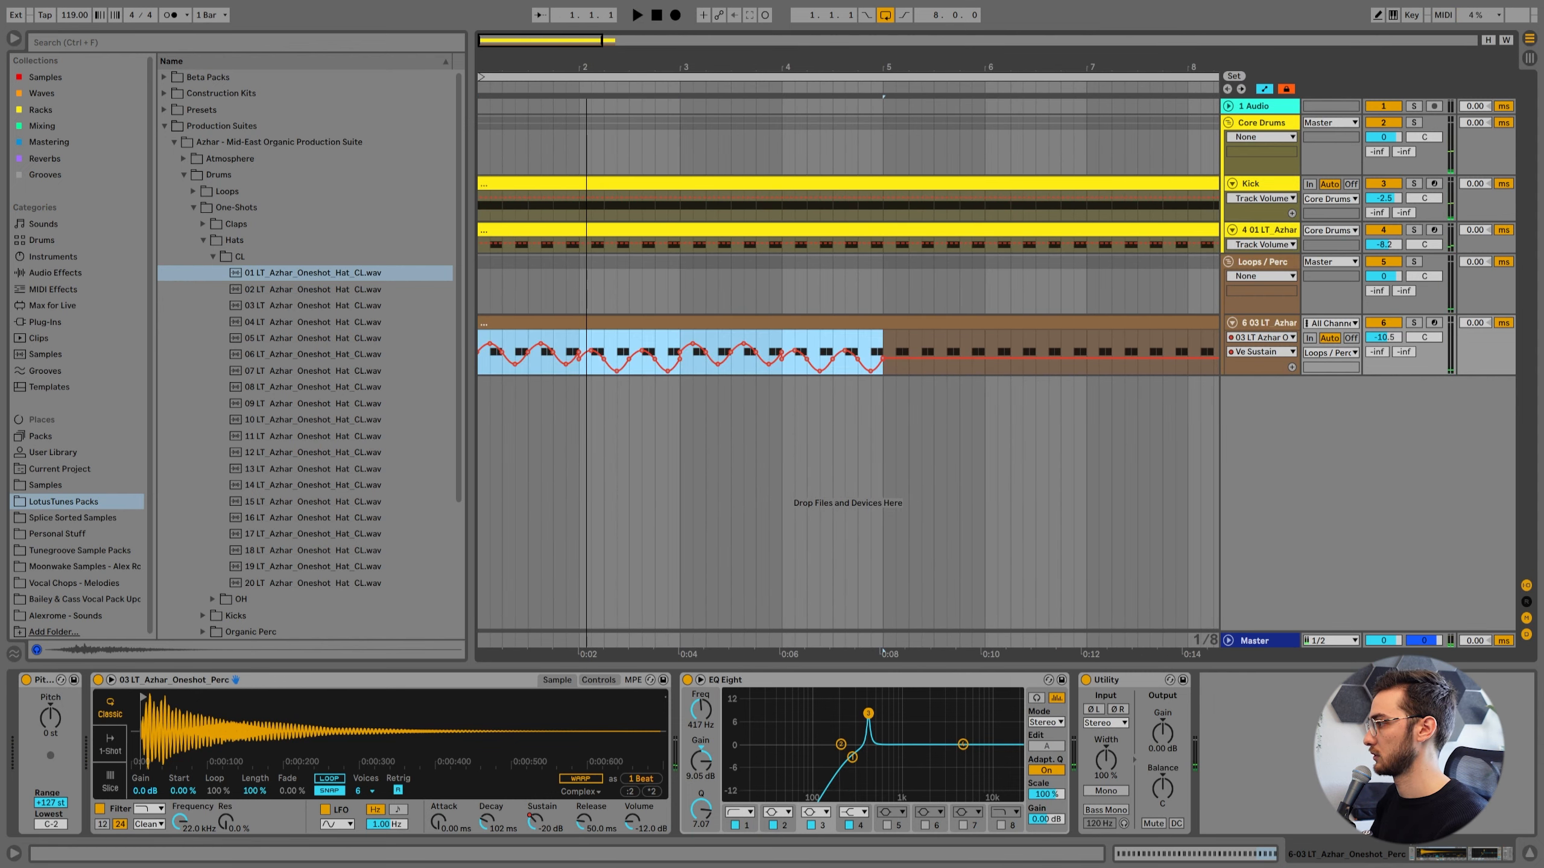
drag(717, 66, 717, 37)
key(ctrl+d)
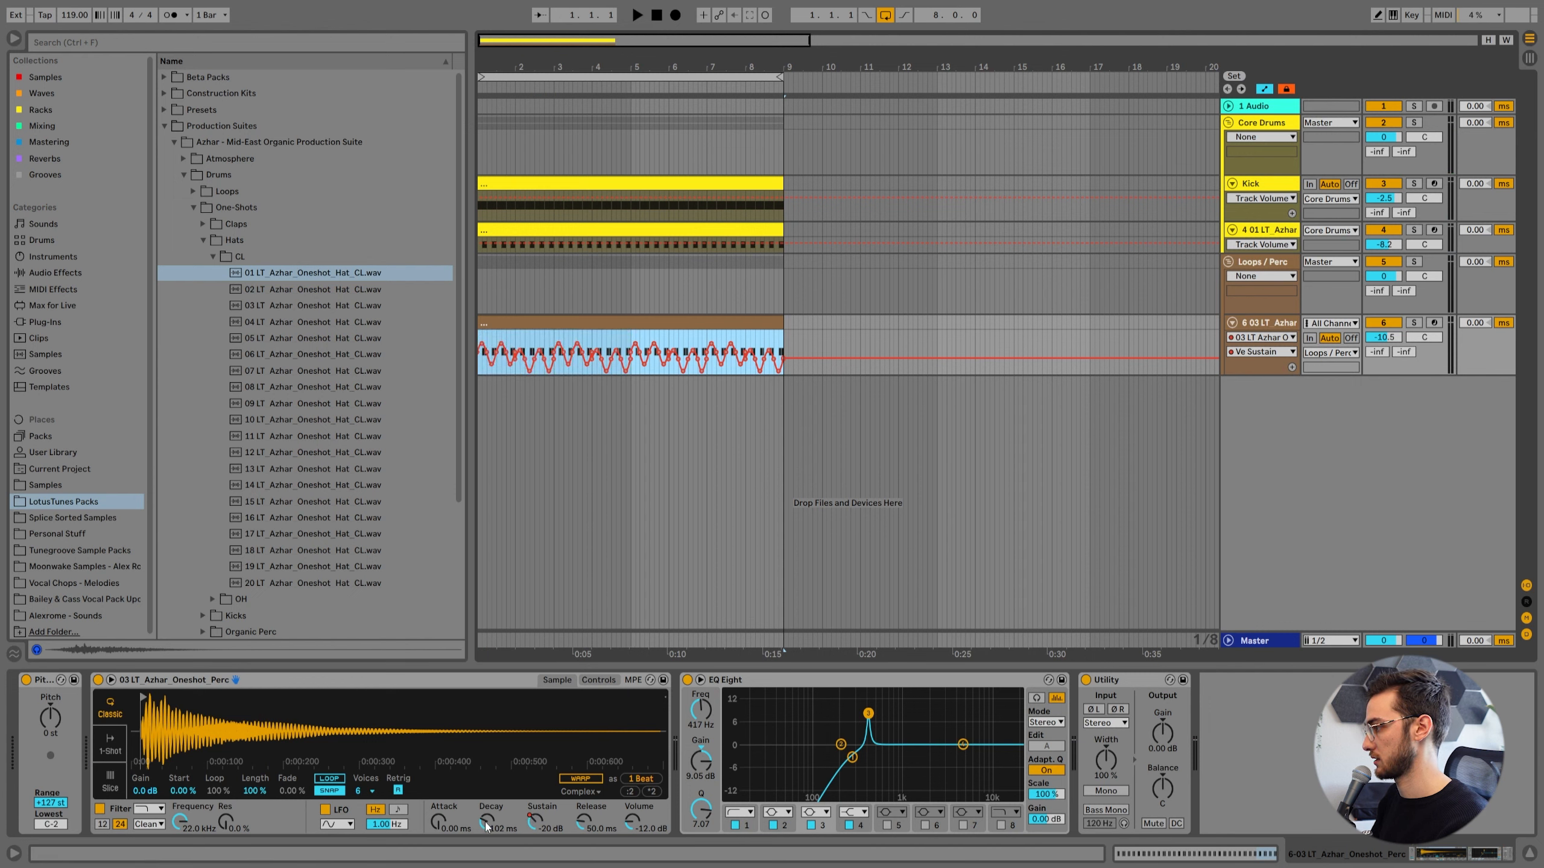
Give Ve Sustain its own automation lane, paste its eight-bar curve onto Ve Decay, and play the result.
click(1292, 367)
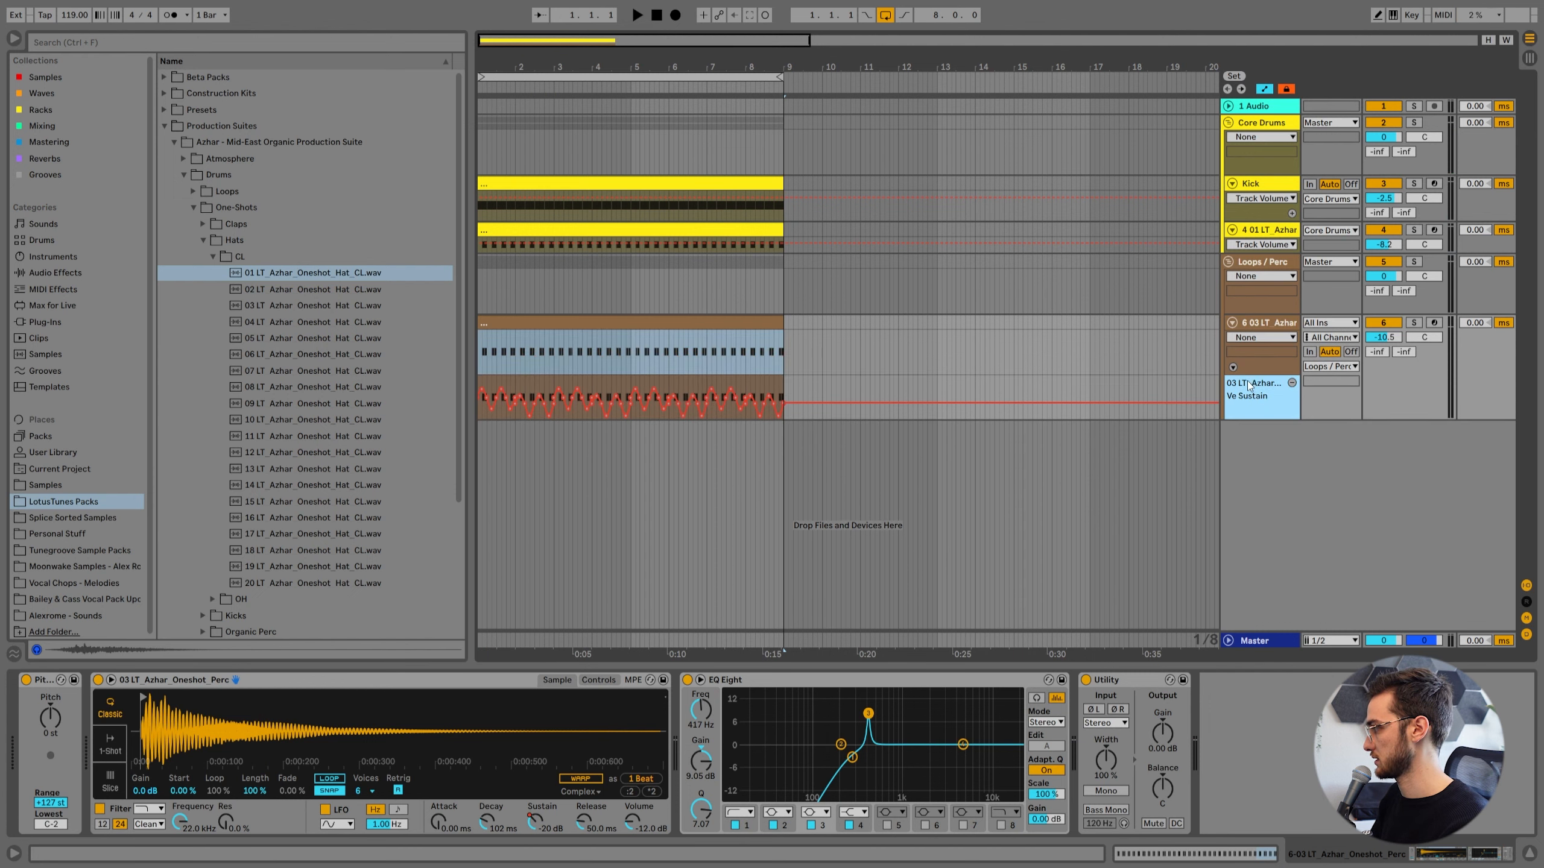
drag(528, 68, 530, 119)
click(504, 828)
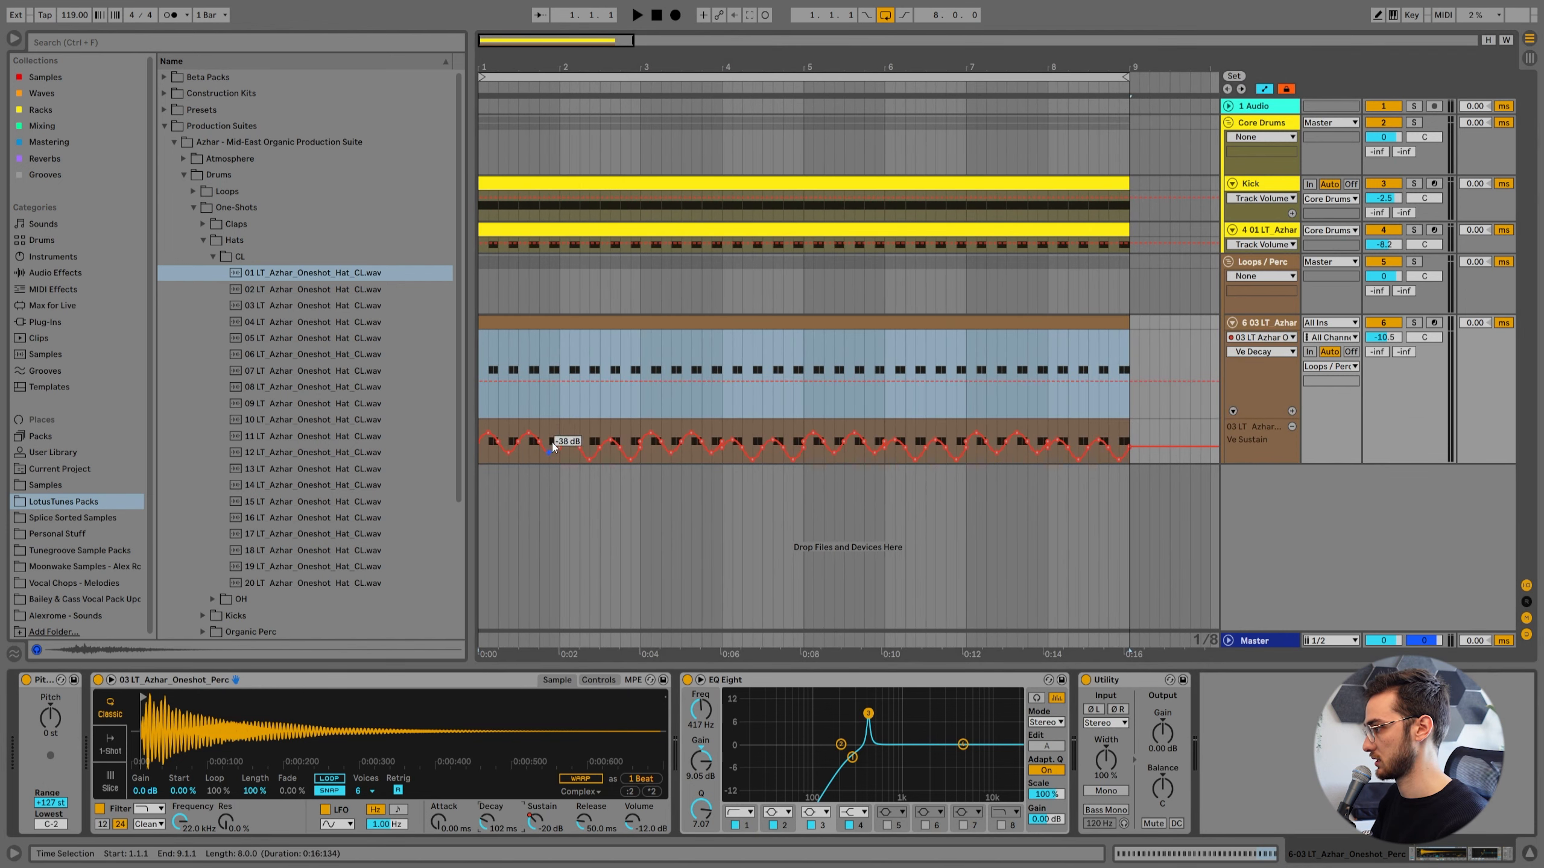
click(574, 409)
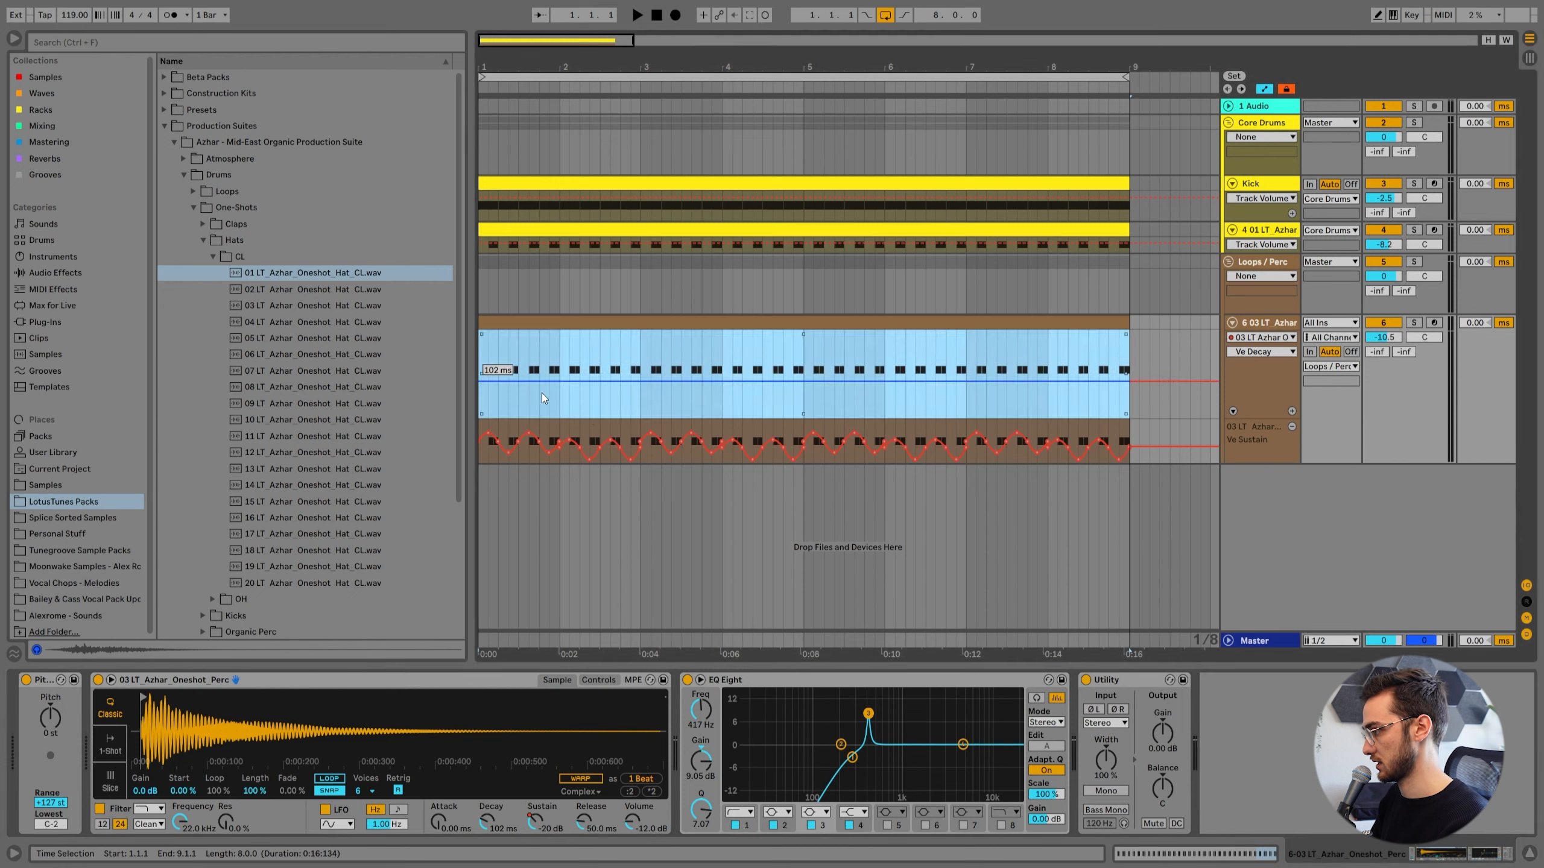
right_click(508, 399)
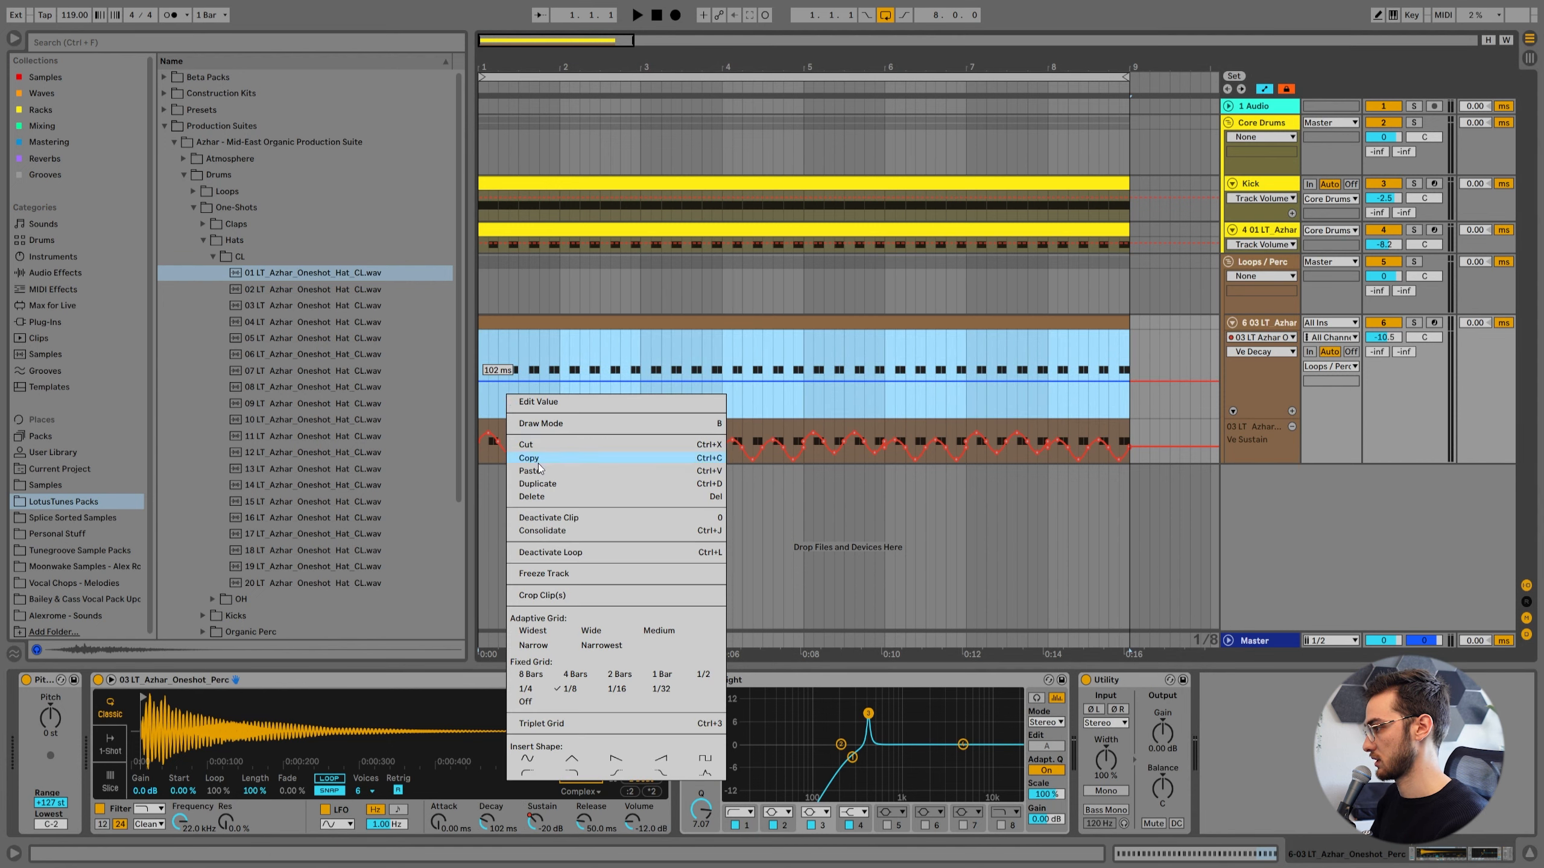
click(530, 471)
click(485, 356)
key(space)
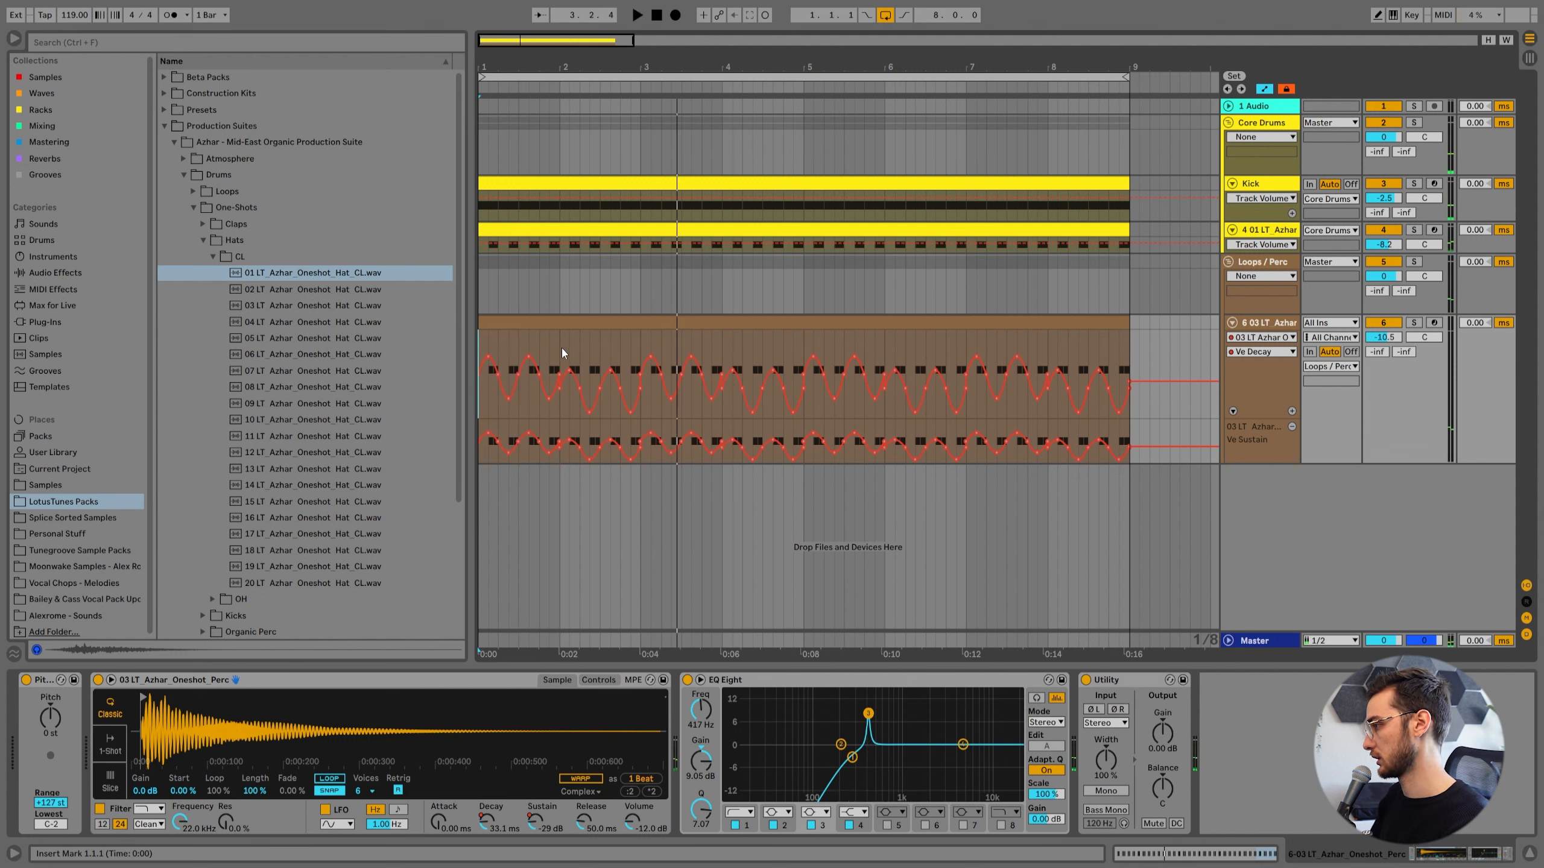
Duplicate bar 1 of the Ve Decay curve over the remaining bars through bar 8 and play from the start.
drag(560, 350, 468, 362)
key(Right)
key(Right)
key(Right)
key(Right)
key(Right)
key(Right)
key(Right)
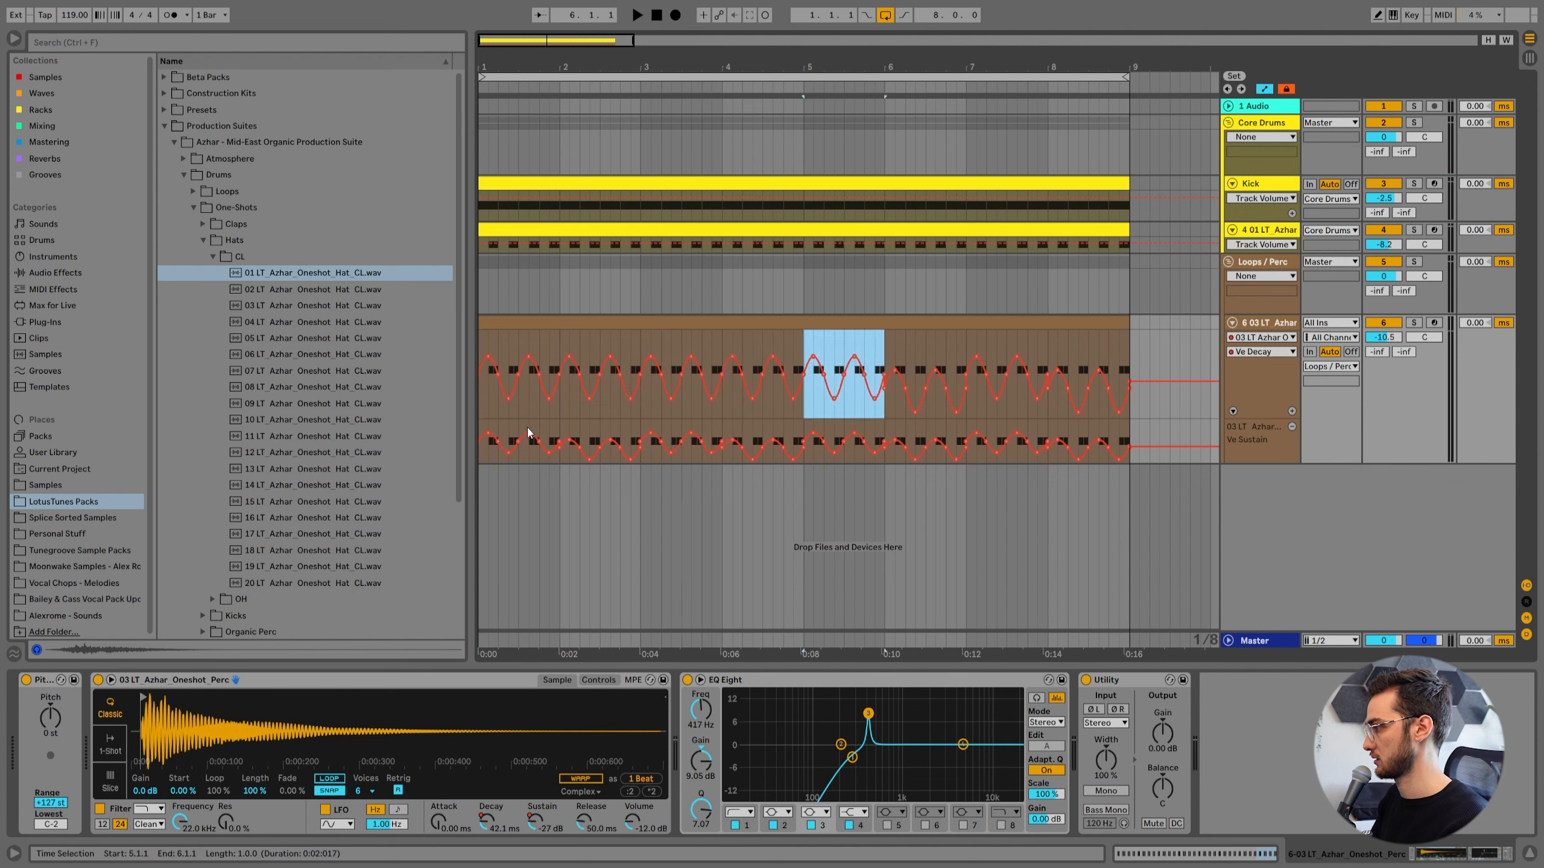
click(480, 341)
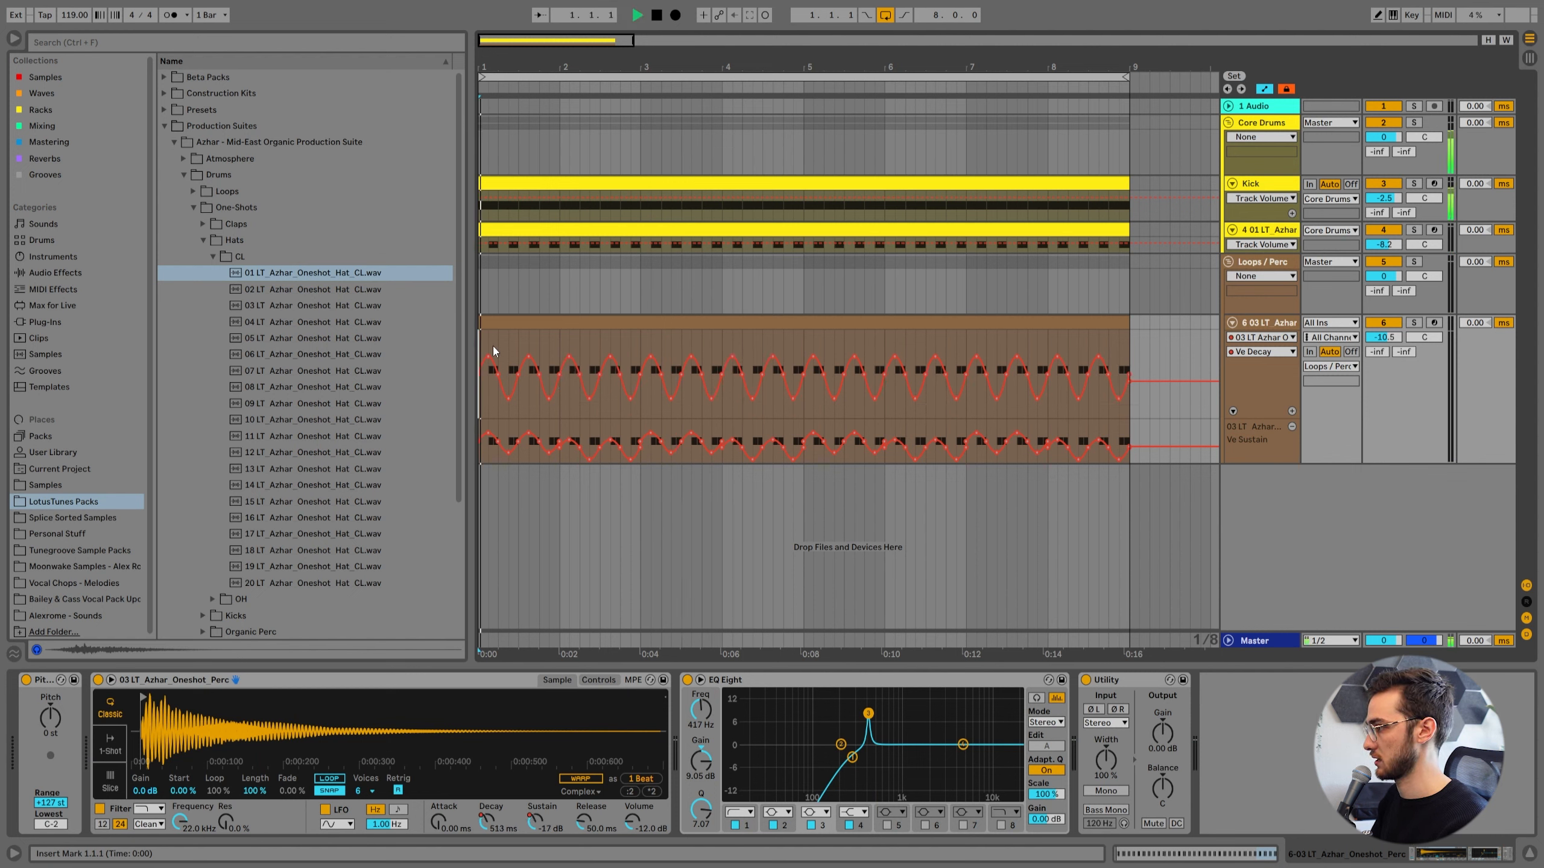
key(space)
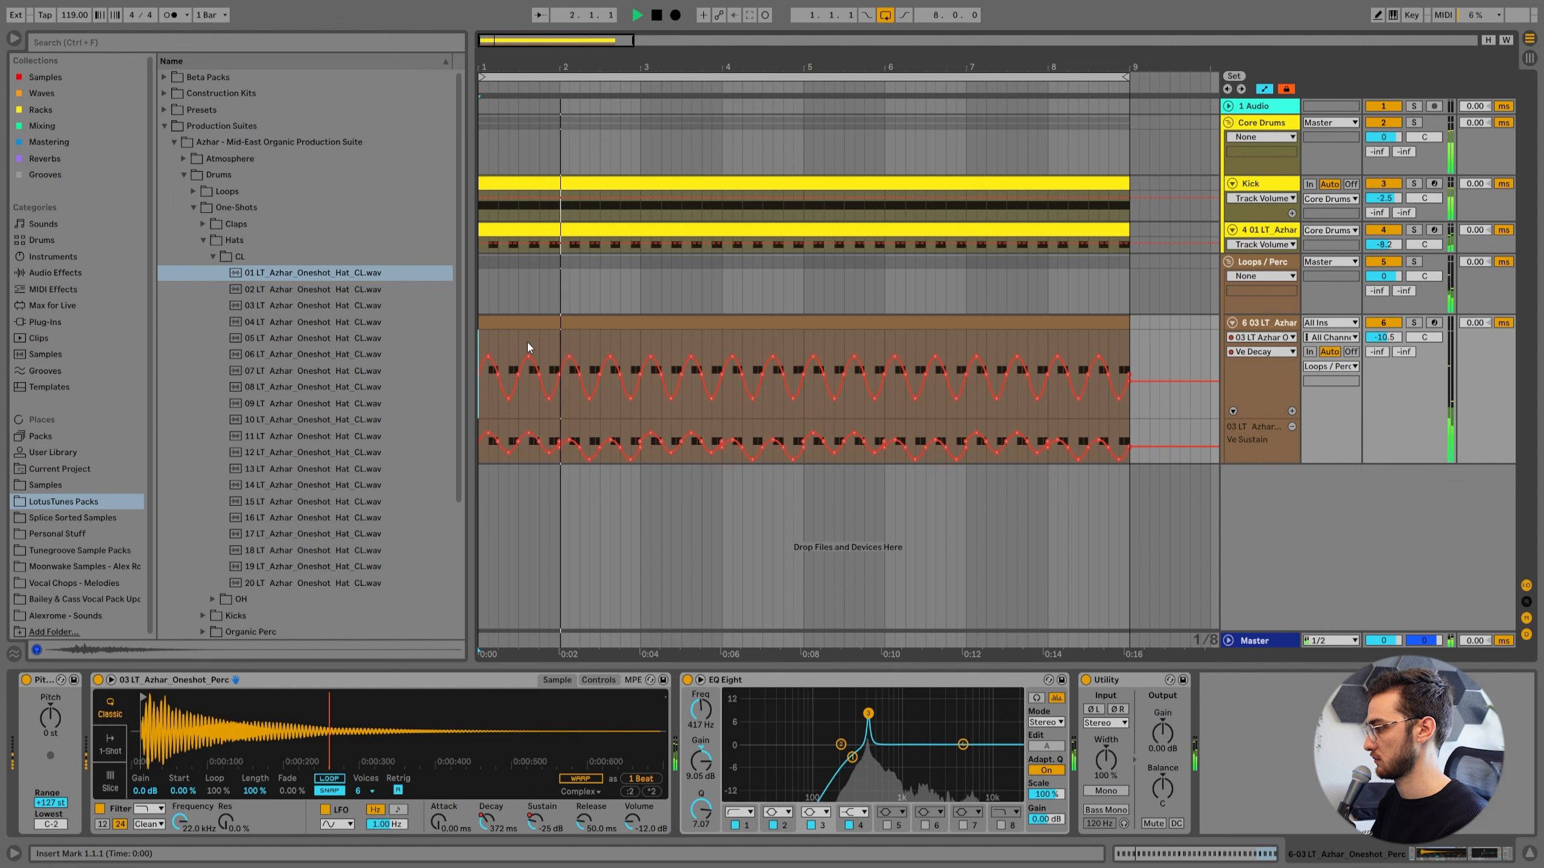
Add Auto Pan to the percussion track with Amount 31.7% and Rate 1.40 Hz, and set EQ Eight band 3's gain to 6.67 dB.
click(43, 126)
double_click(204, 93)
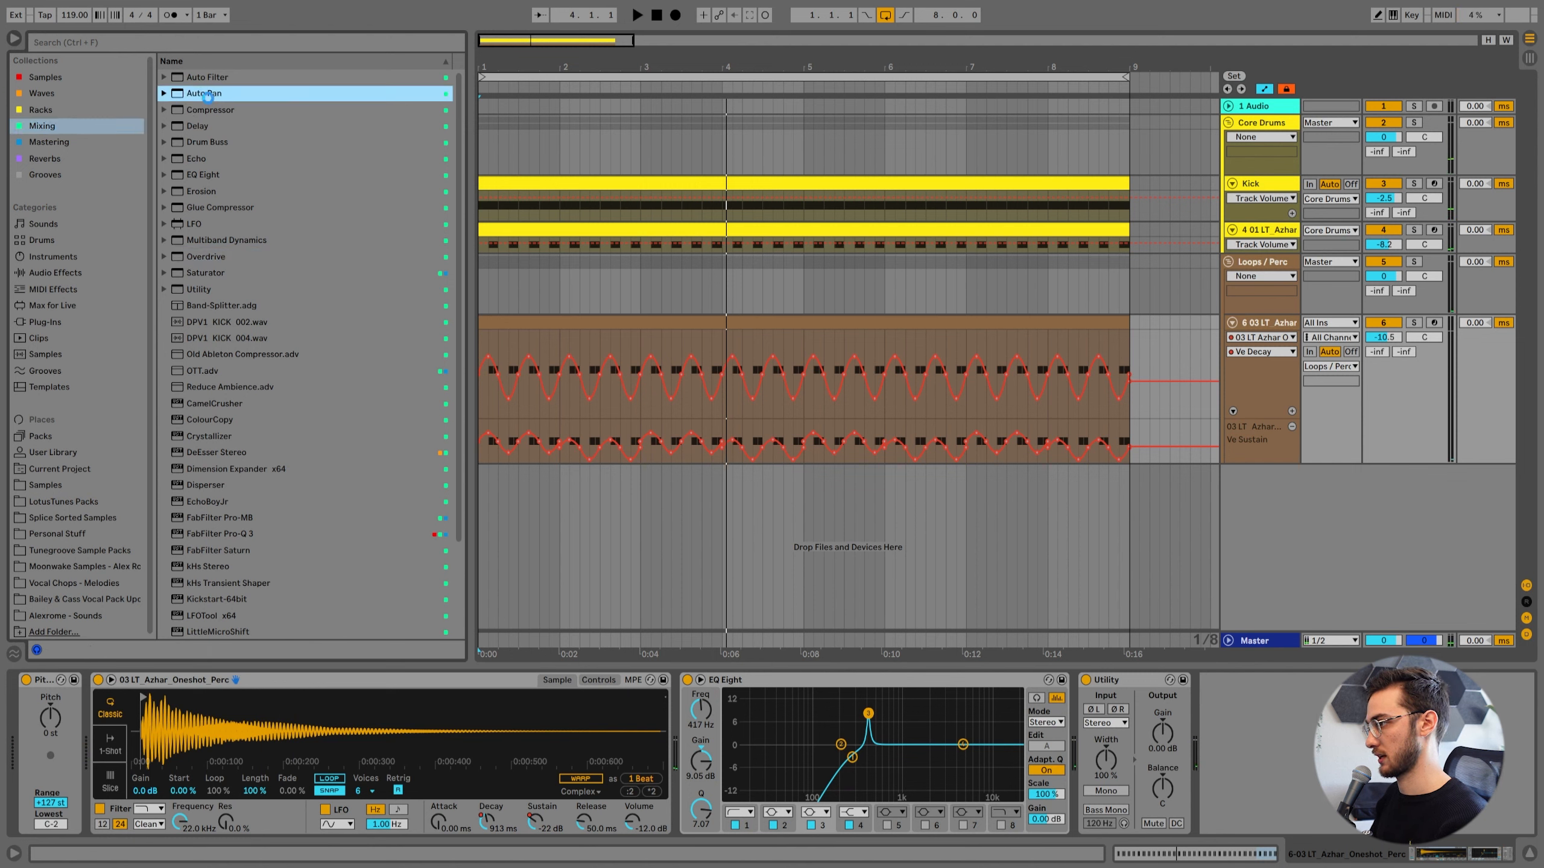
drag(1222, 766, 1260, 789)
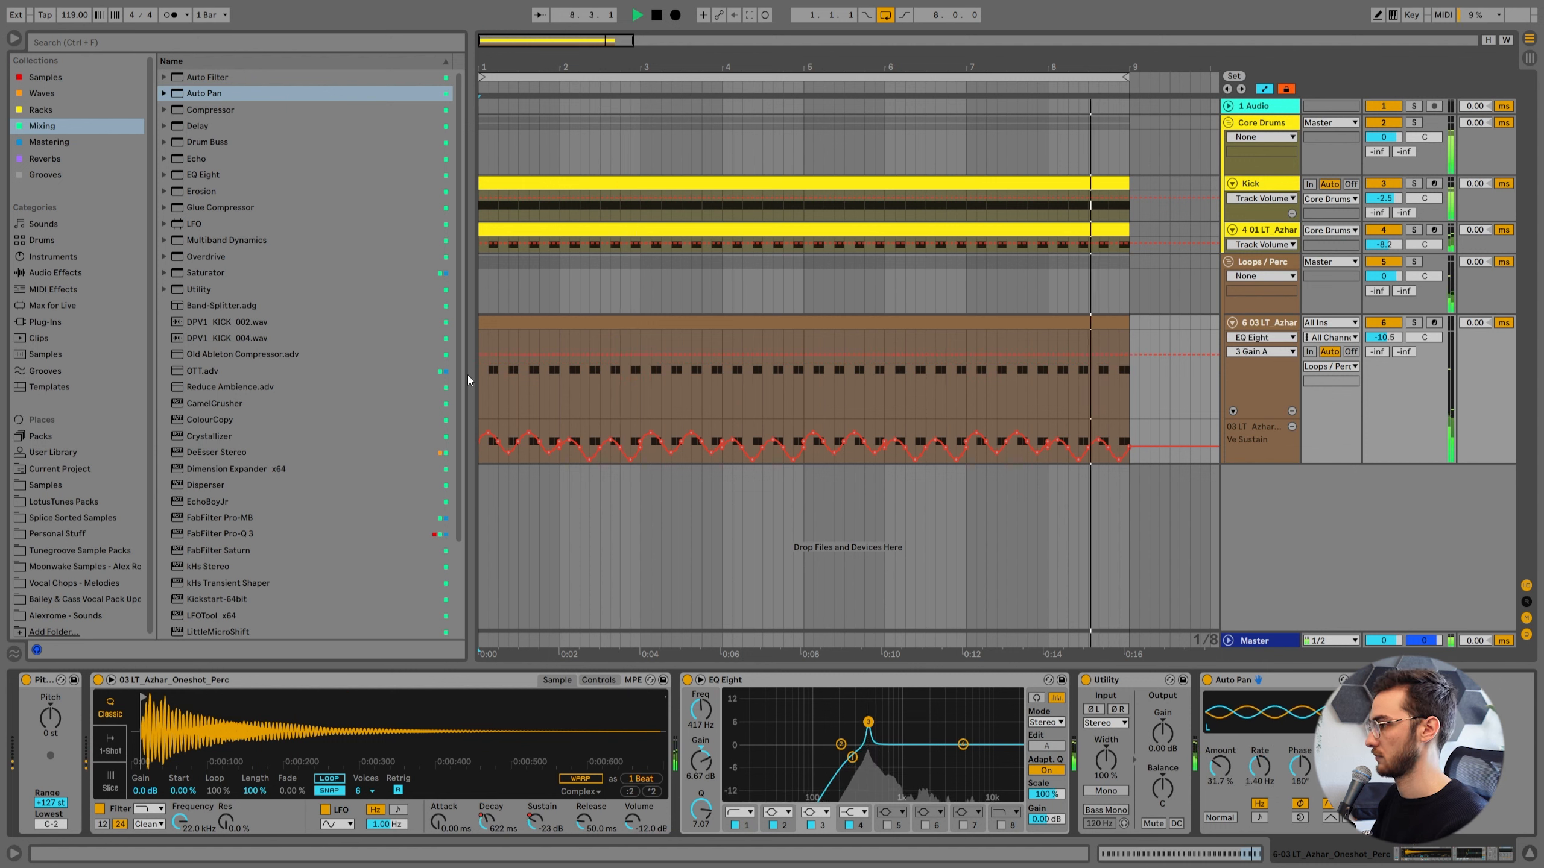
key(space)
Search the audio effects for "phaser" and add Phaser-Flanger to the percussion track.
click(108, 46)
text(phaser)
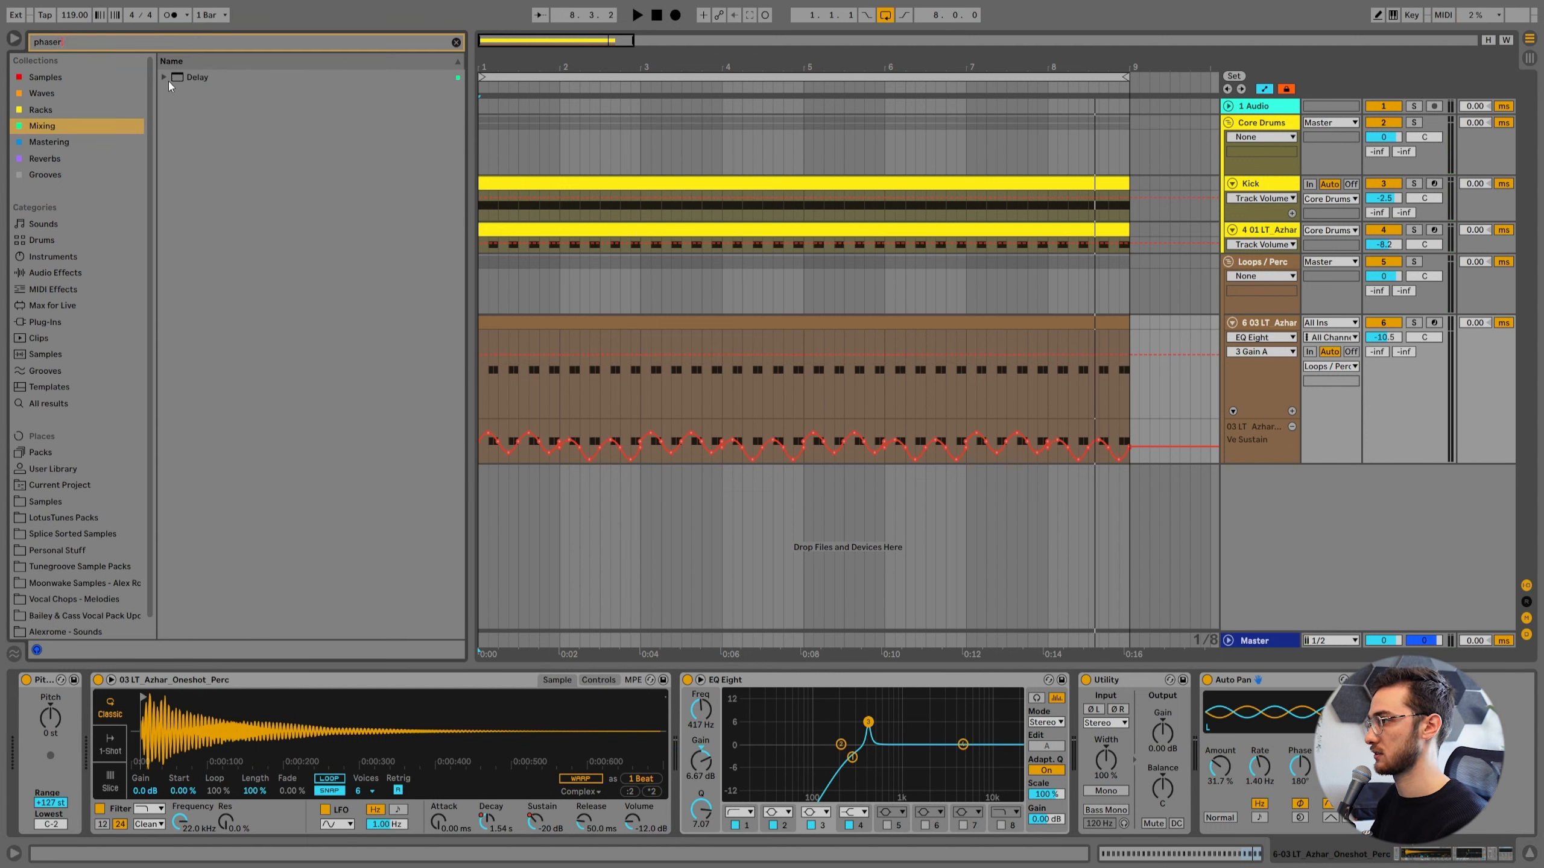
click(169, 81)
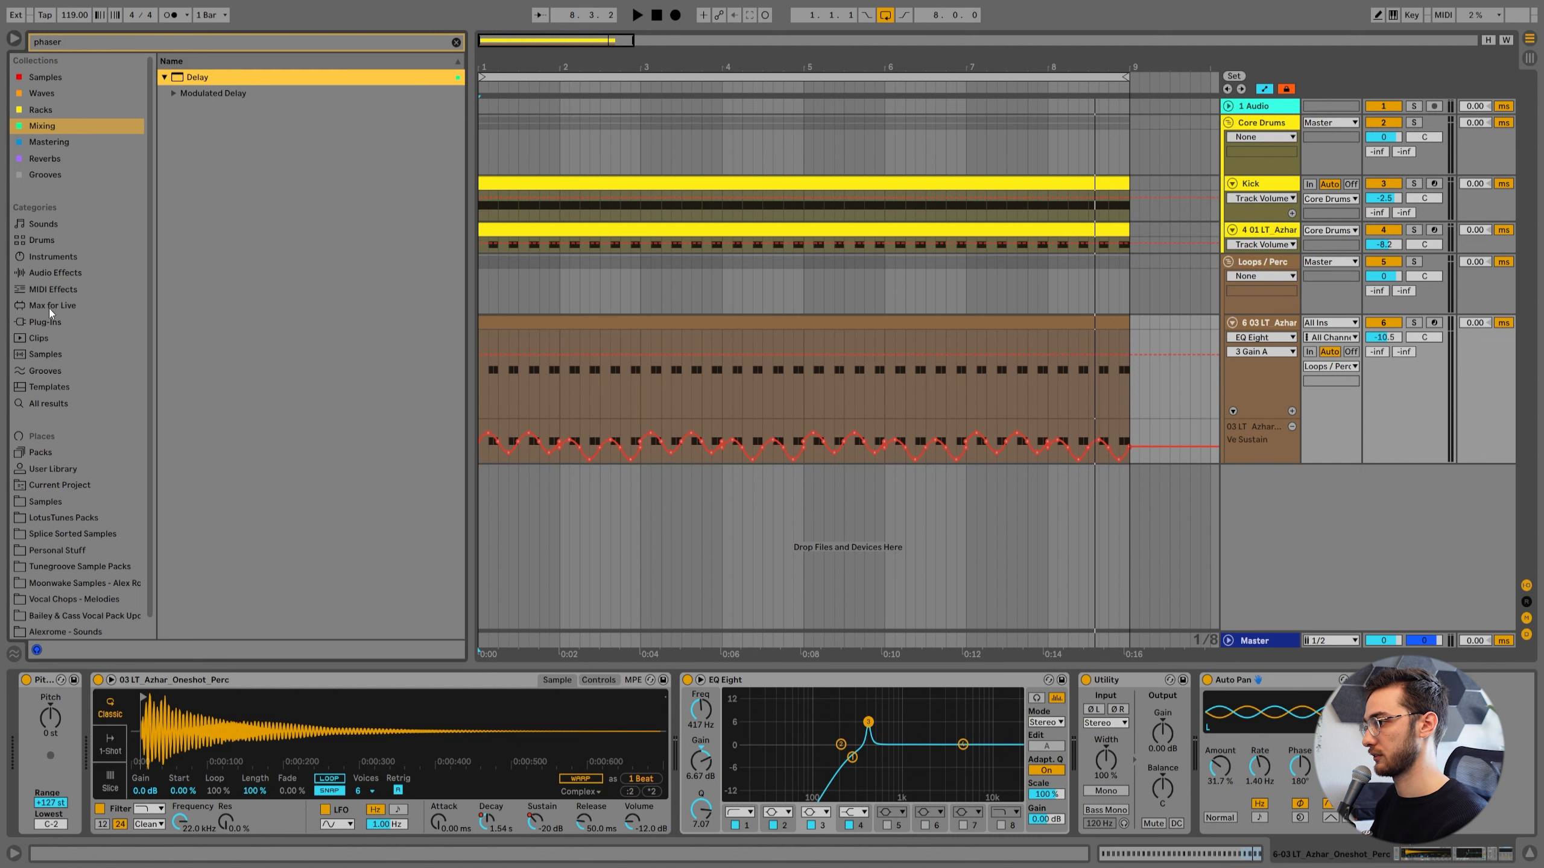
click(48, 274)
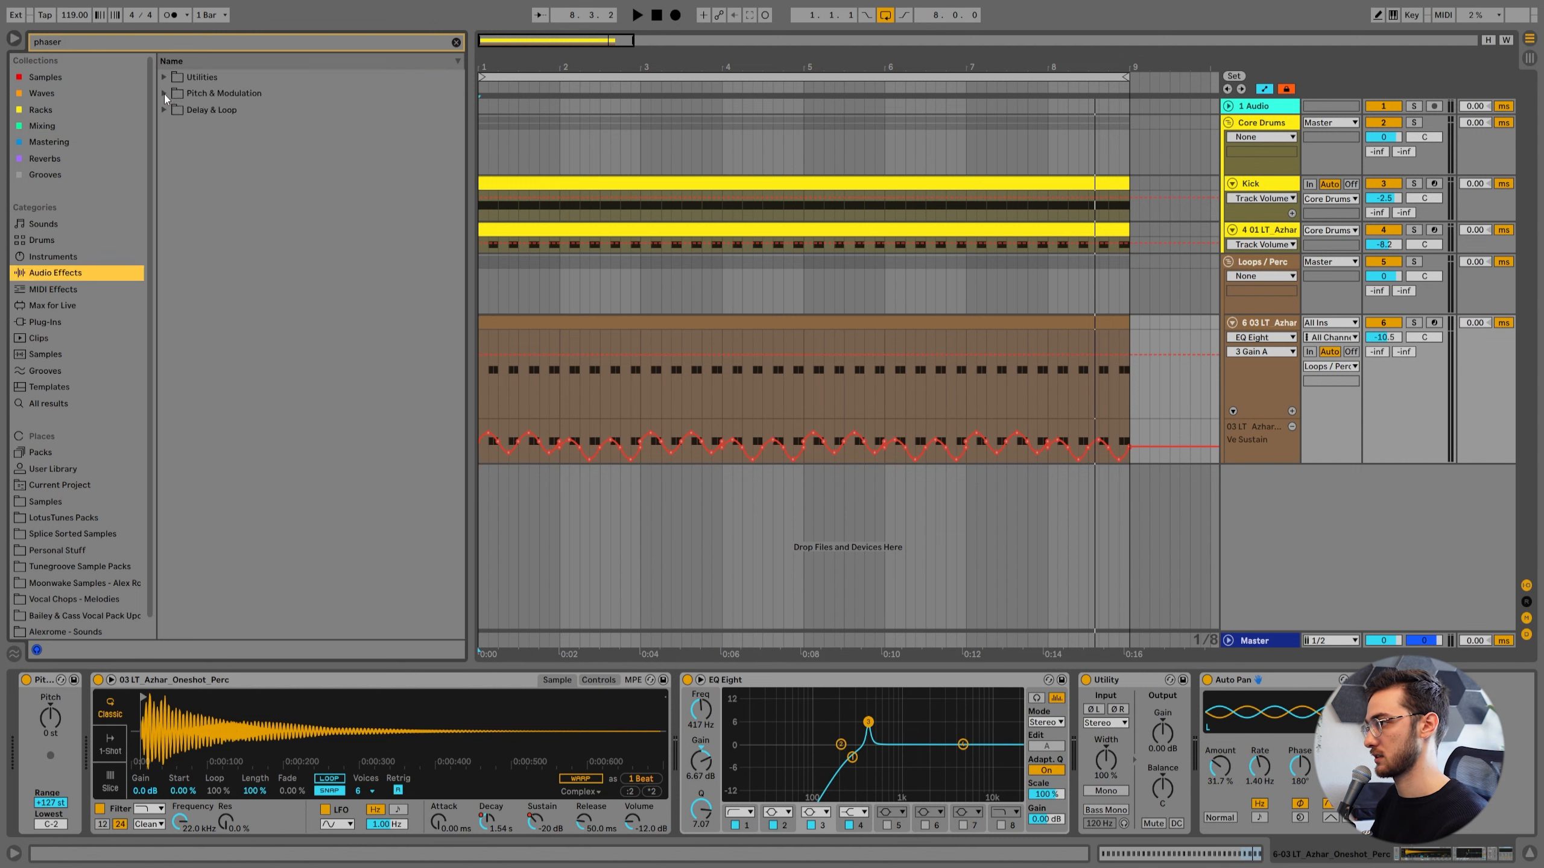
click(164, 95)
click(221, 112)
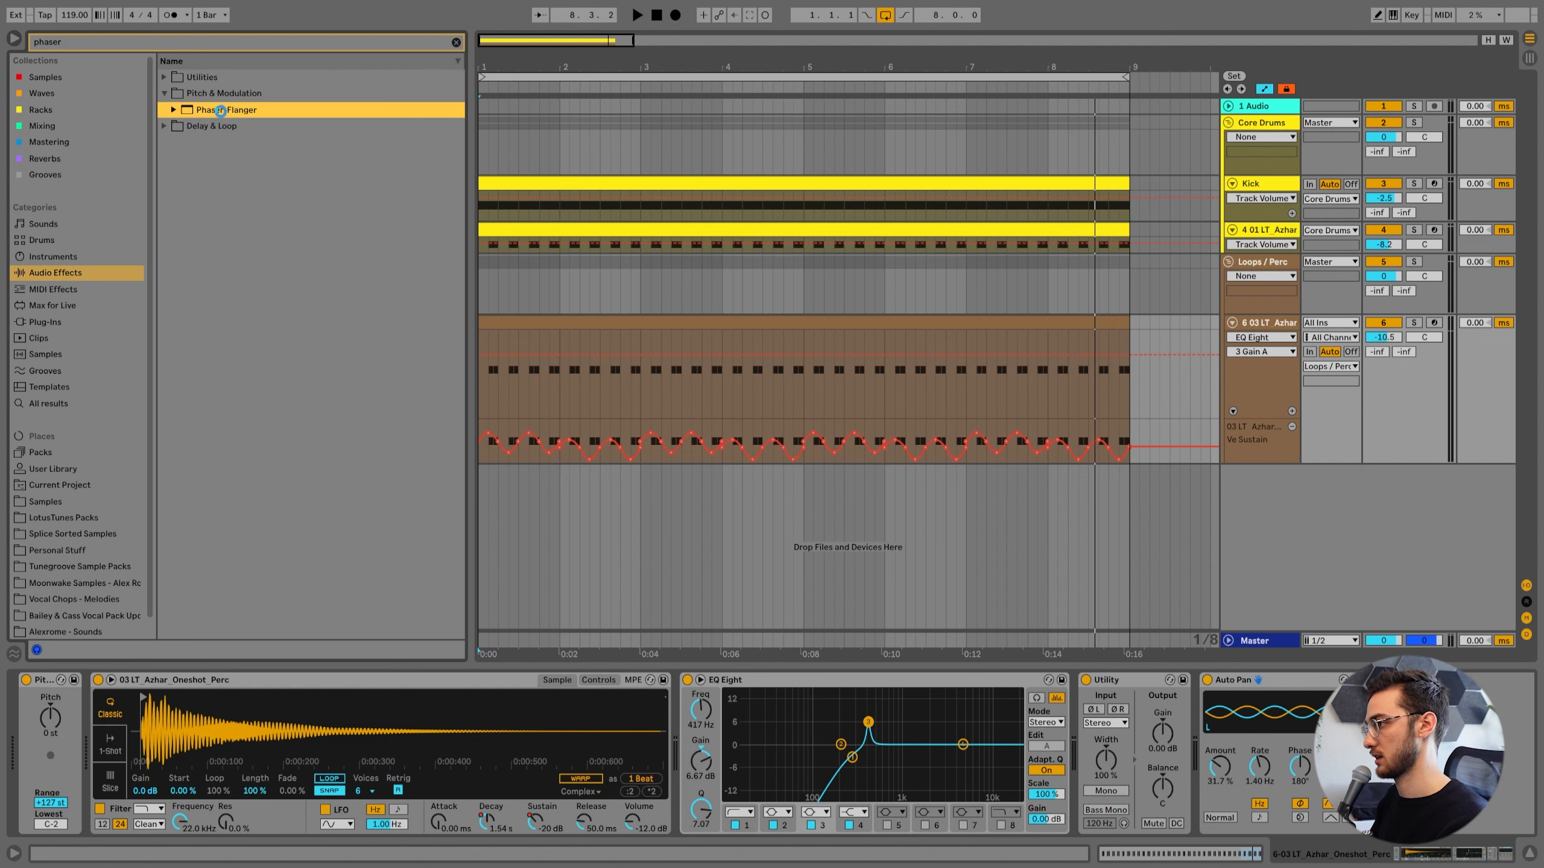
double_click(211, 111)
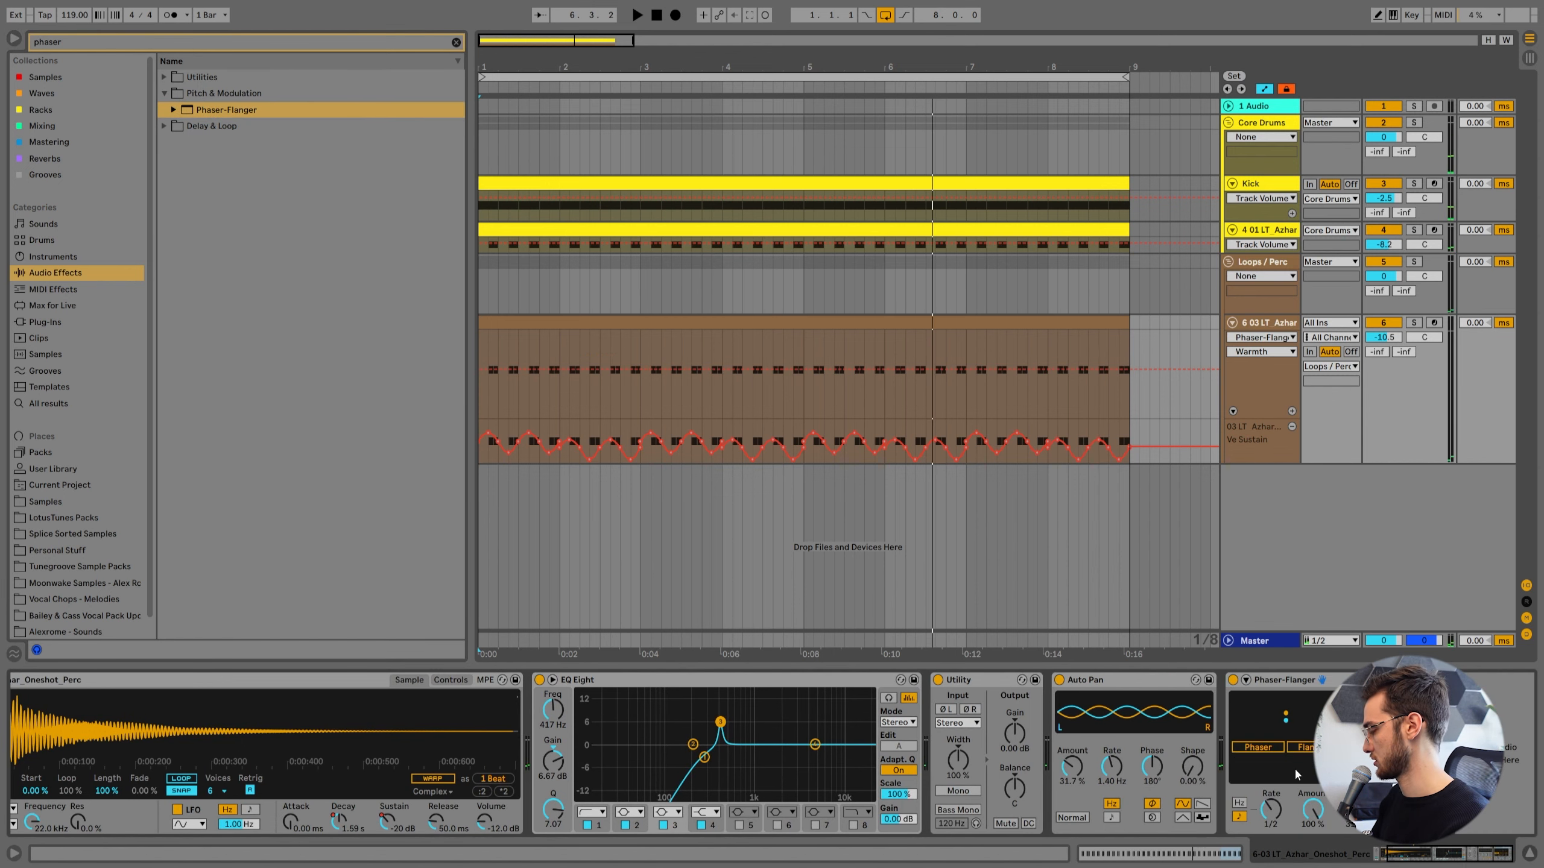
Set Phaser-Flanger to Doubler with Rate 3/4, Amount 32%, Feedback 29%, Warmth 56% and Dry/Wet 31%, and place it before Auto Pan.
drag(1279, 821, 1279, 837)
key(space)
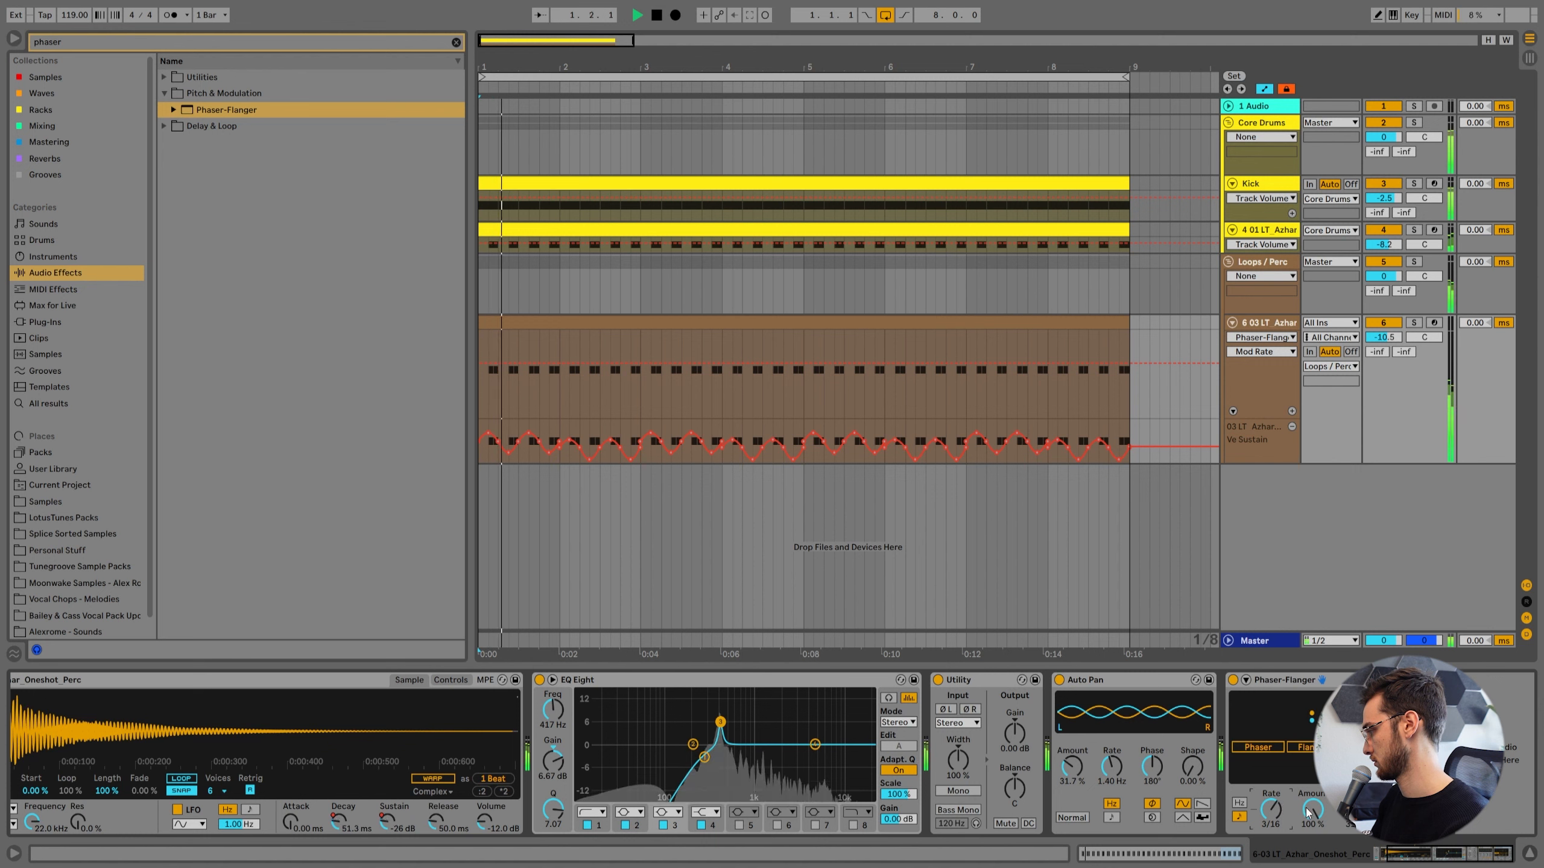
click(1319, 748)
drag(1313, 809, 1313, 864)
drag(1313, 809, 1354, 834)
click(1259, 748)
drag(1284, 680, 1068, 715)
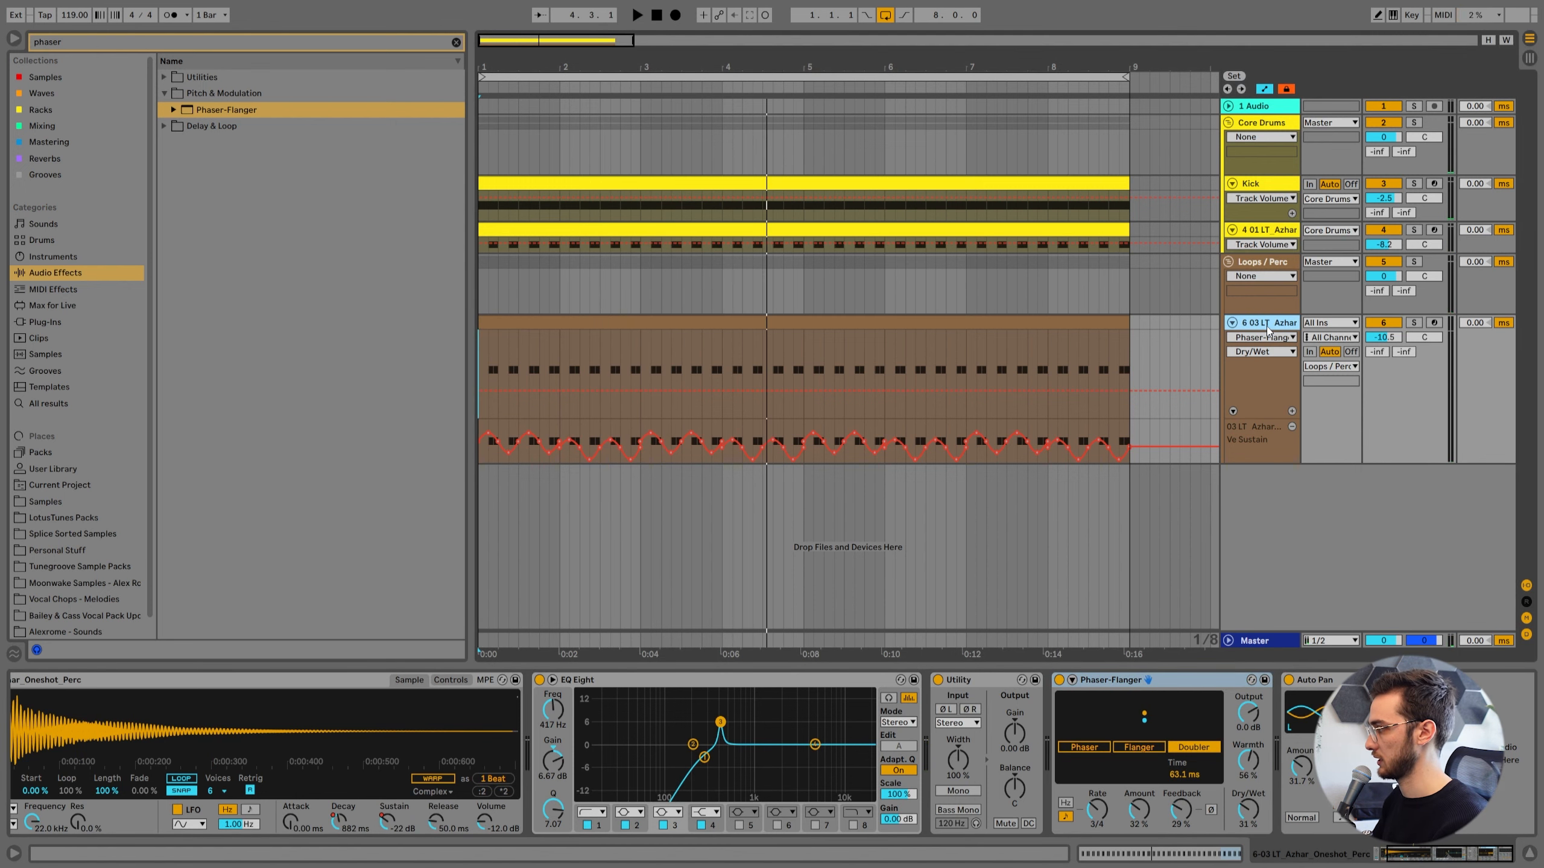
Duplicate the percussion track with its clip and devices, and hide the automation lanes.
key(ctrl+d)
click(1300, 344)
key(a)
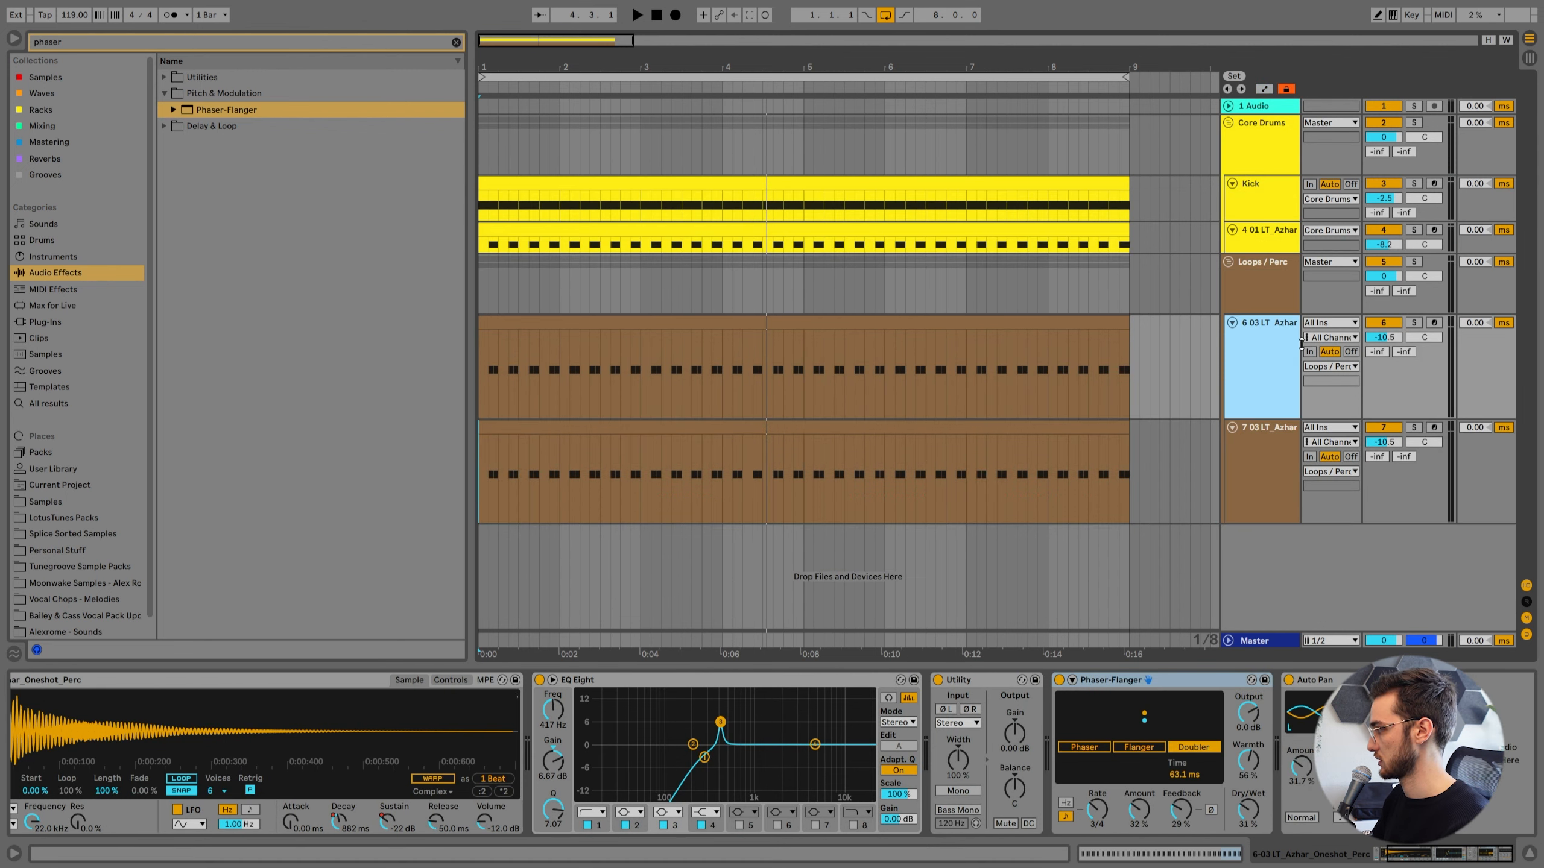
Reveal the duplicated track's current sample in the browser and preview a neighbouring low organic percussion one-shot.
click(1258, 446)
click(757, 432)
right_click(270, 727)
click(304, 738)
scroll(311, 551, down, 3)
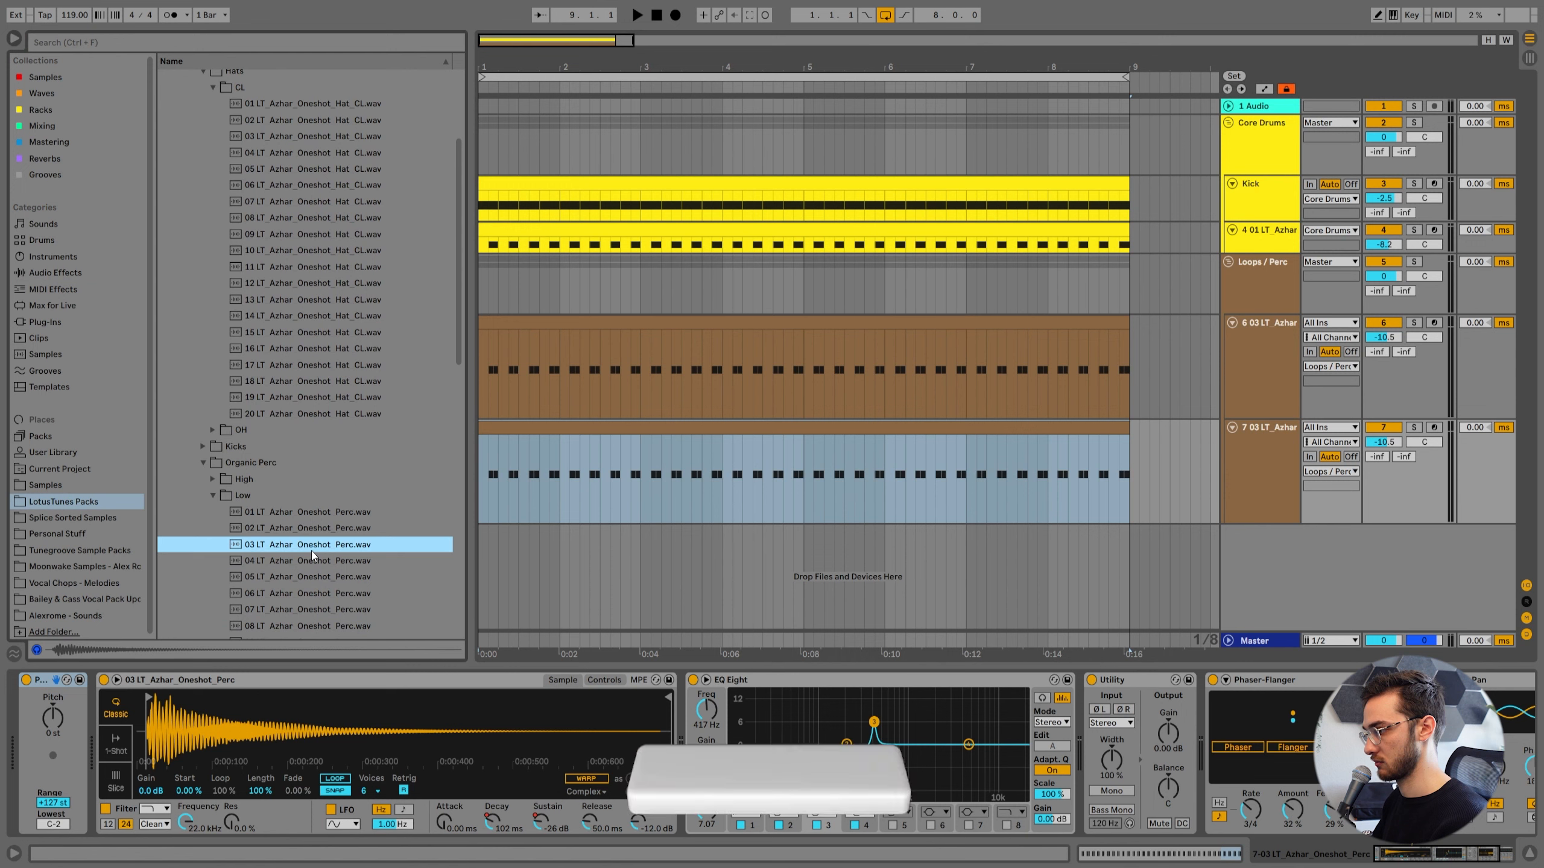
click(278, 512)
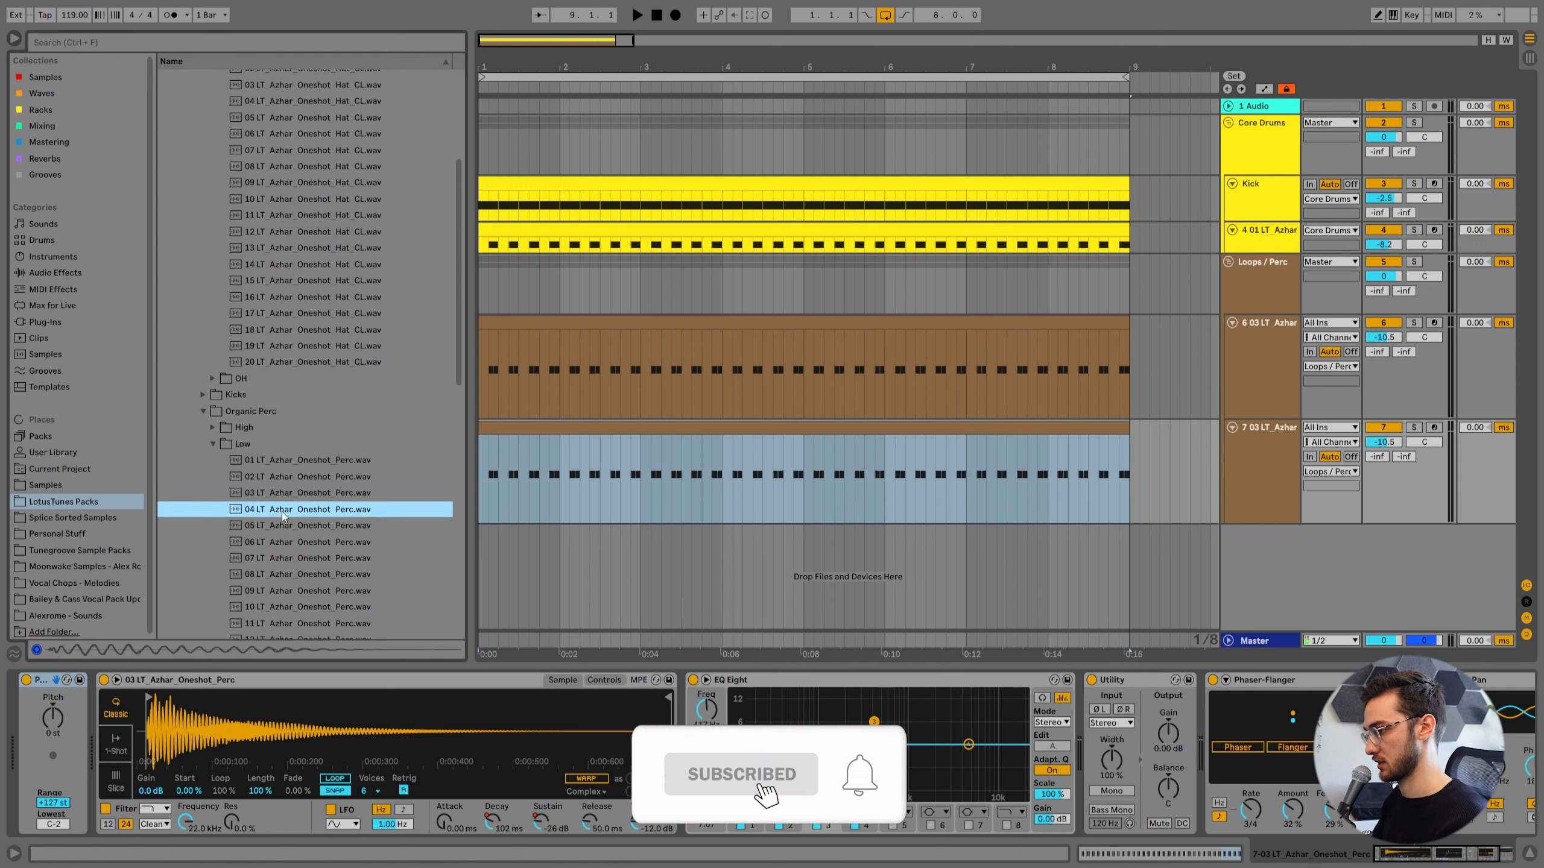
Try one-shots 04 and 05 LT_Azhar_Oneshot_Perc.wav on the duplicated track during playback, with its volume at -5.6 dB.
drag(282, 511, 290, 707)
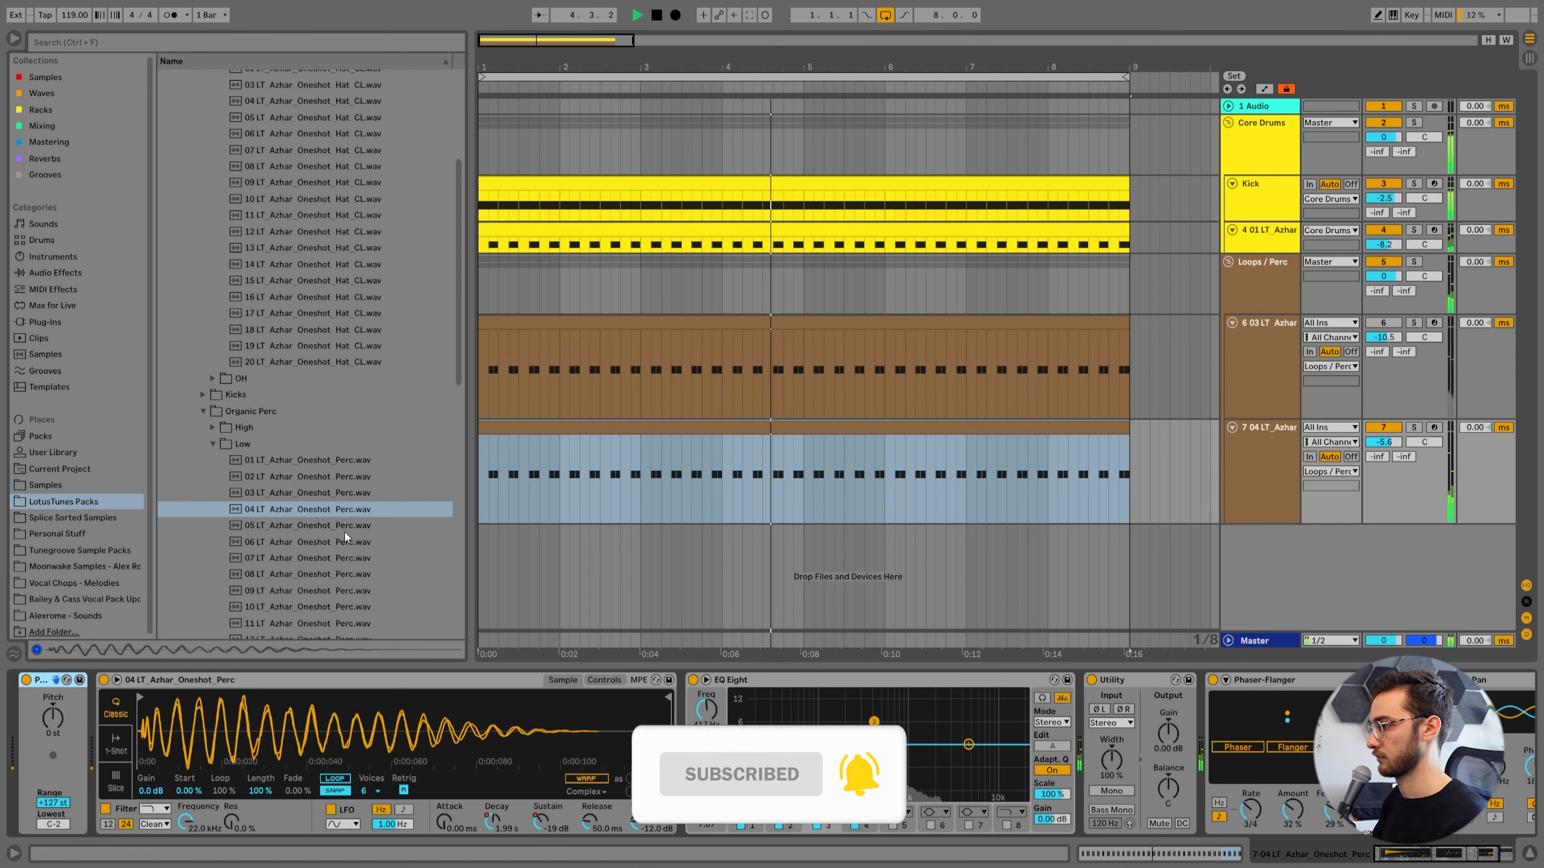
click(302, 527)
drag(303, 528, 152, 701)
key(space)
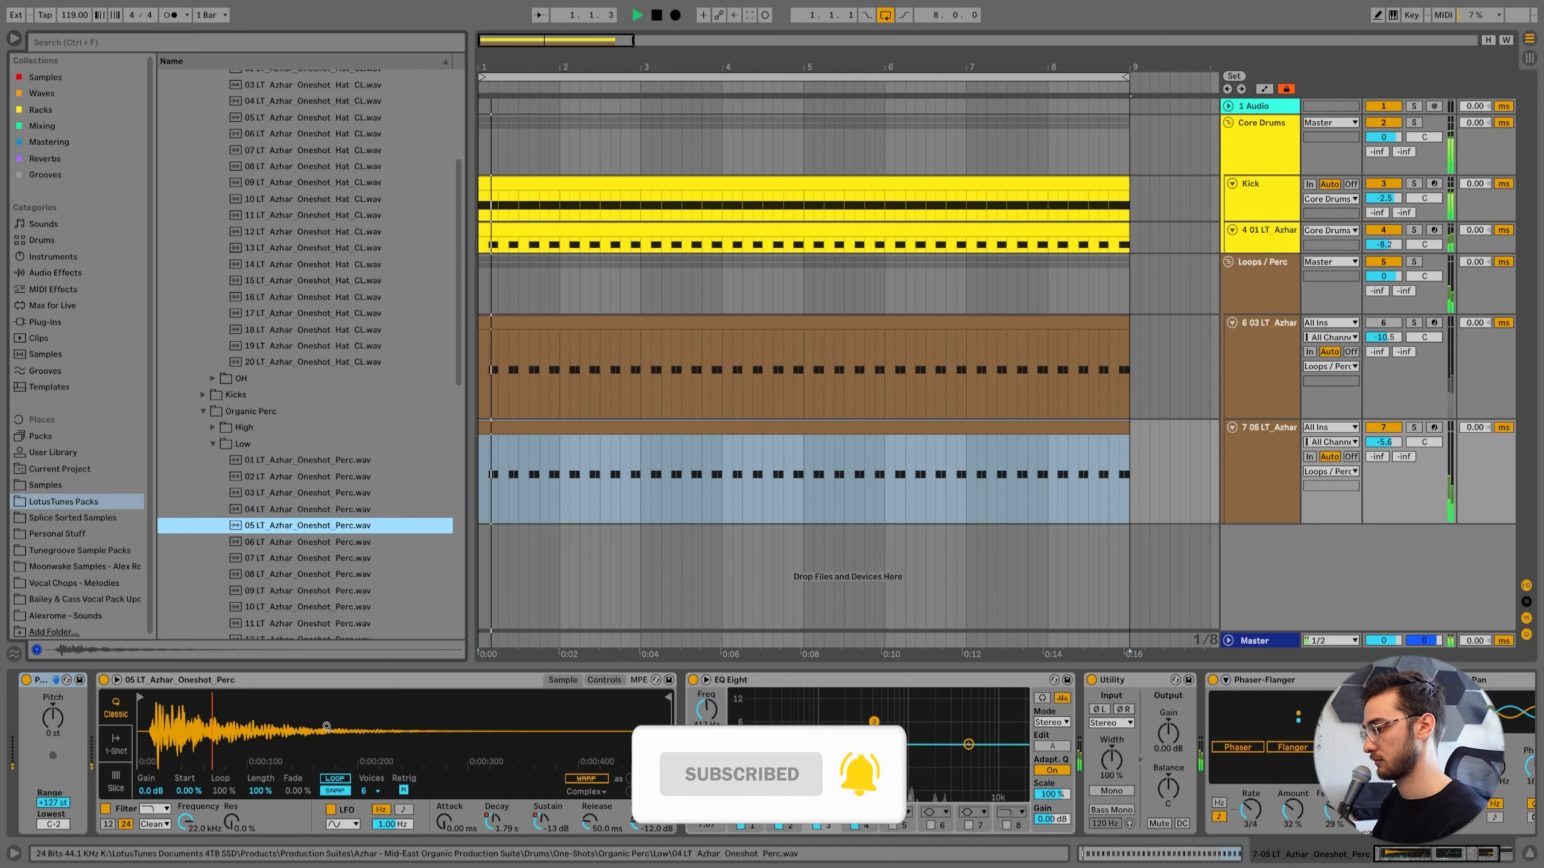
Try one-shot 06, replace it with 07 LT_Azhar_Oneshot_Perc.wav on the duplicated track, and reactivate the original percussion track.
drag(258, 543, 252, 722)
drag(272, 558, 285, 729)
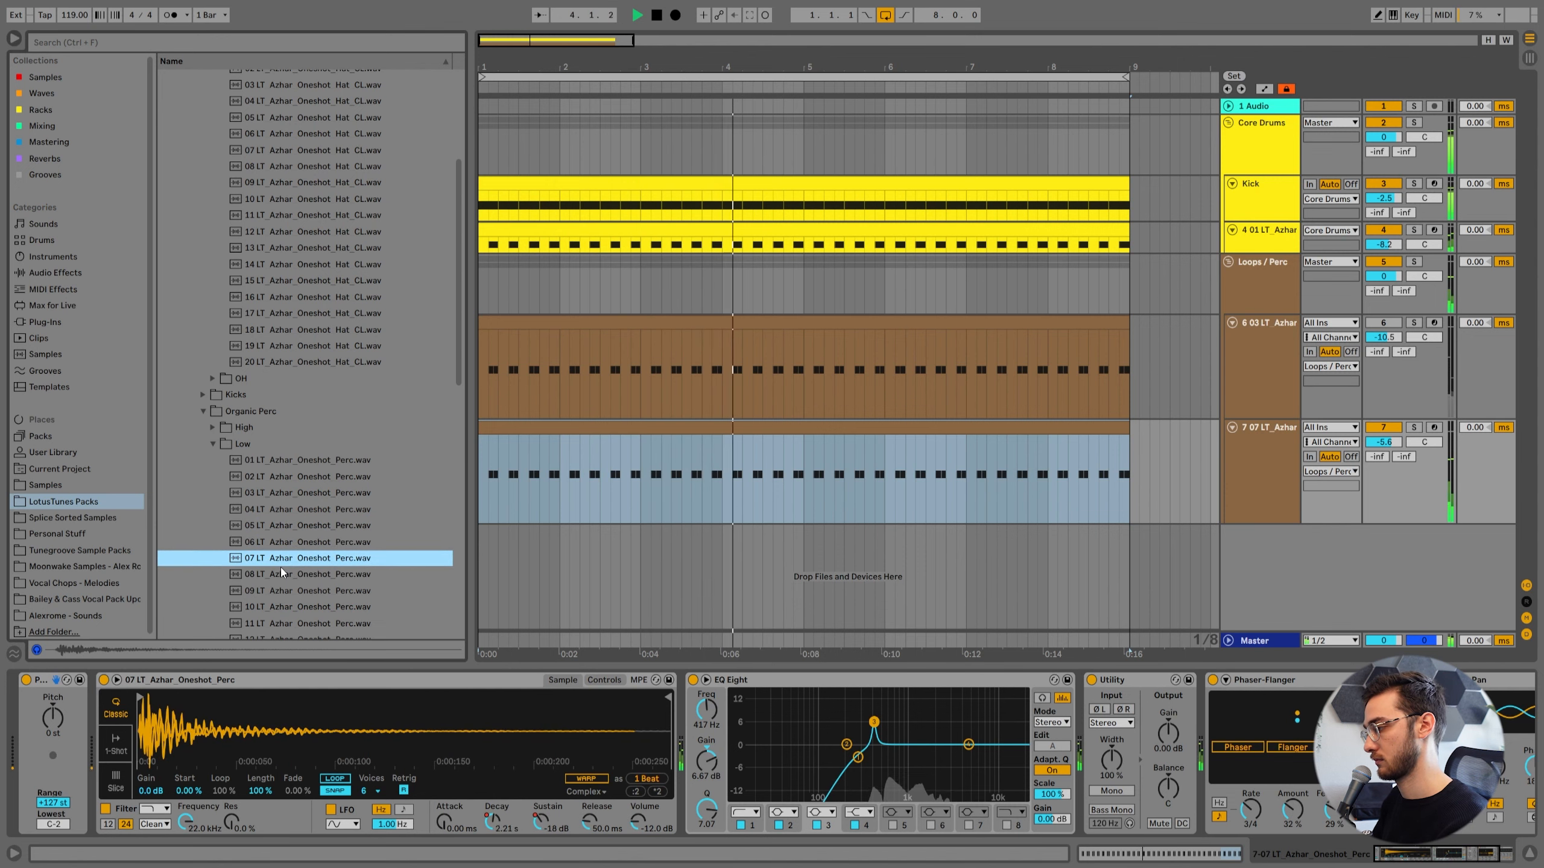
click(1383, 322)
key(space)
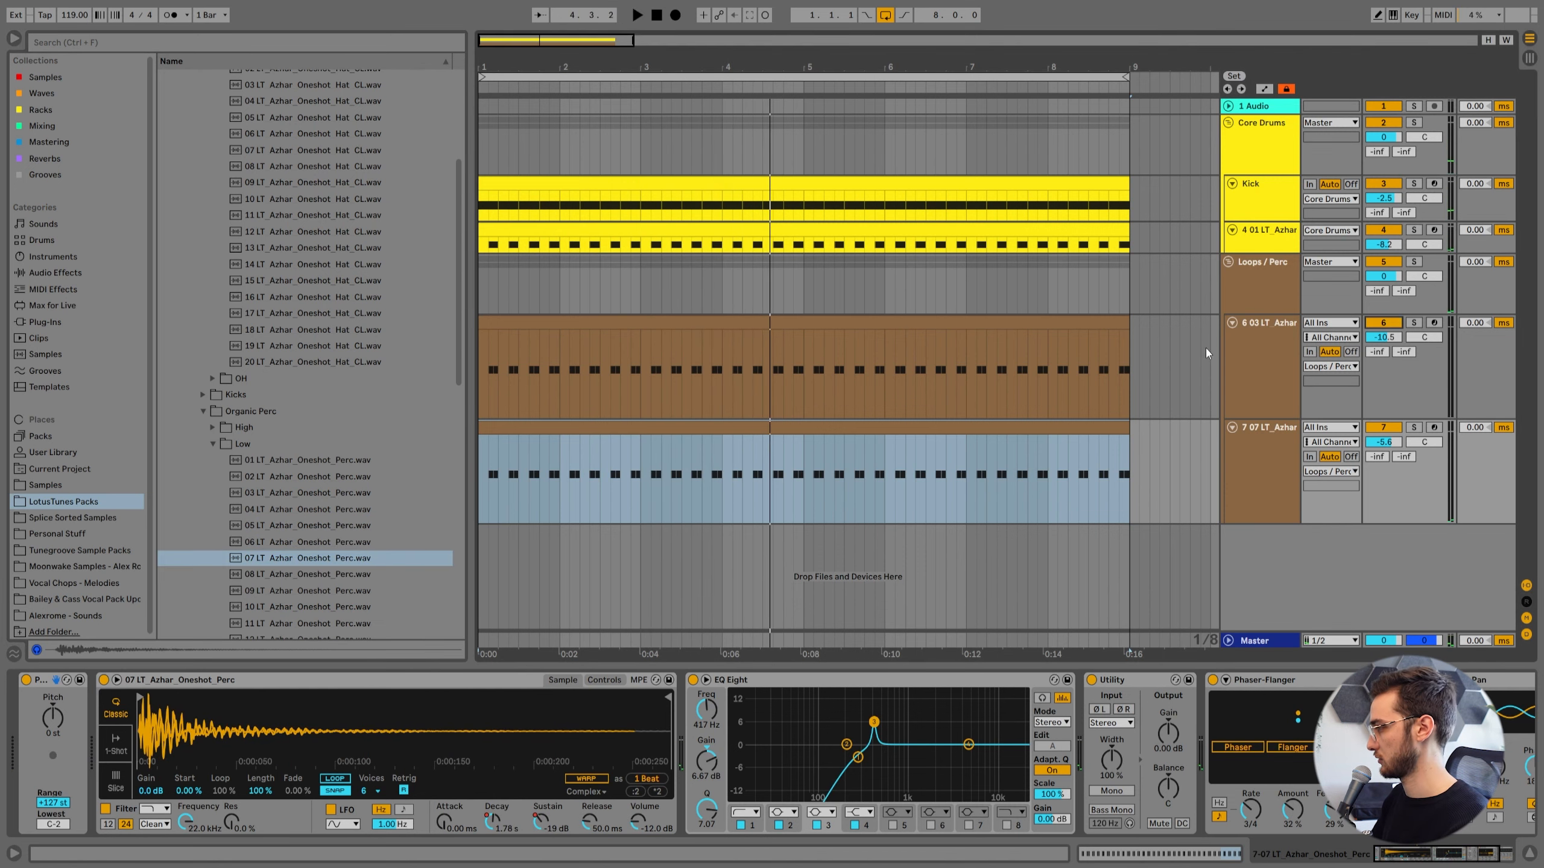
Shift all notes of the duplicated 07 percussion clip two sixteenths later to start at 1.2.1, and play it back.
double_click(647, 430)
key(ctrl+a)
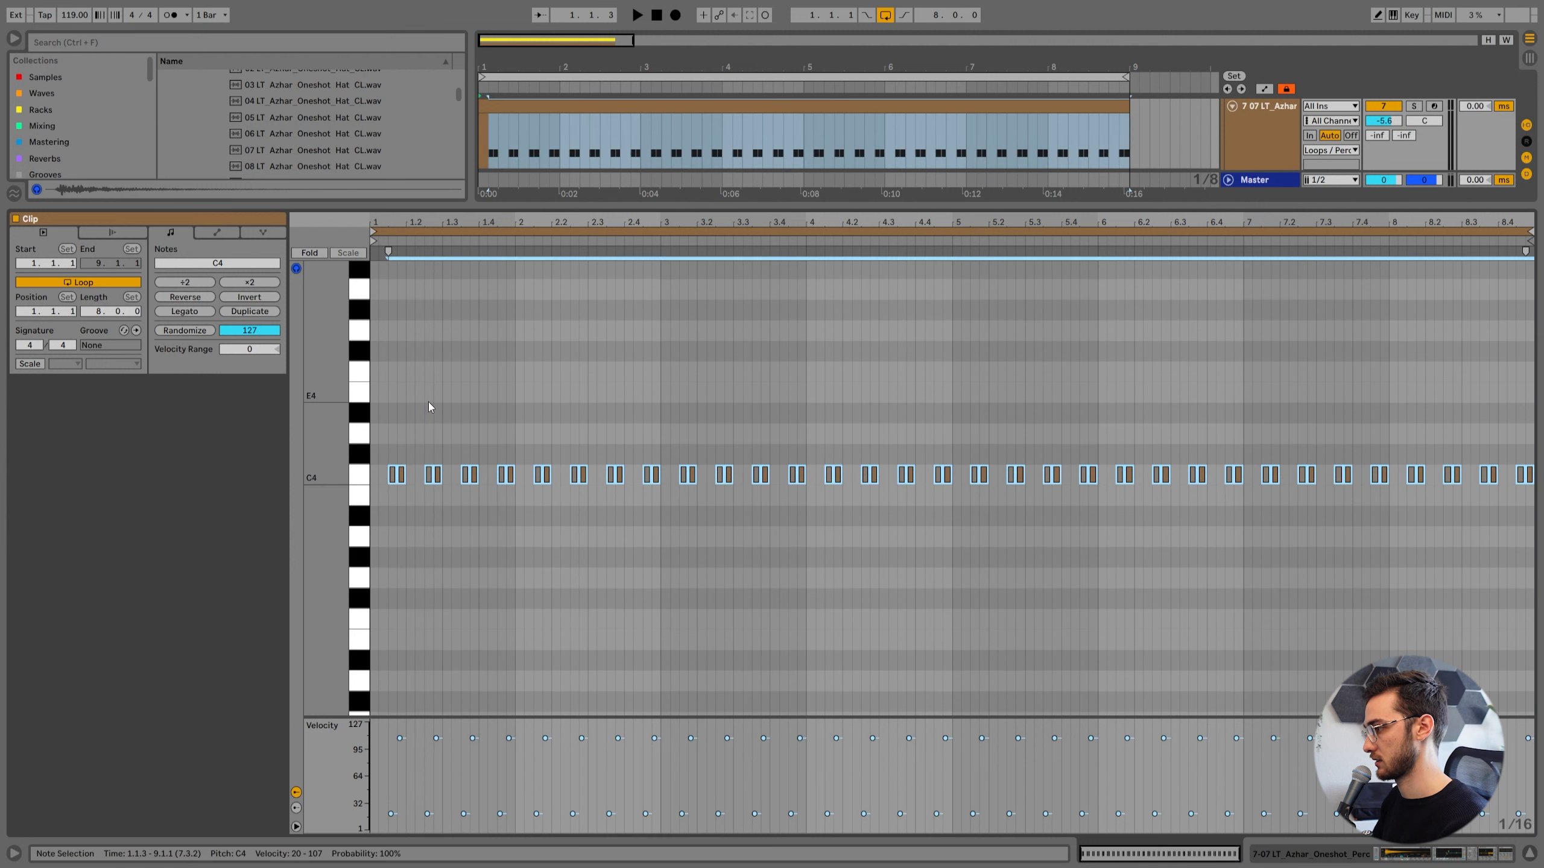
drag(394, 223, 404, 214)
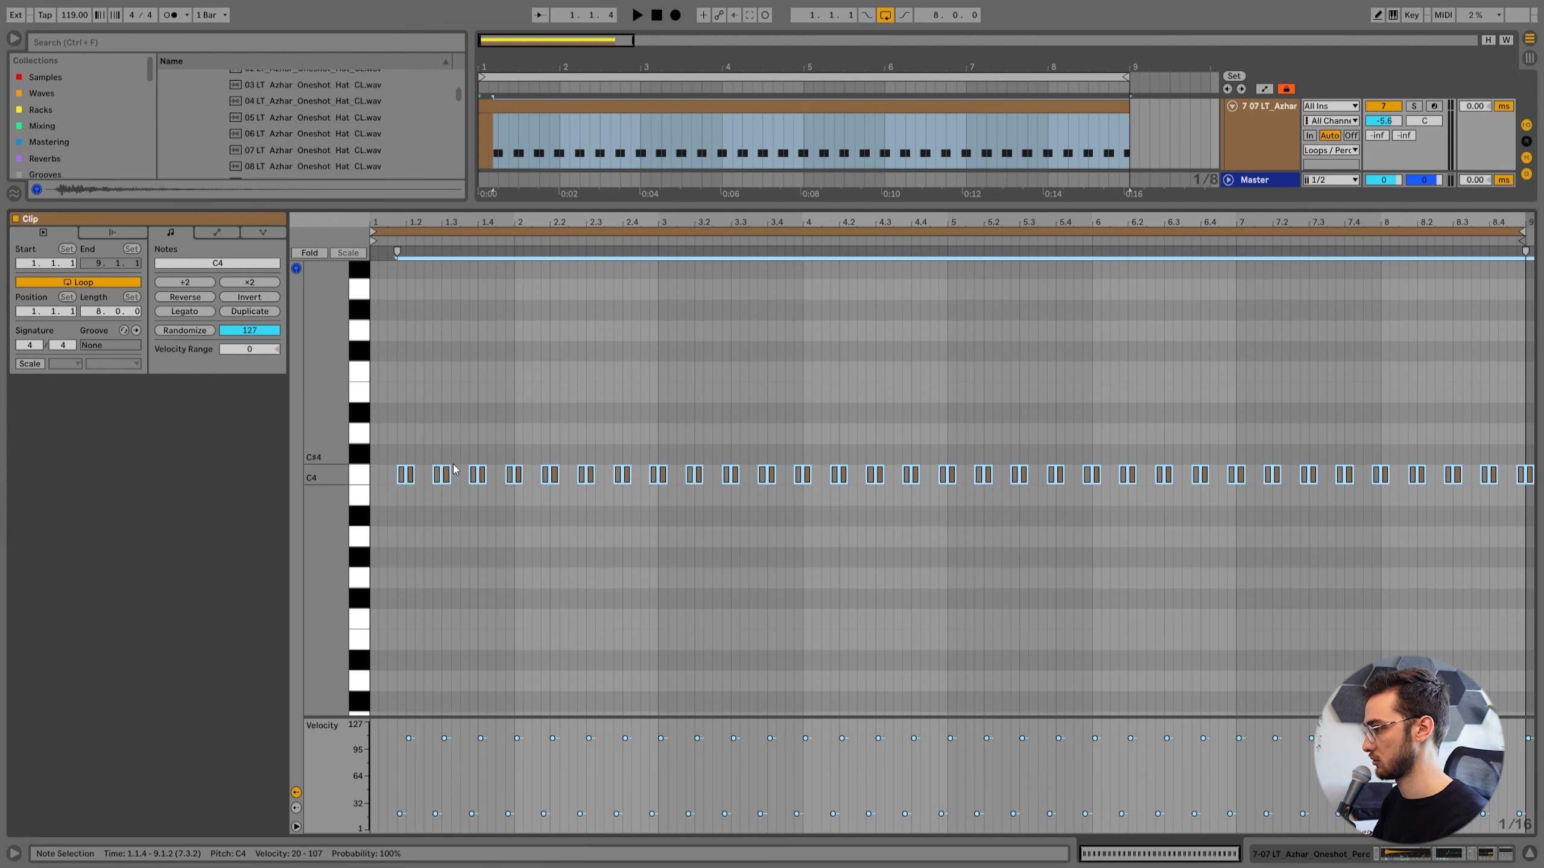
key(space)
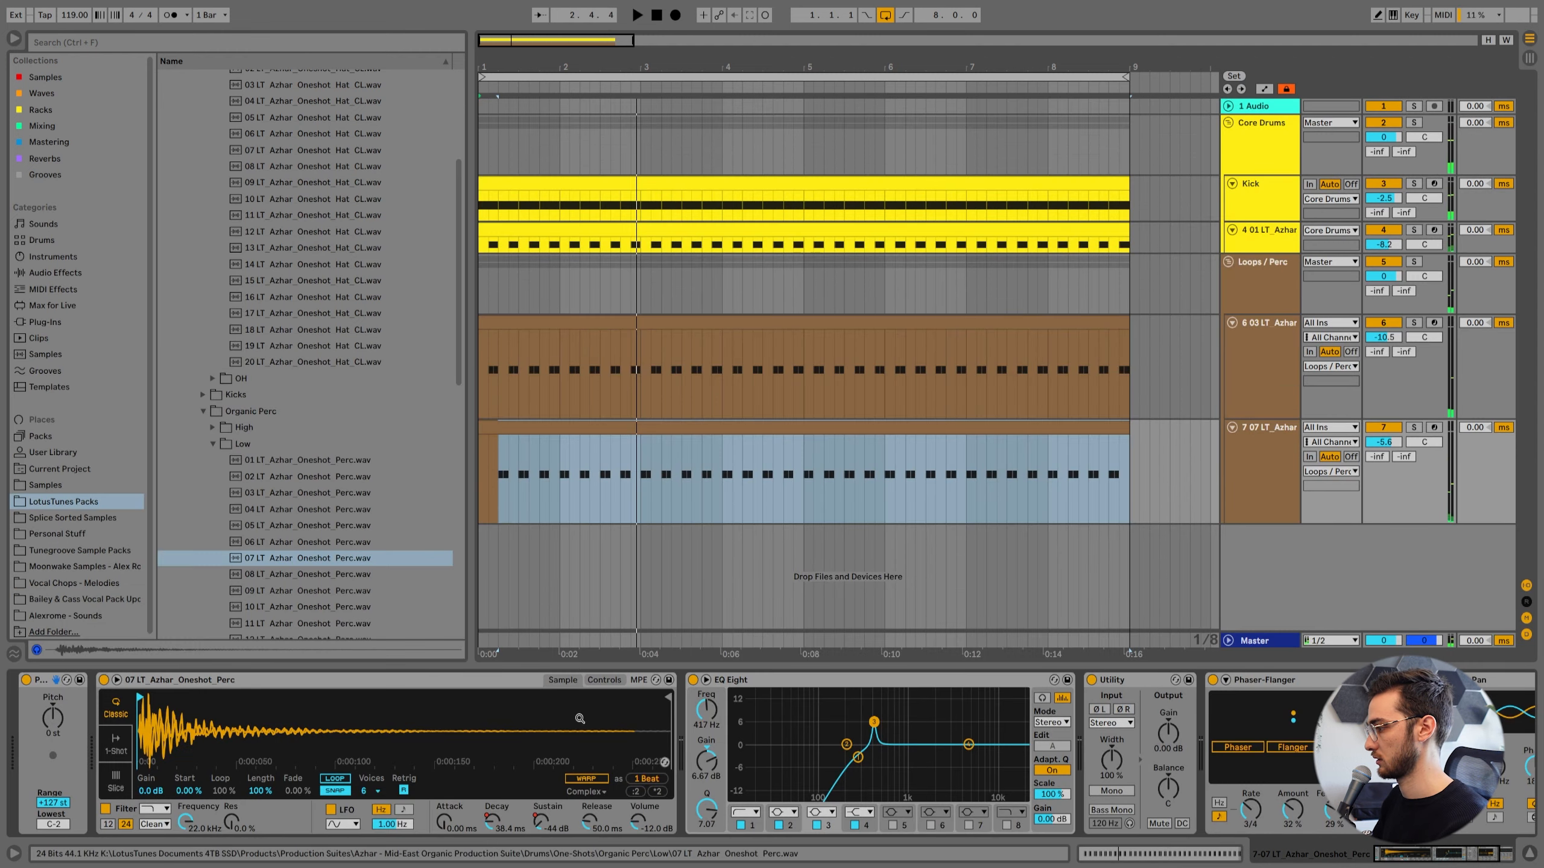
Remove the Phaser-Flanger from the 07 percussion track and lower the track's volume to -8.7 dB.
click(1095, 680)
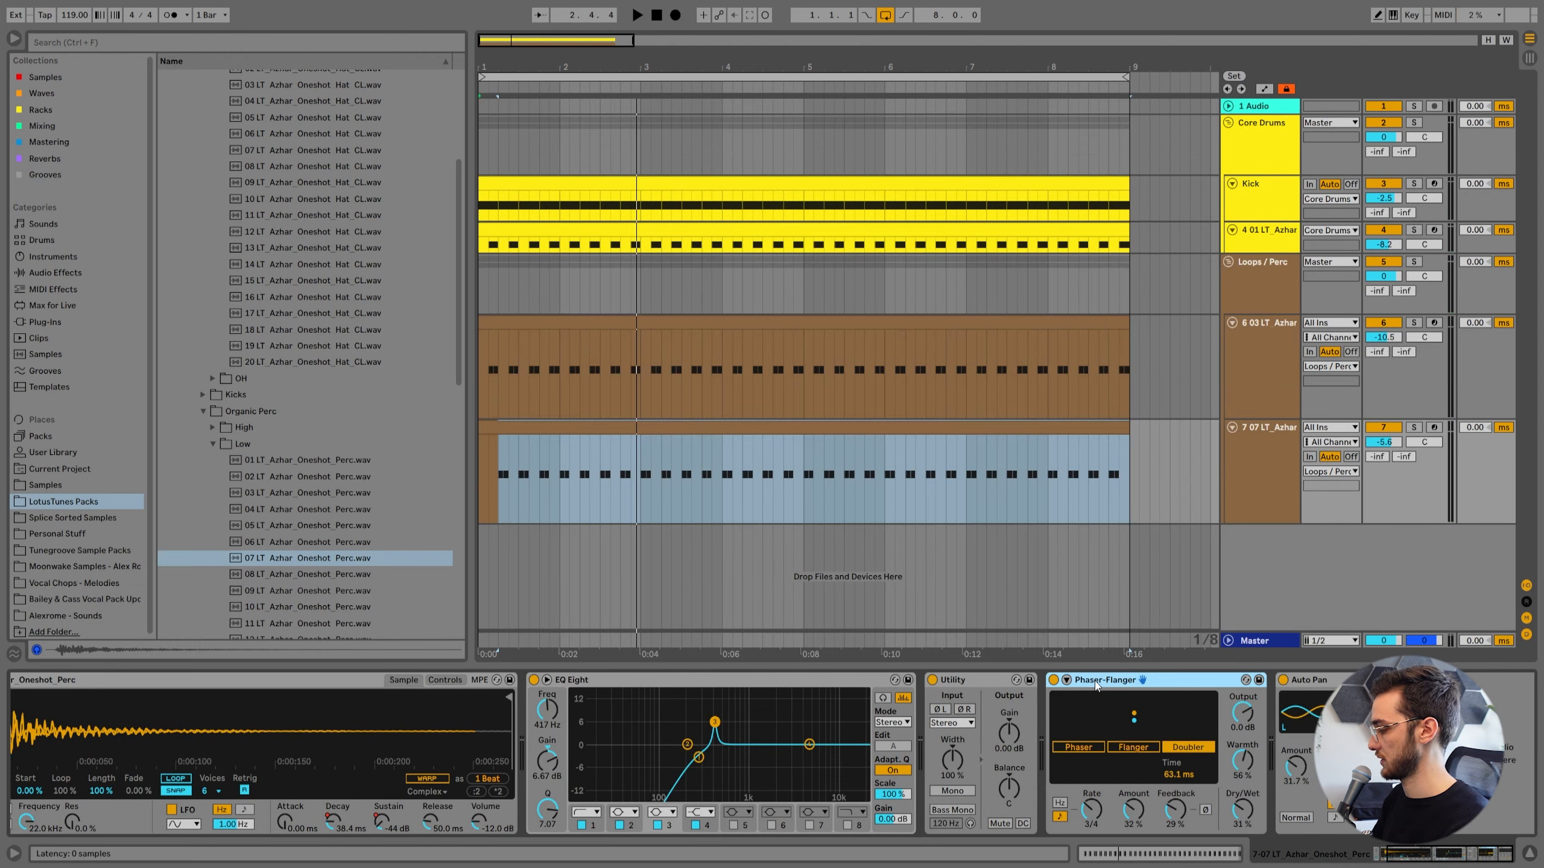
key(Delete)
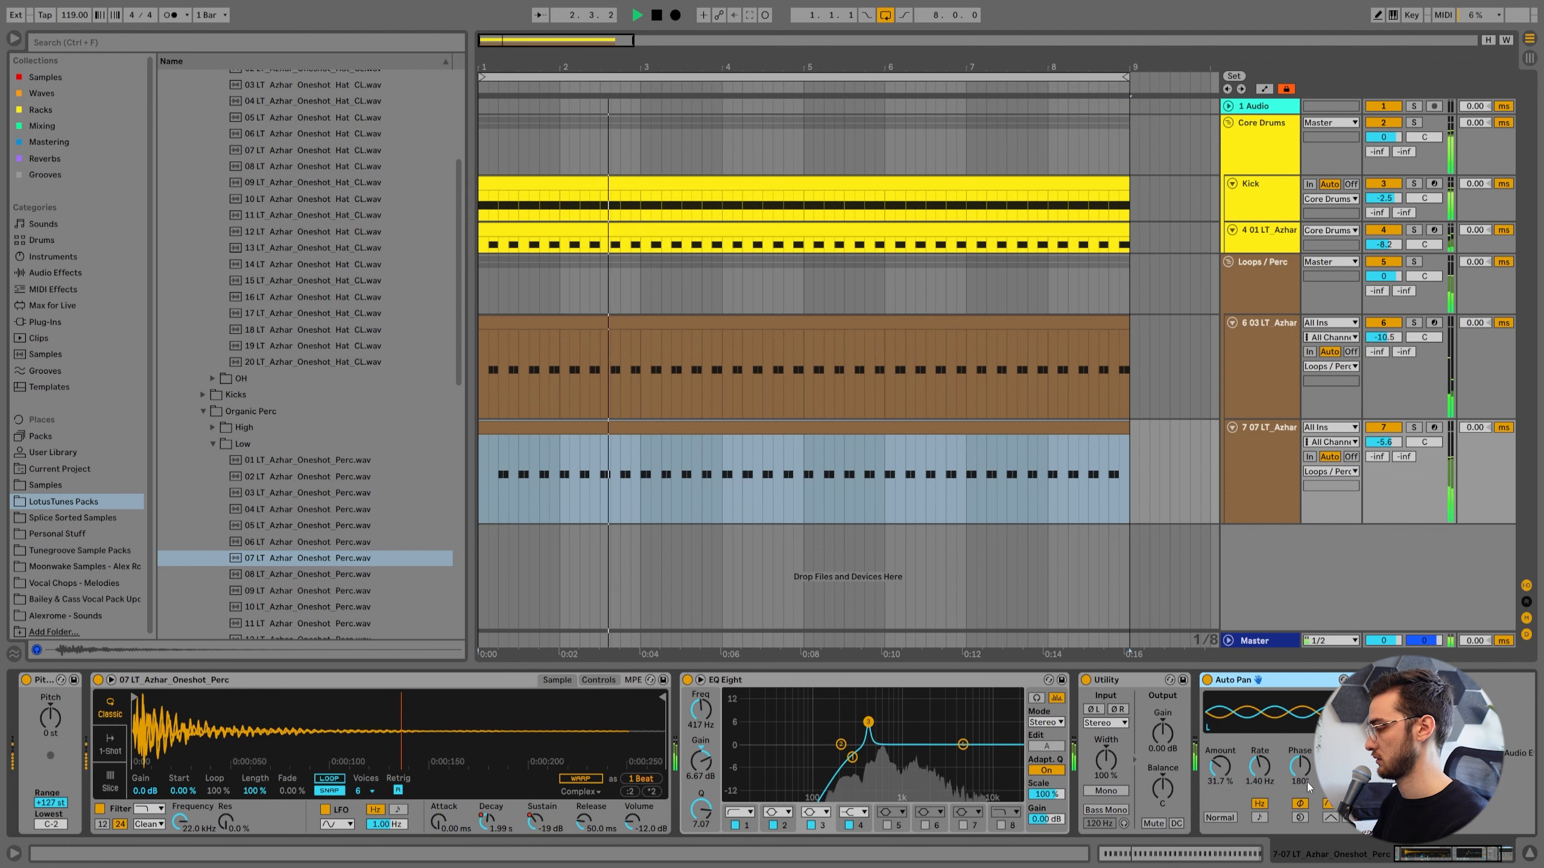
click(1241, 456)
drag(1384, 442, 1383, 459)
Duplicate the 07 percussion track and replace the copy's sample with 10 LT_Azhar_Oneshot_Perc.wav from the low organic percussion folder.
click(1276, 477)
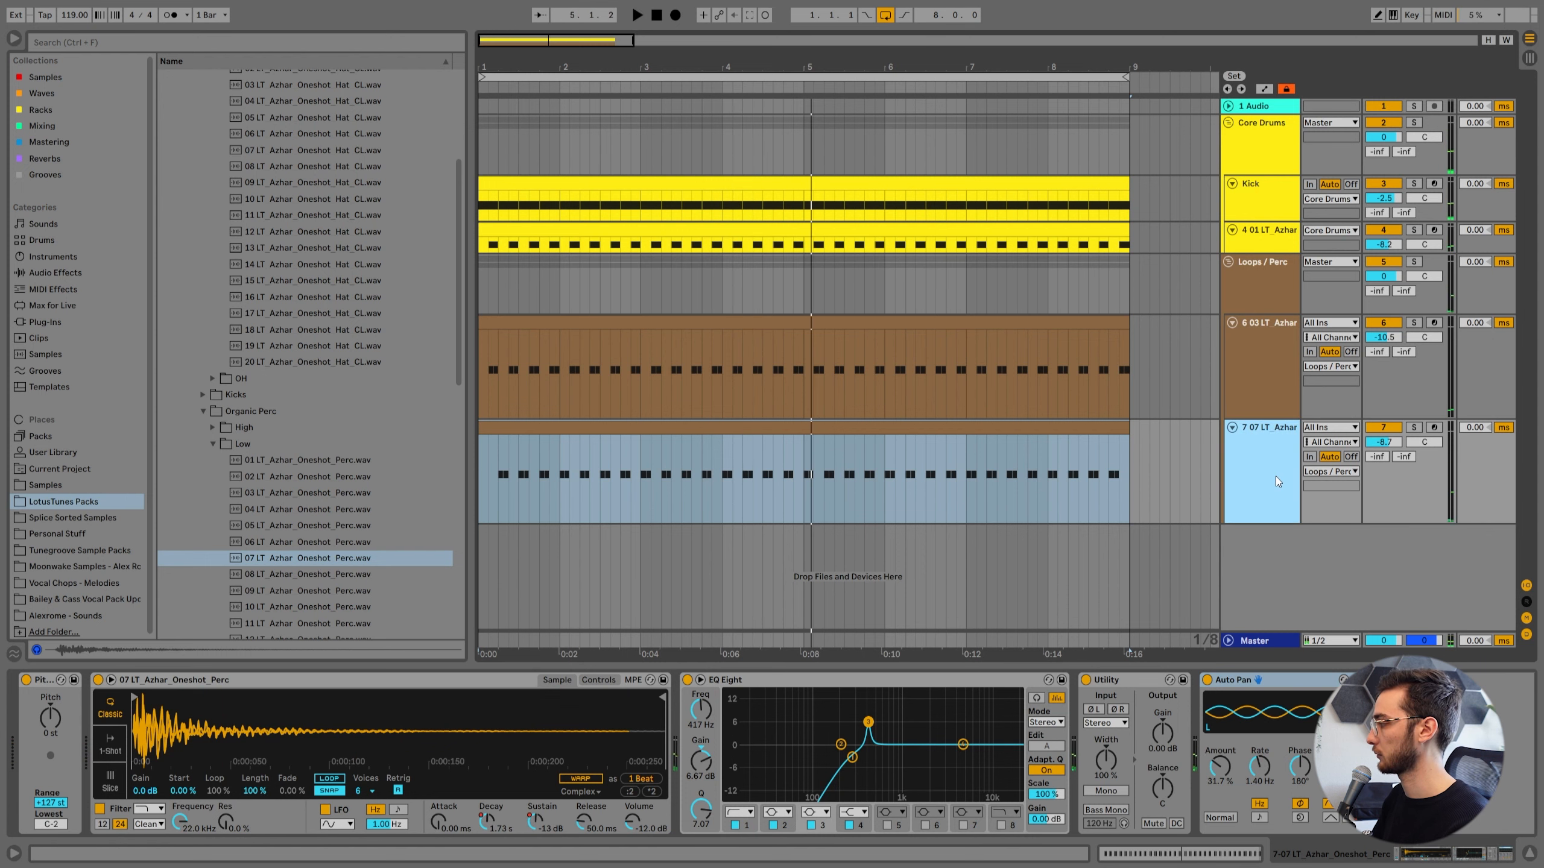
key(ctrl+d)
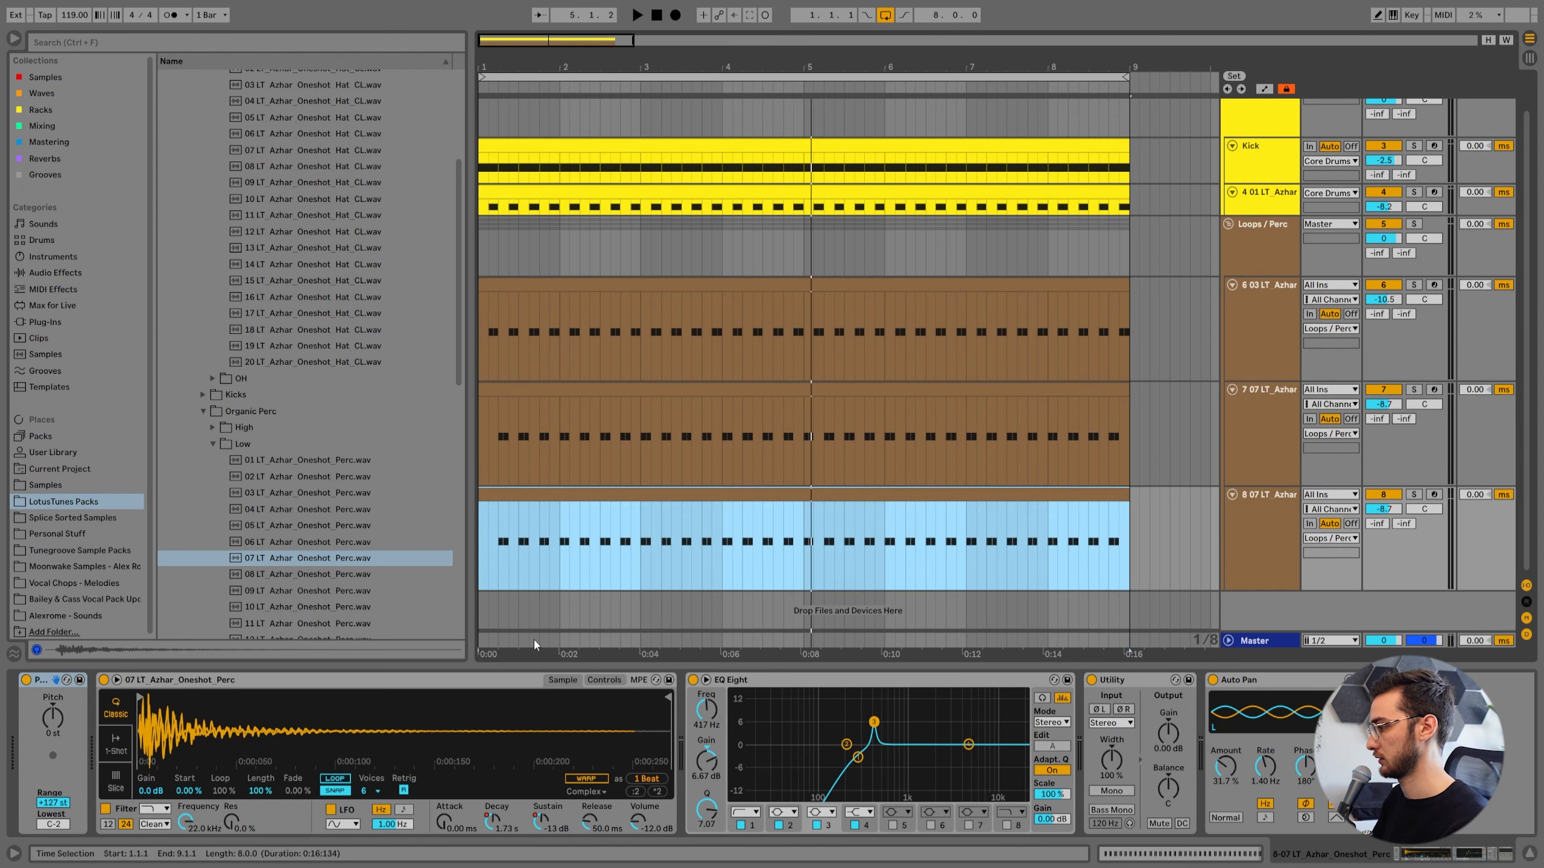
right_click(435, 728)
click(450, 748)
scroll(340, 578, down, 2)
click(307, 539)
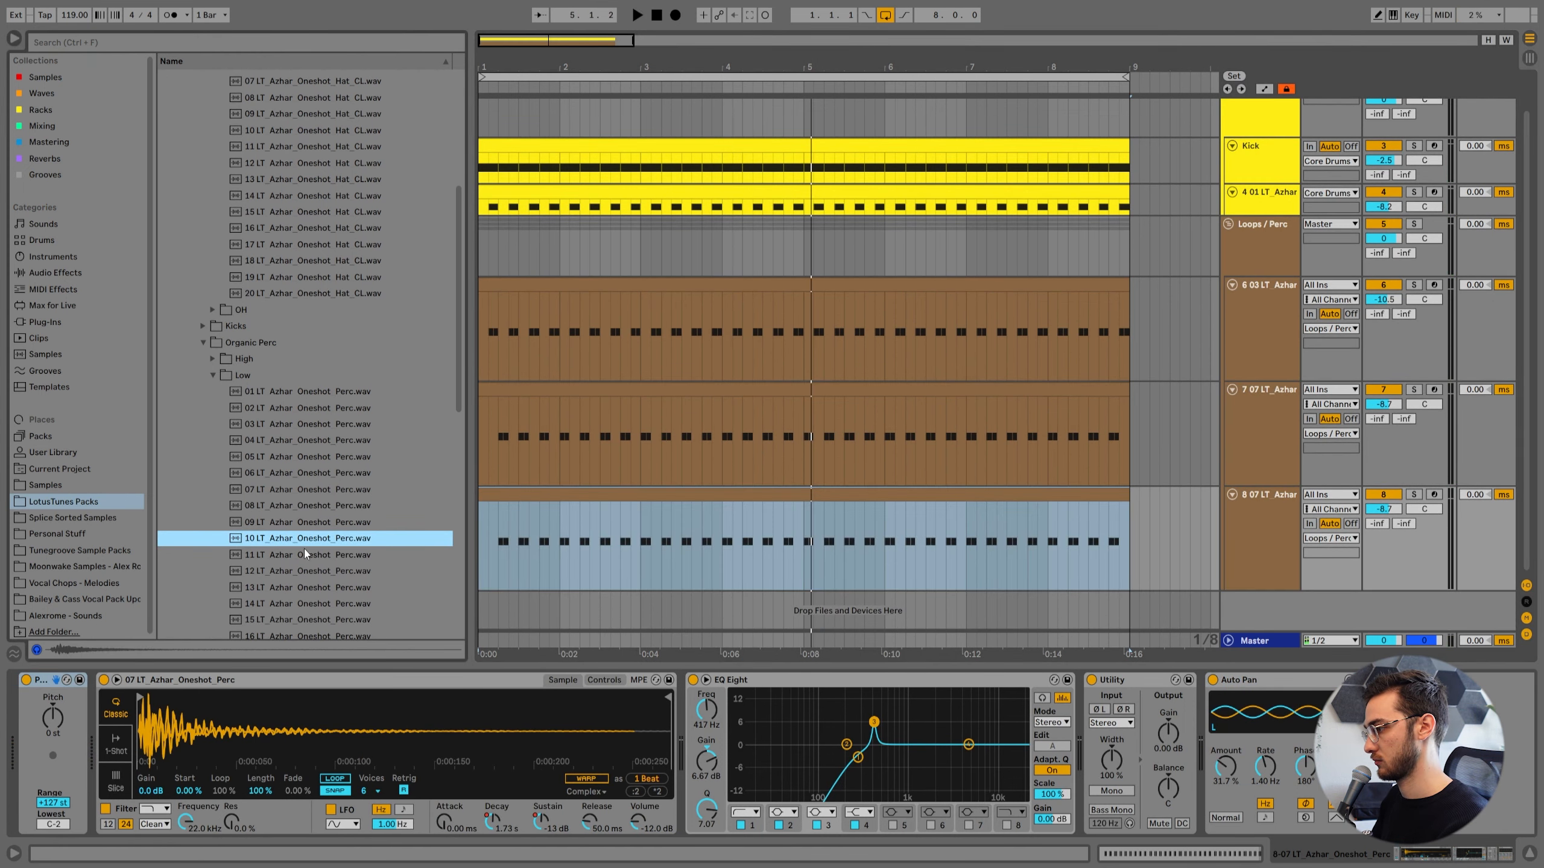
drag(311, 712, 313, 715)
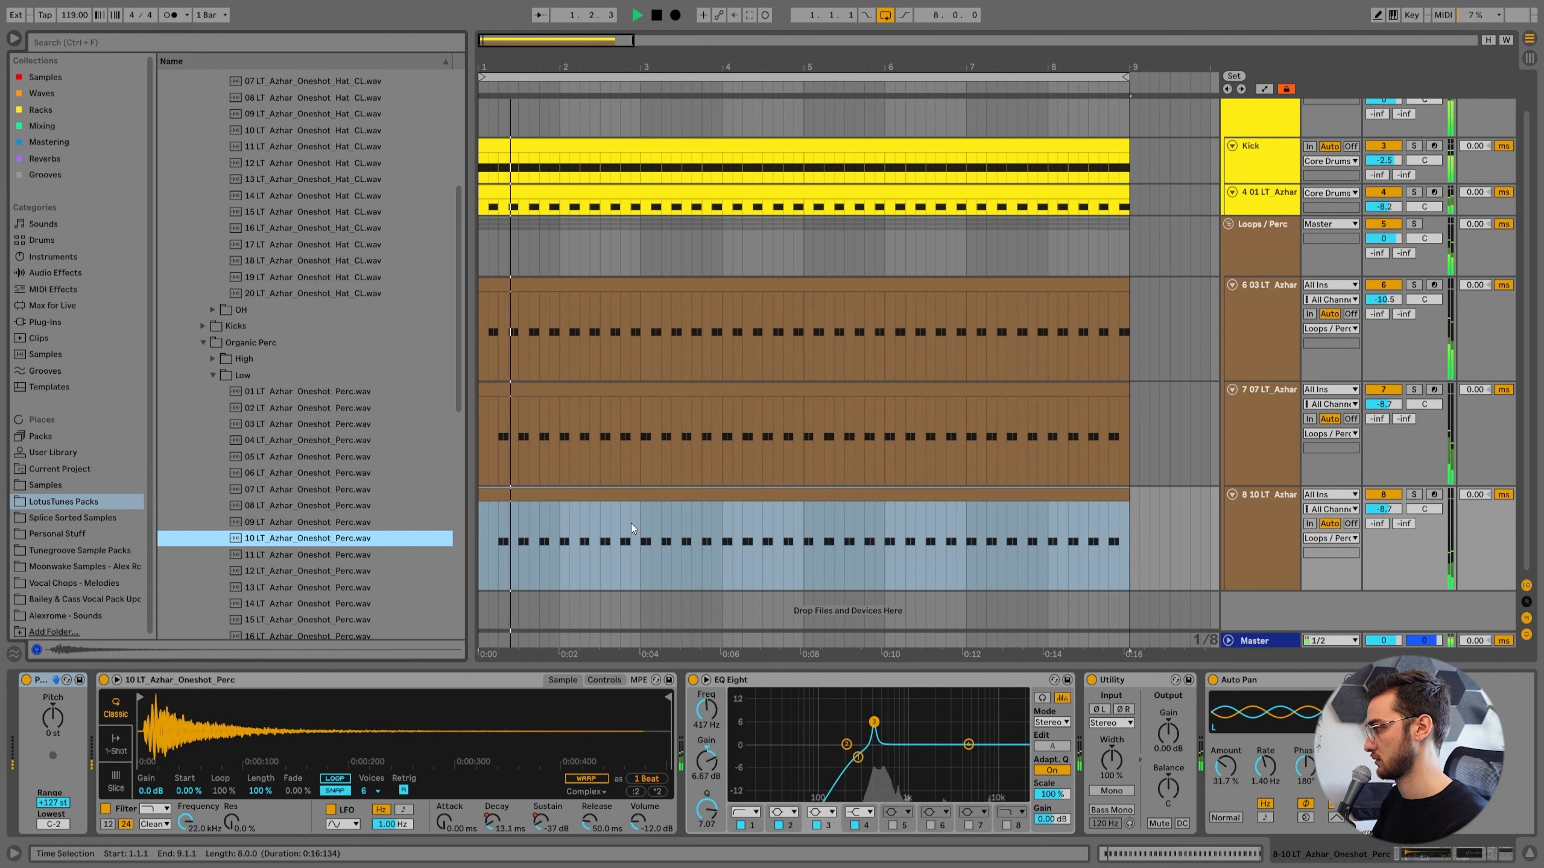
Shift the 10 percussion clip's notes one sixteenth later to start at 1.2.2 and lower its track volume to -10.6 dB.
click(1414, 495)
double_click(731, 546)
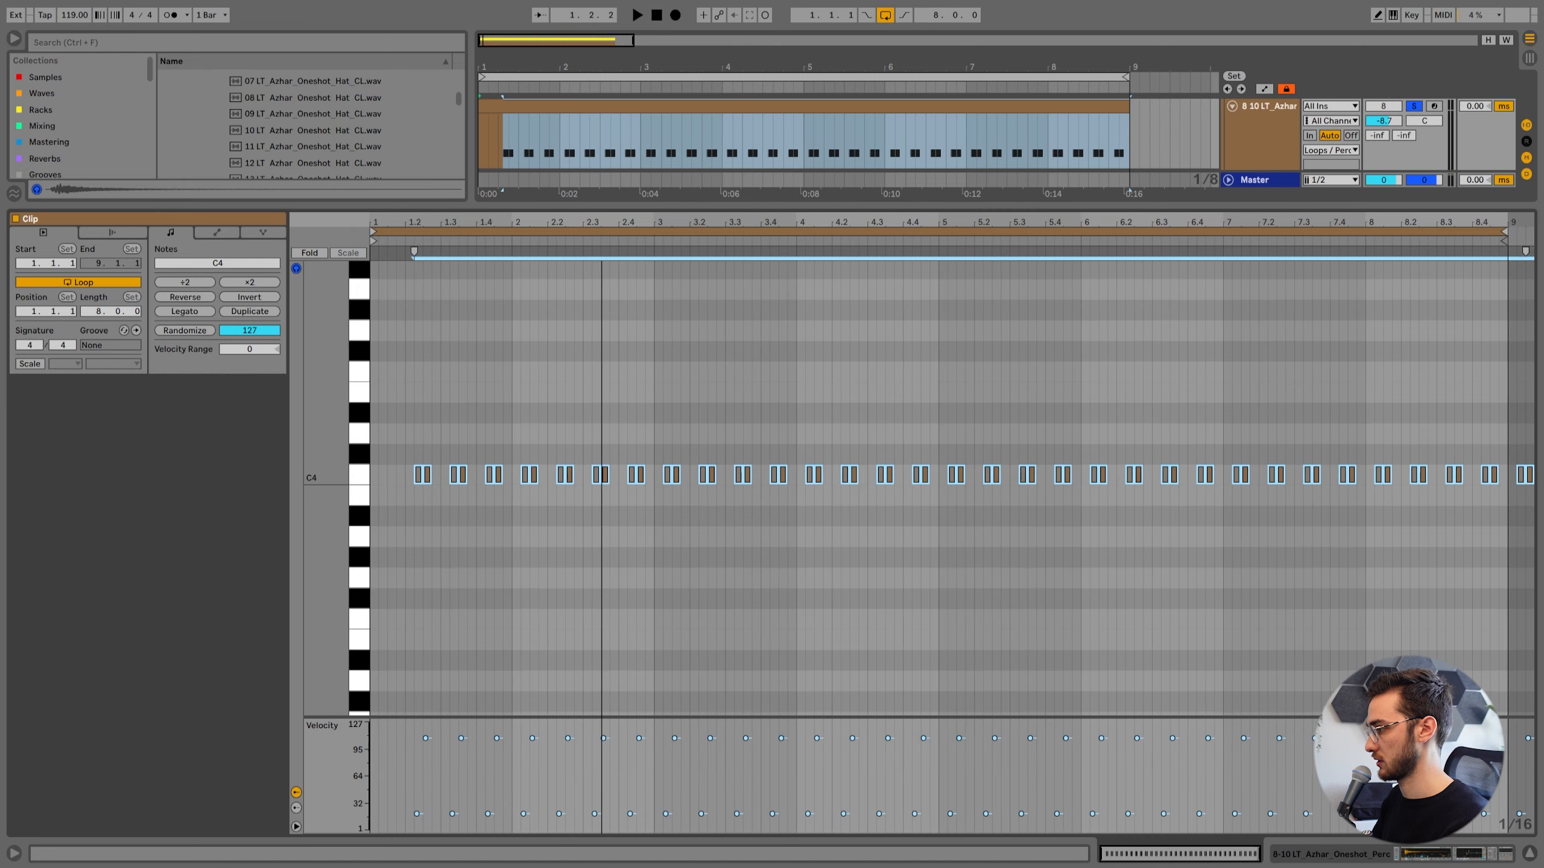
right_click(597, 430)
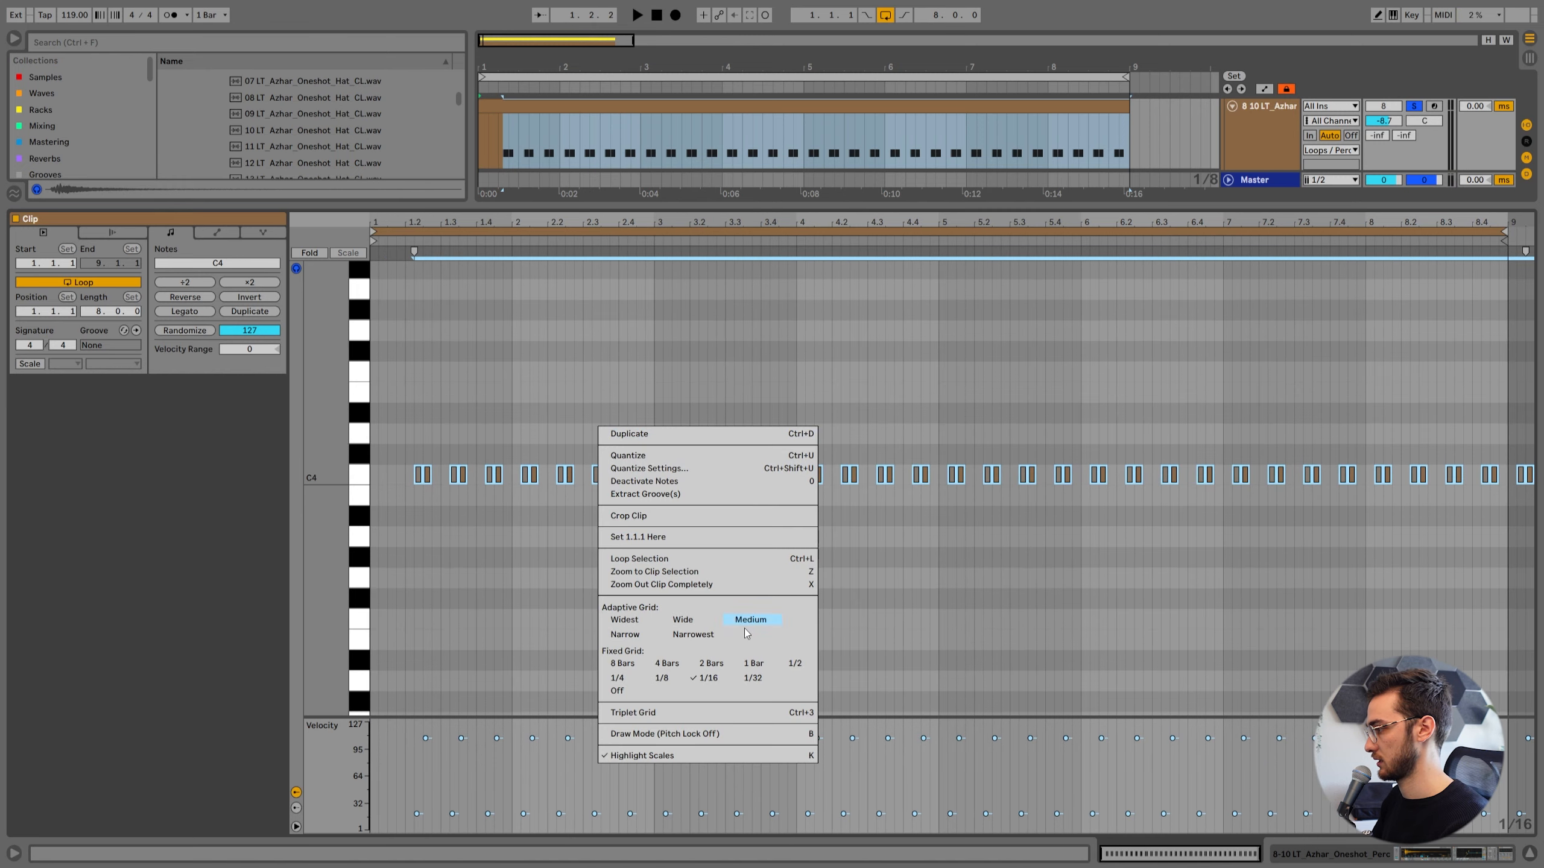
click(540, 393)
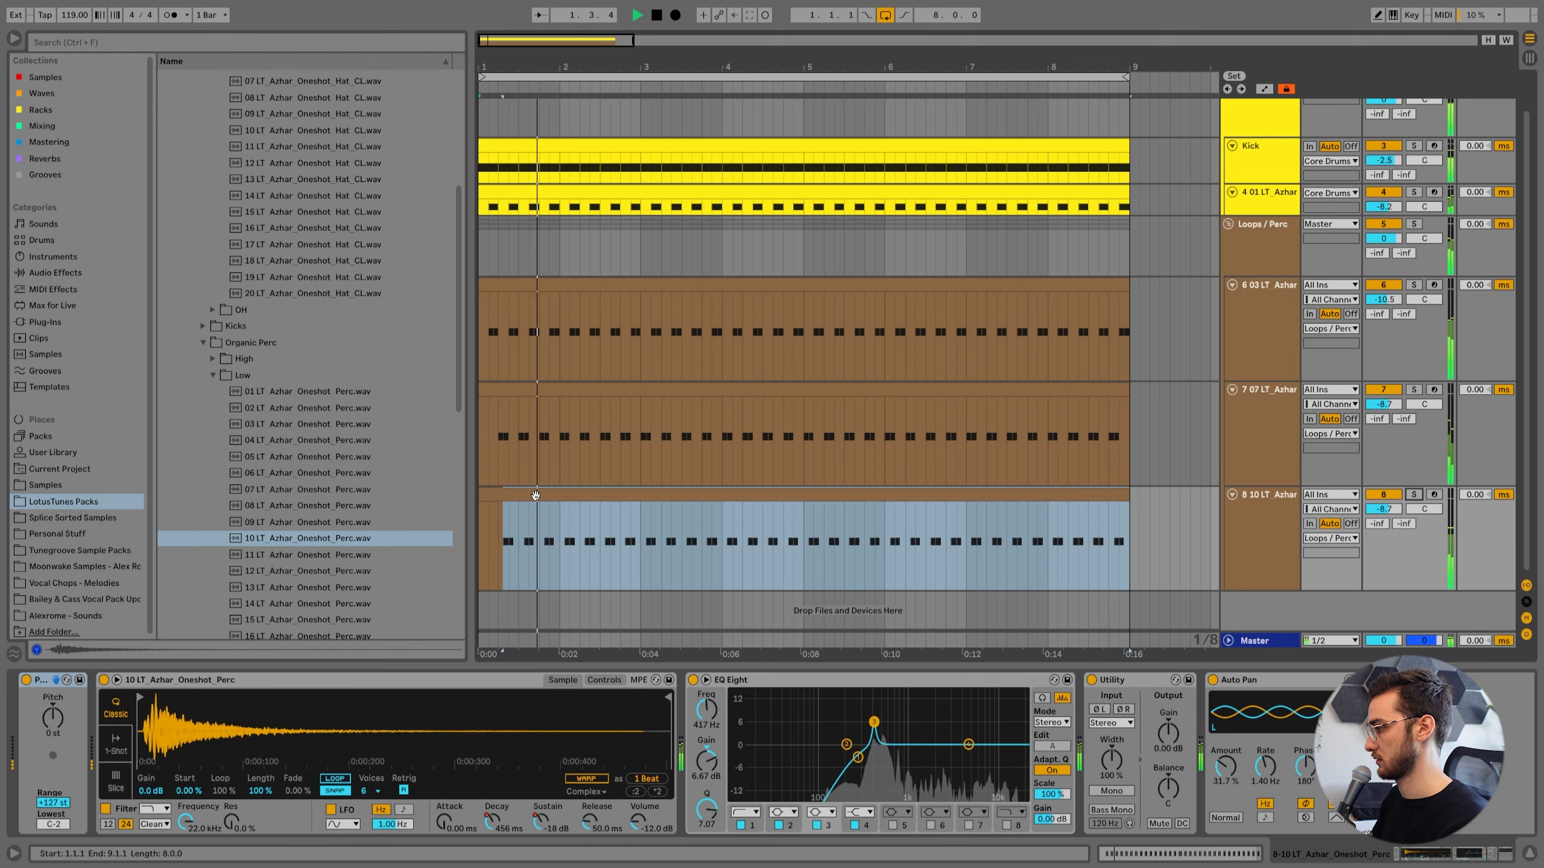
click(539, 494)
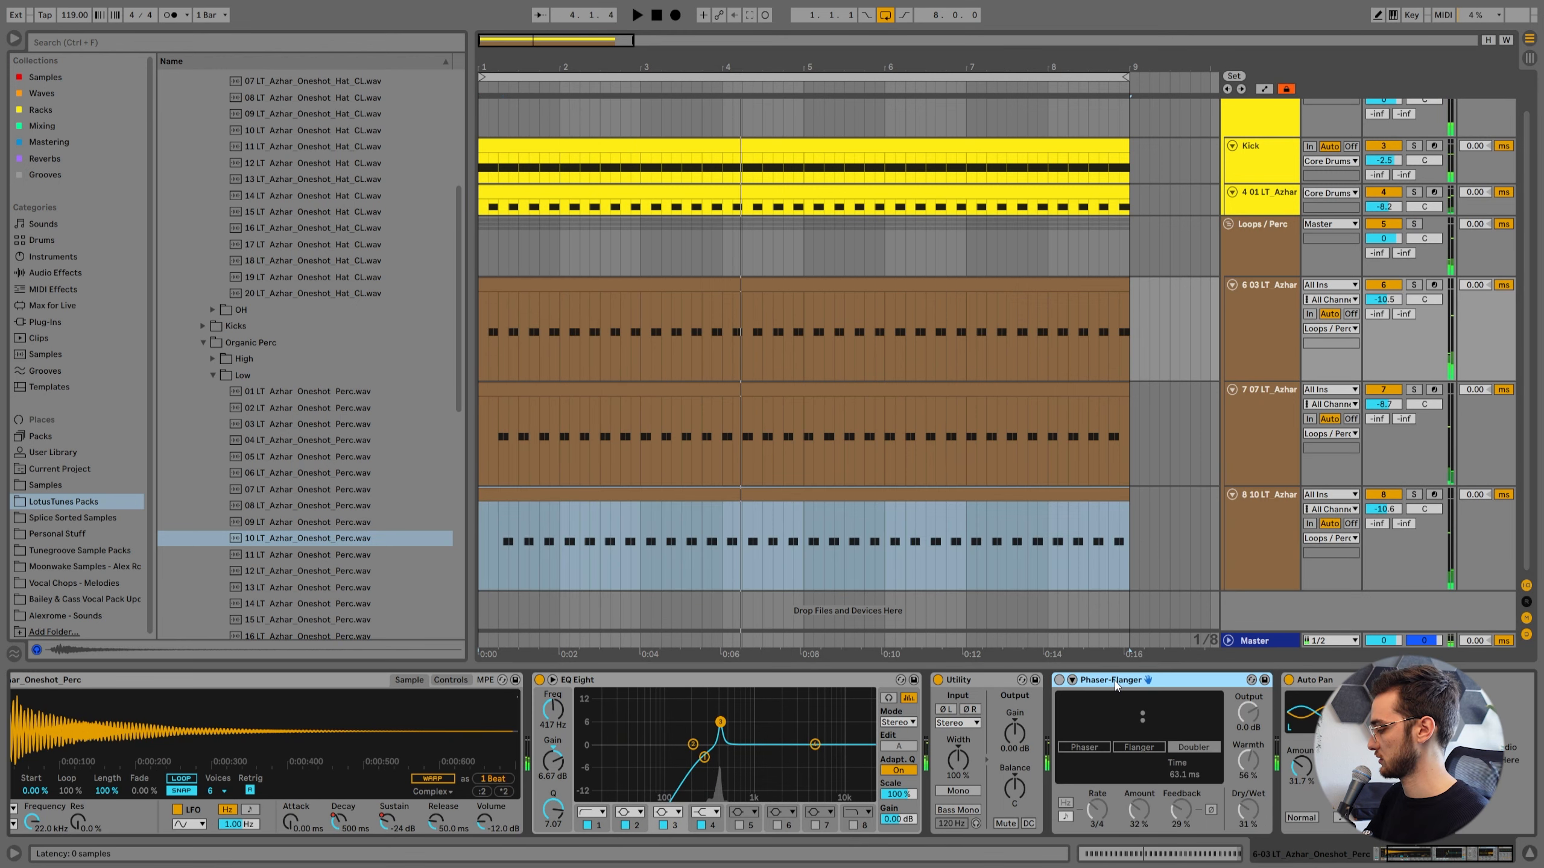
key(Delete)
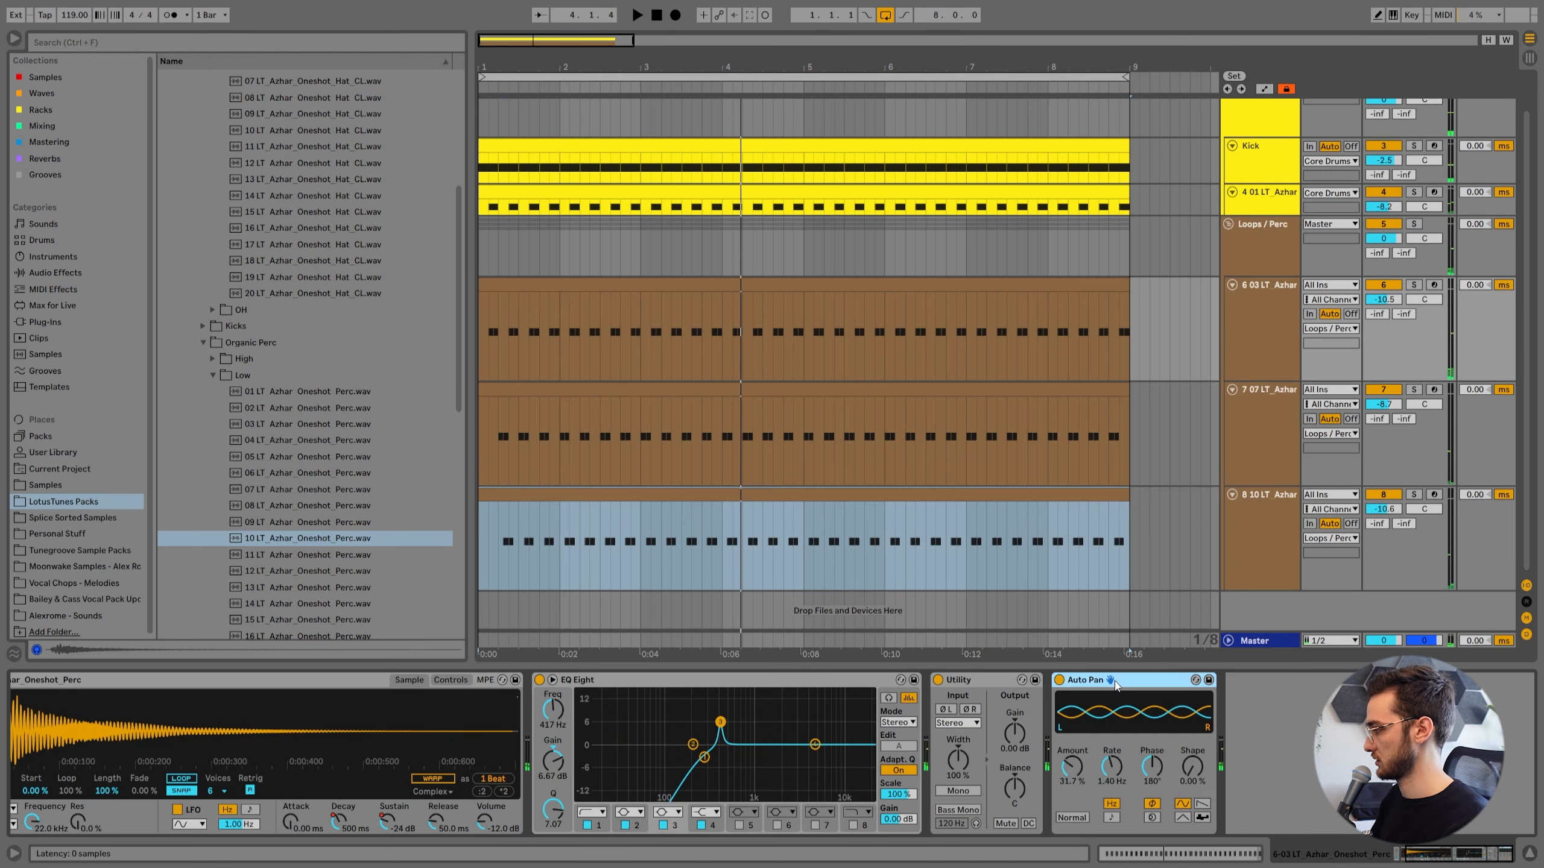
Fit all tracks into the arrangement's height and play back the groove with the three percussion layers.
click(1223, 299)
key(h)
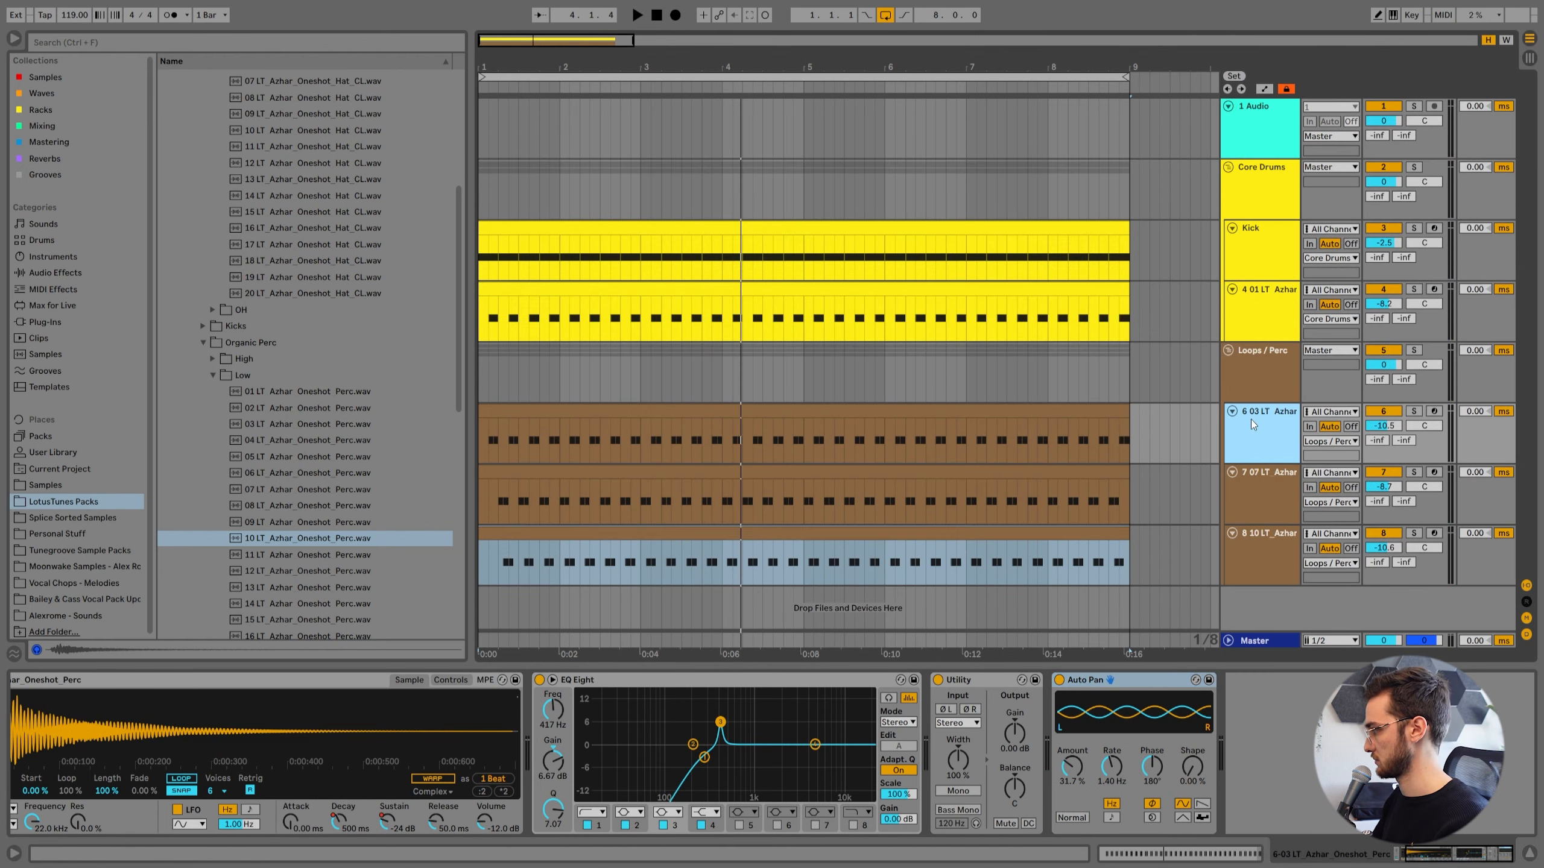
click(758, 409)
key(space)
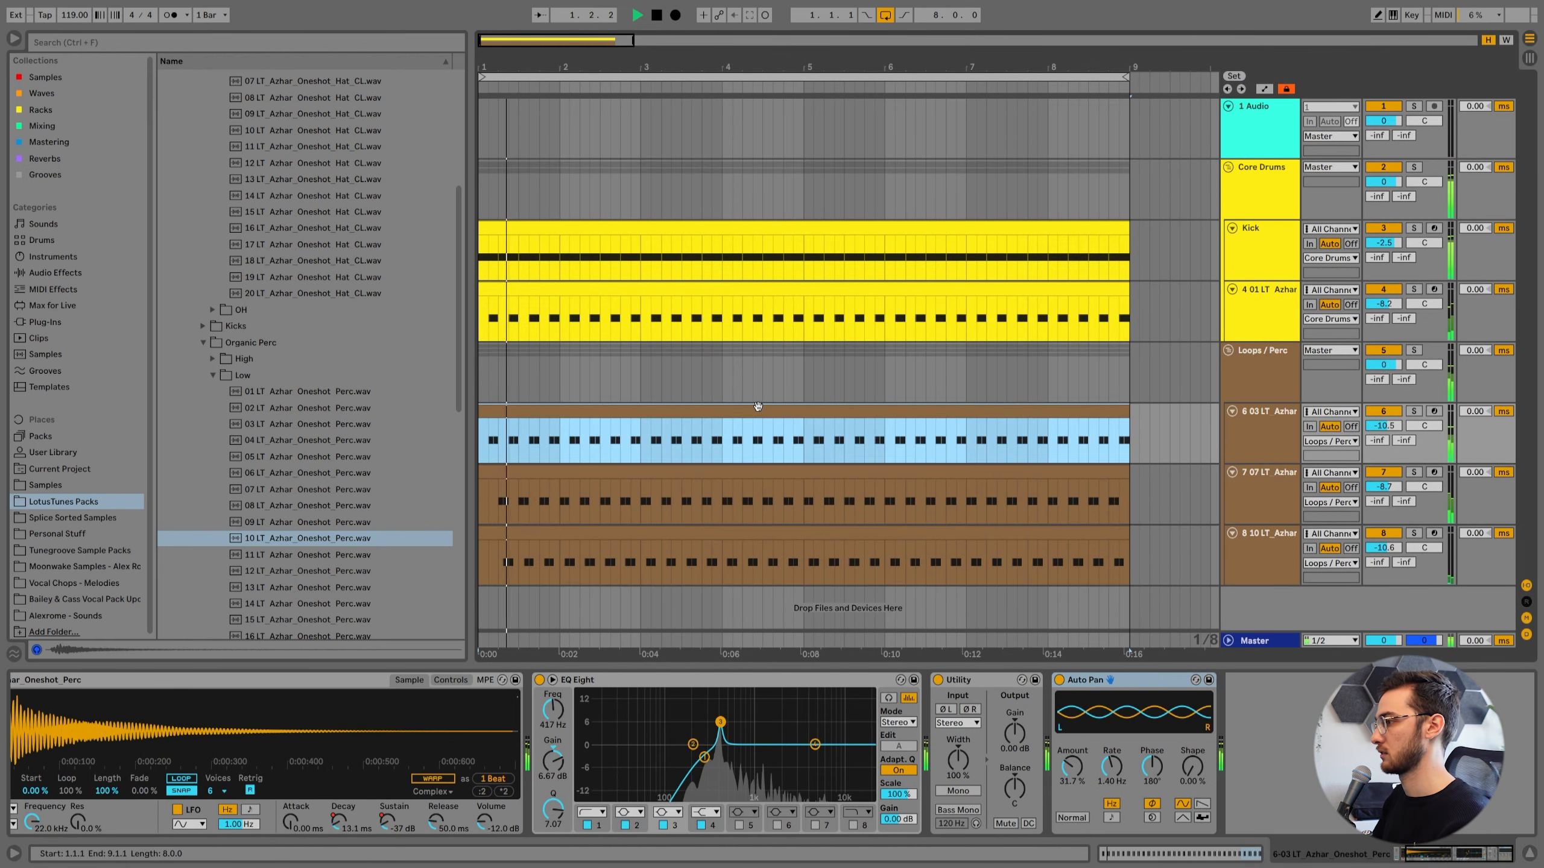
Stop playback and insert a new audio track below the closed-hat track in the Core Drums group.
click(1258, 318)
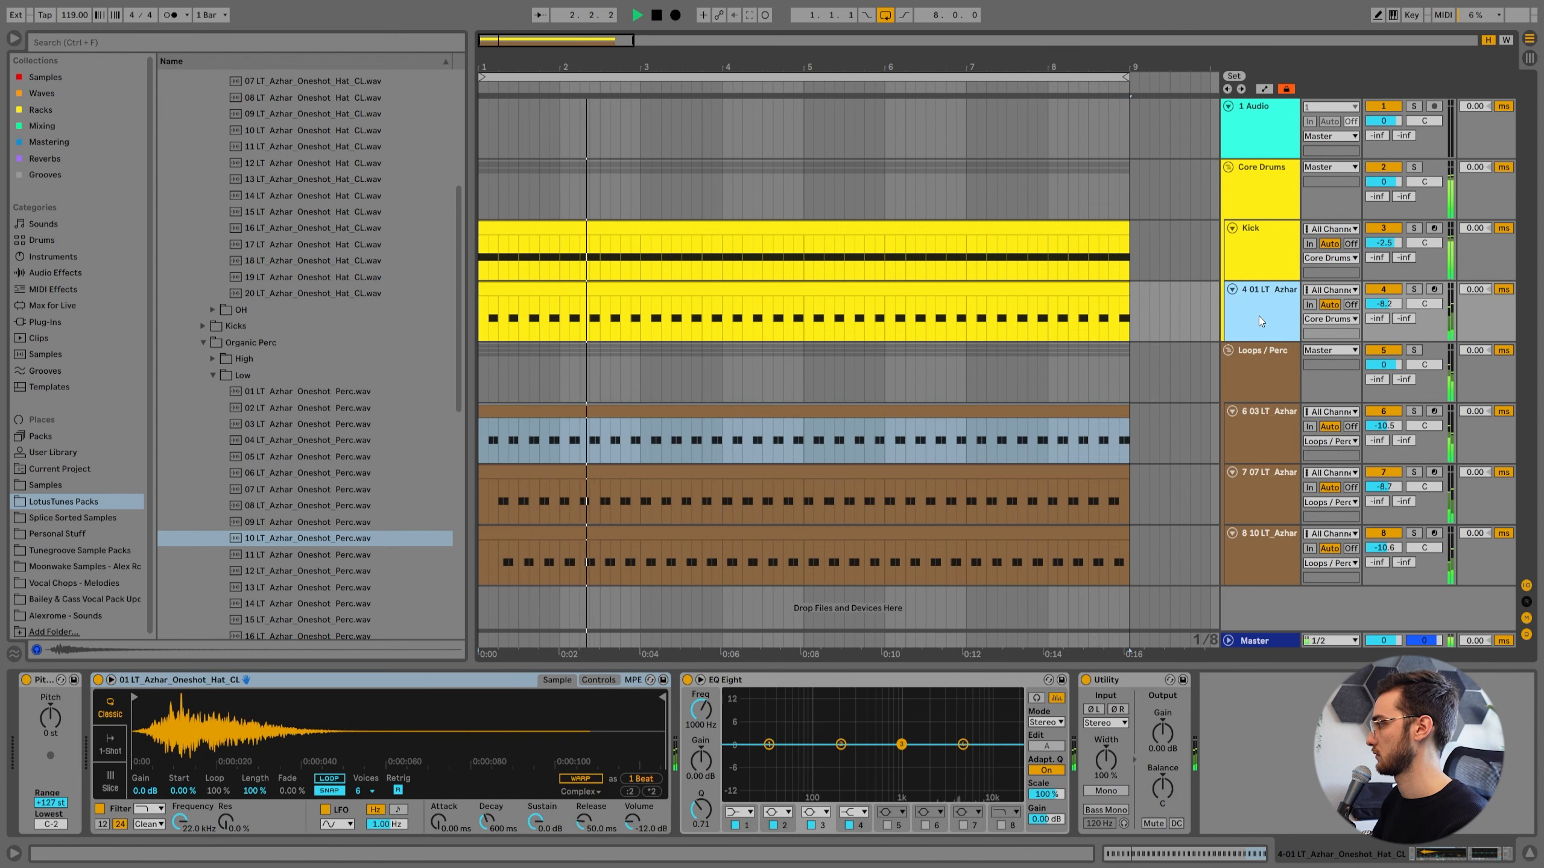
key(space)
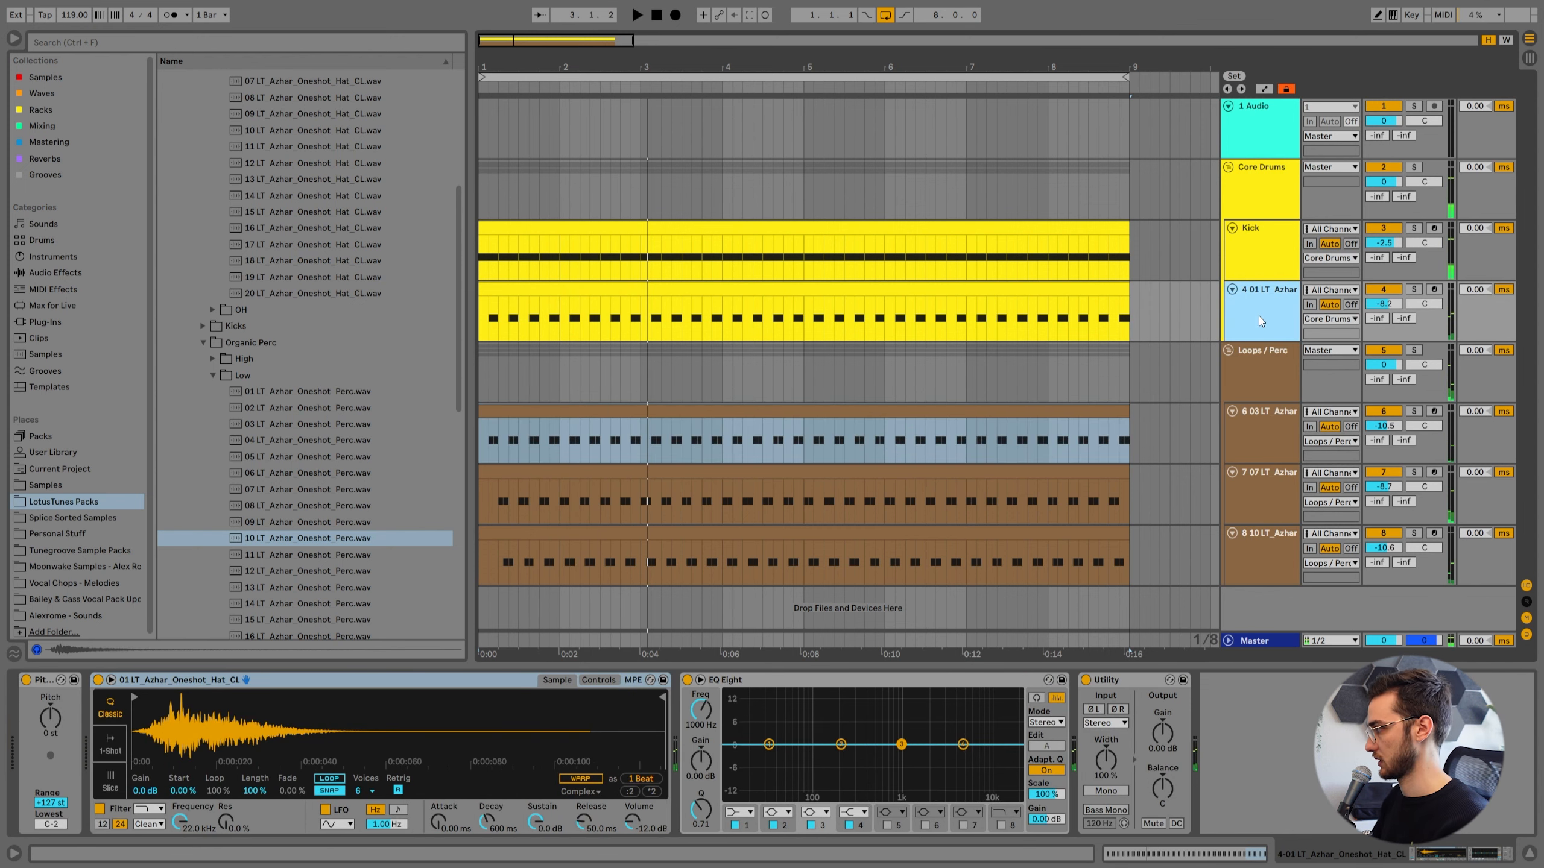
key(ctrl+d)
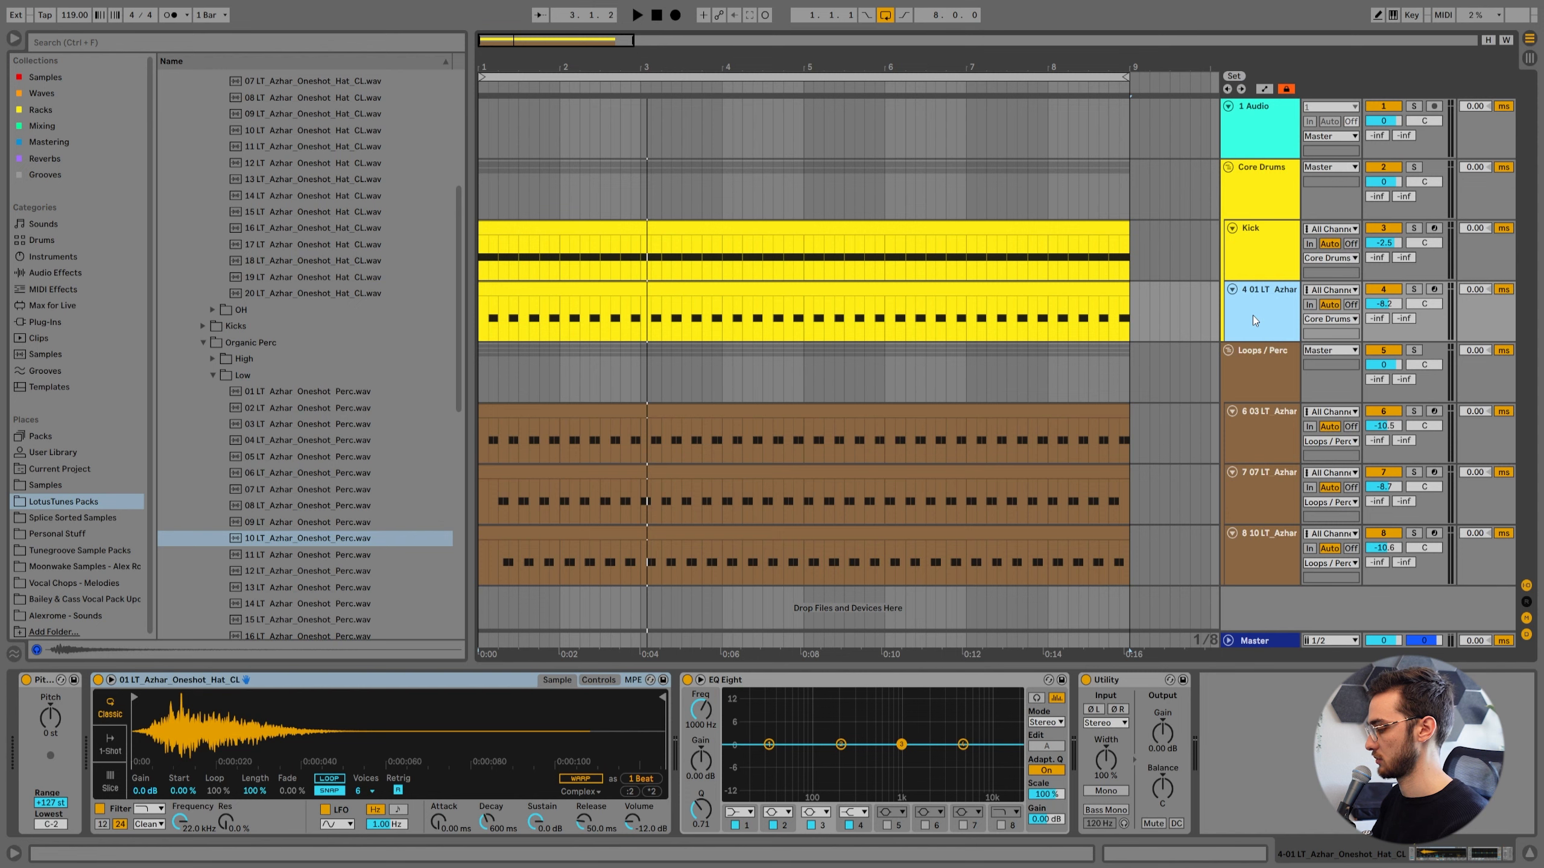
key(ctrl+t)
click(1233, 351)
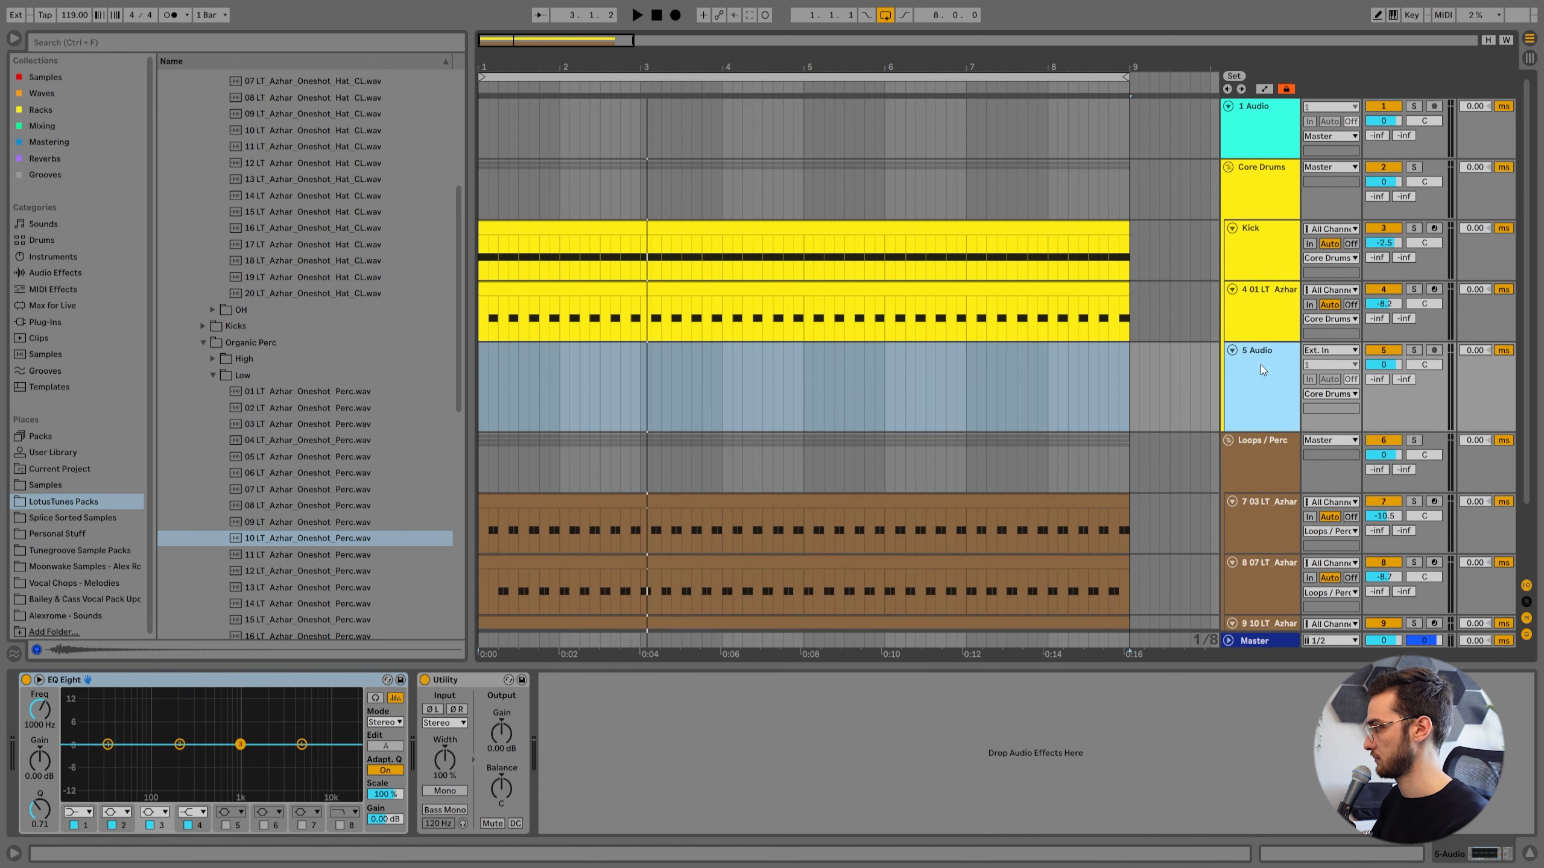
Rename the closed-hat track Hat and the new audio track Clap.
click(1255, 305)
key(ctrl+r)
text(Hat)
key(Return)
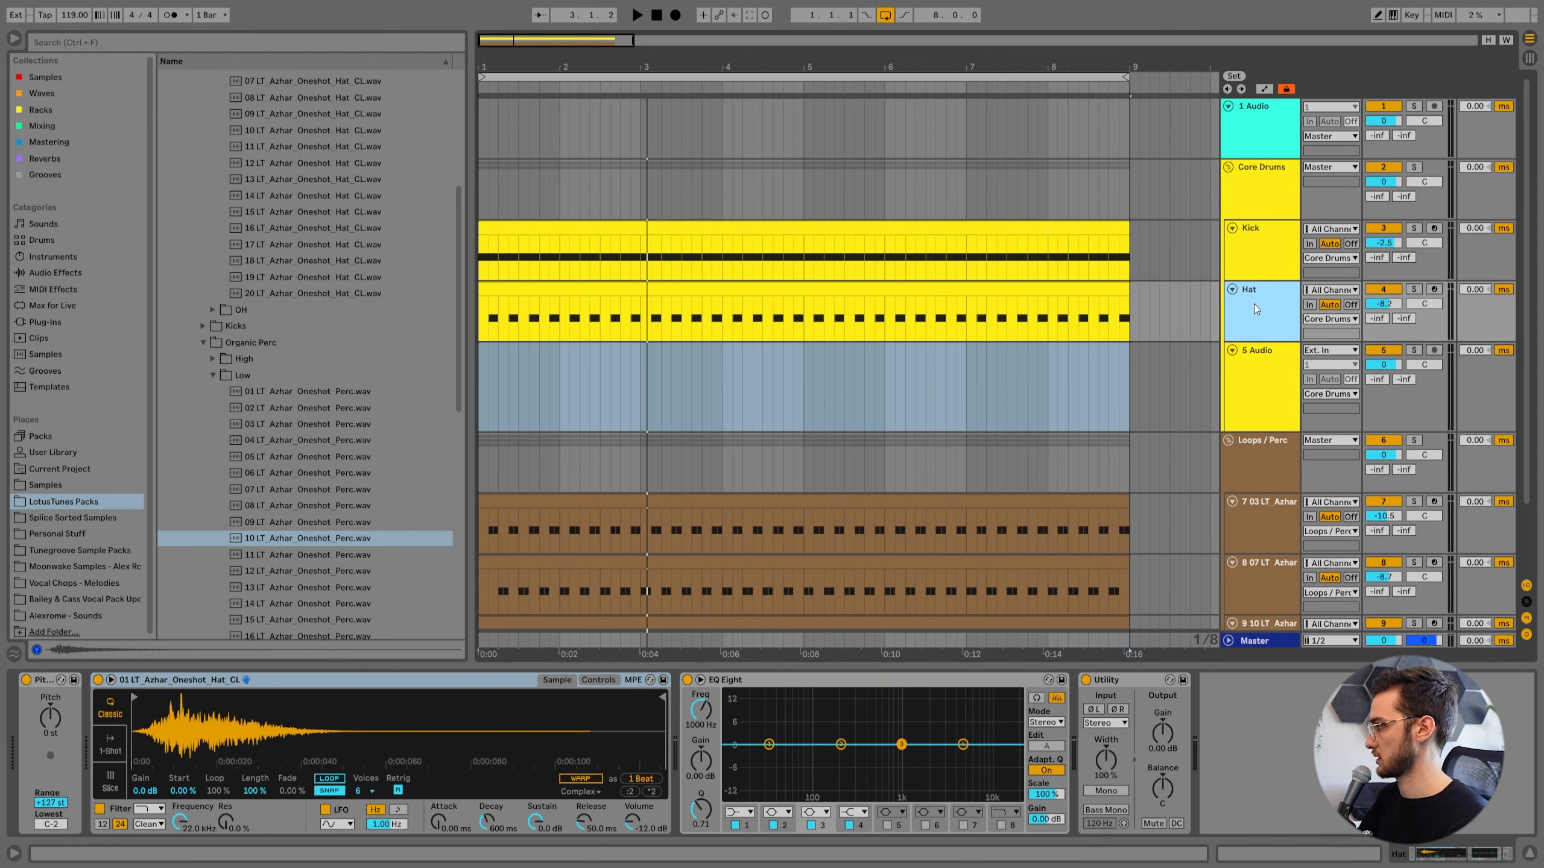
click(1259, 359)
key(ctrl+r)
text(Clap)
key(Return)
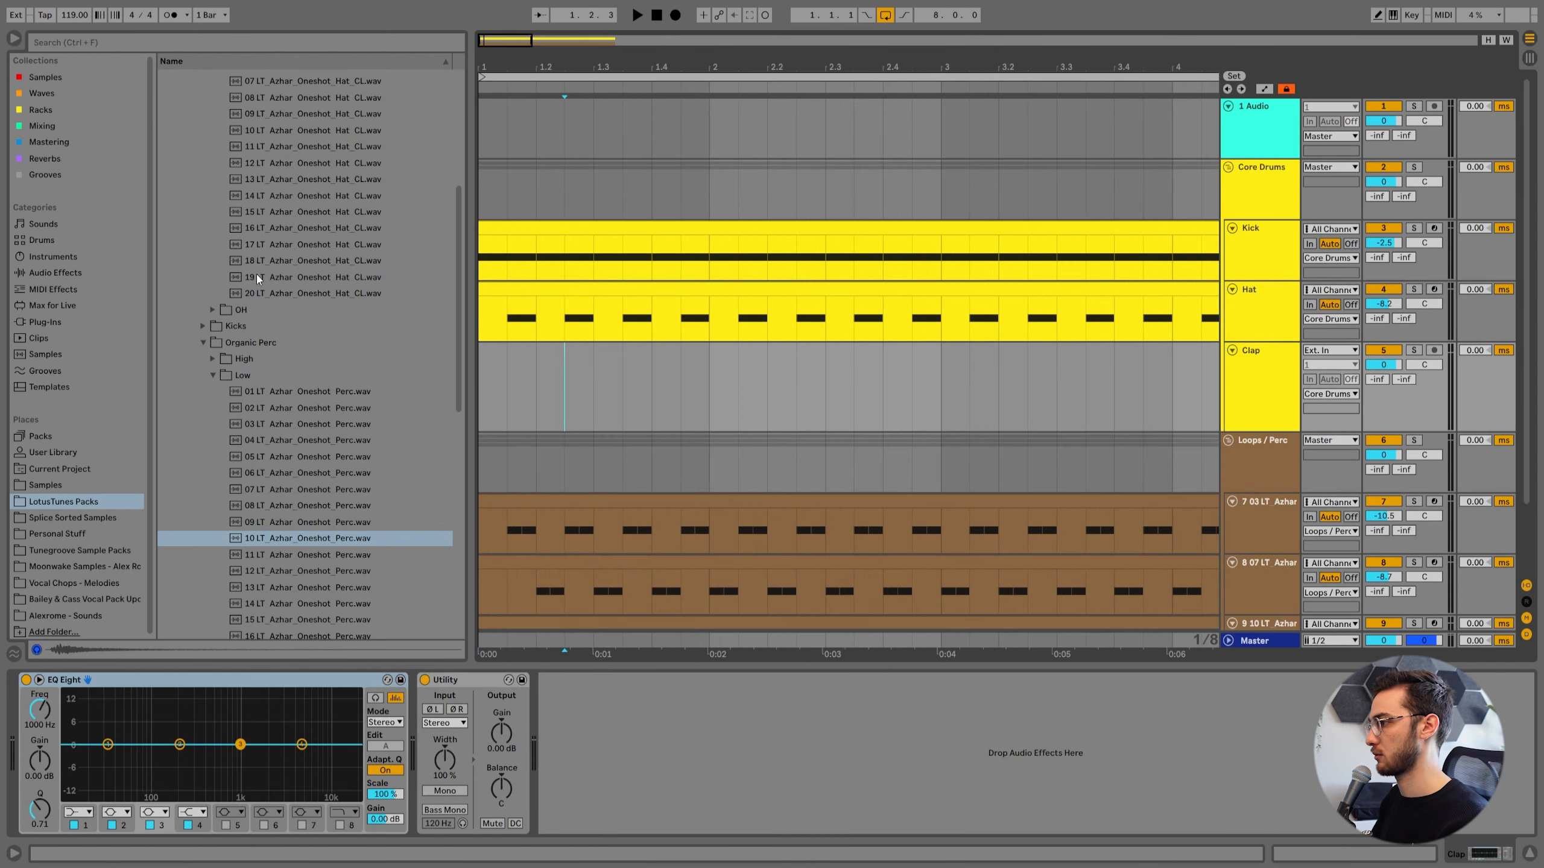
Browse the pack's Claps folder and place 21 LT_Azhar_Clap.wav on the Clap track at 1.2.3.
scroll(256, 273, up, 5)
click(213, 190)
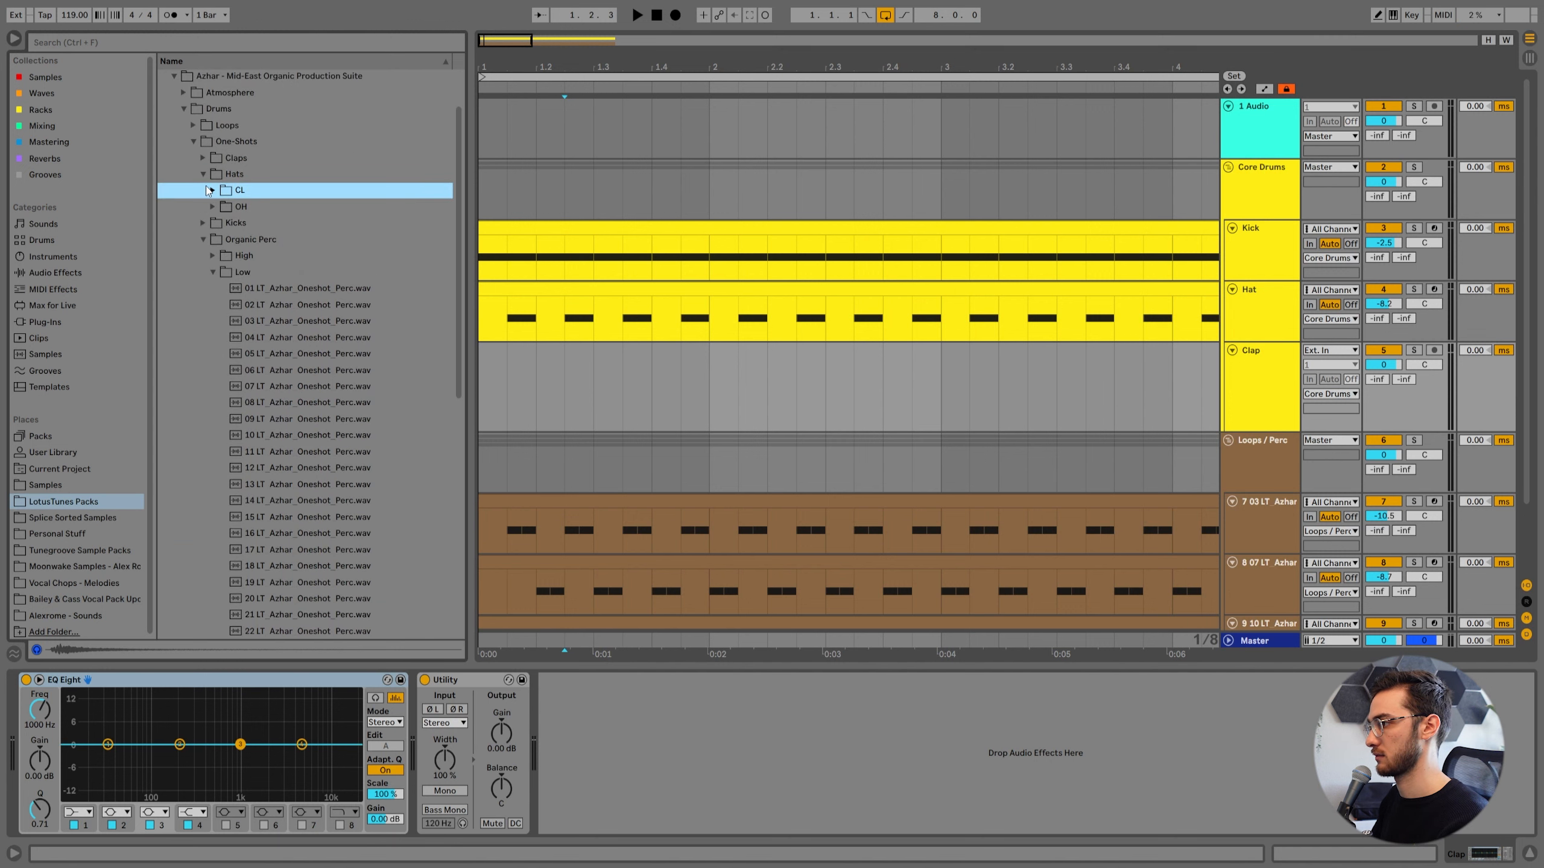
click(204, 160)
click(263, 259)
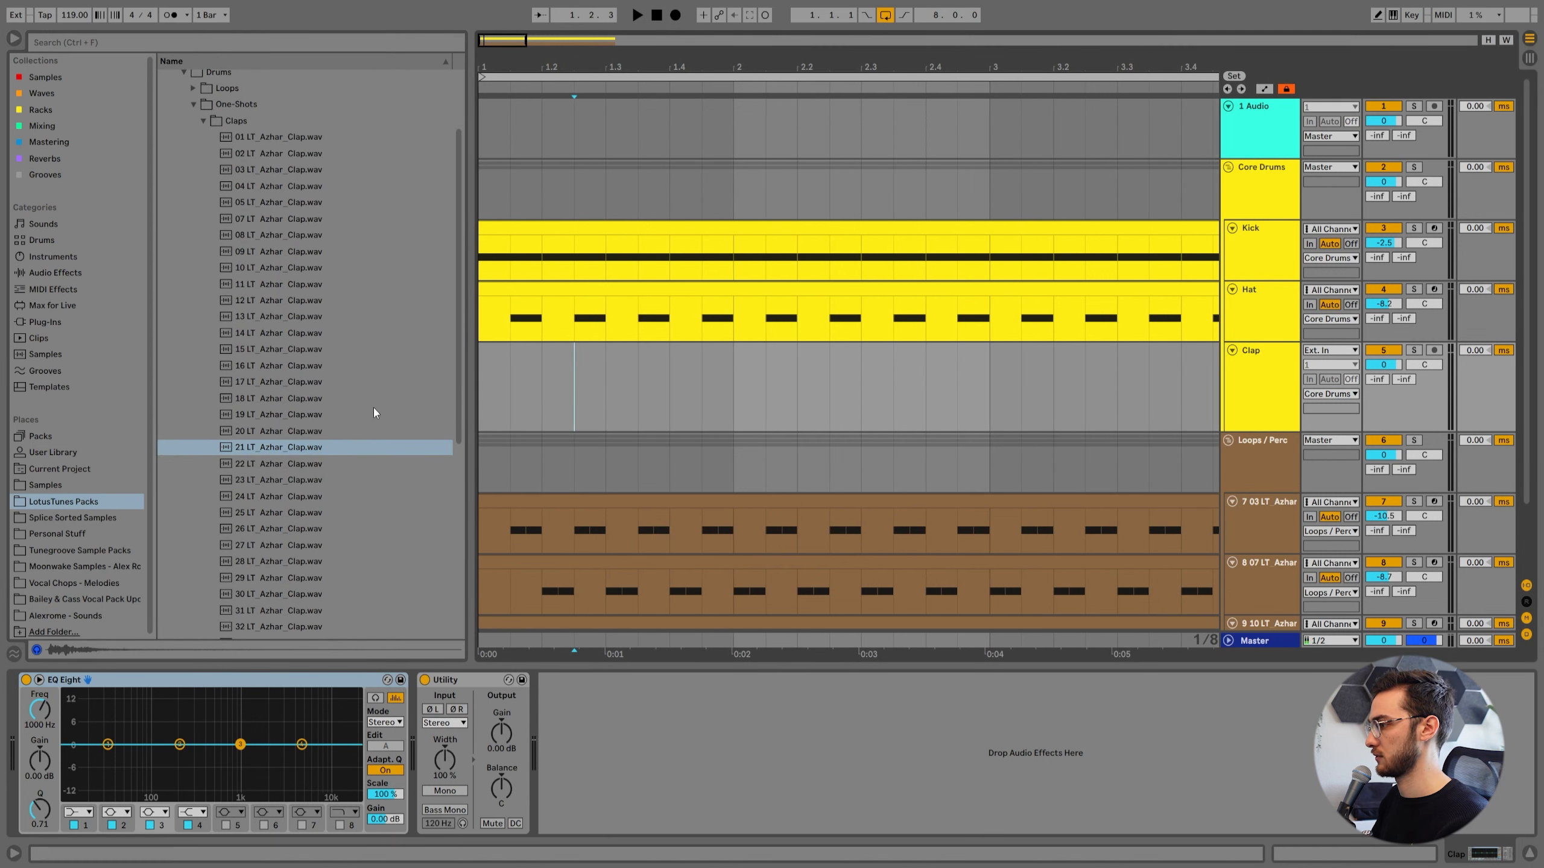
drag(258, 447, 584, 389)
With a 1/16 grid, move the clap clip to beat 1.2 and lower the Clap track's volume to -7.2 dB.
right_click(498, 368)
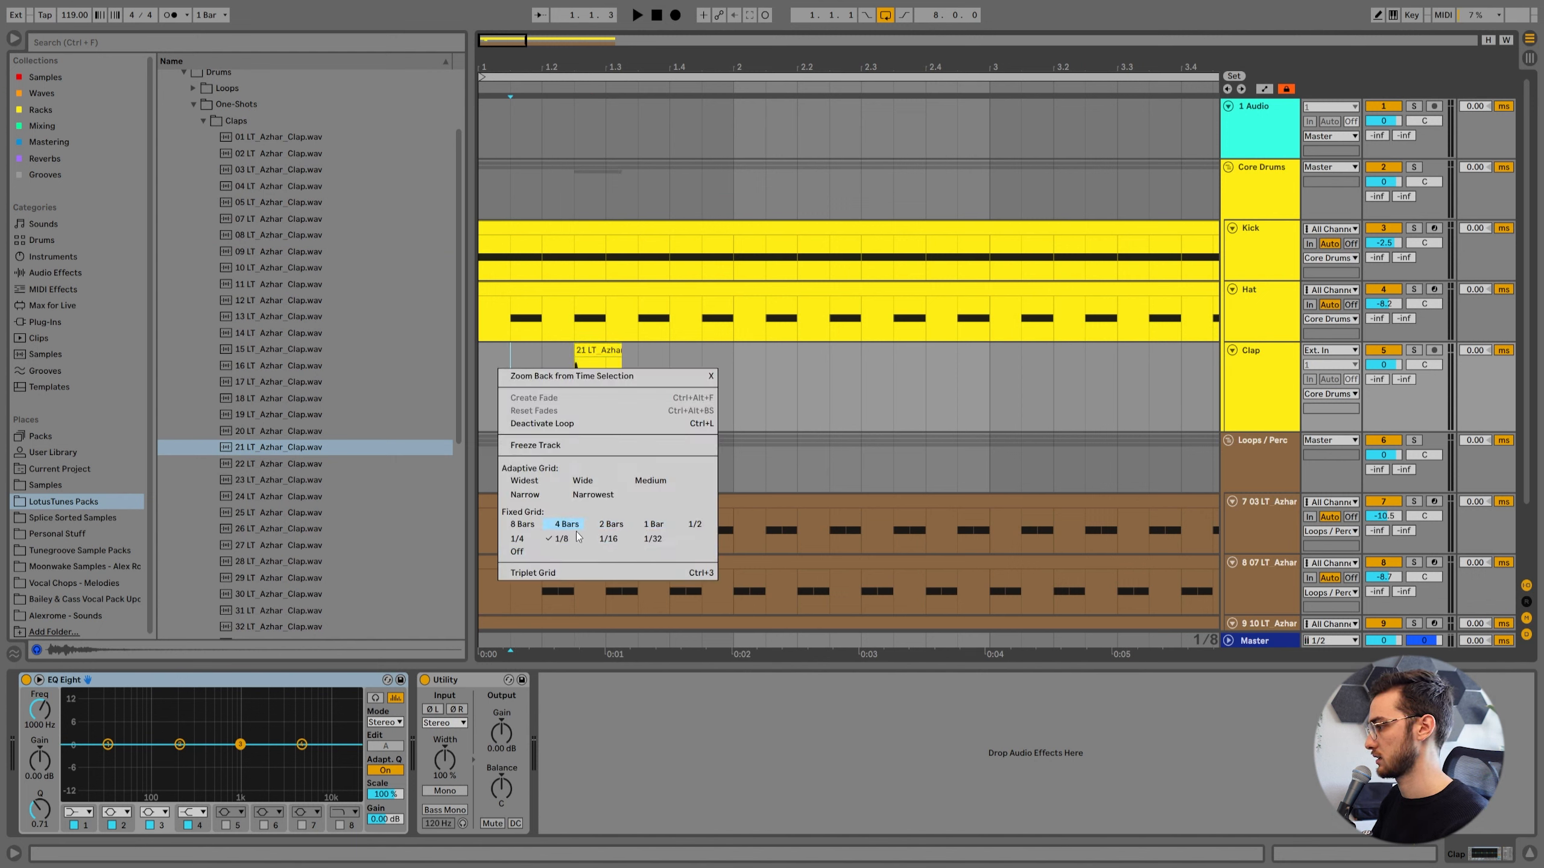
click(612, 540)
drag(1383, 365, 1383, 369)
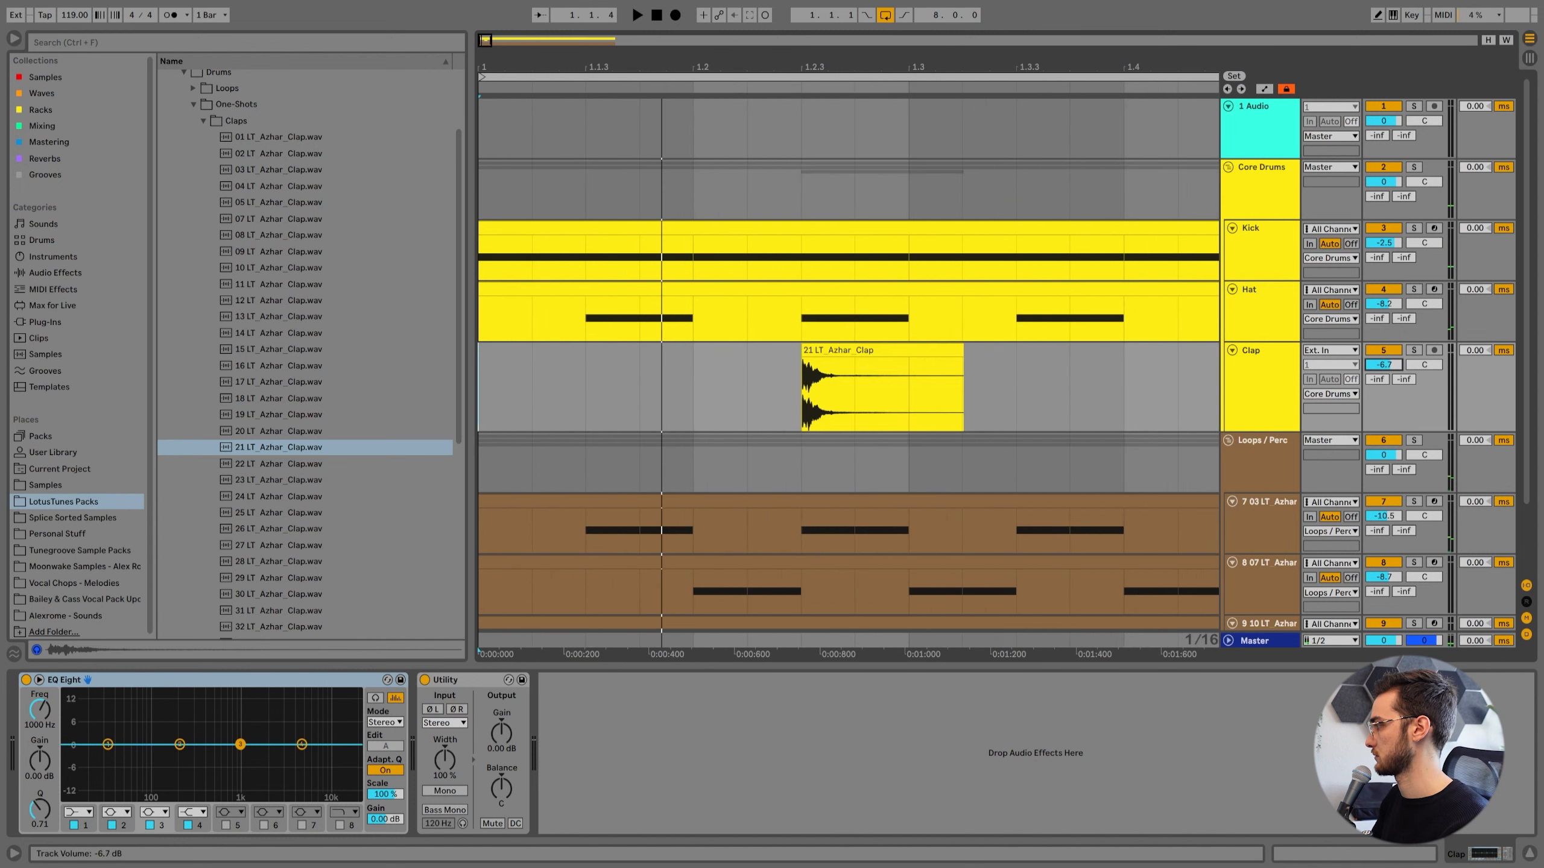
drag(835, 66, 631, 60)
key(space)
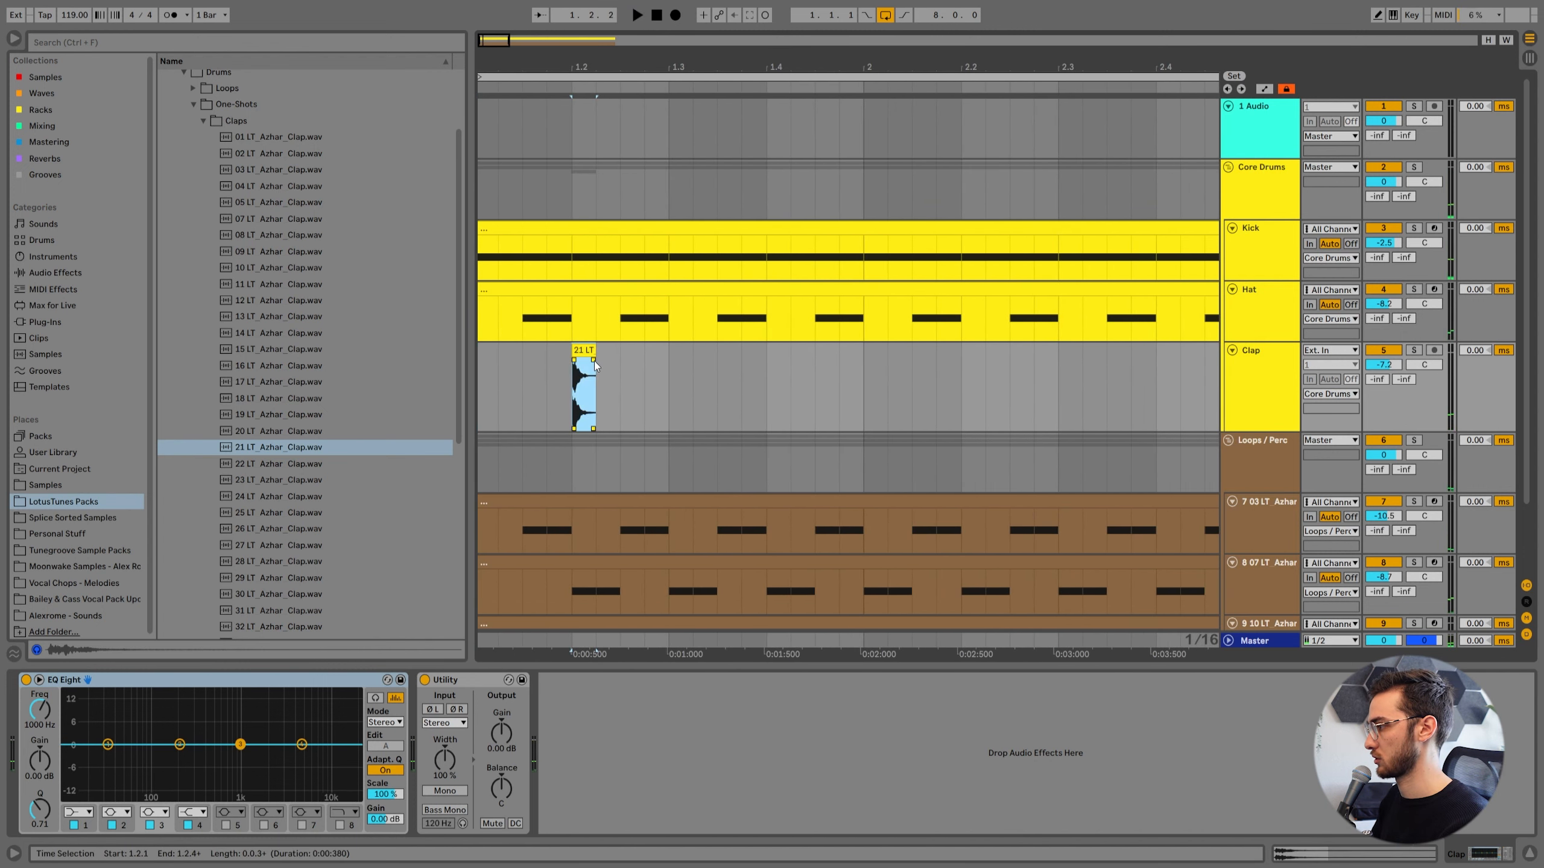
Trim the clap clip to end at 1.2.2, add a fade-out, and nudge its start slightly ahead of beat 1.2.
drag(574, 66, 652, 274)
click(655, 349)
click(661, 353)
mouse_move(655, 360)
mouse_down()
mouse_move(555, 362)
mouse_move(620, 369)
mouse_move(649, 352)
mouse_up()
right_click(909, 389)
click(890, 370)
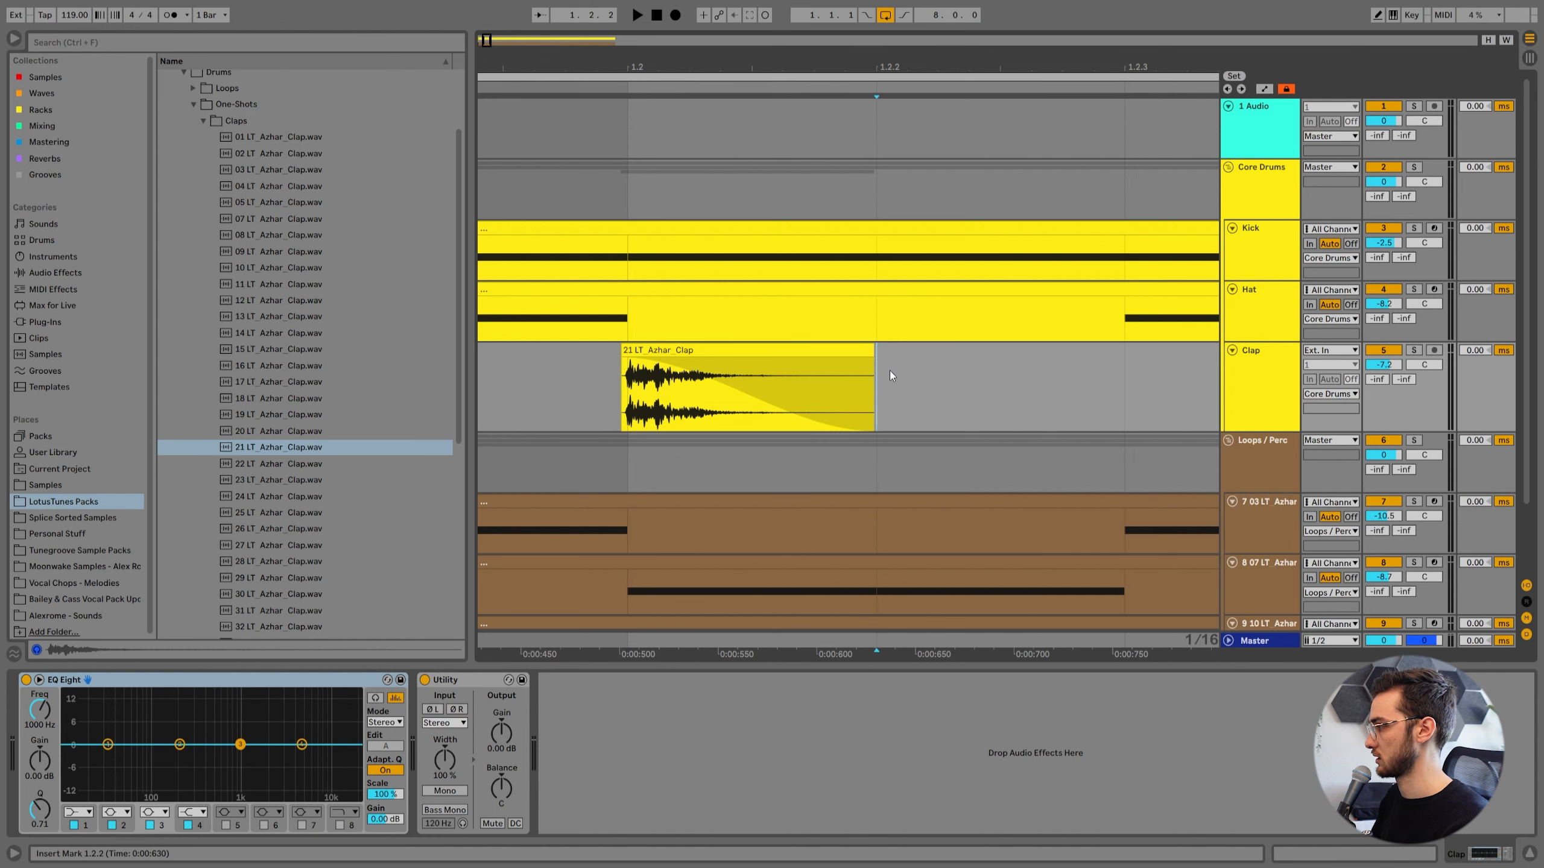
click(664, 351)
drag(663, 349, 658, 350)
Play the groove repeatedly from the first bar to check the clap's timing against the kick and percussion.
scroll(523, 321, down, 8)
click(485, 367)
key(space)
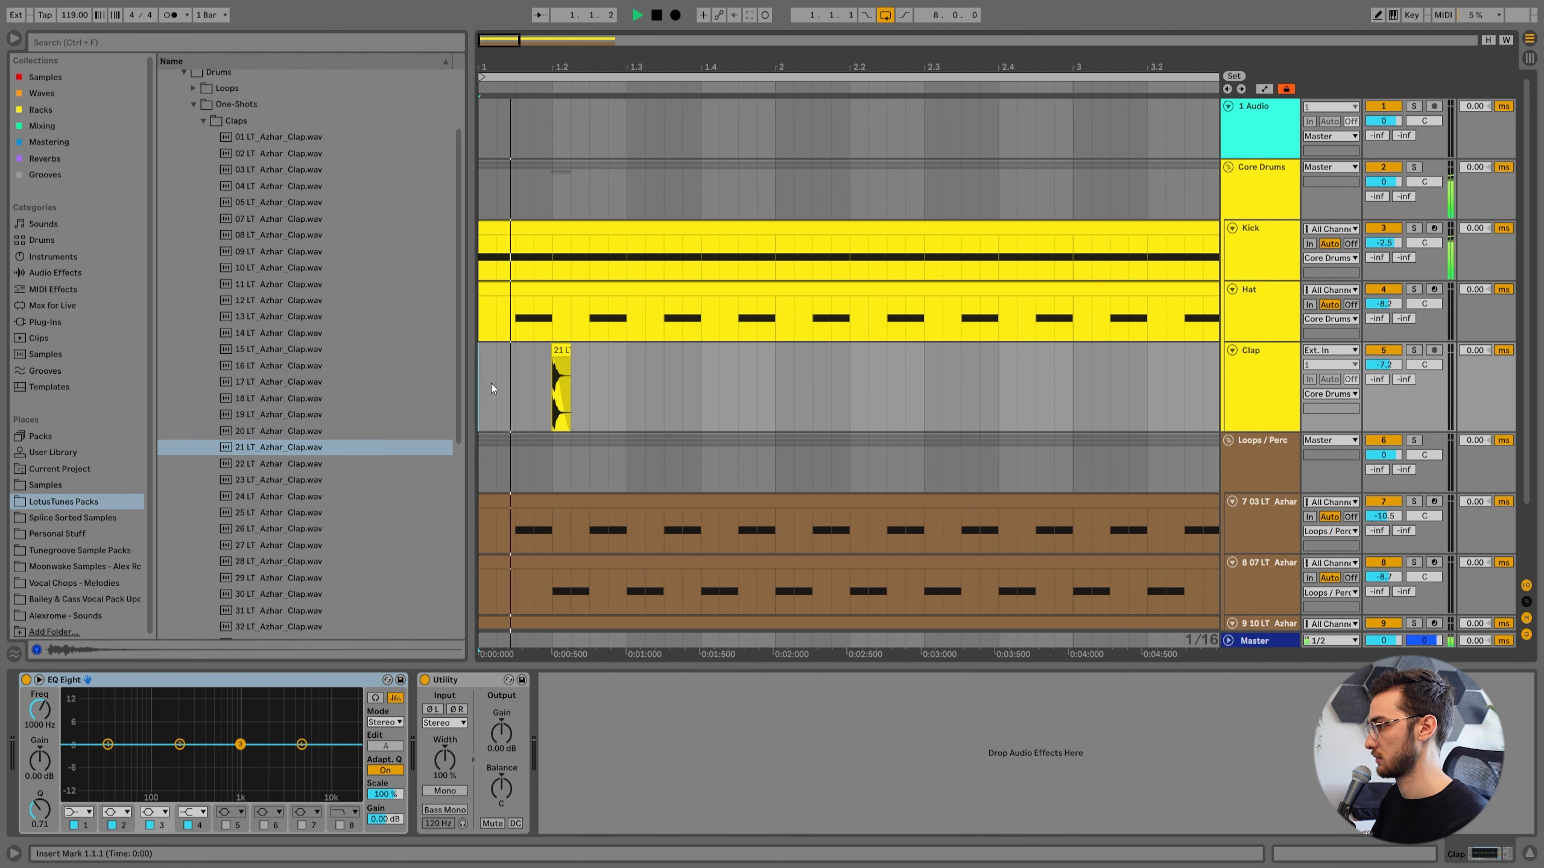
click(577, 352)
key(space)
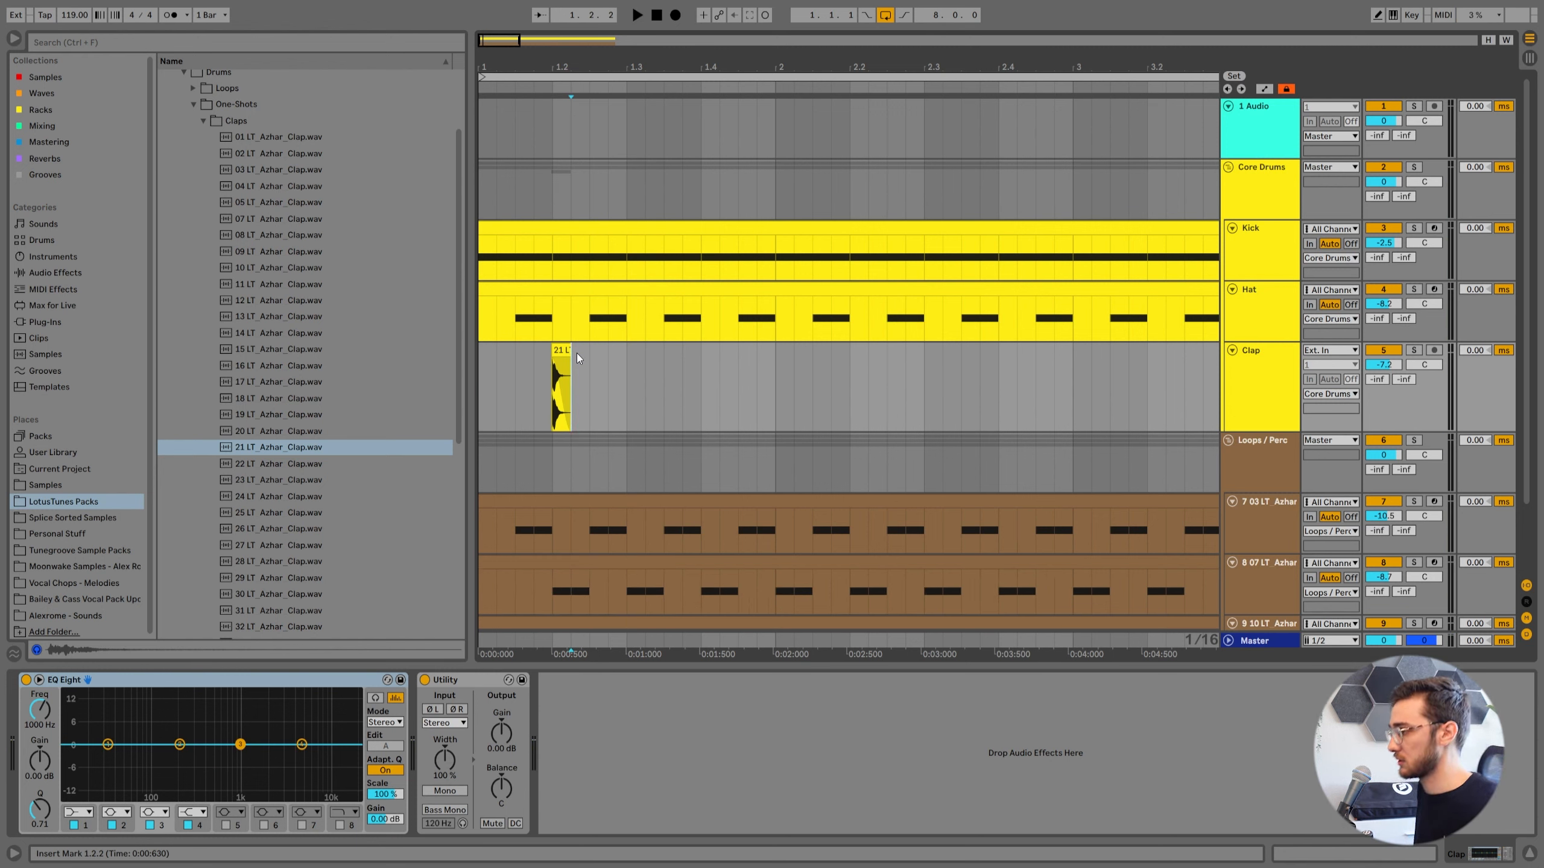
key(space)
click(559, 392)
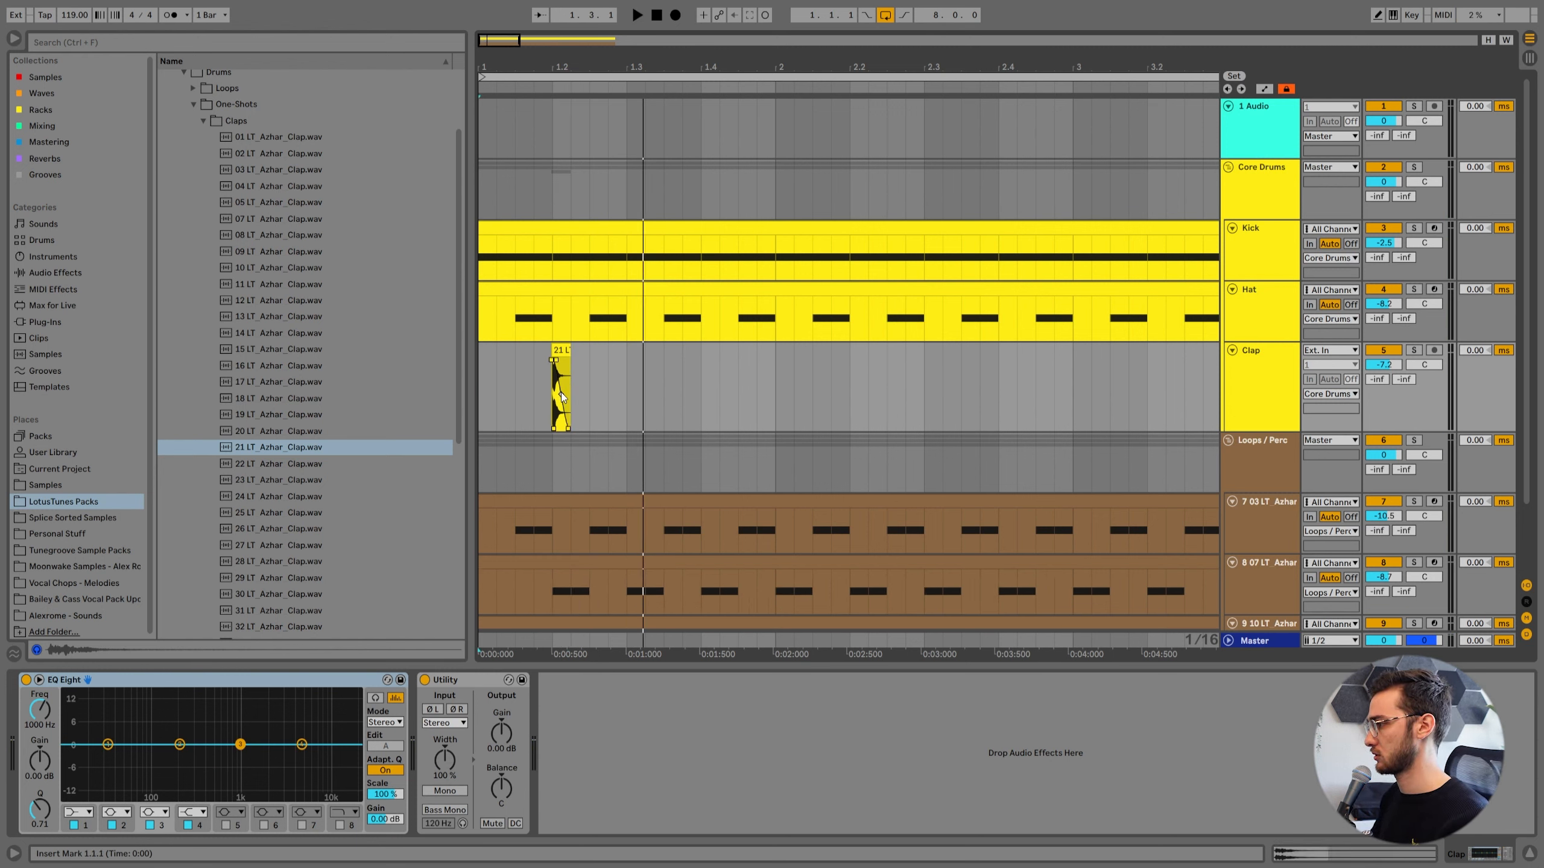
click(529, 74)
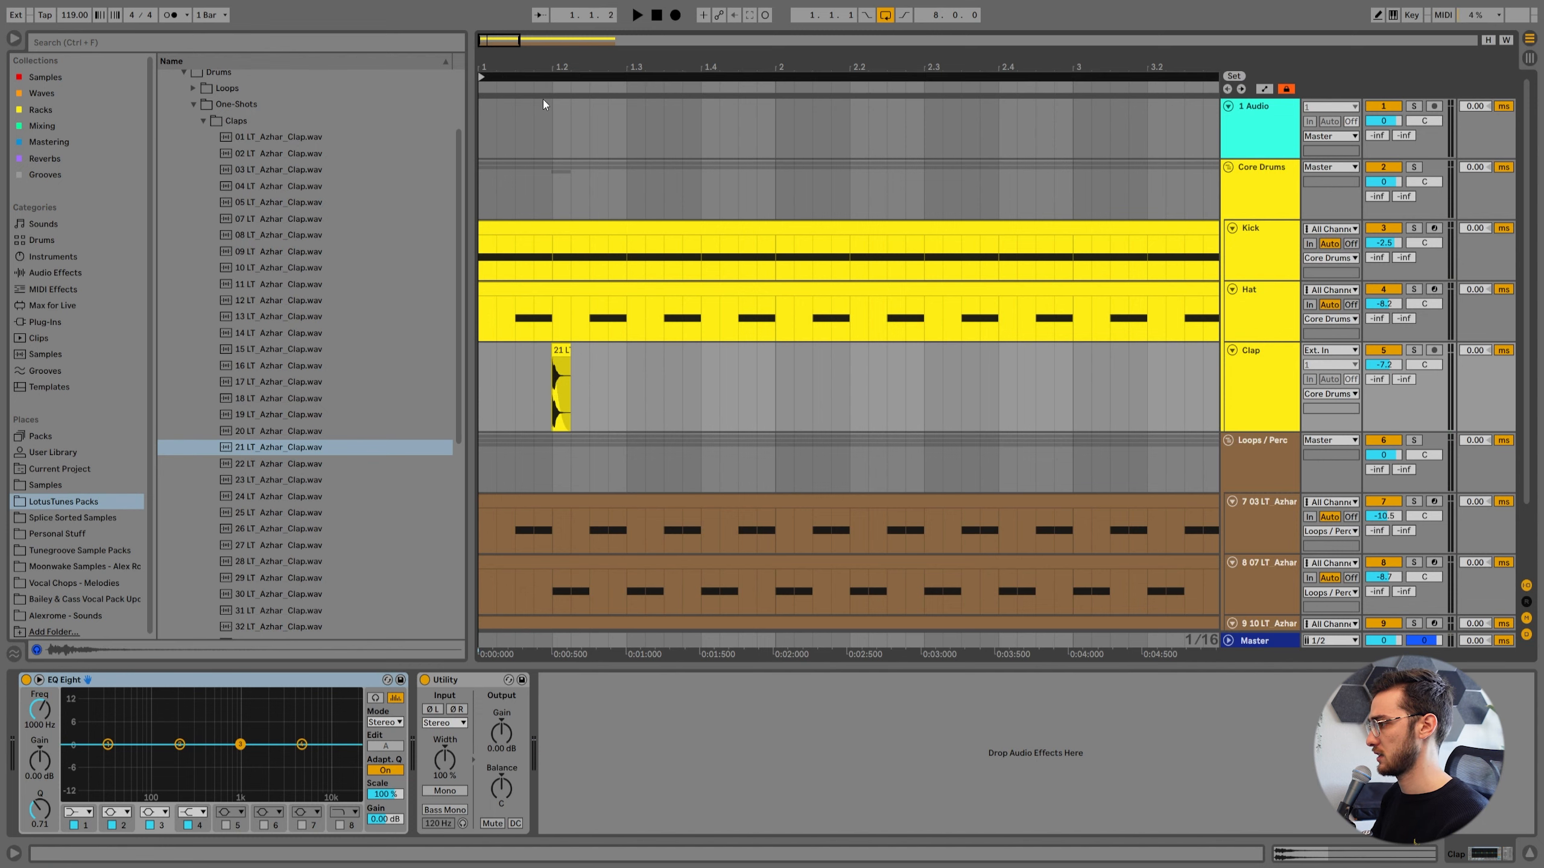
key(space)
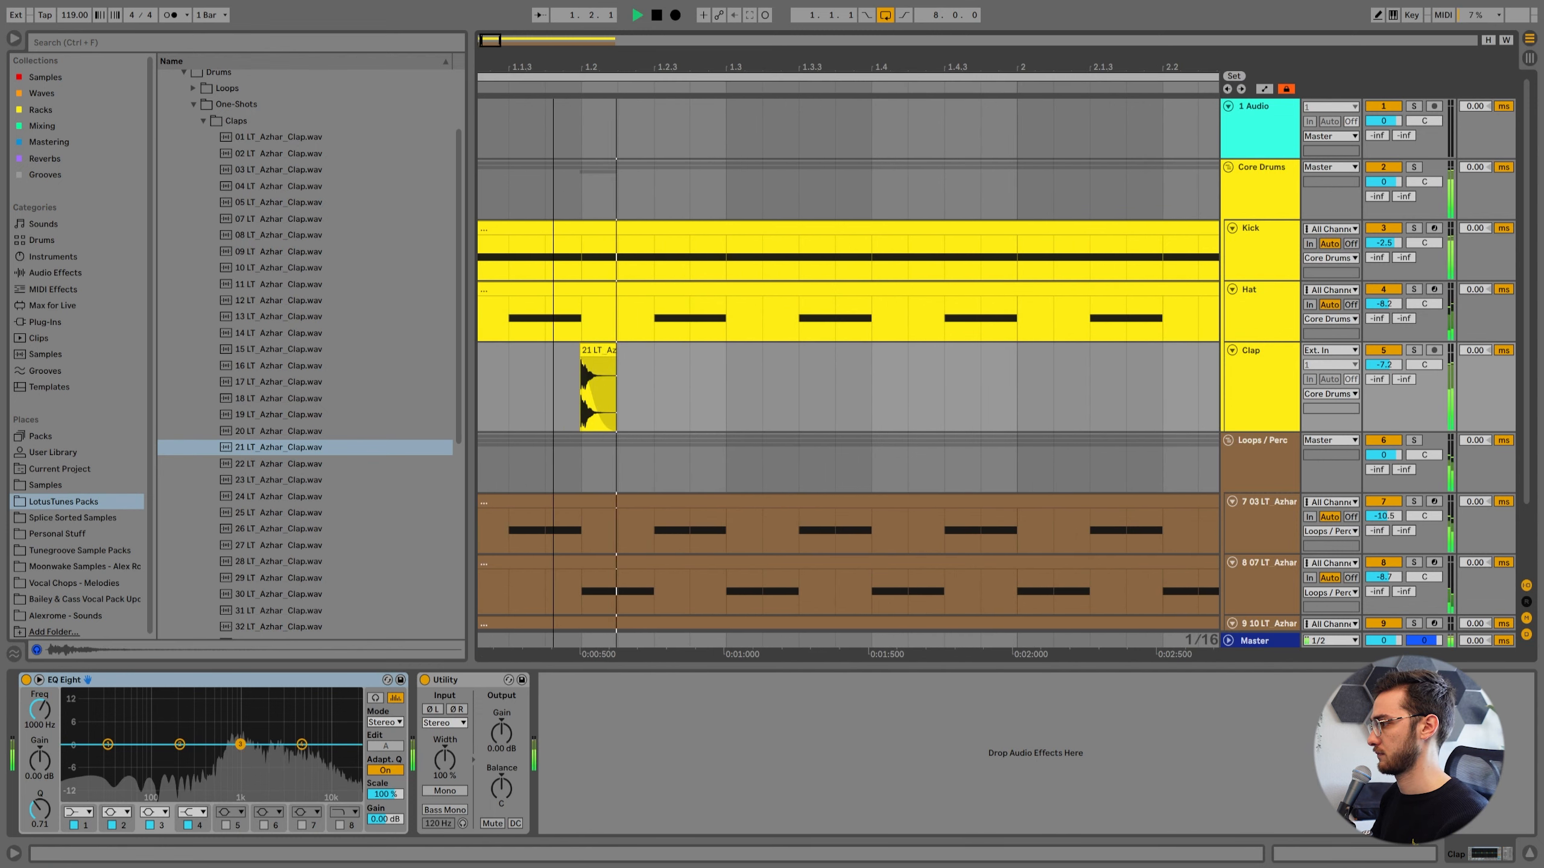
scroll(651, 415, down, 3)
key(space)
Duplicate the Clap track's first two beats to add a clap around beat 1.4, and play the bar.
drag(651, 415, 435, 373)
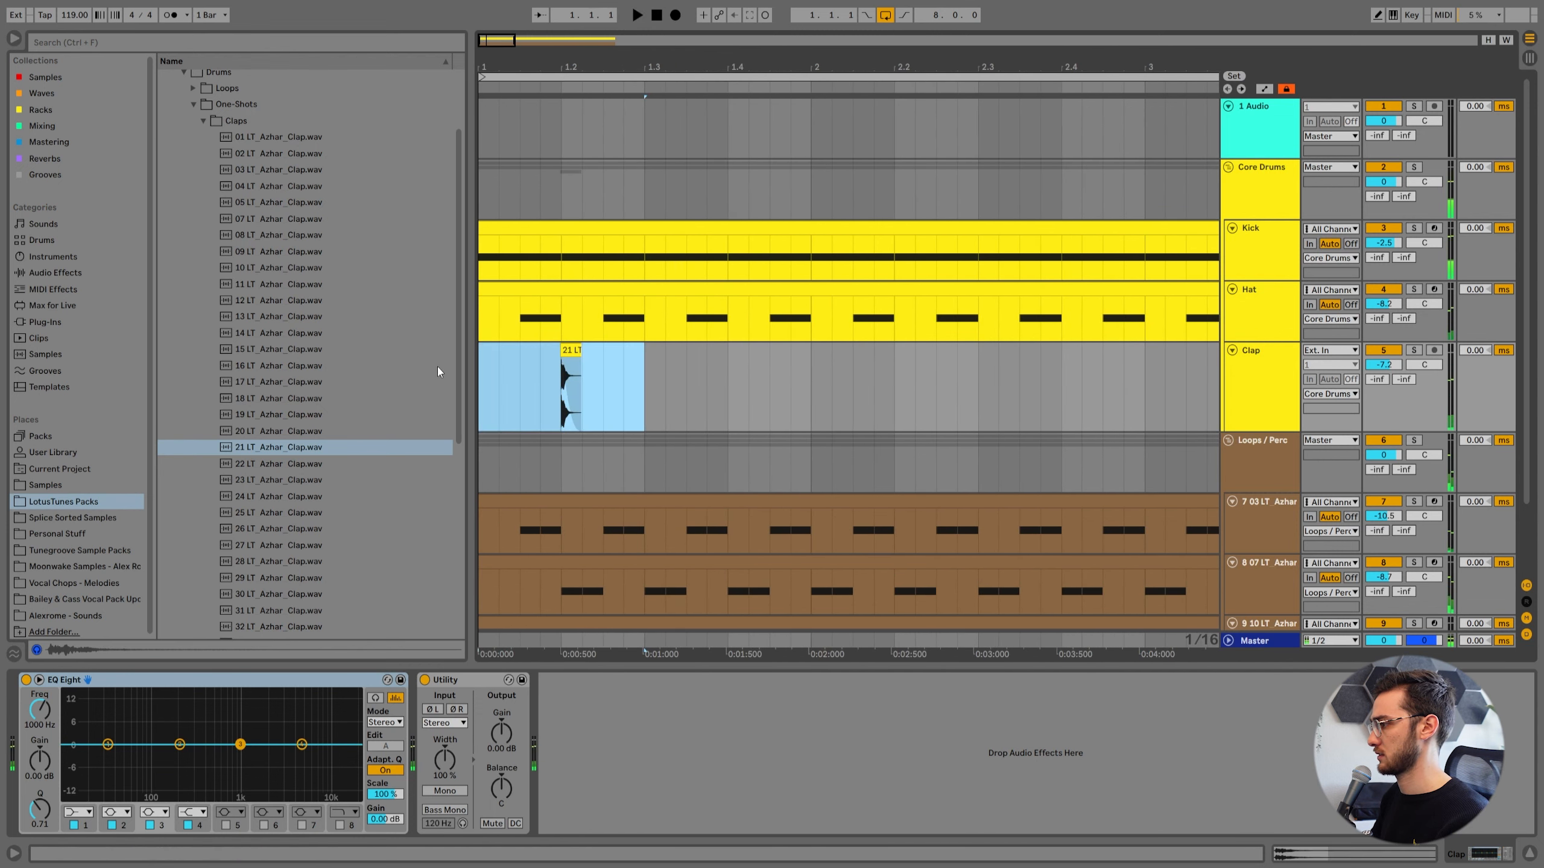
drag(552, 65, 547, 36)
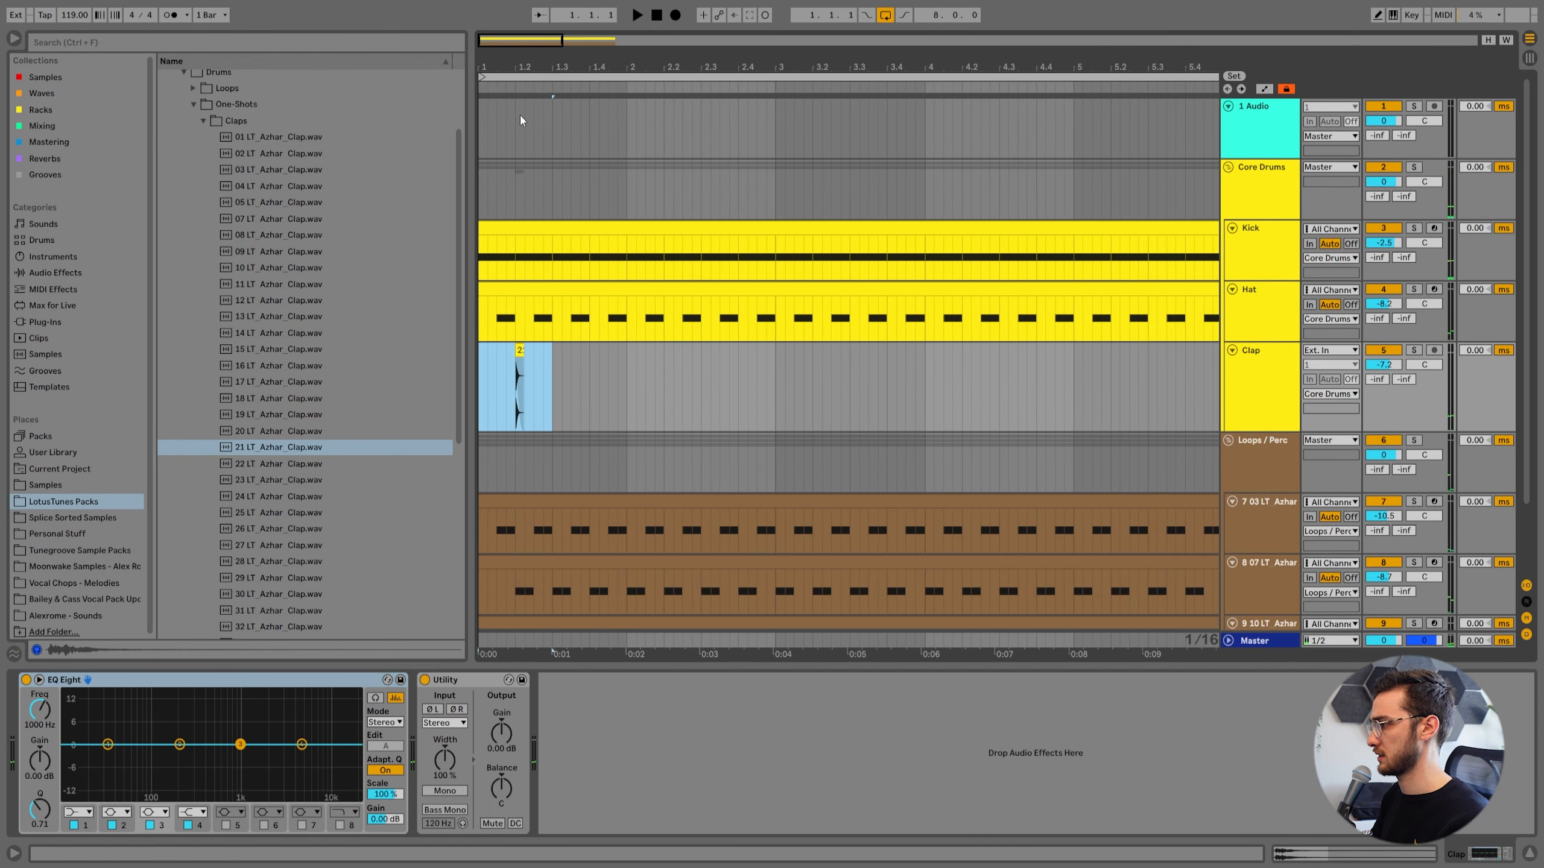
click(479, 360)
key(space)
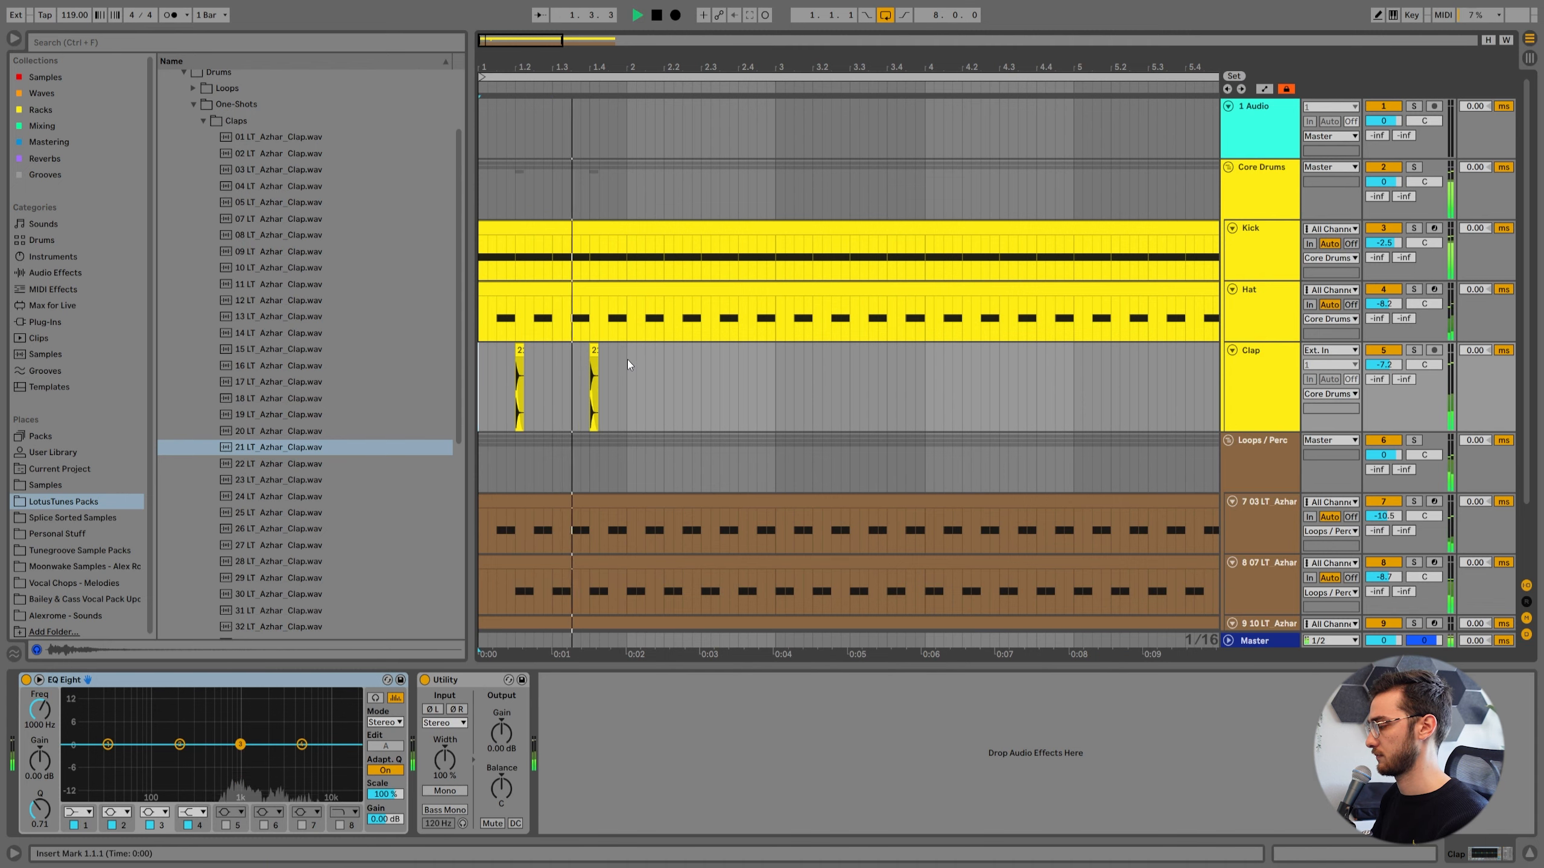
key(space)
Duplicate the Clap track's first bar repeatedly until the claps fill all eight bars.
drag(627, 360, 474, 363)
key(ctrl+d)
drag(544, 65, 543, 39)
key(ctrl+d)
key(ctrl+d)
key(ctrl+d)
key(ctrl+d)
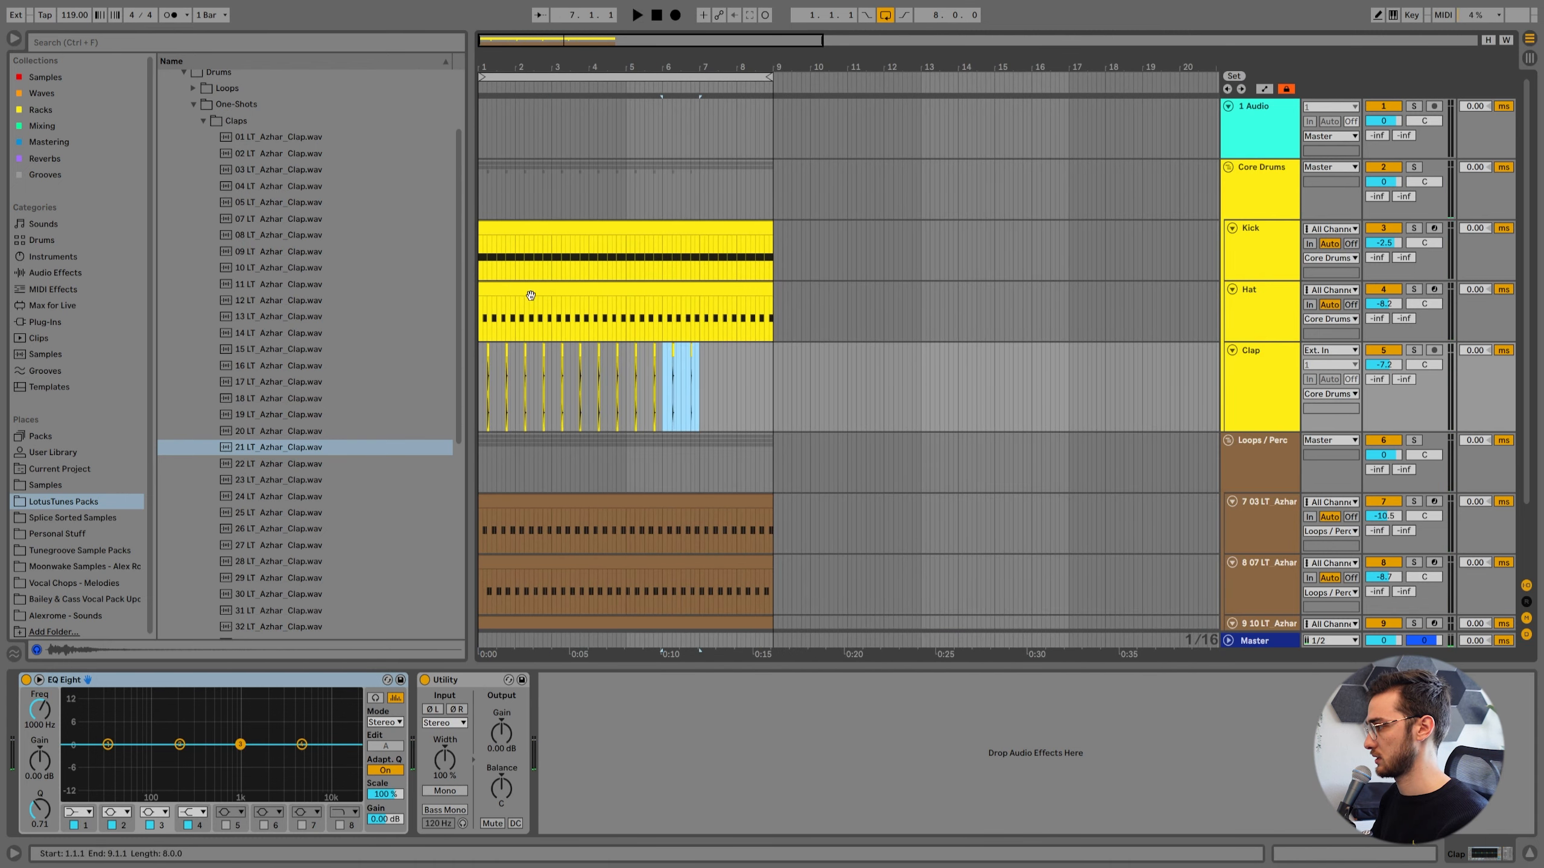
key(ctrl+d)
key(ctrl+d)
Lower the Clap track's volume to -11.2 dB and play the groove from bar 1.
drag(1385, 365, 1385, 389)
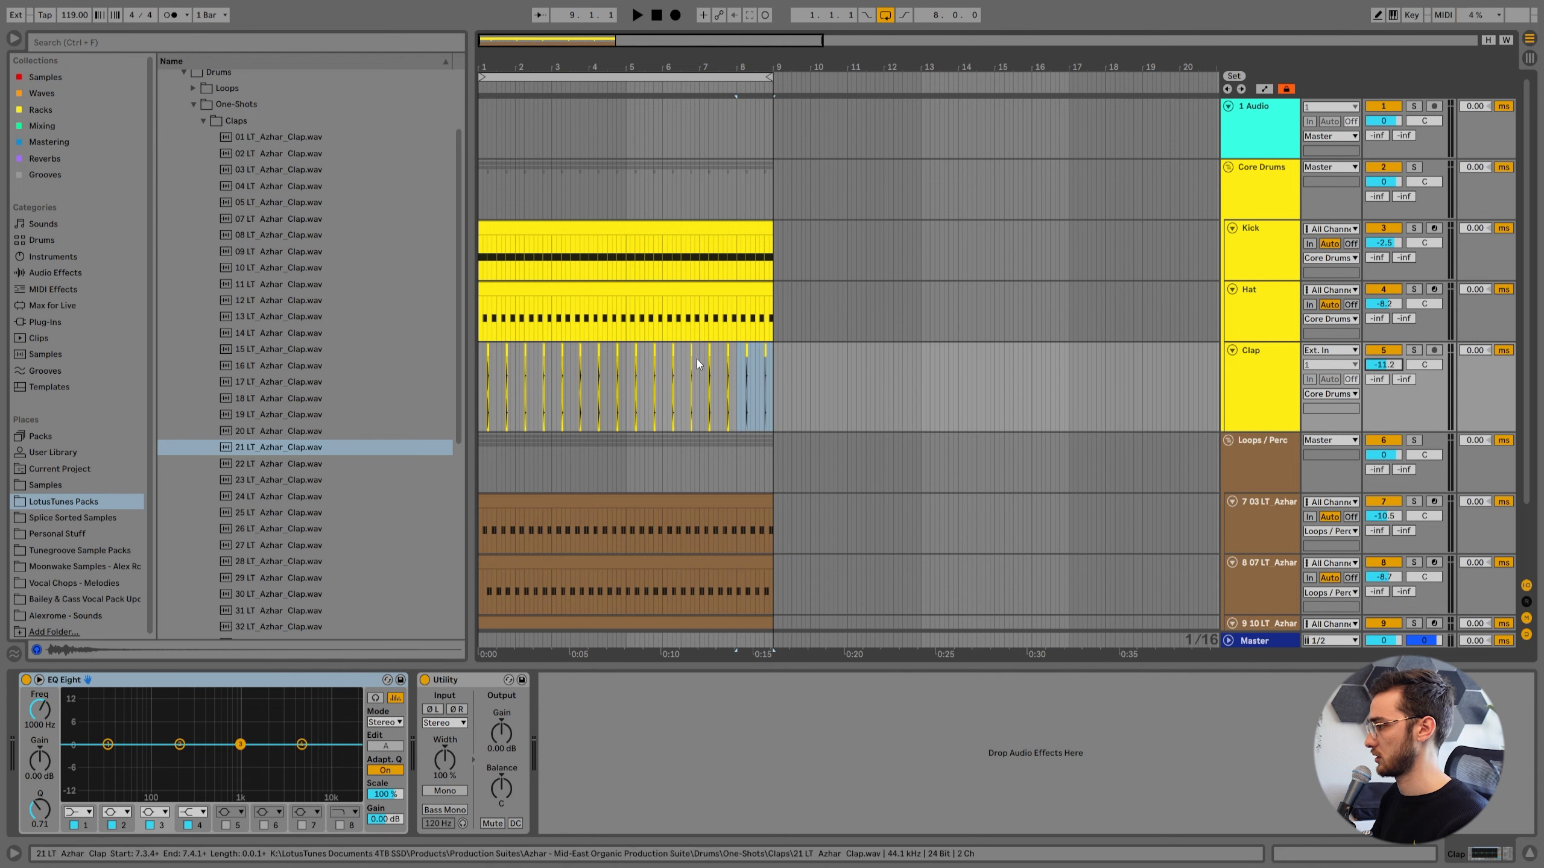
click(480, 364)
key(space)
Add an audio track below Clap, audition other clap samples, and place 27 LT_Azhar_Clap.wav on it near beat 1.2.
drag(523, 65, 528, 100)
click(1250, 404)
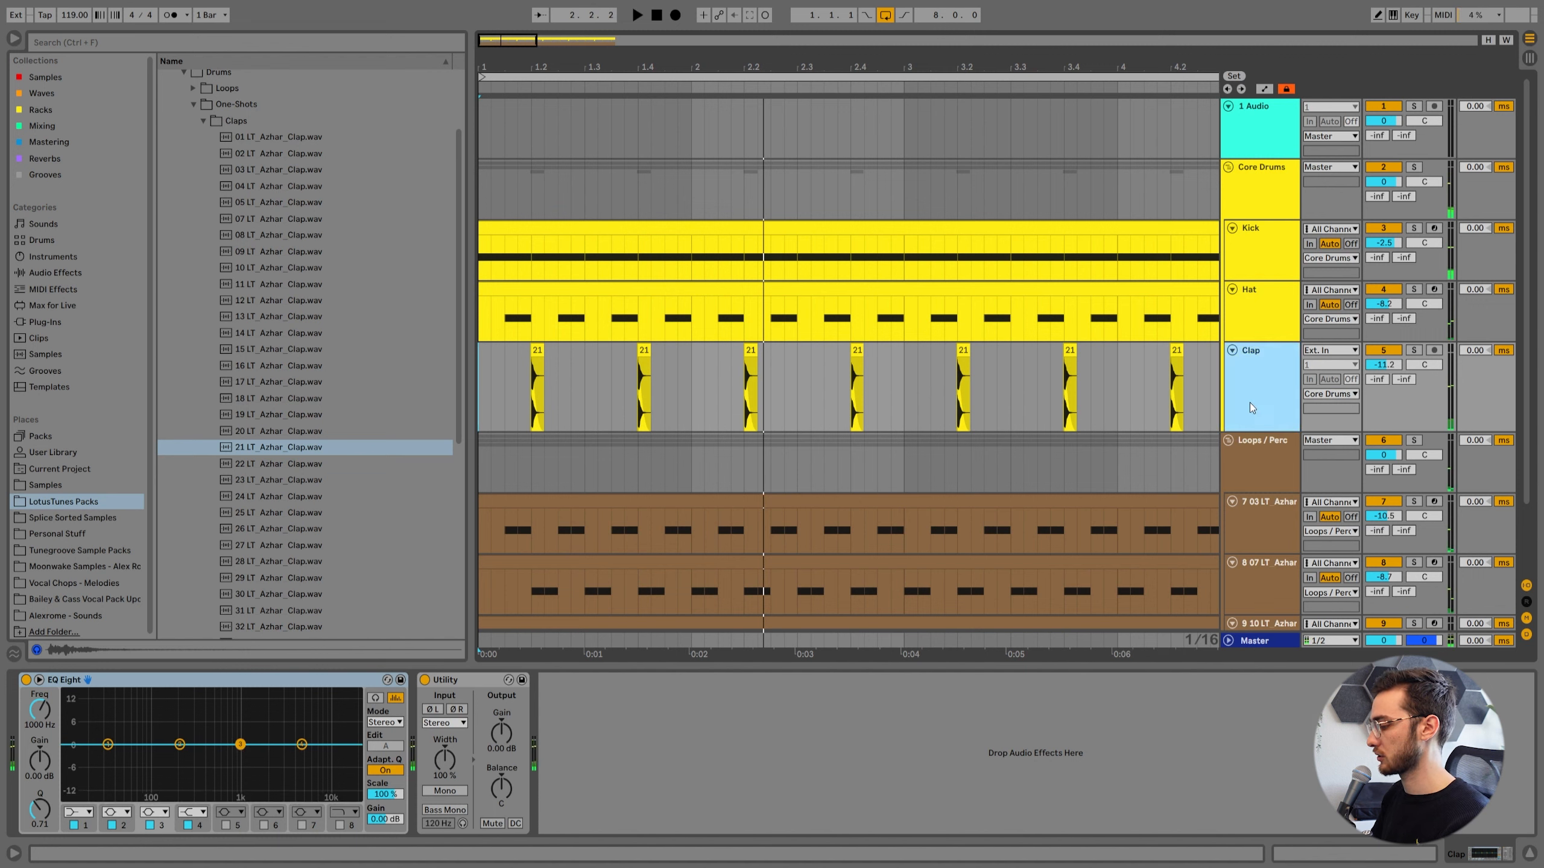
key(ctrl+t)
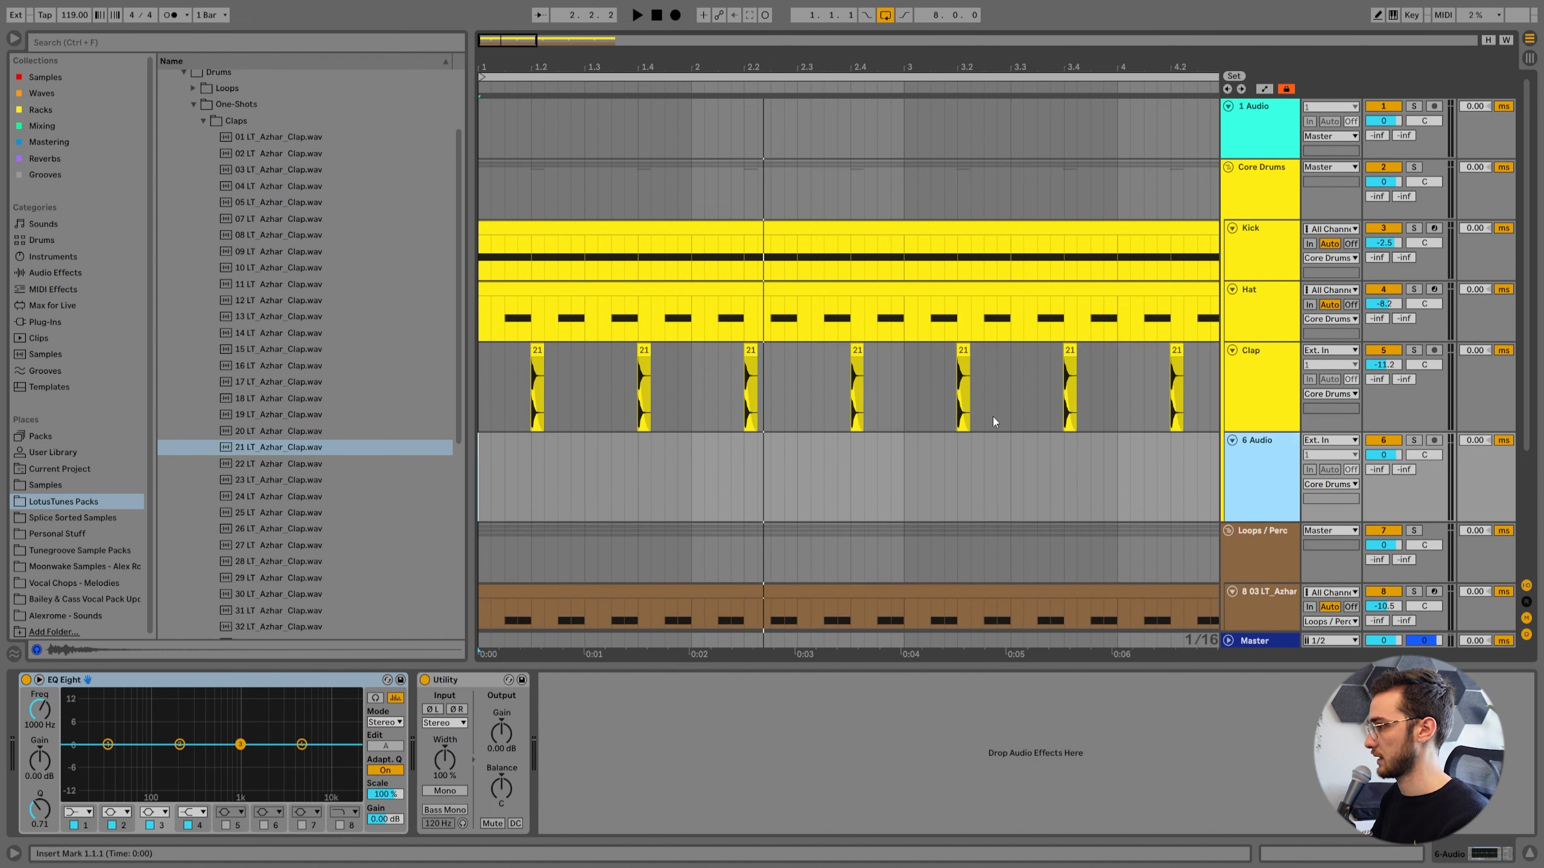
scroll(328, 427, down, 3)
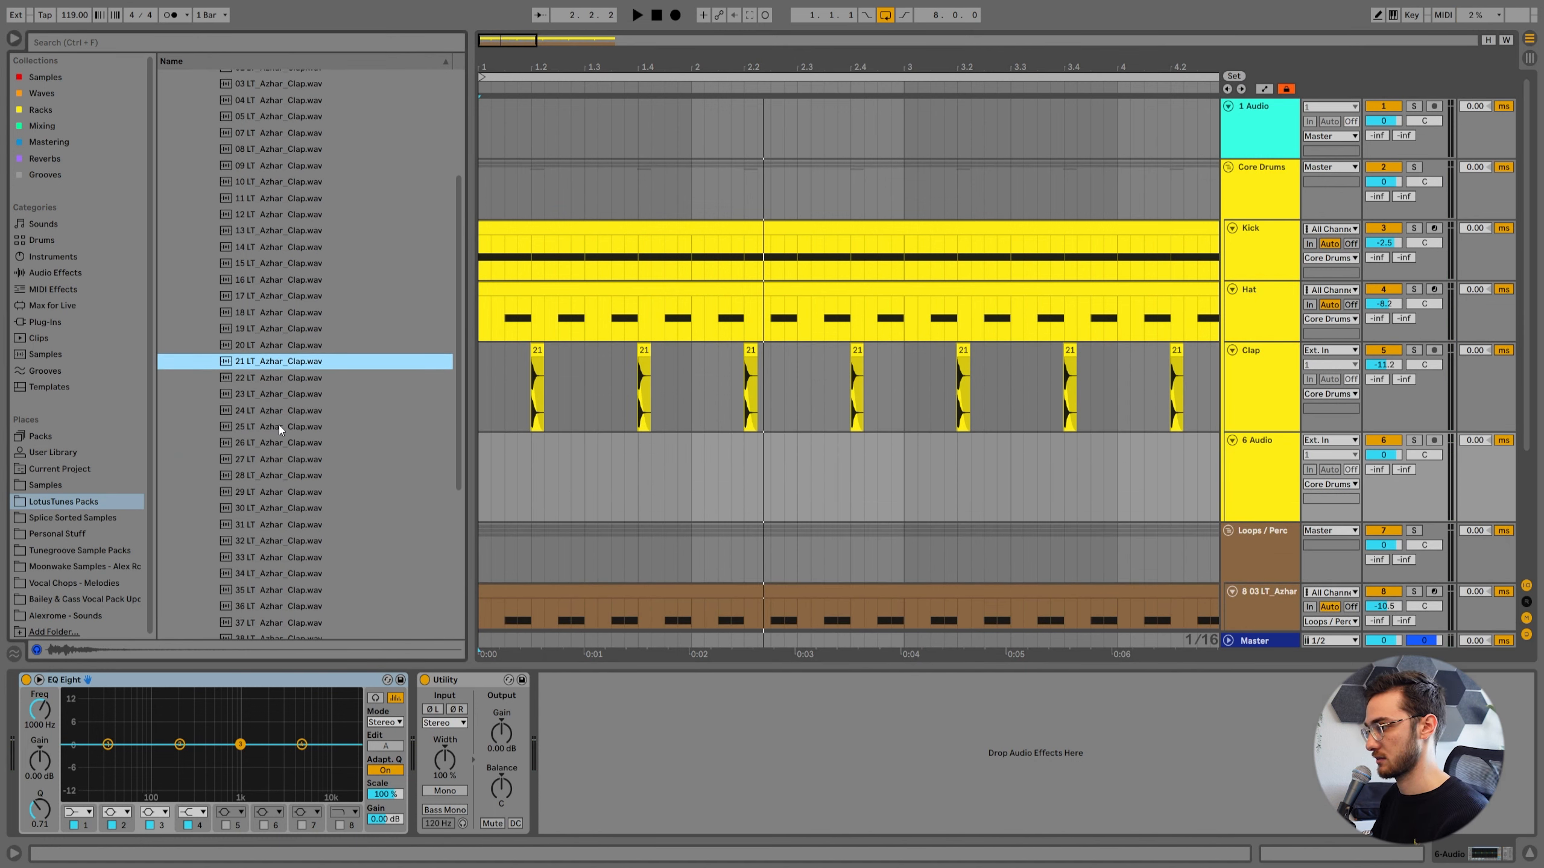
click(278, 425)
click(287, 491)
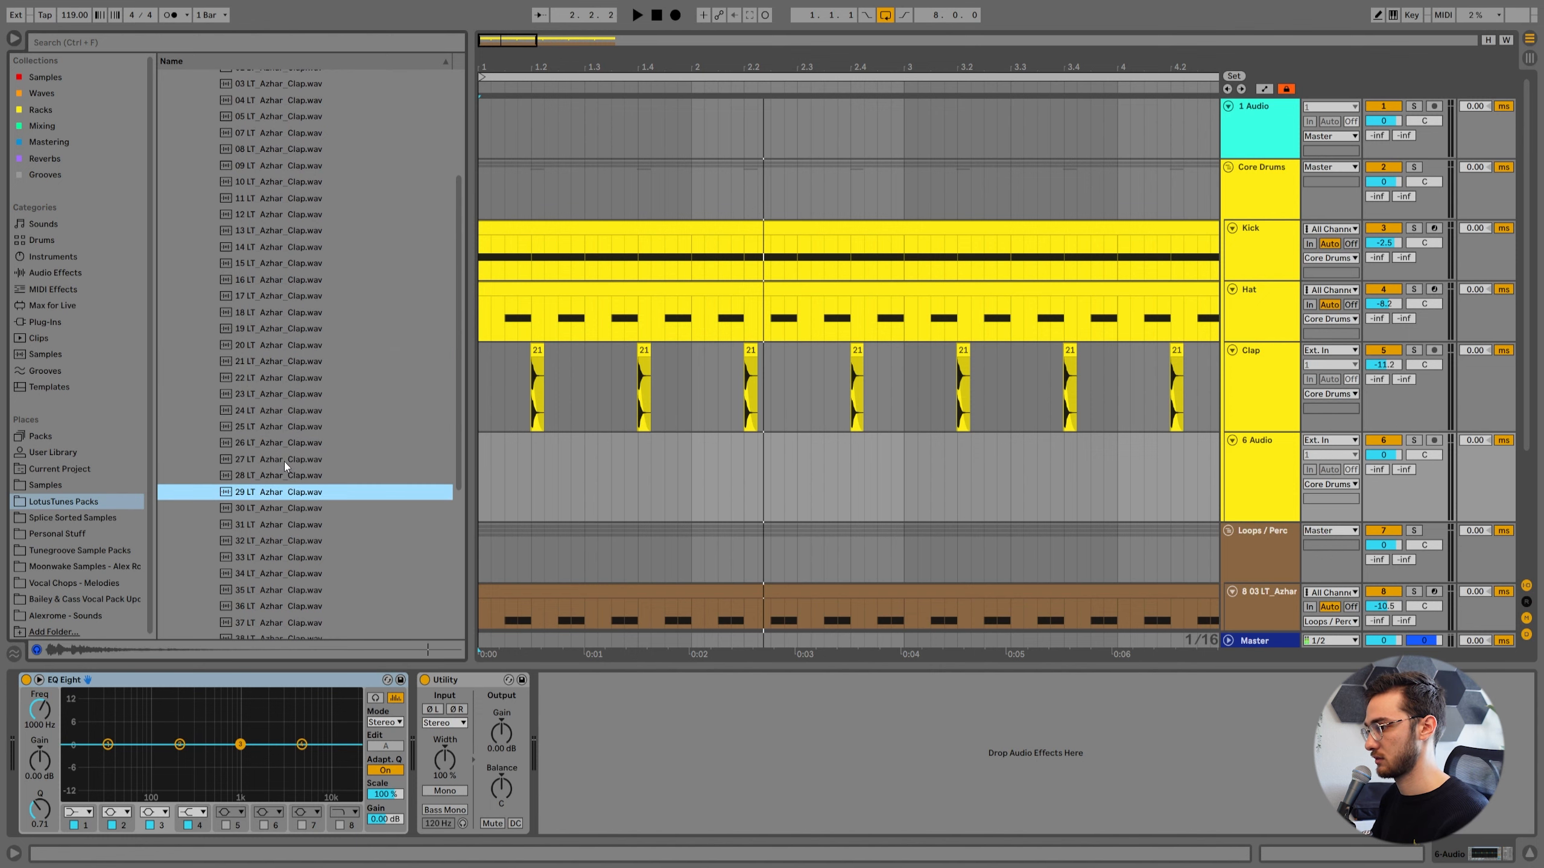
click(284, 461)
drag(275, 461, 517, 472)
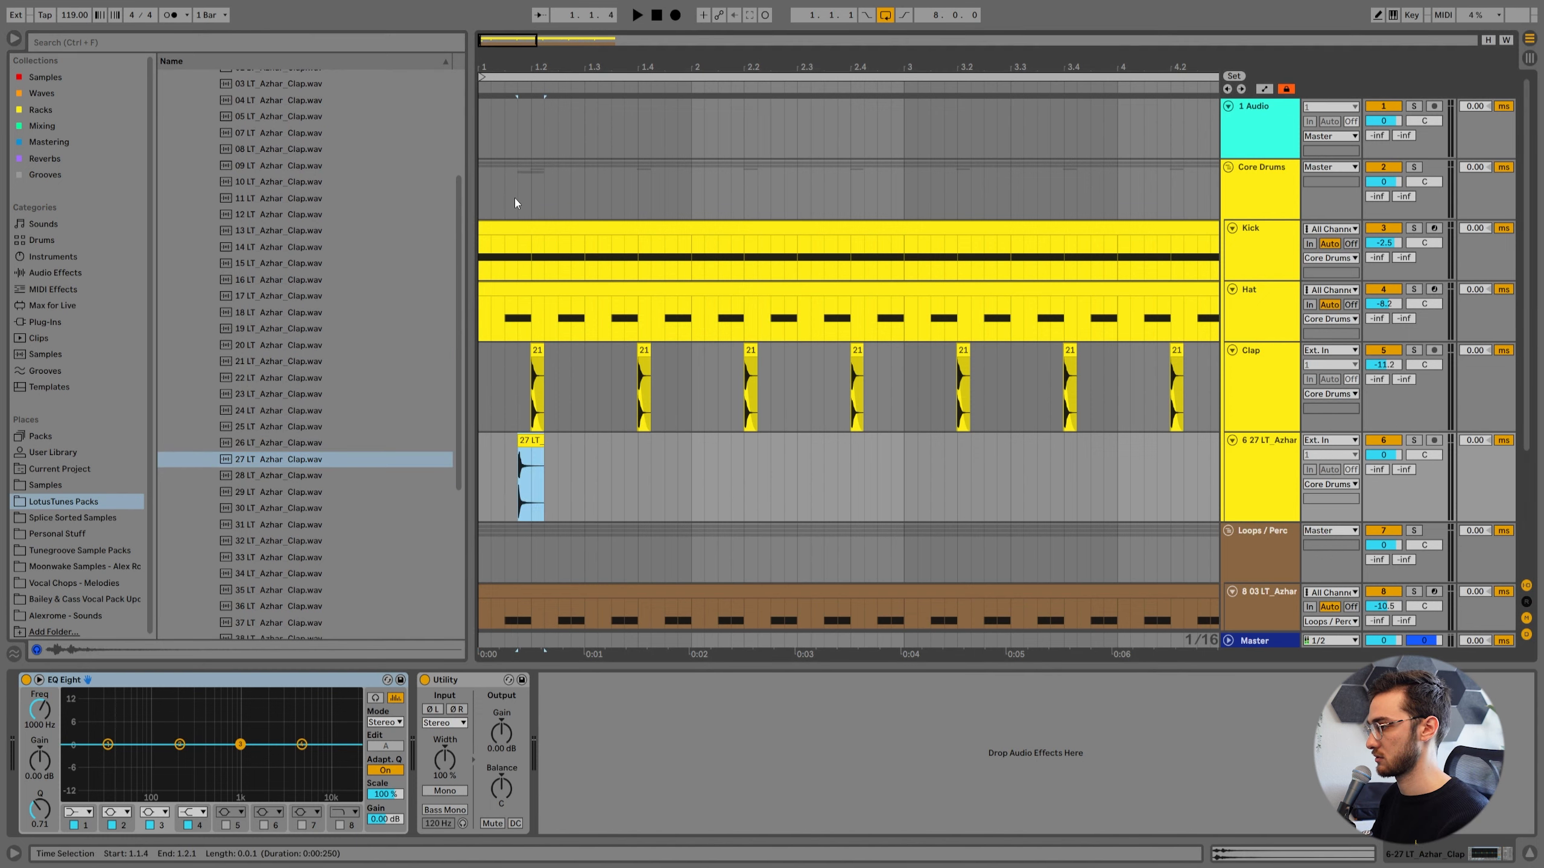
Align the second clap clip slightly ahead of beat 1.2, set its track volume to -14.1 dB, and play from bar 1.
drag(514, 67, 514, 183)
drag(581, 441, 676, 454)
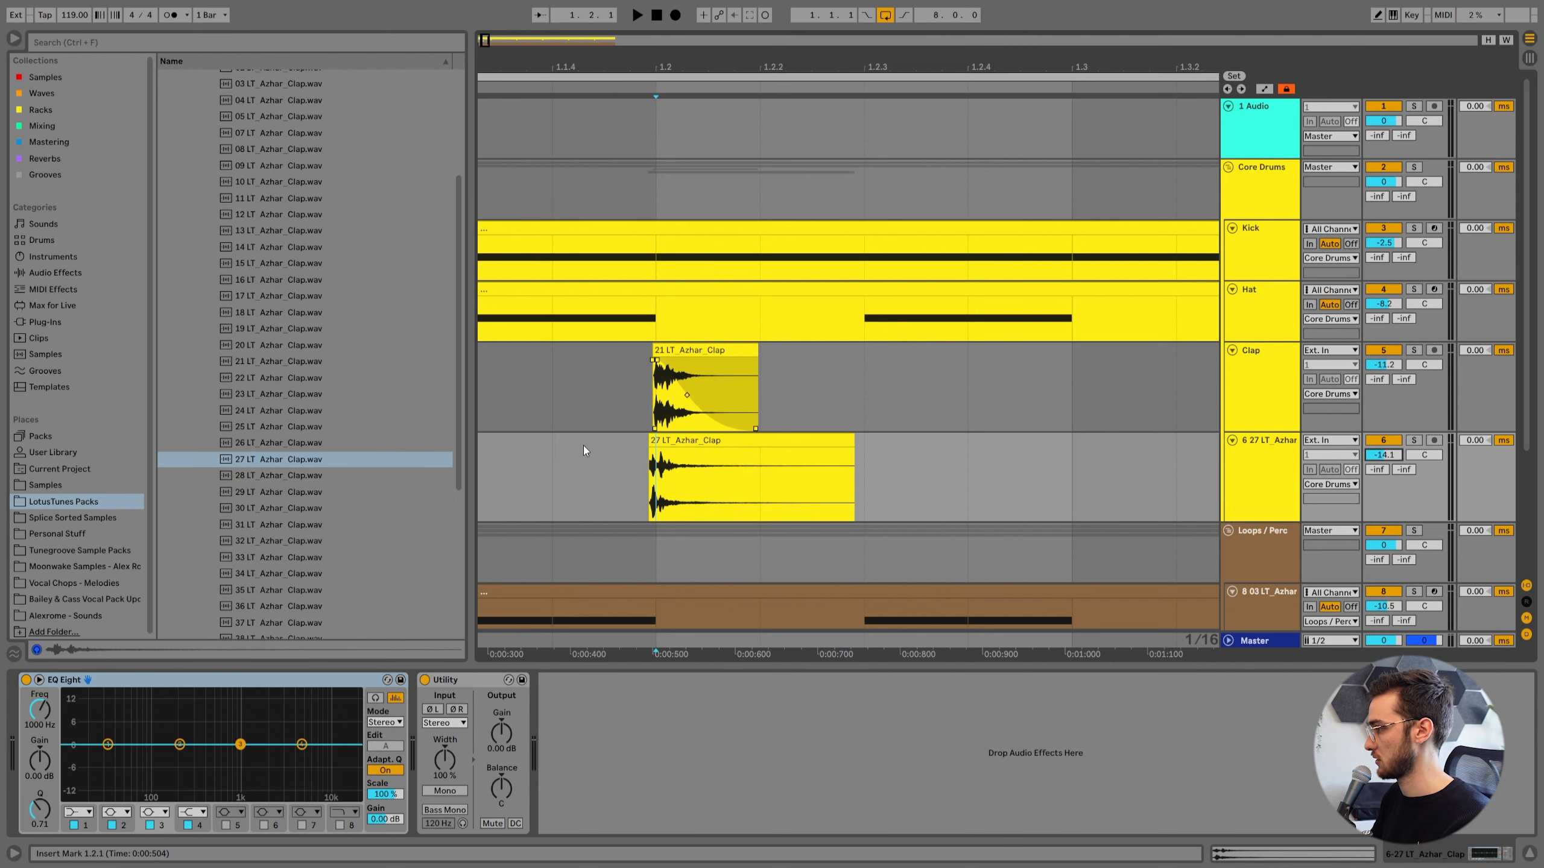
click(503, 449)
scroll(502, 449, down, 5)
click(526, 447)
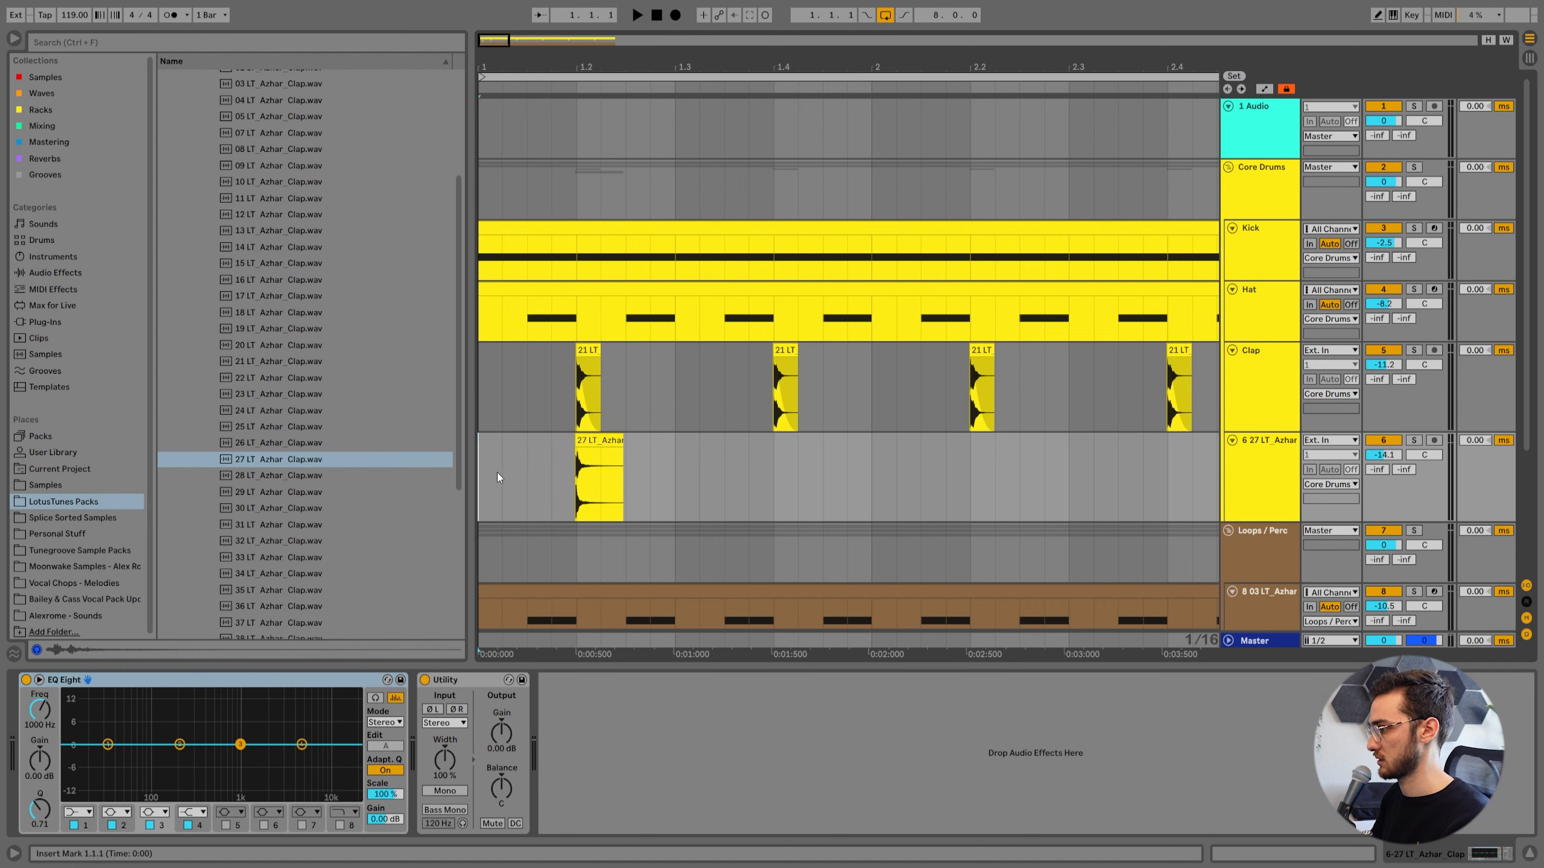
key(space)
Duplicate the second clap track's first two beats to add a hit around beat 1.4, and play the bar.
drag(673, 454, 453, 456)
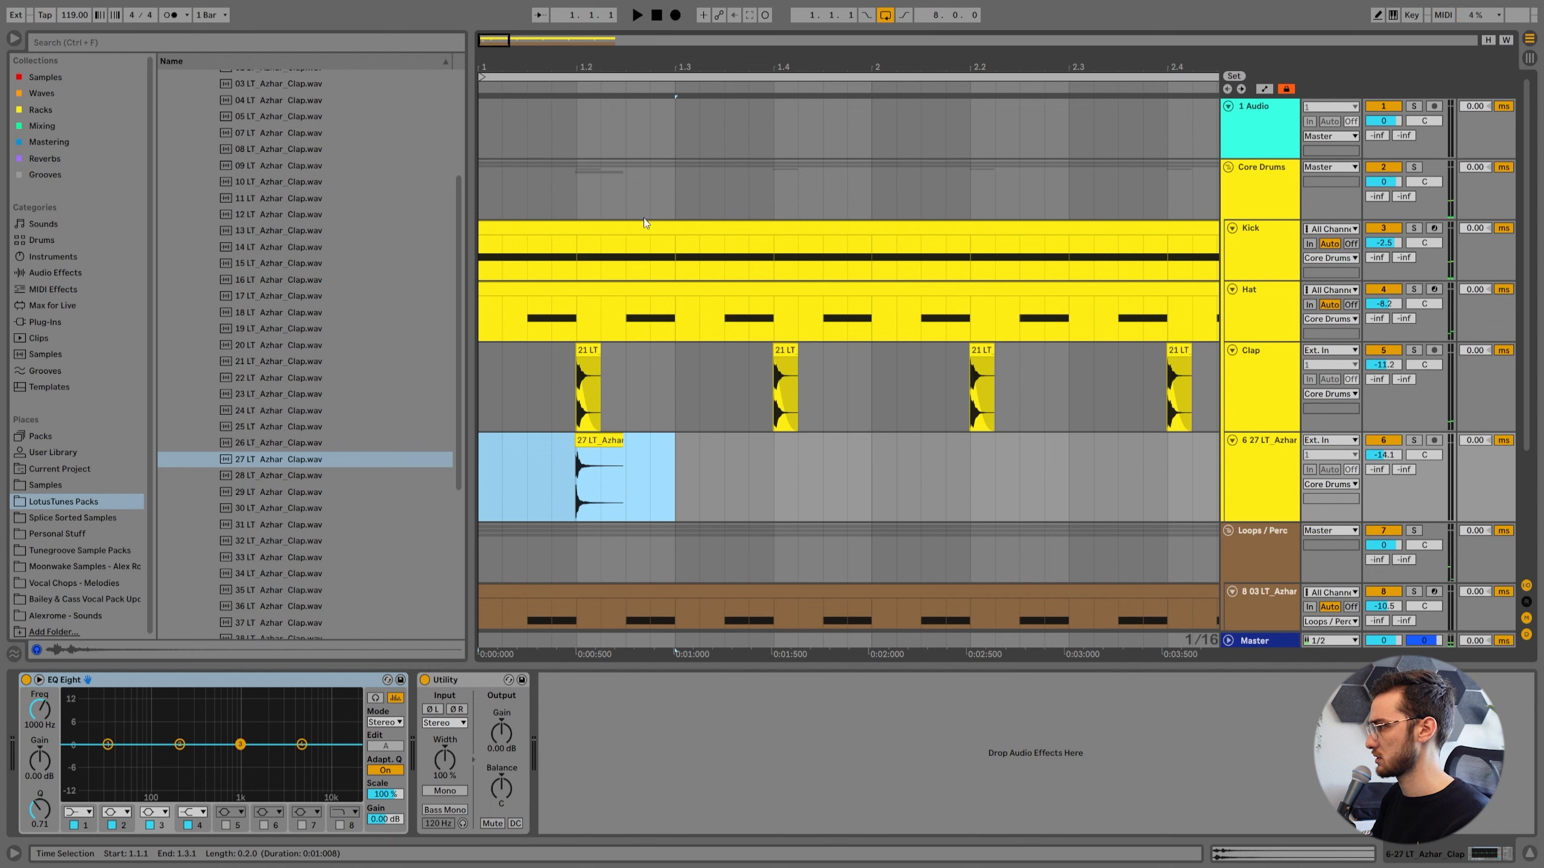
scroll(603, 63, down, 3)
key(ctrl+d)
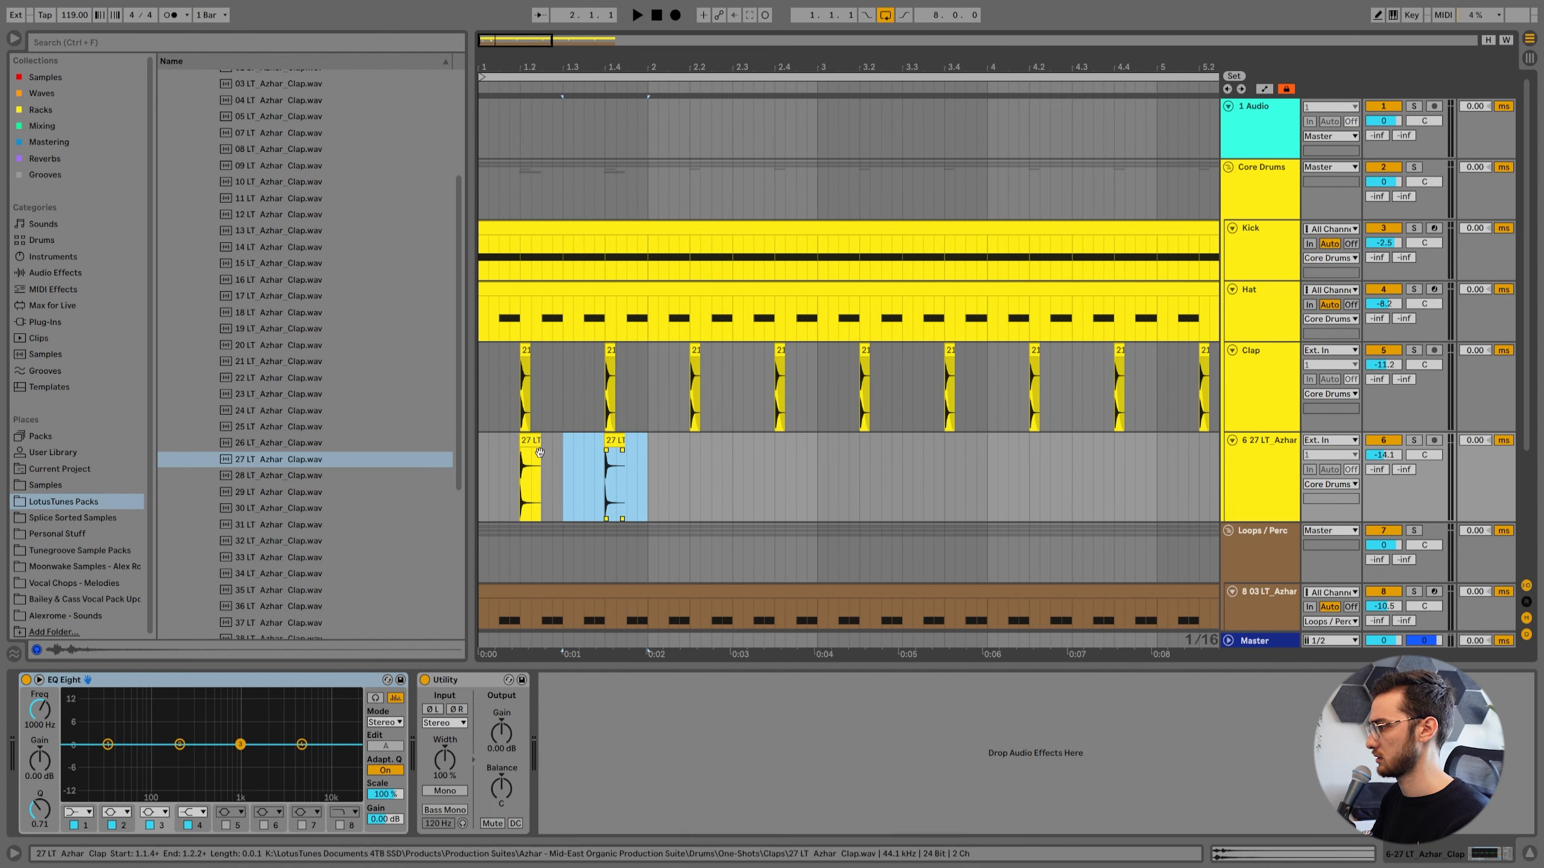
click(480, 463)
key(space)
Balance the layered claps during playback by setting Clap to -17.4 dB and the 27 LT_Azhar_Clap track to -13.4 dB.
drag(1383, 455, 1384, 459)
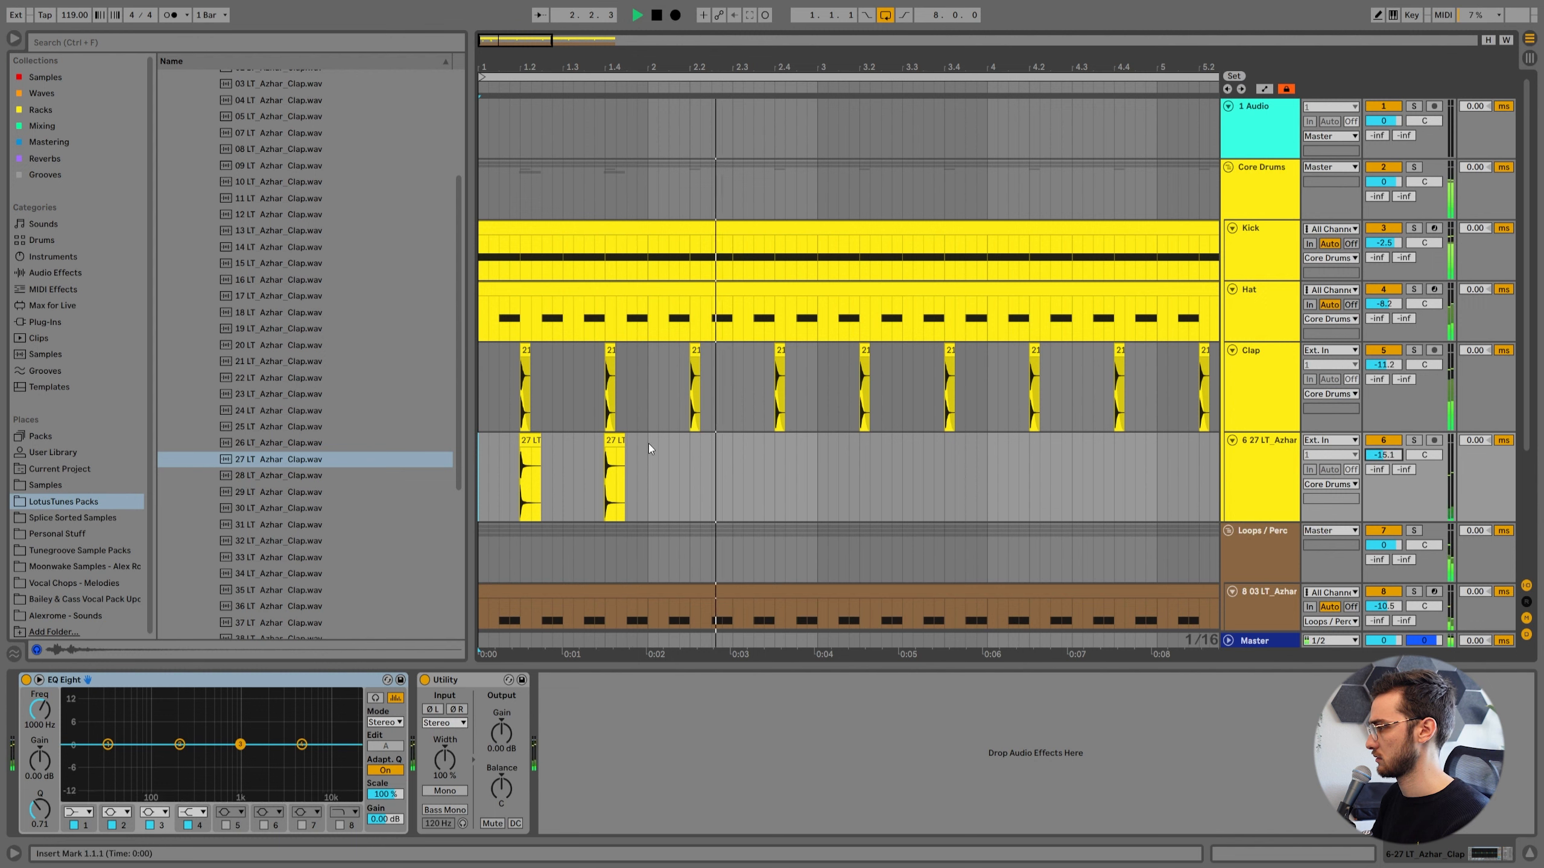
drag(1384, 364, 1384, 383)
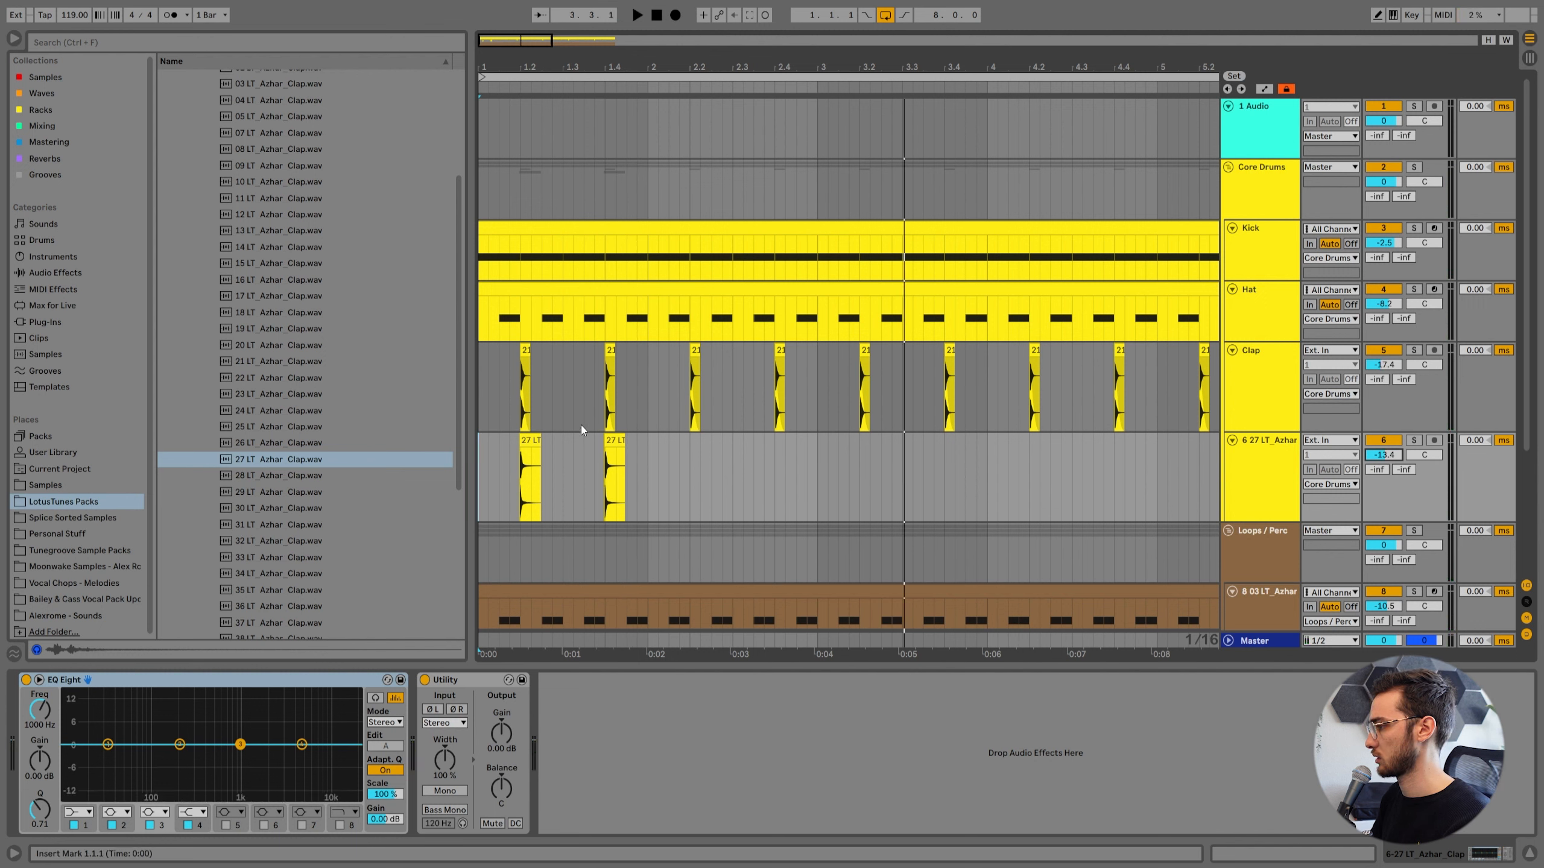
key(space)
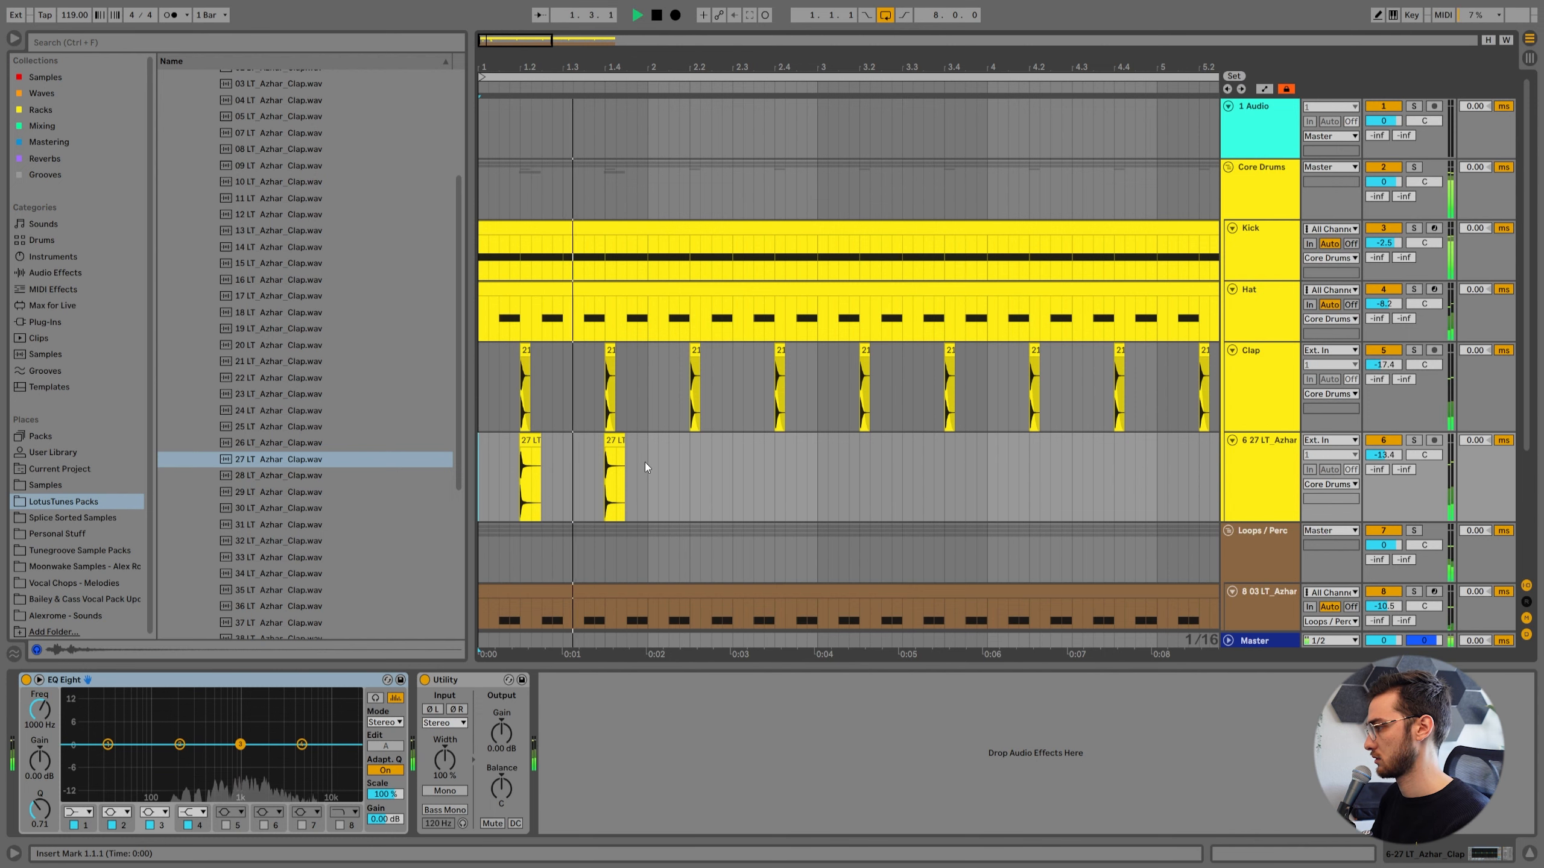
key(space)
Duplicate the first bar of the 27 LT_Azhar_Clap track until its claps fill all eight bars.
drag(651, 460, 481, 465)
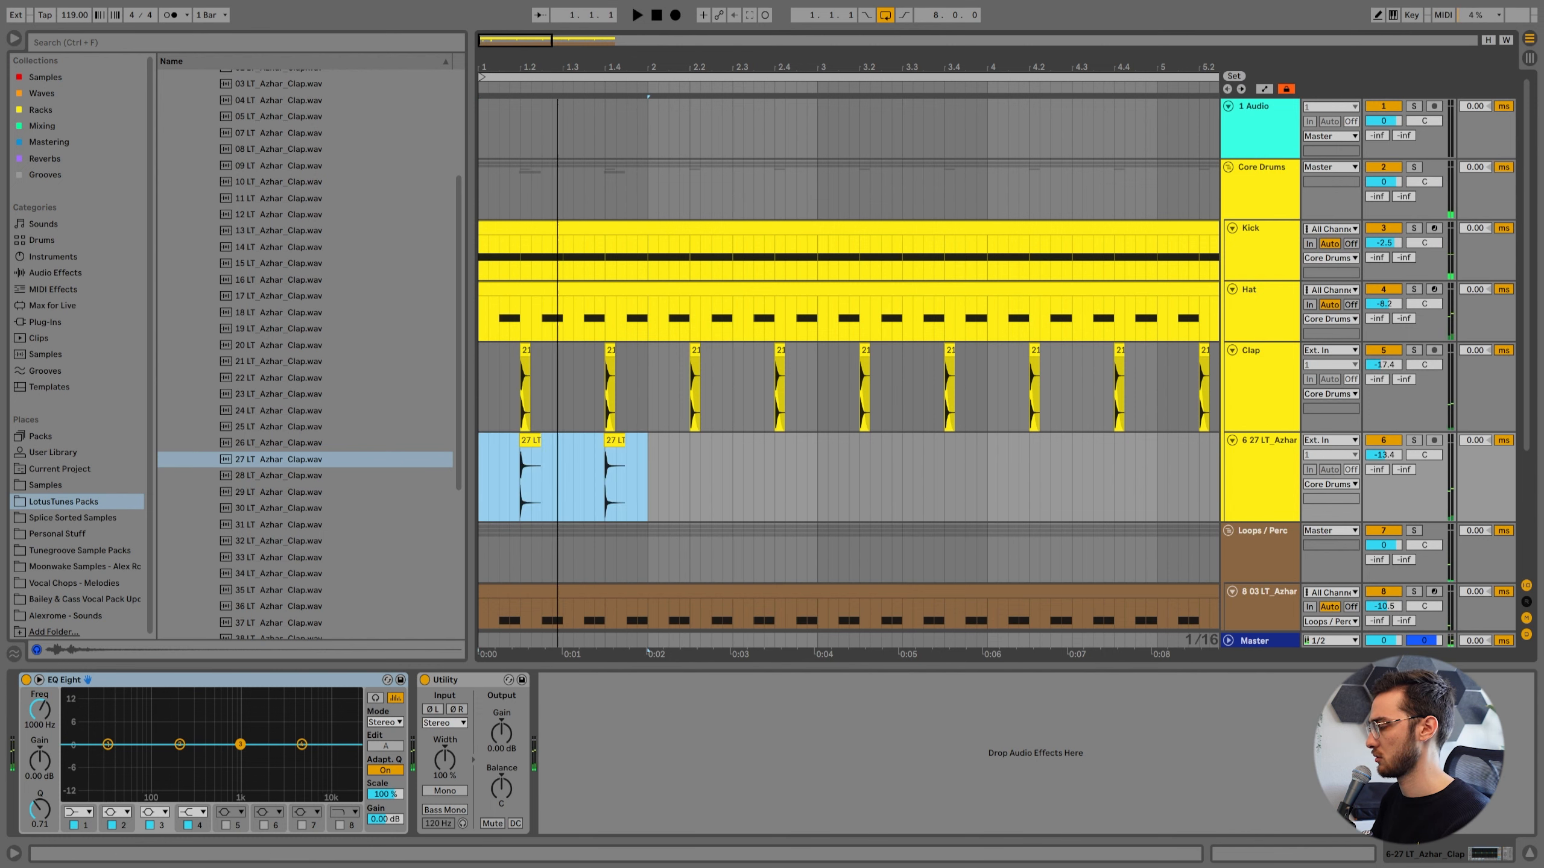
drag(558, 70, 514, 30)
key(ctrl+d)
key(ctrl+d)
key(ctrl+d)
key(ctrl+d)
key(ctrl+d)
key(ctrl+d)
key(ctrl+d)
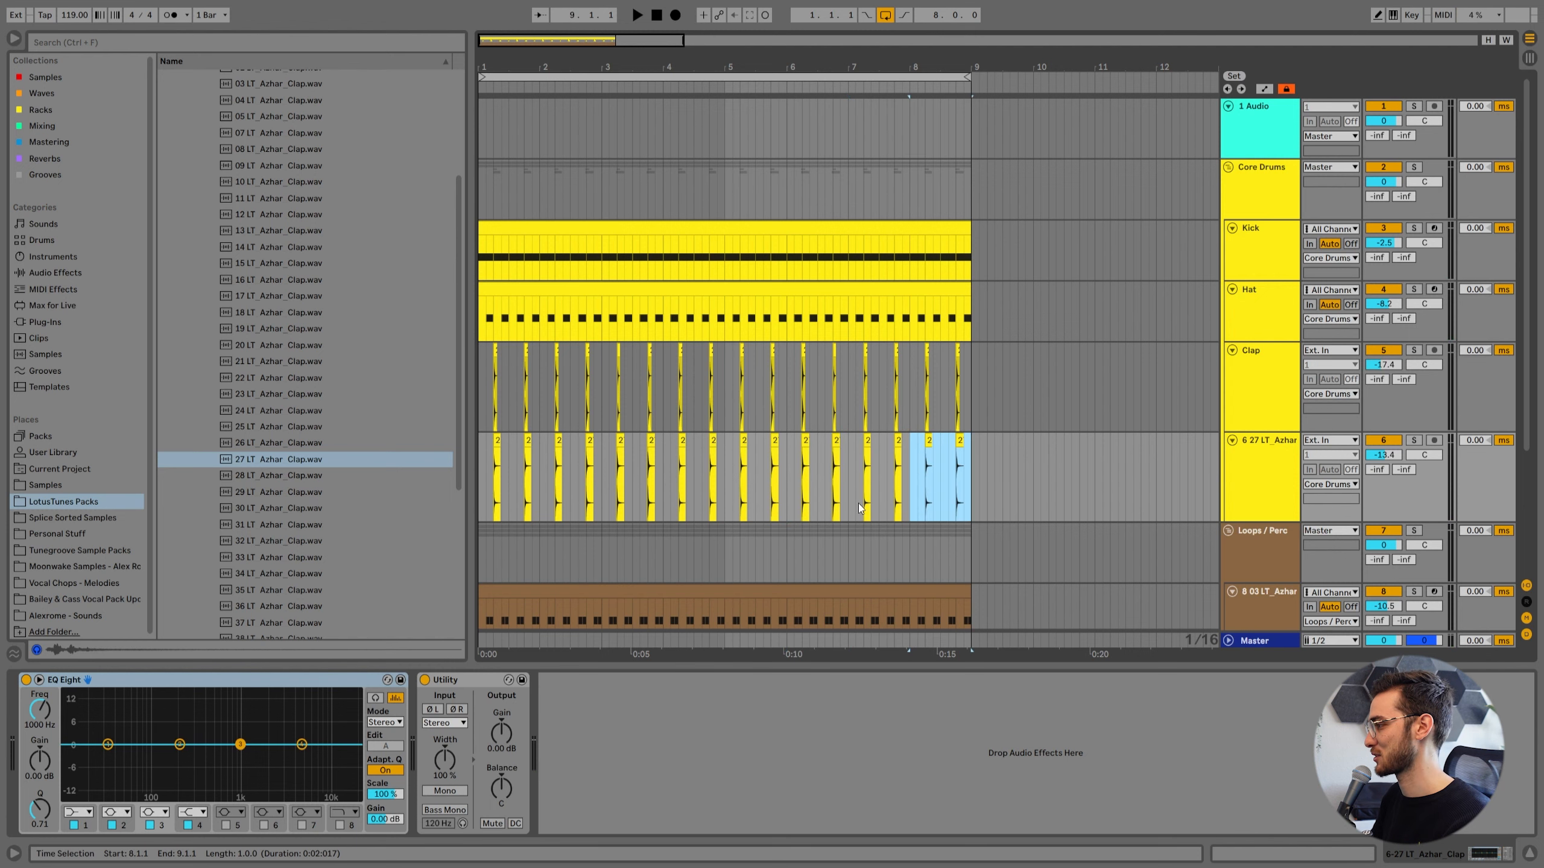
Group the two clap tracks and name the group "Claps".
click(1274, 462)
shift+click(1284, 390)
key(ctrl+g)
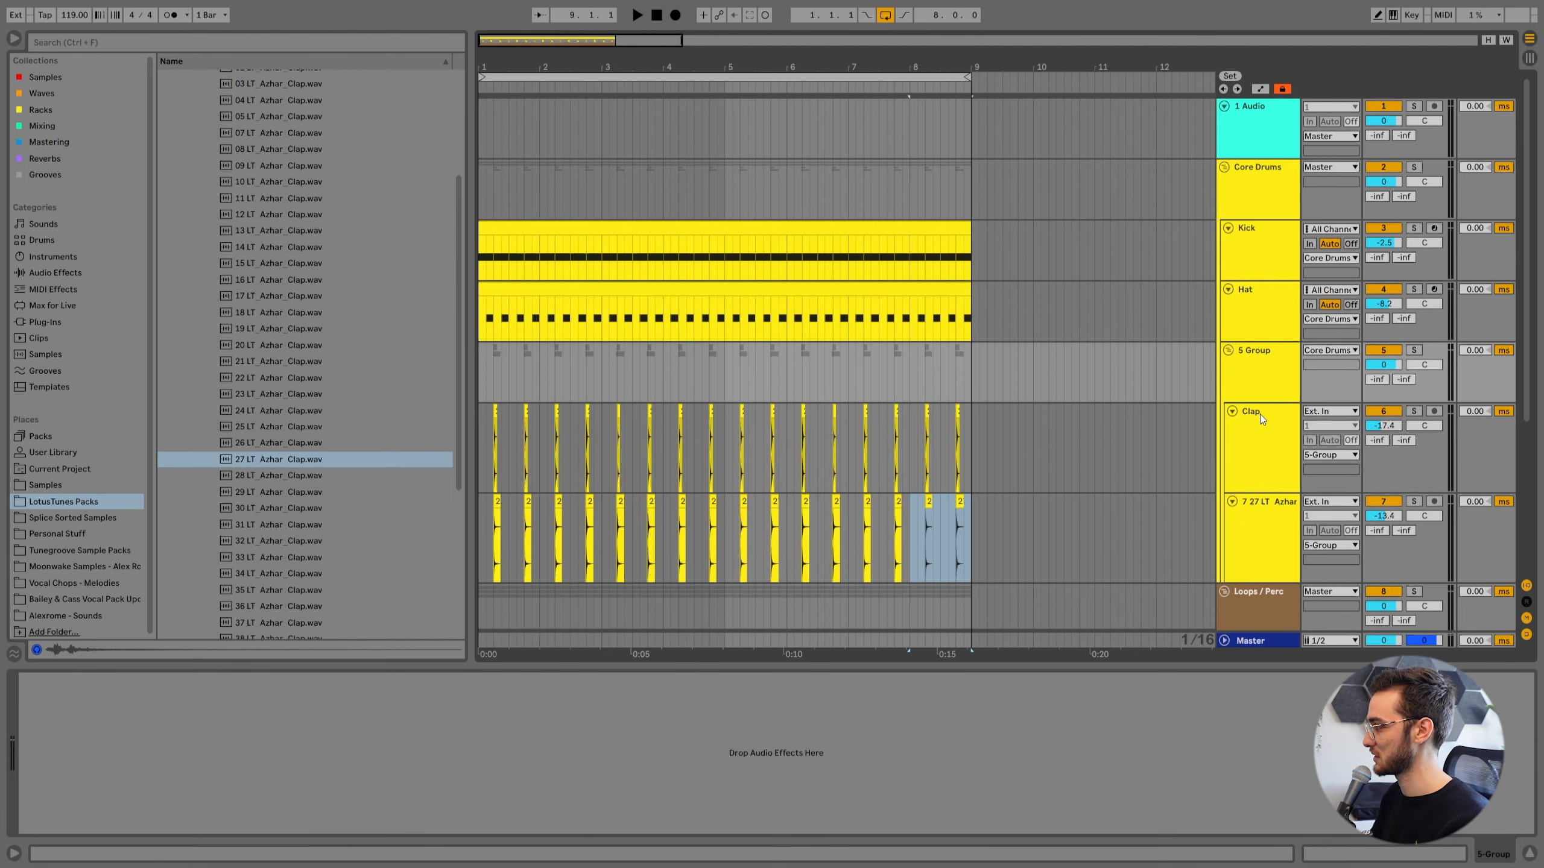
text(Claps)
key(Return)
Reduce the height of both tracks inside the Claps group.
click(1256, 509)
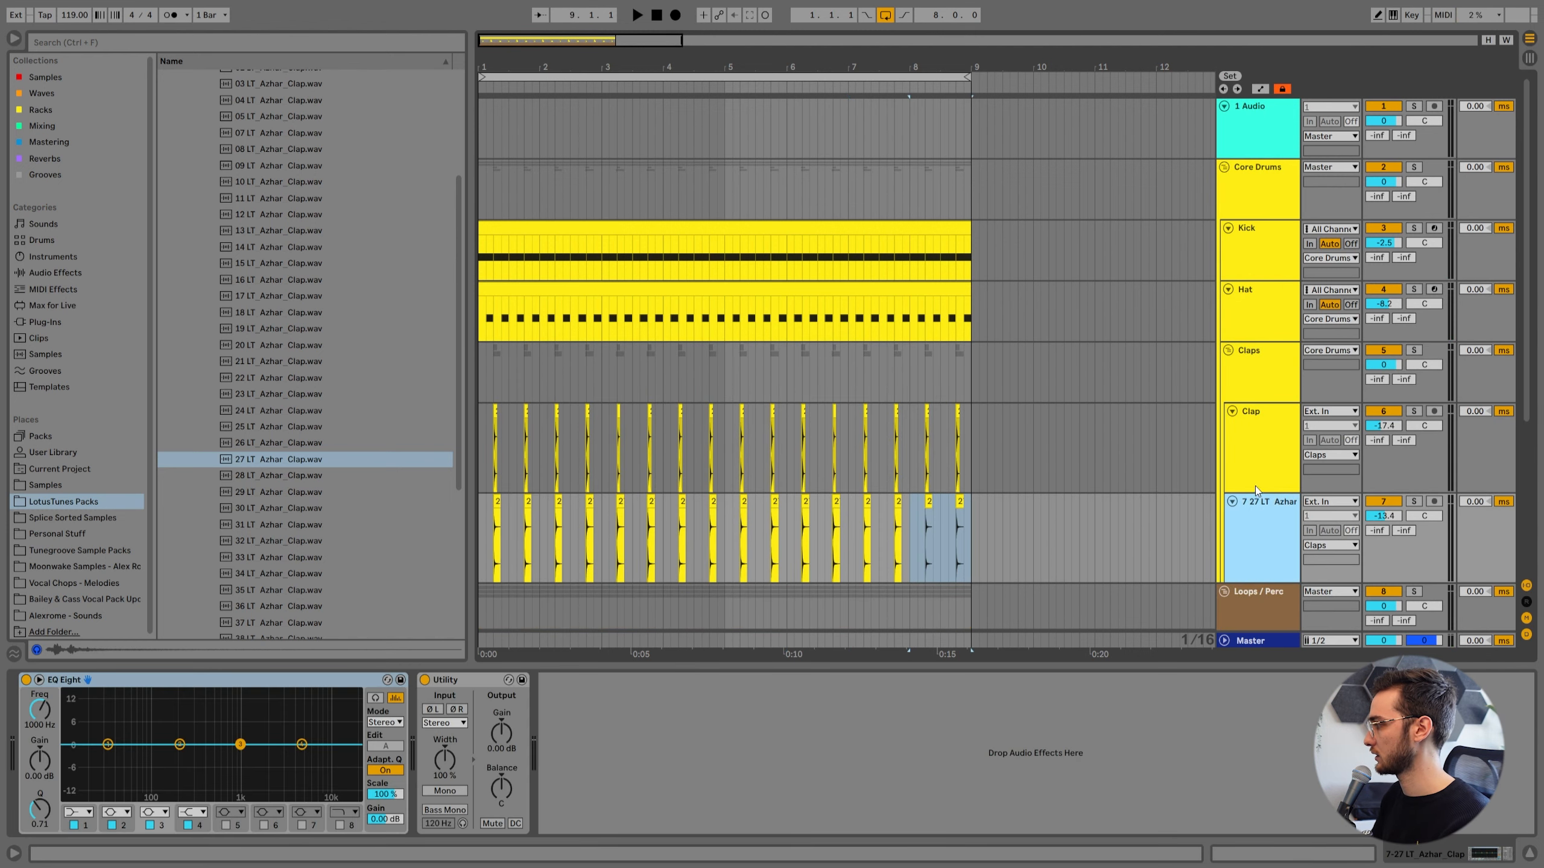
click(1254, 482)
drag(1257, 493, 1258, 449)
click(1259, 498)
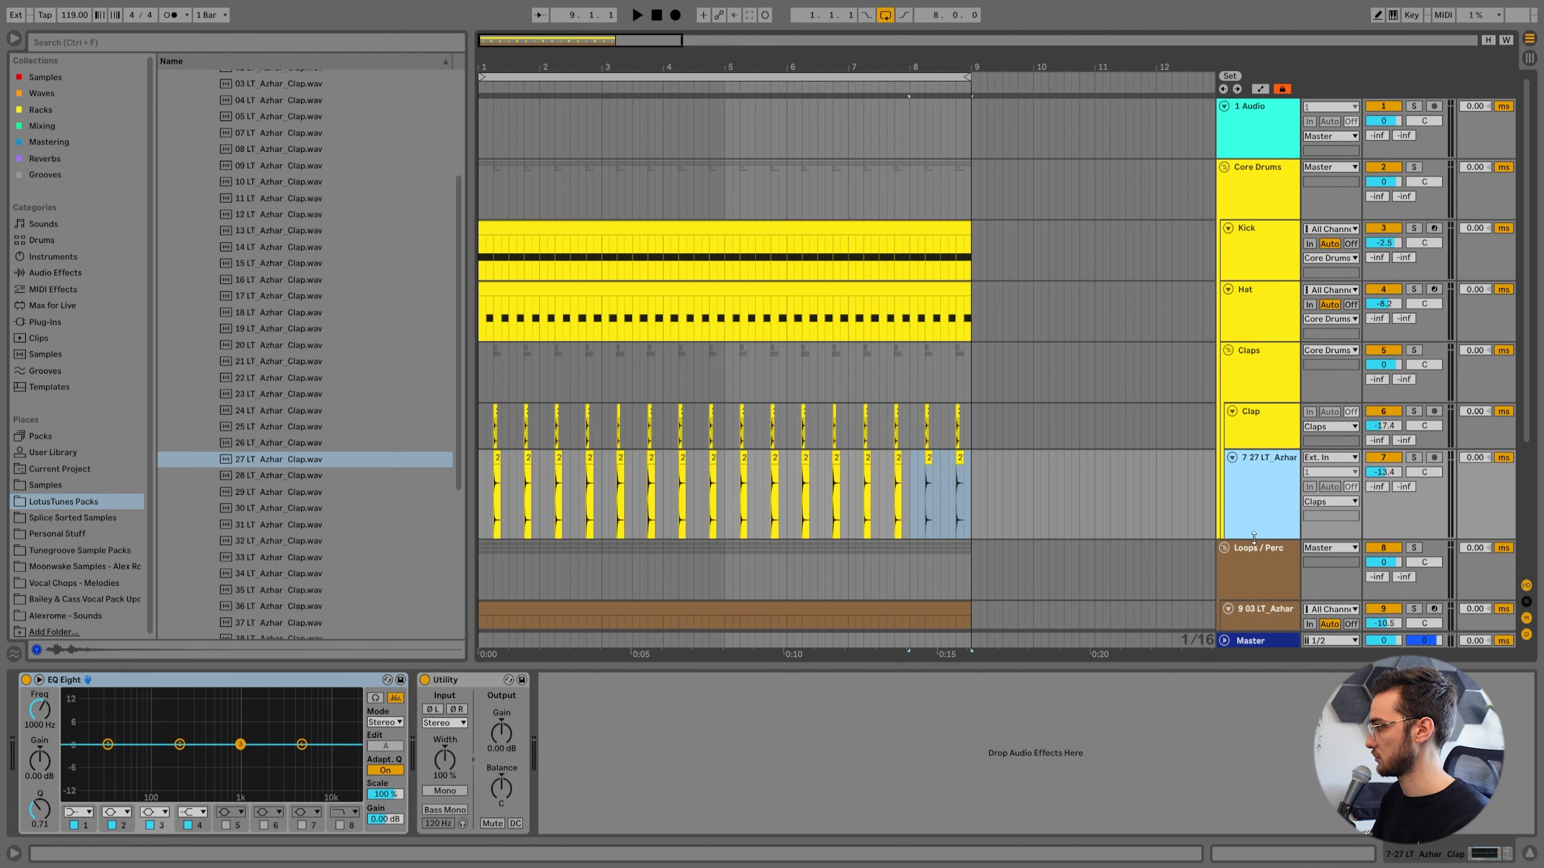
drag(1255, 539, 1259, 494)
Search the audio effects for "comp", add a compressor to the Claps group, and adjust it while playing the groove.
click(1263, 376)
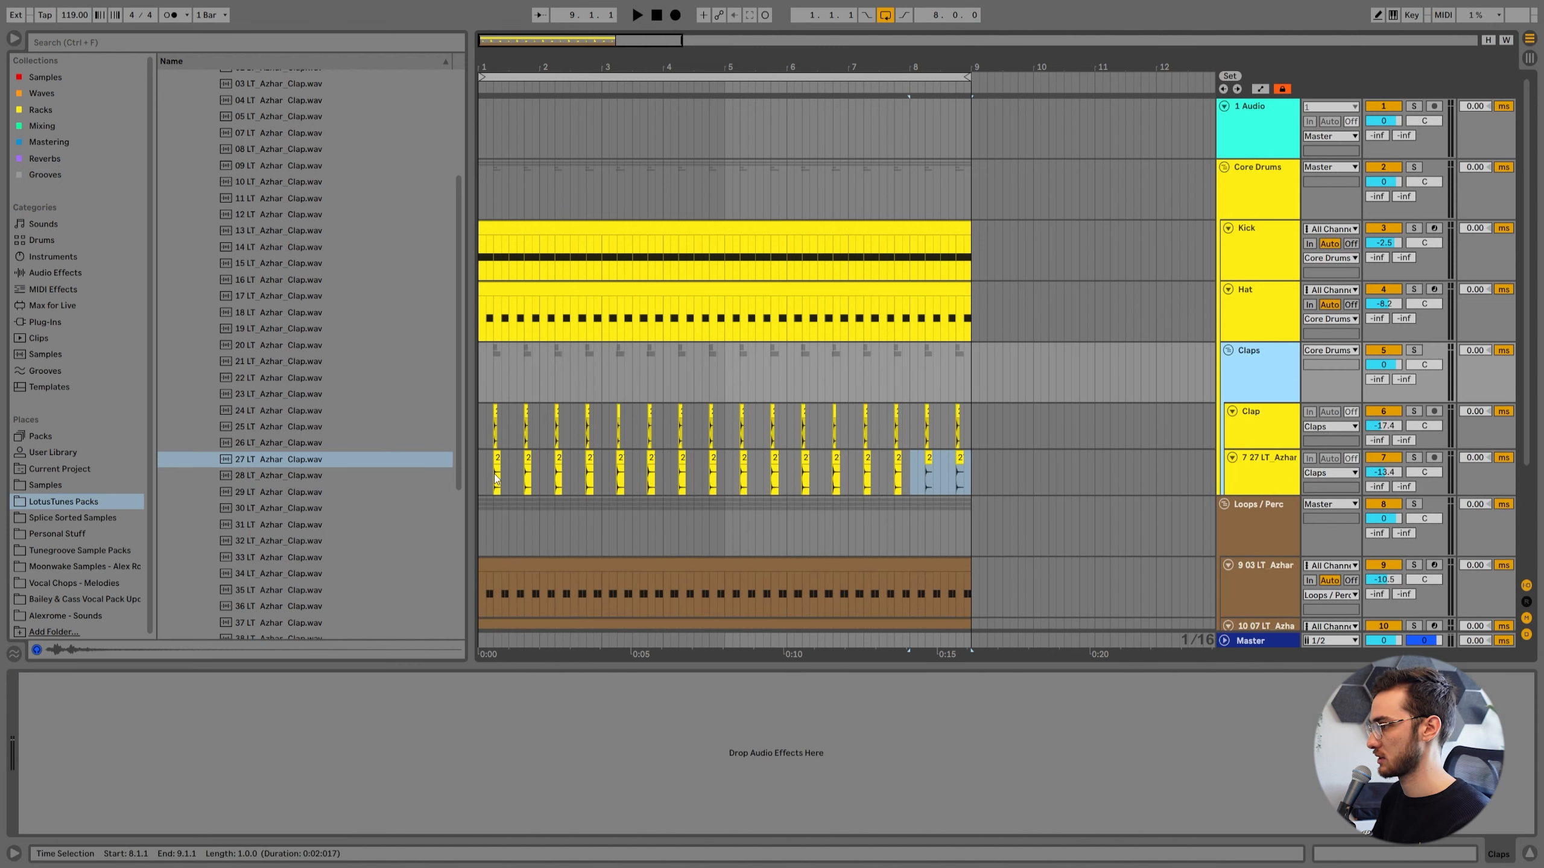
click(52, 322)
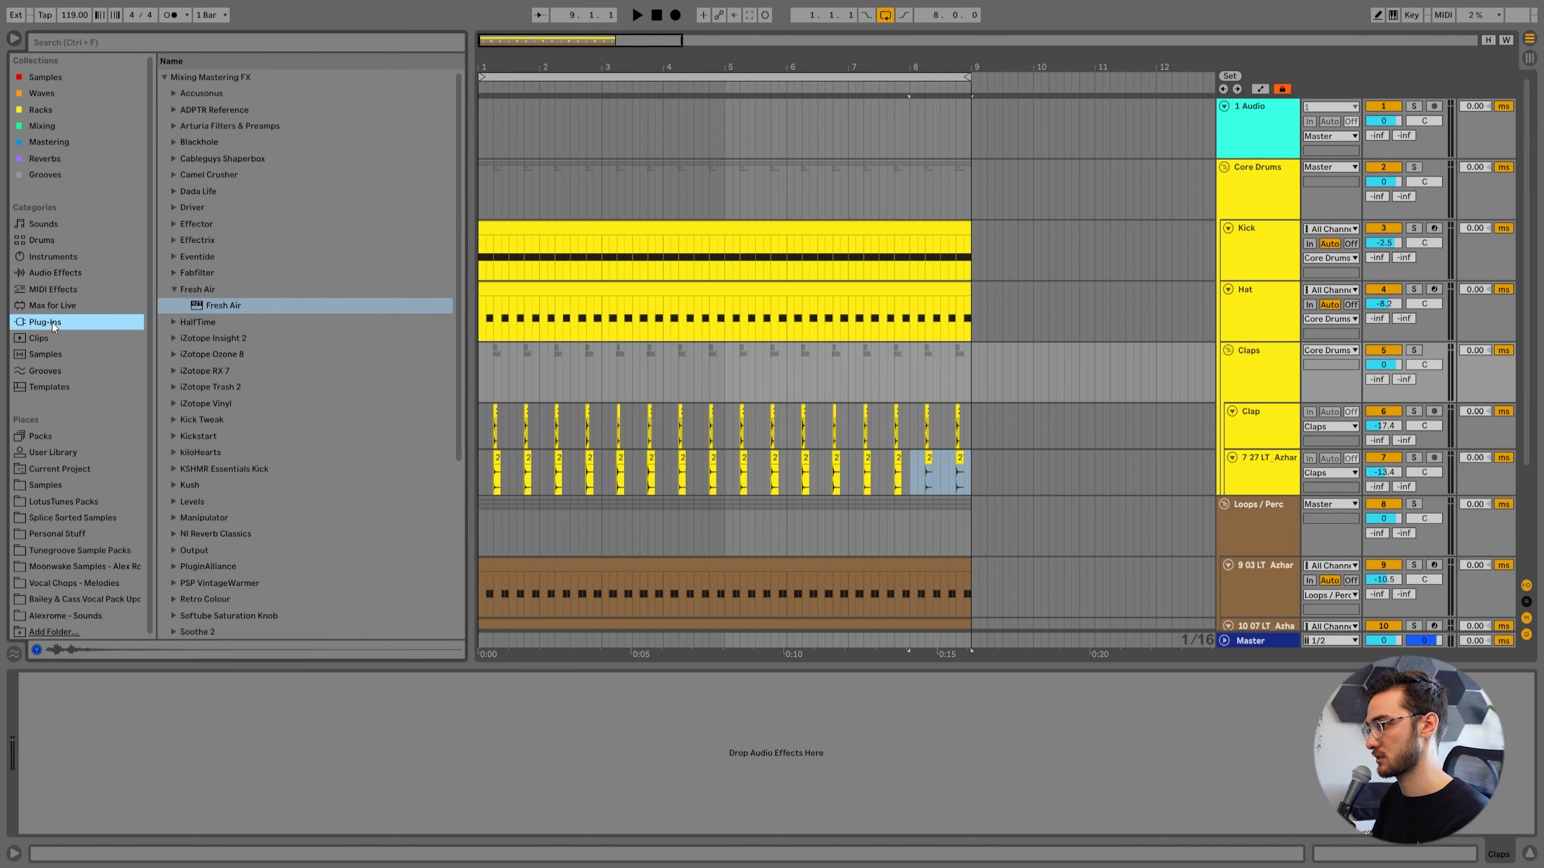
click(56, 274)
click(94, 41)
text(comp)
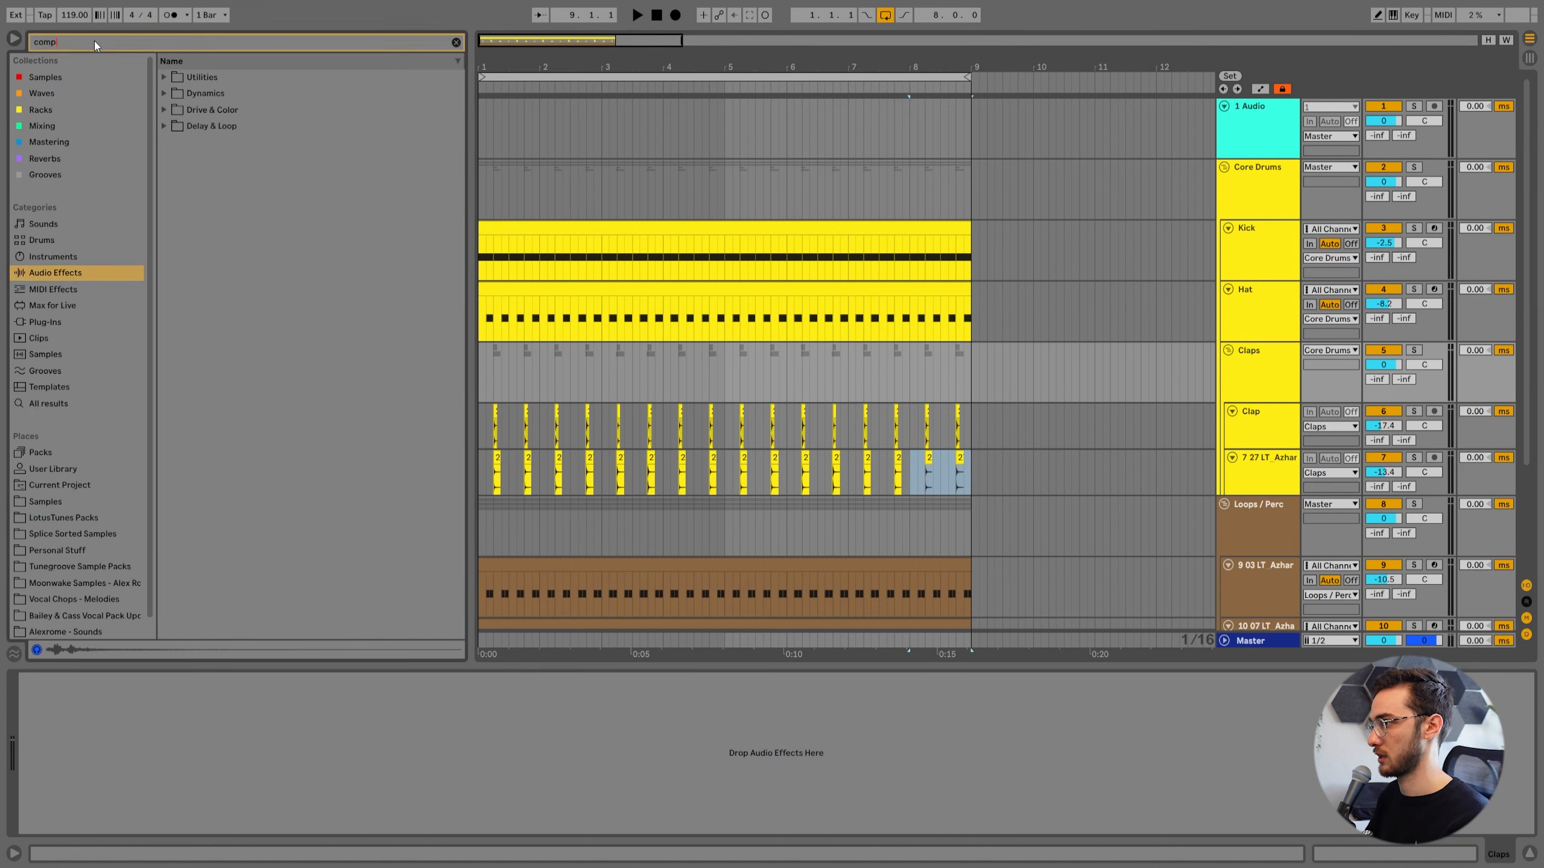
click(43, 126)
double_click(220, 111)
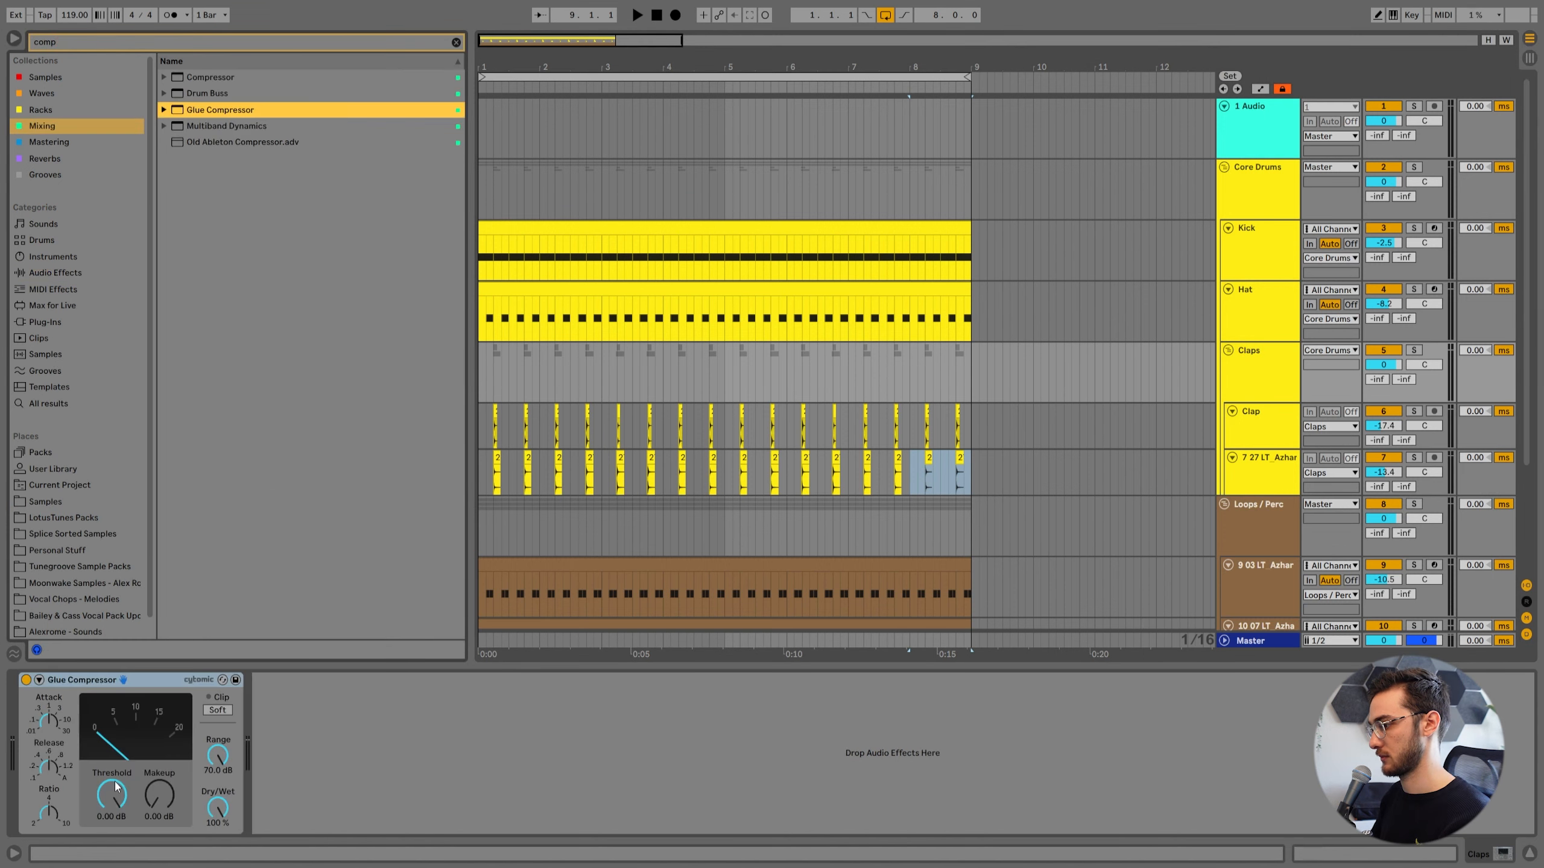
drag(112, 795, 112, 844)
key(space)
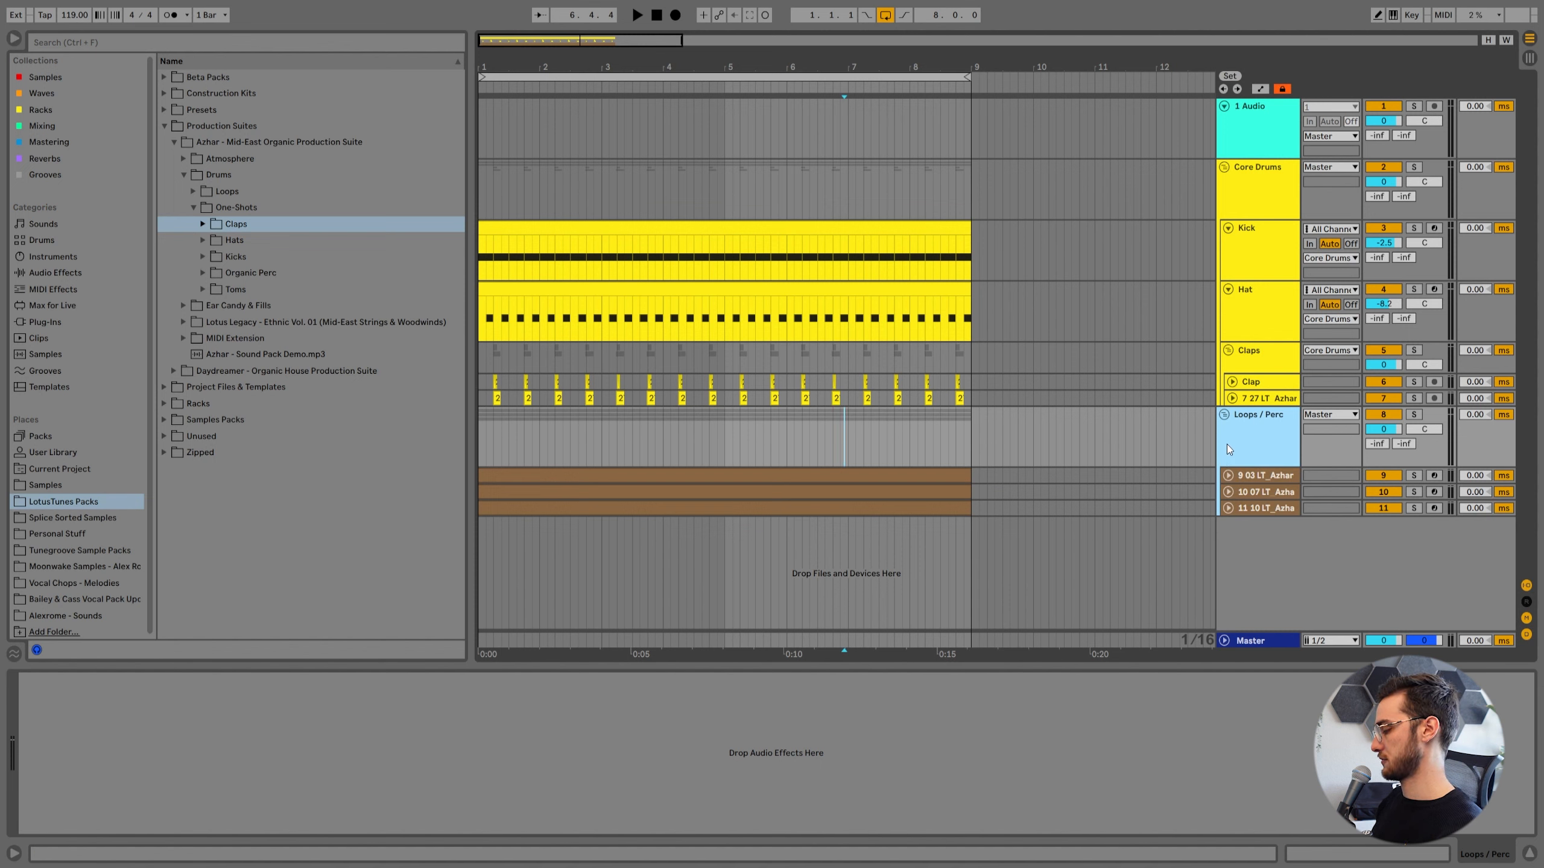
Add a MIDI track below the percussion, put it in its own group, and name the group "Bass".
key(ctrl+shift+t)
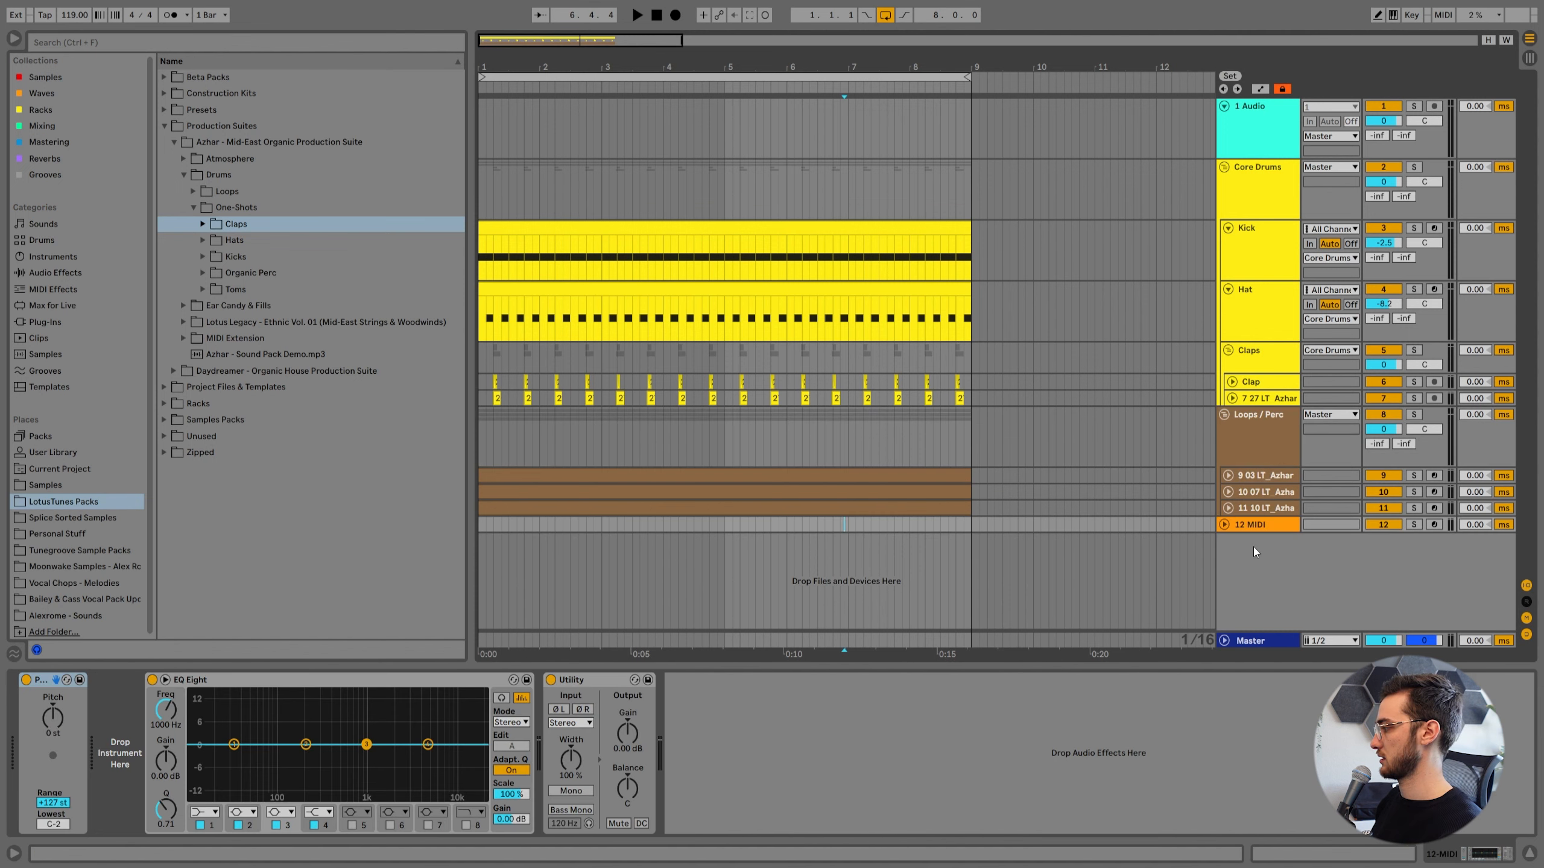
key(ctrl+g)
key(ctrl+r)
text(Bass)
key(Return)
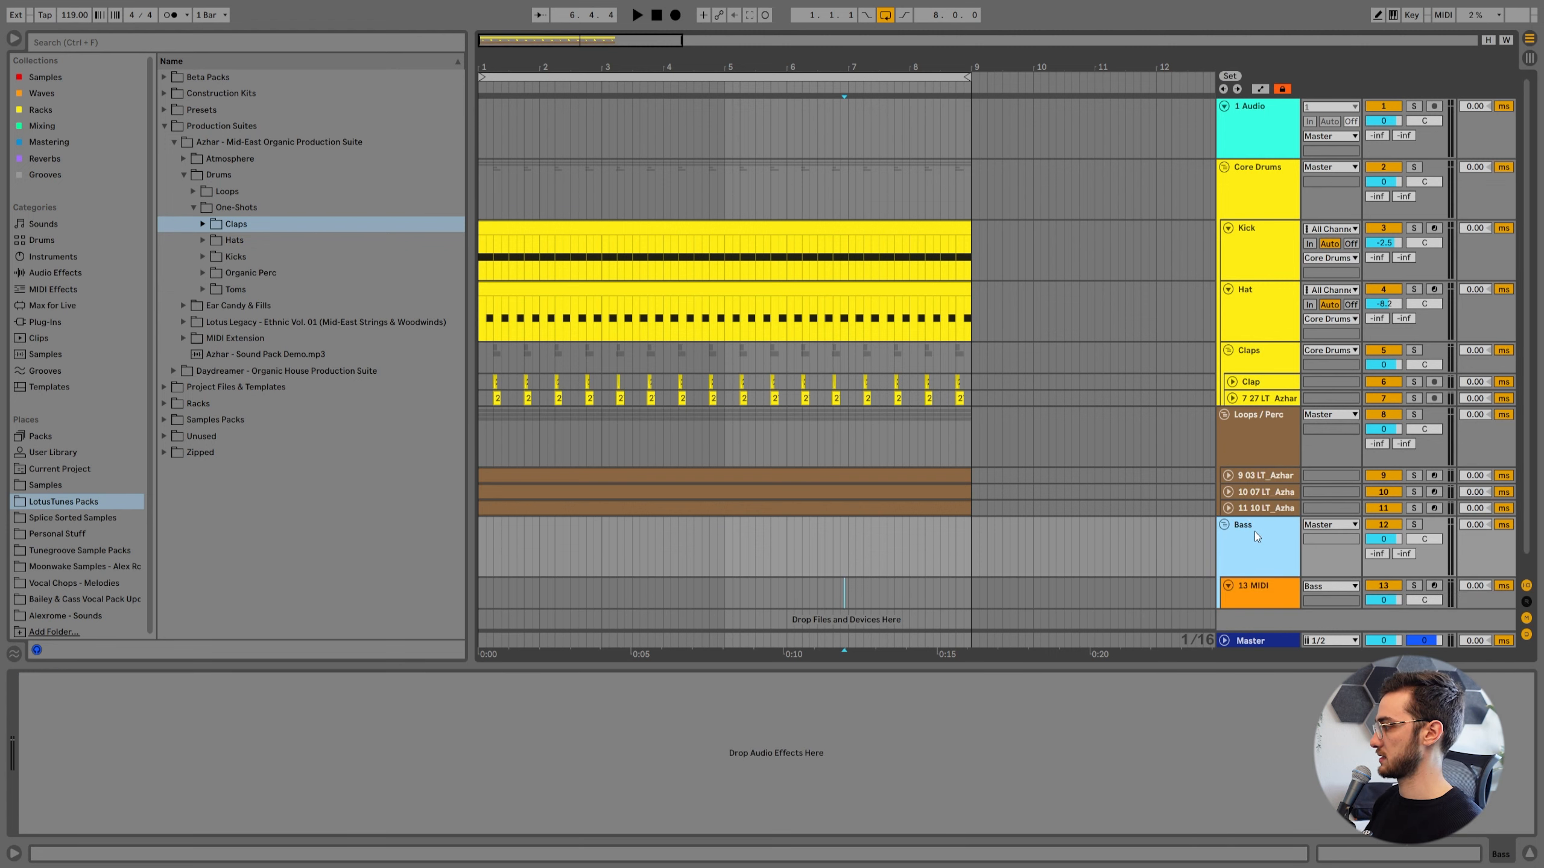
Audition samples in the Toms folder and load 07 LT_Azhar_Tom_C#.wav onto the MIDI track in the Bass group.
key(Down)
double_click(220, 291)
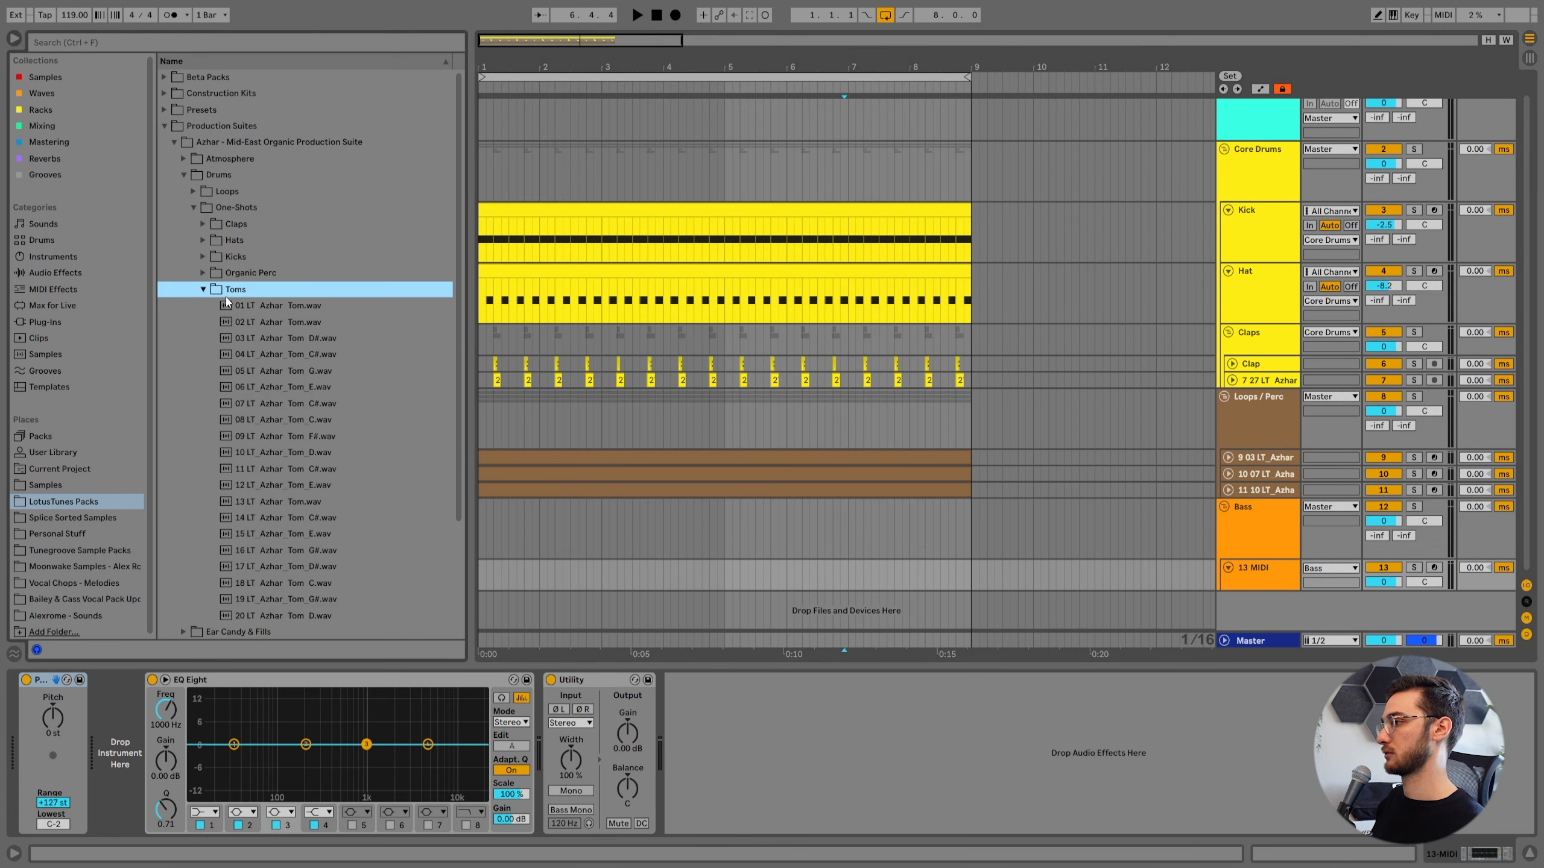
click(263, 282)
click(284, 314)
drag(295, 332, 140, 779)
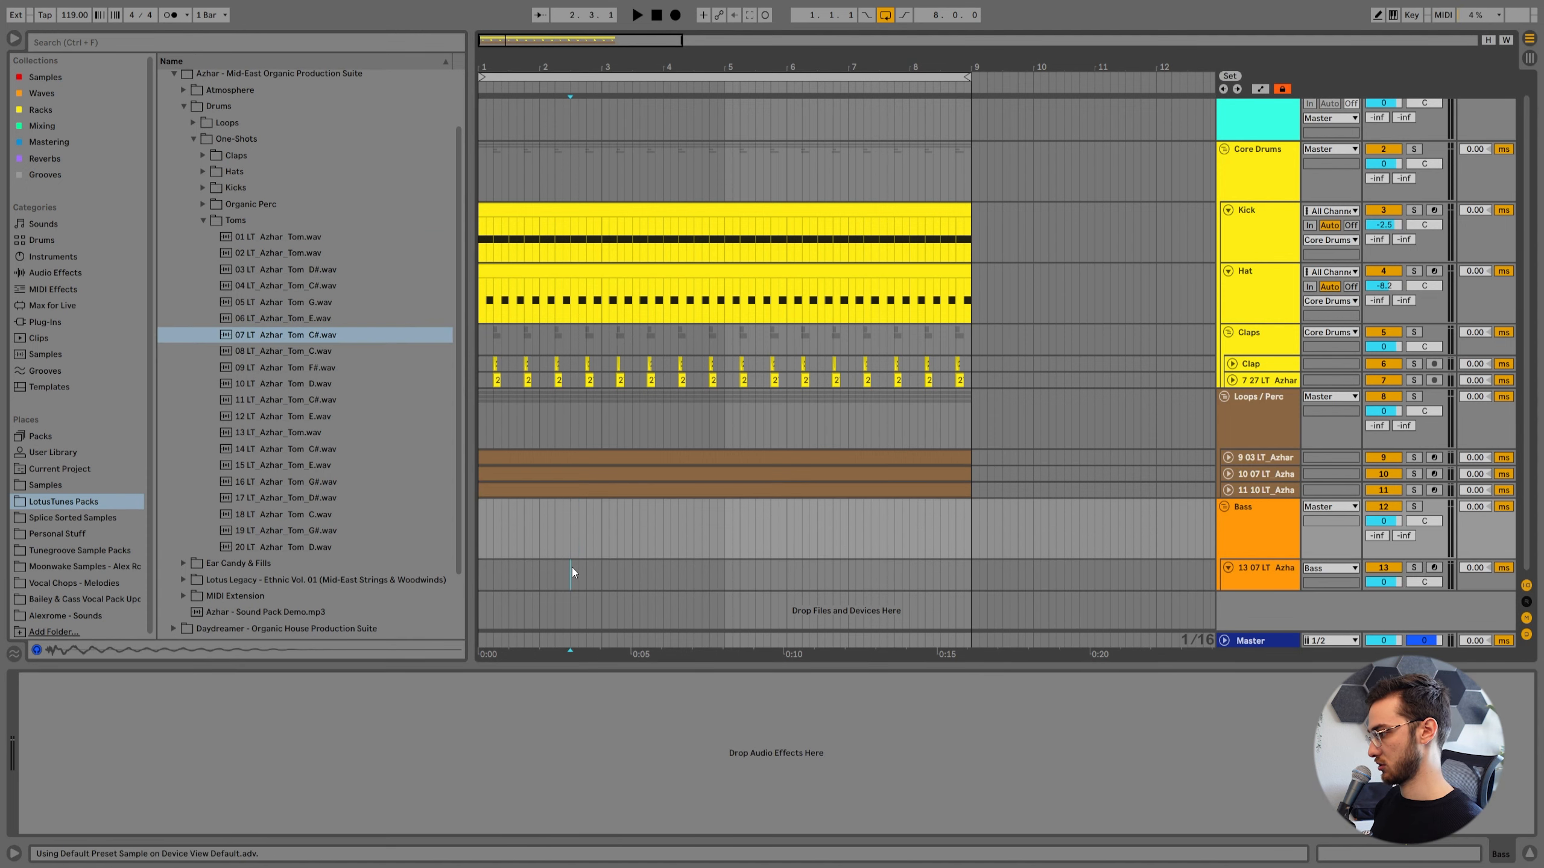
Create a two-bar MIDI clip on the tom track, add C#3 sixteenth notes at 1.1.4 and 1.4.3, and play it.
right_click(572, 568)
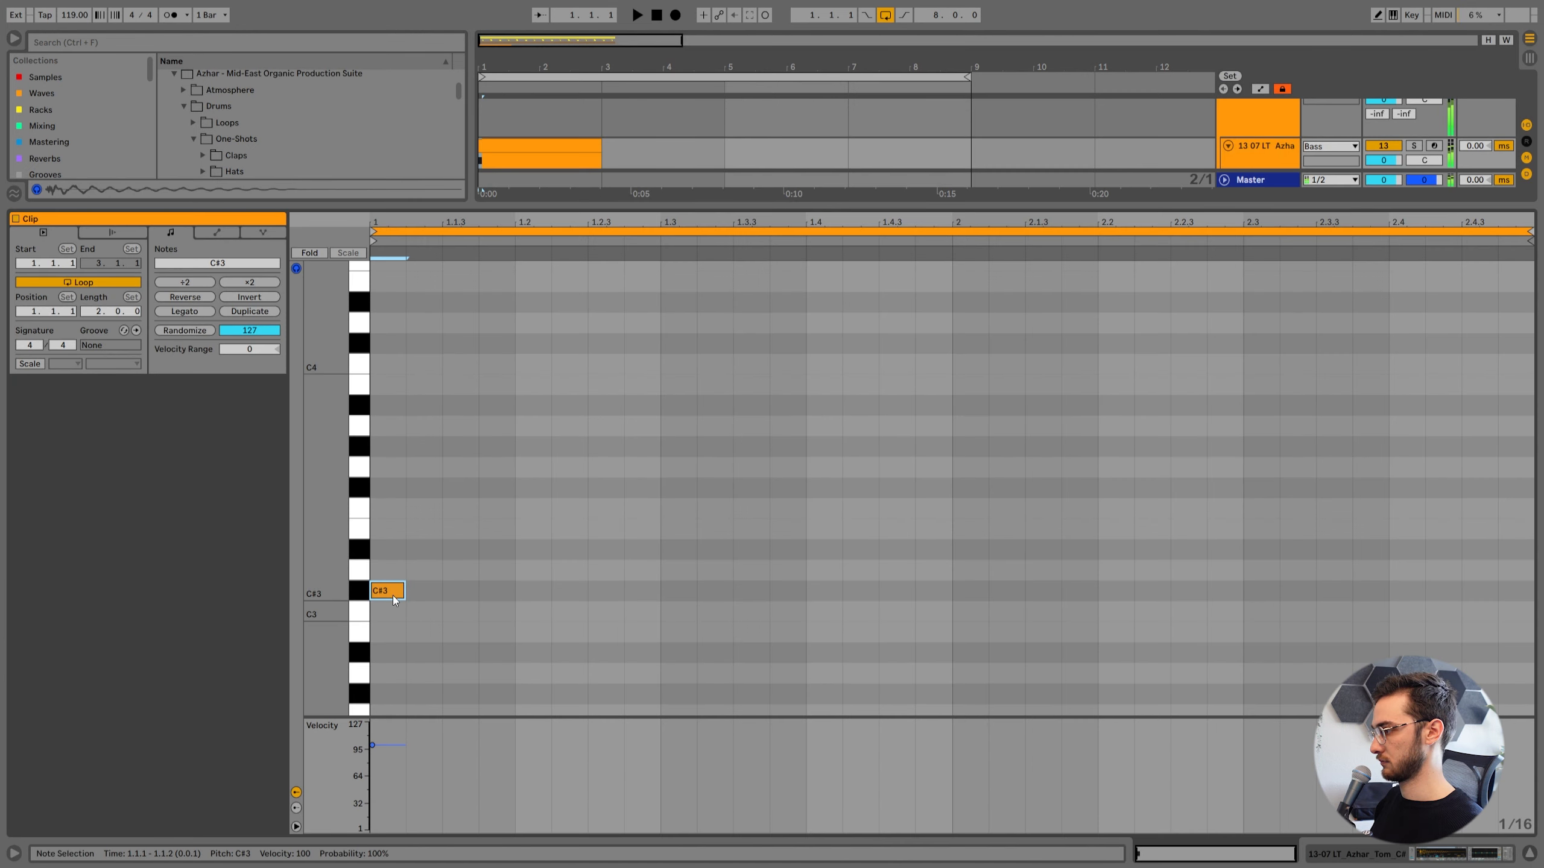
drag(394, 596, 514, 597)
key(space)
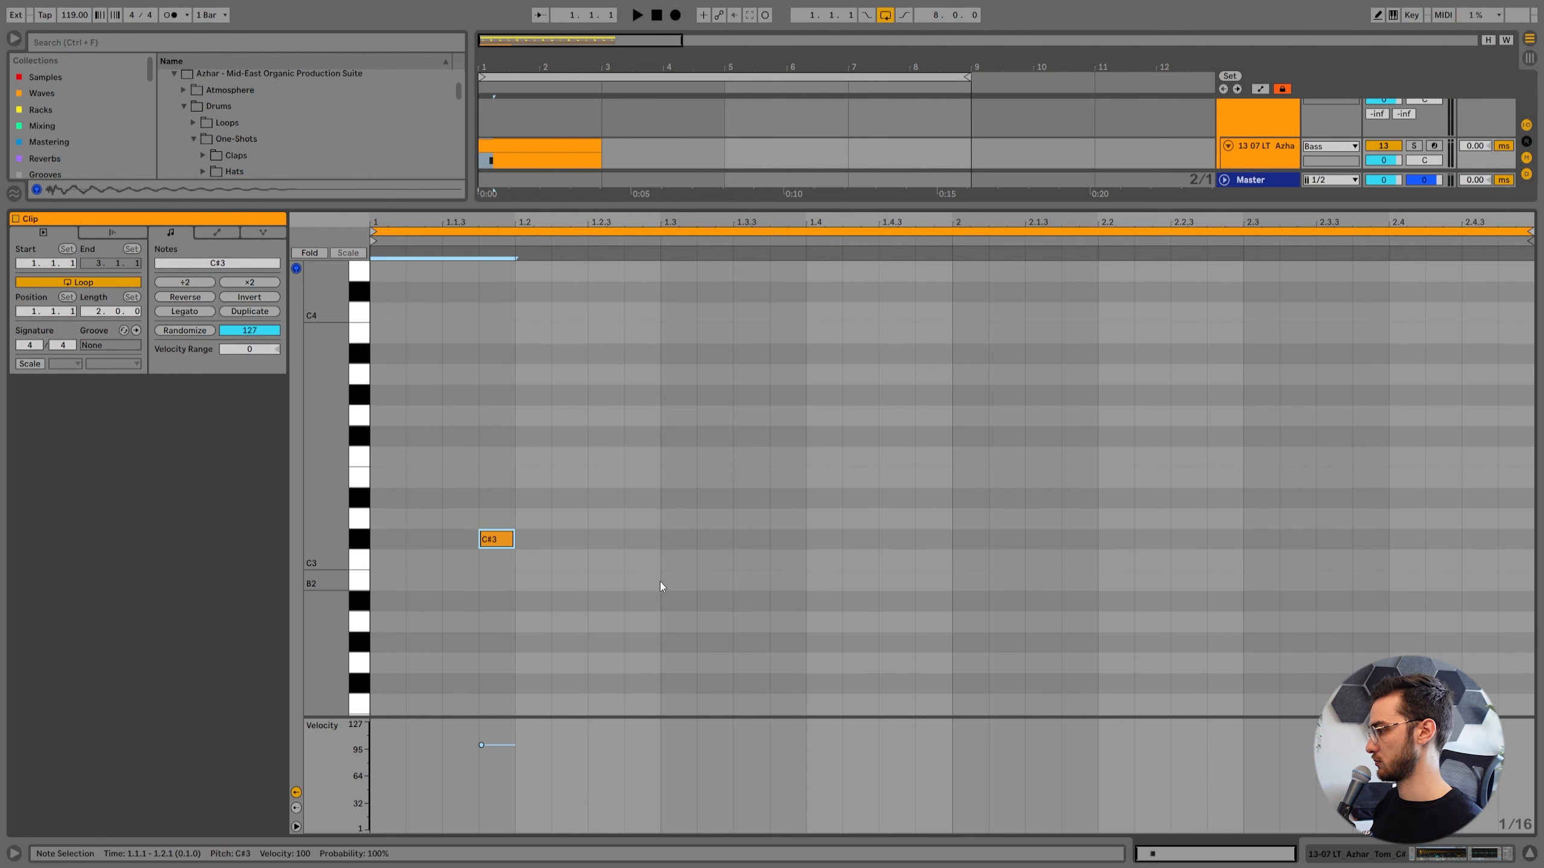
double_click(897, 539)
key(space)
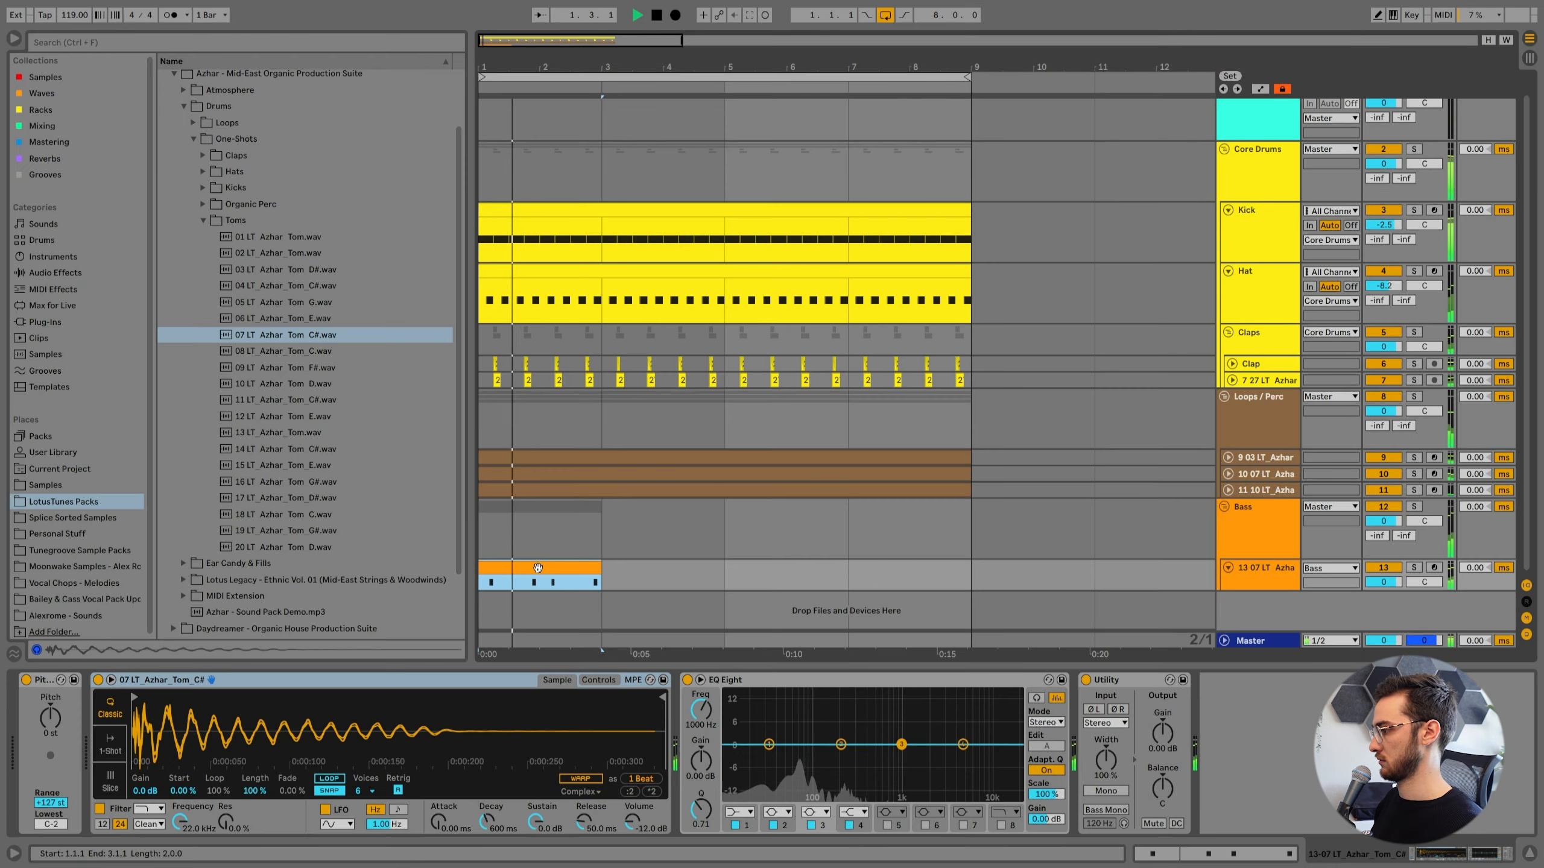
Repeat the tom pattern through bar 8 and lower the tom track's volume to -7.2 dB during playback.
key(ctrl+d)
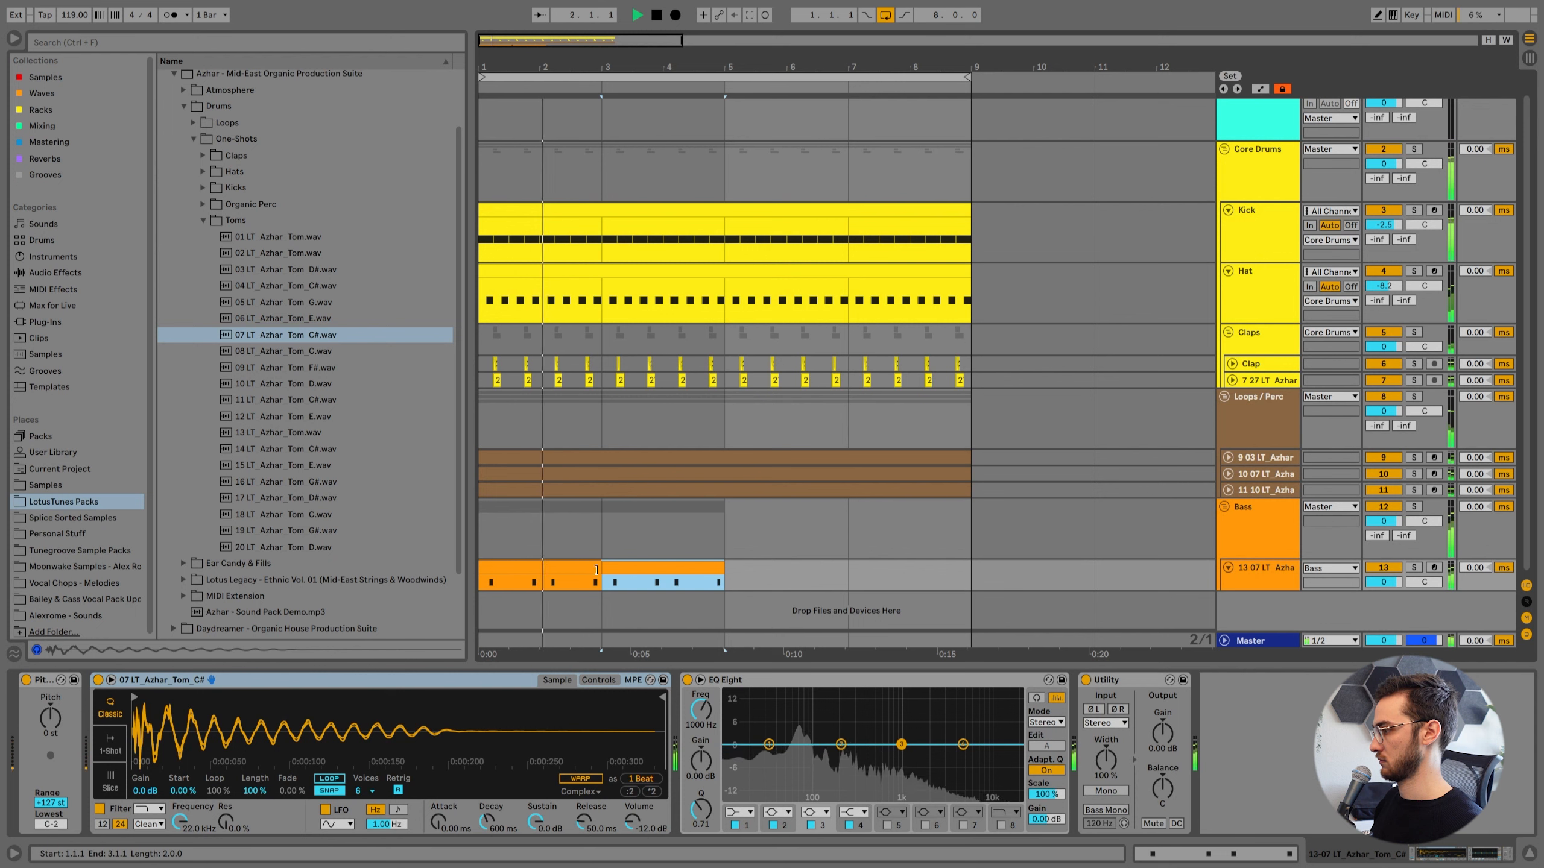
key(ctrl+d)
key(ctrl+d)
drag(1384, 583, 1385, 599)
key(space)
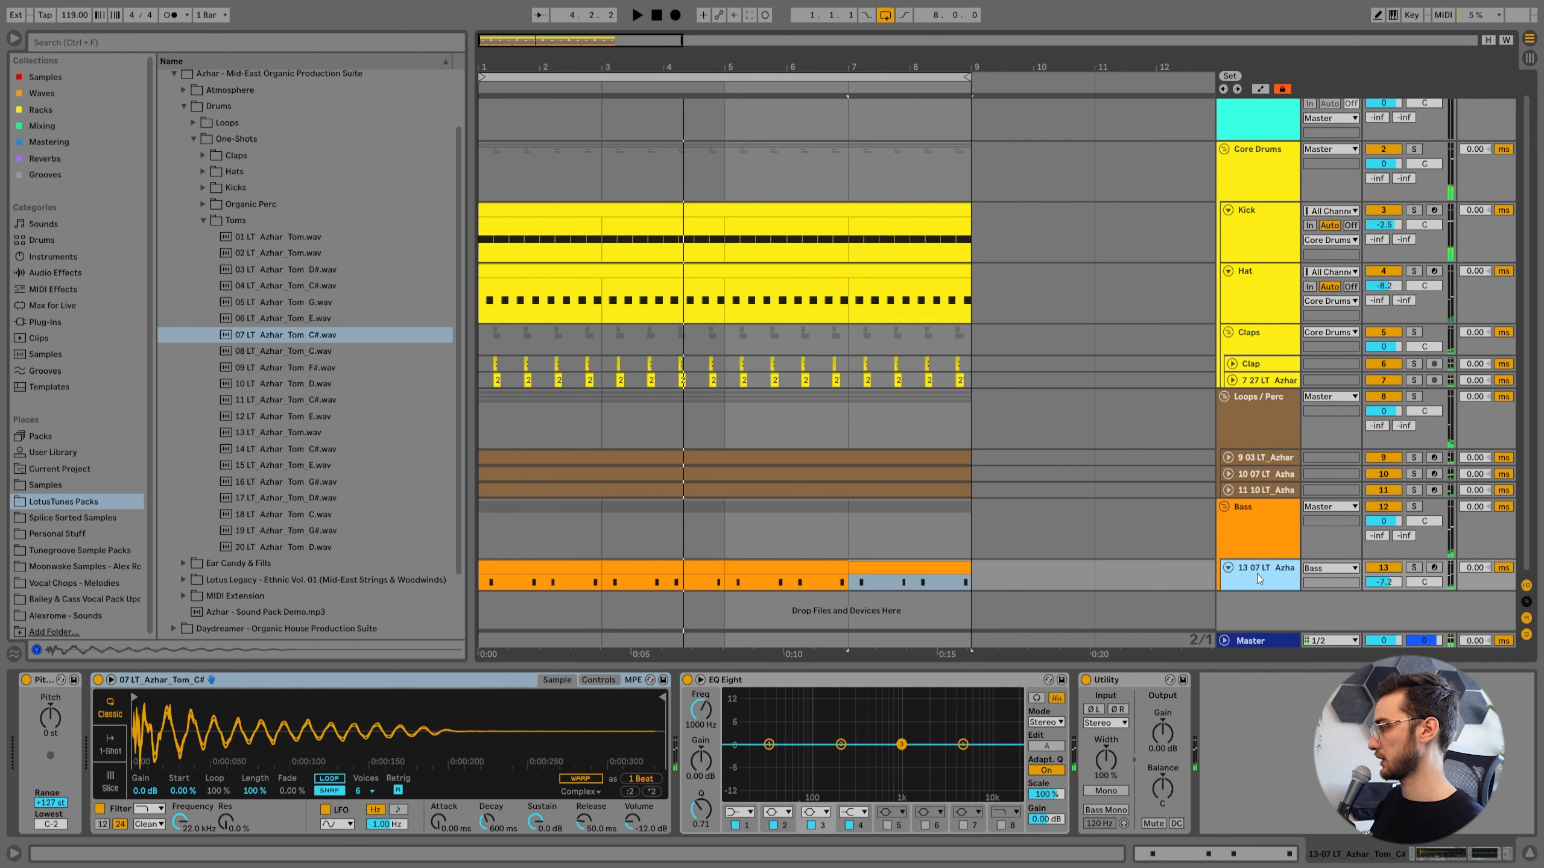
Duplicate the tom track in the Bass group and load 11 LT_Azhar_Tom_C#.wav as the copy's sample.
key(ctrl+d)
click(543, 585)
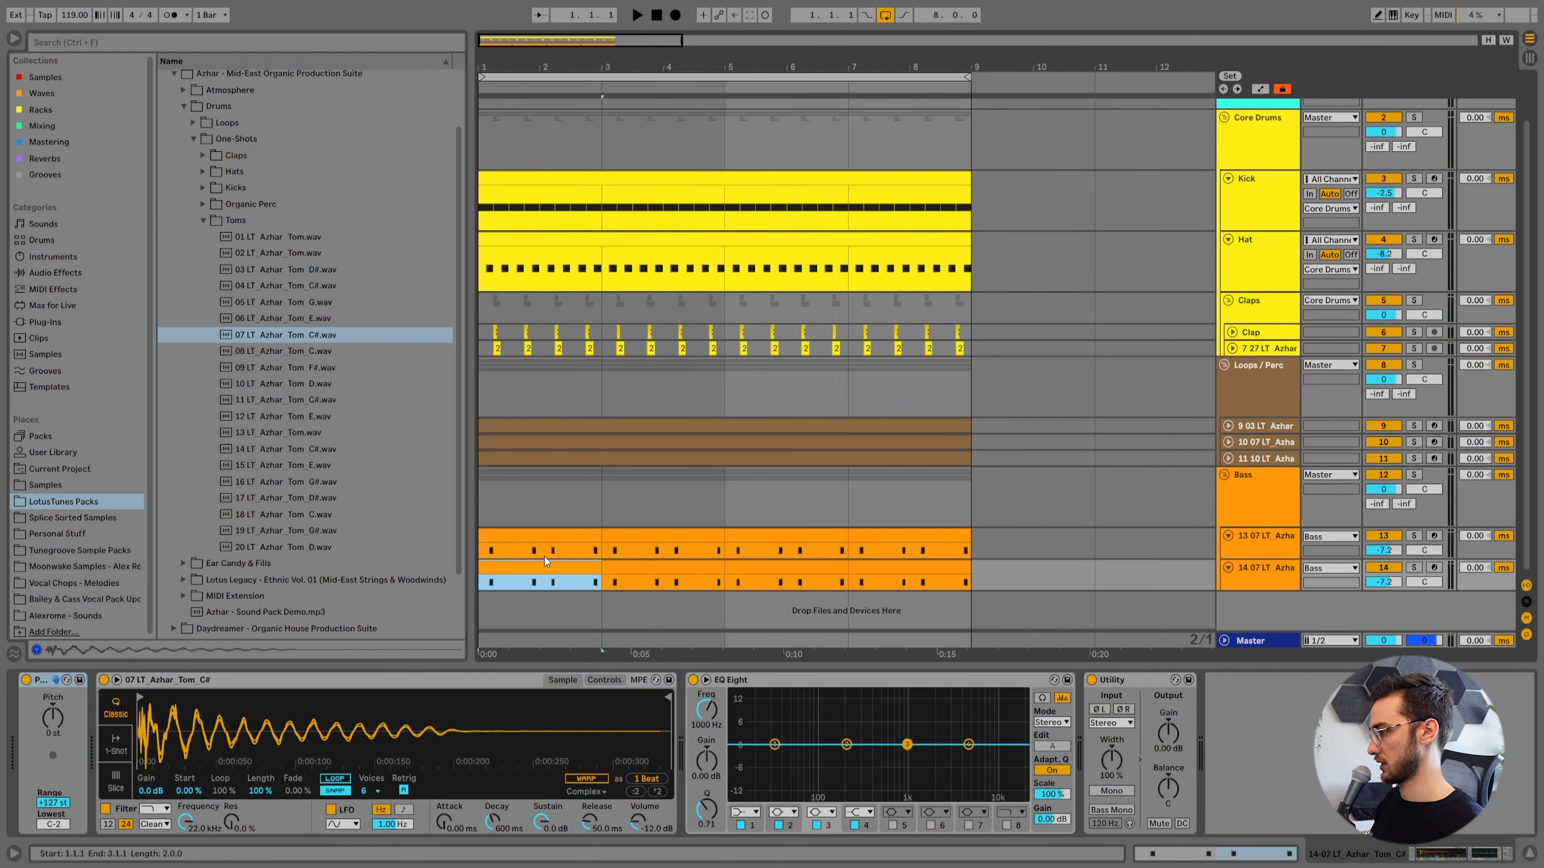
right_click(333, 746)
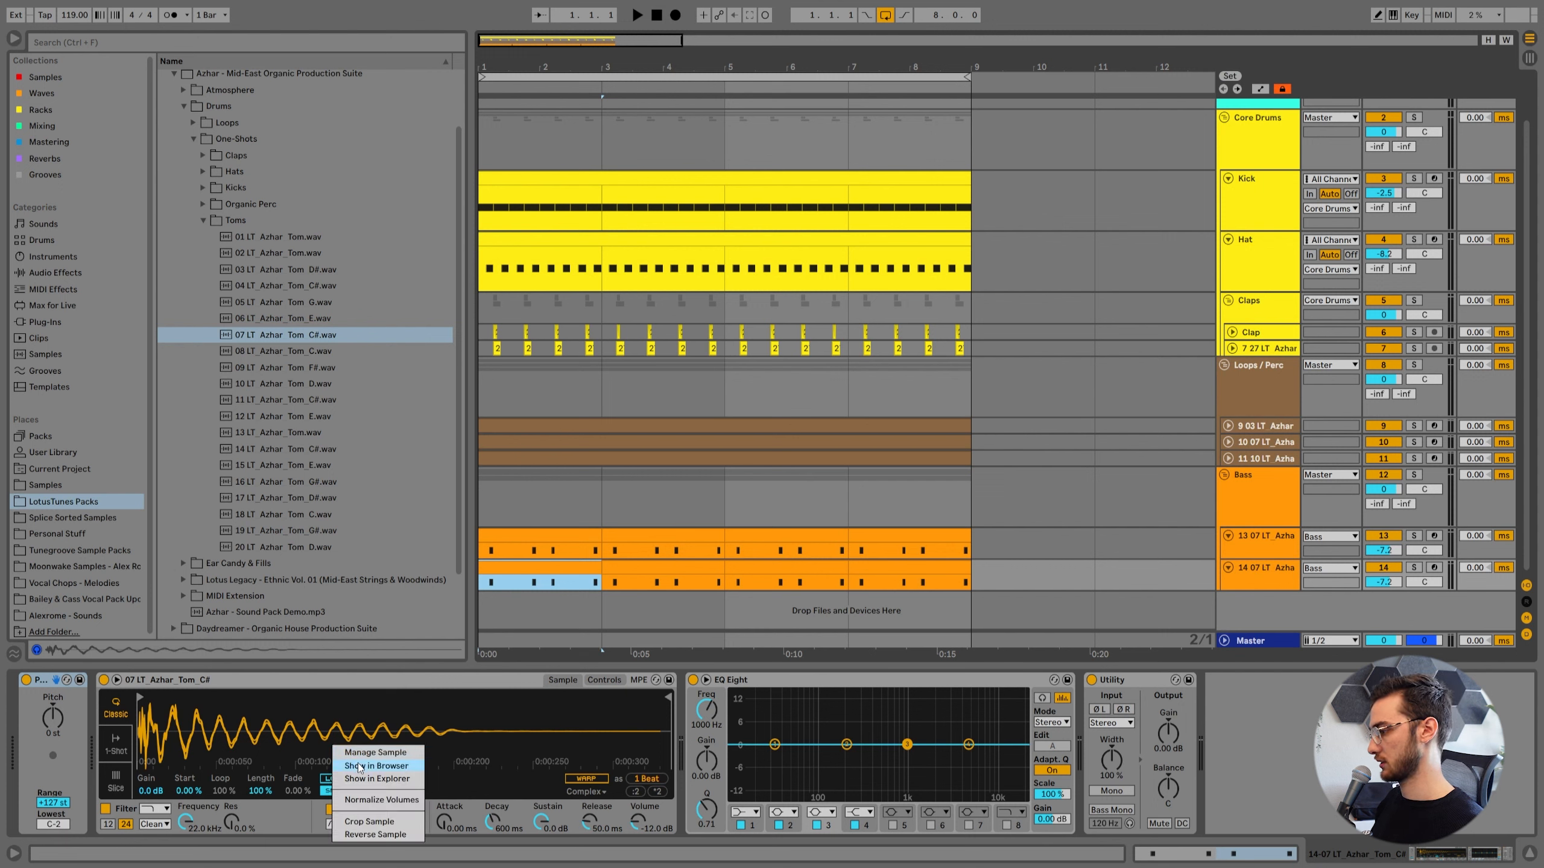
click(363, 767)
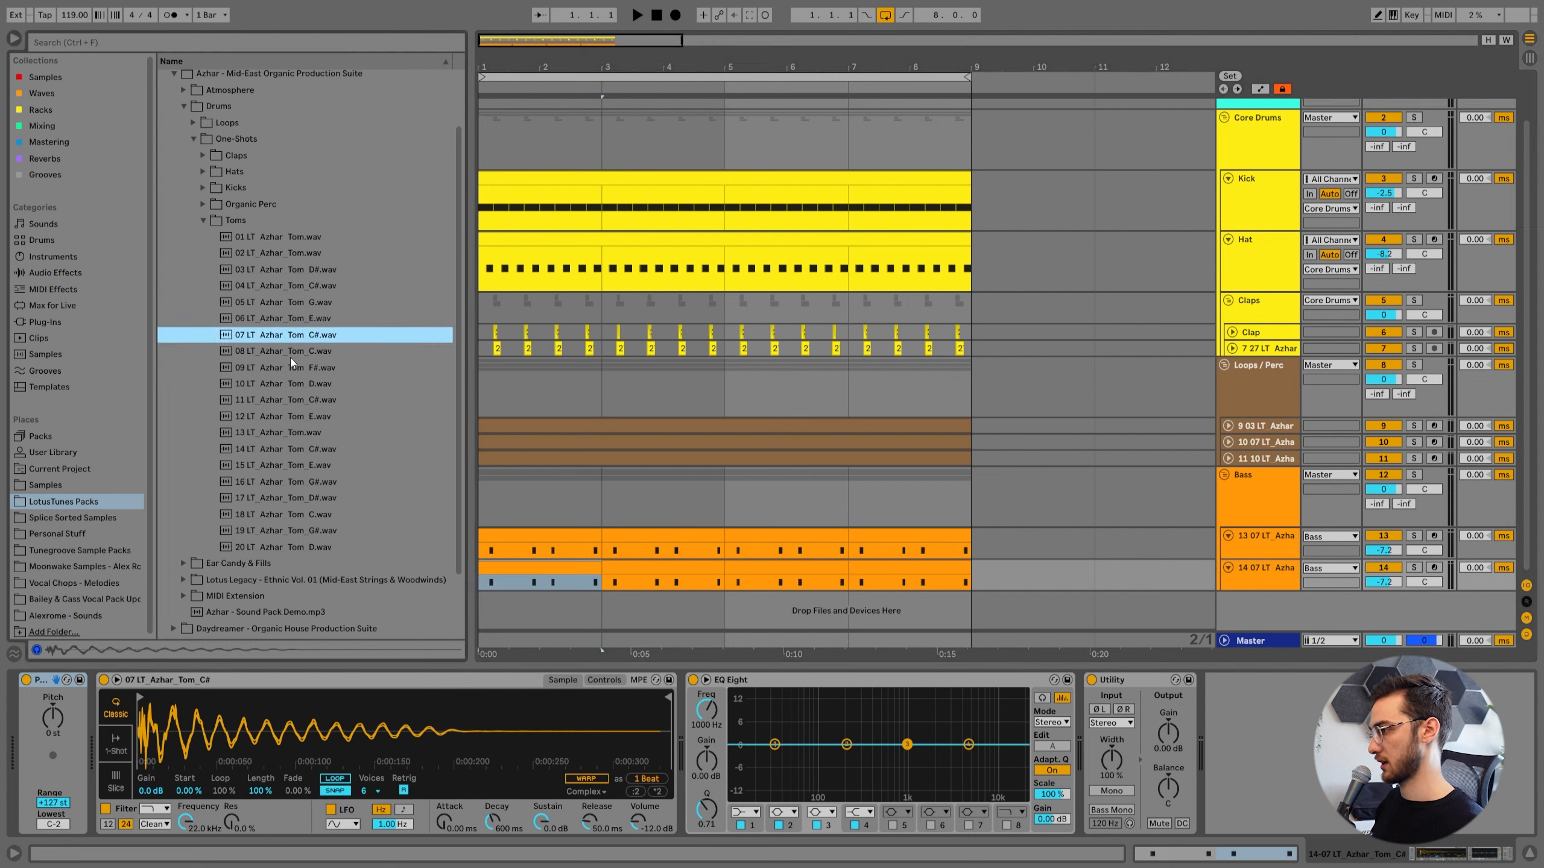
click(311, 400)
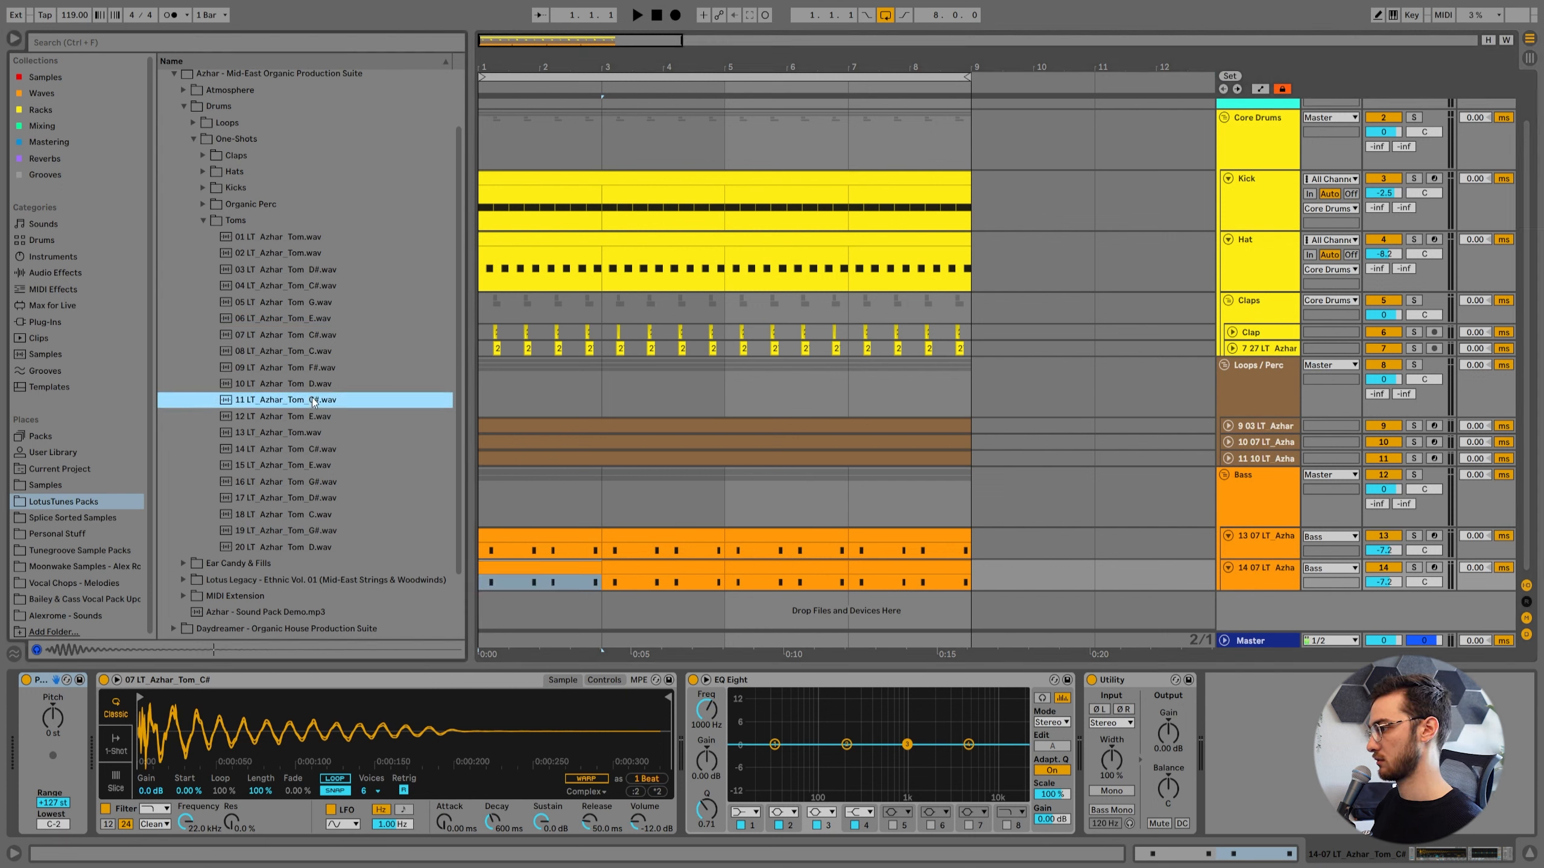
drag(308, 404, 365, 730)
key(space)
Shift all C#3 notes in the duplicated track's first clip two sixteenths later, checking the timing during playback.
key(space)
double_click(541, 568)
key(ctrl+a)
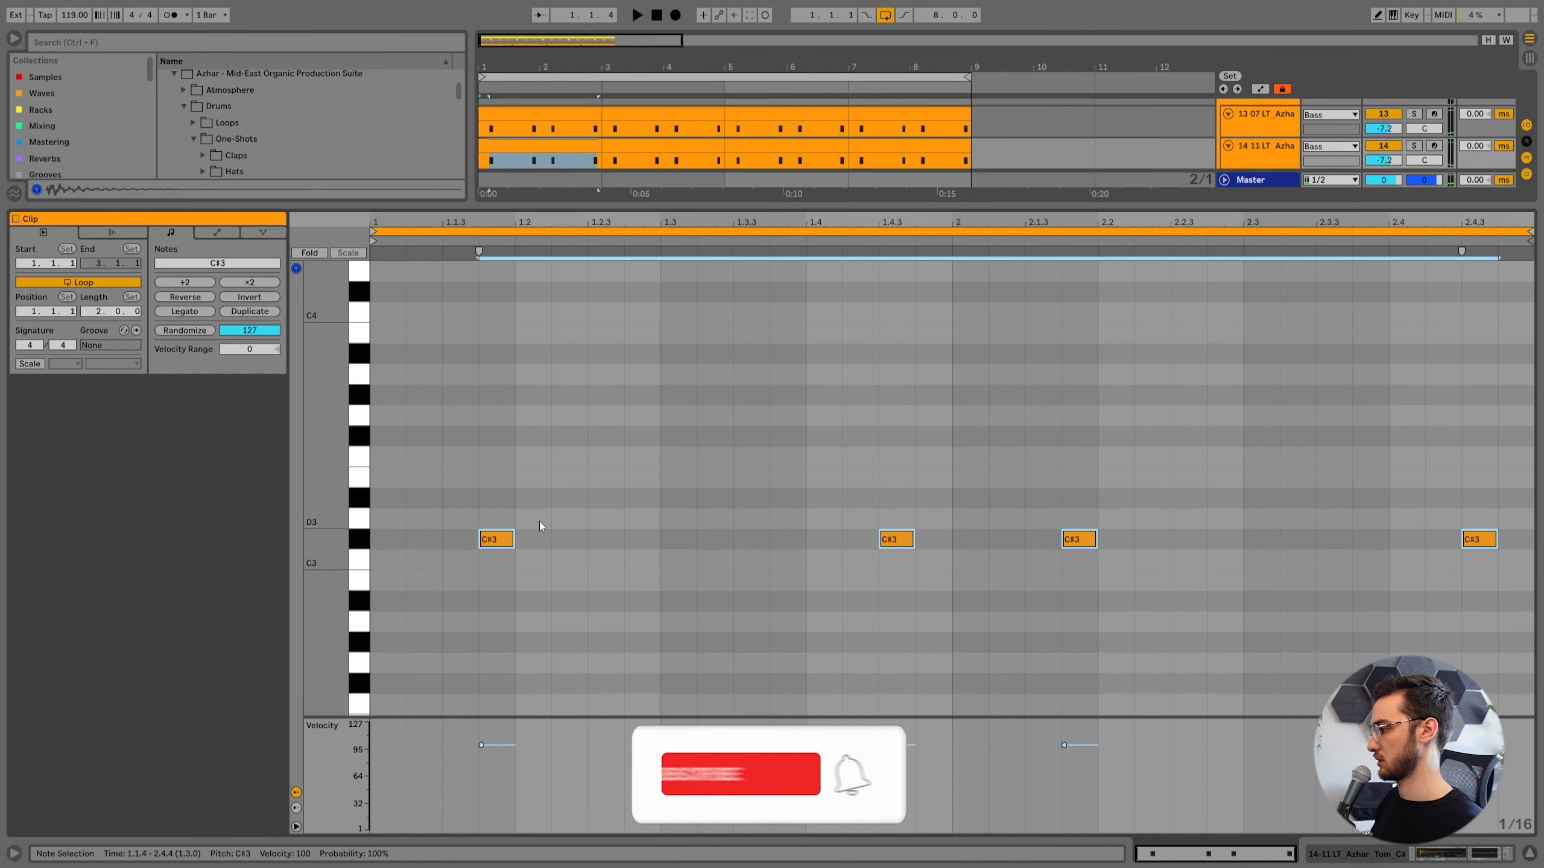
key(Right)
key(space)
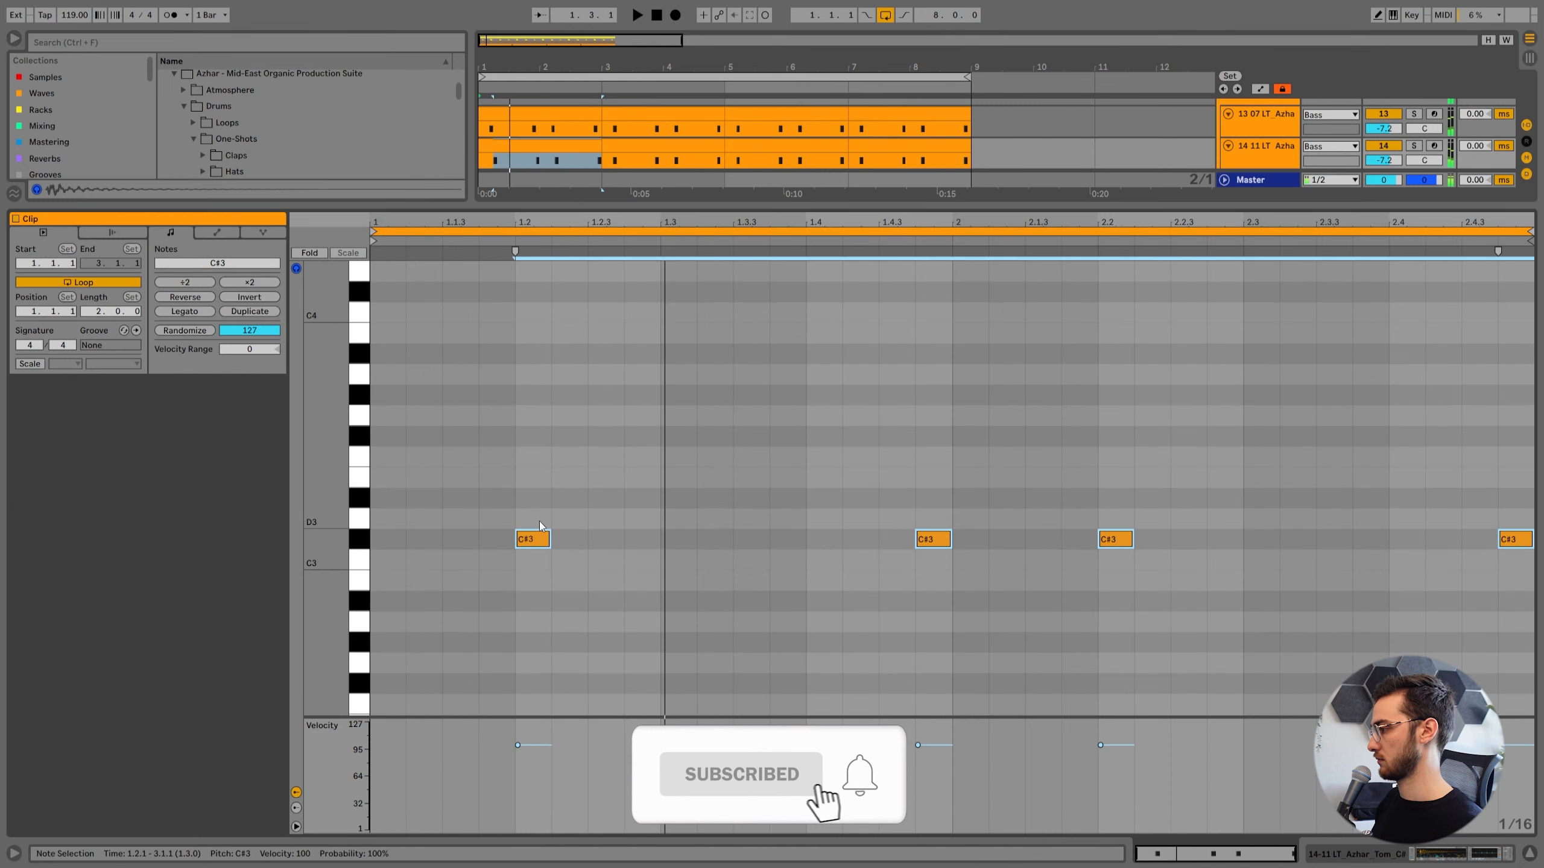
key(space)
key(Right)
key(space)
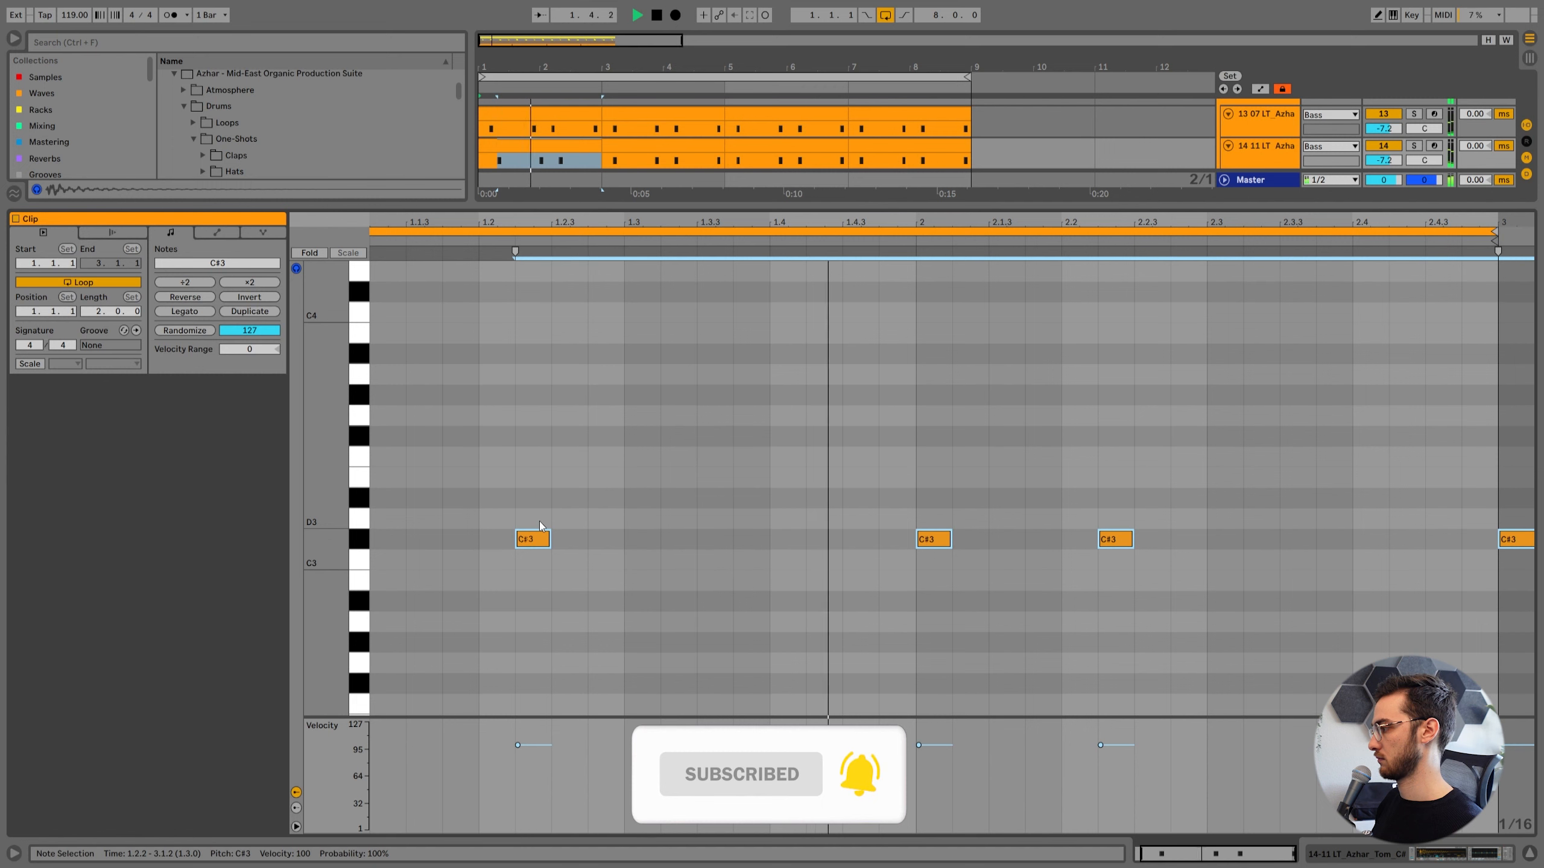
key(space)
Reduce the second tom pattern to C#3 notes at 1.2.2 and 2.2.2, and repeat it through bar 8.
drag(832, 431, 872, 458)
click(932, 538)
key(Right)
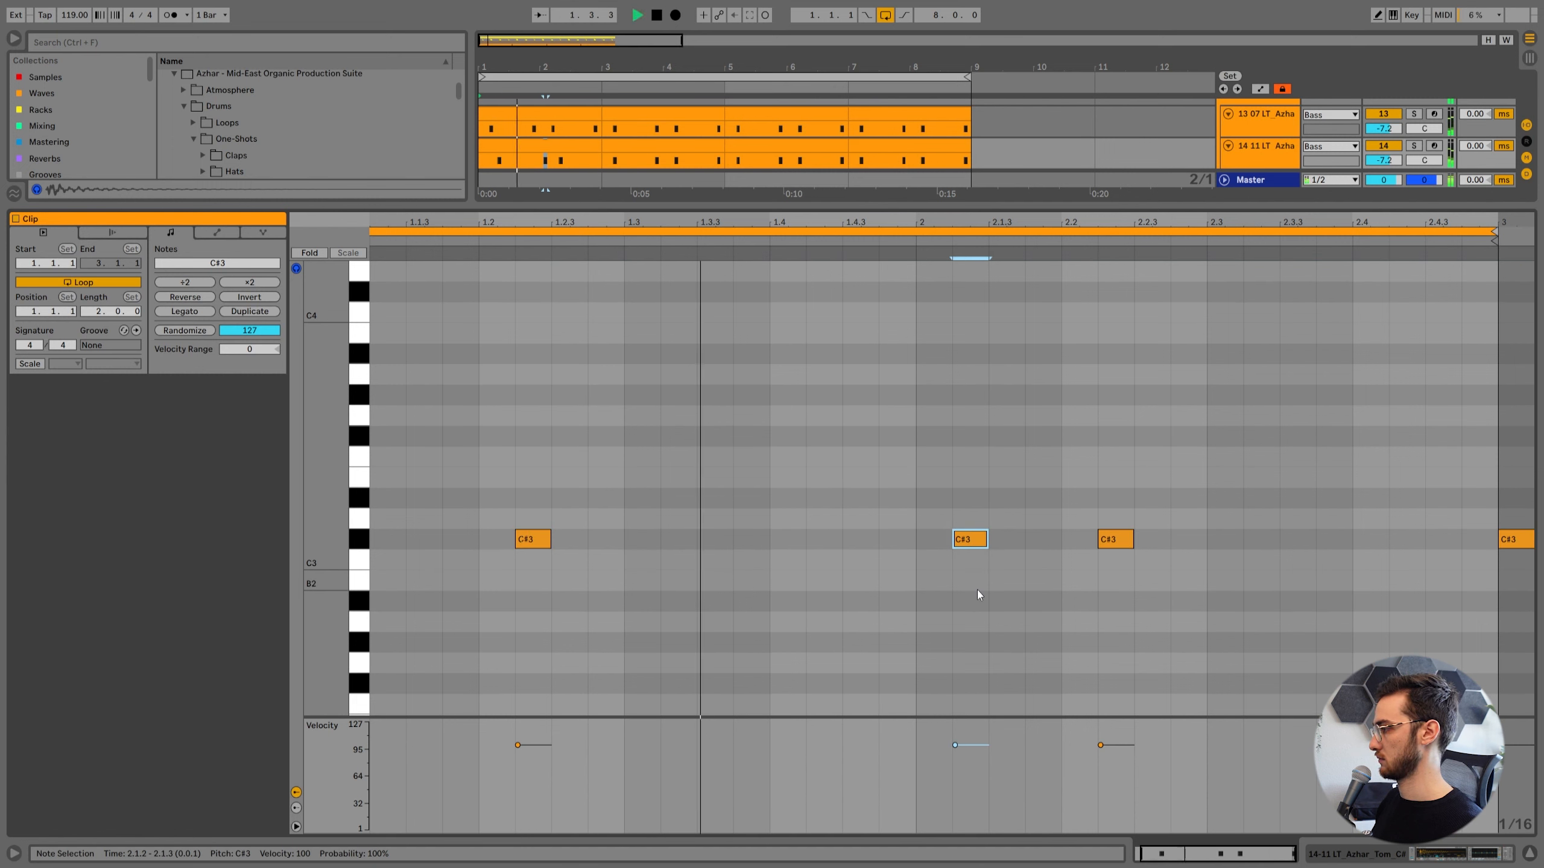
drag(1468, 455, 1492, 469)
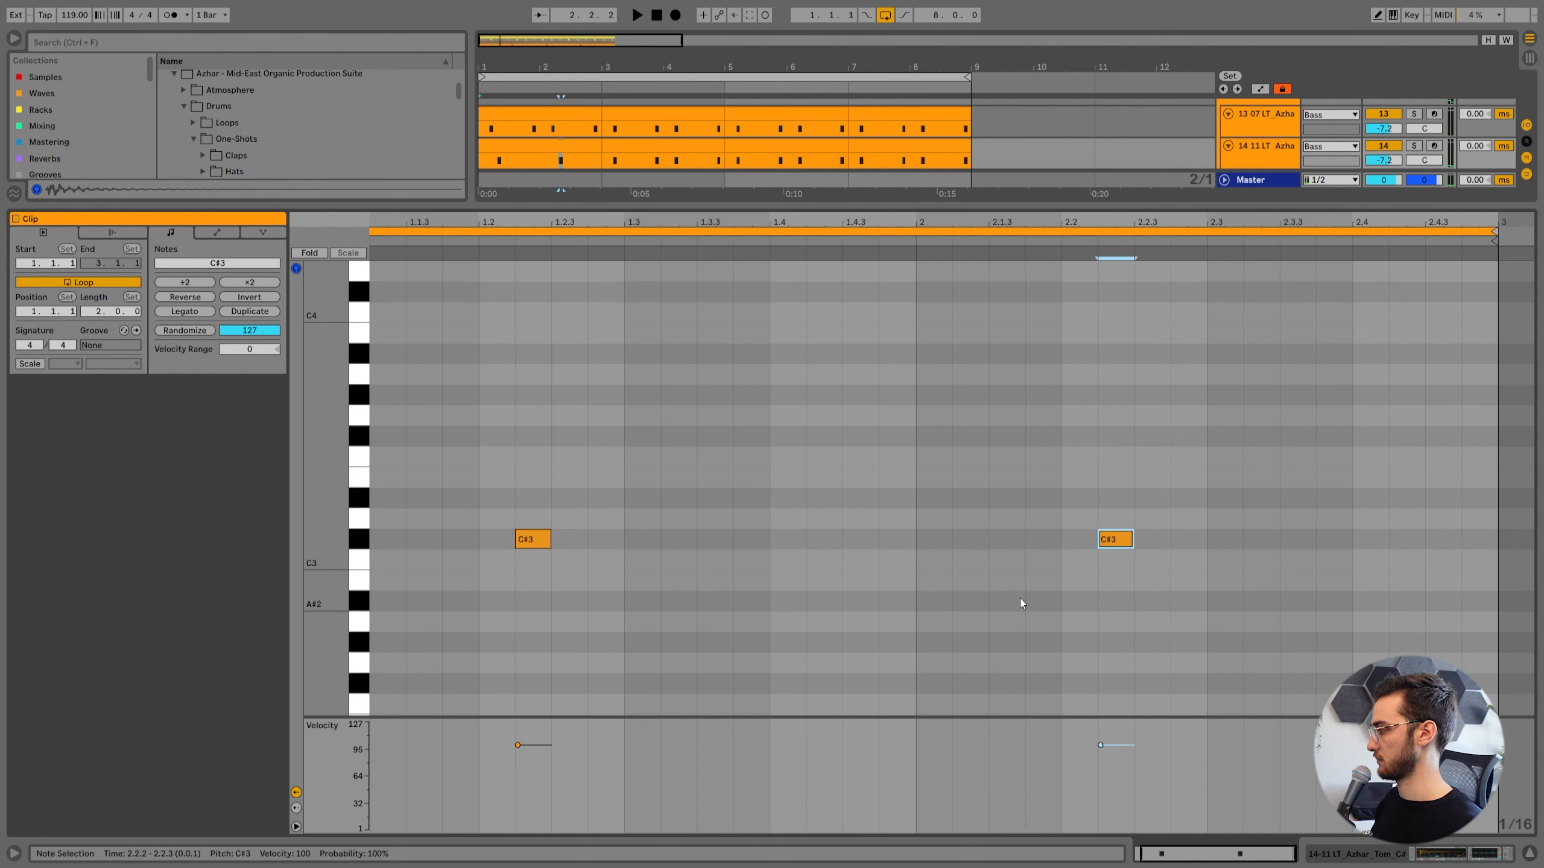
key(space)
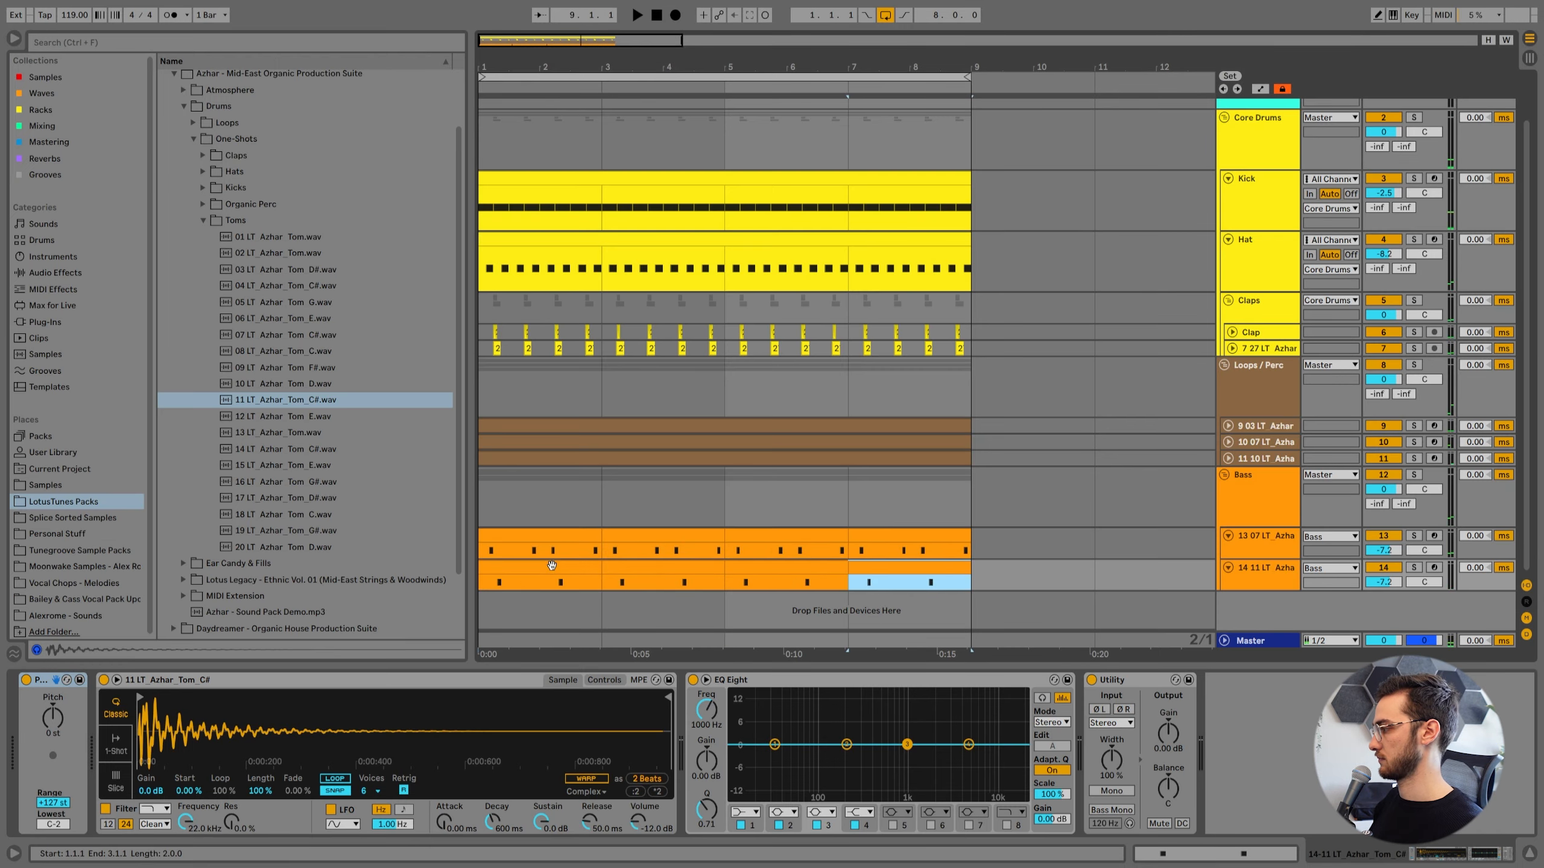
click(551, 566)
key(space)
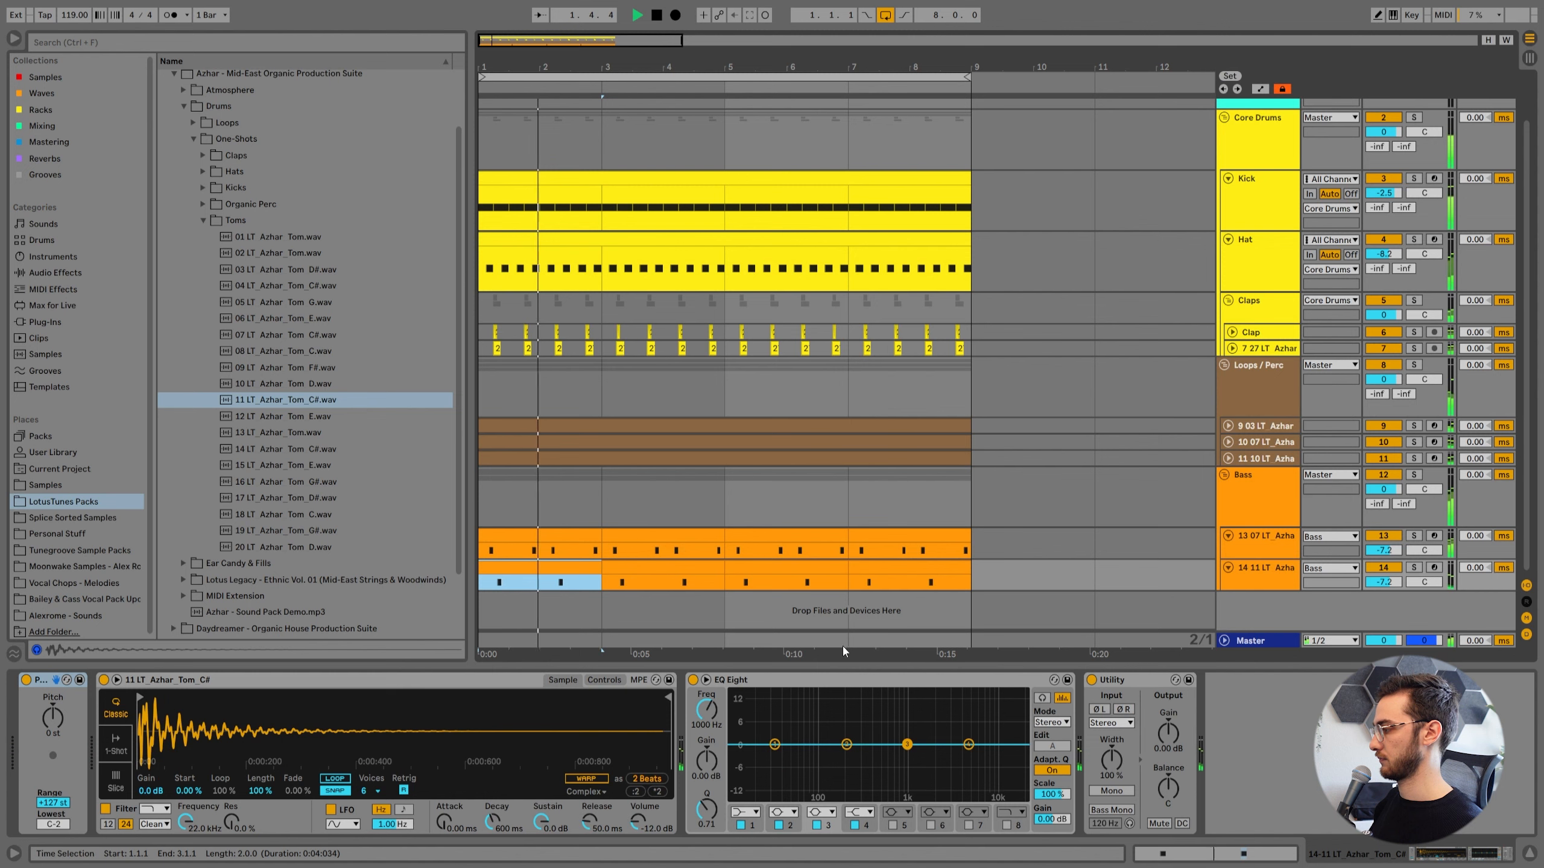
Select the first percussion track's clips and listen to that track soloed.
click(625, 497)
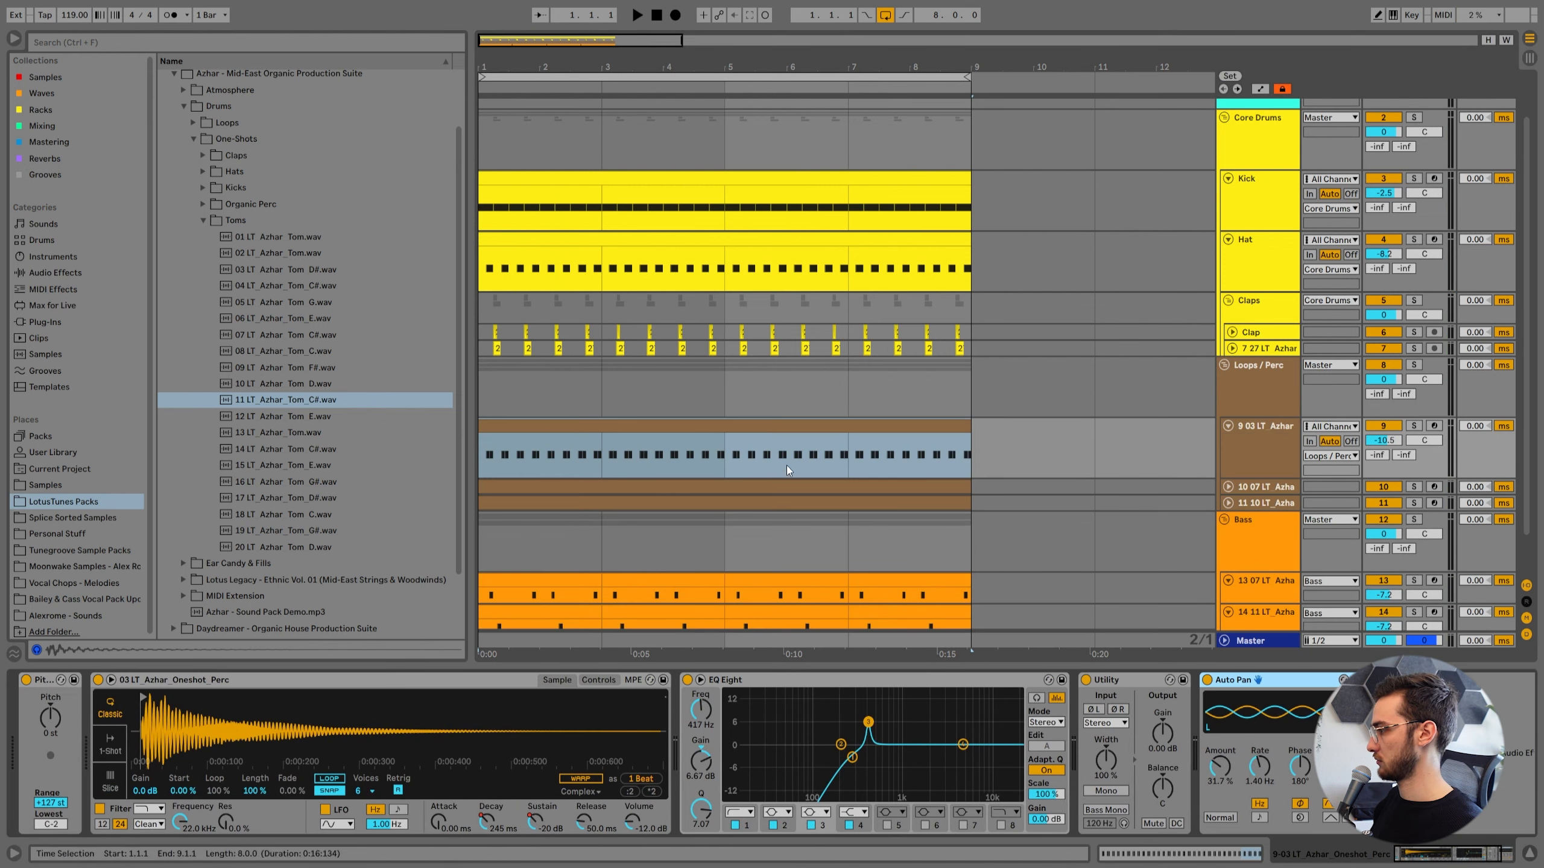
click(764, 425)
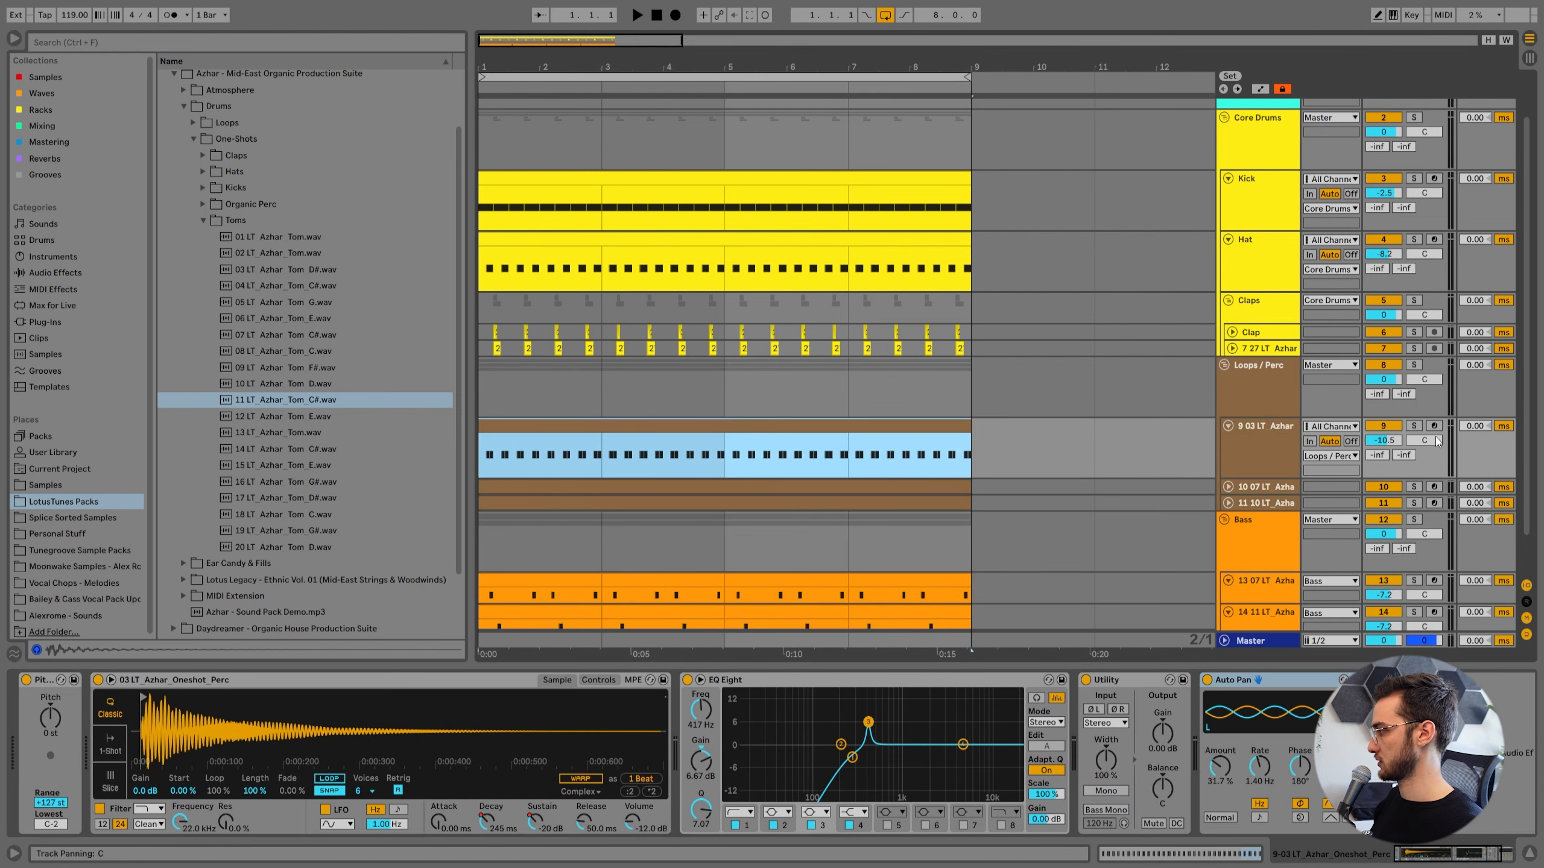
click(1413, 427)
key(space)
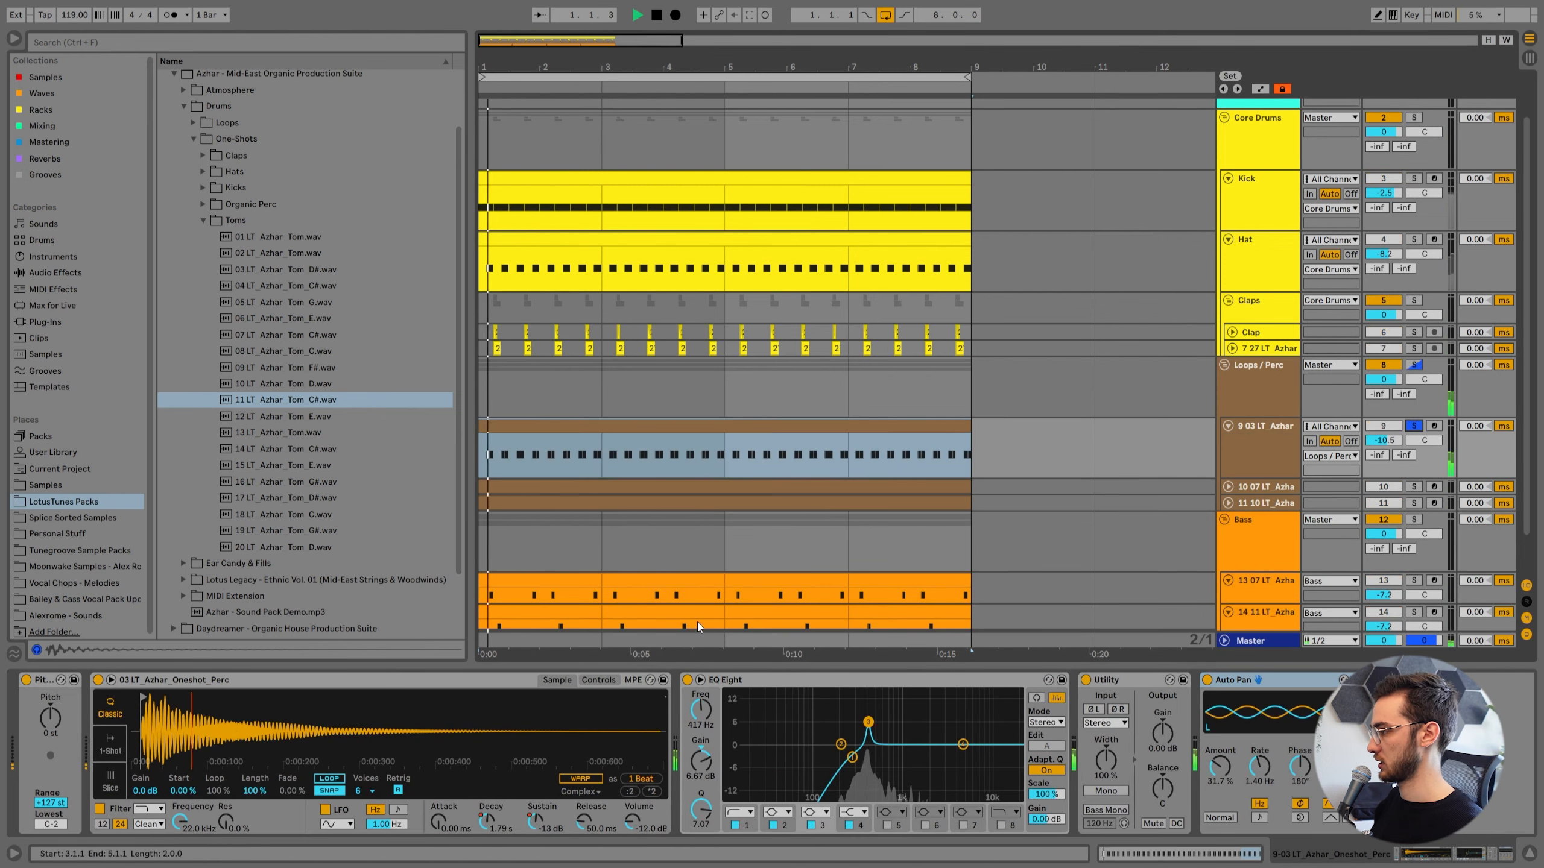
Unsolo the first percussion track and transpose its sampler to -5 st while the full groove plays.
click(600, 680)
key(s)
click(589, 783)
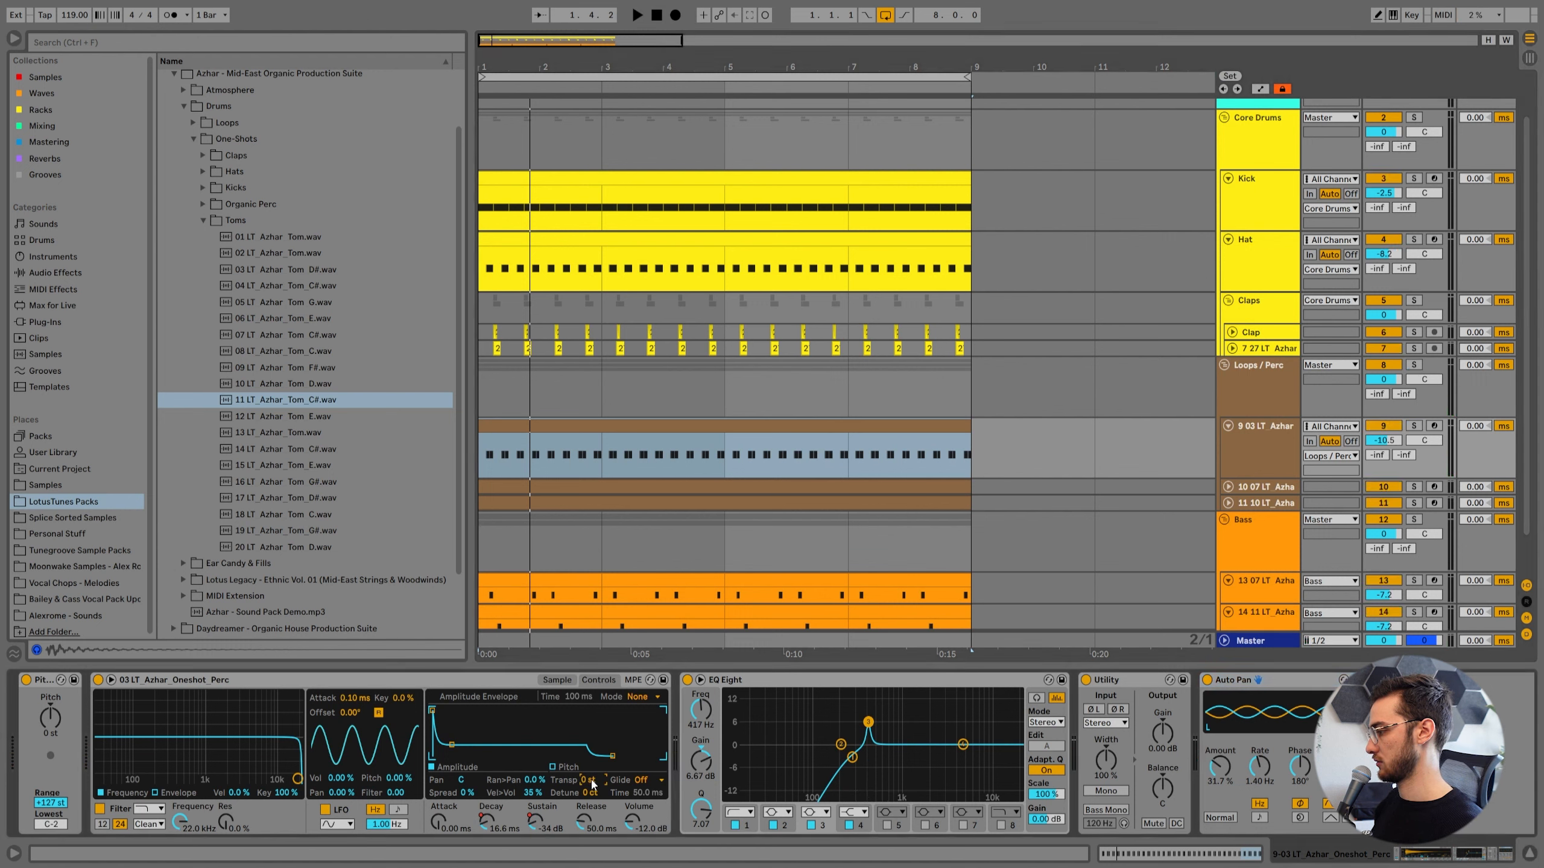
key(space)
key(Down)
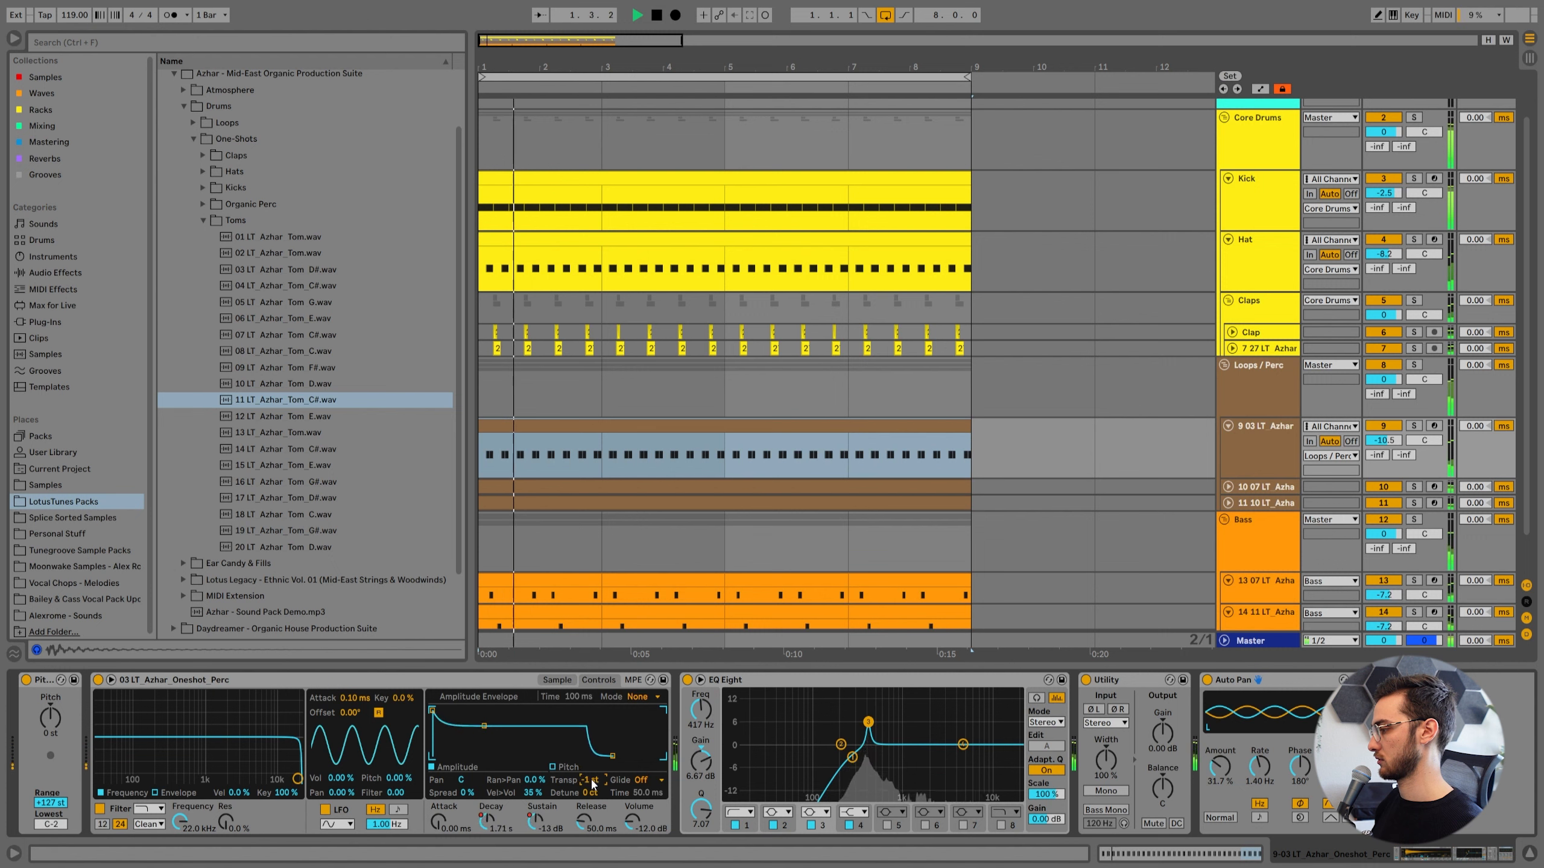
key(Down)
key(Down)
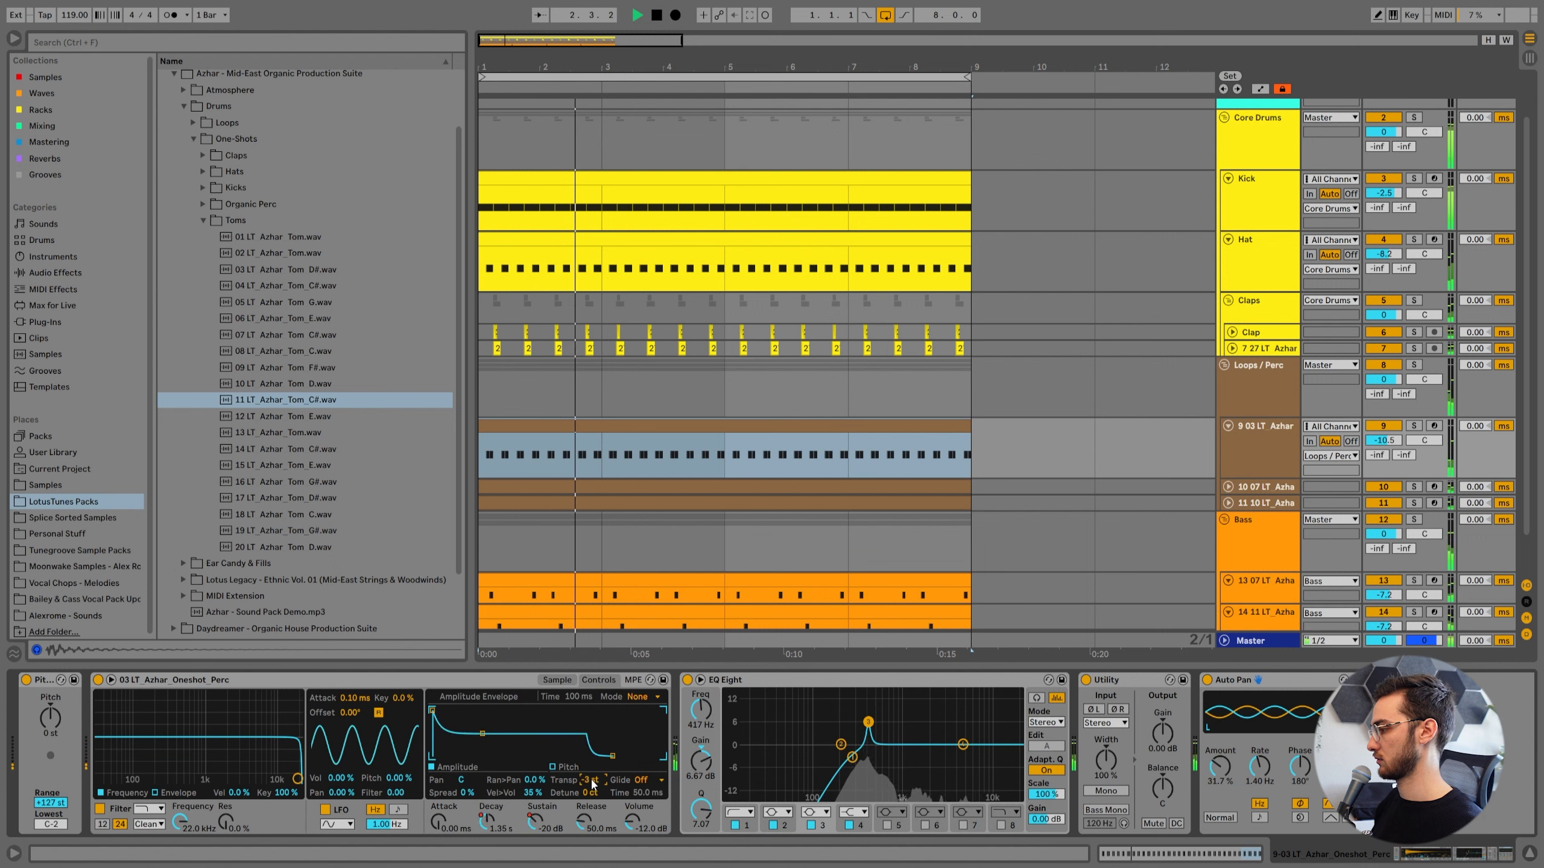
key(Down)
key(Down)
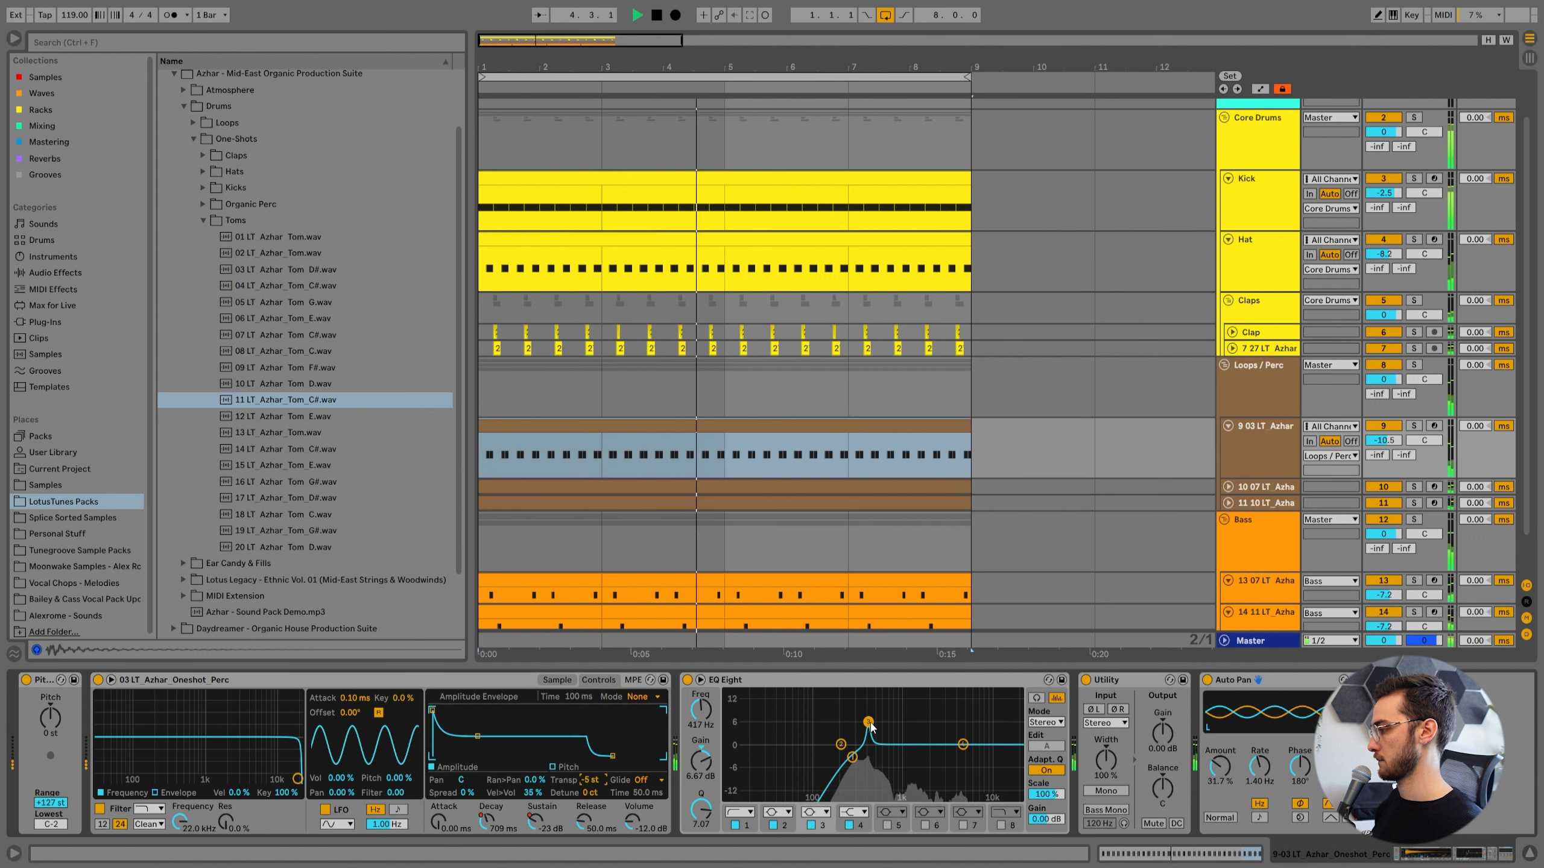
Raise the first percussion track's EQ Eight peak, shift it slightly lower in frequency, and cut the highs by about 5.33 dB at 1.16 kHz.
drag(867, 722, 855, 693)
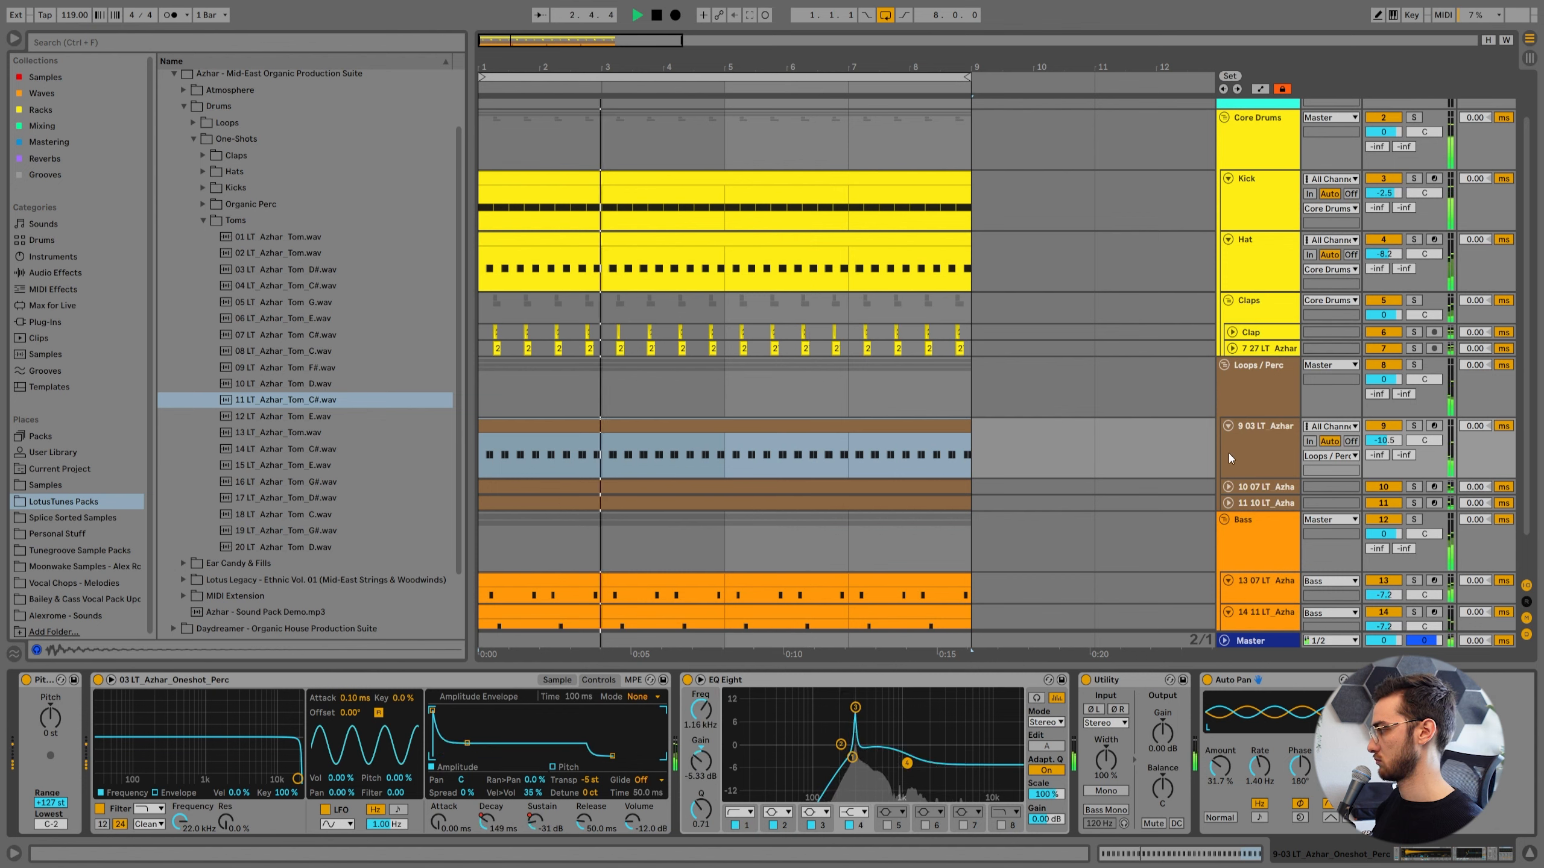
click(1228, 426)
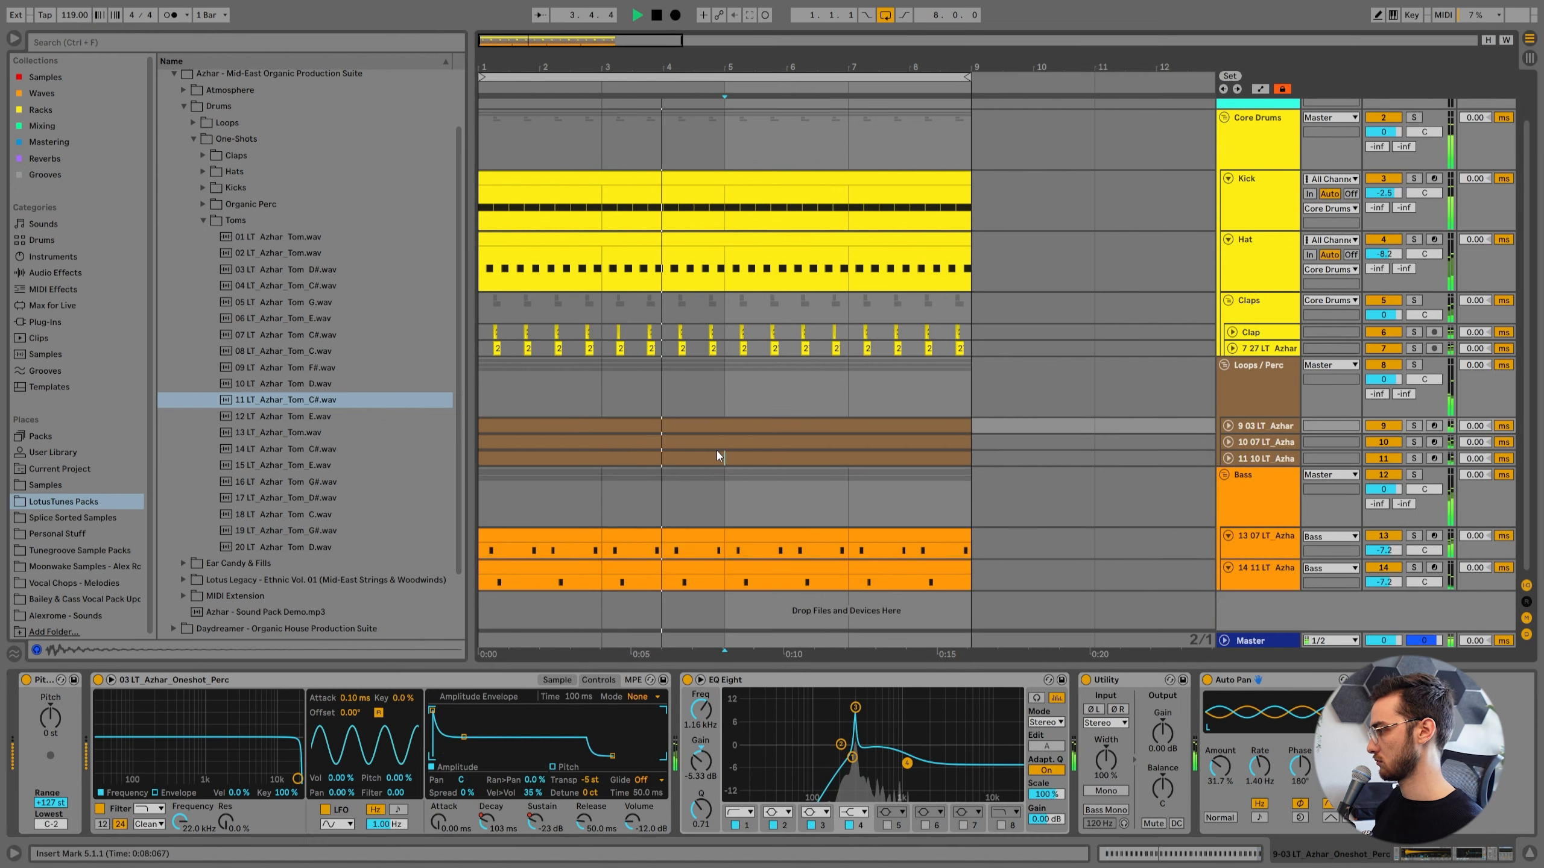
click(717, 455)
Pan the second percussion track to 38L and the third percussion track to the right.
click(717, 440)
click(1228, 442)
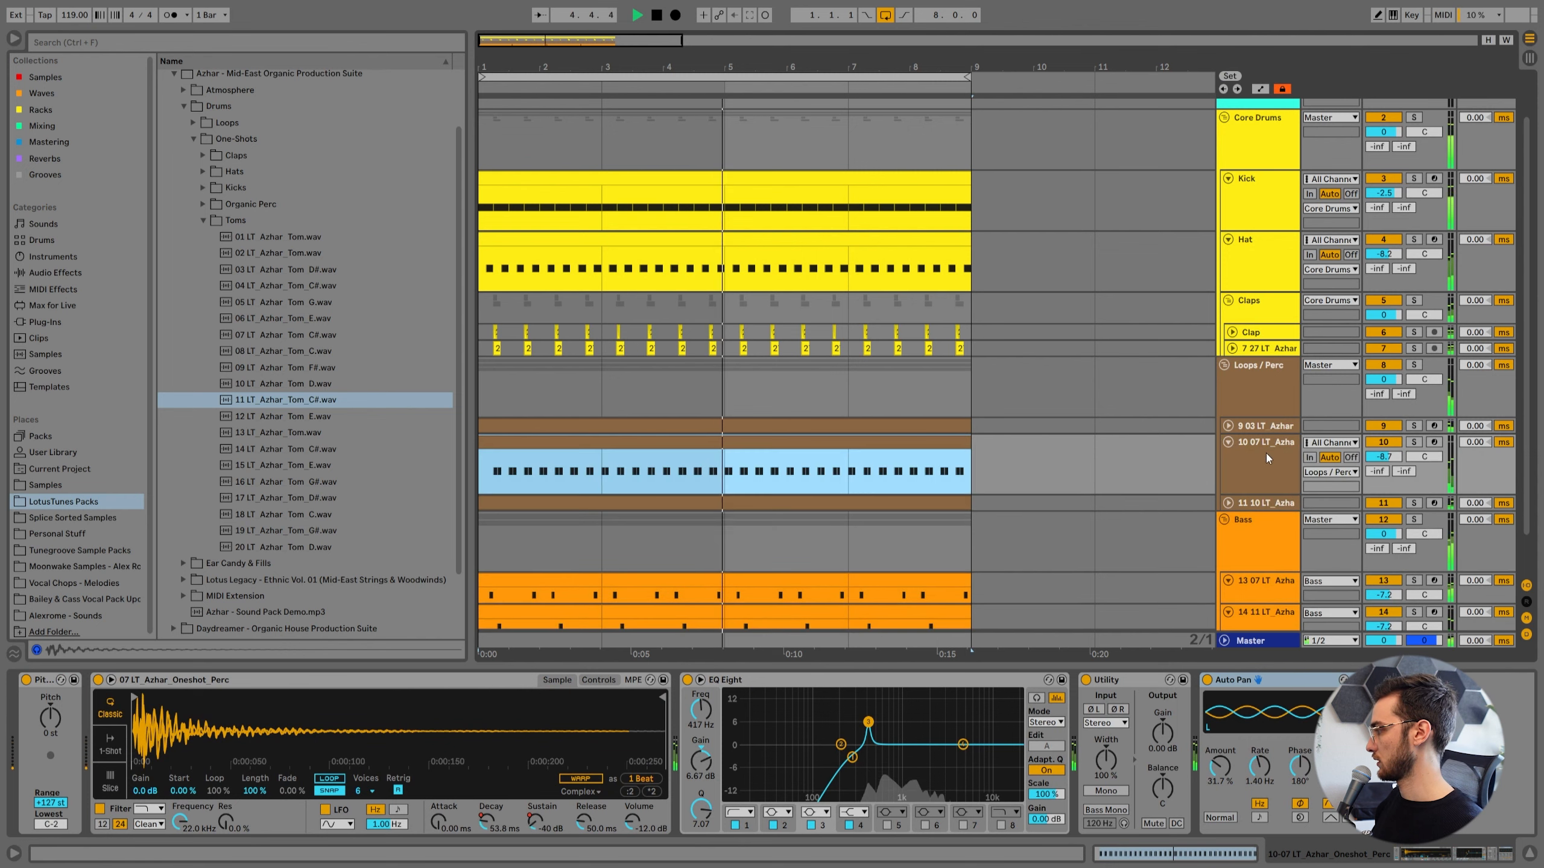
drag(1419, 413, 1420, 429)
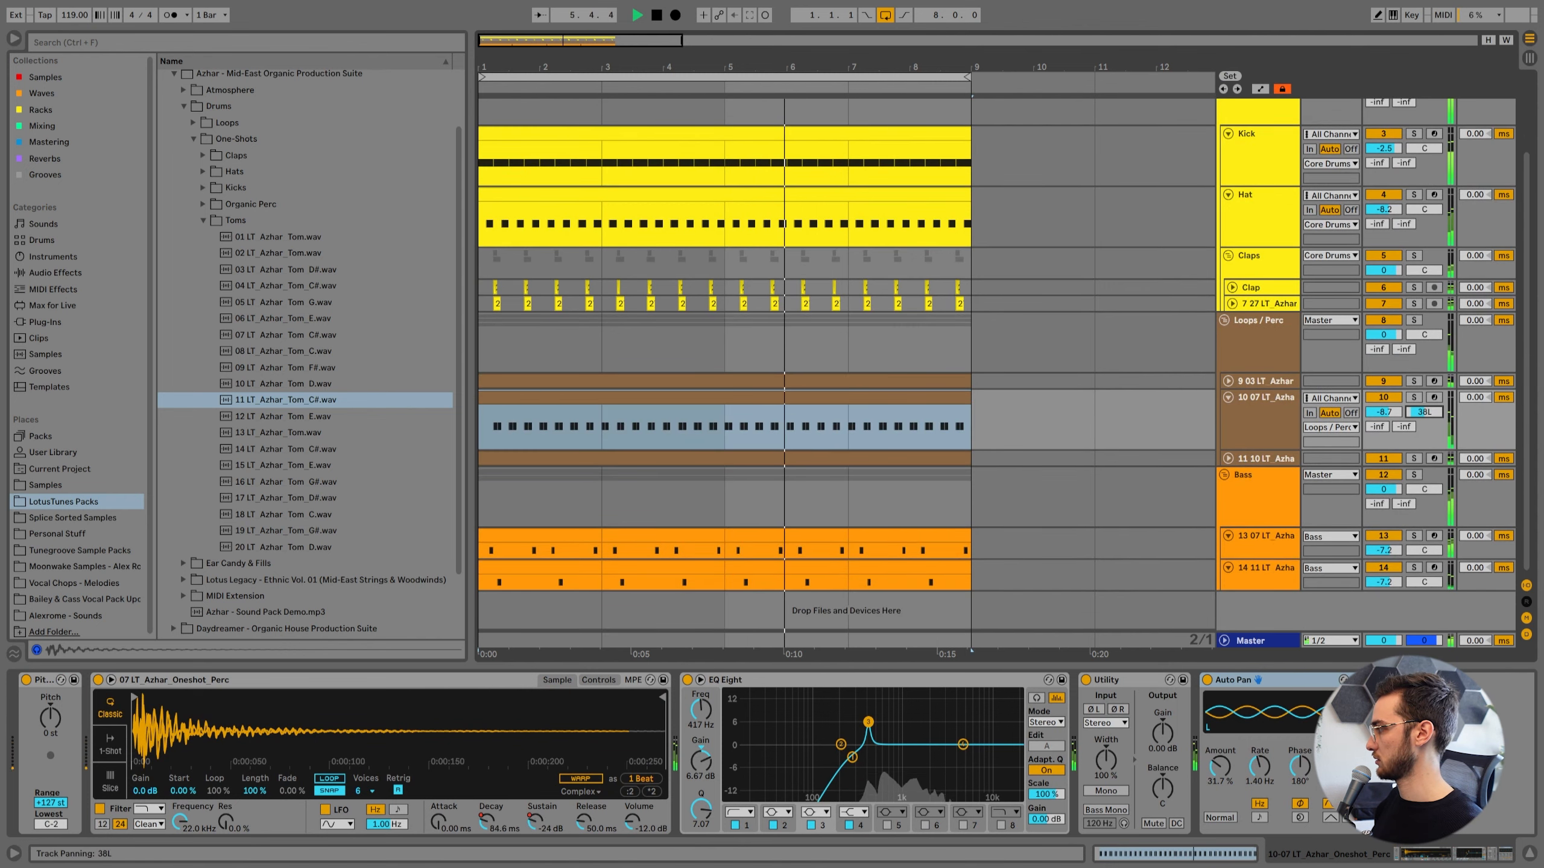
click(1228, 459)
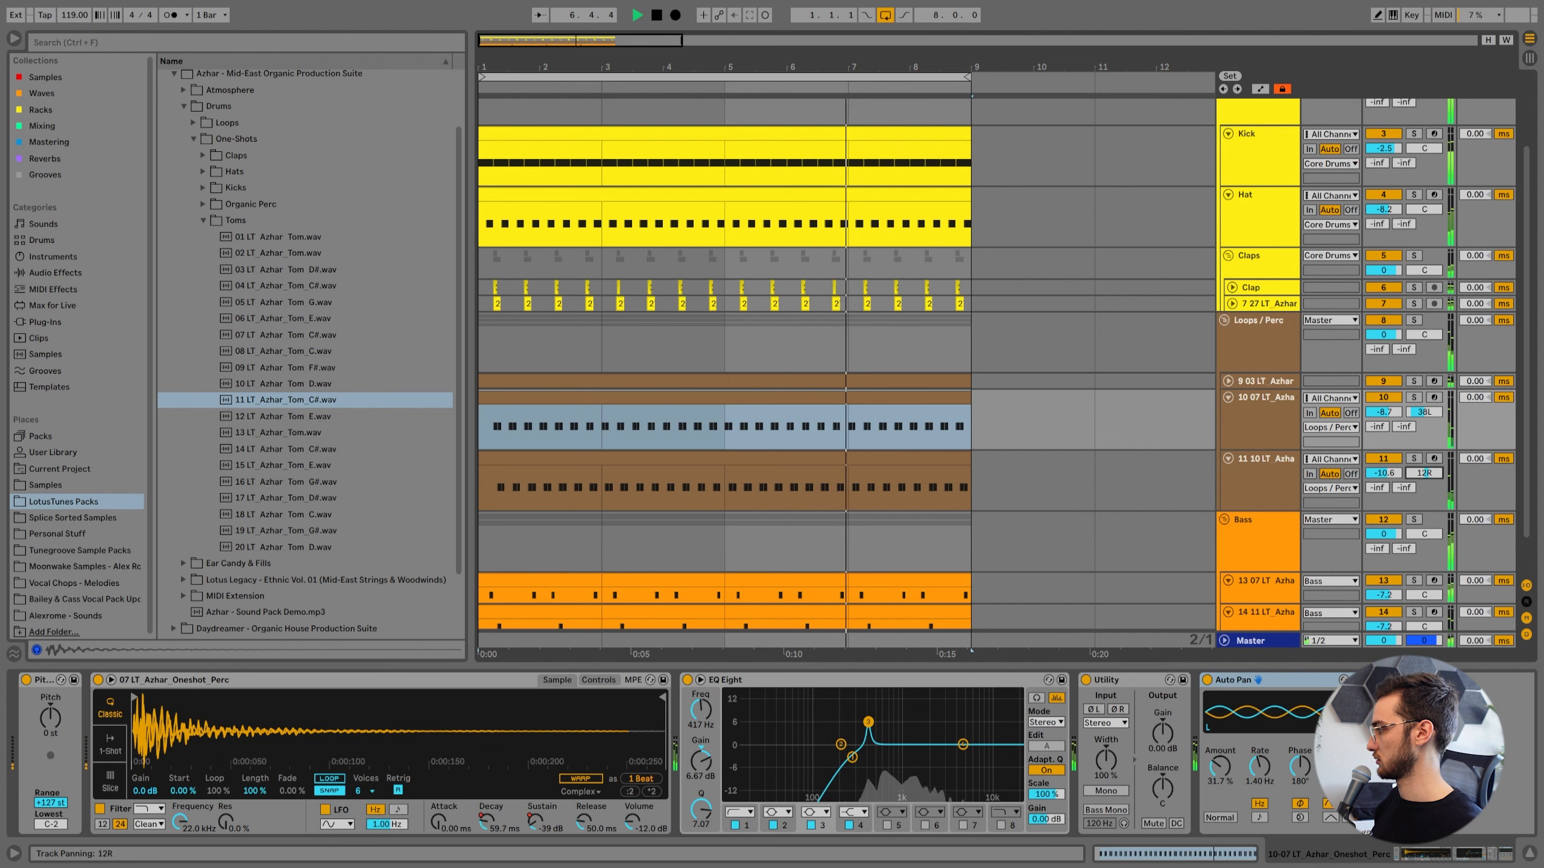
drag(1424, 473, 1423, 476)
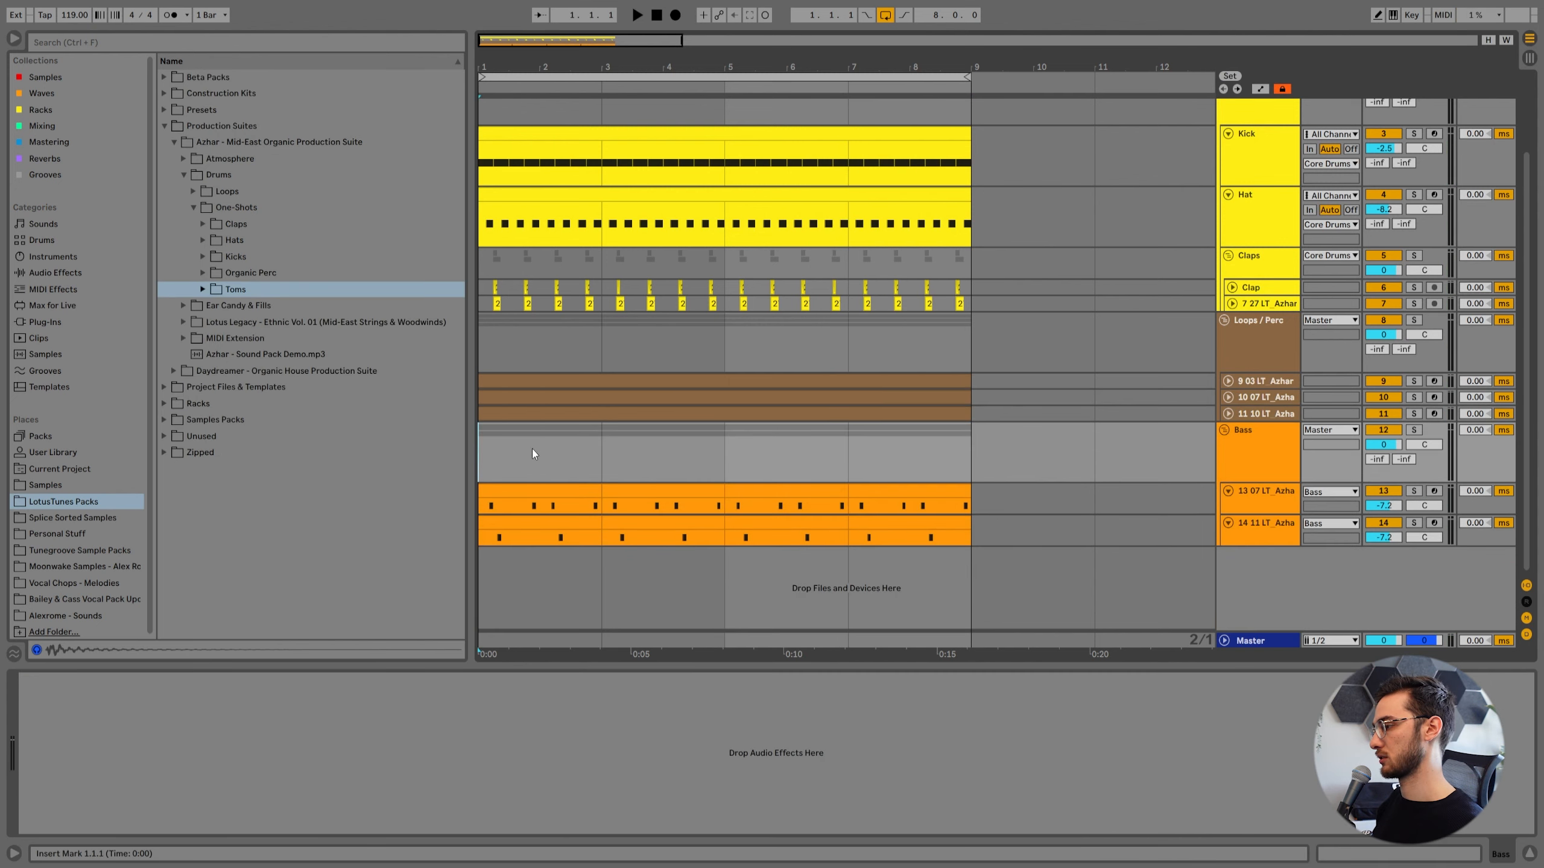
Fold the two Bass tom tracks and add a MIDI track inside its own new group below Bass.
click(1264, 467)
click(1229, 491)
click(1228, 507)
click(1258, 466)
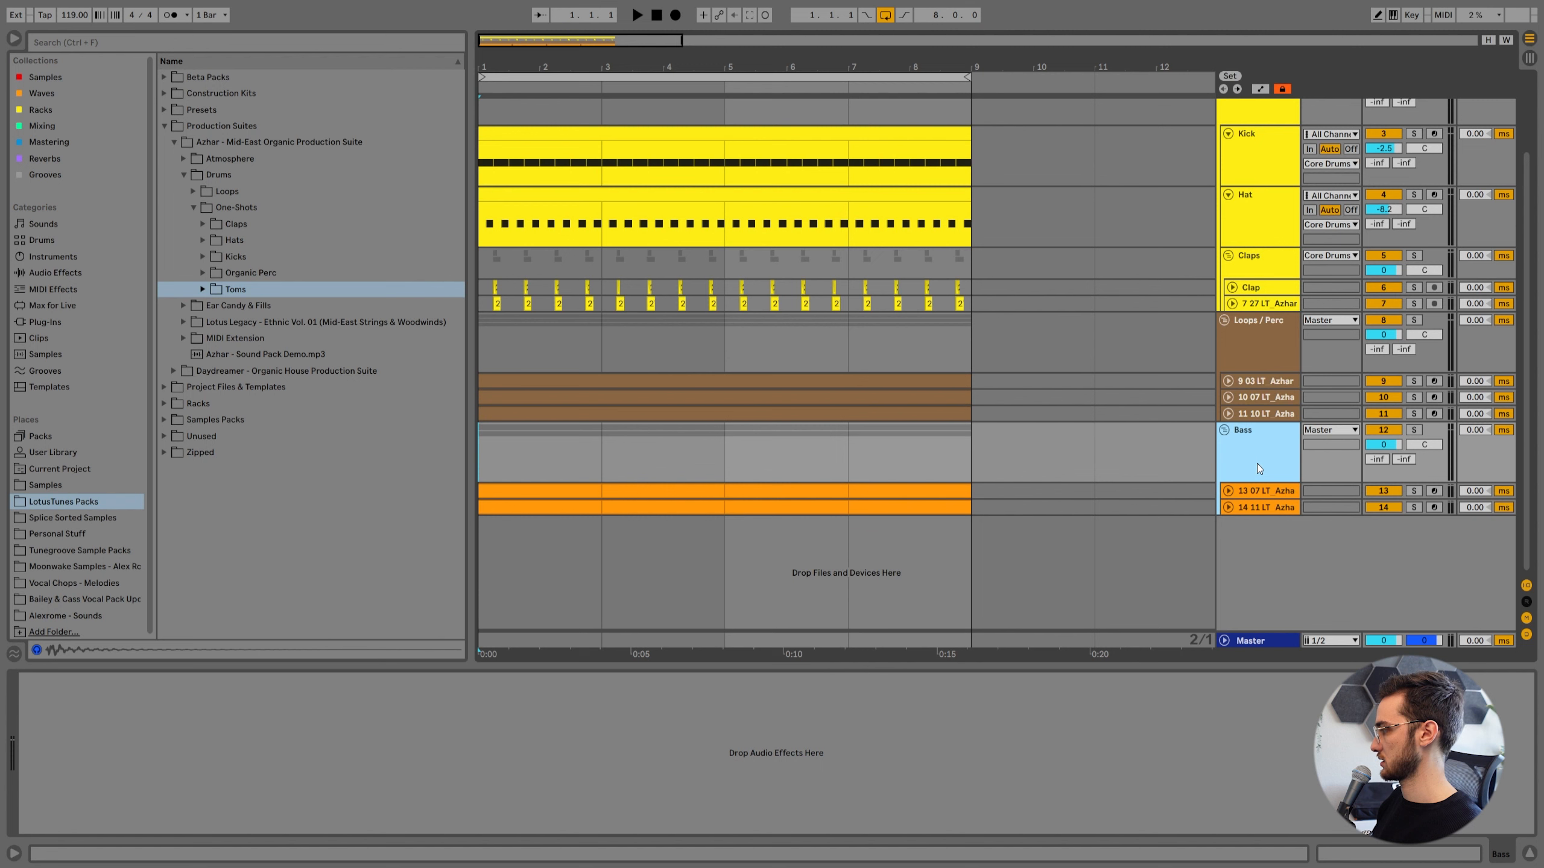
key(ctrl+shift+t)
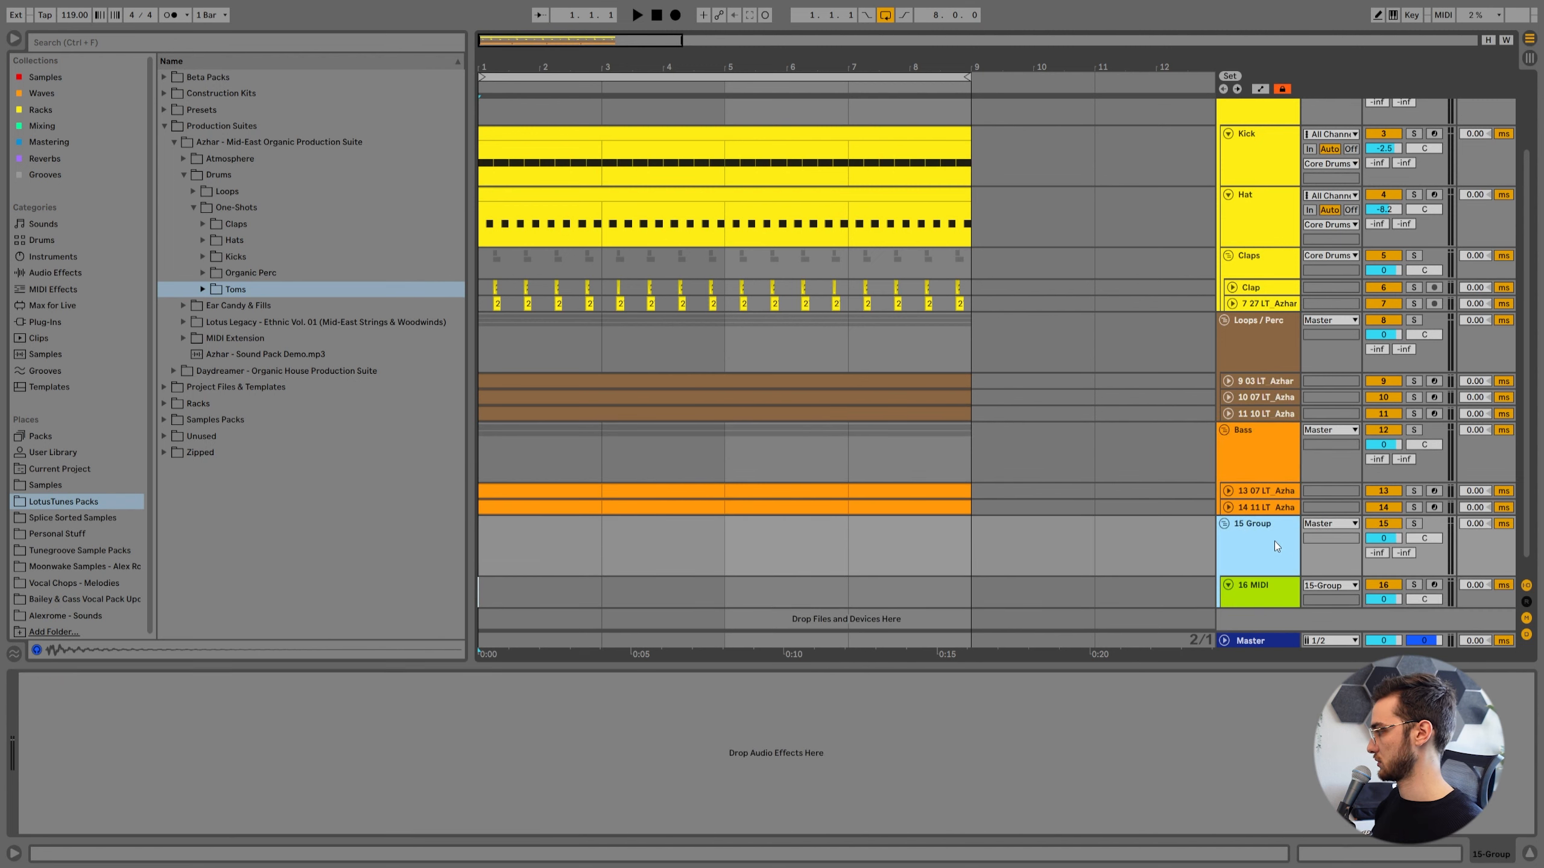
key(ctrl+g)
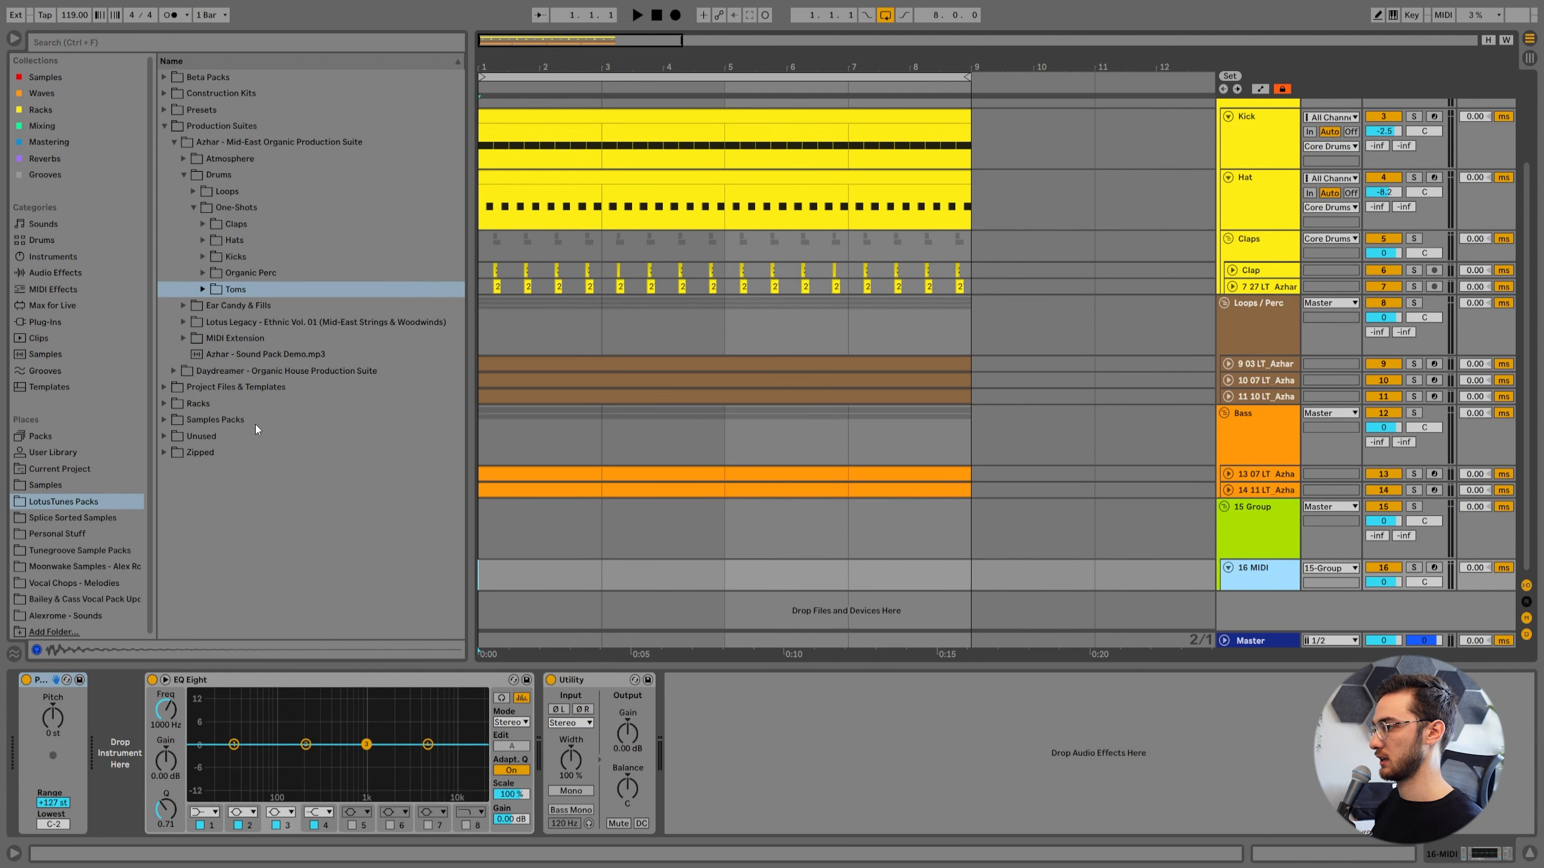
Find Kontakt in the browser and load it onto the new MIDI track.
click(93, 41)
text(kontakt)
key(Down)
key(Return)
Load Kounbe.nki from the West Africa library's second Percussion Ensemble folder into Kontakt.
click(524, 516)
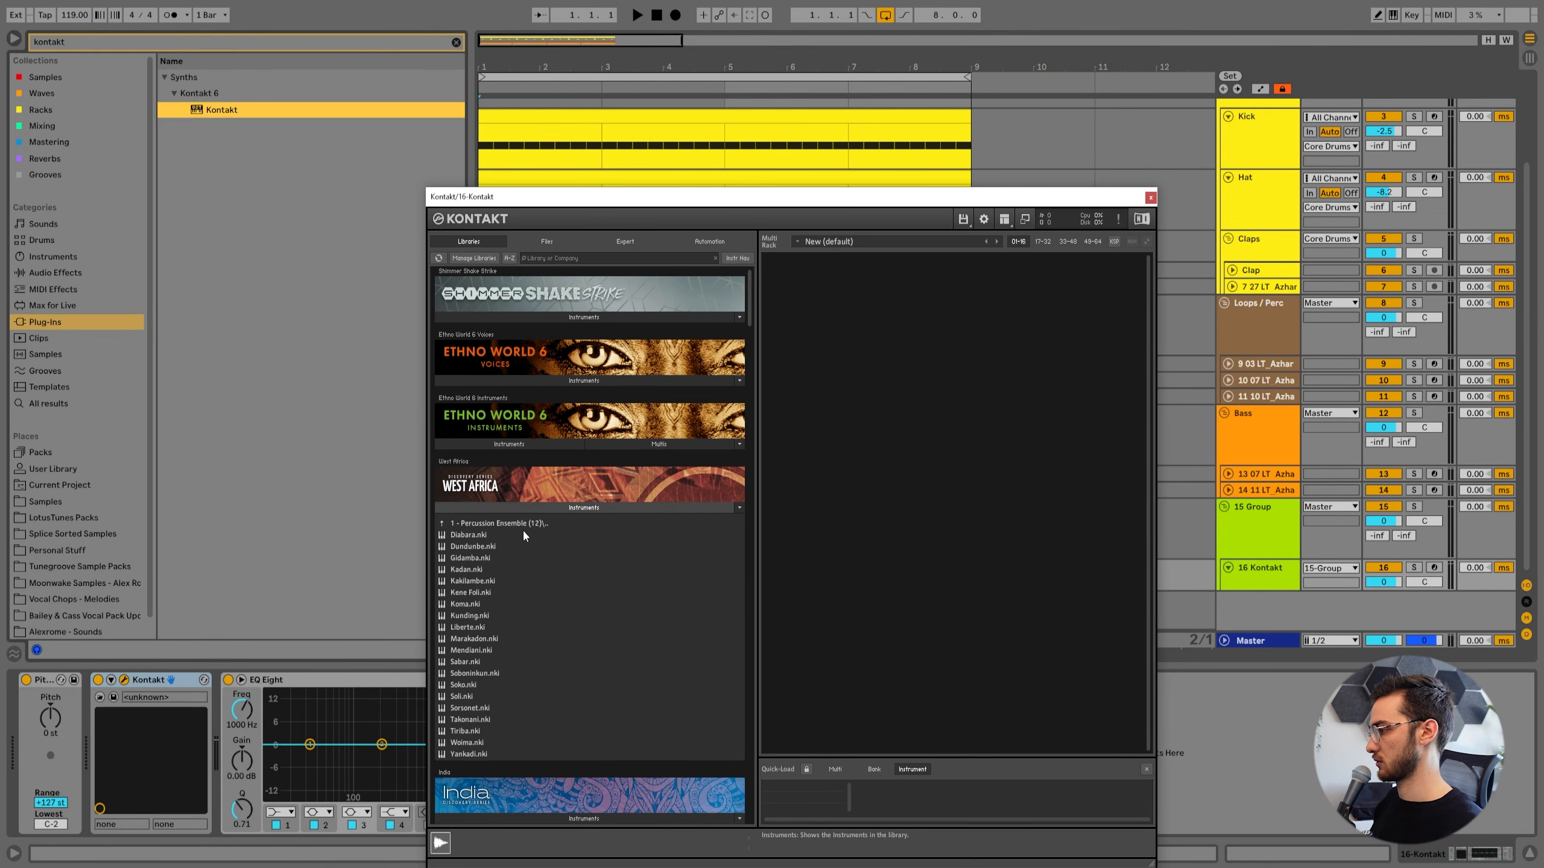
scroll(491, 536, down, 2)
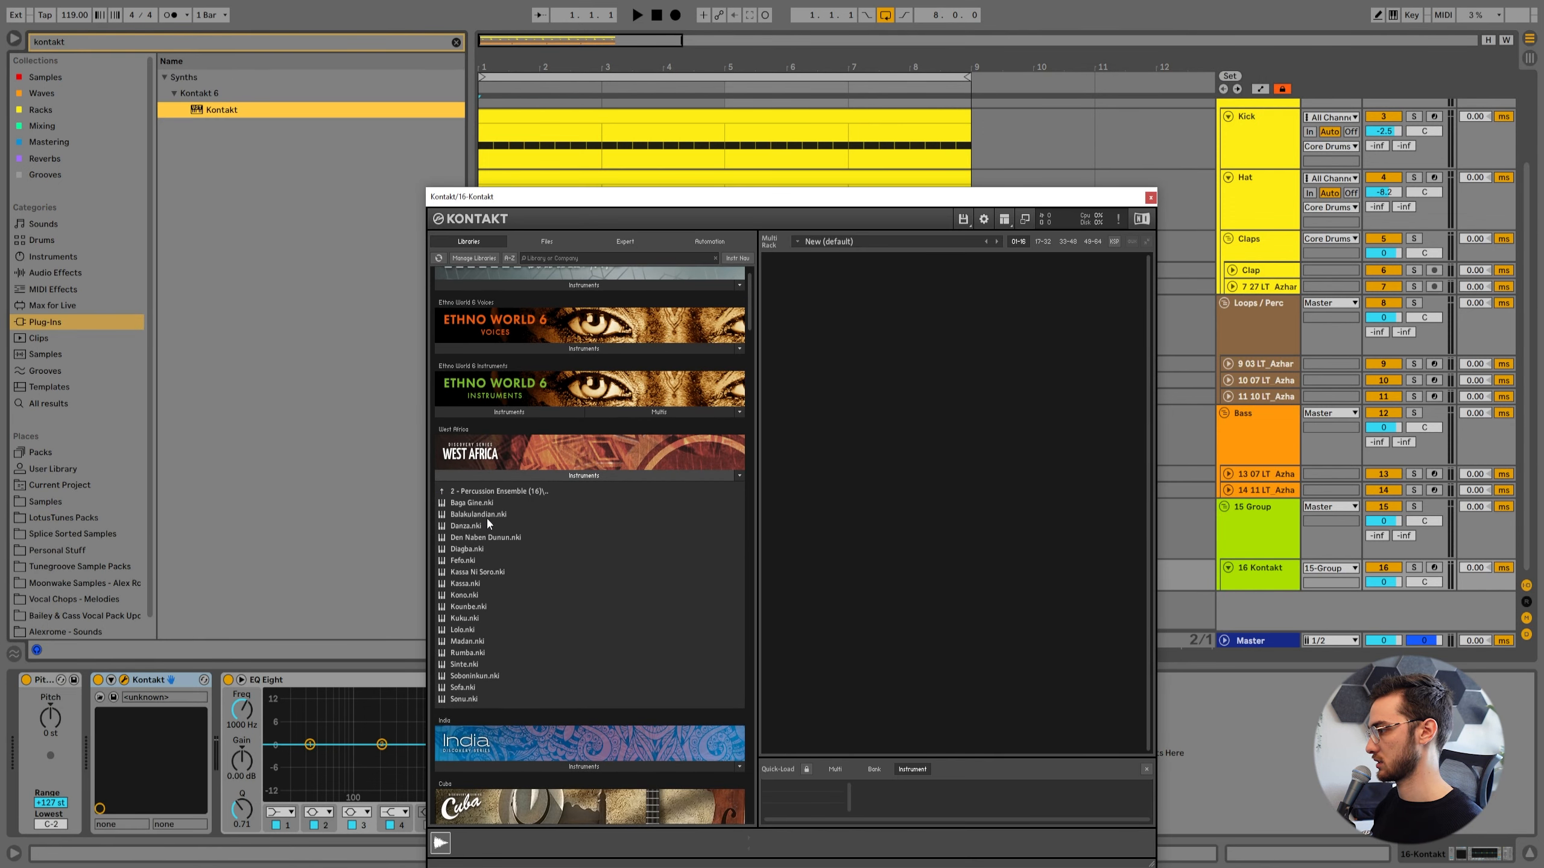
click(463, 606)
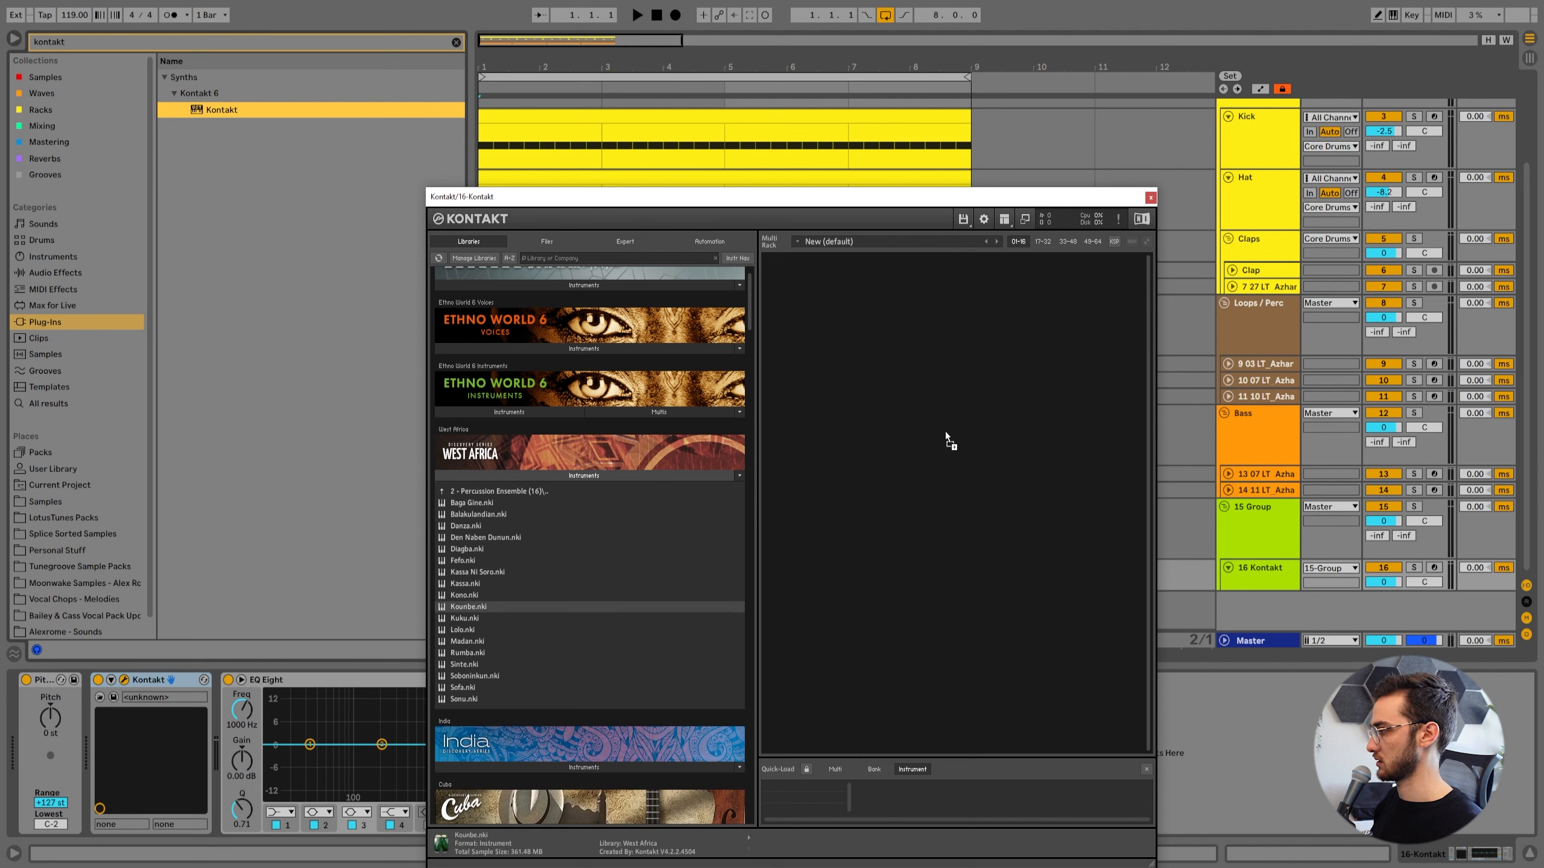
drag(946, 432, 941, 432)
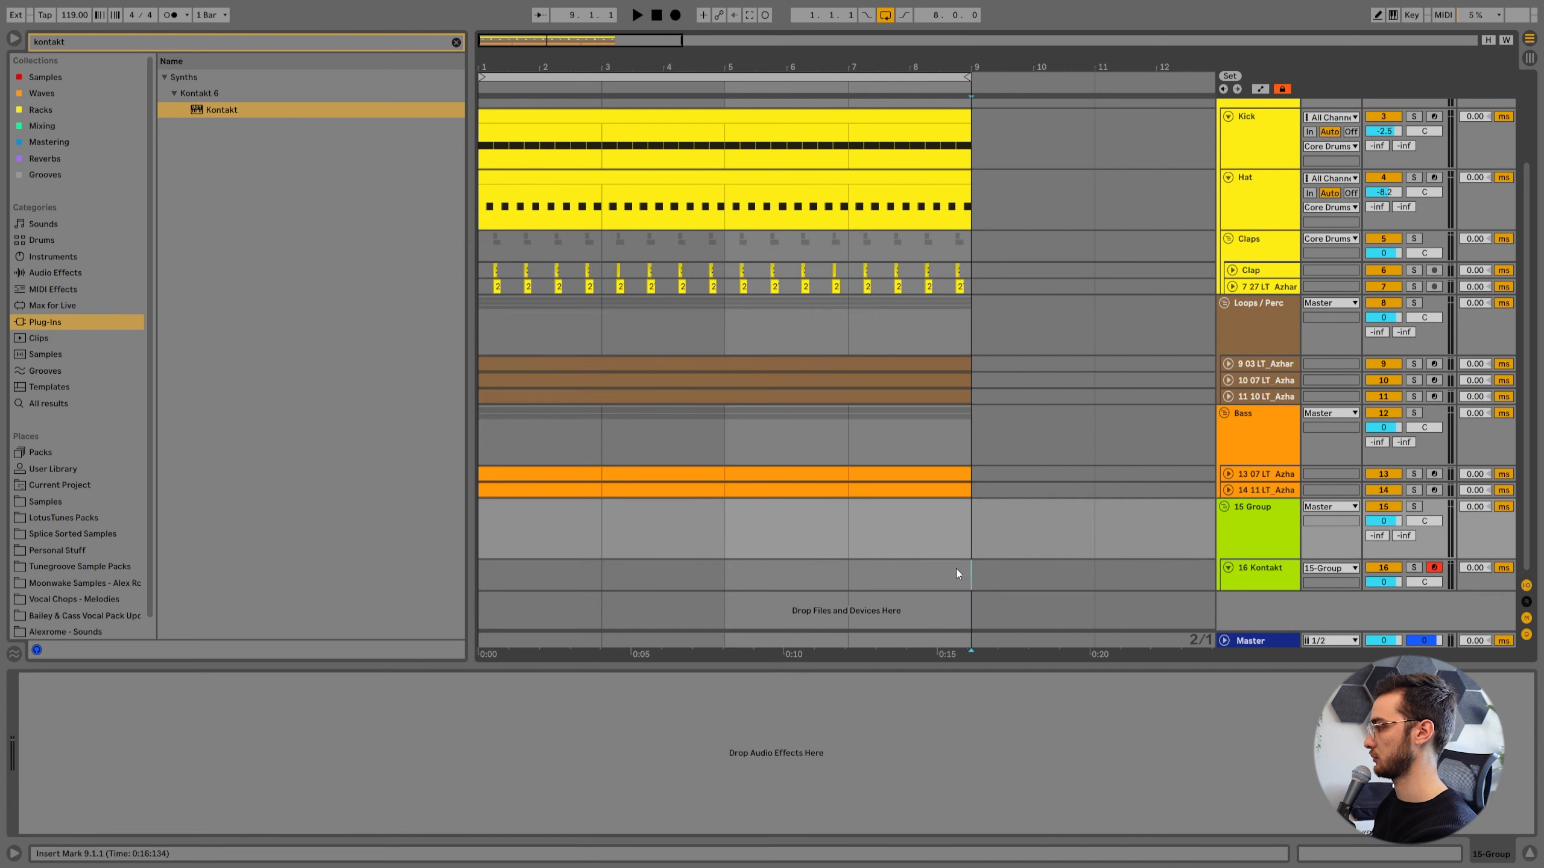
Record a MIDI performance on the Kontakt track through bar 8 and lower the track's volume to -4.7 dB.
drag(957, 574, 479, 575)
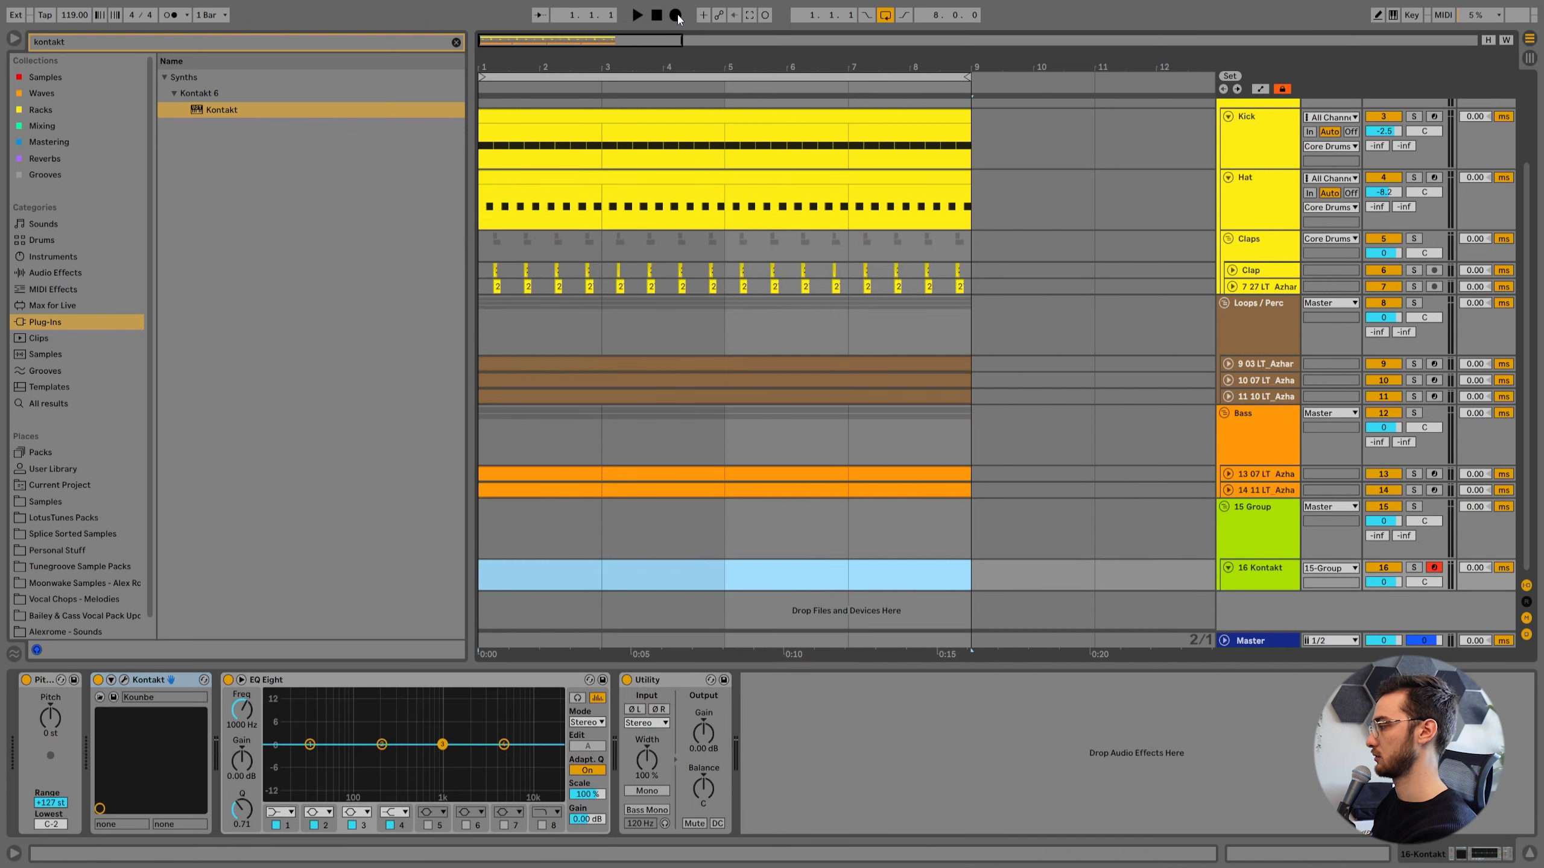
click(677, 15)
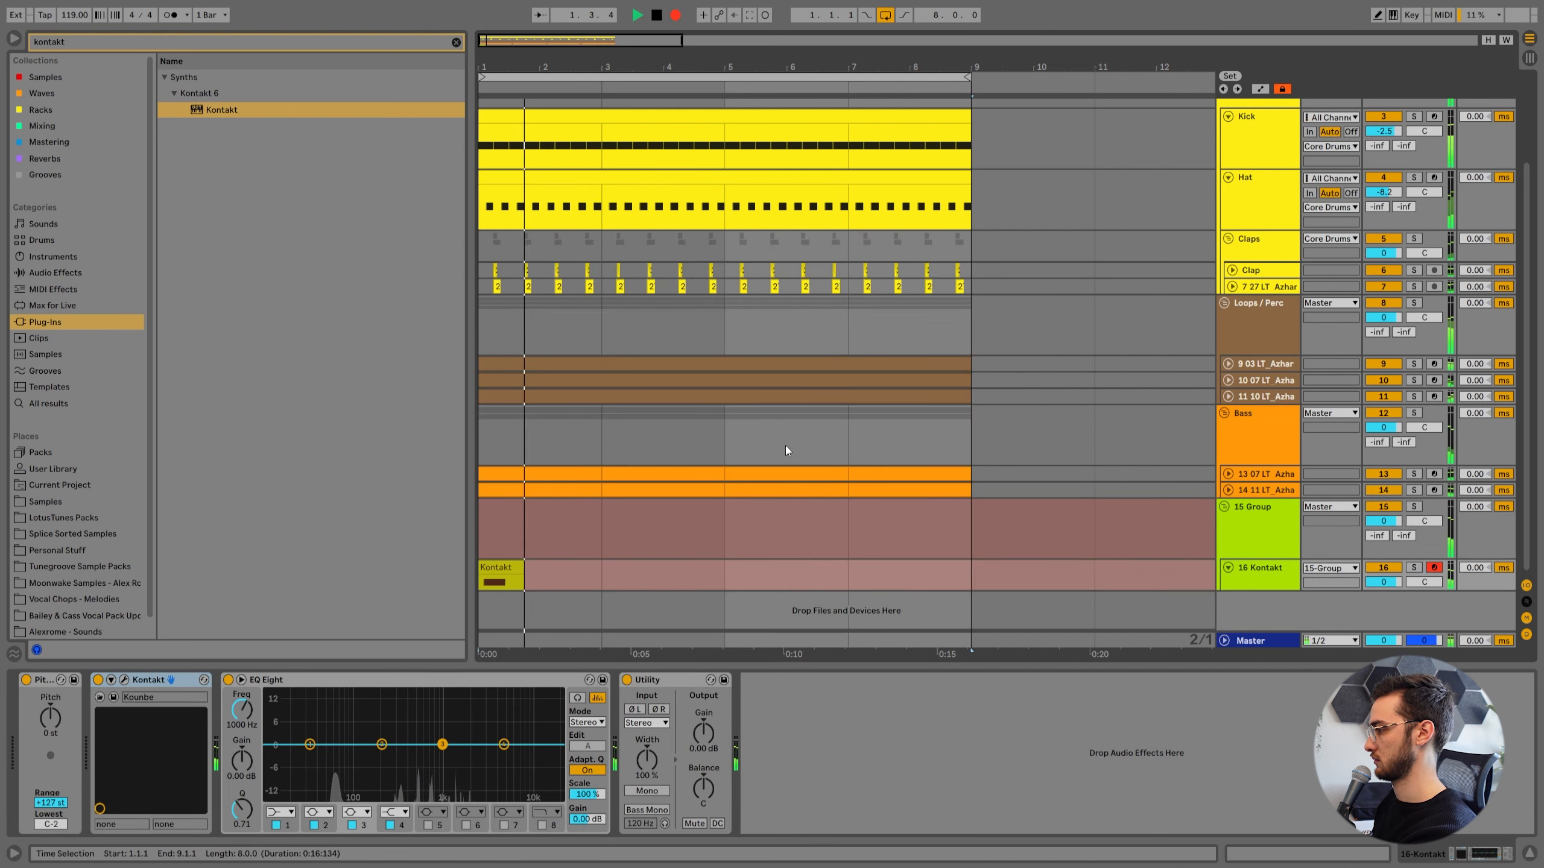
drag(1384, 582, 1384, 597)
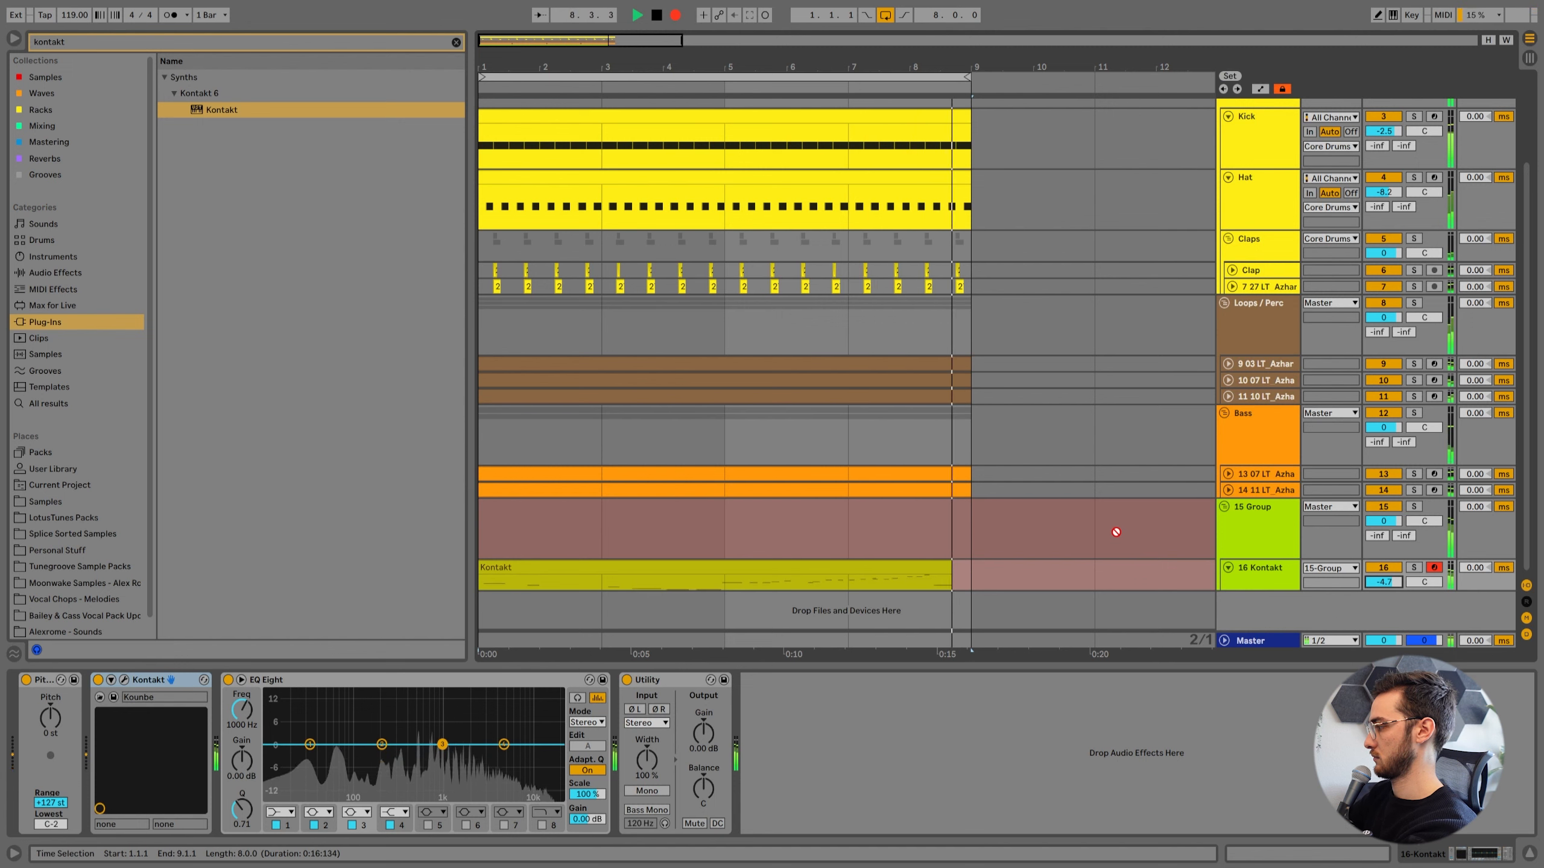
key(space)
Add an audio track below the Kontakt track in the green group and rename the Kontakt track "Afro Perc".
key(ctrl+t)
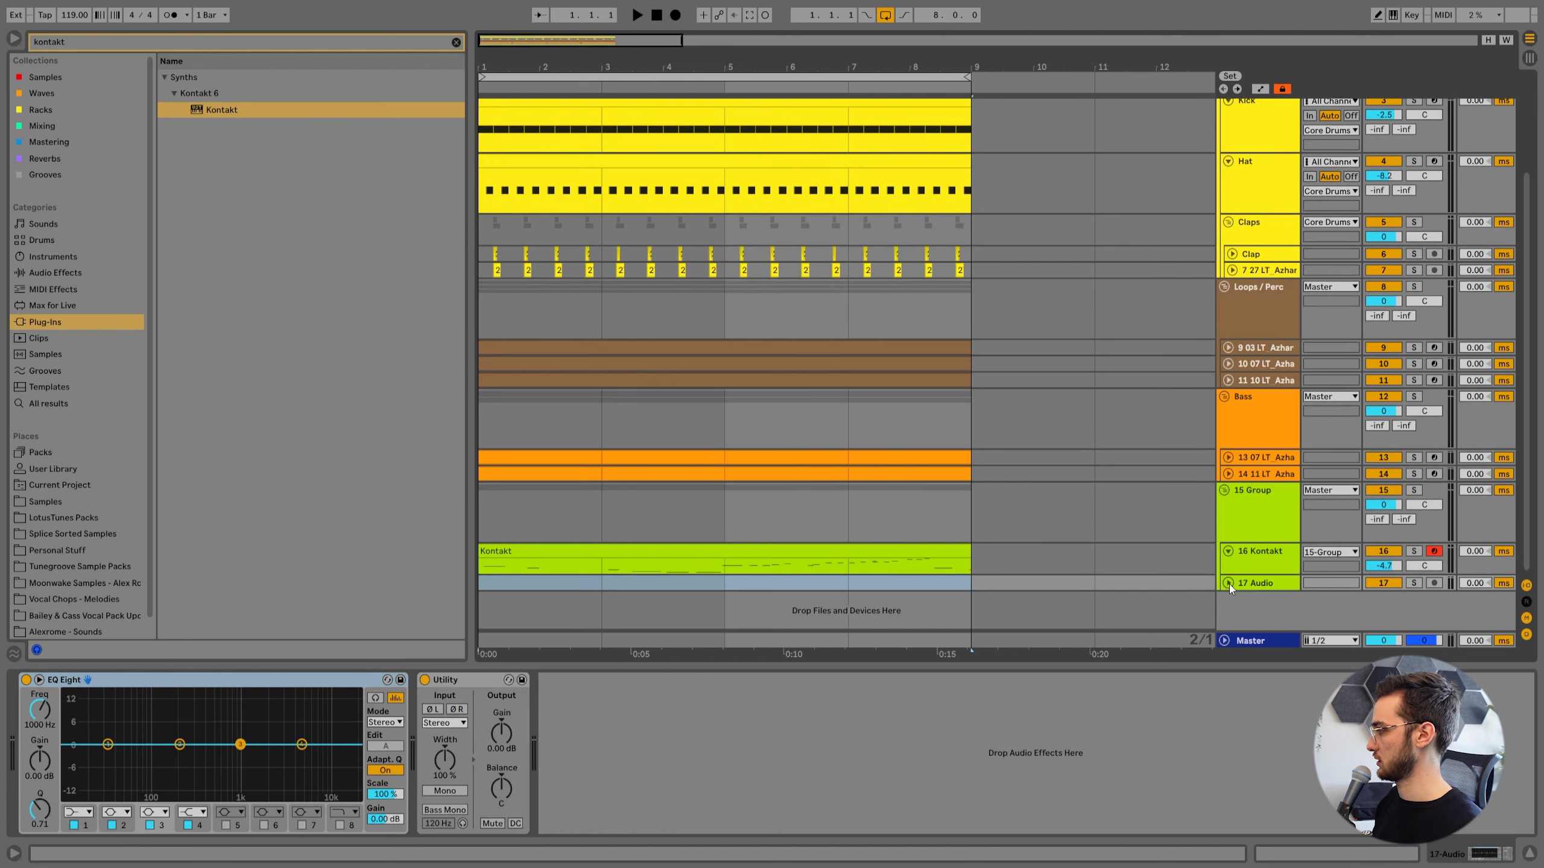
scroll(1229, 583, down, 2)
click(1269, 543)
click(1266, 486)
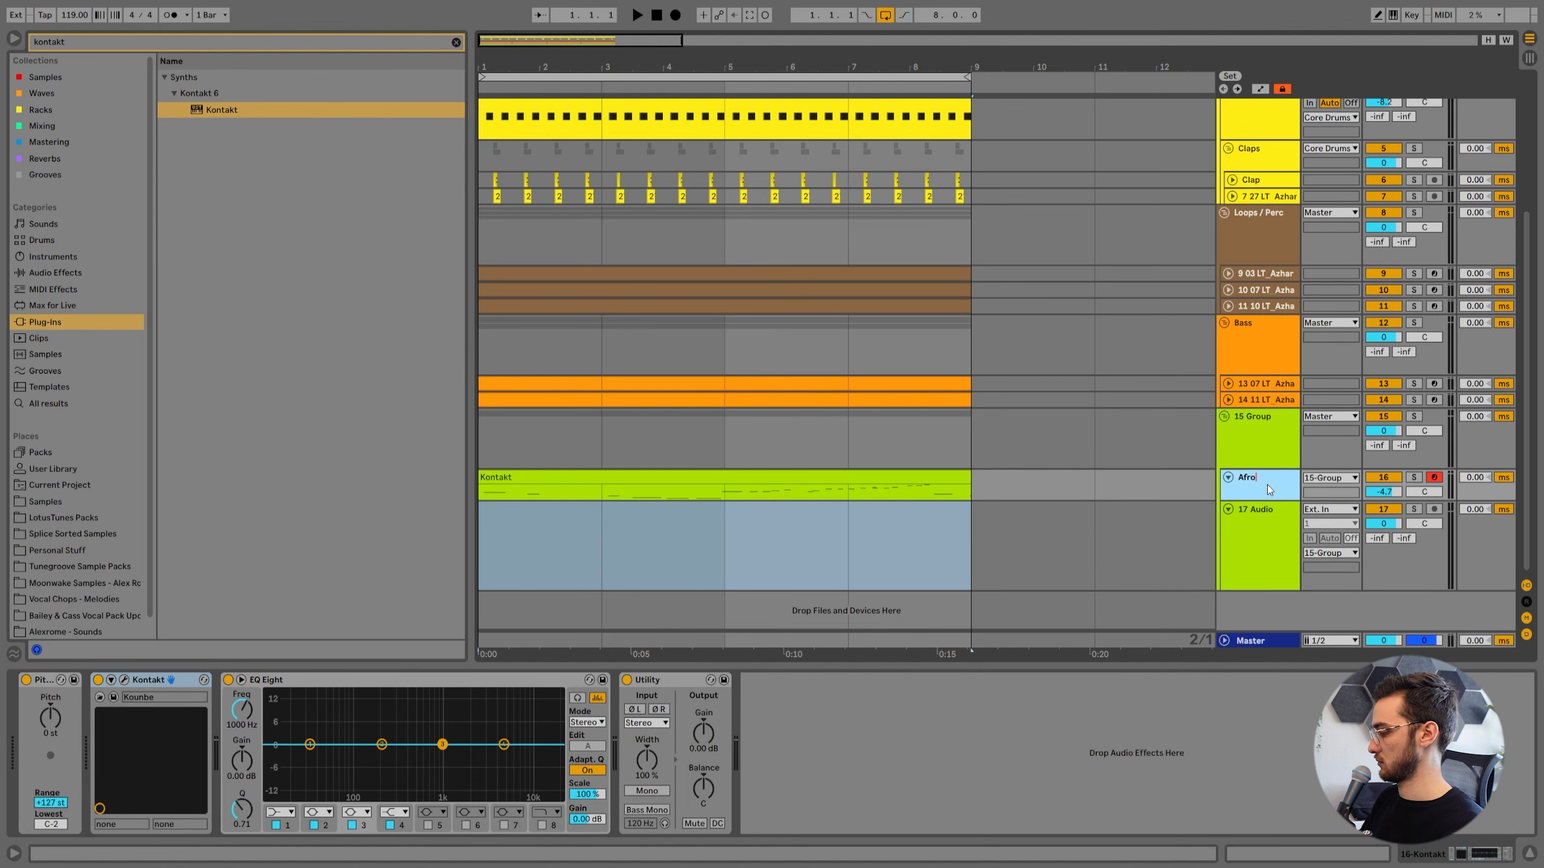
text(rc)
Set 17 Audio's input to Afro Perc, arm it, and record the percussion as audio from bar 1 through bar 8.
click(1330, 509)
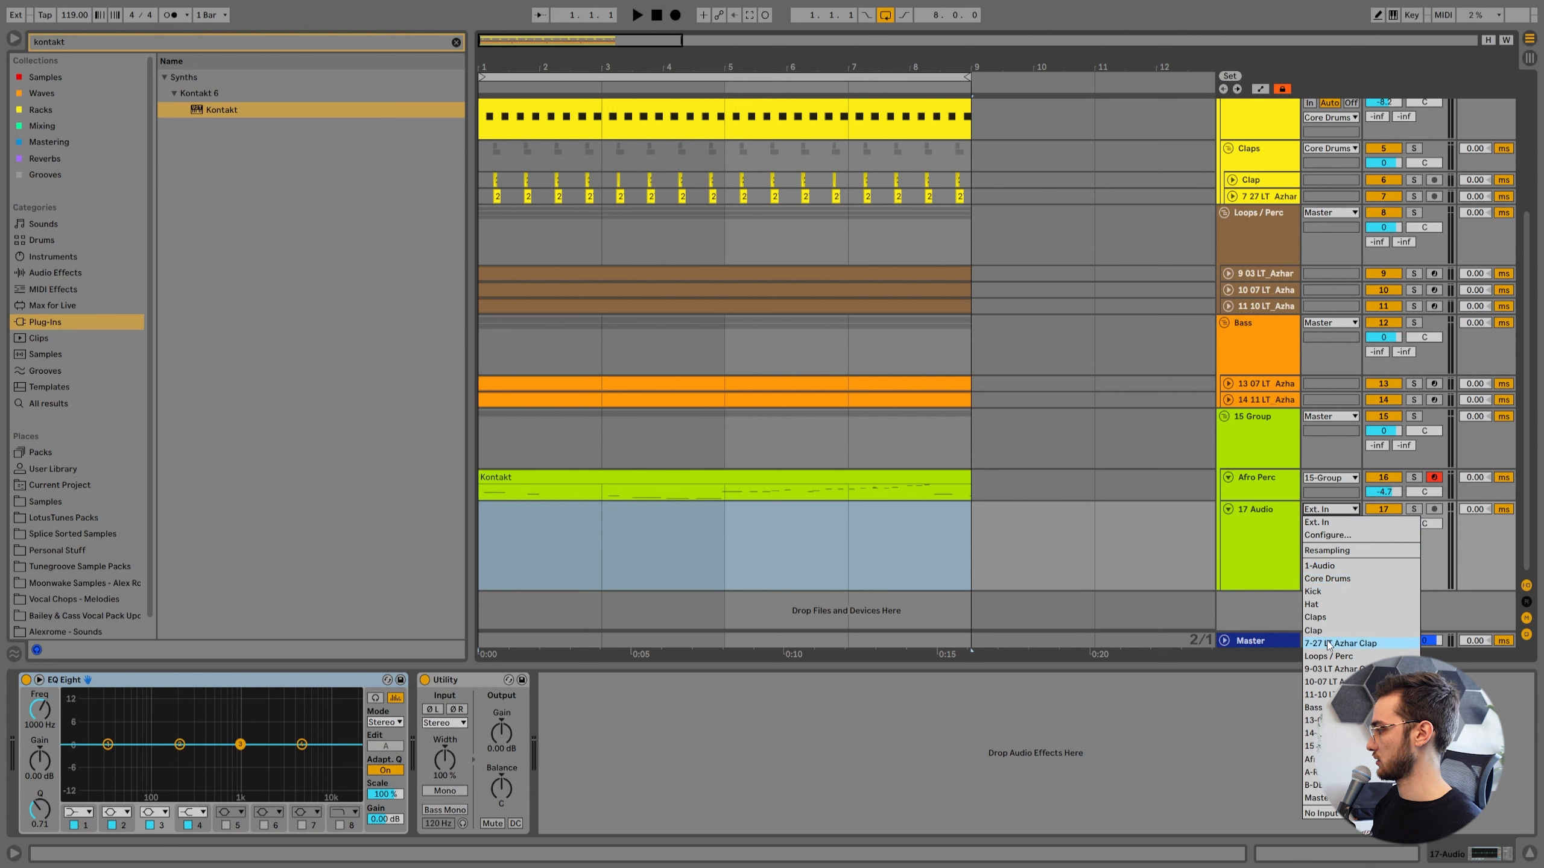
click(1335, 761)
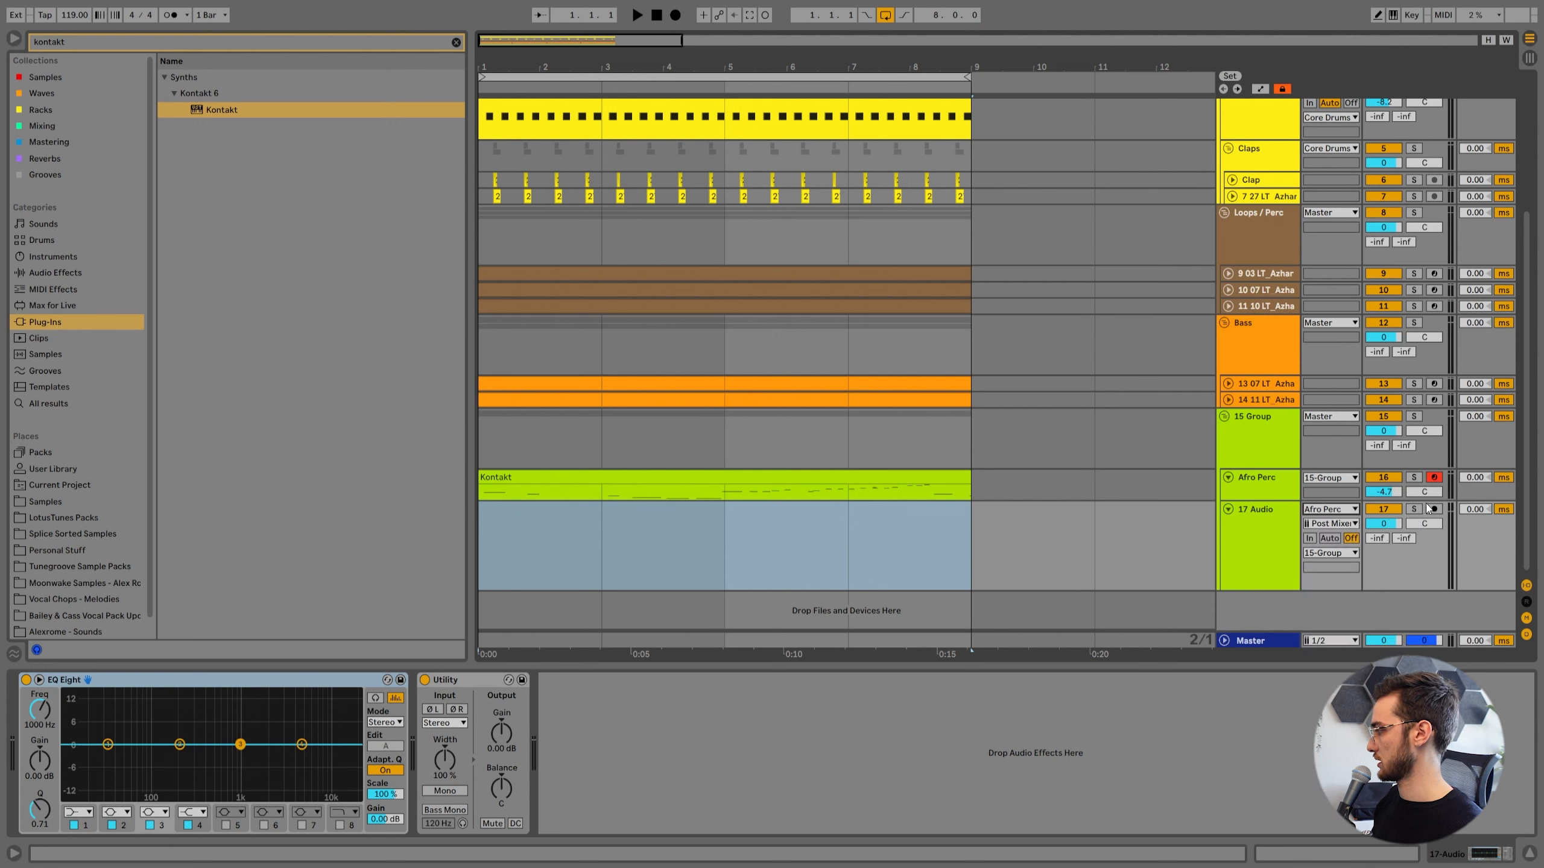
key(Left)
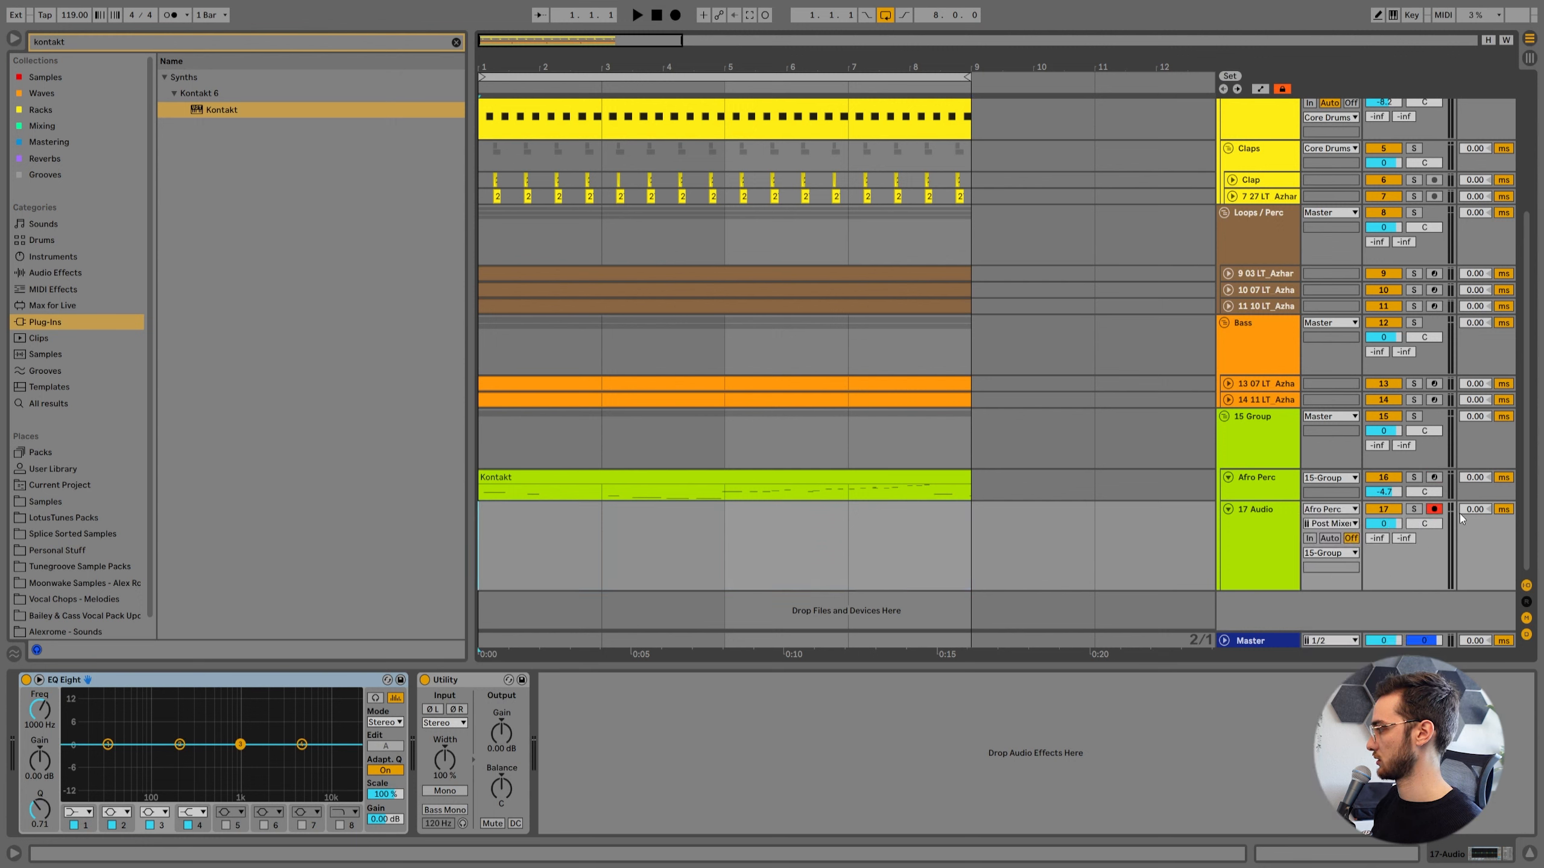
click(675, 14)
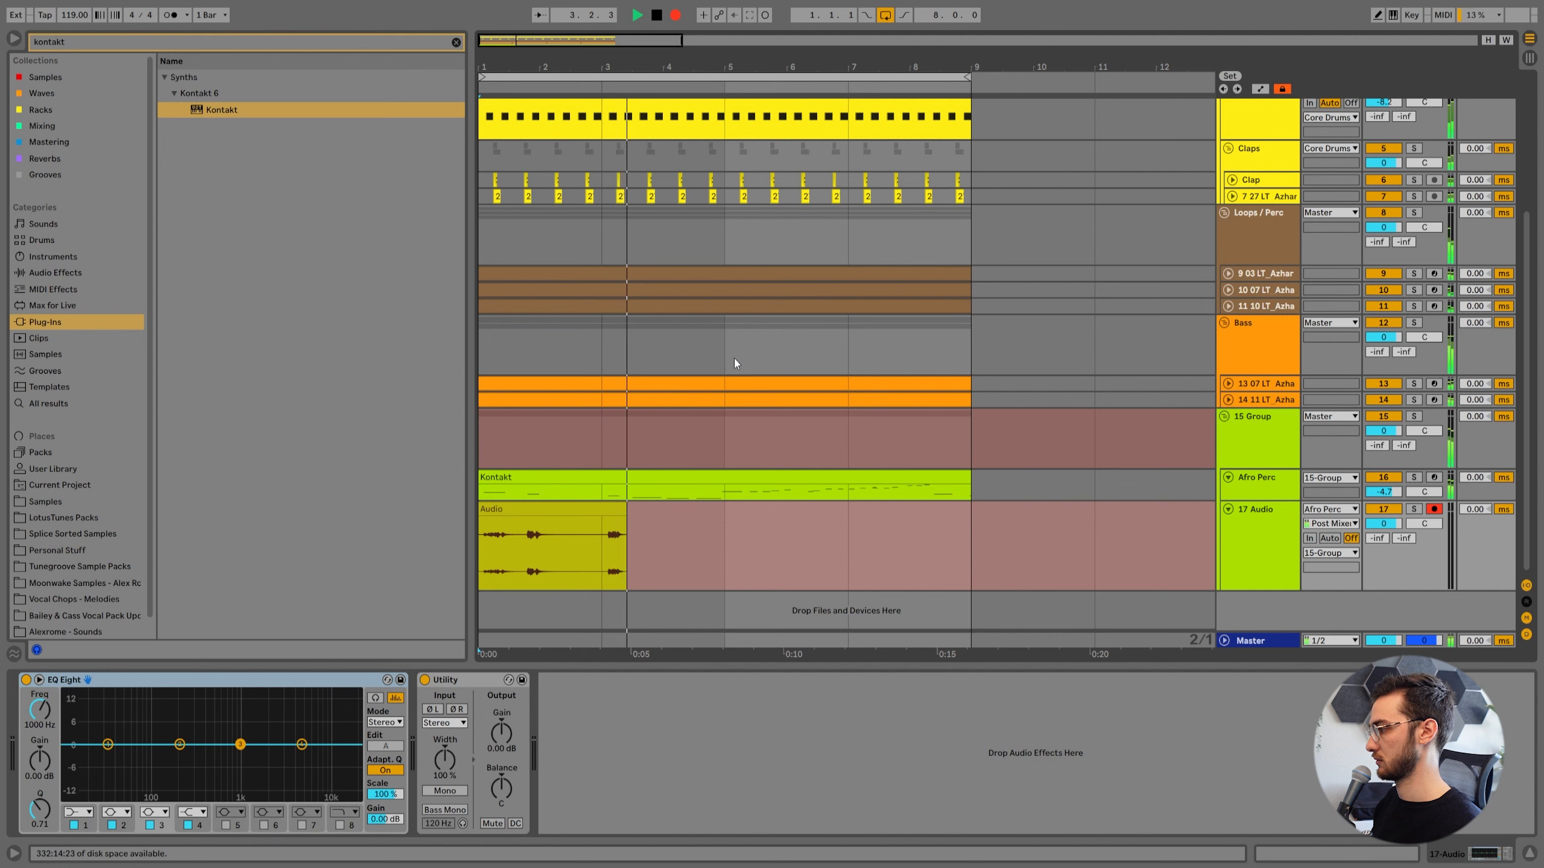
key(space)
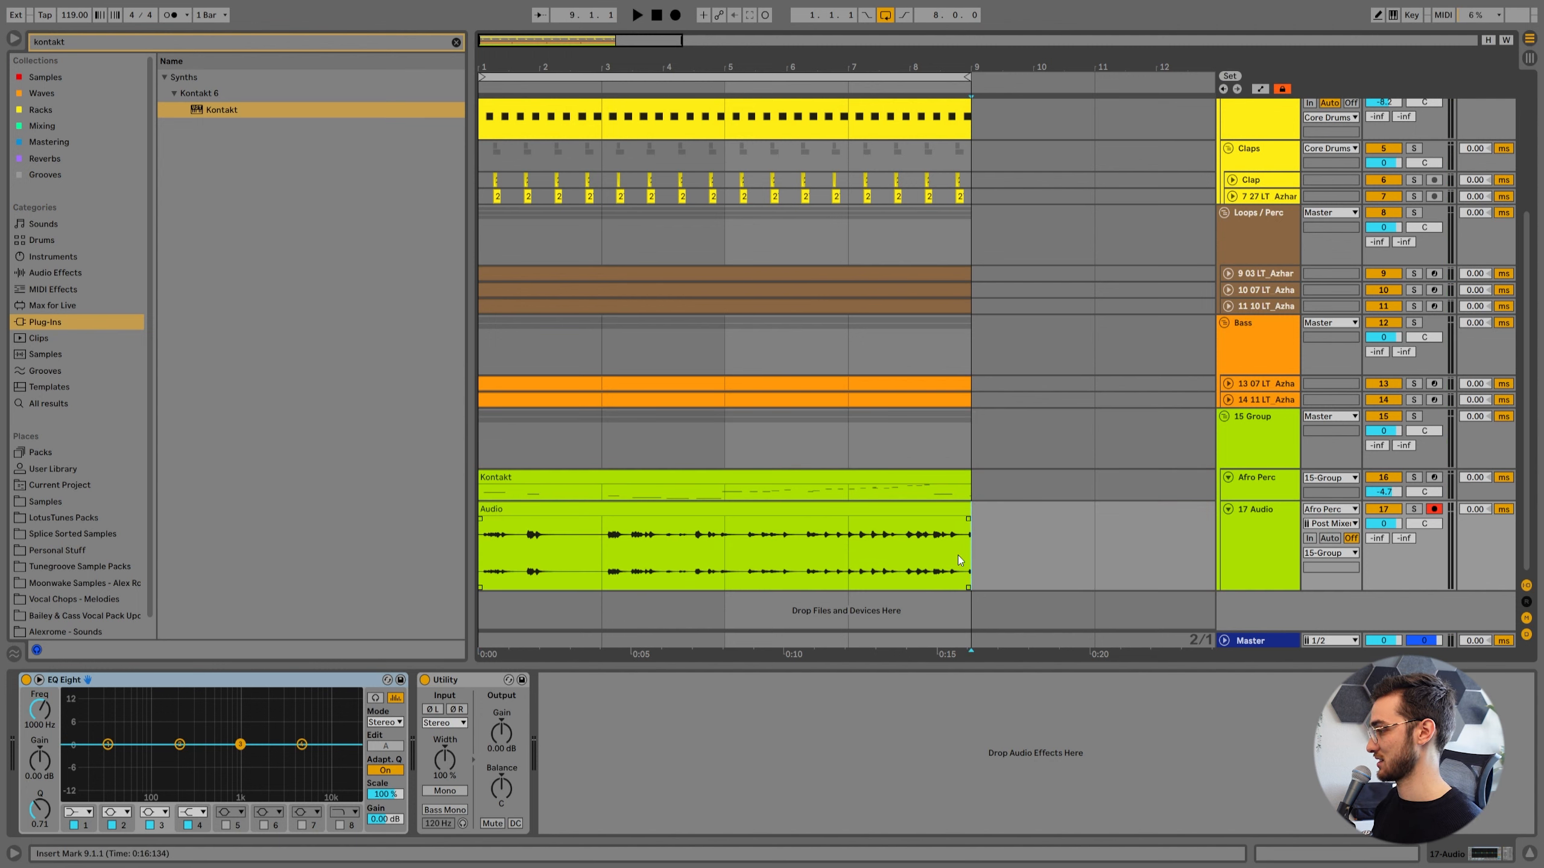
Deactivate the Afro Perc track and audition the recorded audio around bar 5 with the grid narrowed to 1/2.
right_click(1027, 558)
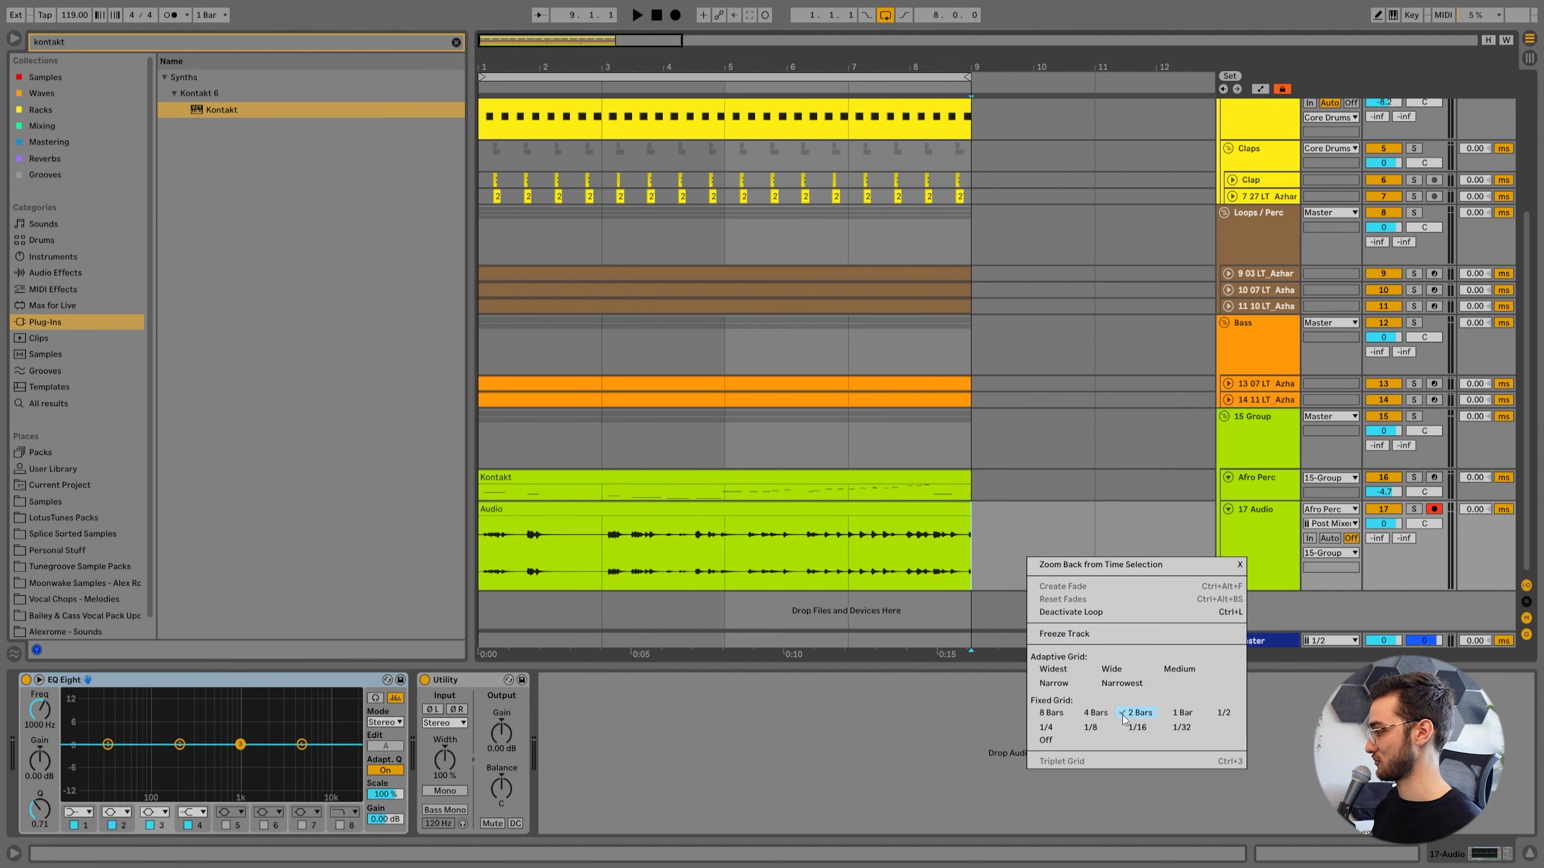
click(1184, 718)
click(605, 557)
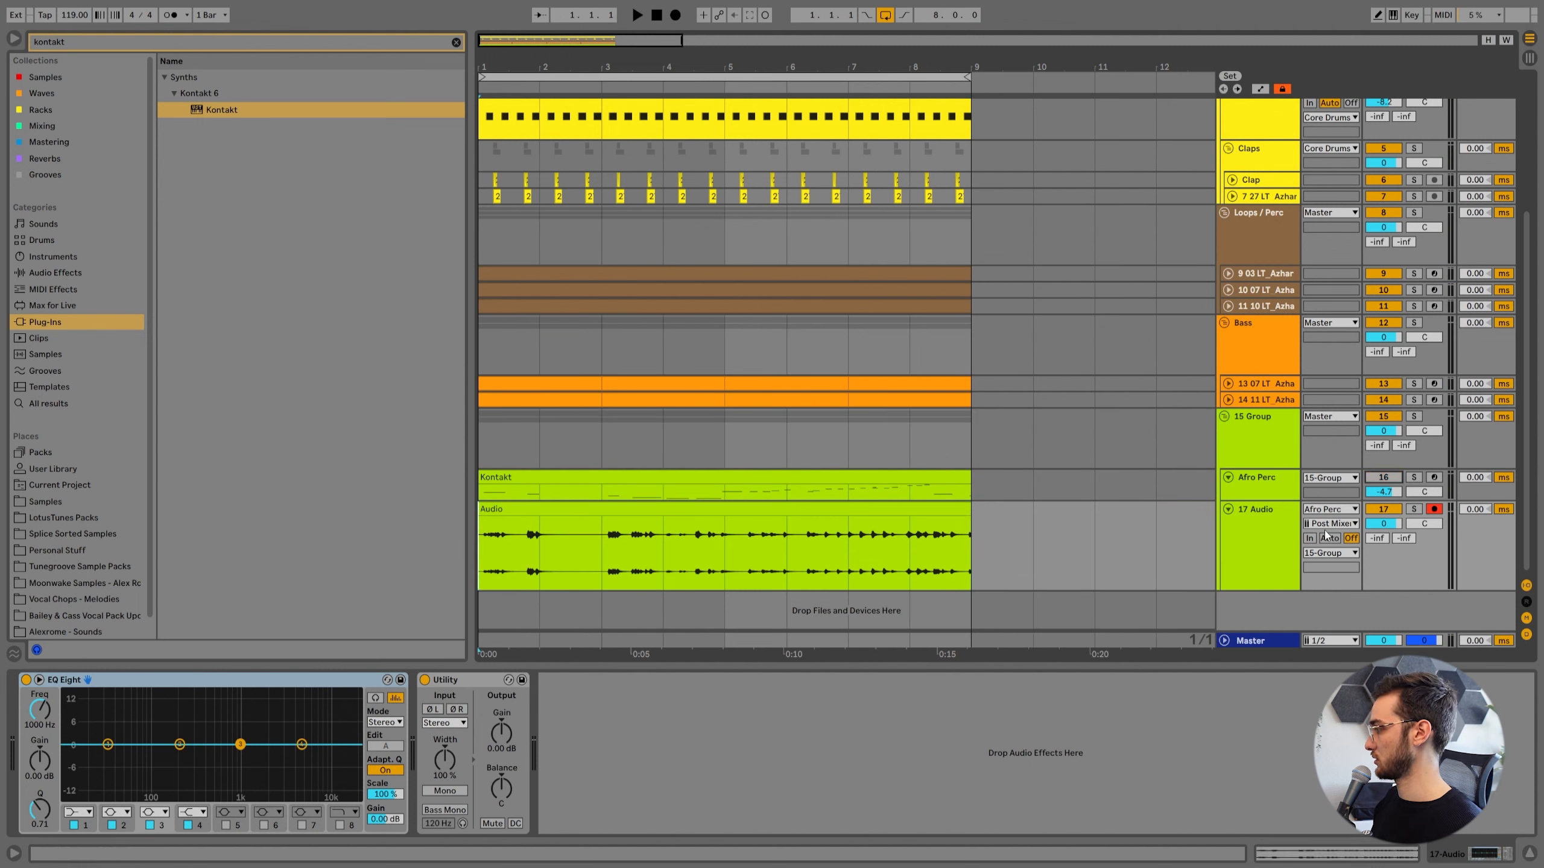
click(1254, 550)
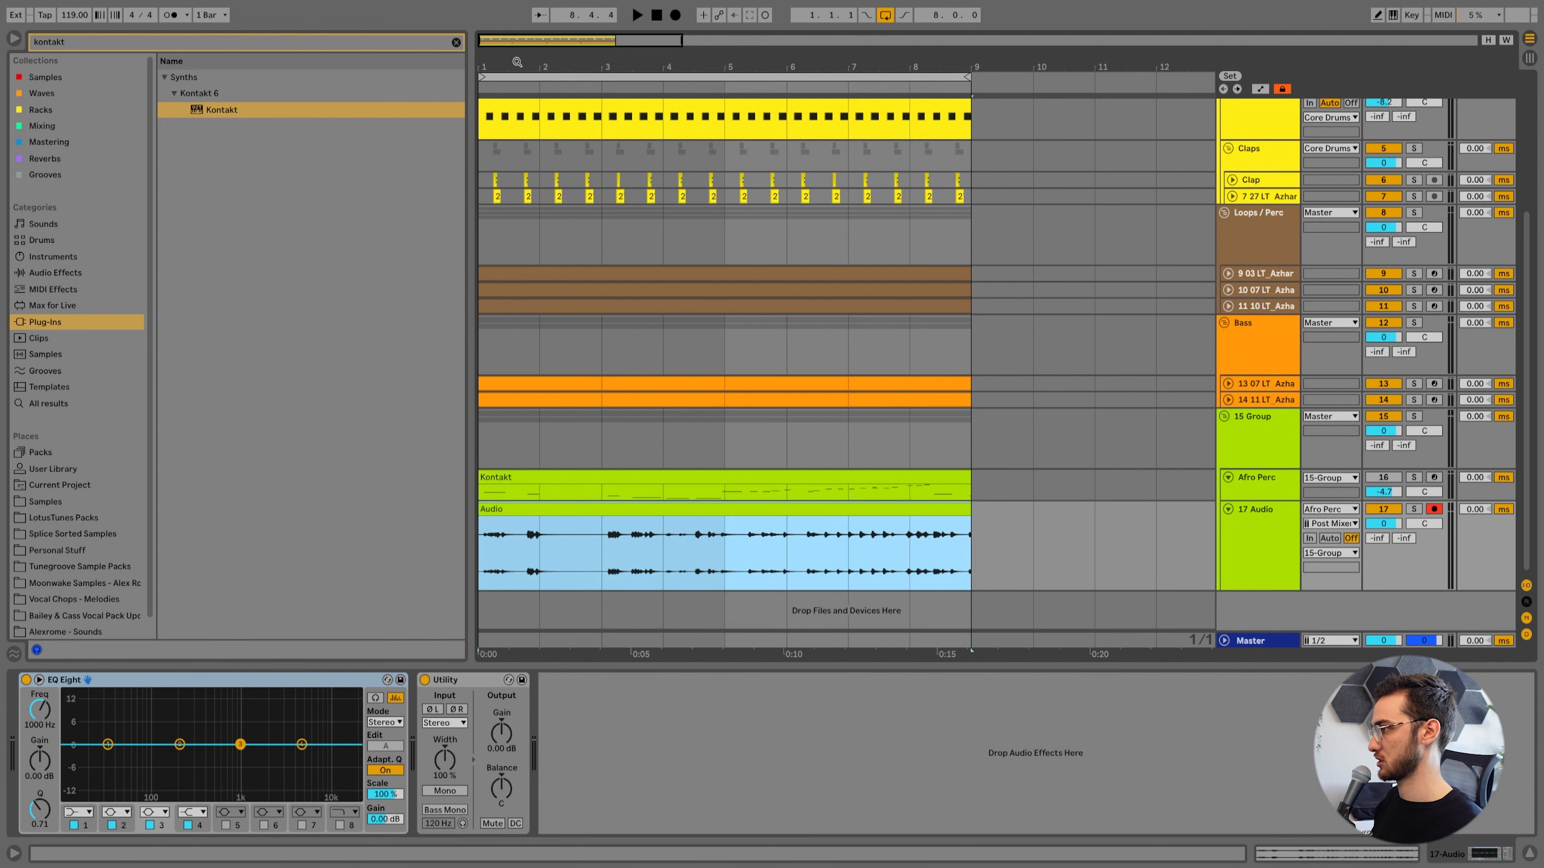
key(z)
click(813, 563)
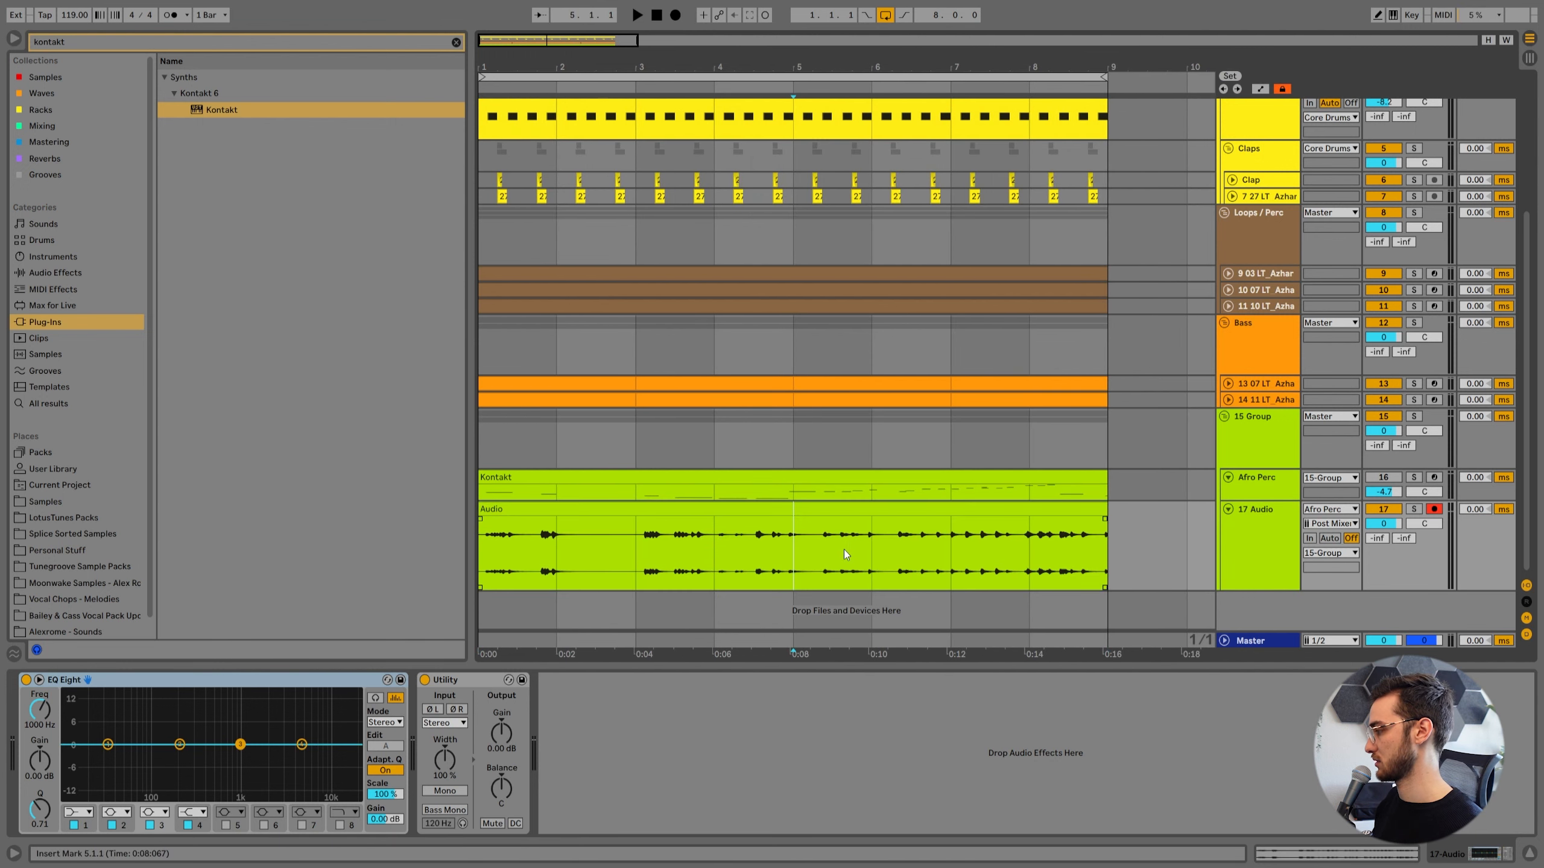
key(space)
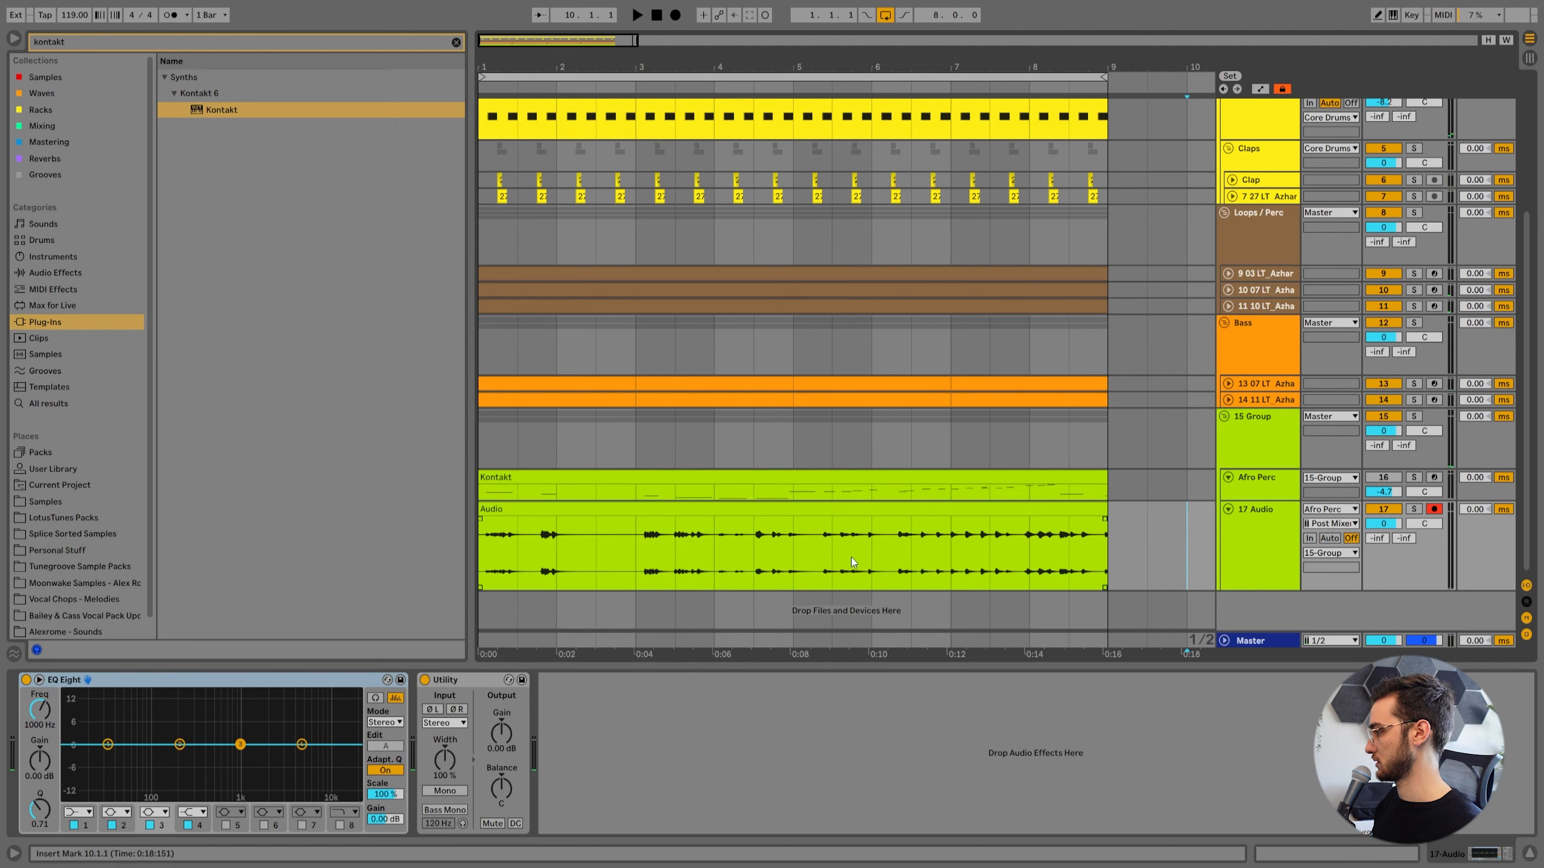
key(space)
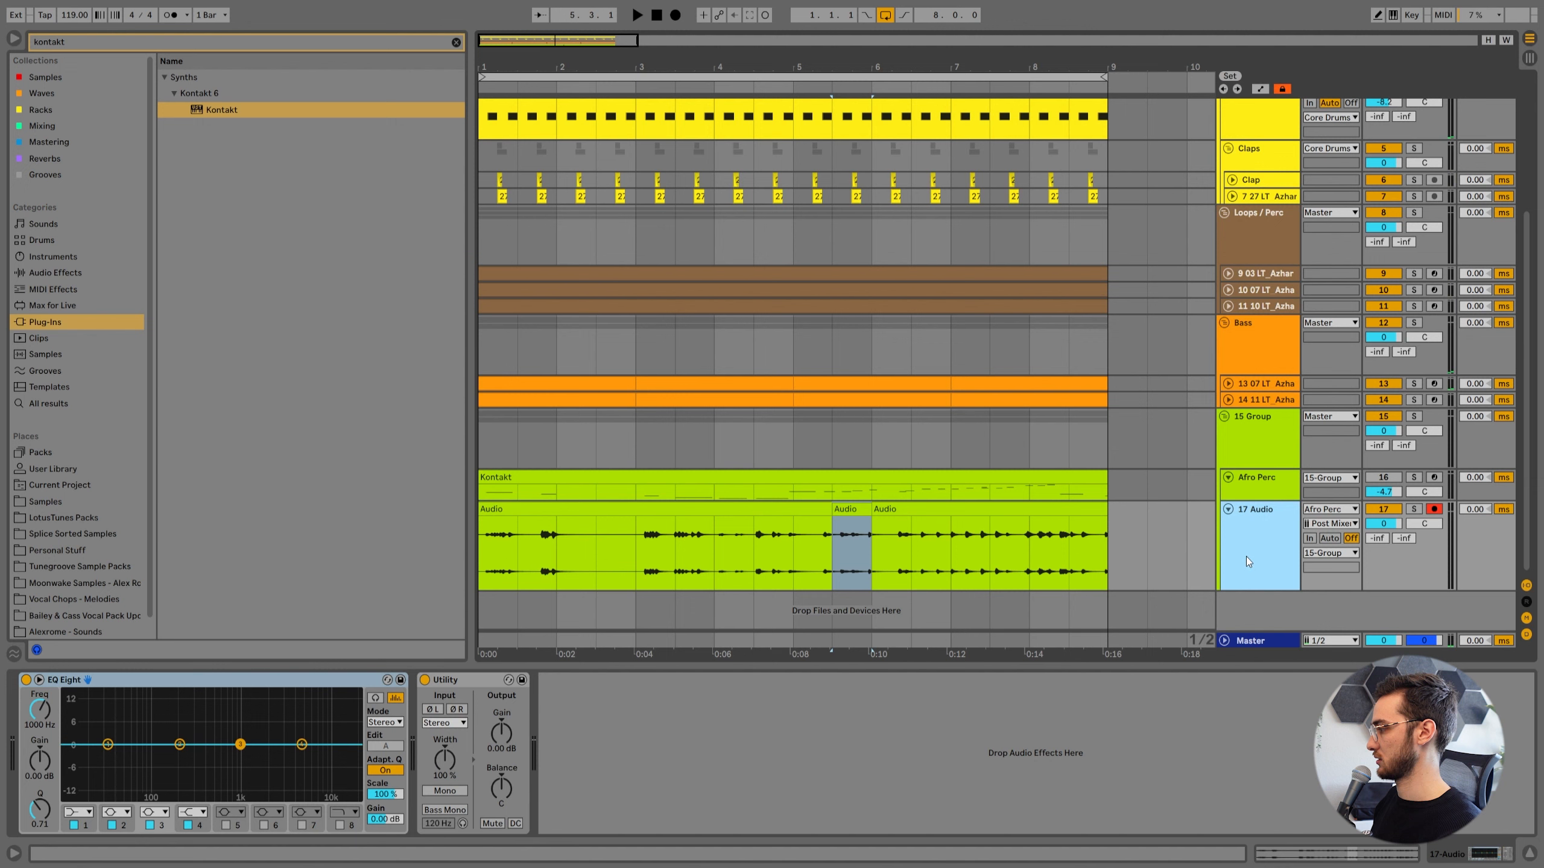
Move the half-bar slice at 5.3 from 17 Audio onto a new audio track below and duplicate it.
key(ctrl+t)
drag(854, 506, 854, 580)
drag(885, 516, 924, 516)
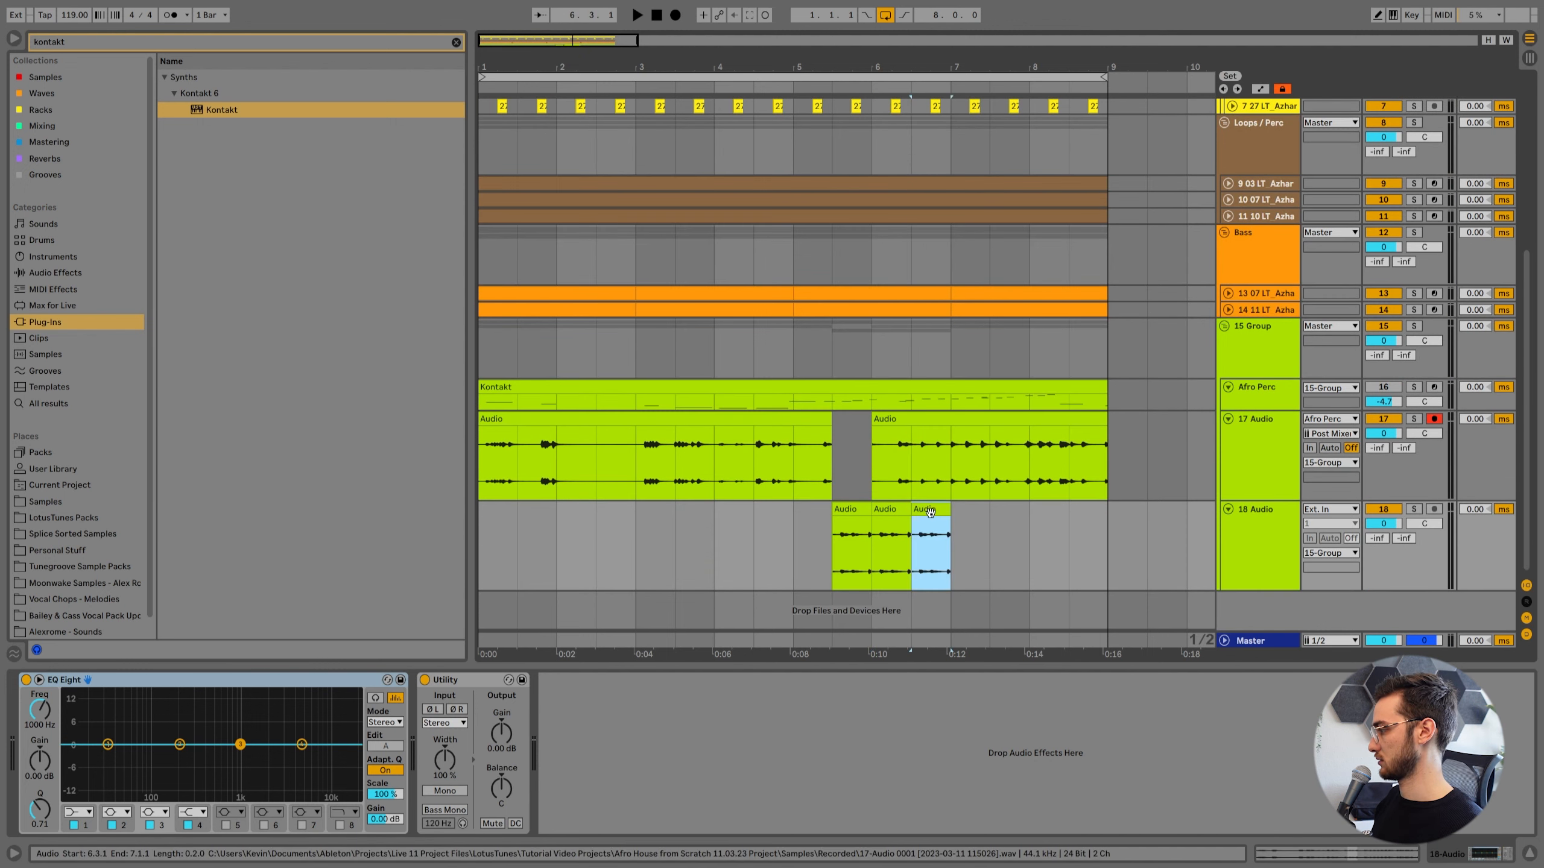
click(843, 514)
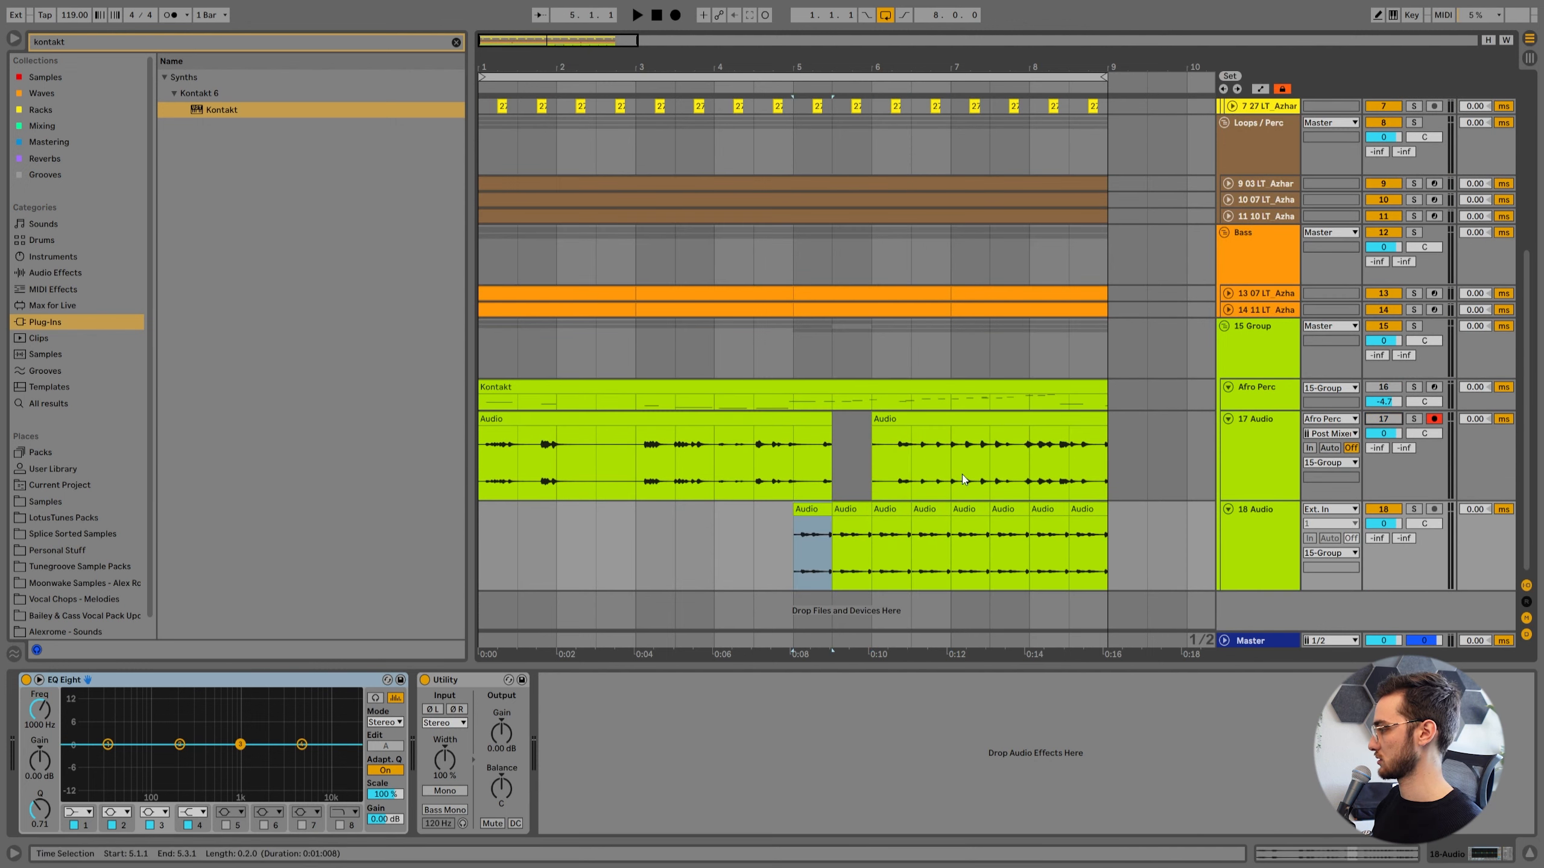
click(812, 509)
Fill bars 1 to 8 of 18 Audio with the faded half-bar slice and lower the track's volume to -5.4 dB.
key(space)
drag(1383, 524, 1383, 538)
key(space)
click(805, 512)
click(854, 509)
key(space)
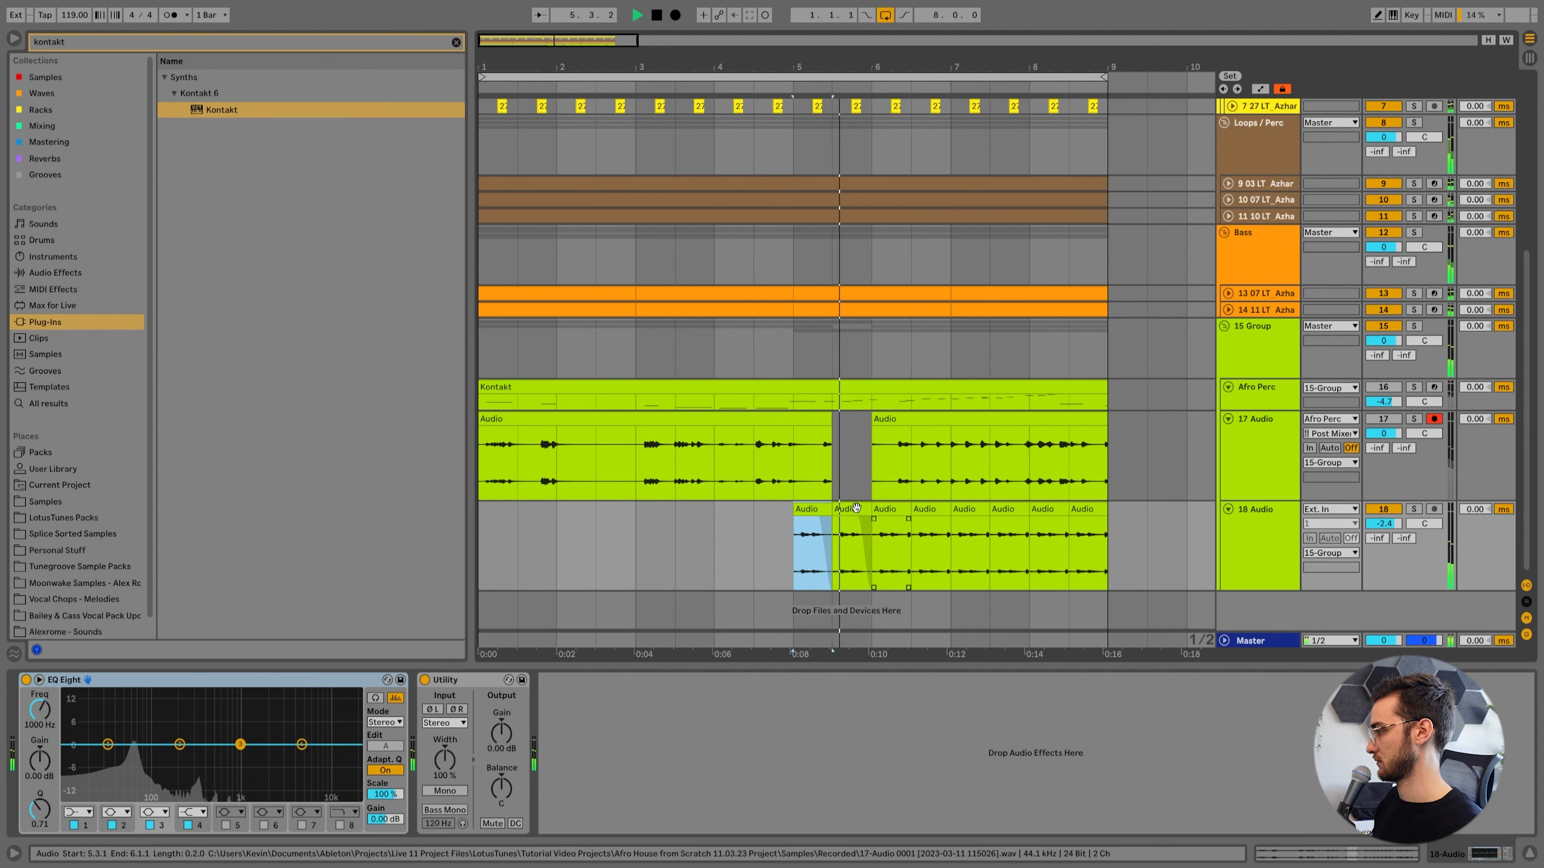
click(813, 509)
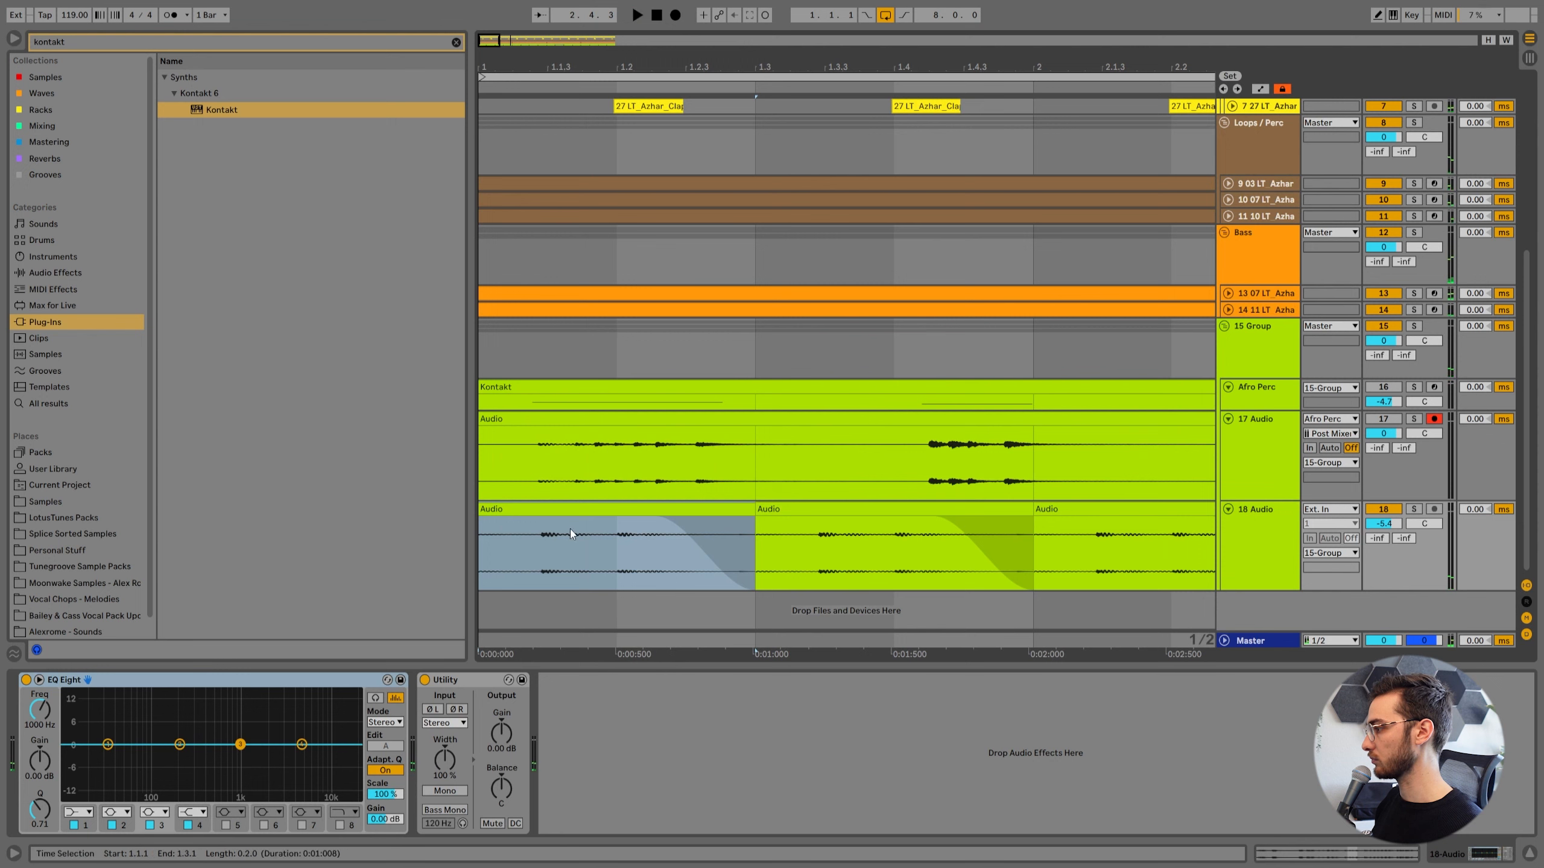
With a 1/16 grid, anchor the first 18 Audio slice's hit at 5.4 and warp its earlier hit onto 5.3.3.
right_click(541, 572)
click(635, 535)
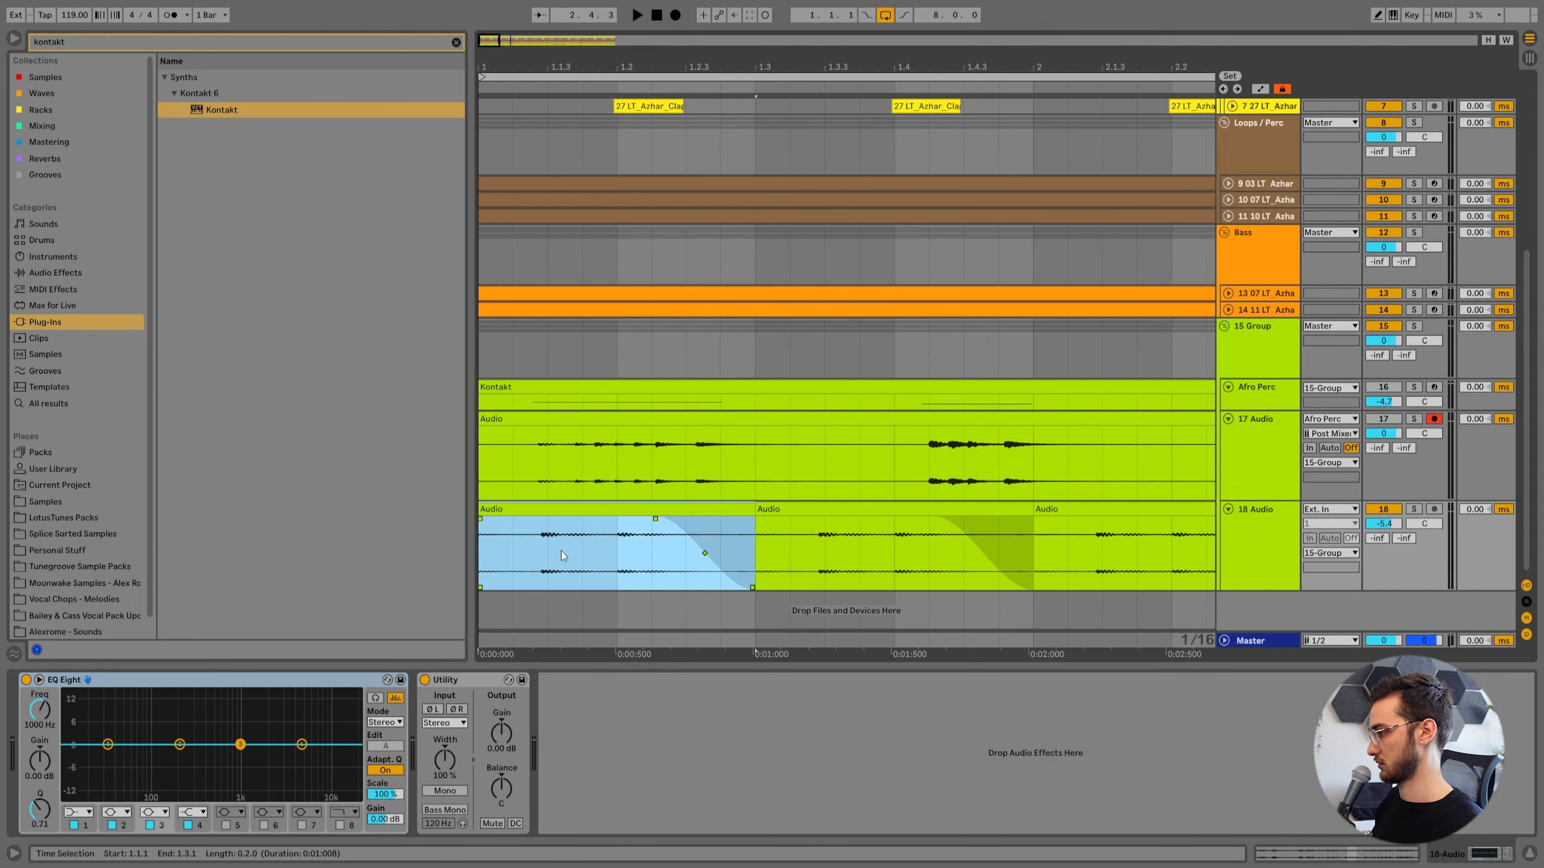
click(547, 547)
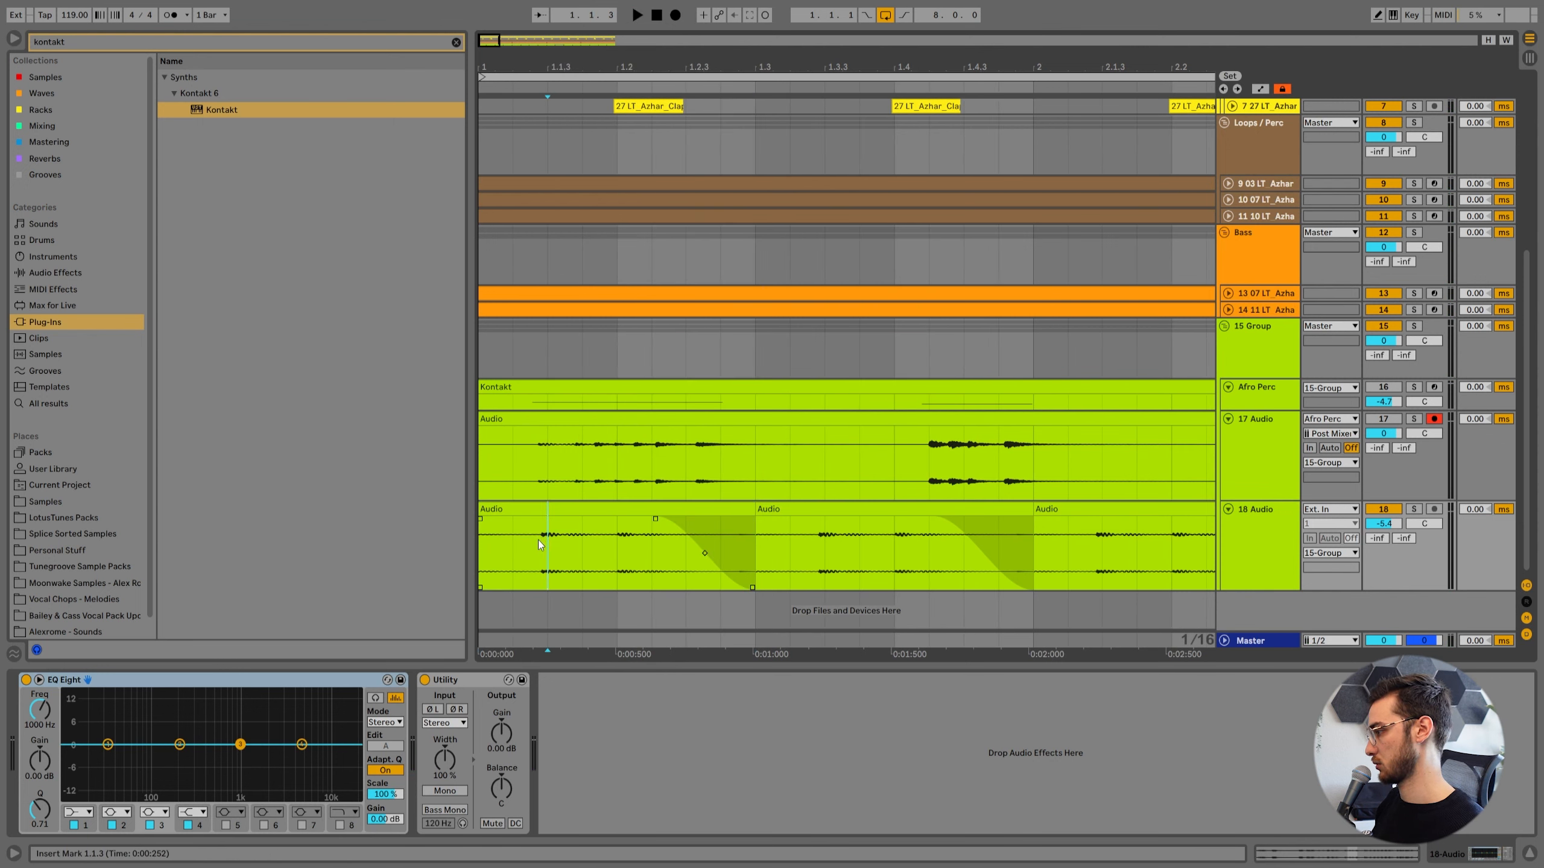
double_click(552, 510)
click(578, 314)
right_click(576, 346)
click(684, 797)
click(627, 452)
double_click(921, 258)
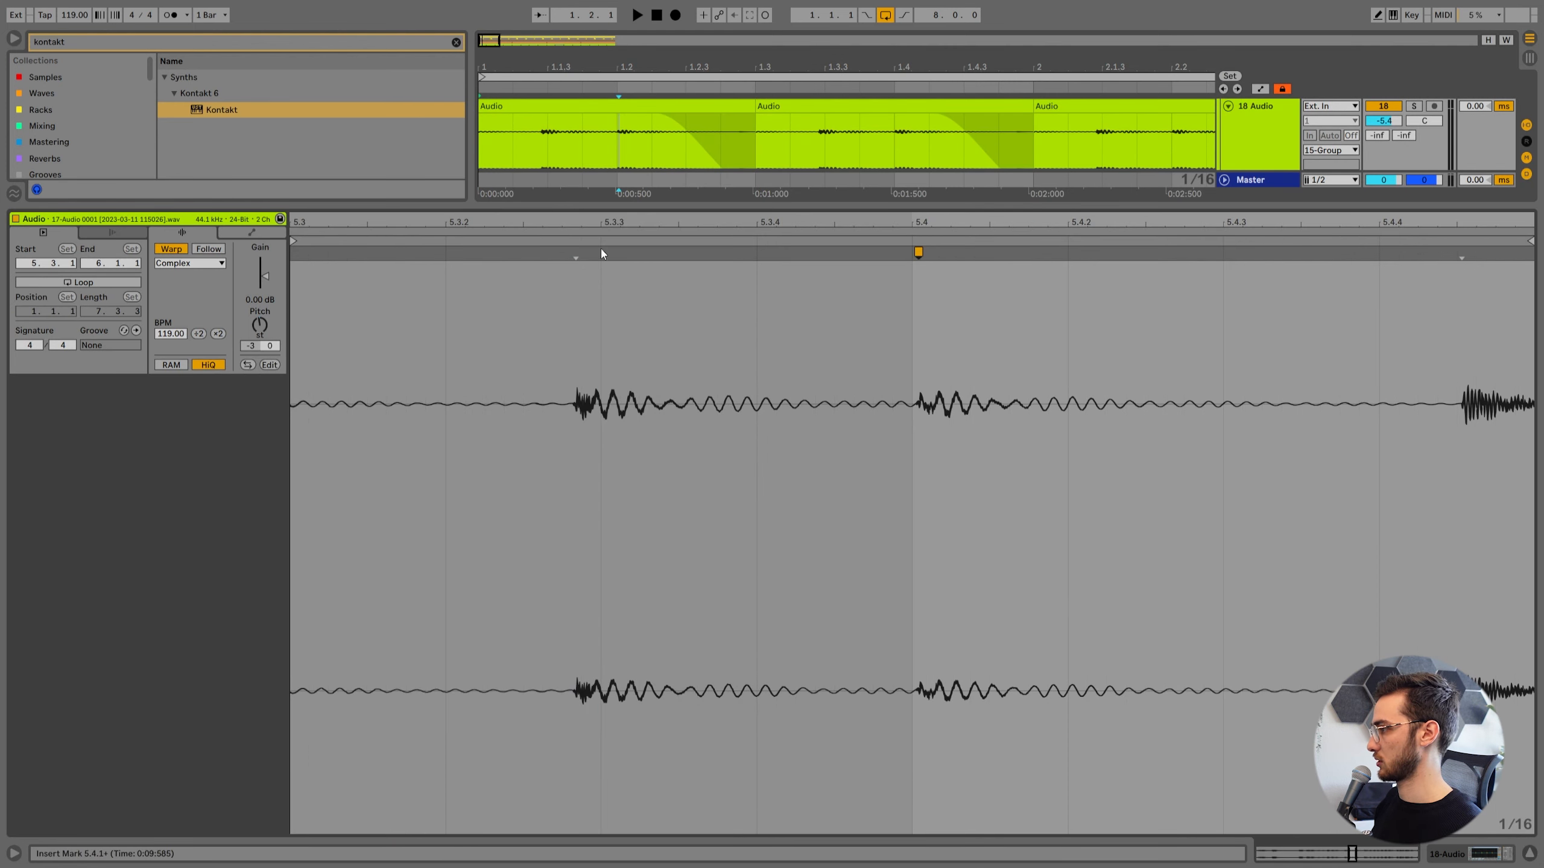
drag(575, 251, 592, 250)
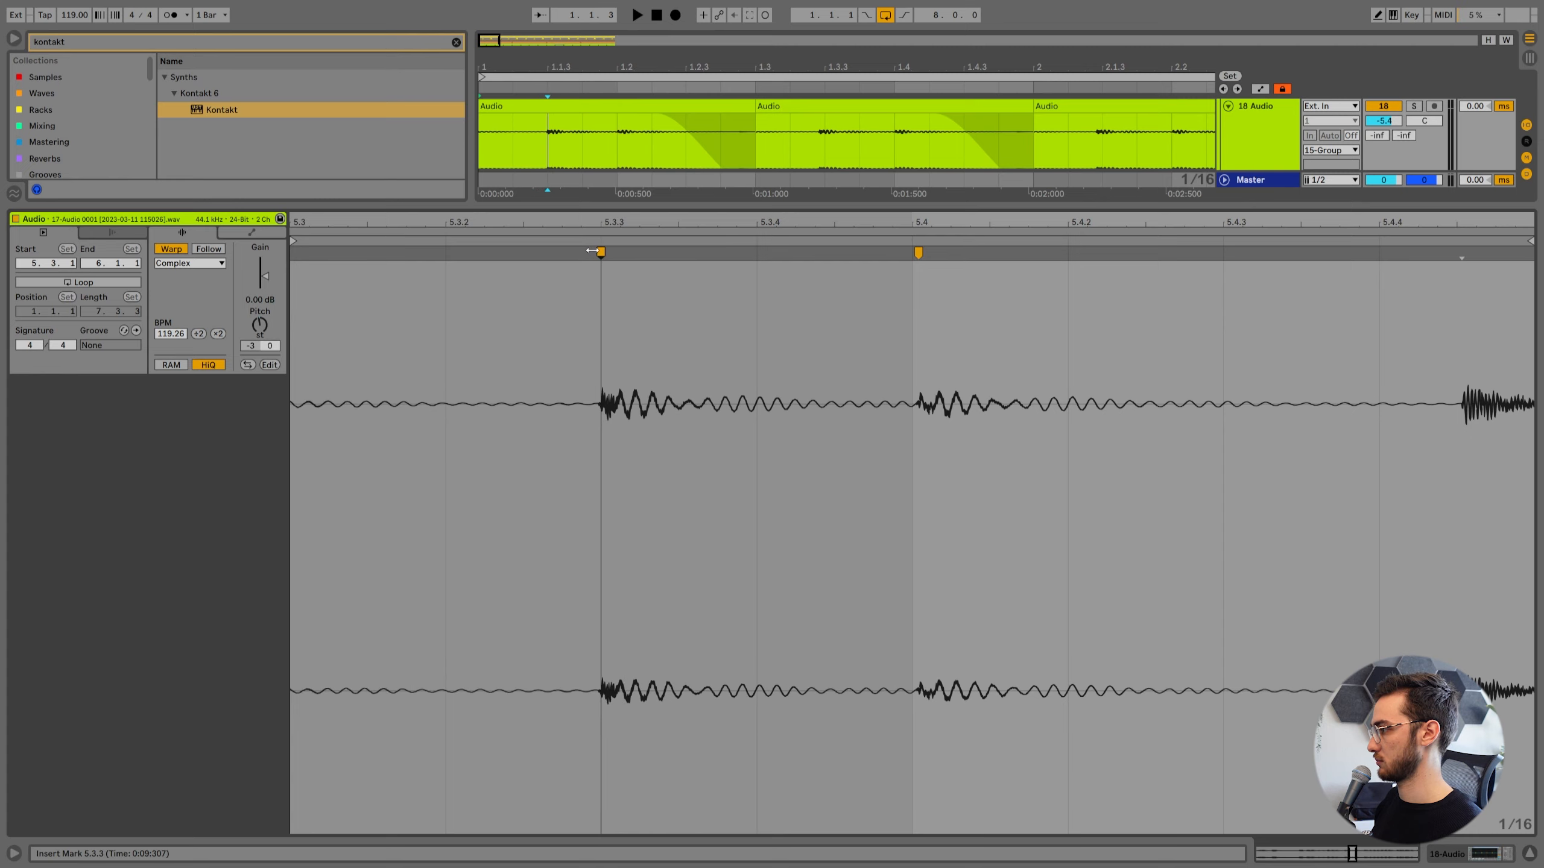
key(shift+Tab)
Repeat the corrected slice across 18 Audio through bar 8 and set the track's volume to -4.1 dB.
click(608, 509)
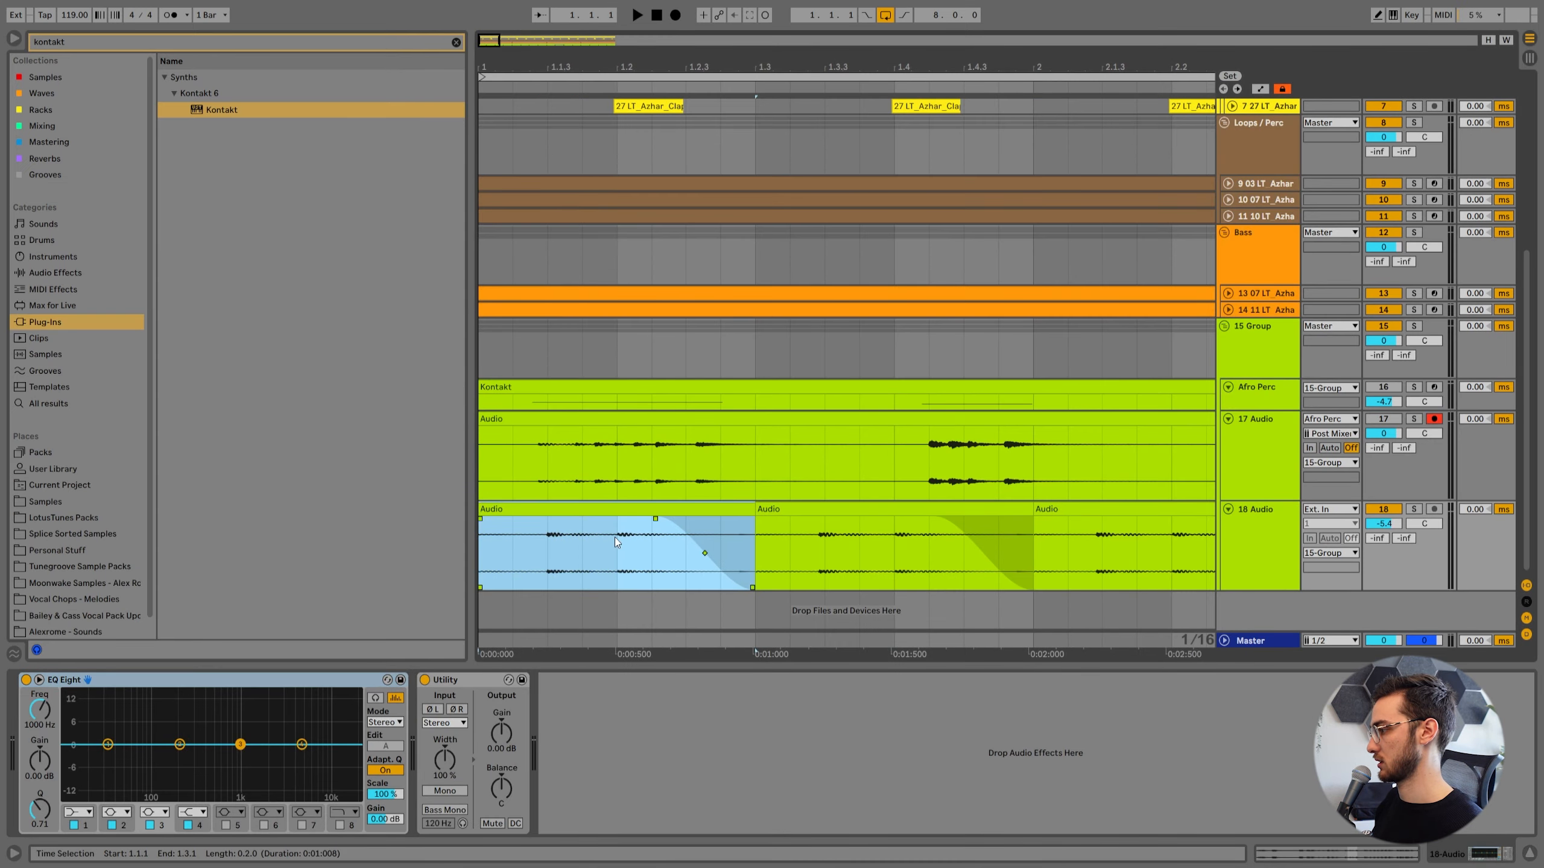
key(space)
key(space)
drag(599, 67, 565, 38)
key(Right)
click(497, 509)
key(space)
drag(1384, 523, 1385, 521)
Switch the first band of 18 Audio's EQ Eight to a low-cut filter and raise its frequency.
click(1261, 541)
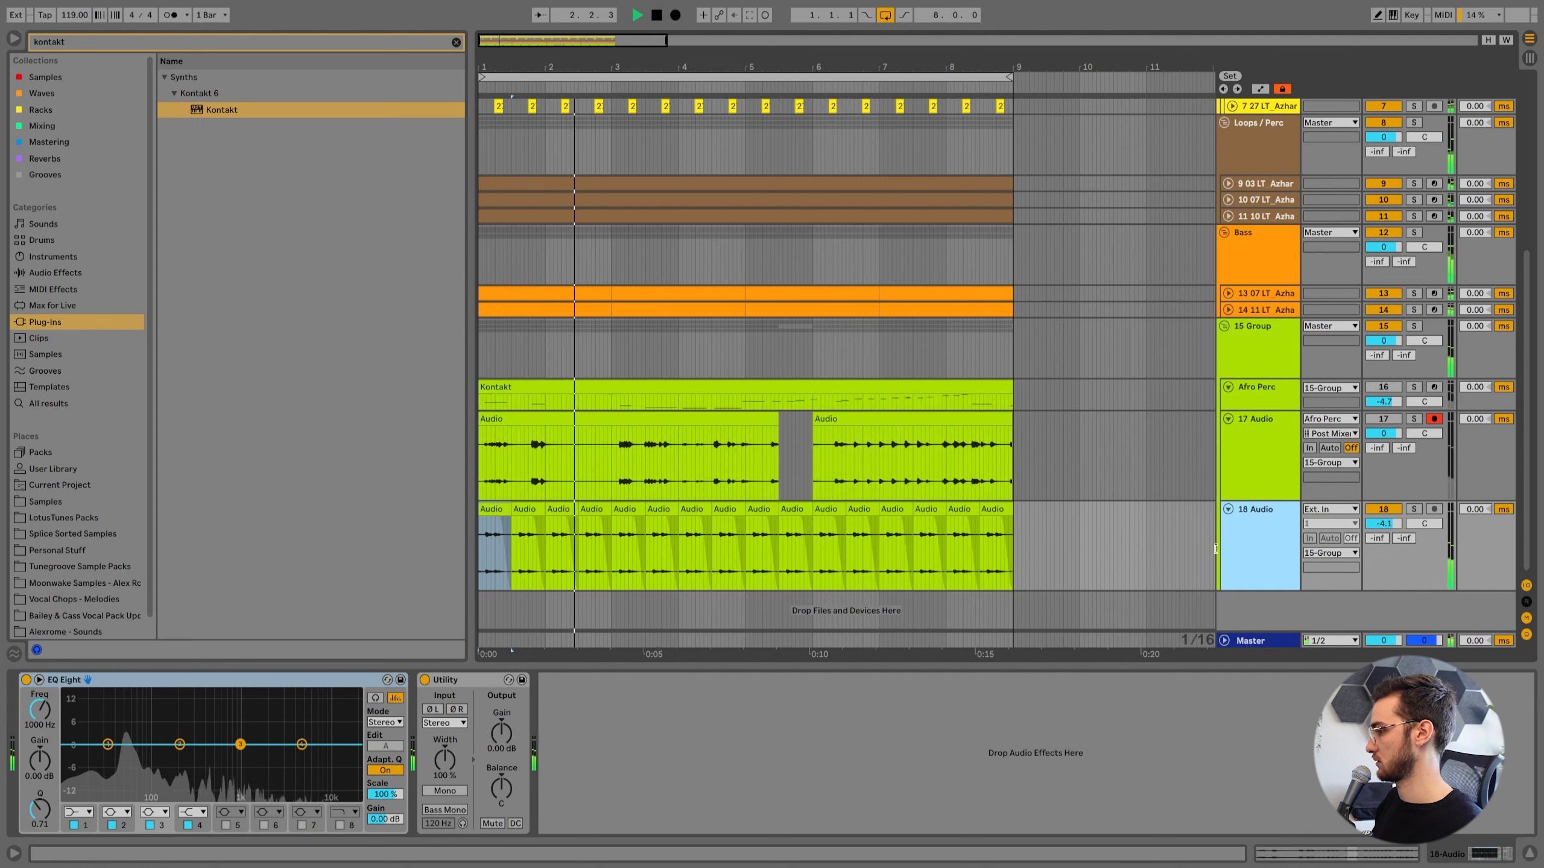
click(78, 813)
click(77, 722)
mouse_move(108, 756)
mouse_down()
mouse_move(153, 756)
mouse_move(138, 757)
mouse_up()
Insert an empty audio track below 17 Audio and split 17 Audio's first recording at 1.4, 4.1 and 4.3.
click(1247, 471)
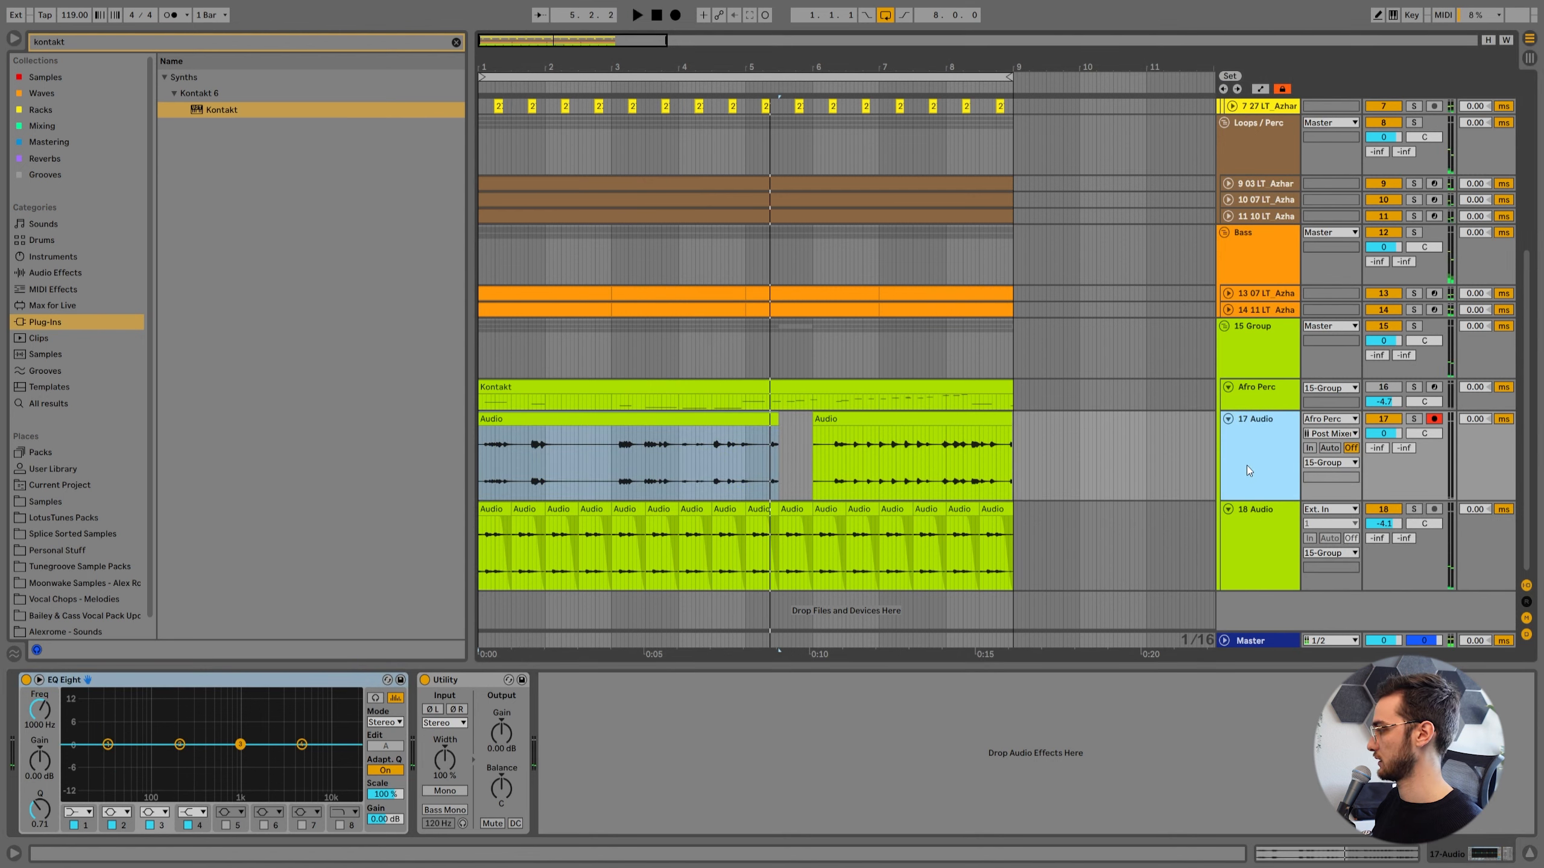
key(ctrl+t)
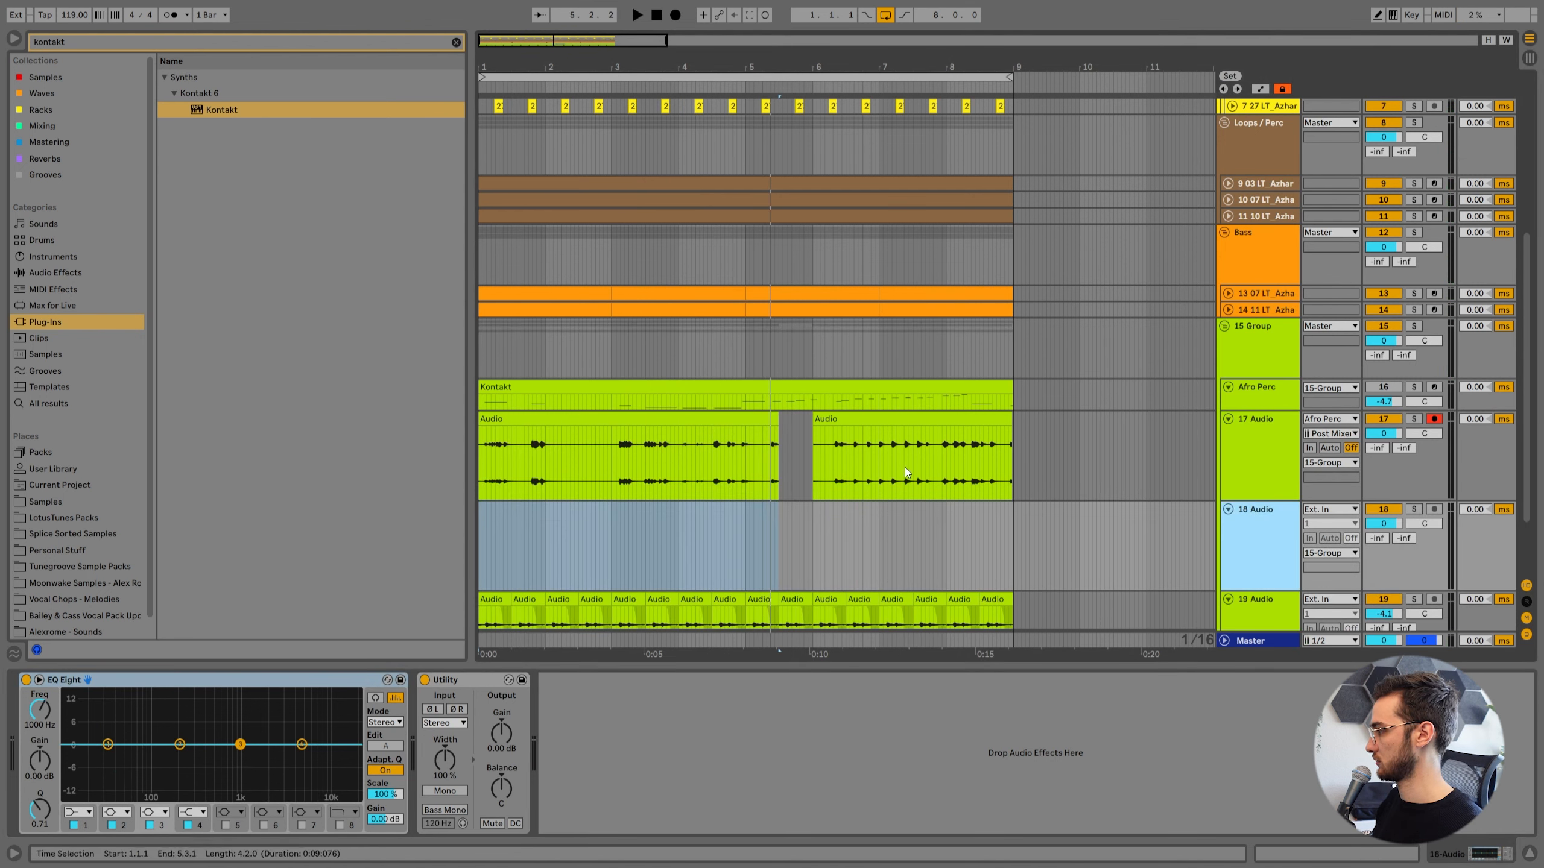
click(871, 483)
click(598, 462)
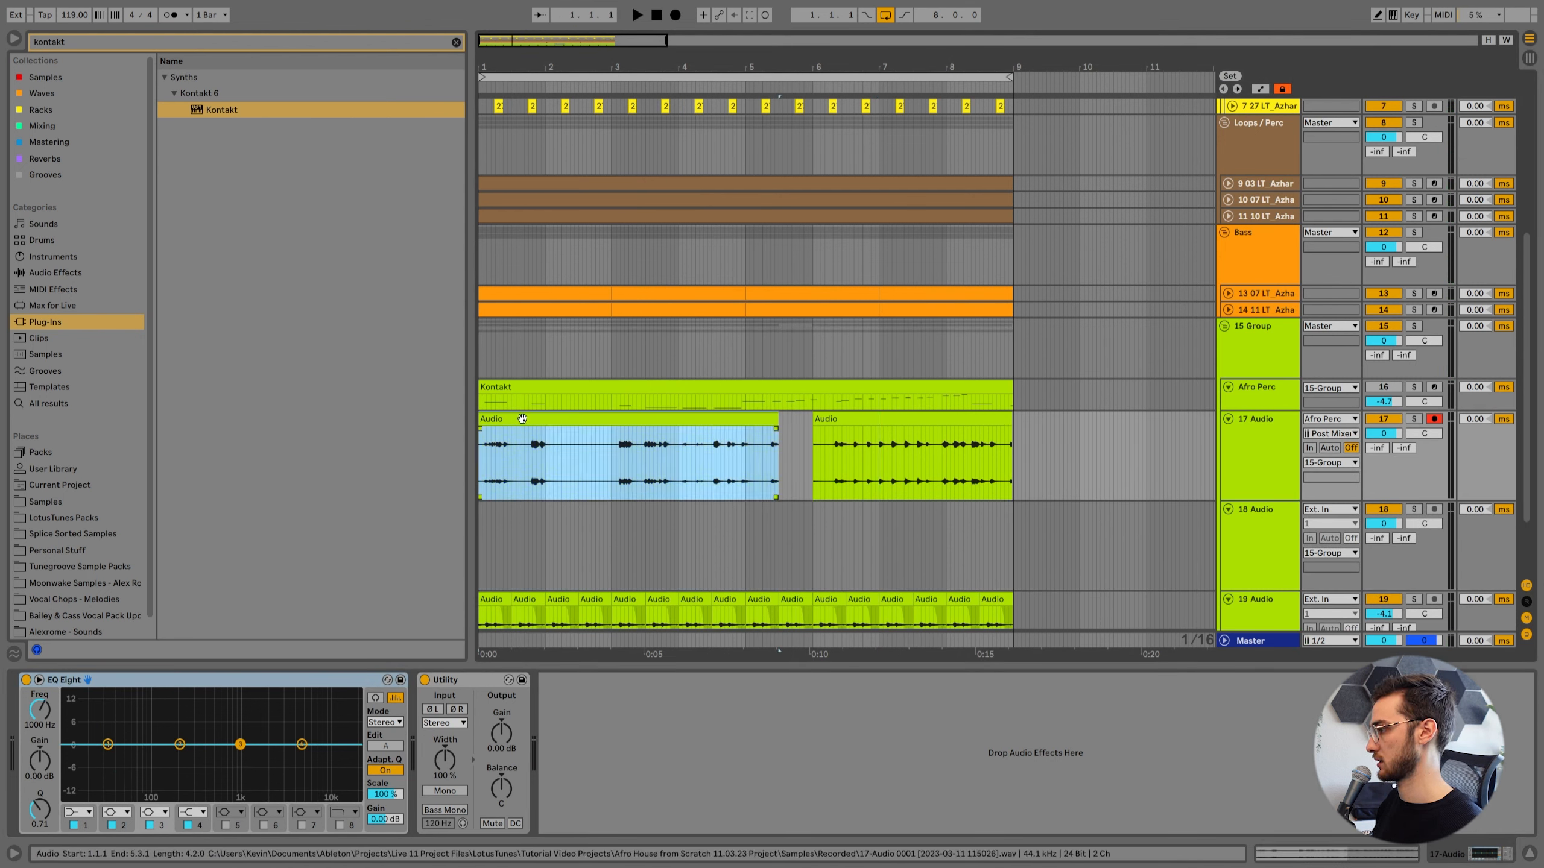
key(space)
click(531, 451)
key(ctrl+e)
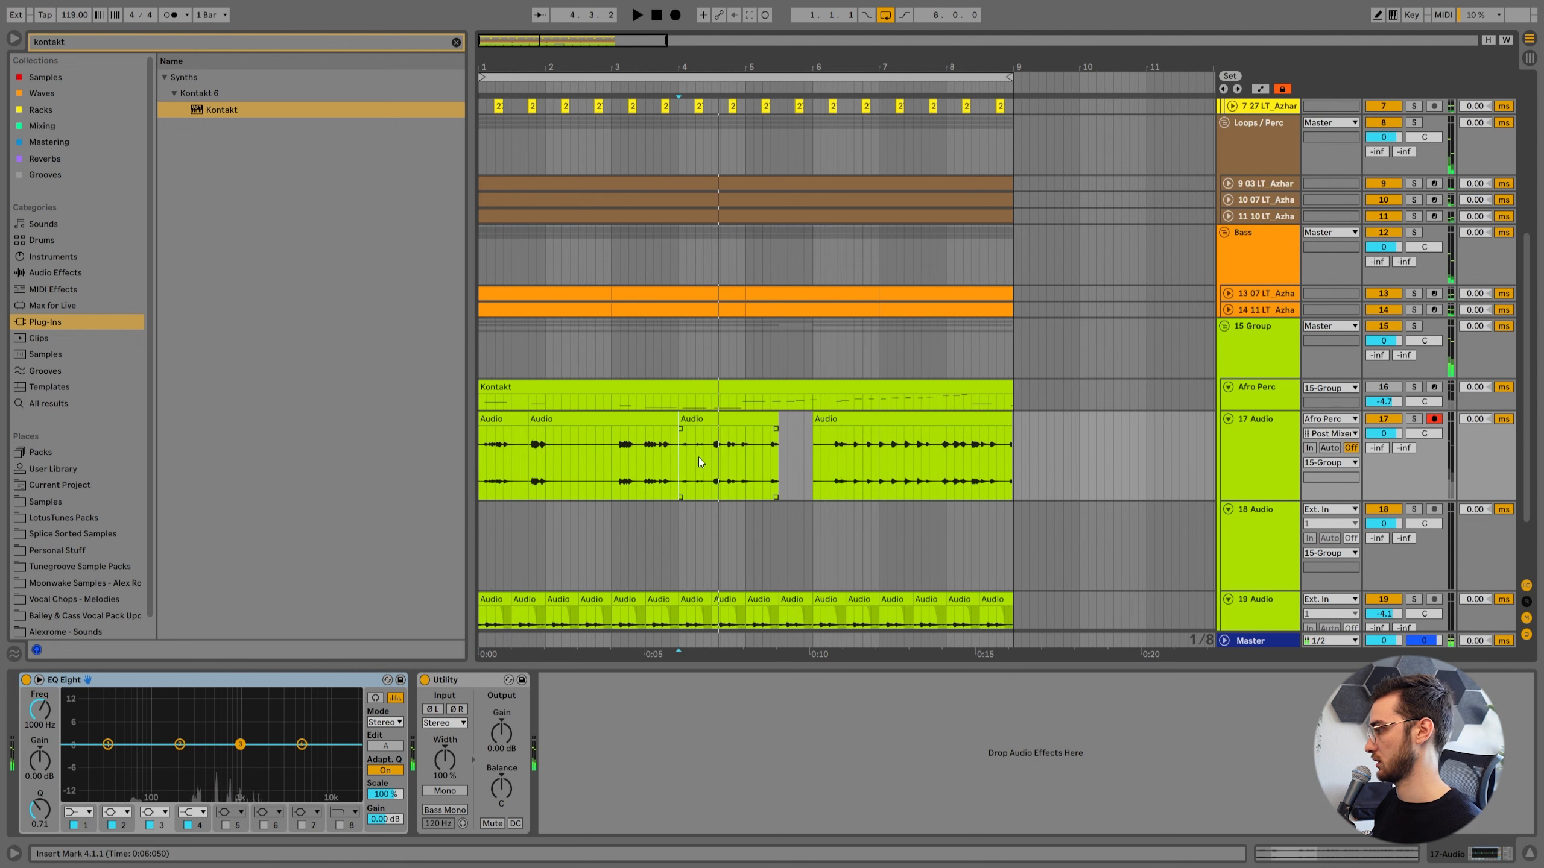
click(682, 439)
key(ctrl+e)
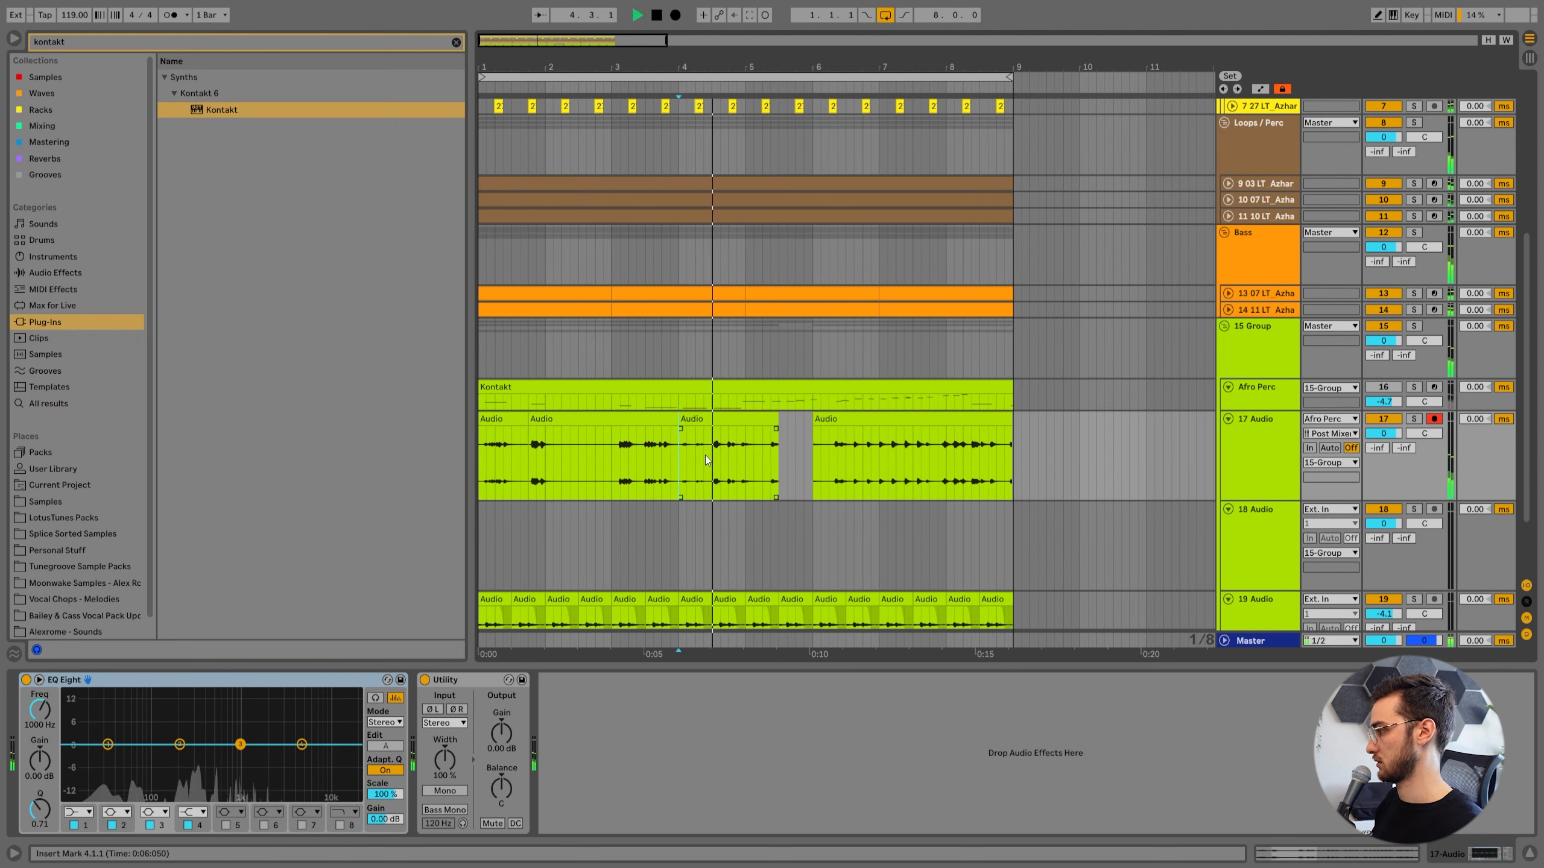
click(711, 454)
key(ctrl+e)
Trim the short bar 4 slice on 17 Audio to end at 4.2 and delete the clip from 4.3 to 5.3.
click(706, 418)
key(space)
drag(707, 419, 692, 418)
key(space)
click(716, 422)
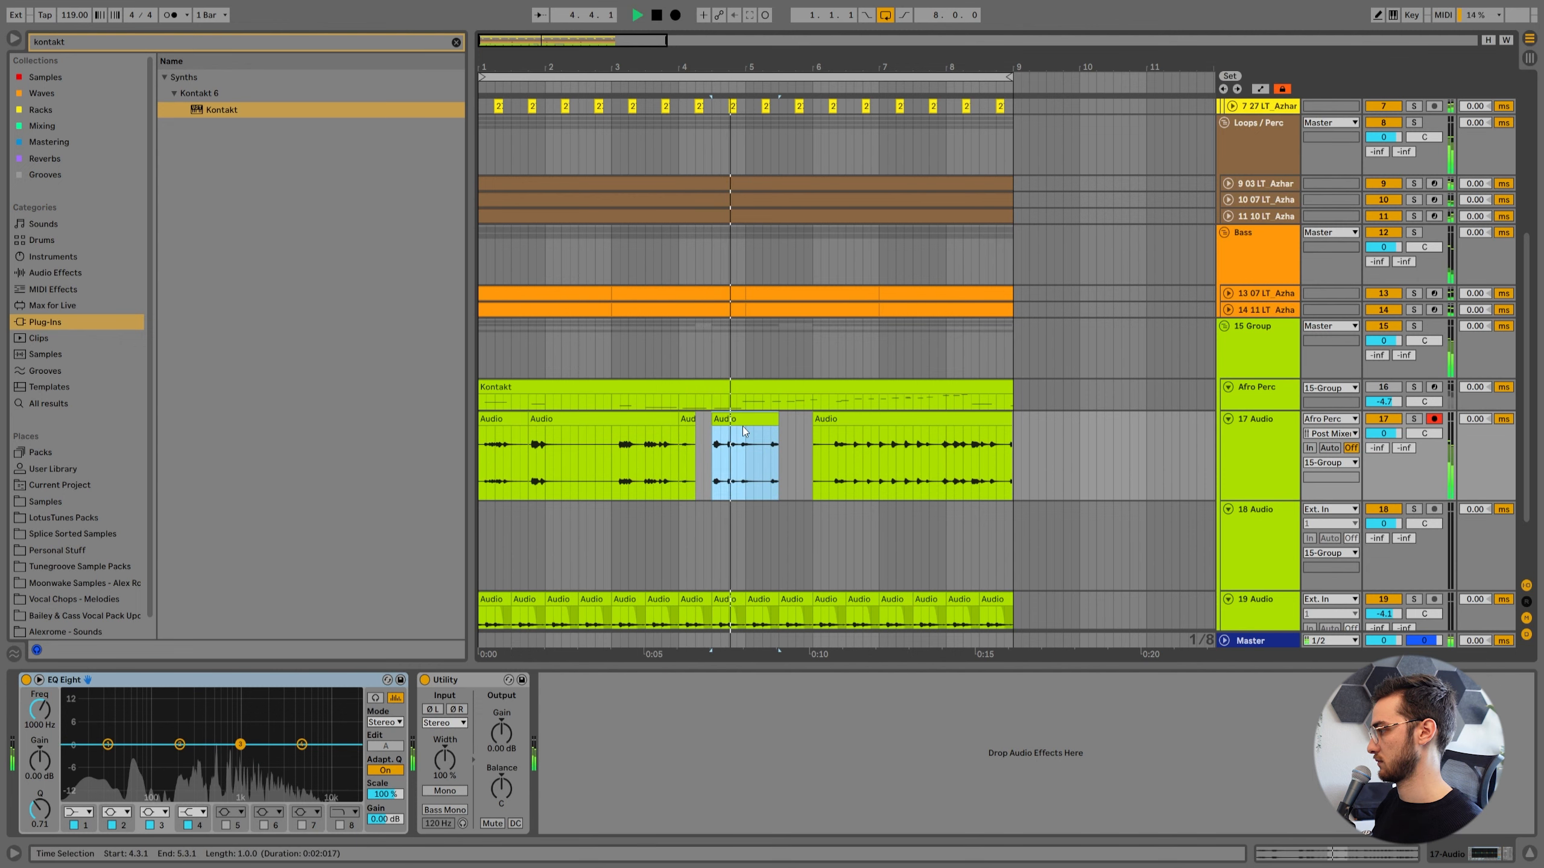
drag(715, 421, 766, 425)
key(Delete)
key(space)
Audition the later 17 Audio recording and isolate the phrase from 6.3.3 to 7.4.3 as its own clip.
click(830, 457)
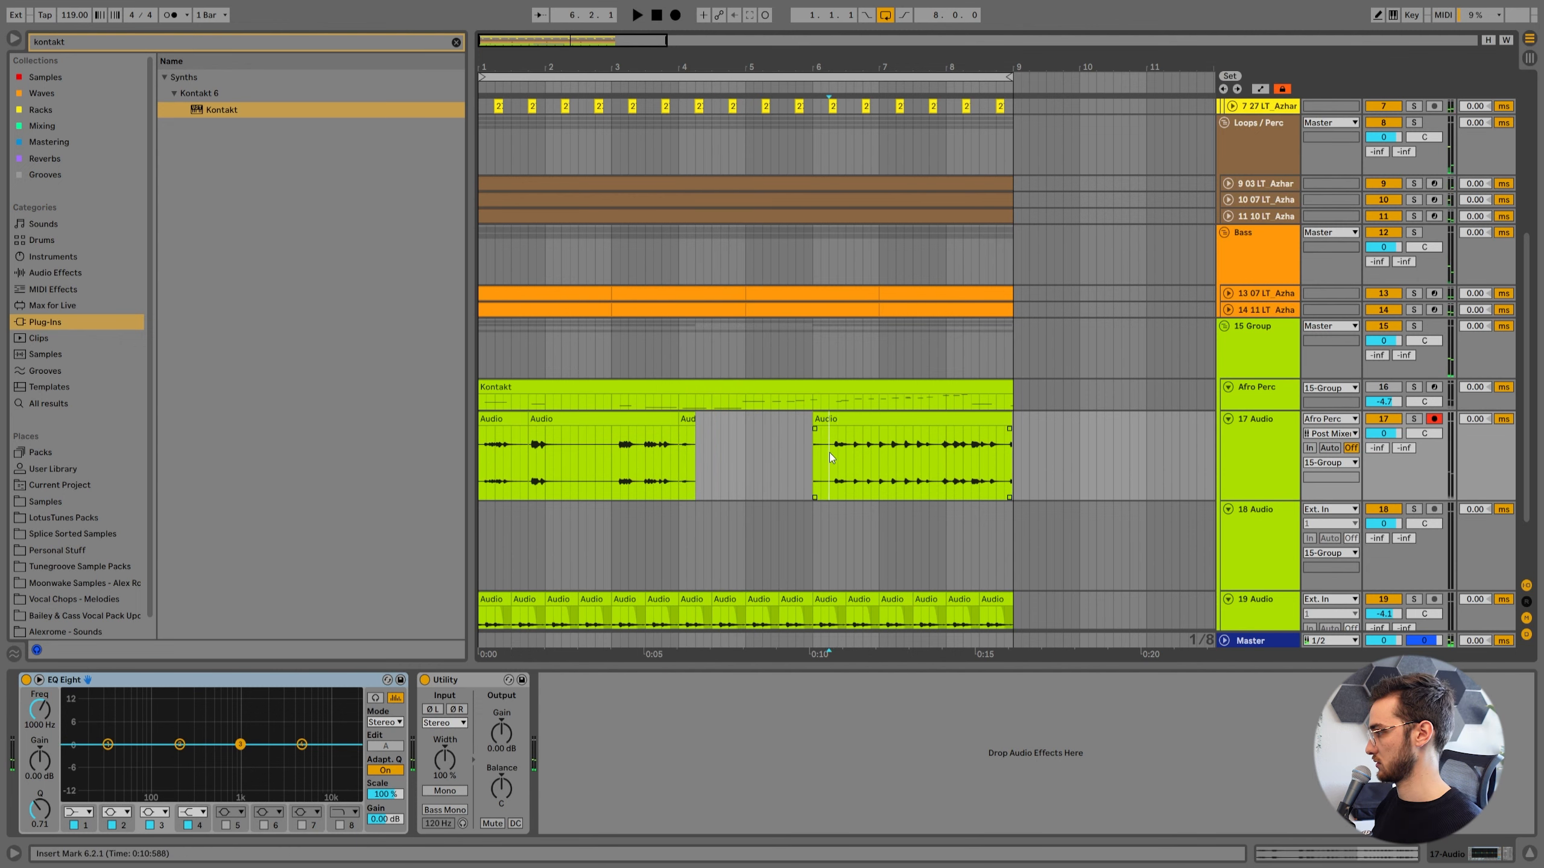
key(space)
click(899, 450)
key(space)
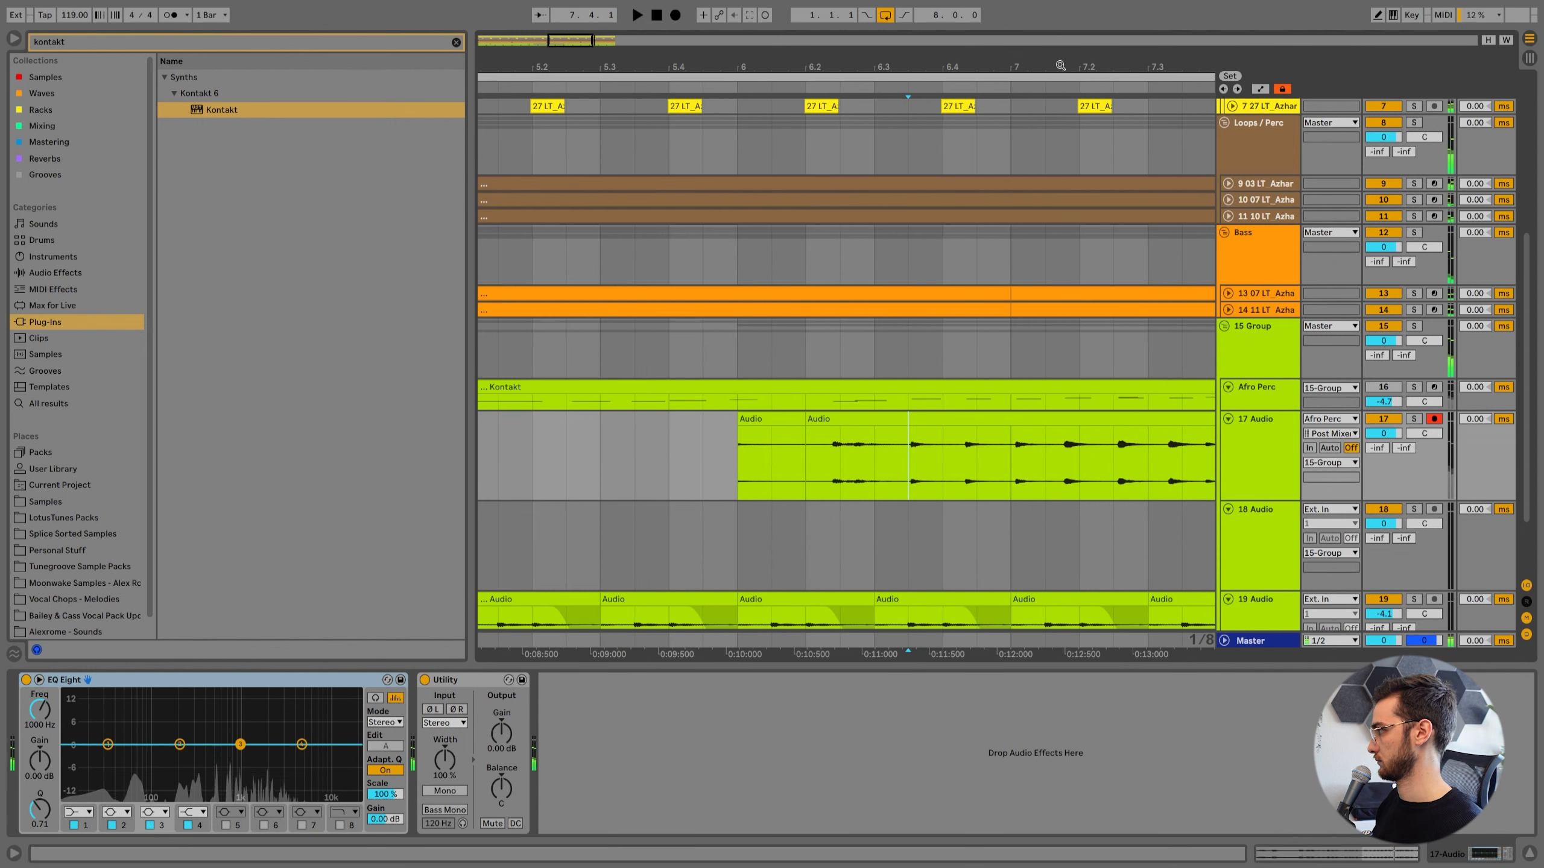
key(space)
key(ctrl+e)
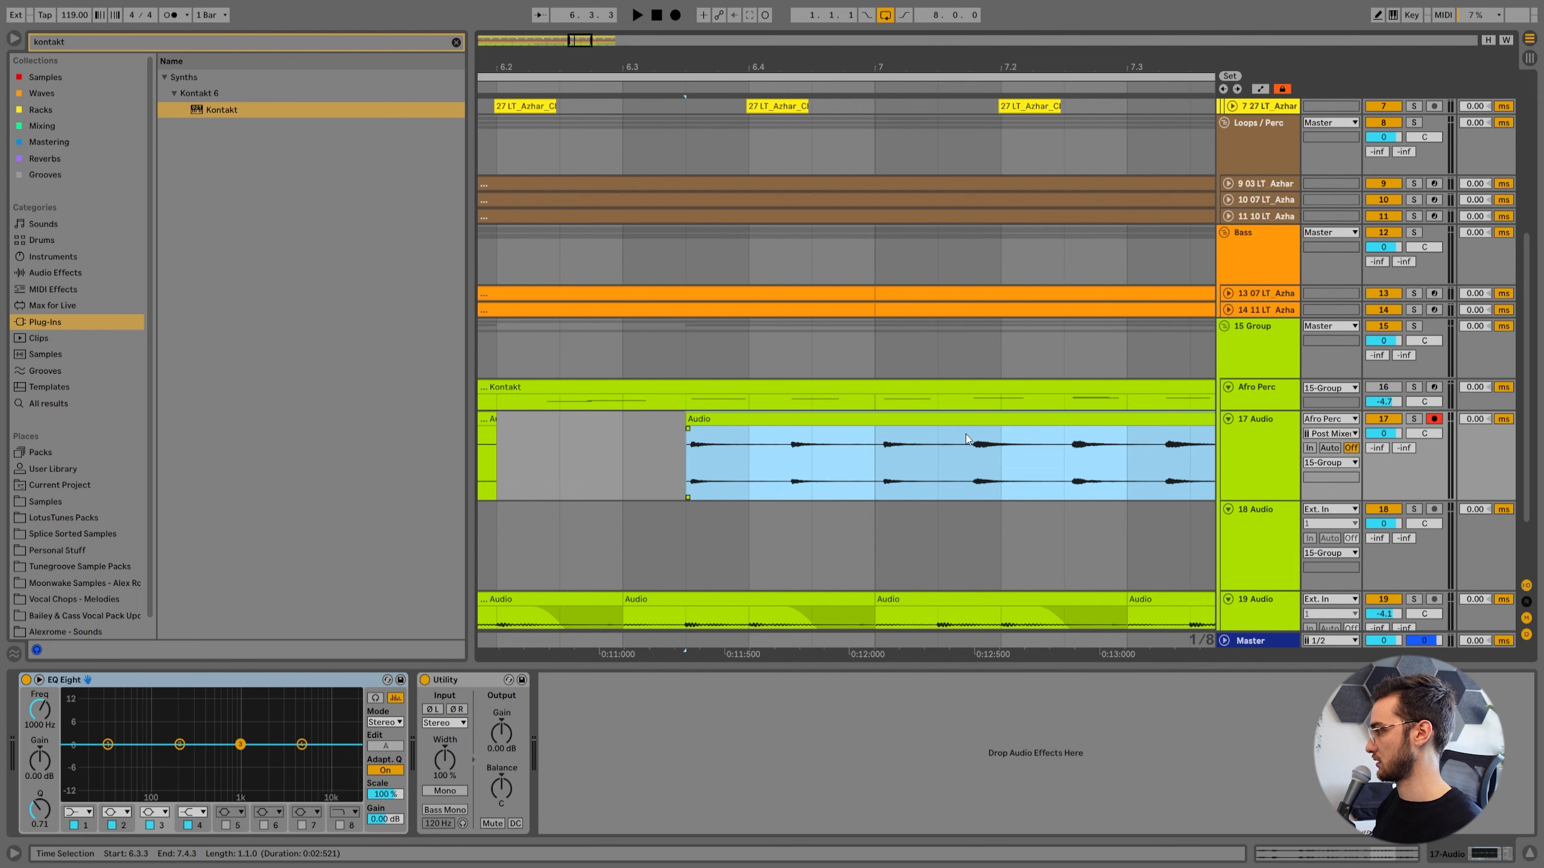
Quantize the hits in the 6.3.3 to 7.4.3 clip on 17 Audio and play it back in the arrangement.
double_click(897, 422)
click(790, 444)
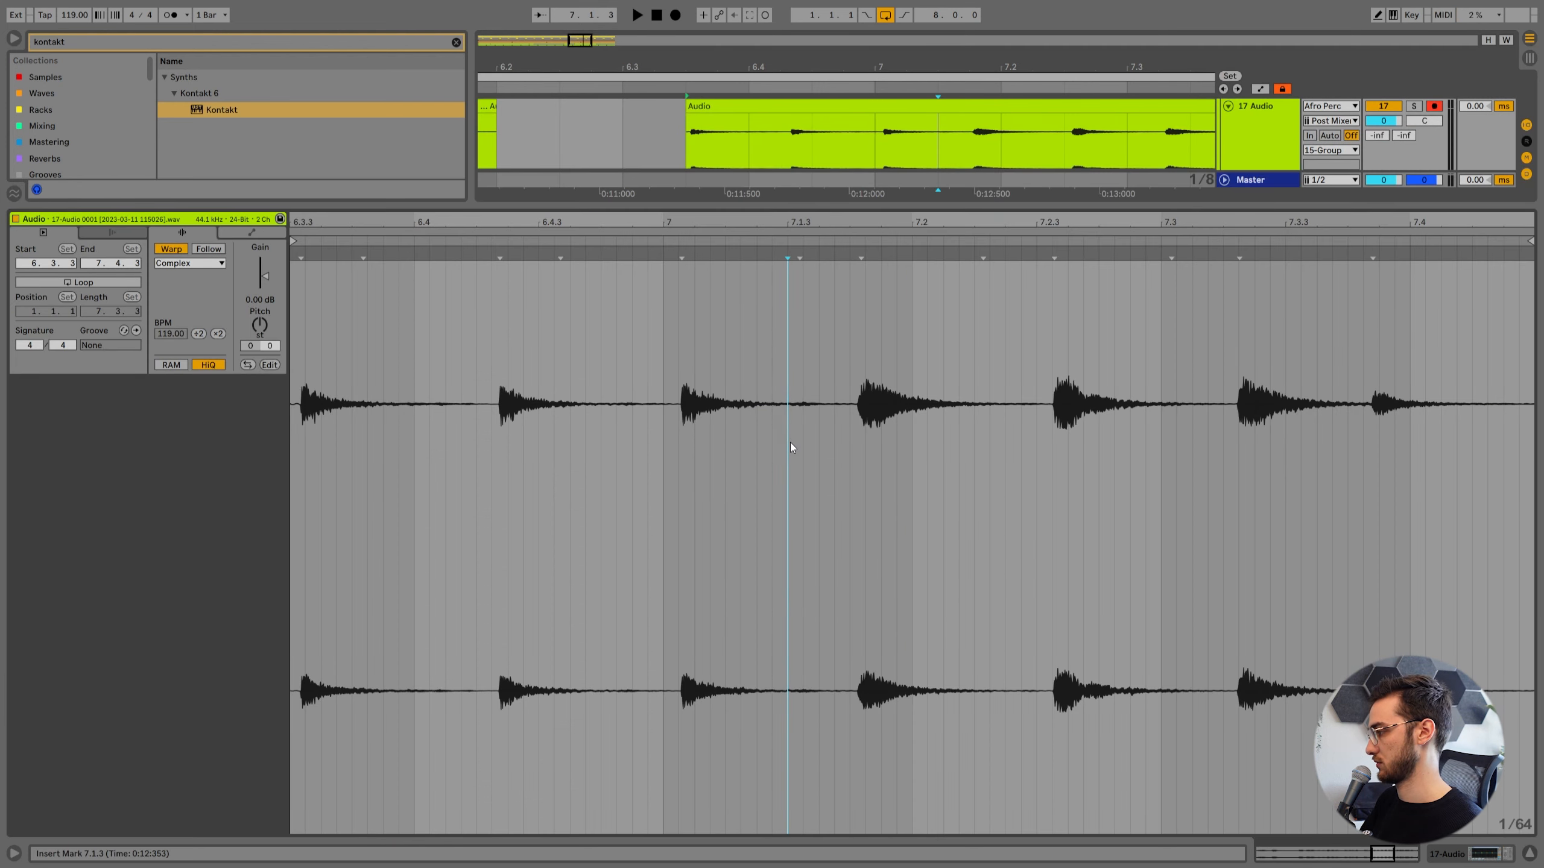
key(ctrl+shift+u)
click(770, 461)
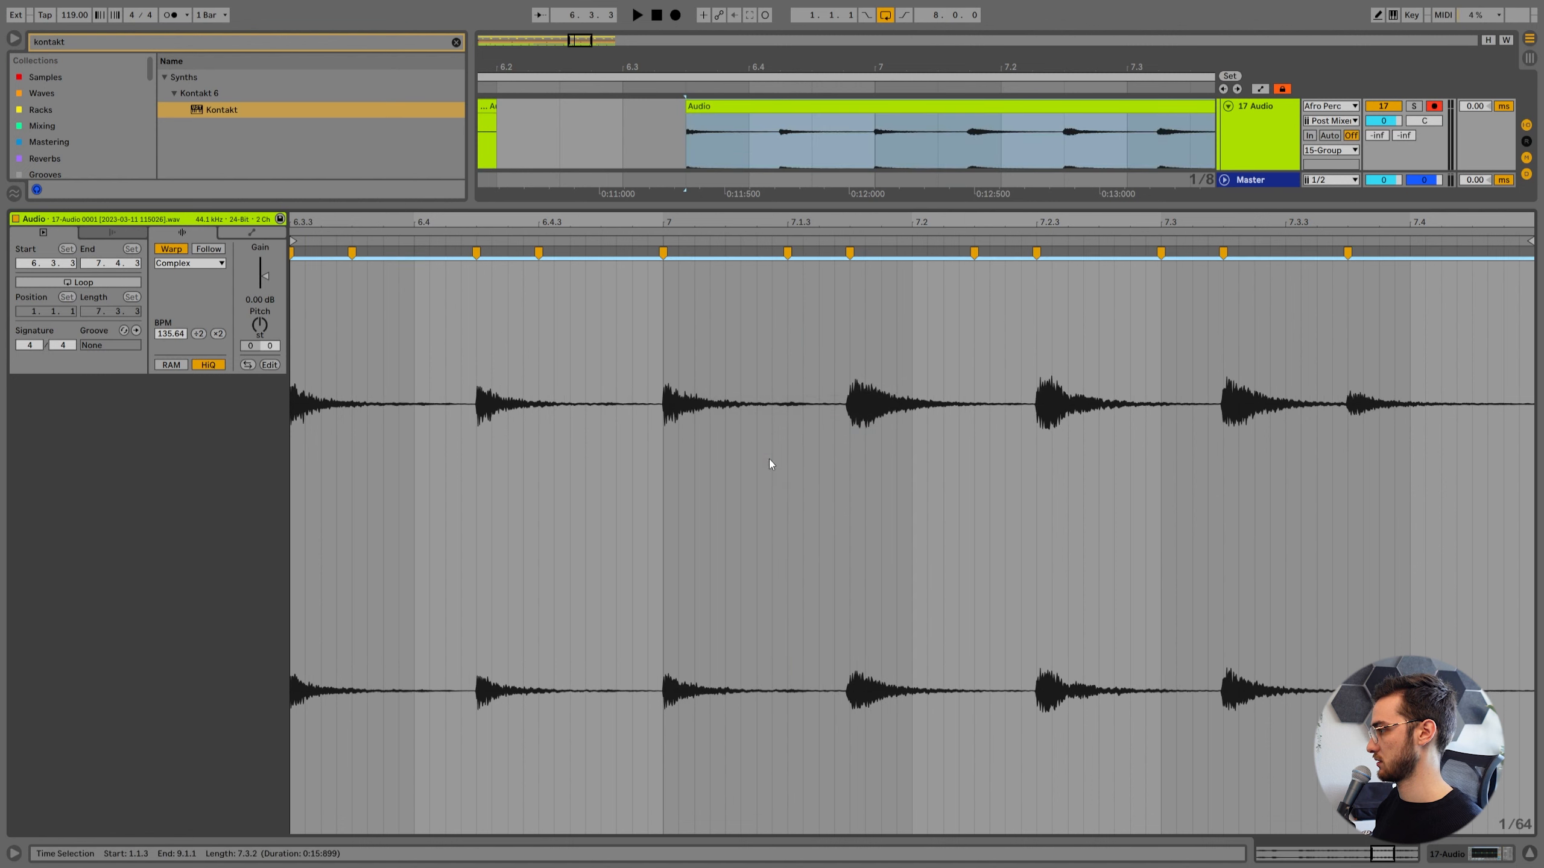
key(space)
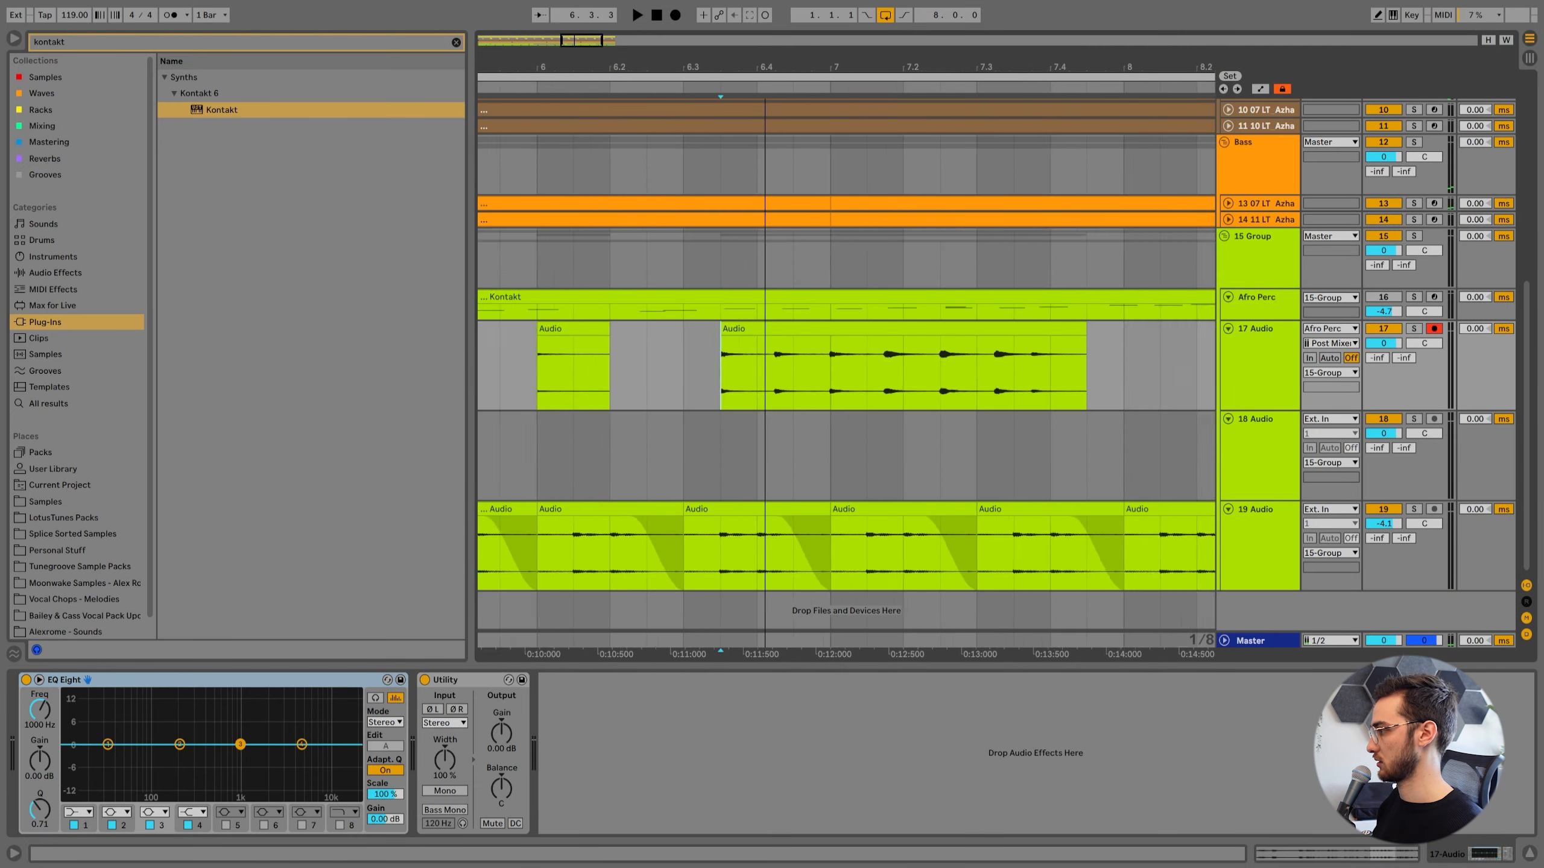
drag(765, 262, 778, 209)
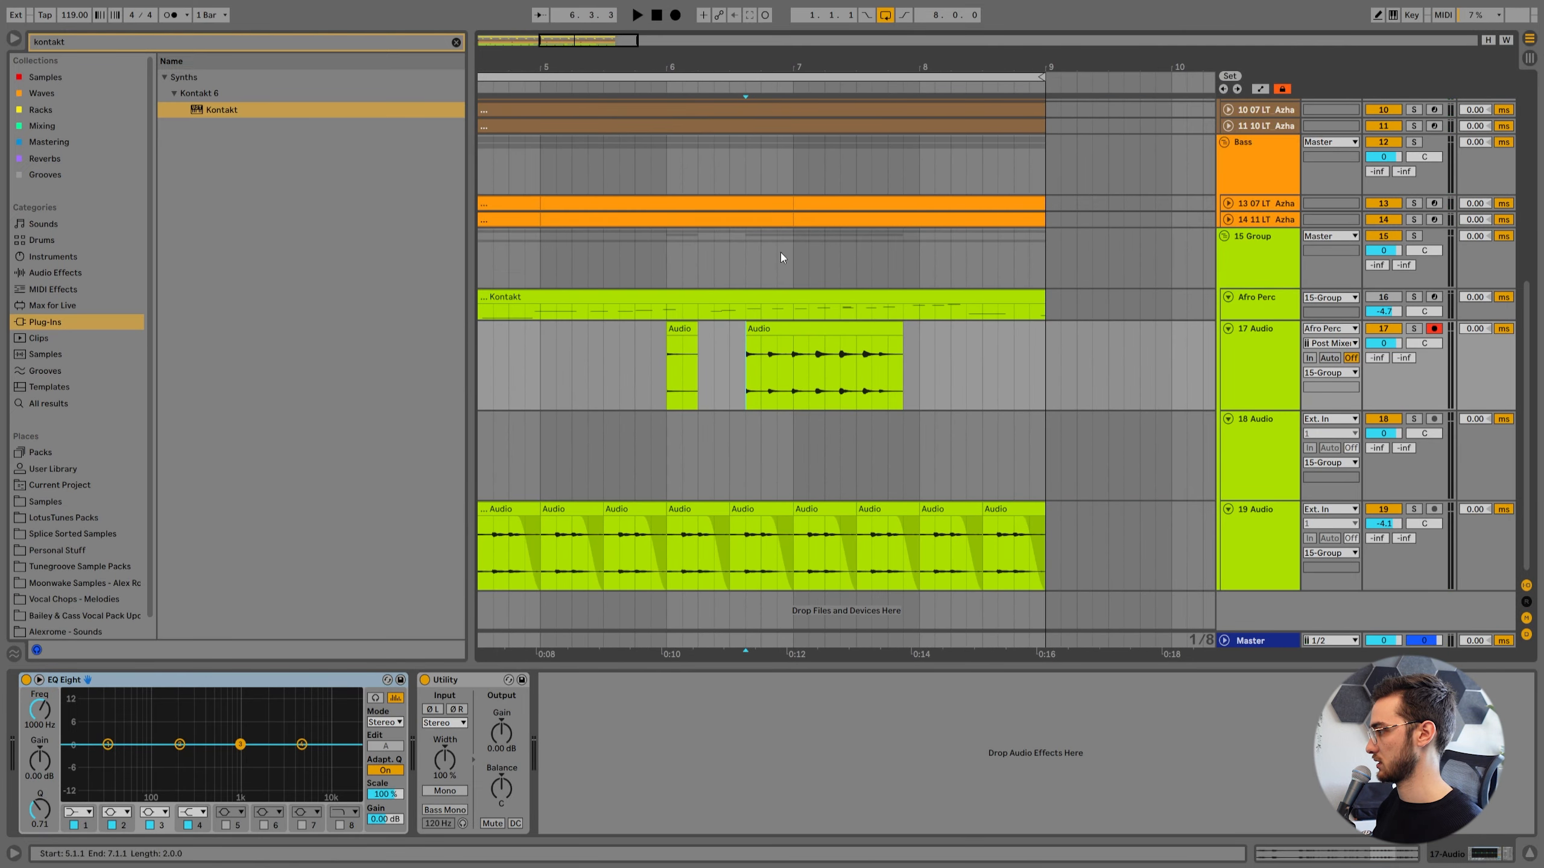
click(735, 337)
key(space)
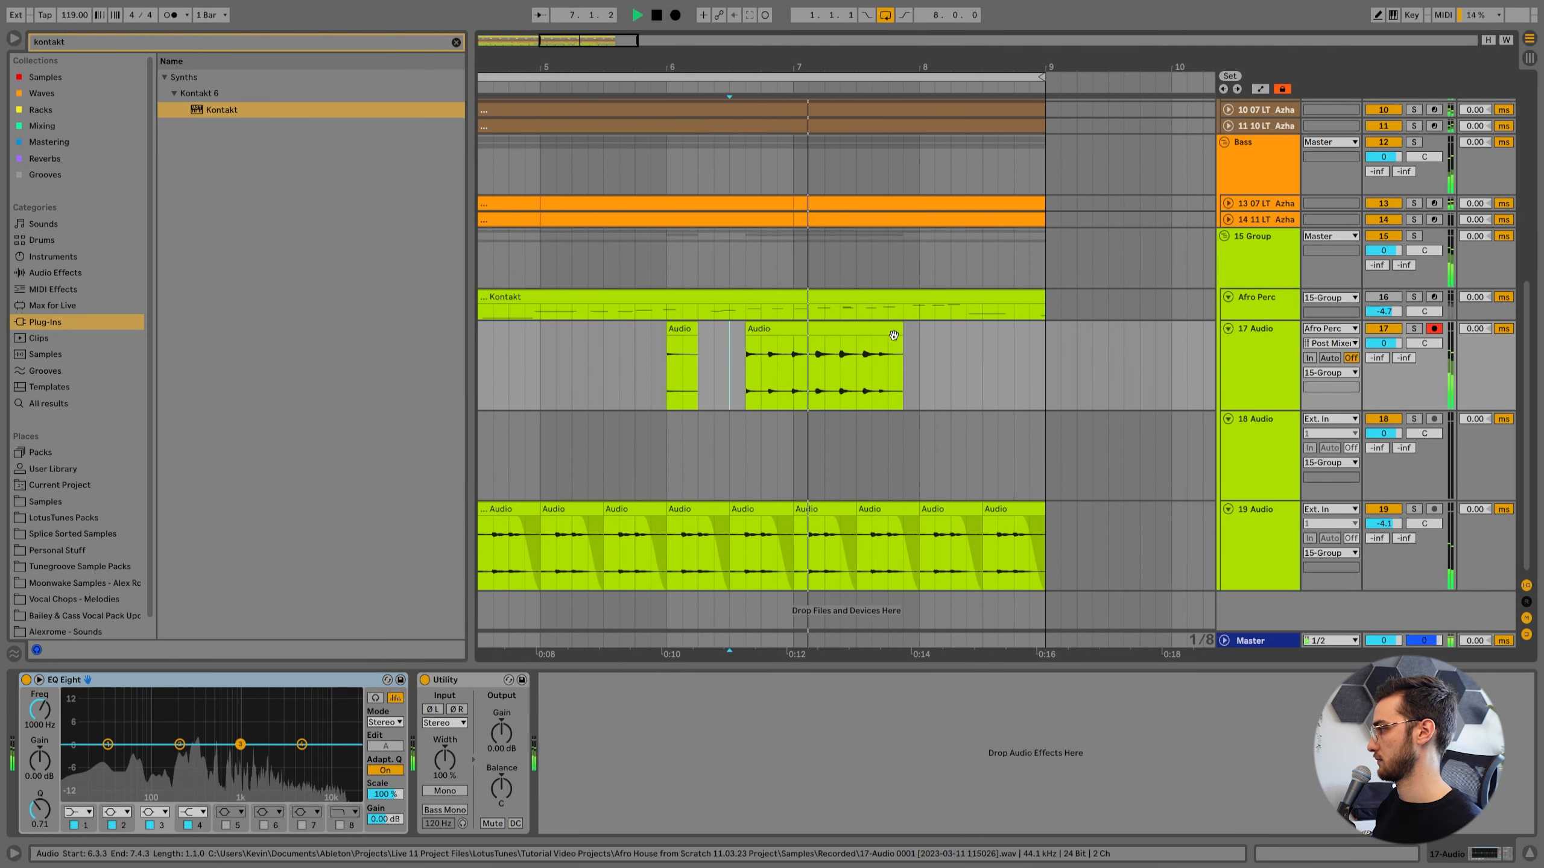
Audition the first 17 Audio clip (1.1.1 to 1.4.1), quantize it to 1/16 at 100% and play it back.
key(space)
click(682, 330)
key(minus)
key(minus)
key(minus)
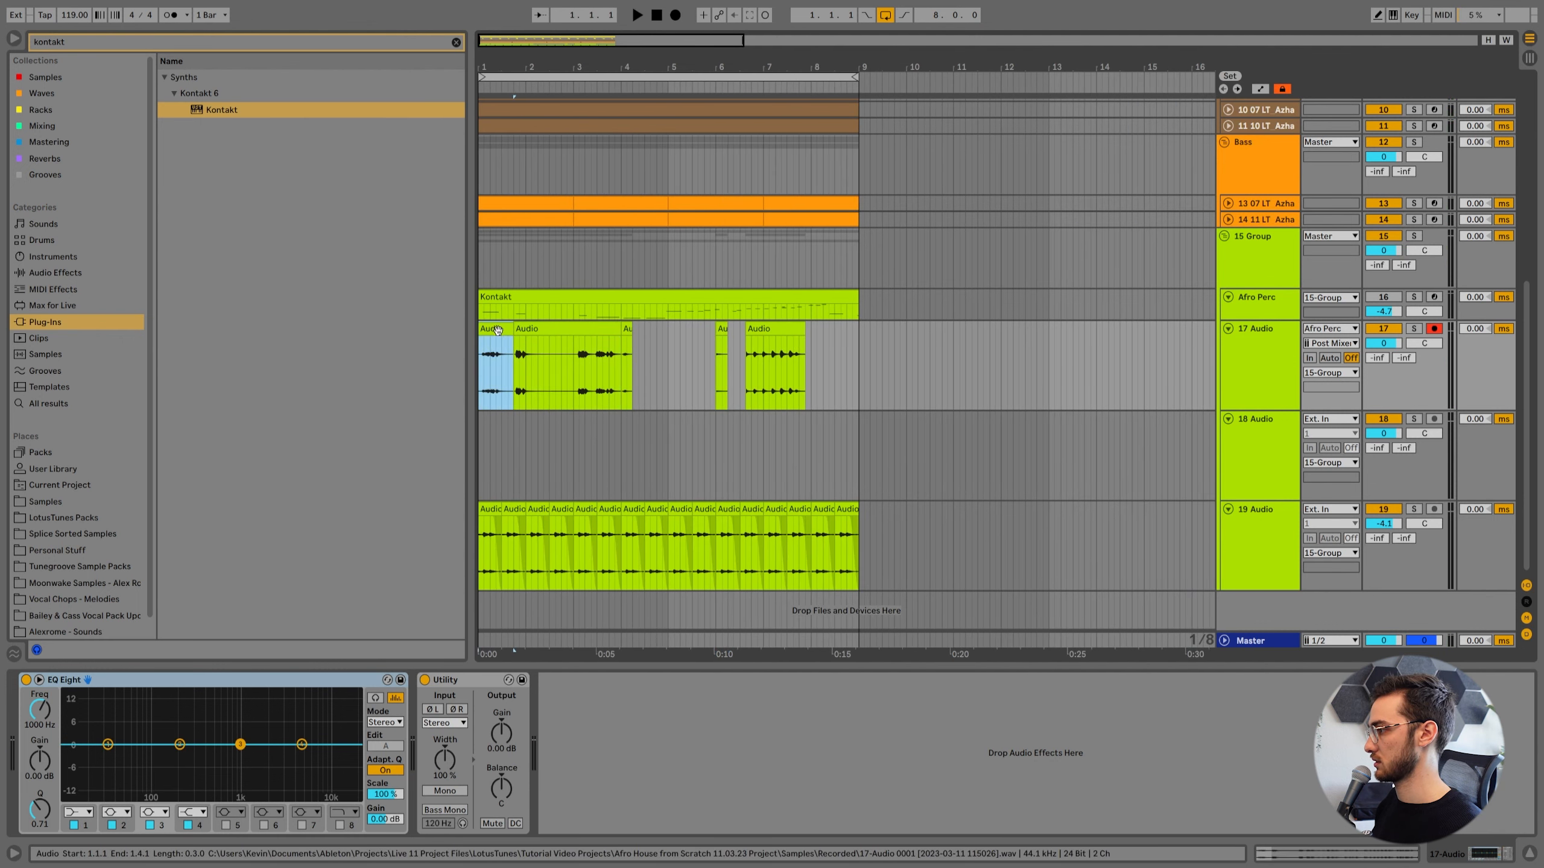
key(space)
key(space)
key(z)
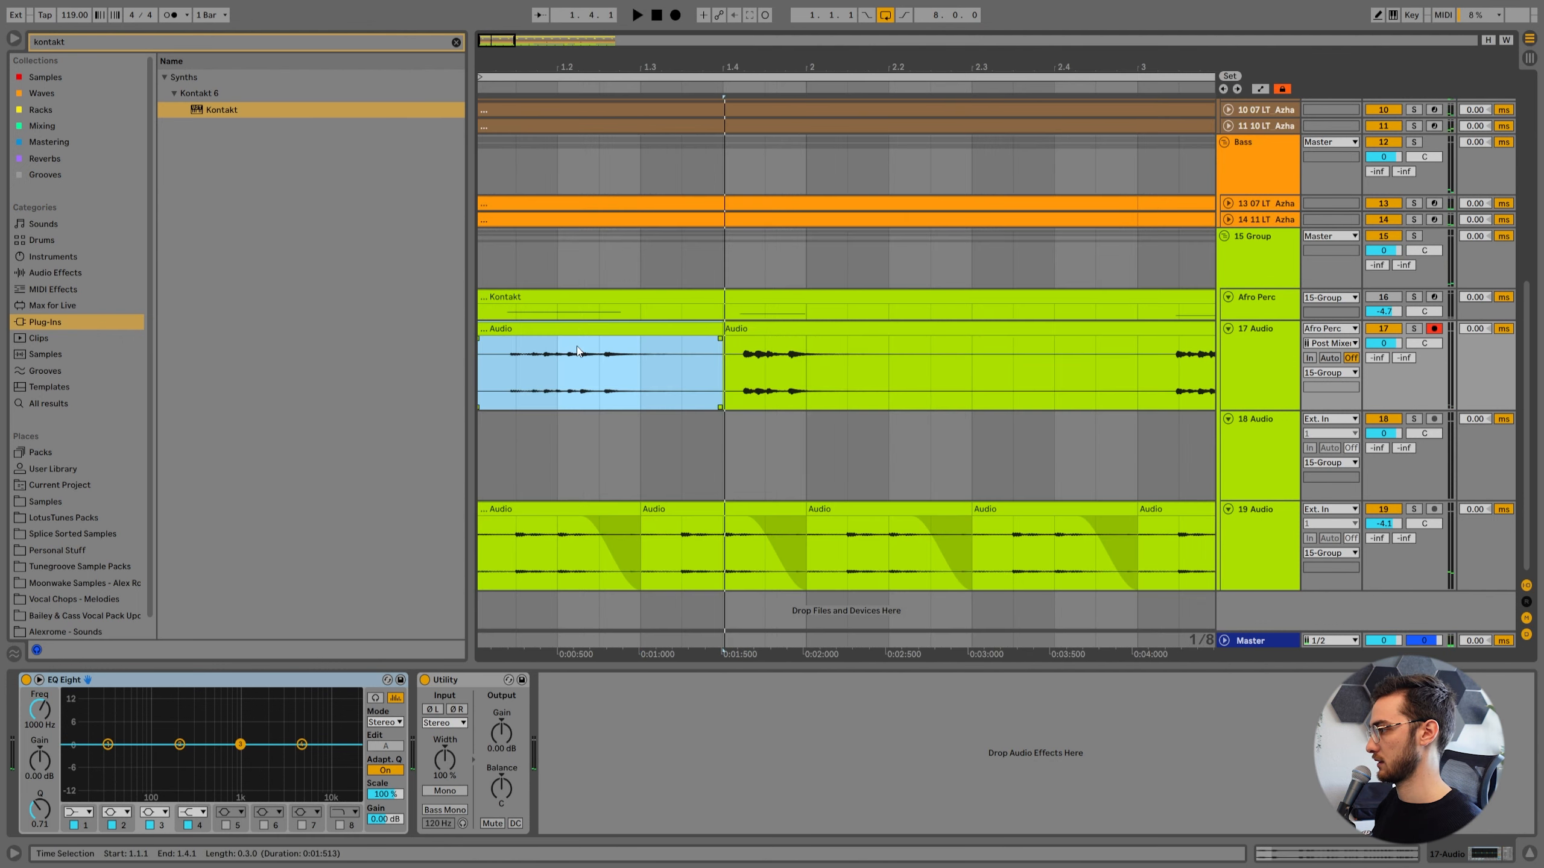
double_click(577, 350)
click(568, 331)
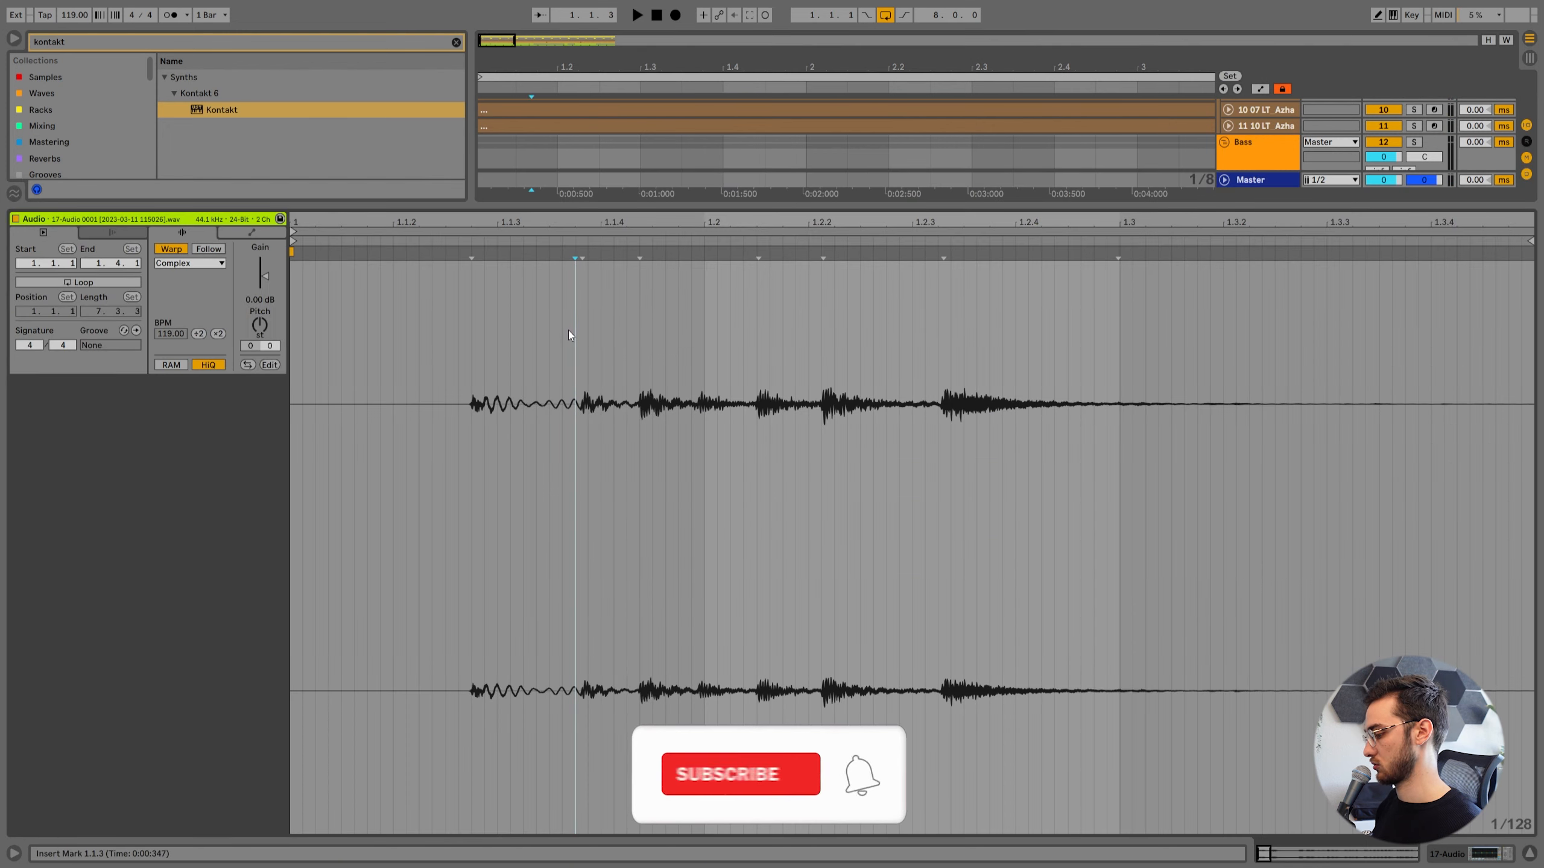
key(ctrl+shift+u)
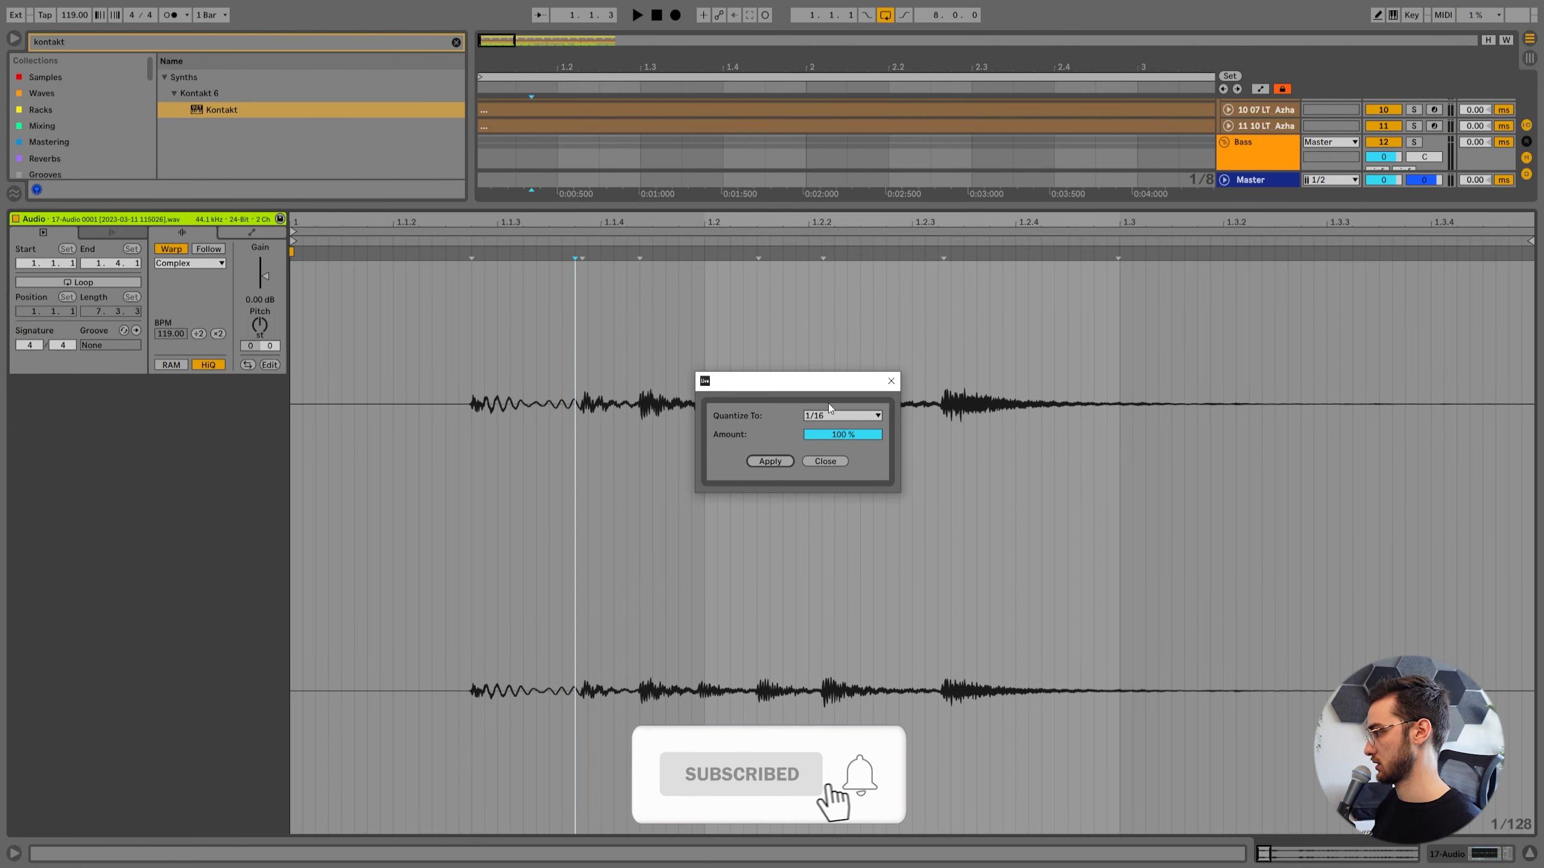
click(769, 461)
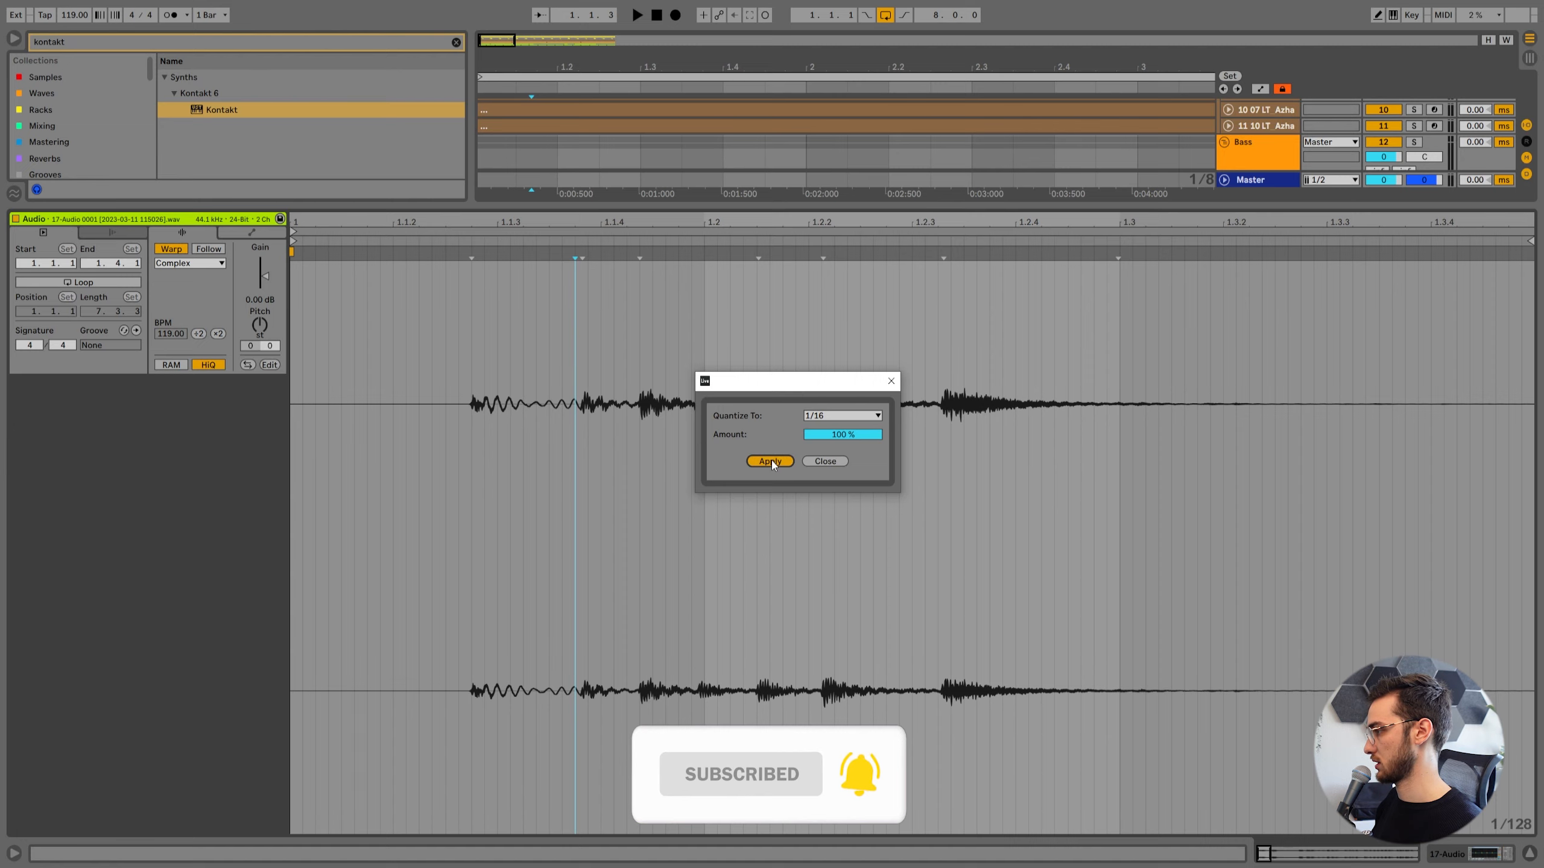
key(space)
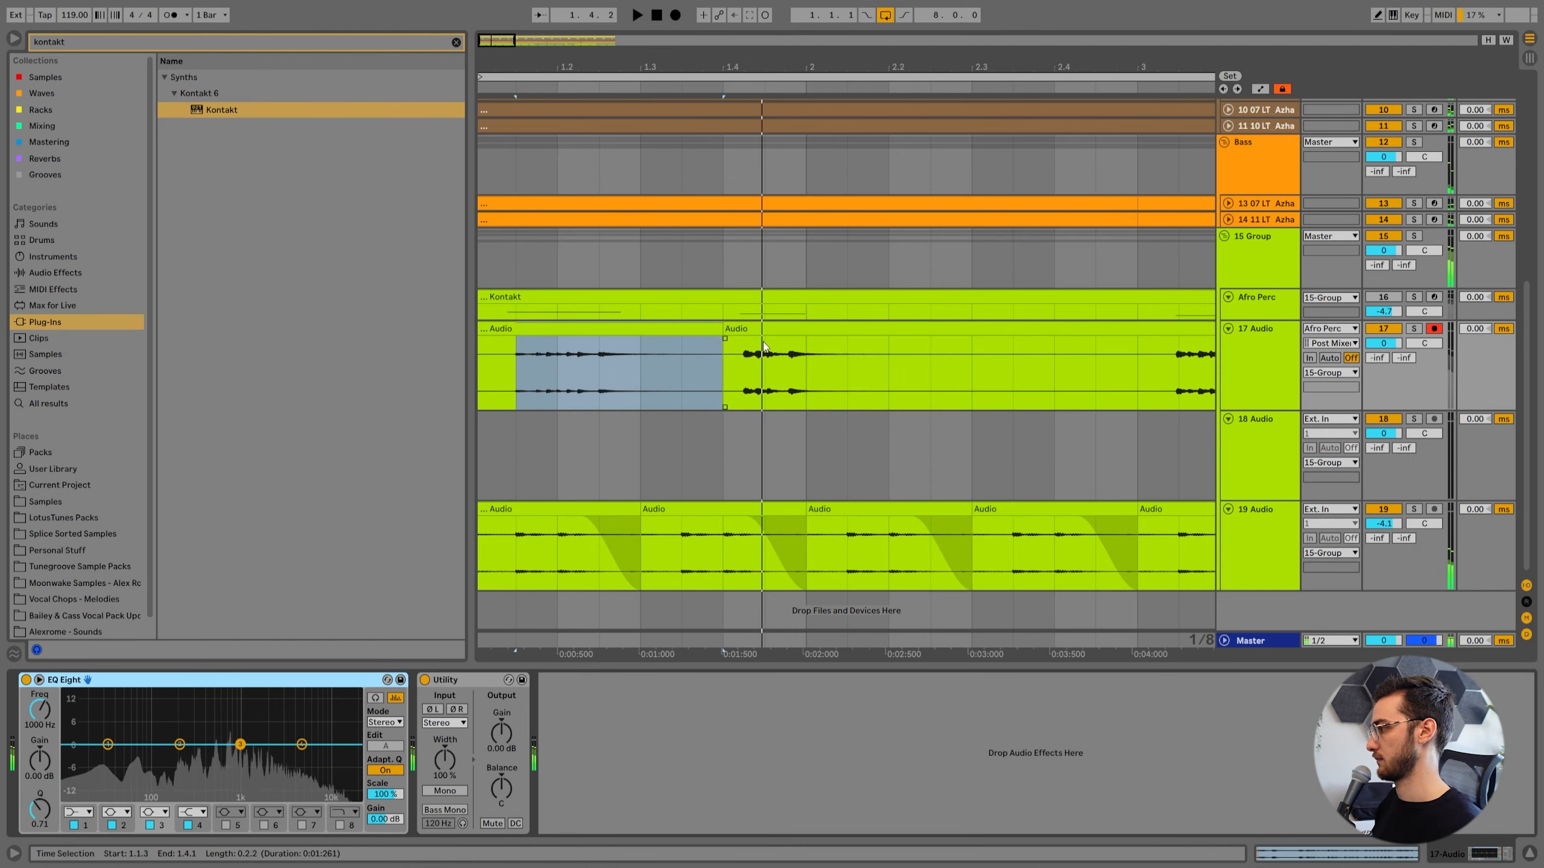
Split the second 17 Audio clip at 2.2.1 and 3.1.1 and delete the section between the two cuts.
click(807, 379)
key(ctrl+e)
shift+click(668, 345)
key(Delete)
Quantize the hits in the 1.4.1 to 2.2.1 clip on 17 Audio and play it back.
click(632, 325)
double_click(631, 323)
click(630, 384)
key(ctrl+shift+u)
click(754, 460)
key(space)
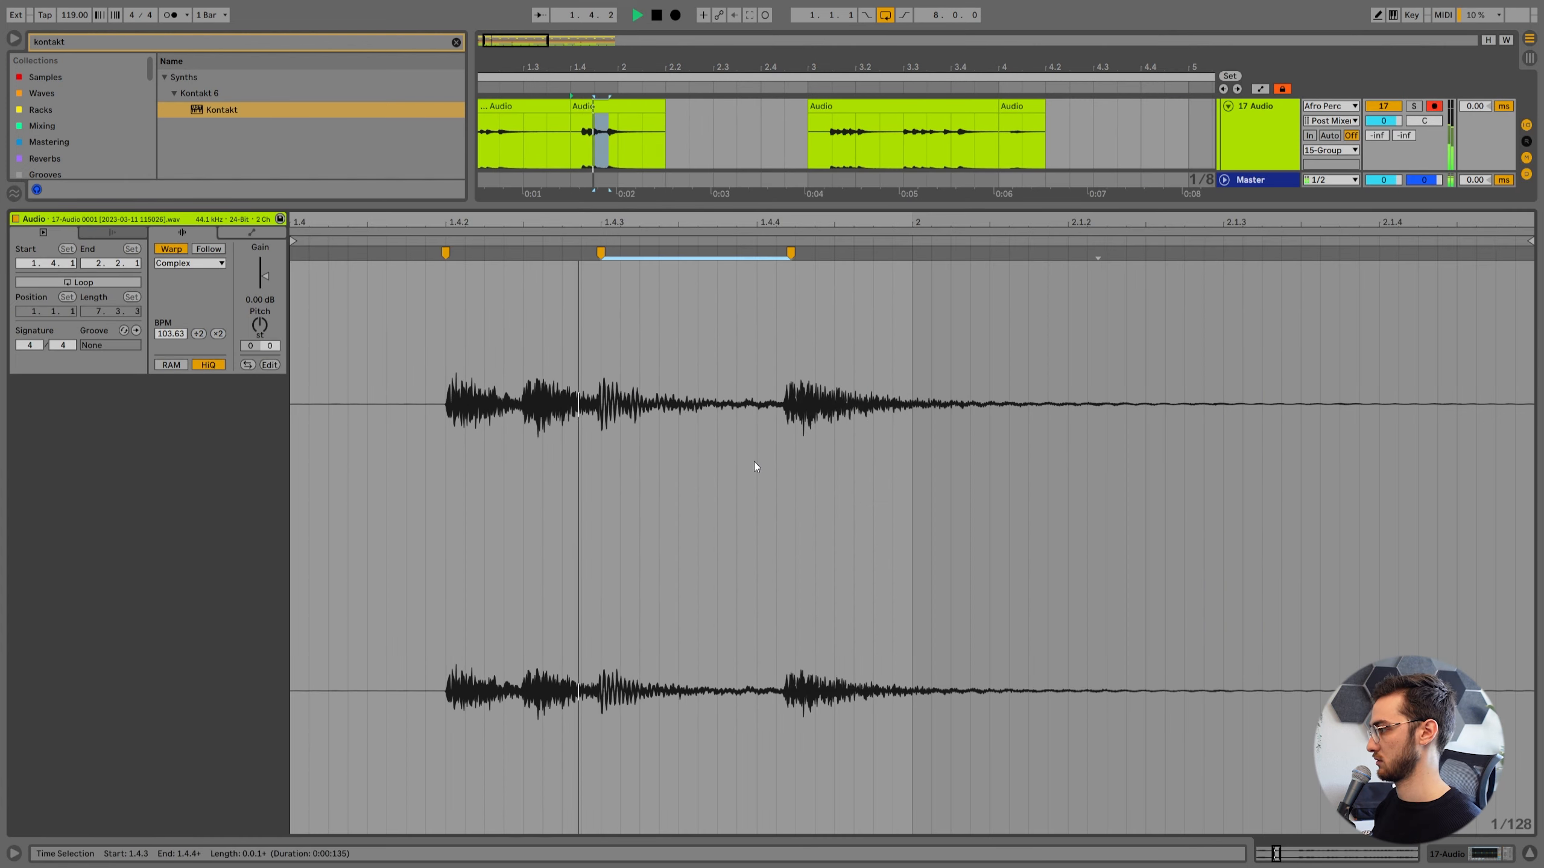
Isolate the 3.1.1 to 3.3.1 phrase on 17 Audio, quantize it to 1/16 at 100% and play it back.
key(shift+Tab)
click(662, 378)
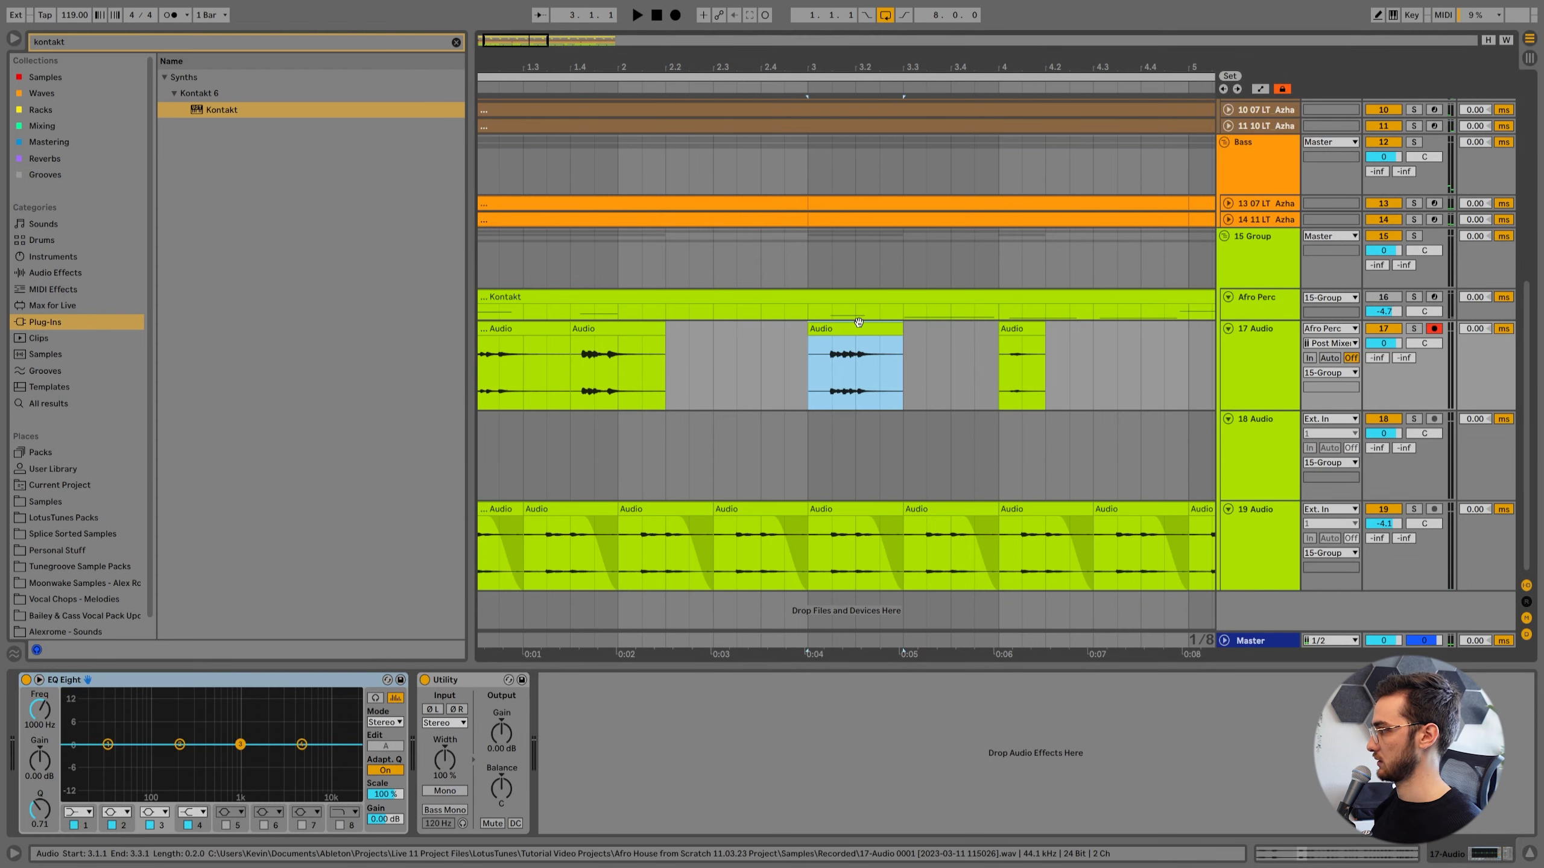
click(697, 420)
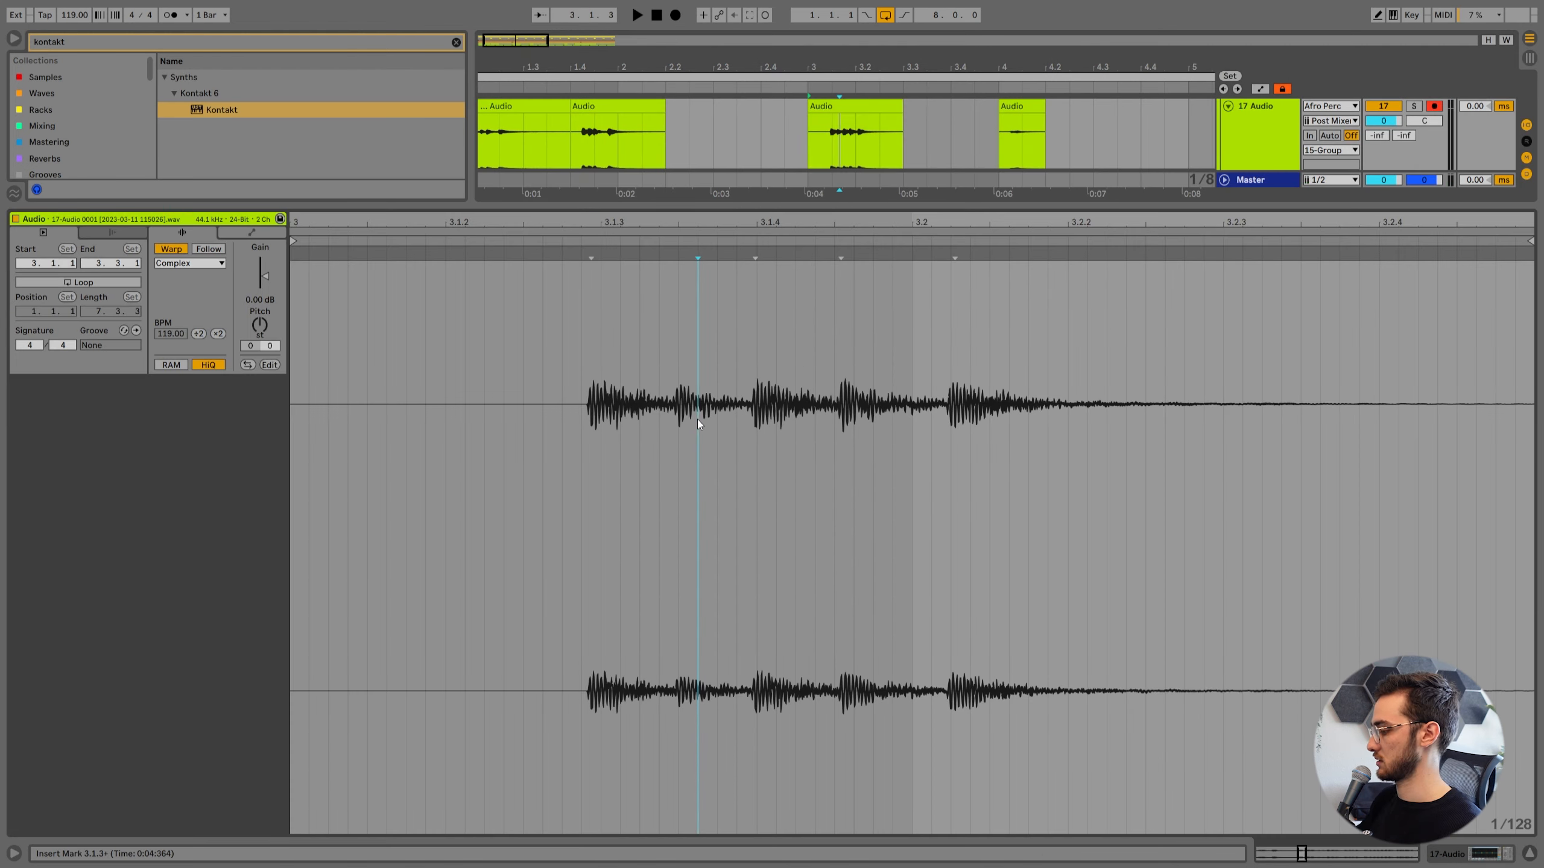
key(ctrl+shift+u)
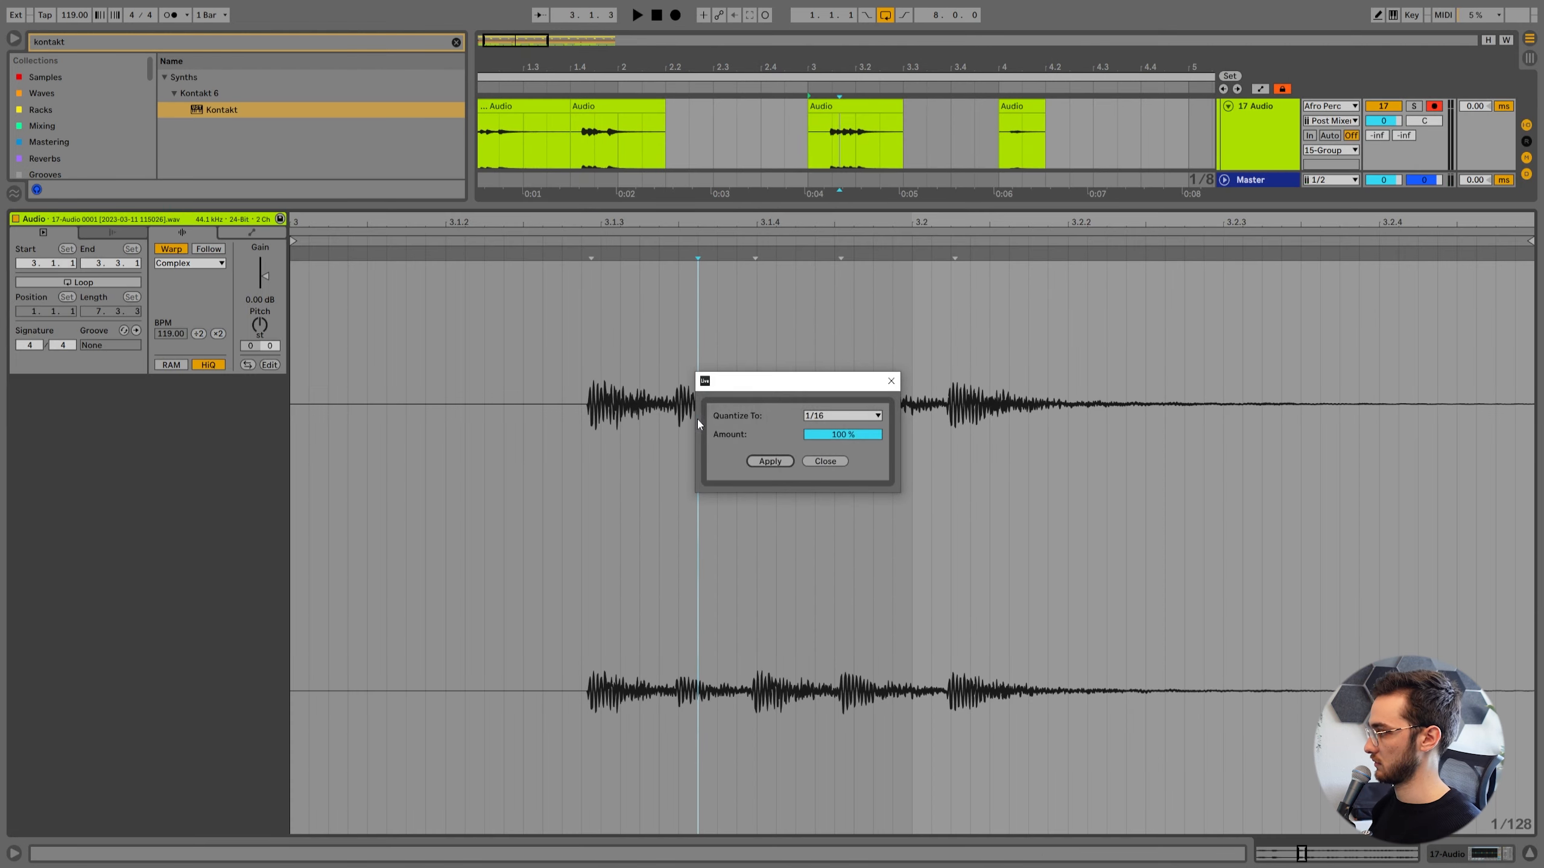
click(767, 458)
key(space)
key(shift+Tab)
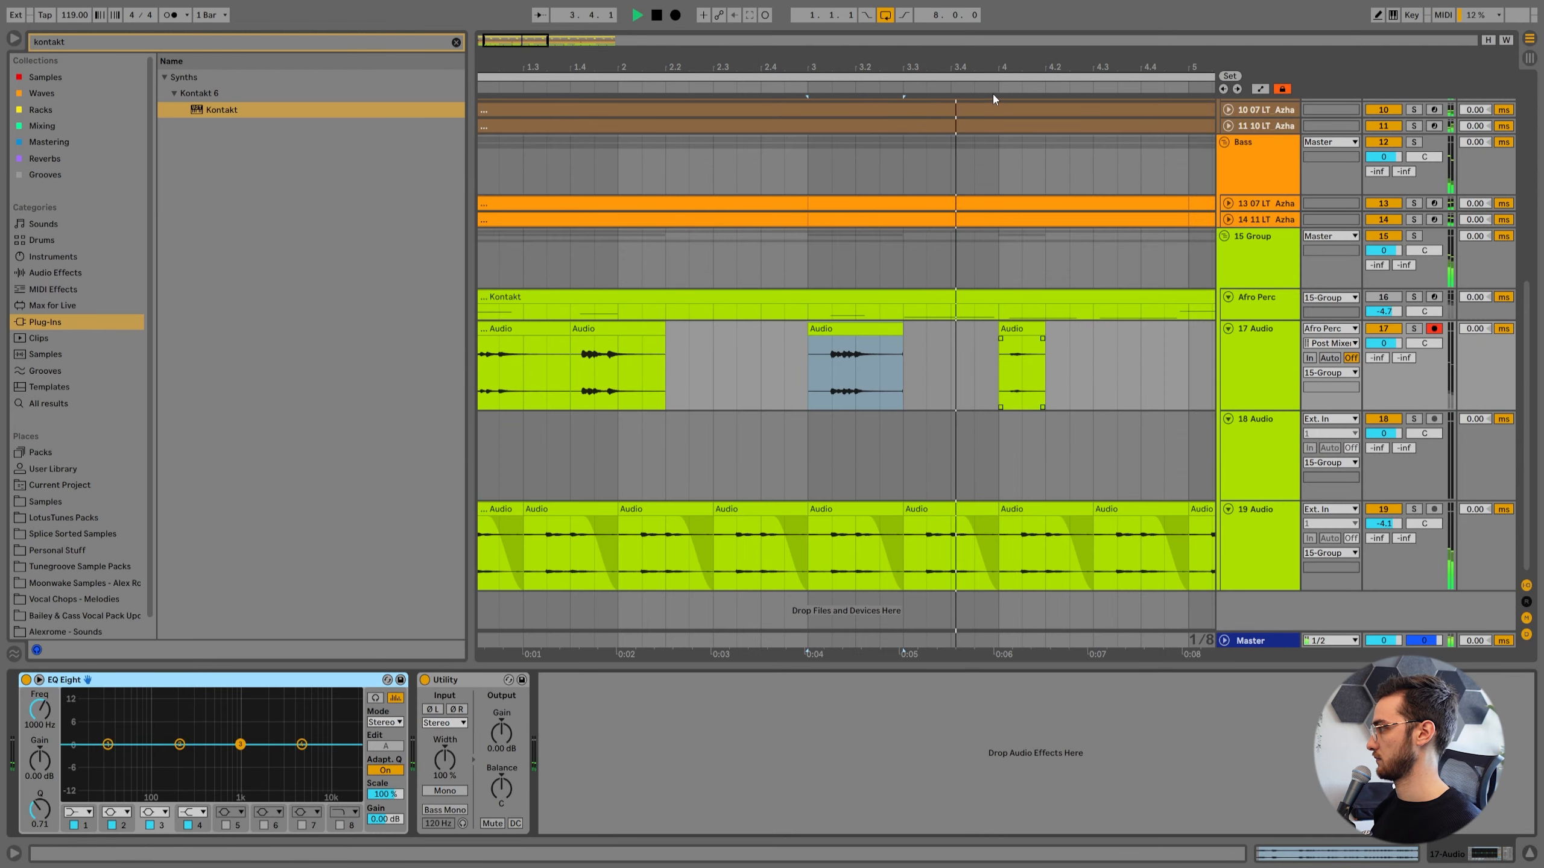
Move the opening 17 Audio clip from bar 1 into the gap starting at 4.3.3.
click(498, 330)
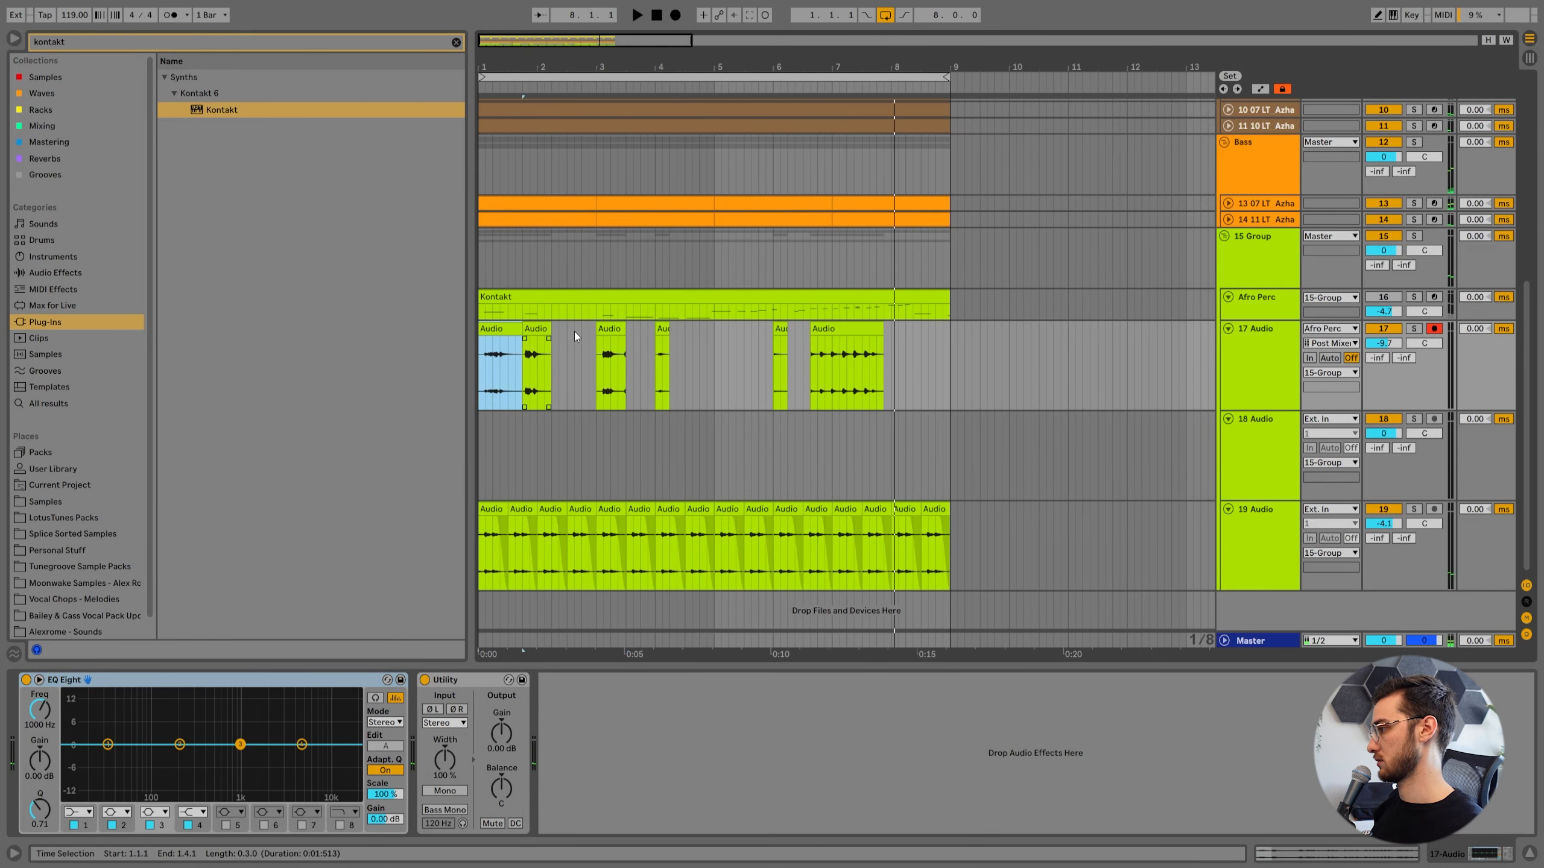
drag(493, 329, 708, 336)
click(536, 331)
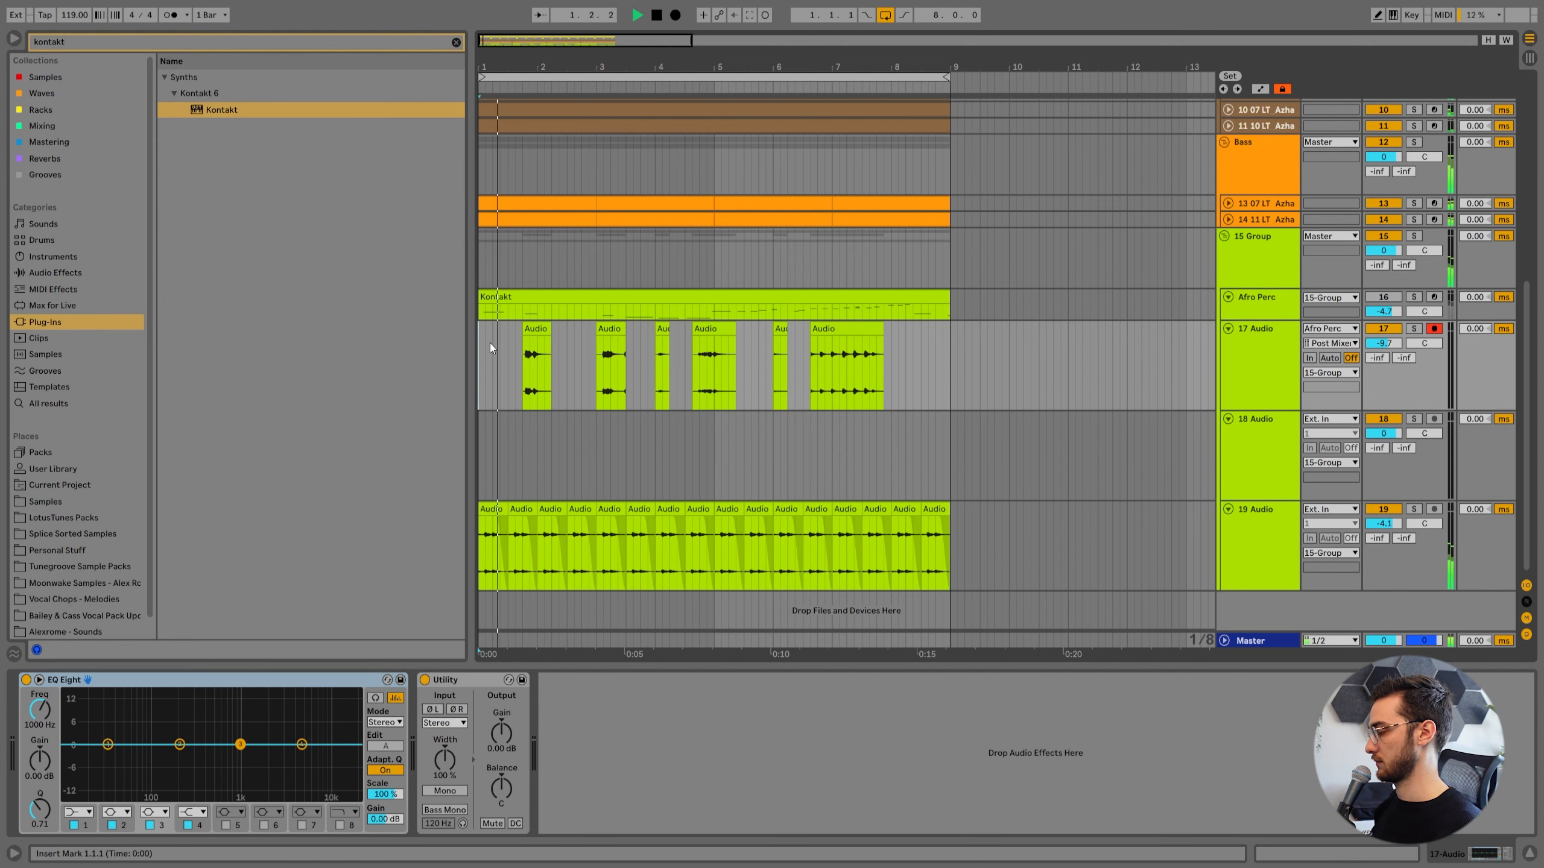
Adjust the warp markers around the last hit near 1.4.4 in the 1.4.1 to 2.2.1 clip.
click(541, 330)
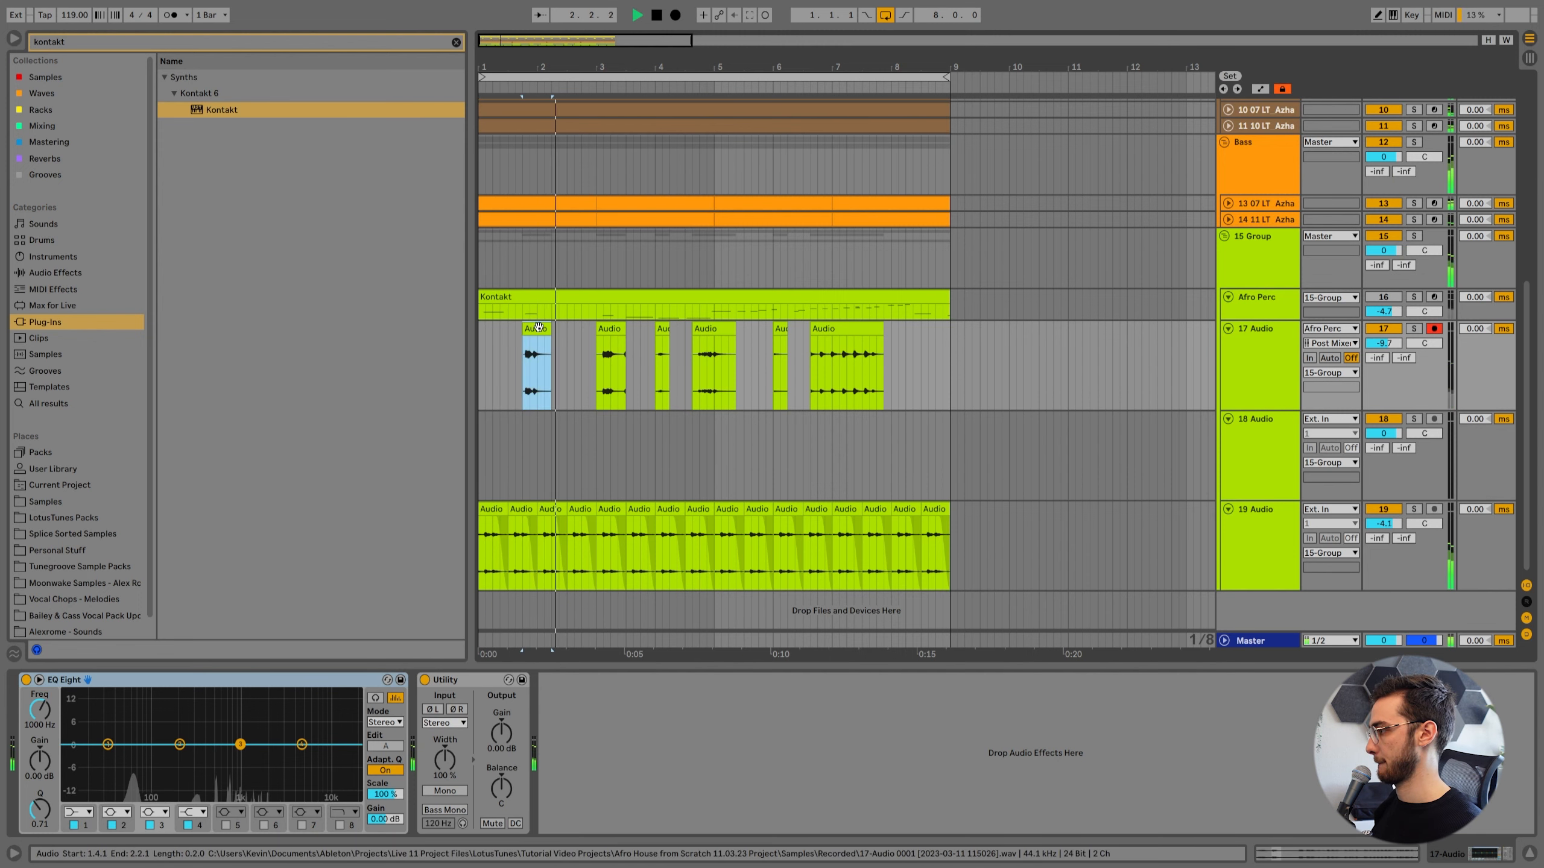
double_click(542, 353)
key(space)
click(795, 416)
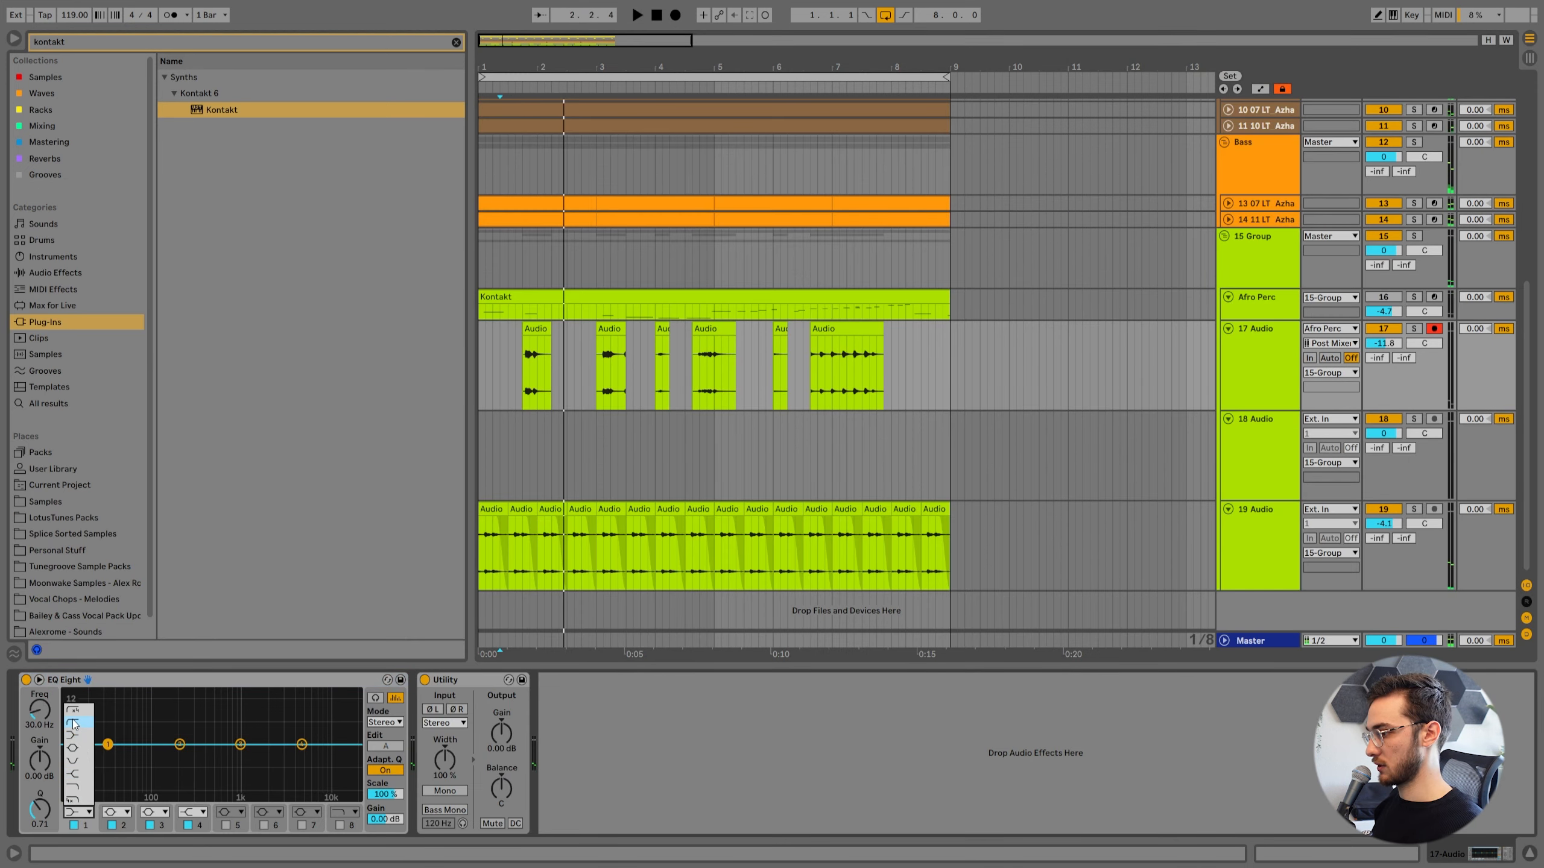
Apply a low cut at 108 Hz in 17 Audio's EQ Eight and play the arrangement from the start.
click(73, 722)
key(space)
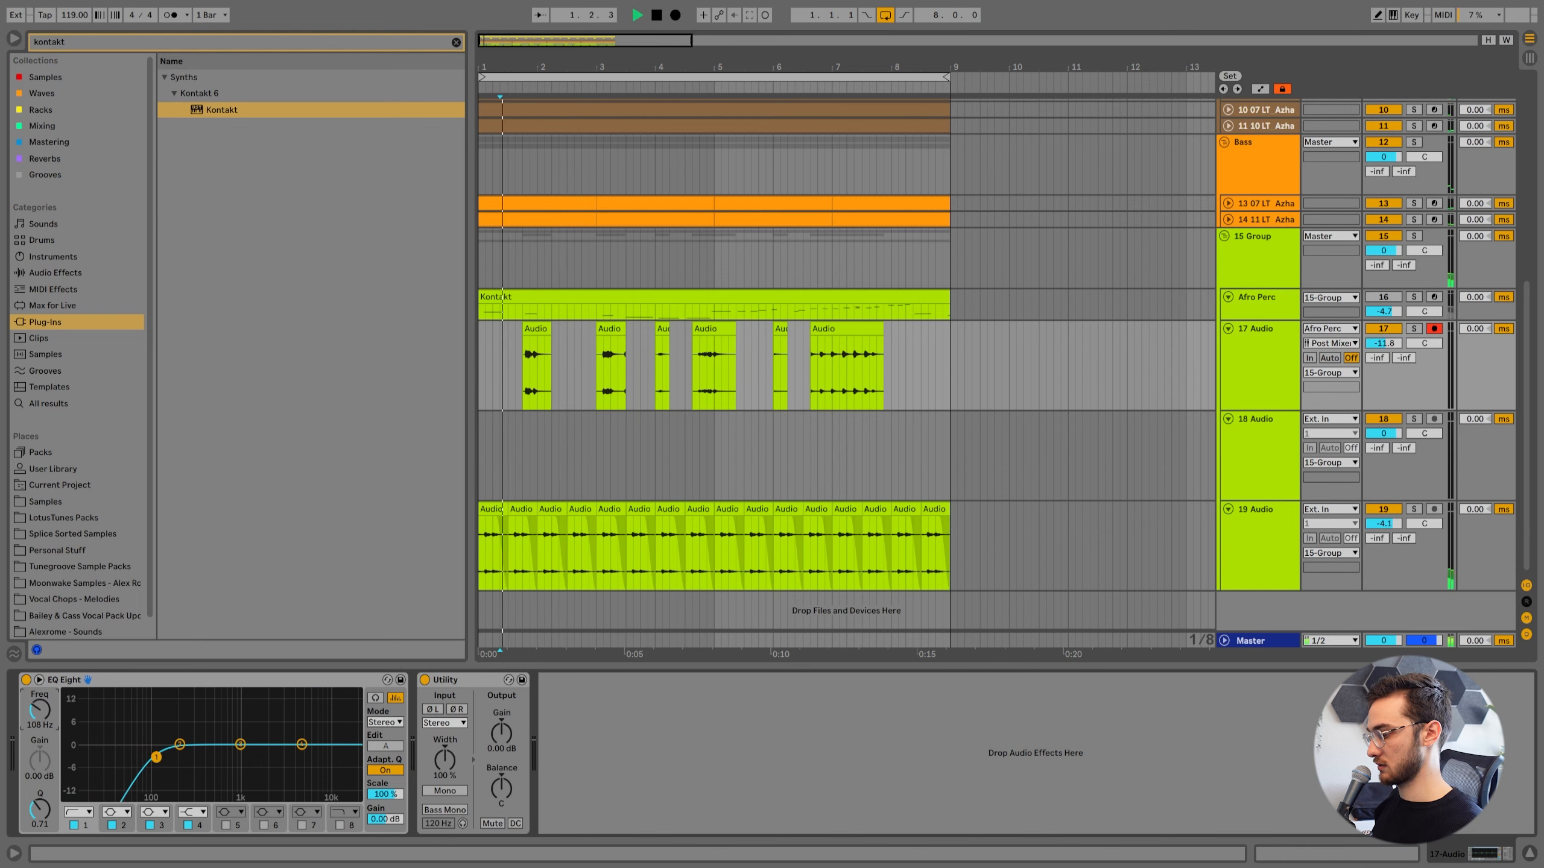
click(513, 375)
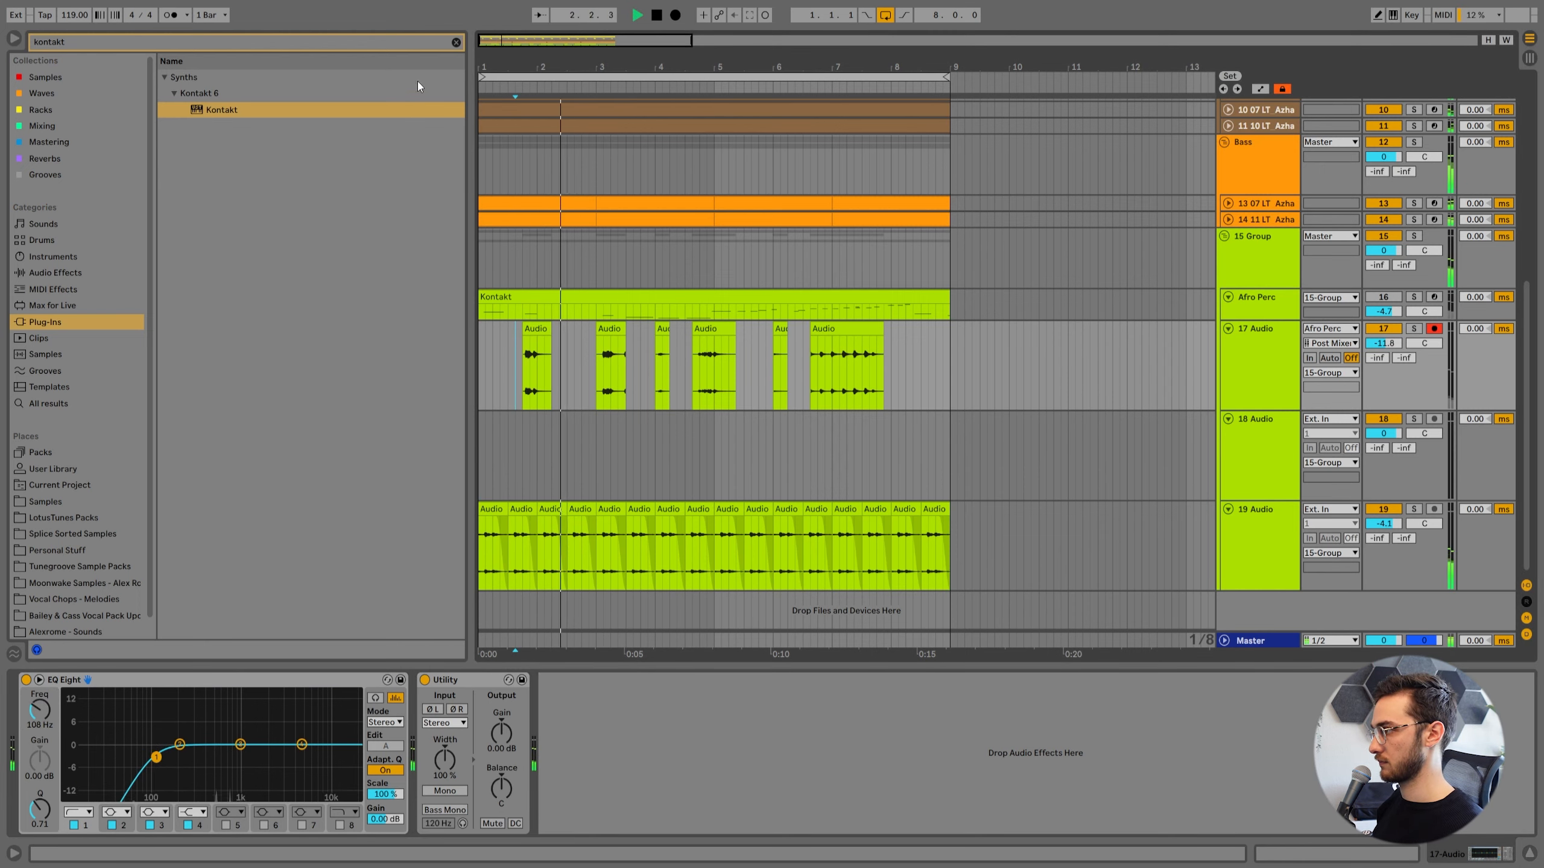
click(455, 43)
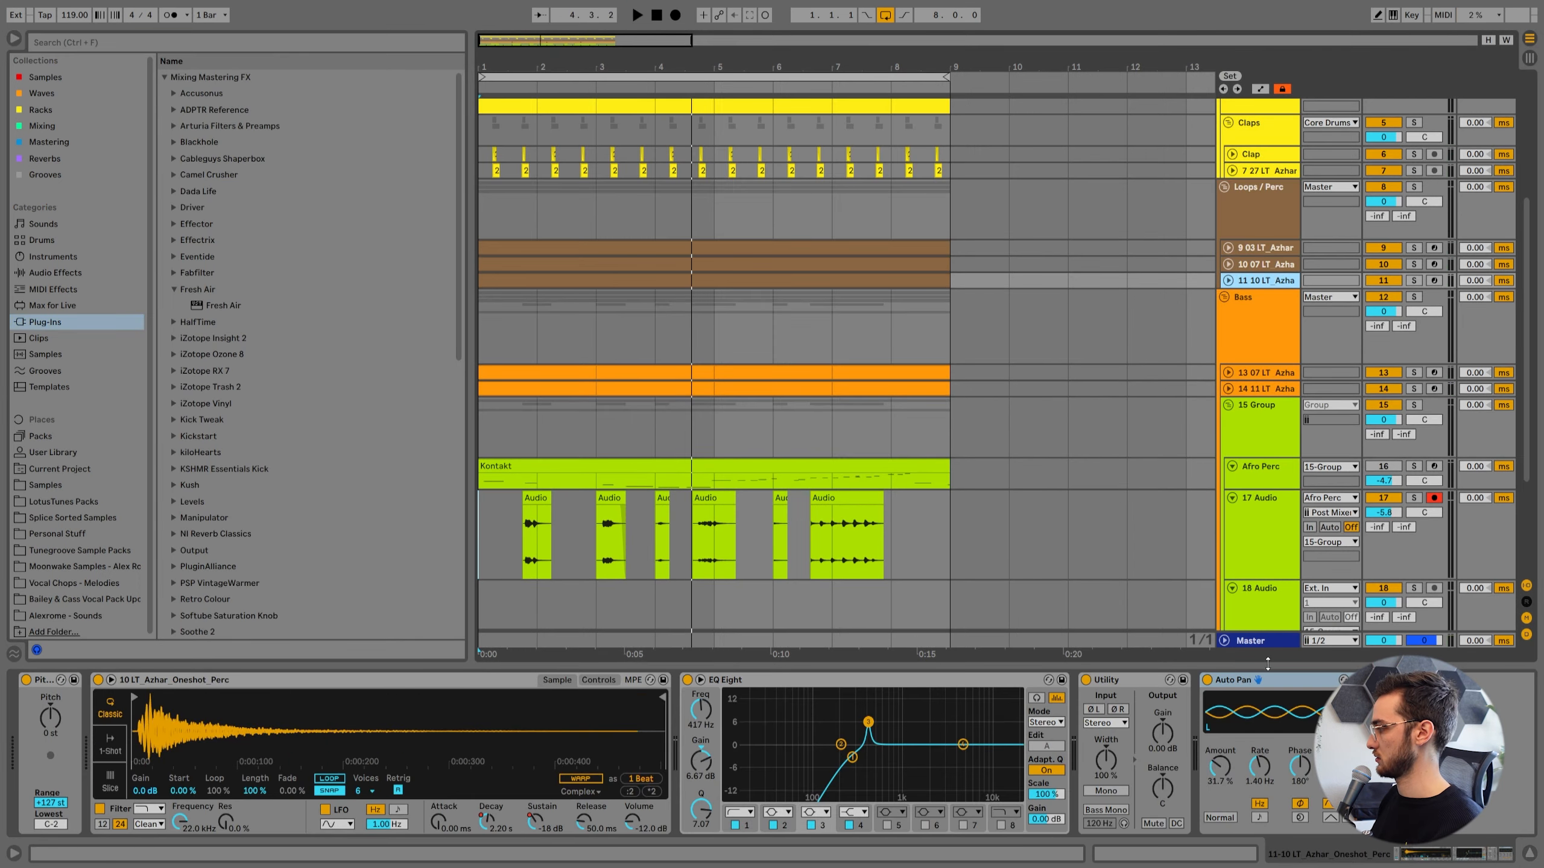
click(1263, 680)
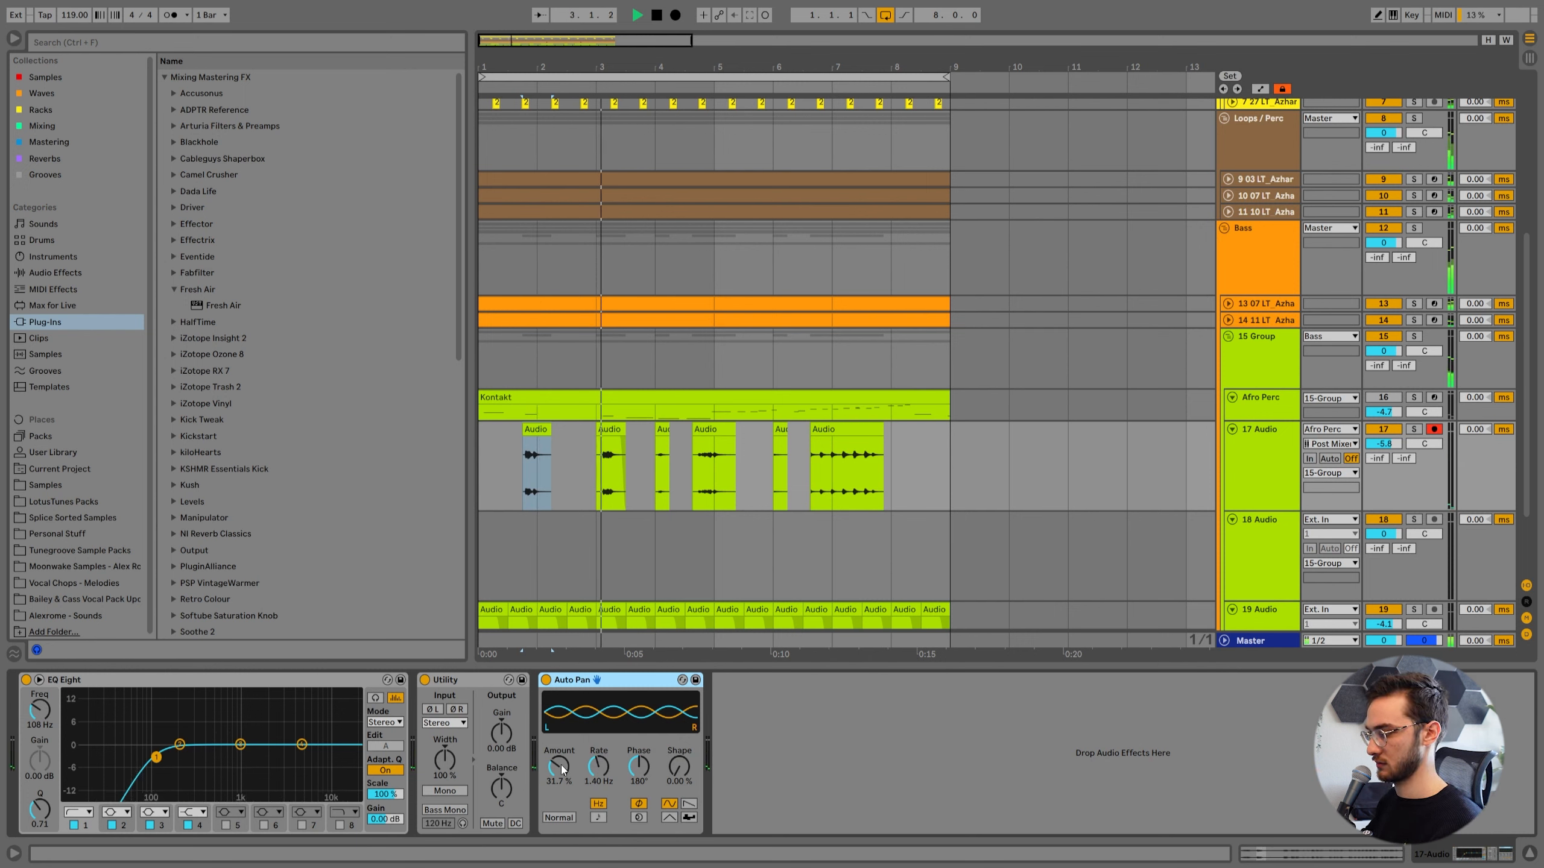
key(space)
Add the Dotted Eighth Note preset from the Clean Delay presets in the Mixing collection to 17 Audio.
click(42, 126)
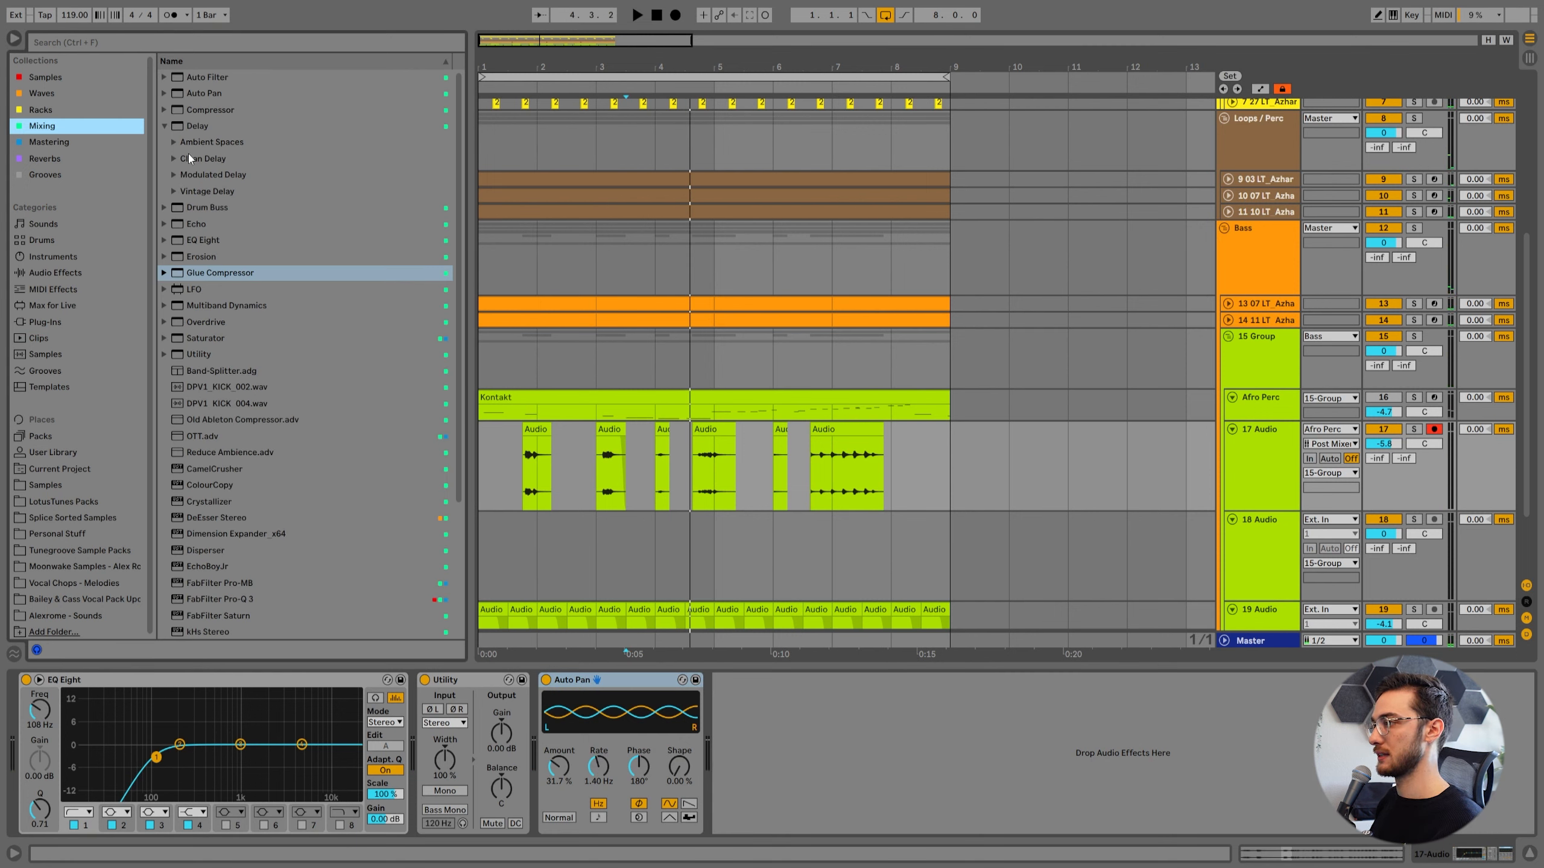
click(175, 159)
click(239, 174)
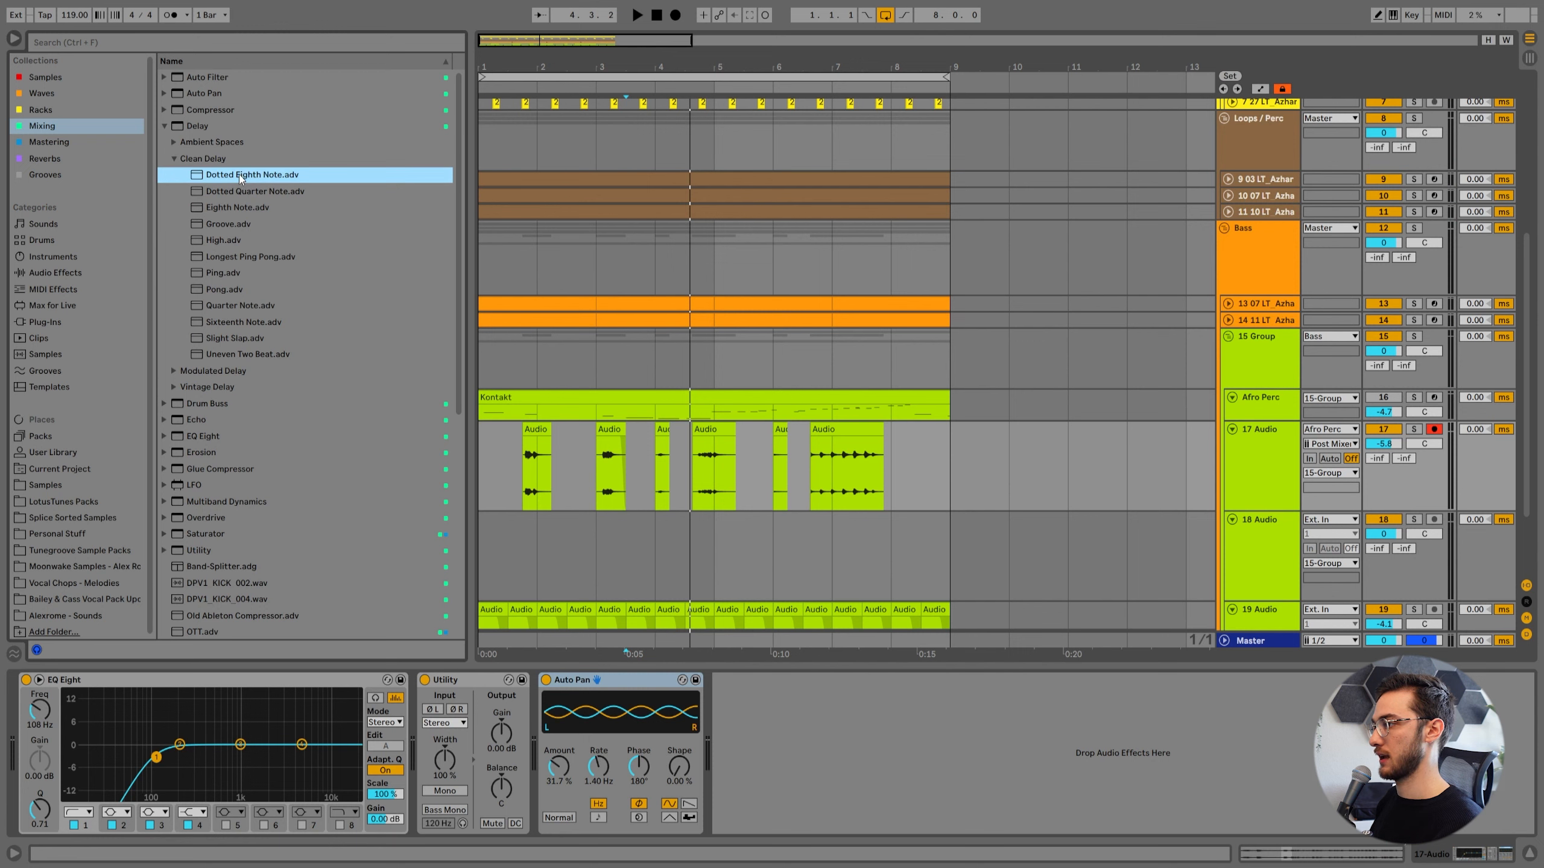
key(Return)
Turn on Ping Pong in 17 Audio's delay and set Feedback to 46% and Dry/Wet to 23% during playback.
key(space)
drag(994, 806, 994, 850)
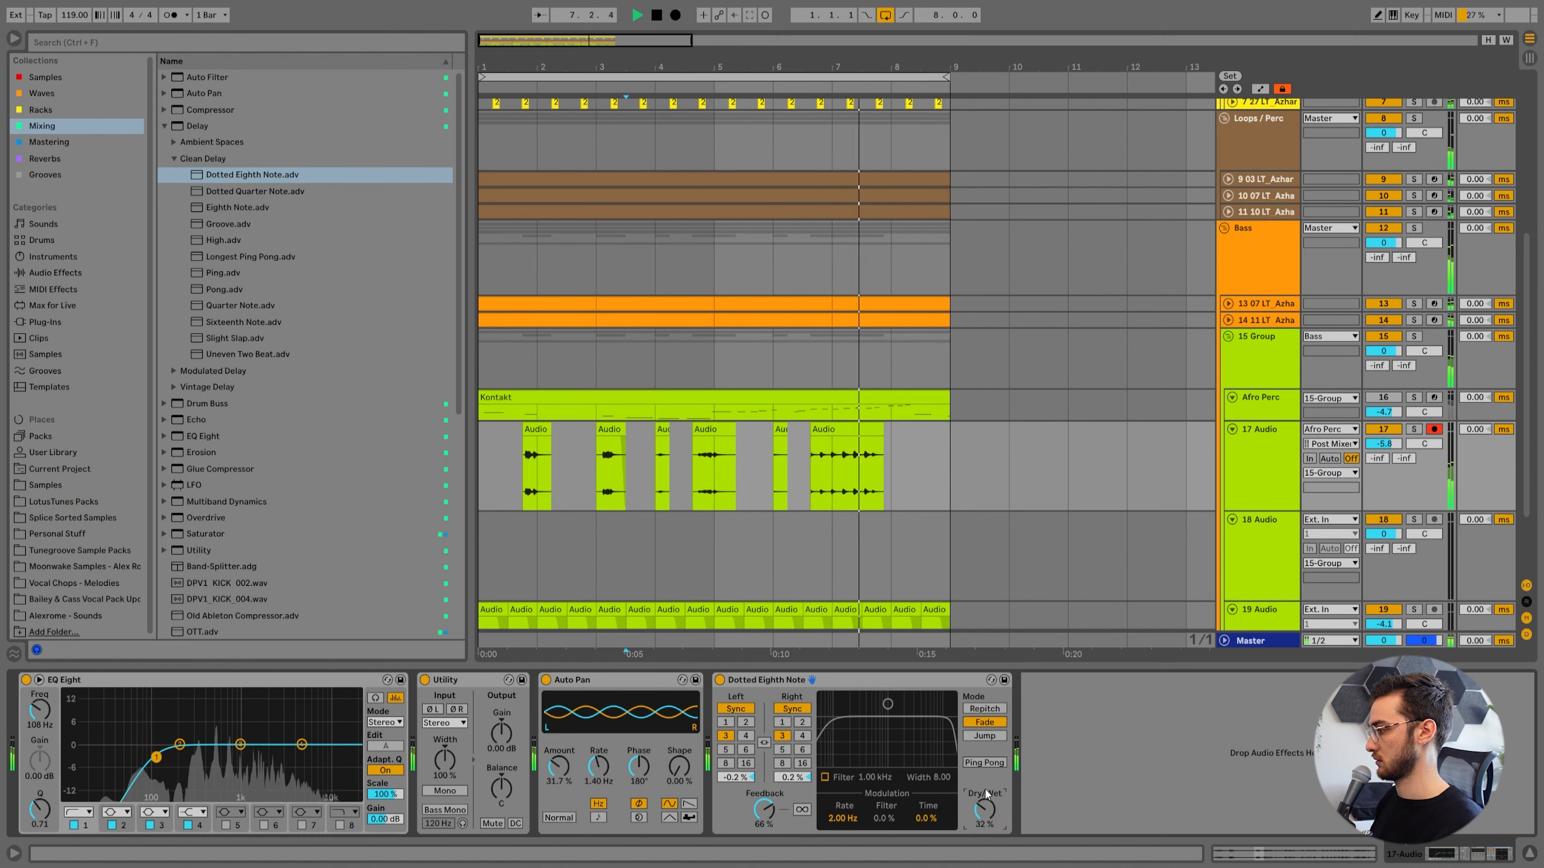
click(984, 764)
drag(982, 814, 982, 812)
drag(764, 809, 764, 820)
key(space)
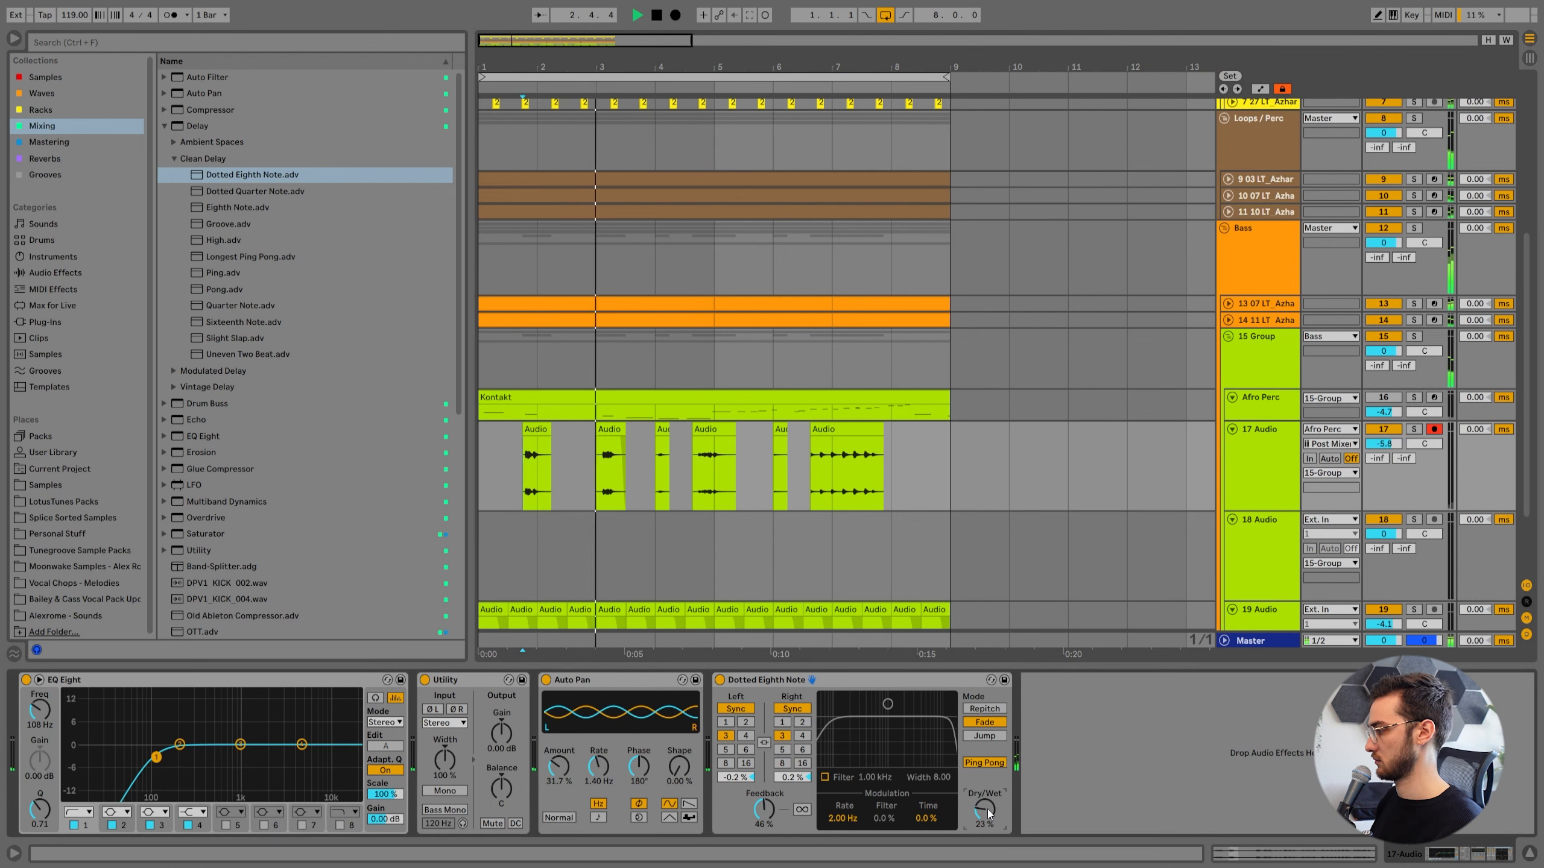
drag(988, 812, 988, 821)
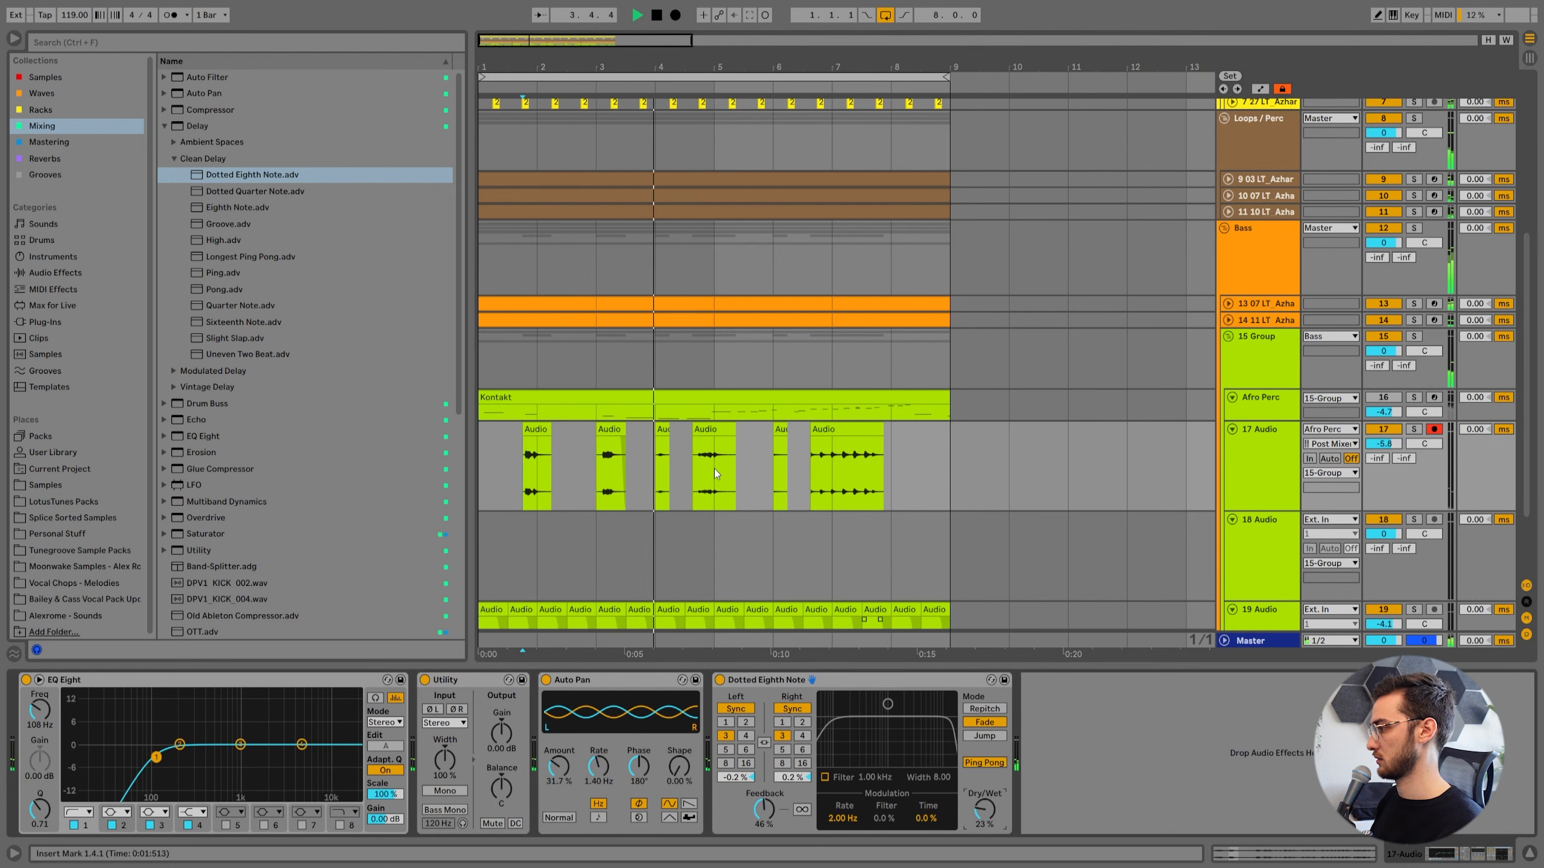
Collapse the Delay presets, then delete the empty 18 Audio track and the Afro Perc track.
scroll(714, 468, down, 2)
click(652, 389)
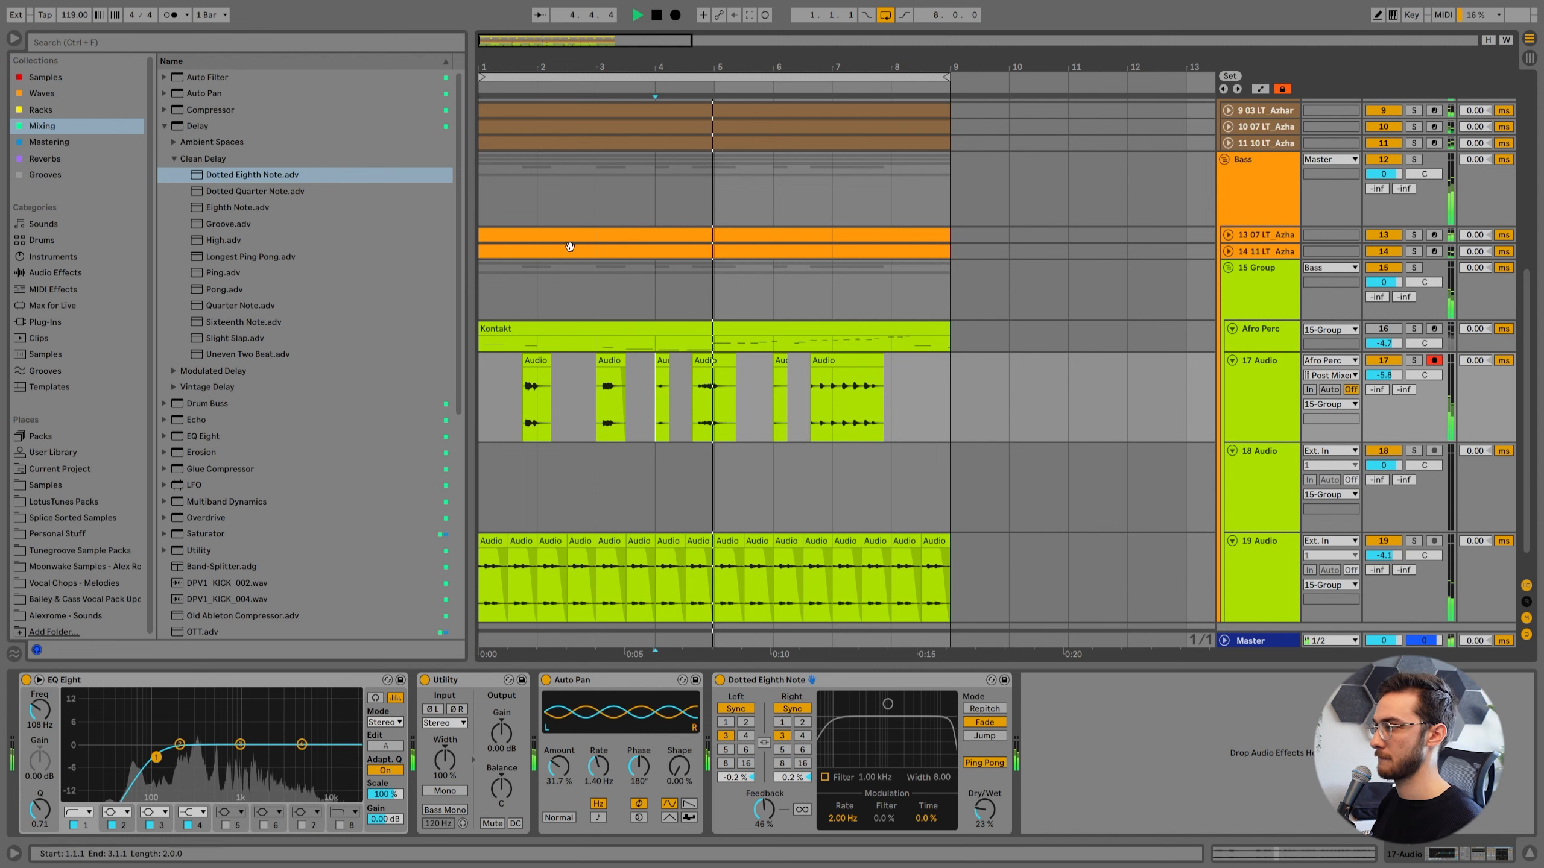
click(163, 126)
click(1246, 298)
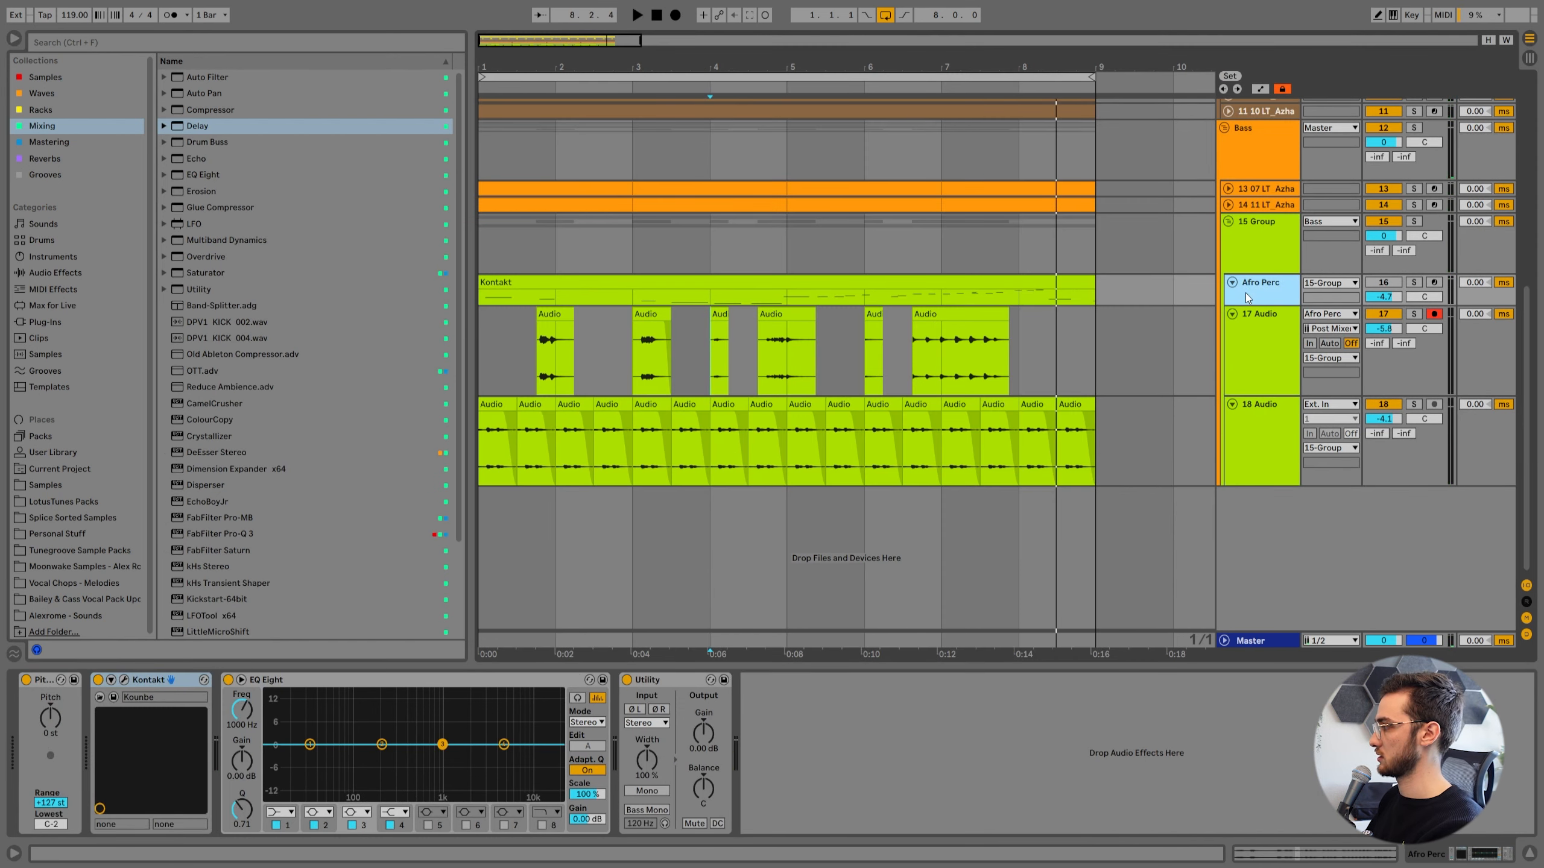
key(Delete)
Rename the lower green audio track Low Afro and the sliced phrase track above it Hi Afro.
click(1291, 418)
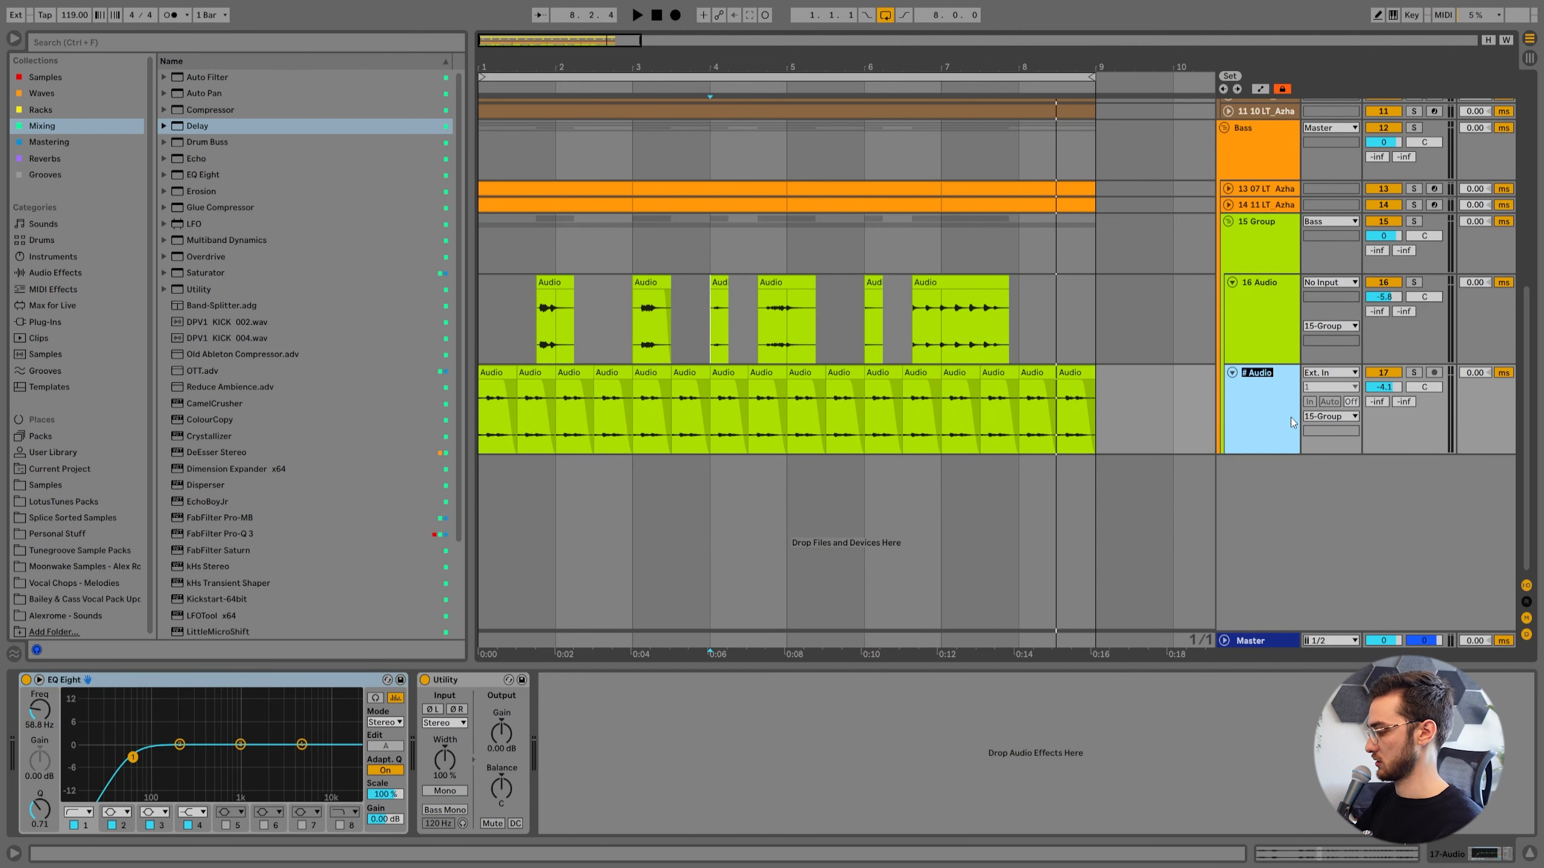
text(Low Afro)
click(1268, 282)
key(ctrl+r)
text(H)
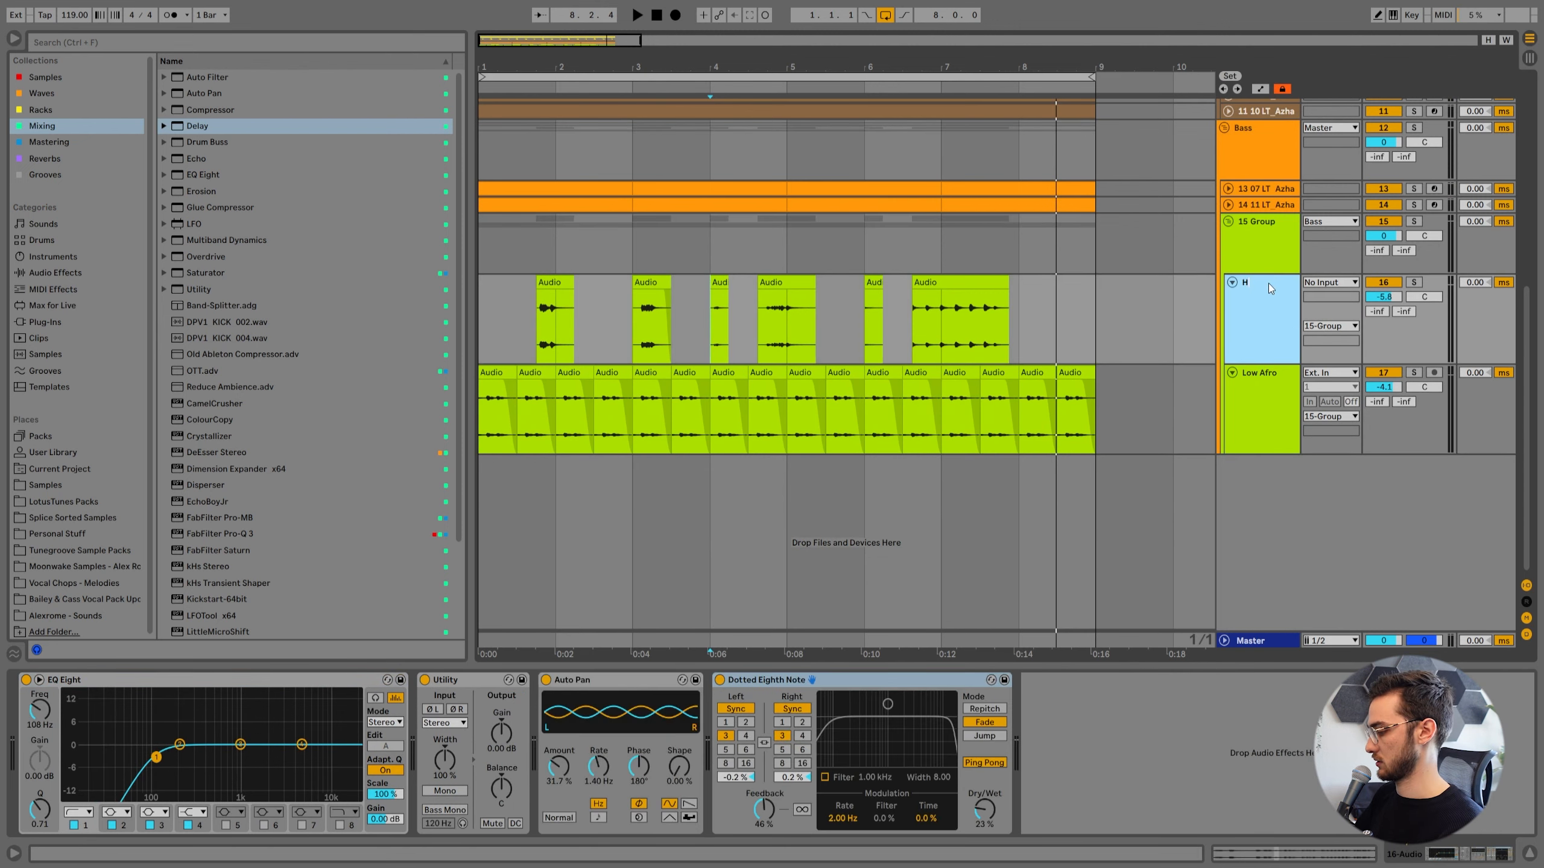
click(494, 293)
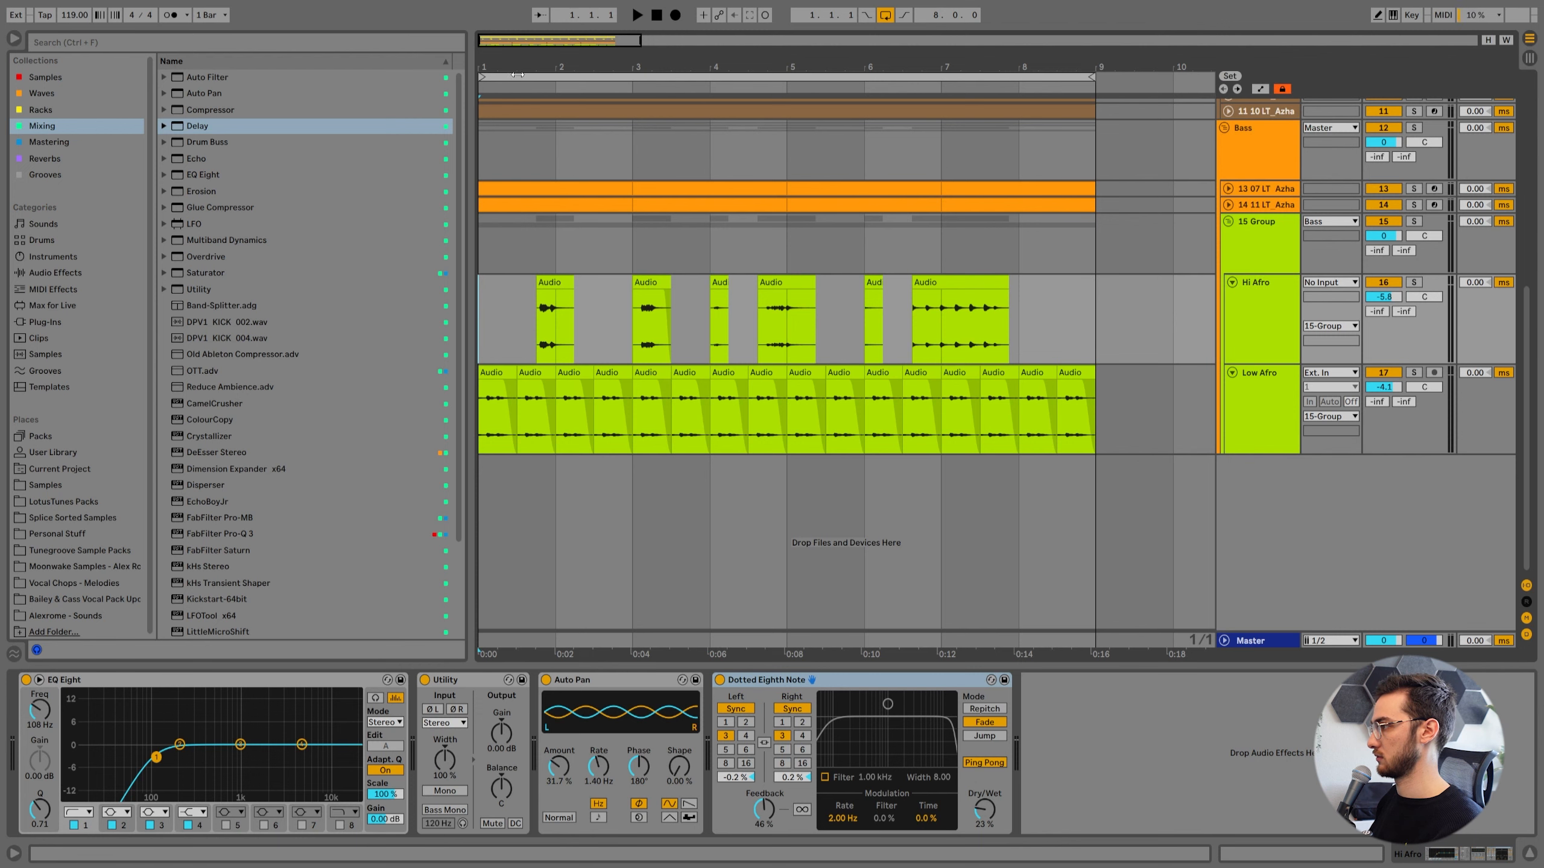
Fit all tracks to the arrangement height and place the insert marker at bar 1 on Hi Afro.
scroll(512, 309, down, 2)
click(511, 309)
key(h)
scroll(528, 499, down, 2)
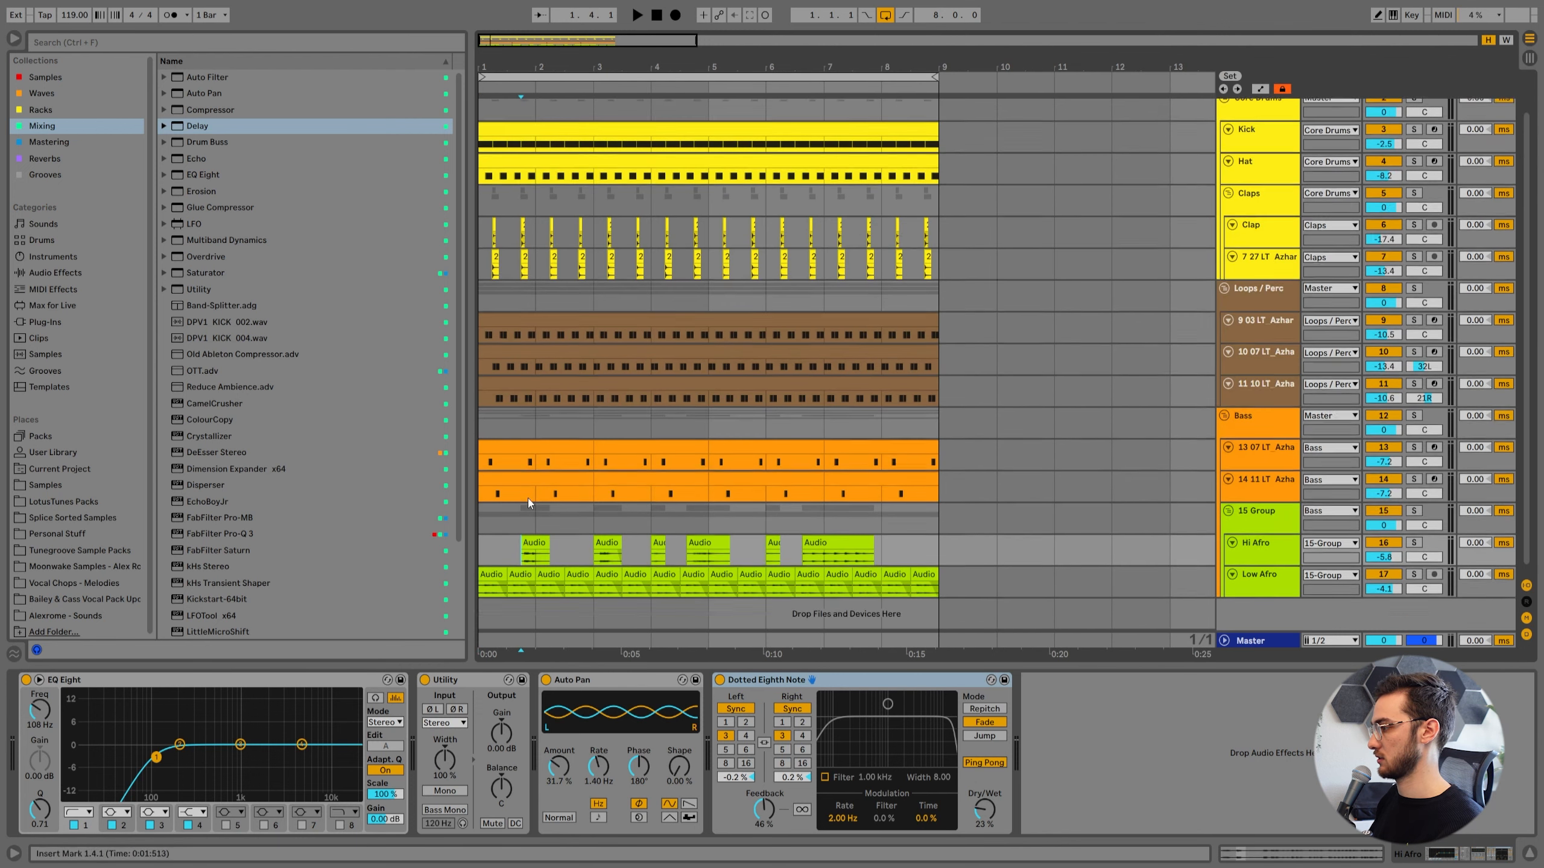
click(495, 545)
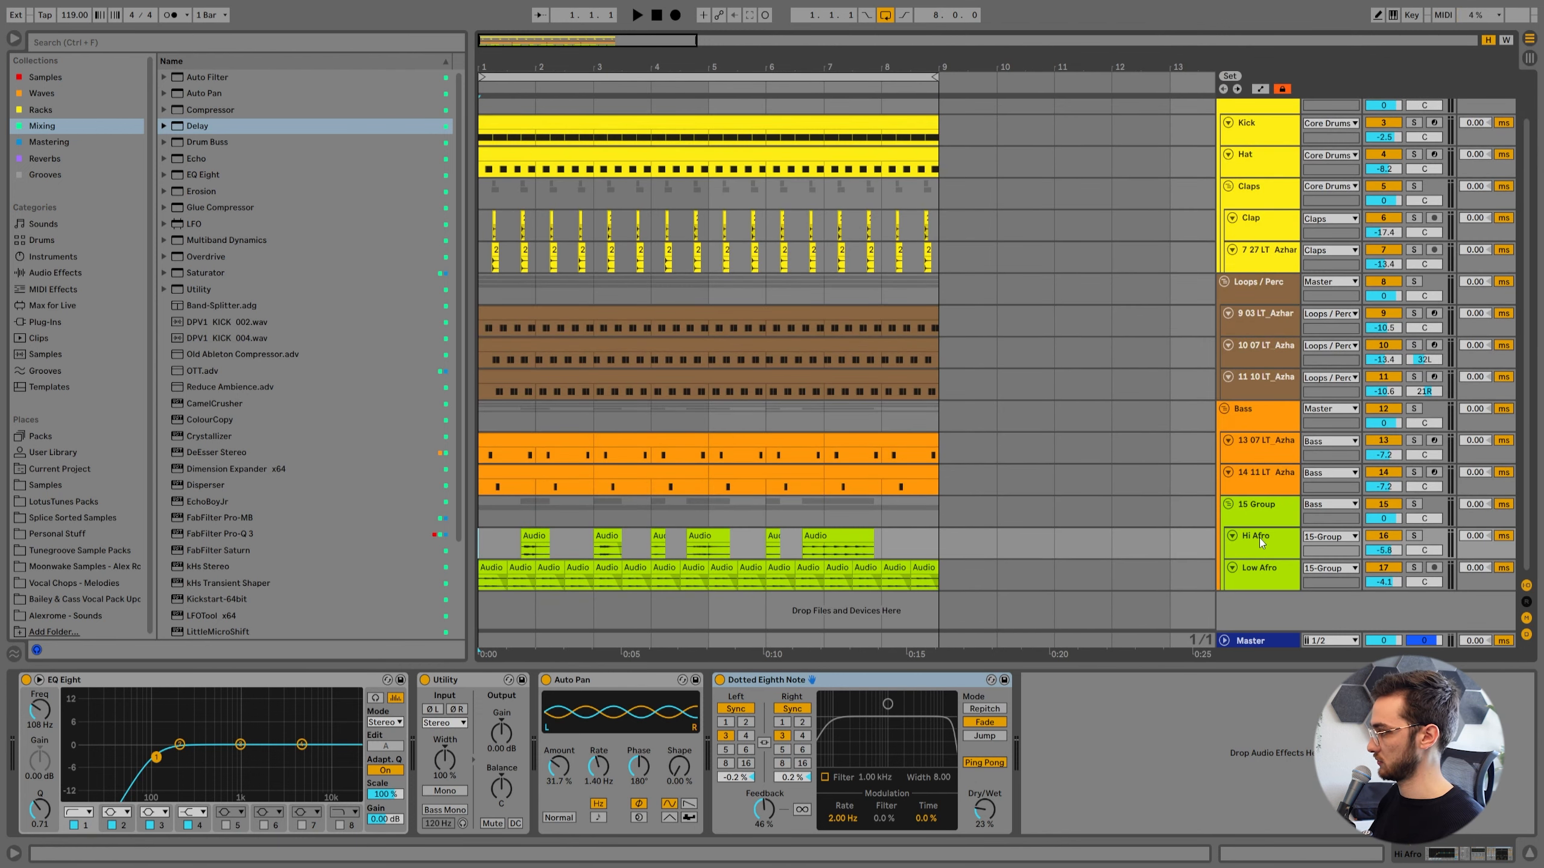
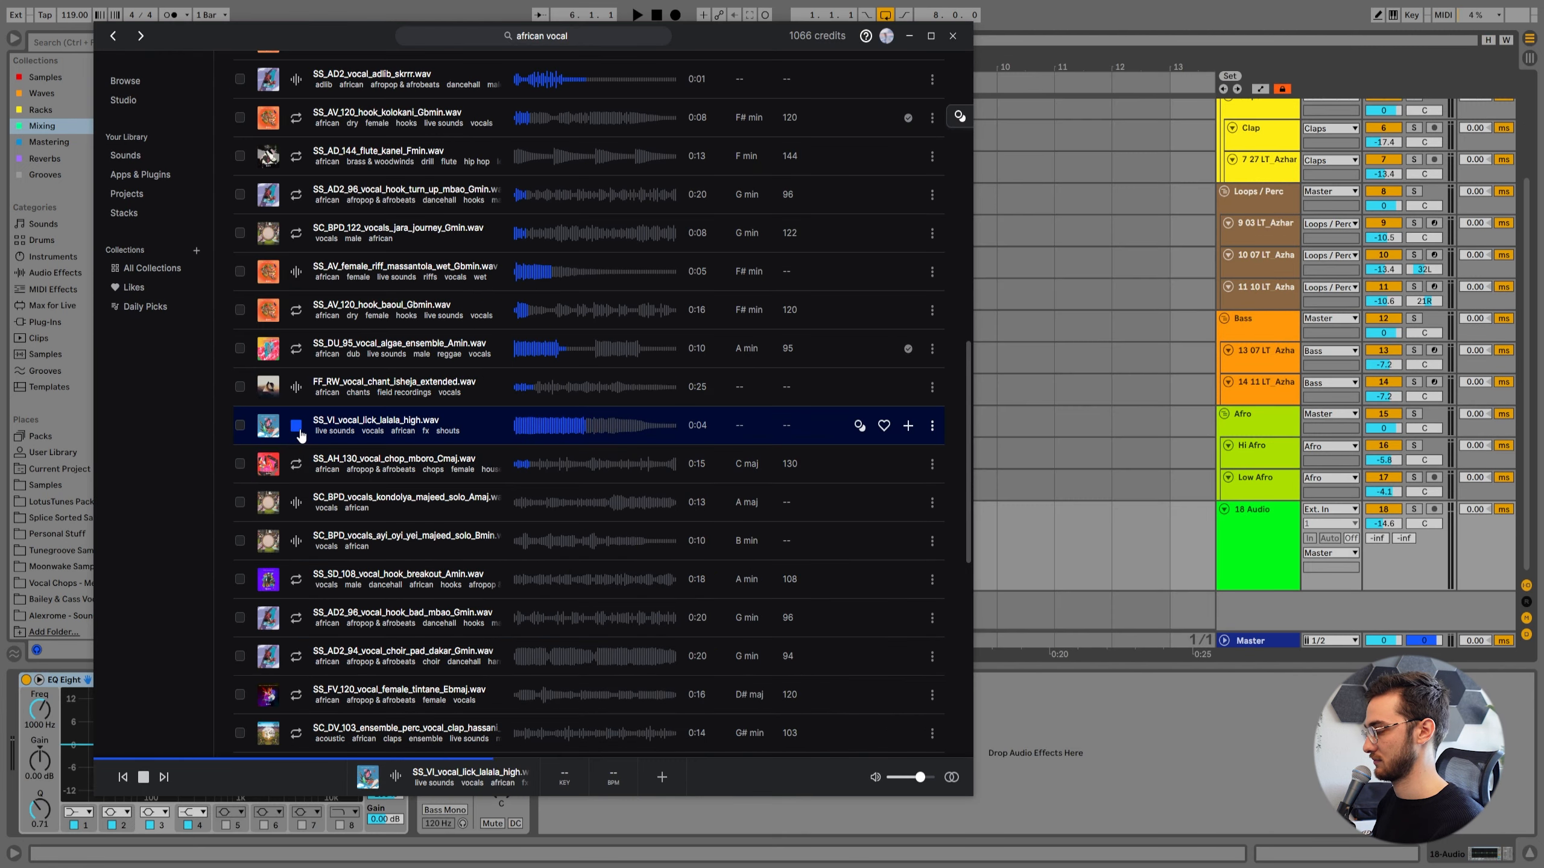
Audition the African vocal samples in the search results, ending with FF_RW_vocal_mc_toasting_okokokokok.wav.
click(298, 429)
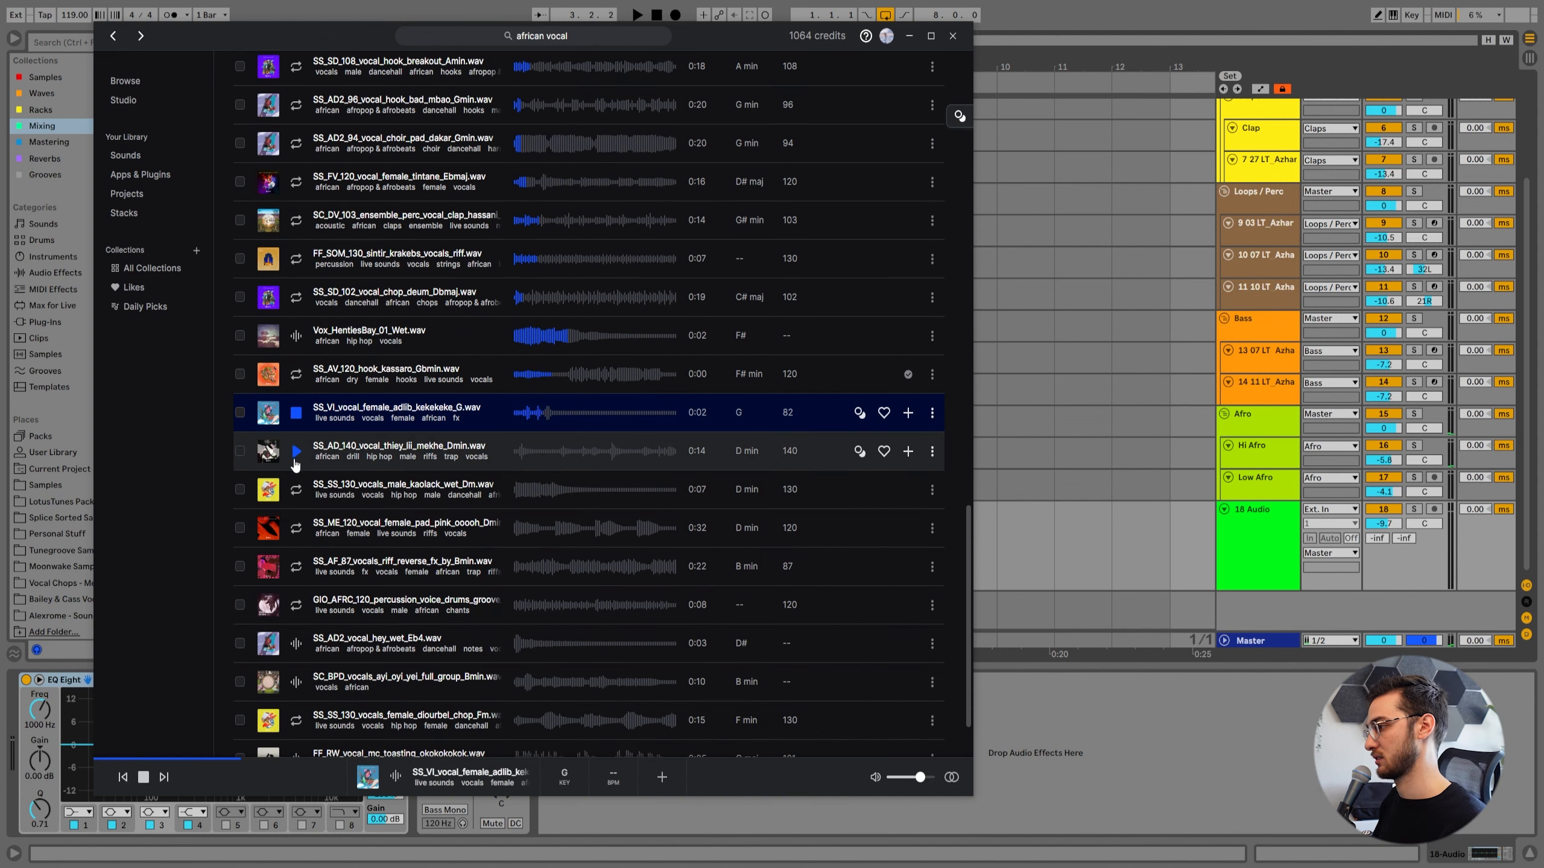
click(297, 454)
click(296, 493)
click(299, 535)
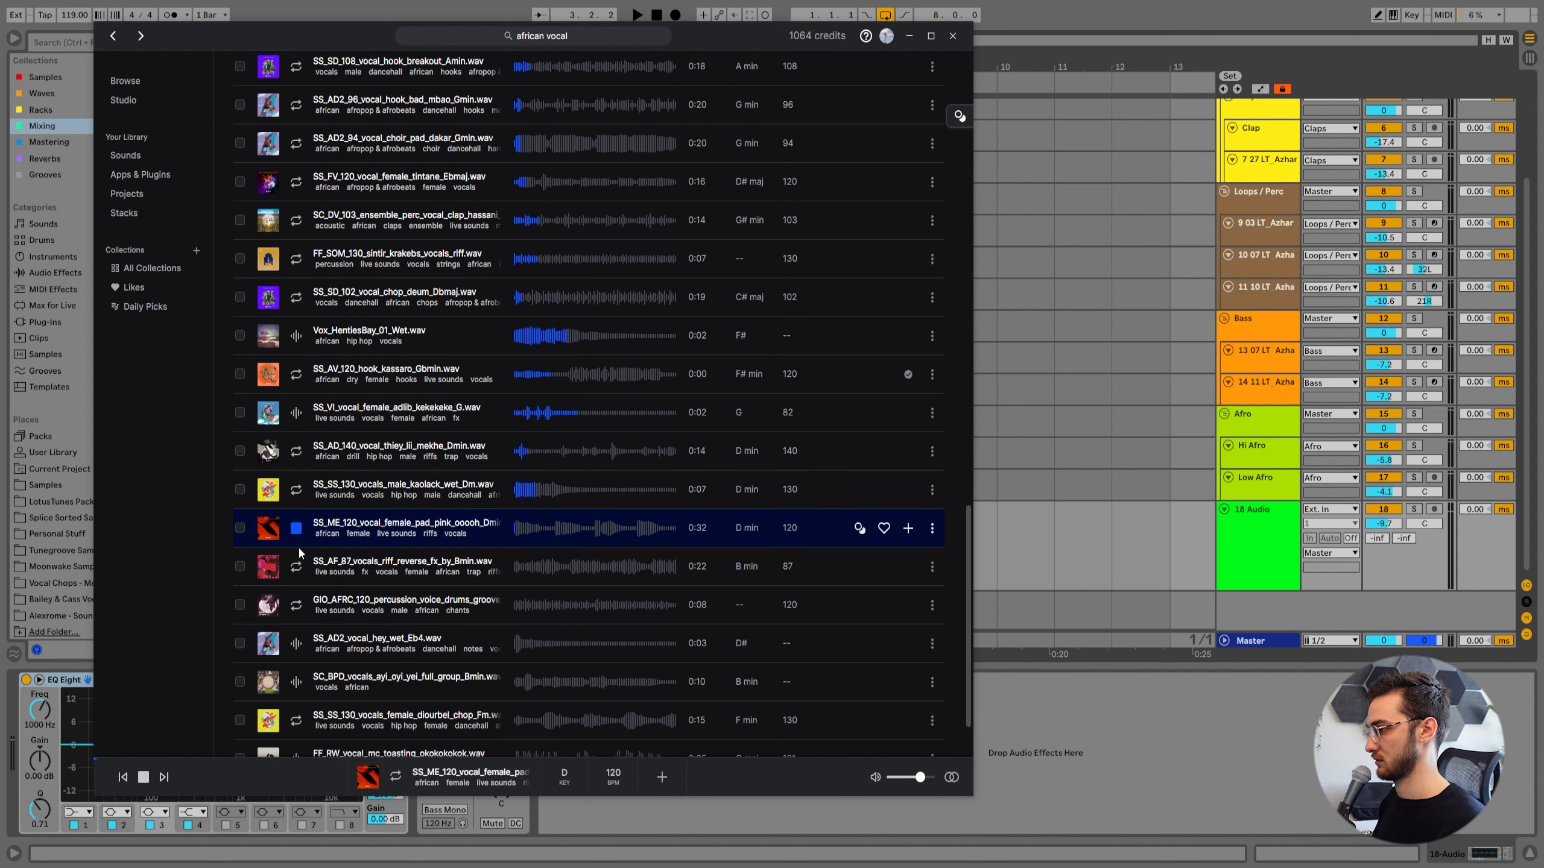
click(296, 566)
click(296, 604)
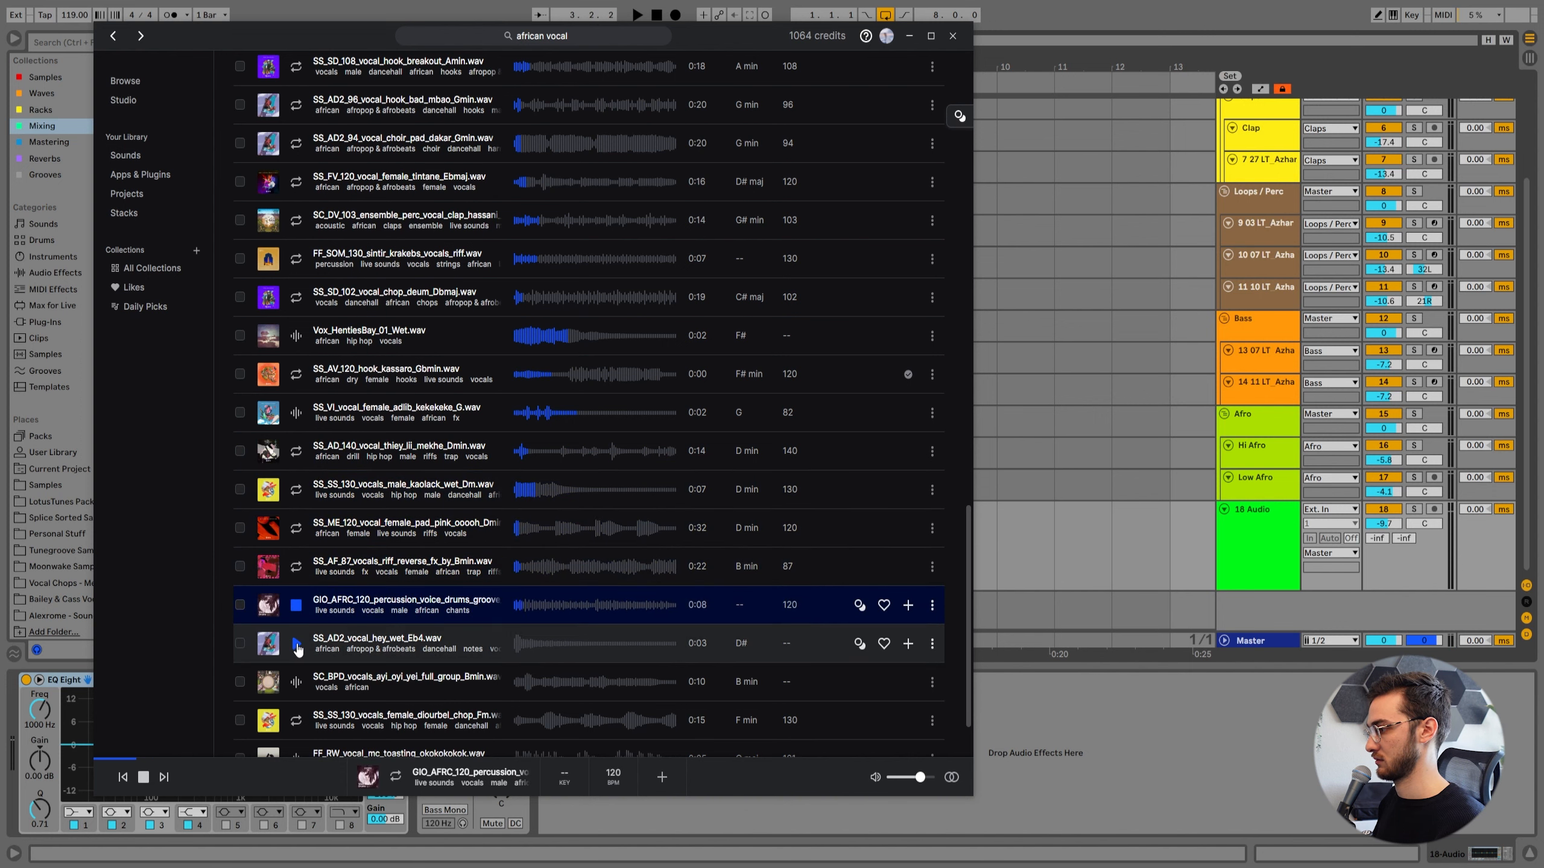
click(297, 647)
scroll(297, 647, down, 2)
click(297, 603)
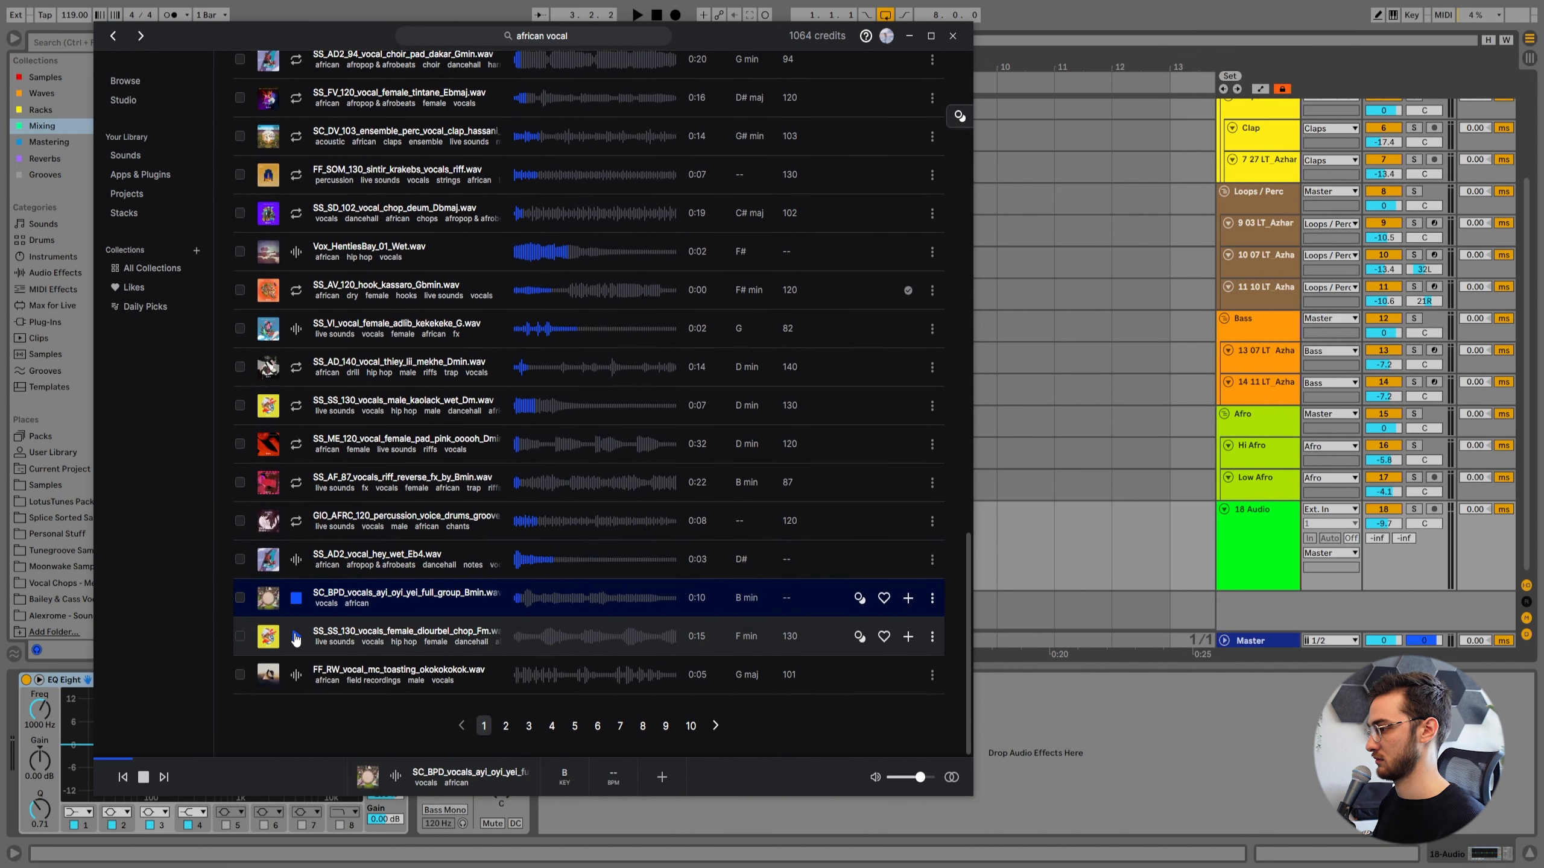
click(296, 637)
click(299, 676)
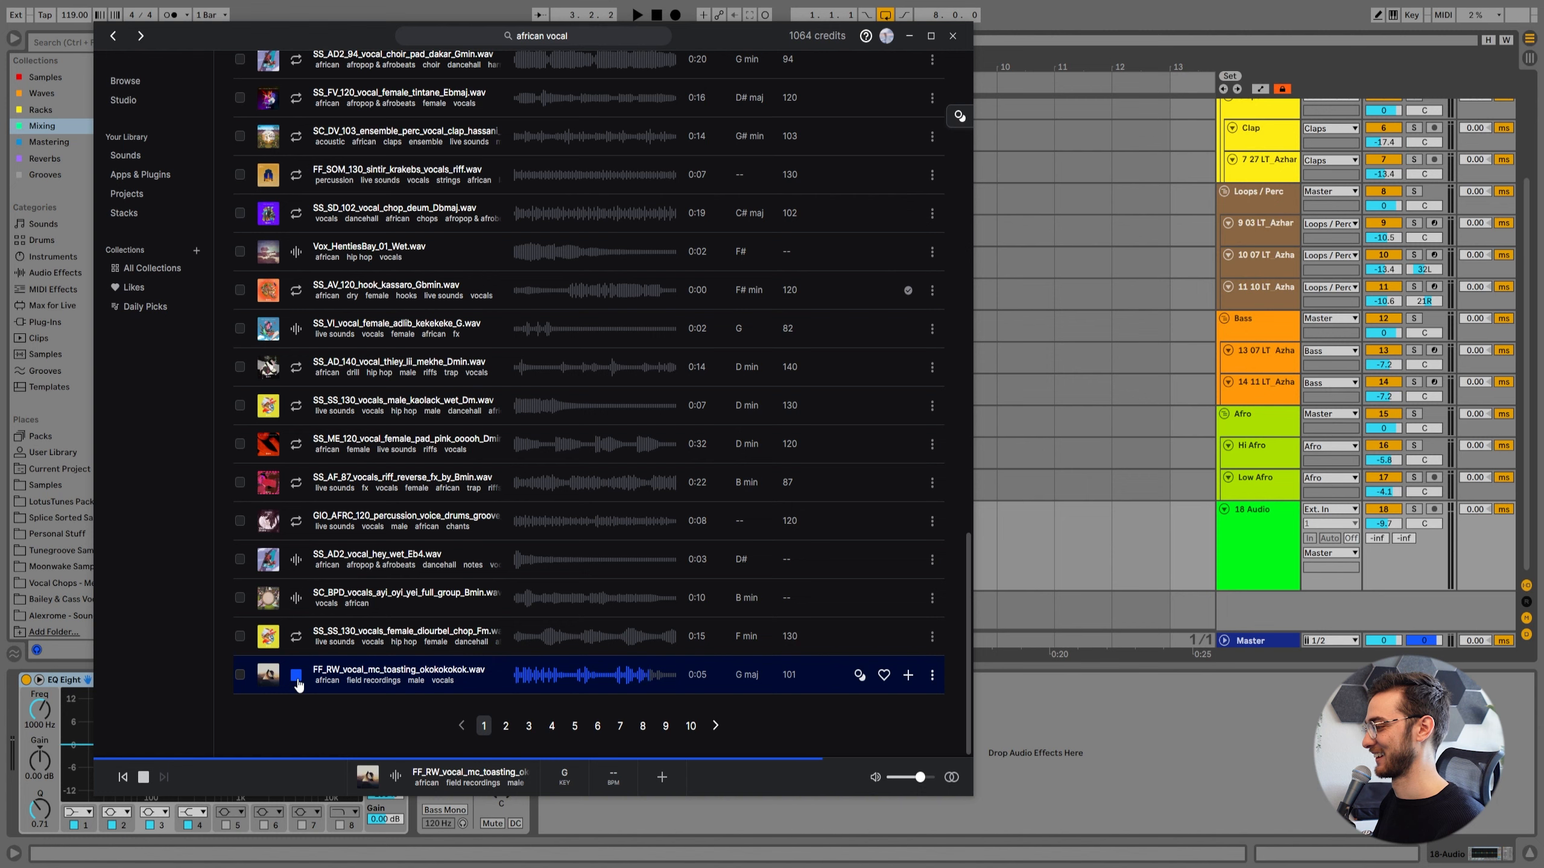
Download FF_RW_vocal_mc_toasting_okokokokok.wav and place it at bar 1 on track 18 in Ableton Live, playing it with the groove.
click(908, 676)
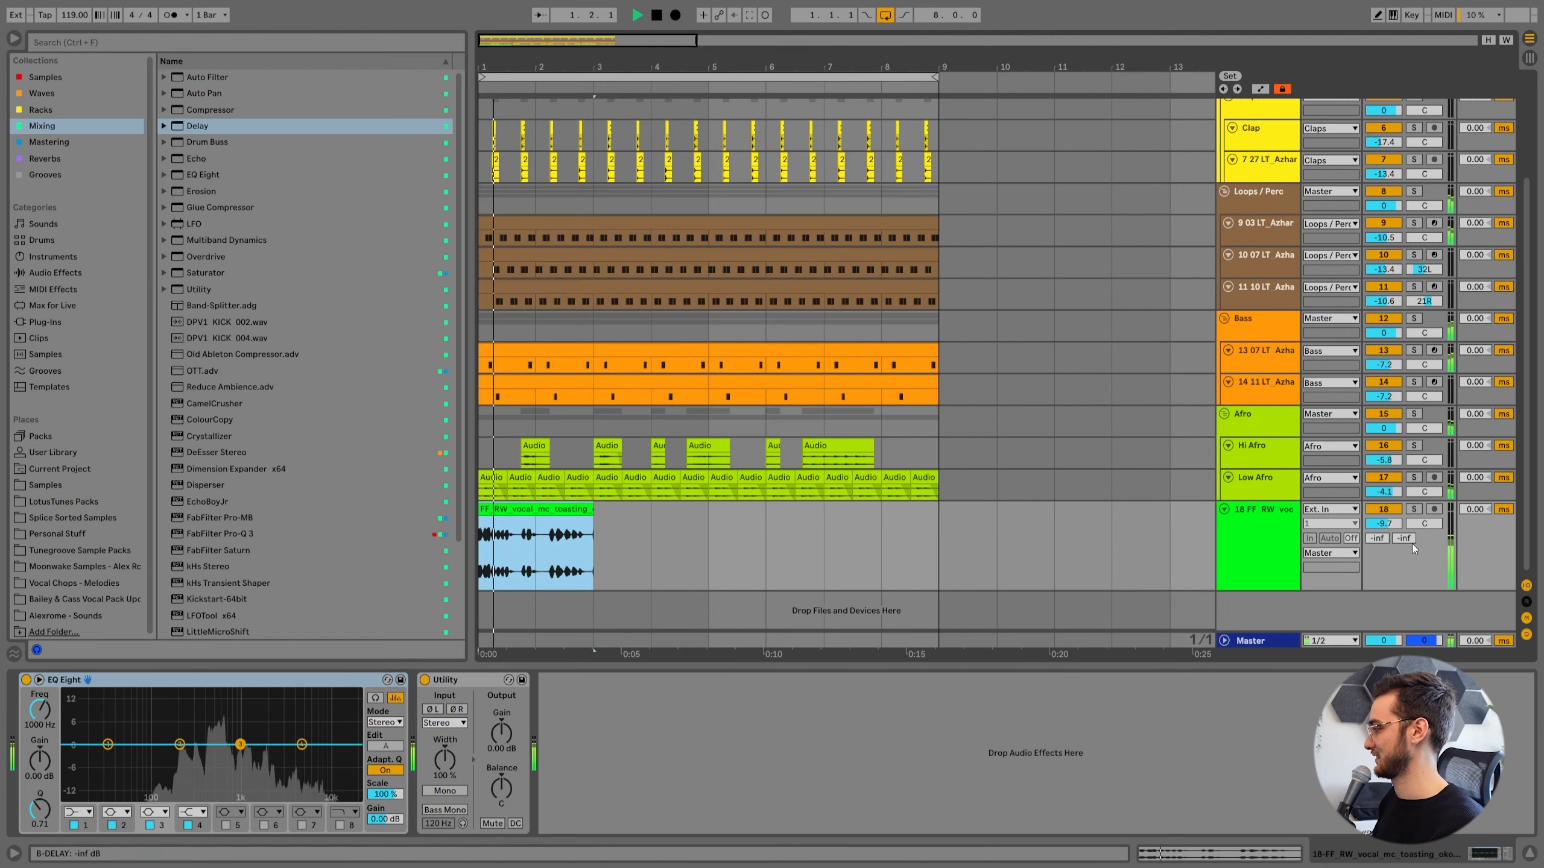
click(676, 541)
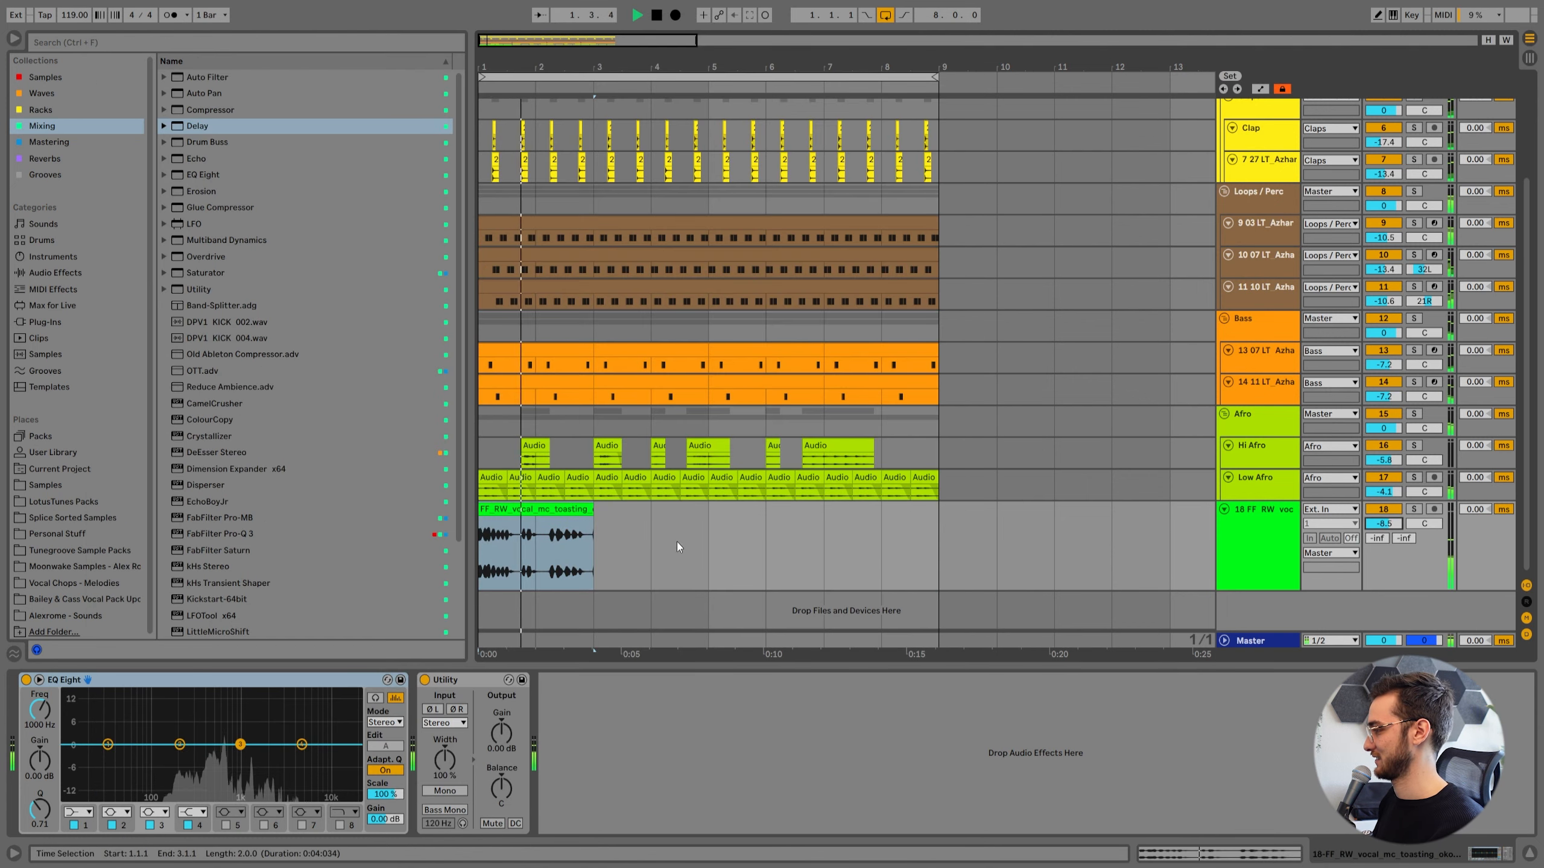
click(555, 504)
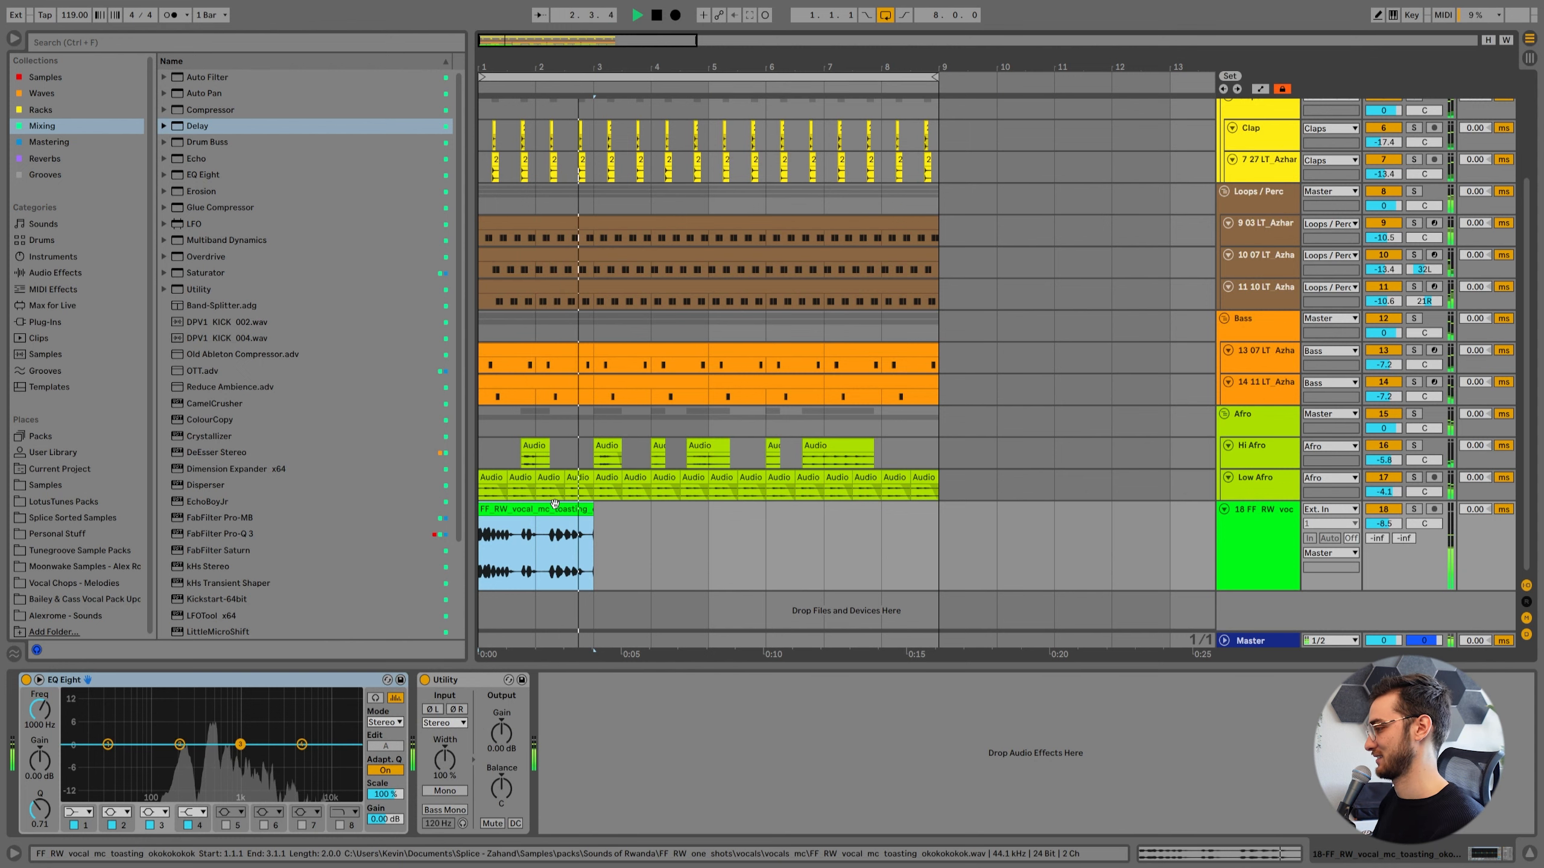
key(space)
Add a Ping Pong Delay with 50% Feedback and 30% Dry/Wet to the vocal track and listen to it.
drag(505, 59, 505, 45)
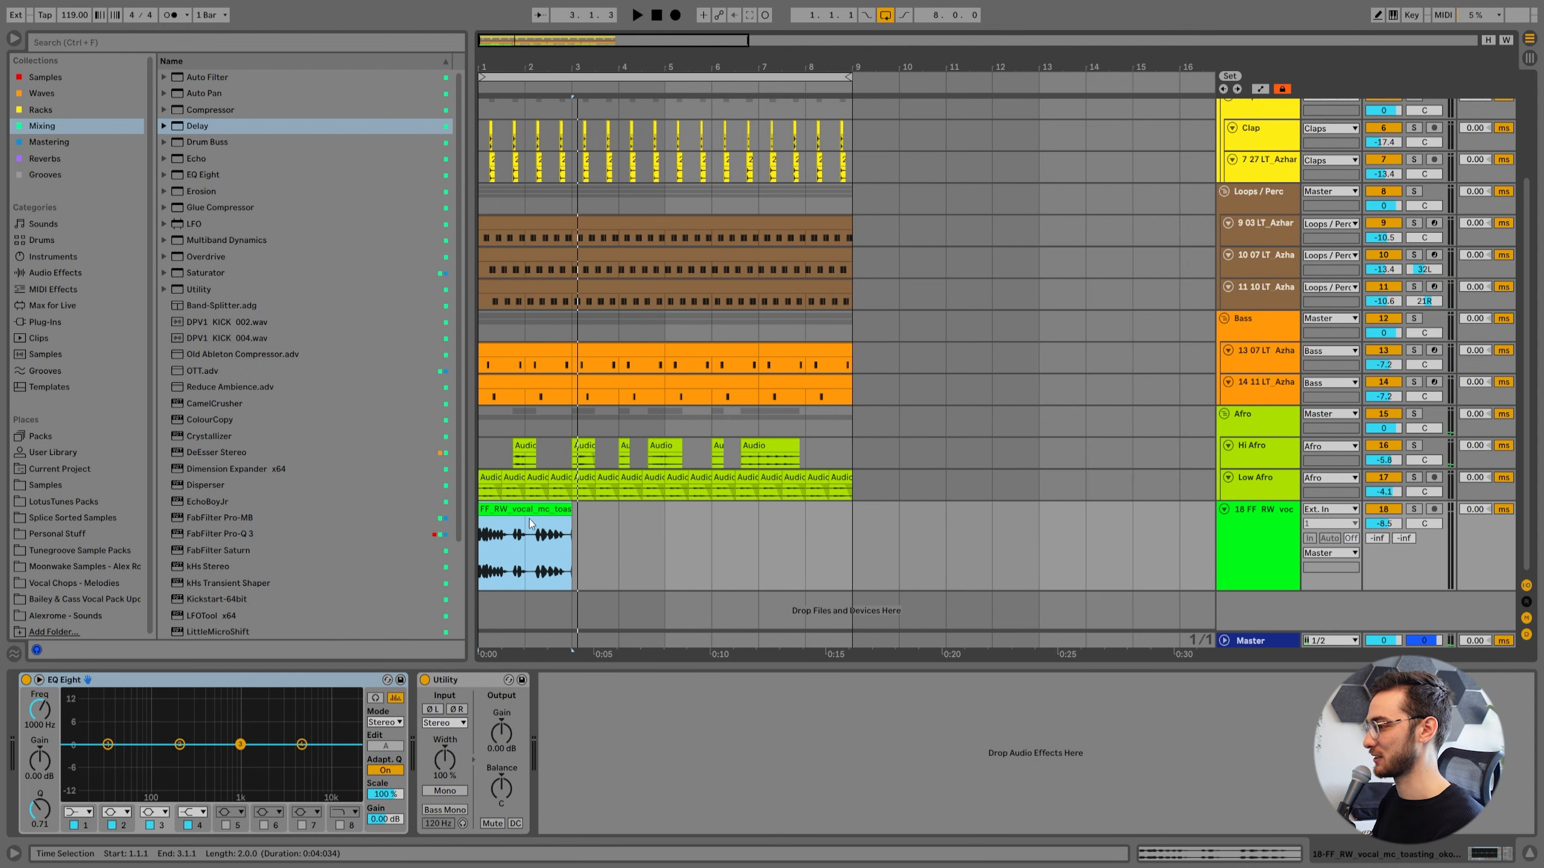
click(573, 736)
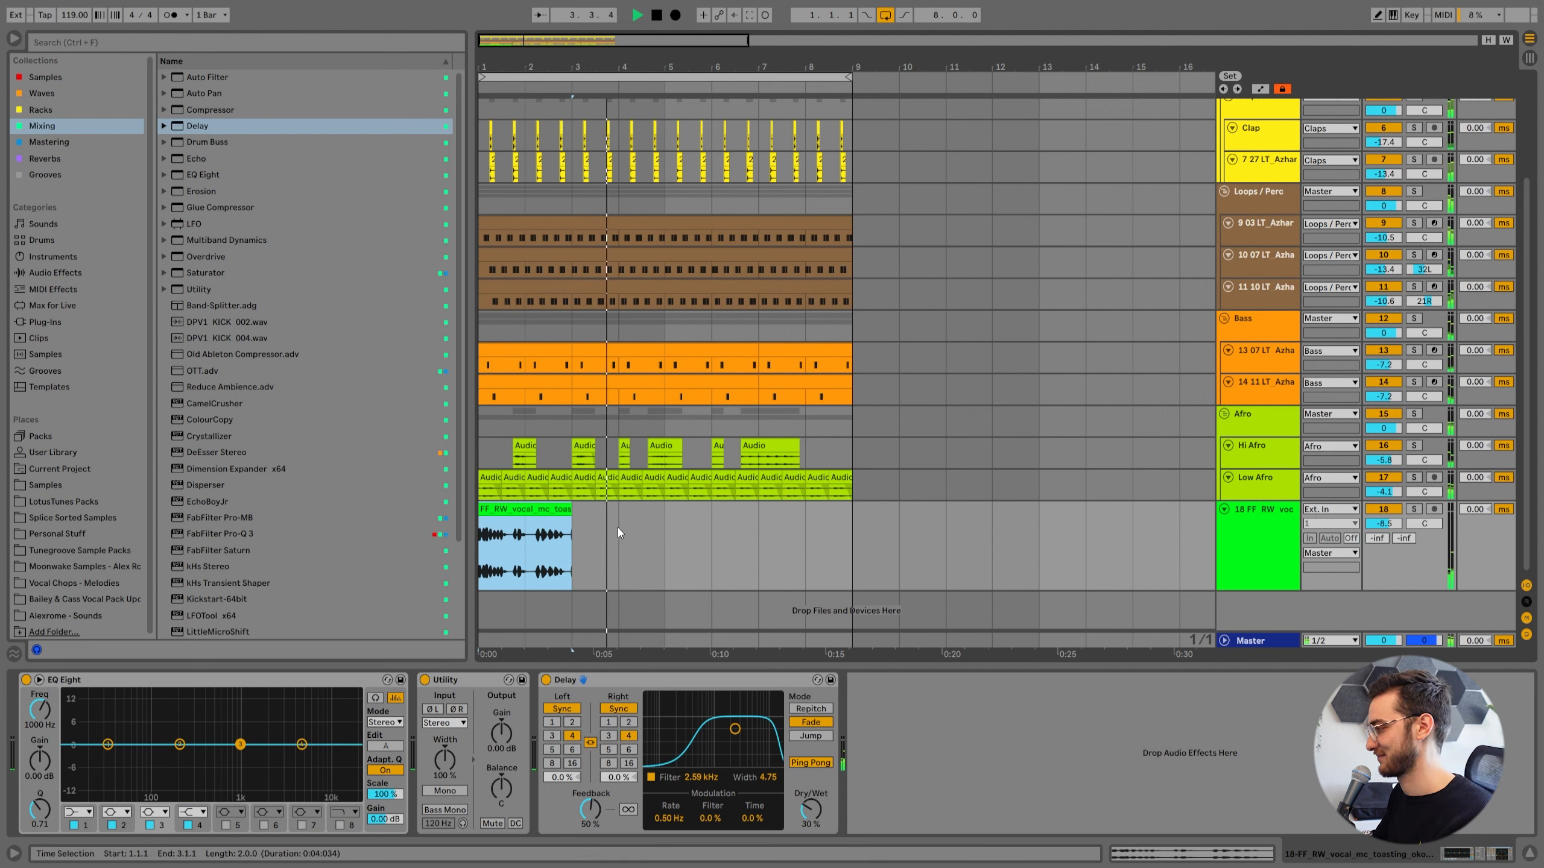
key(space)
Band-limit the vocal with EQ Eight using a low cut, a high cut and a 3.10 dB dip at 726 Hz.
click(341, 825)
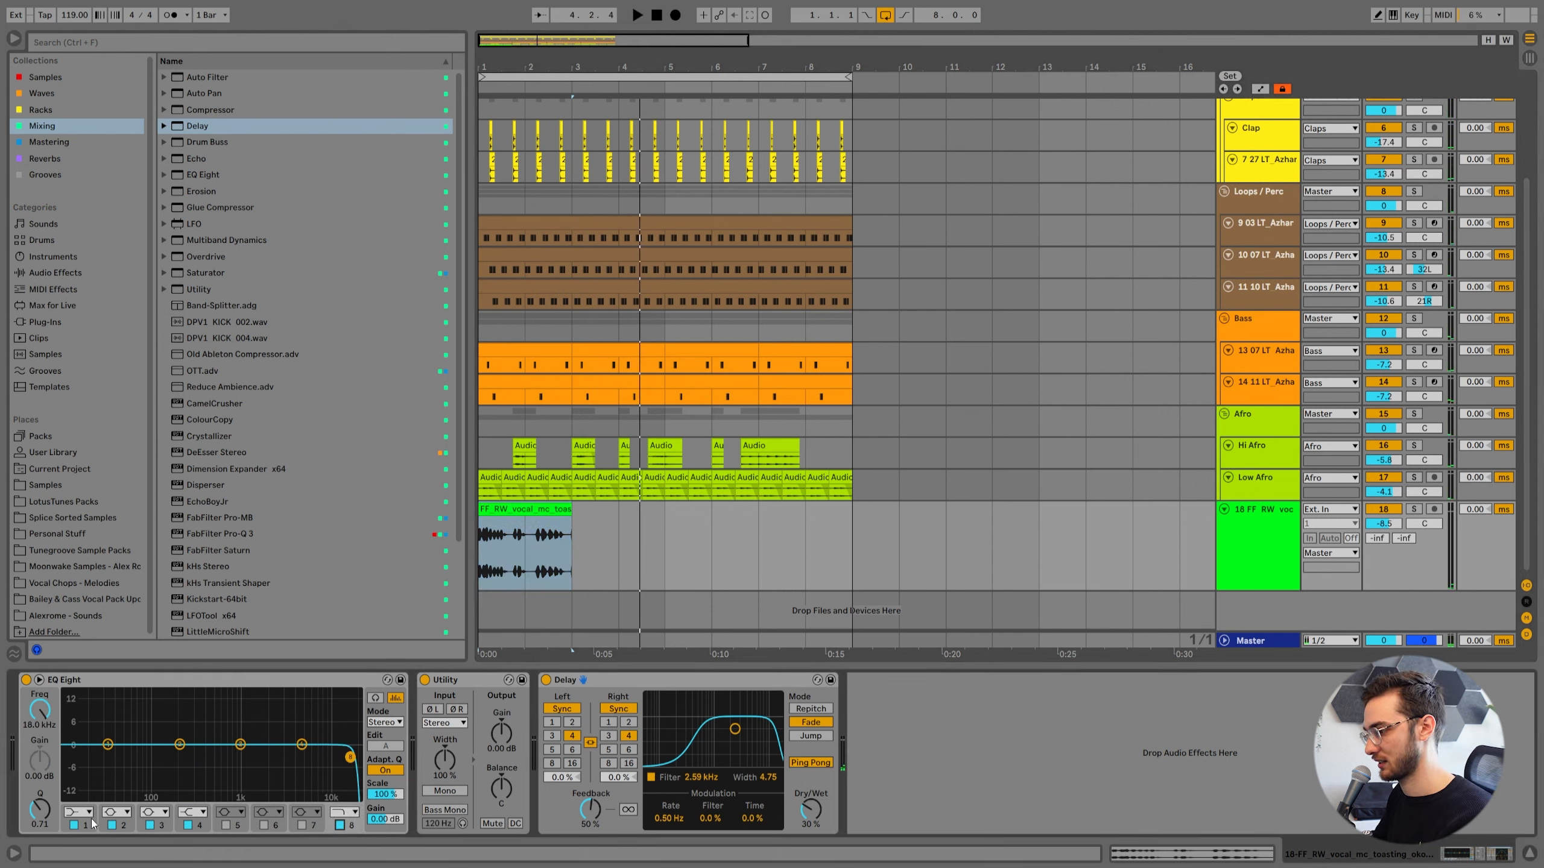
click(77, 811)
click(71, 716)
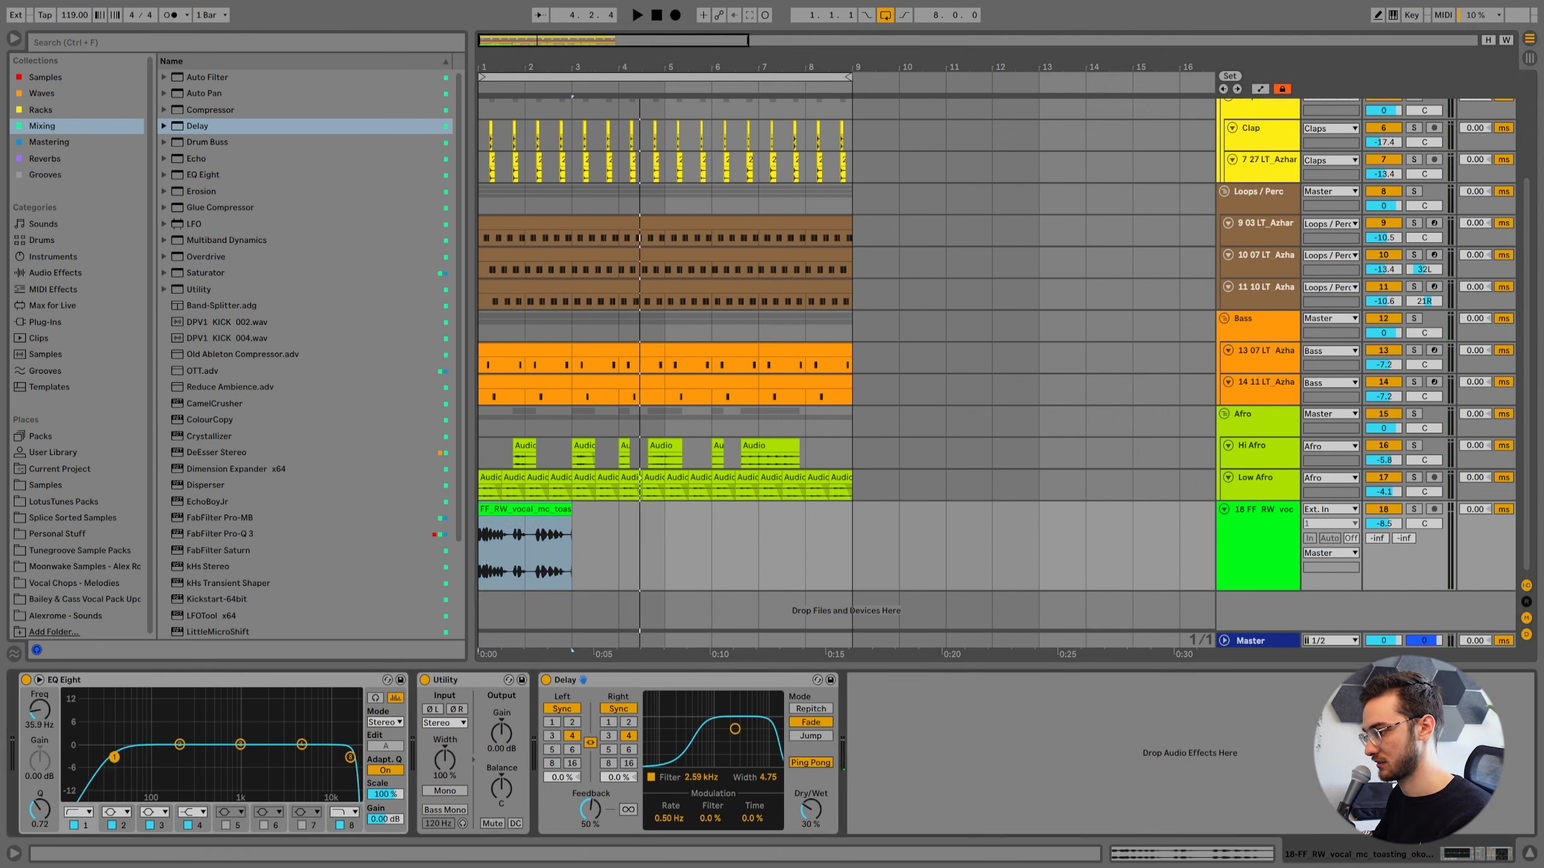
drag(352, 758, 228, 756)
key(space)
click(532, 508)
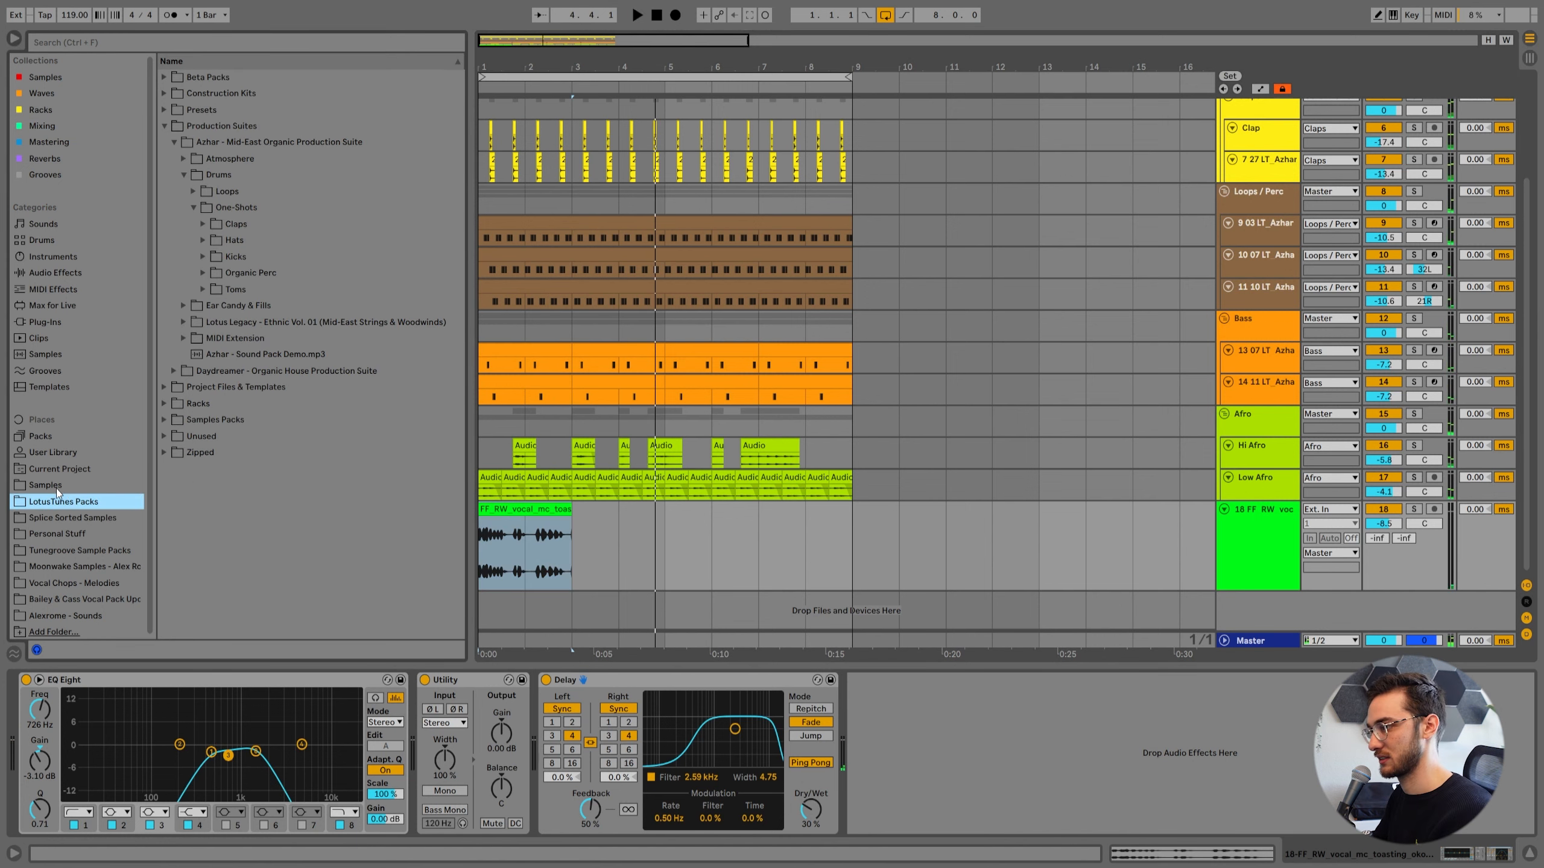
Search the Samples folder for "market" and place PML_DPV6_SV_Ambience_Market_128BPM.wav at bar 1 on a new audio track.
click(55, 489)
click(109, 43)
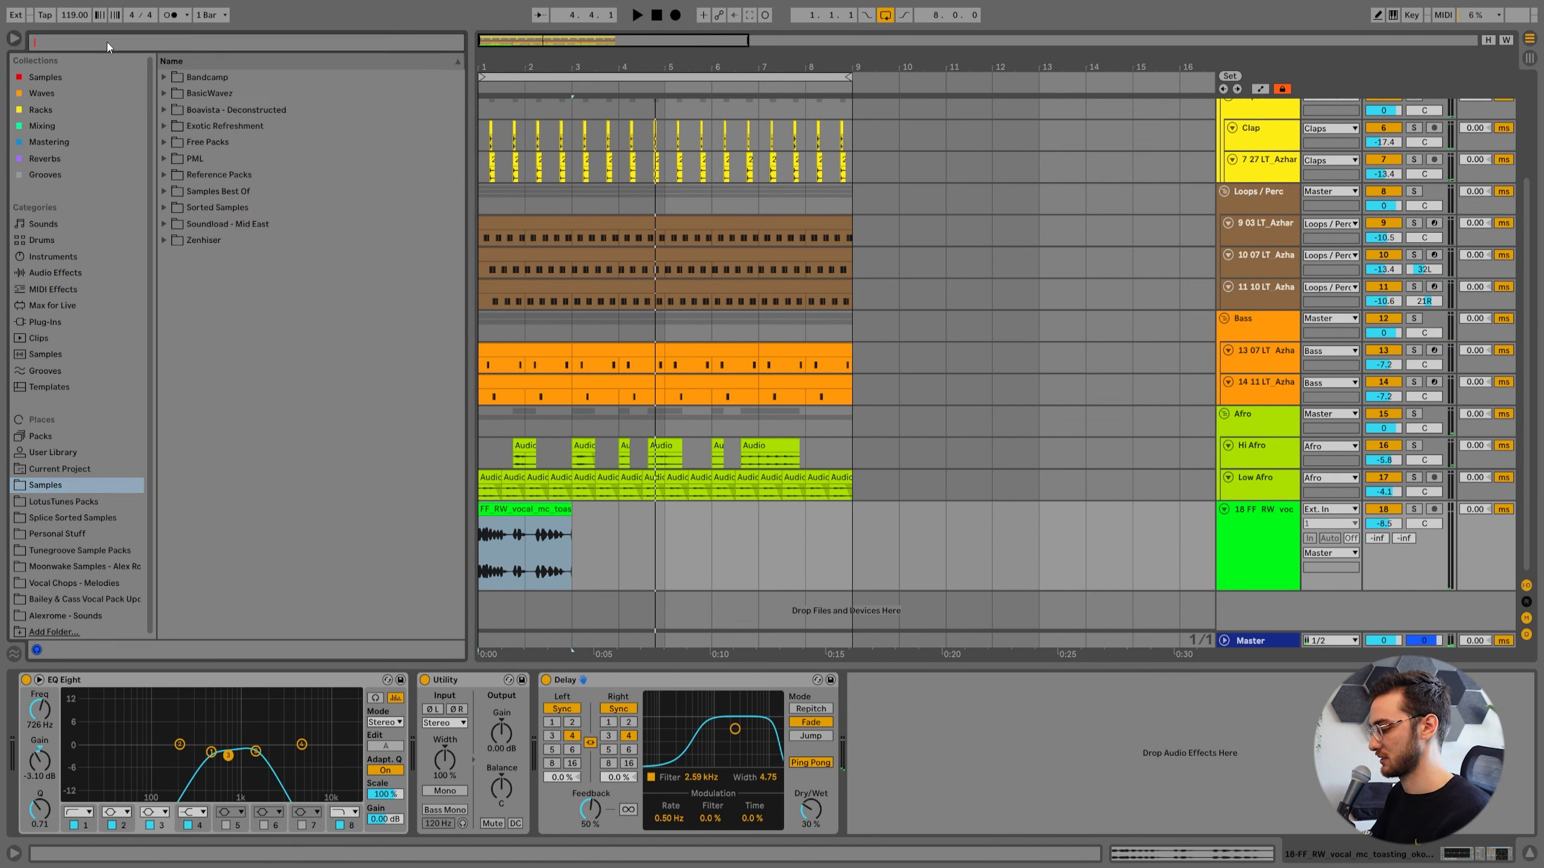
text(market)
click(234, 224)
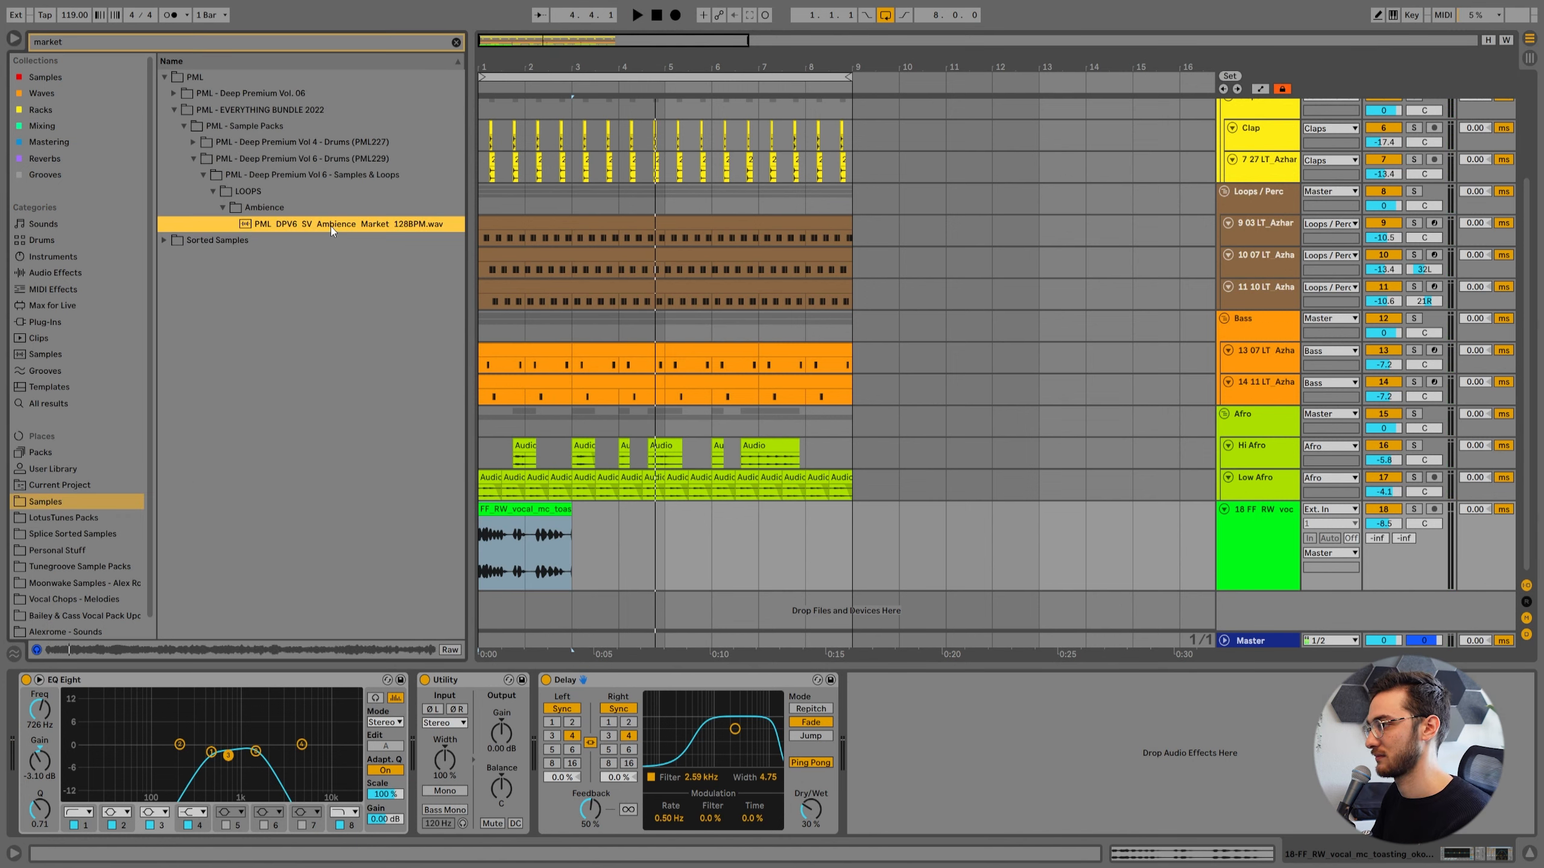
click(595, 568)
click(1301, 577)
key(ctrl+t)
drag(280, 224, 485, 601)
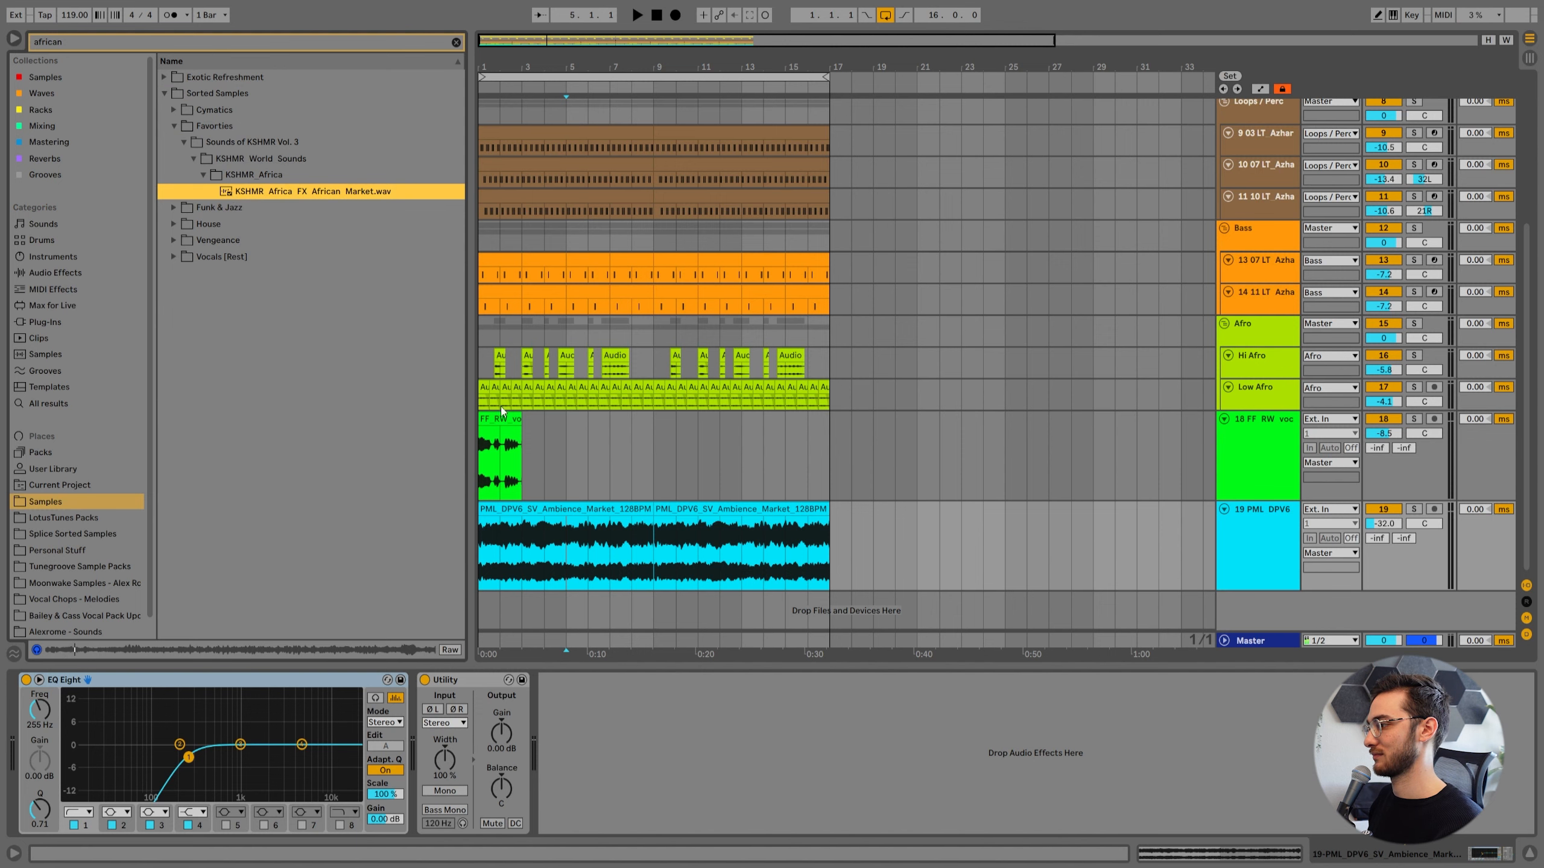
Replace the market ambience with KSHMR_Africa_FX_African_Market.wav from bar 1 and check it during playback with the low cut at 220 Hz.
click(569, 465)
drag(466, 531, 484, 544)
key(space)
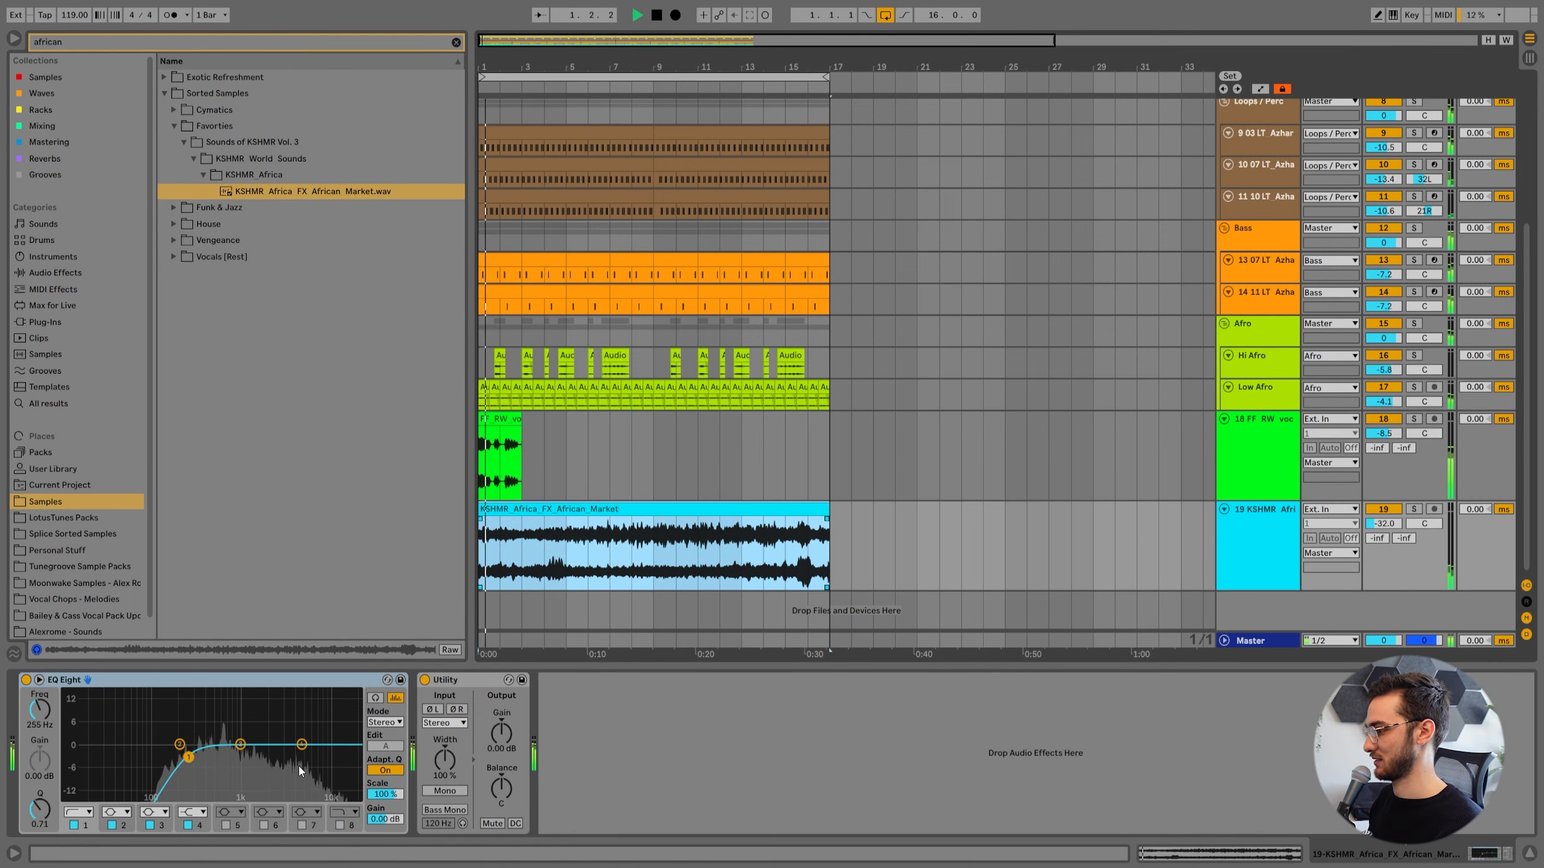
click(512, 496)
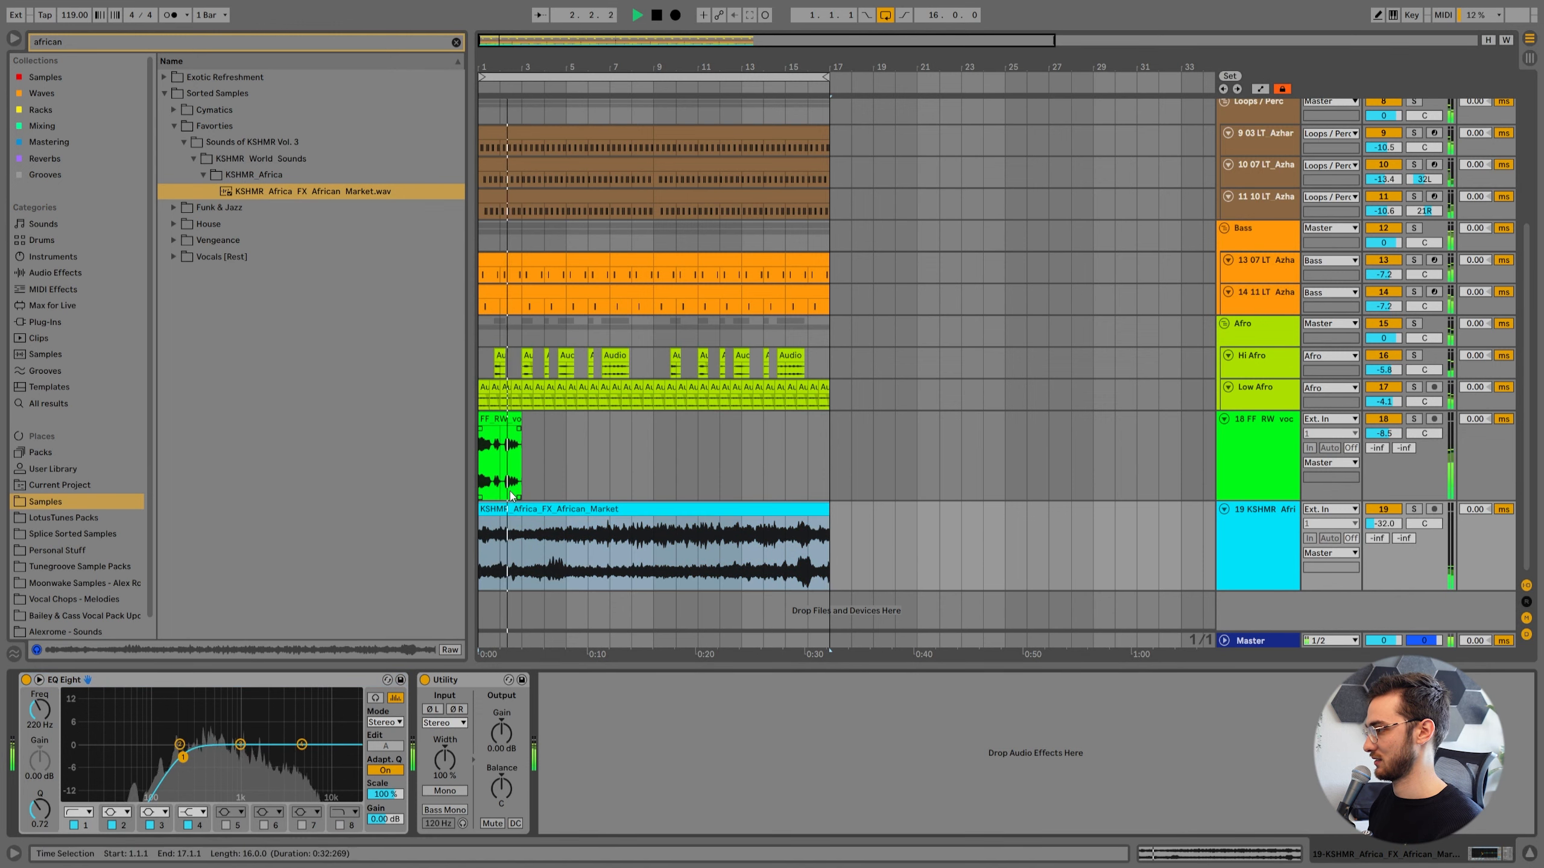
click(512, 421)
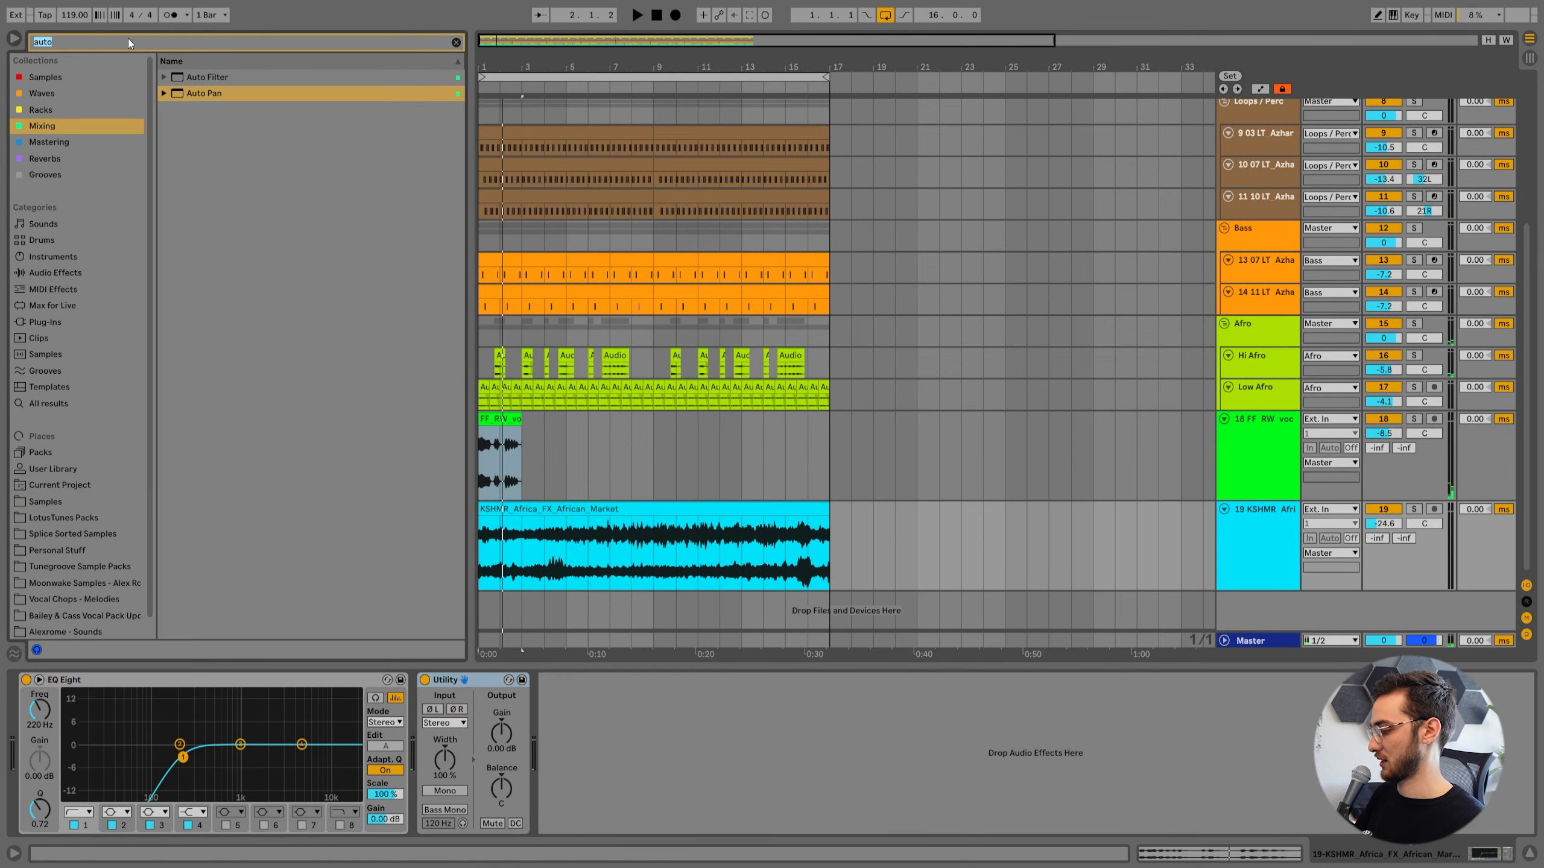
Find LFOTool_x64 by searching "lfo" and add it after Utility on the African market track.
click(129, 43)
text(lfo)
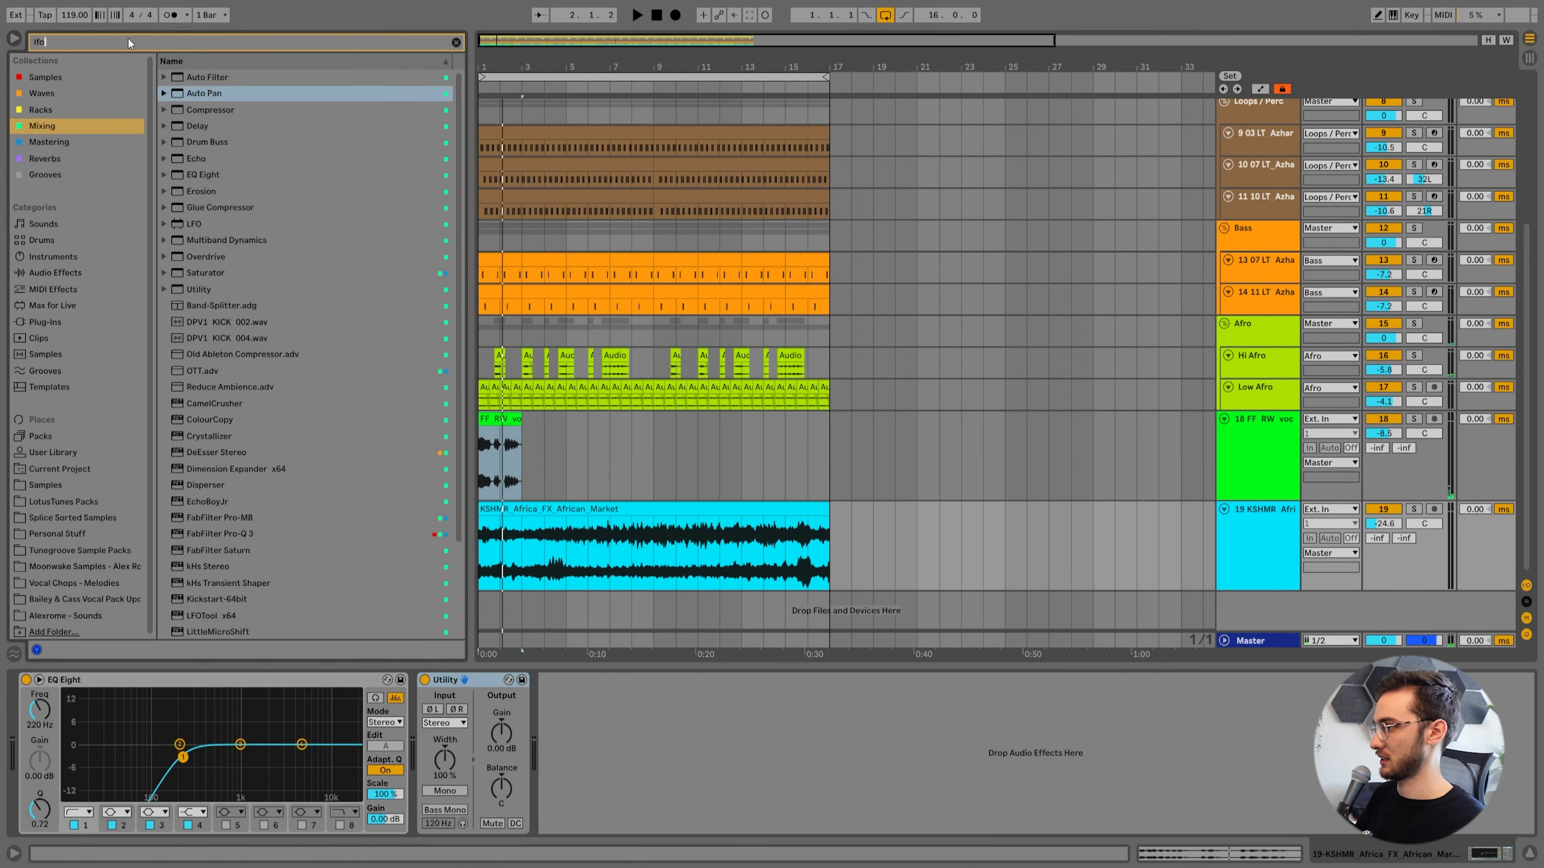
drag(210, 93, 502, 530)
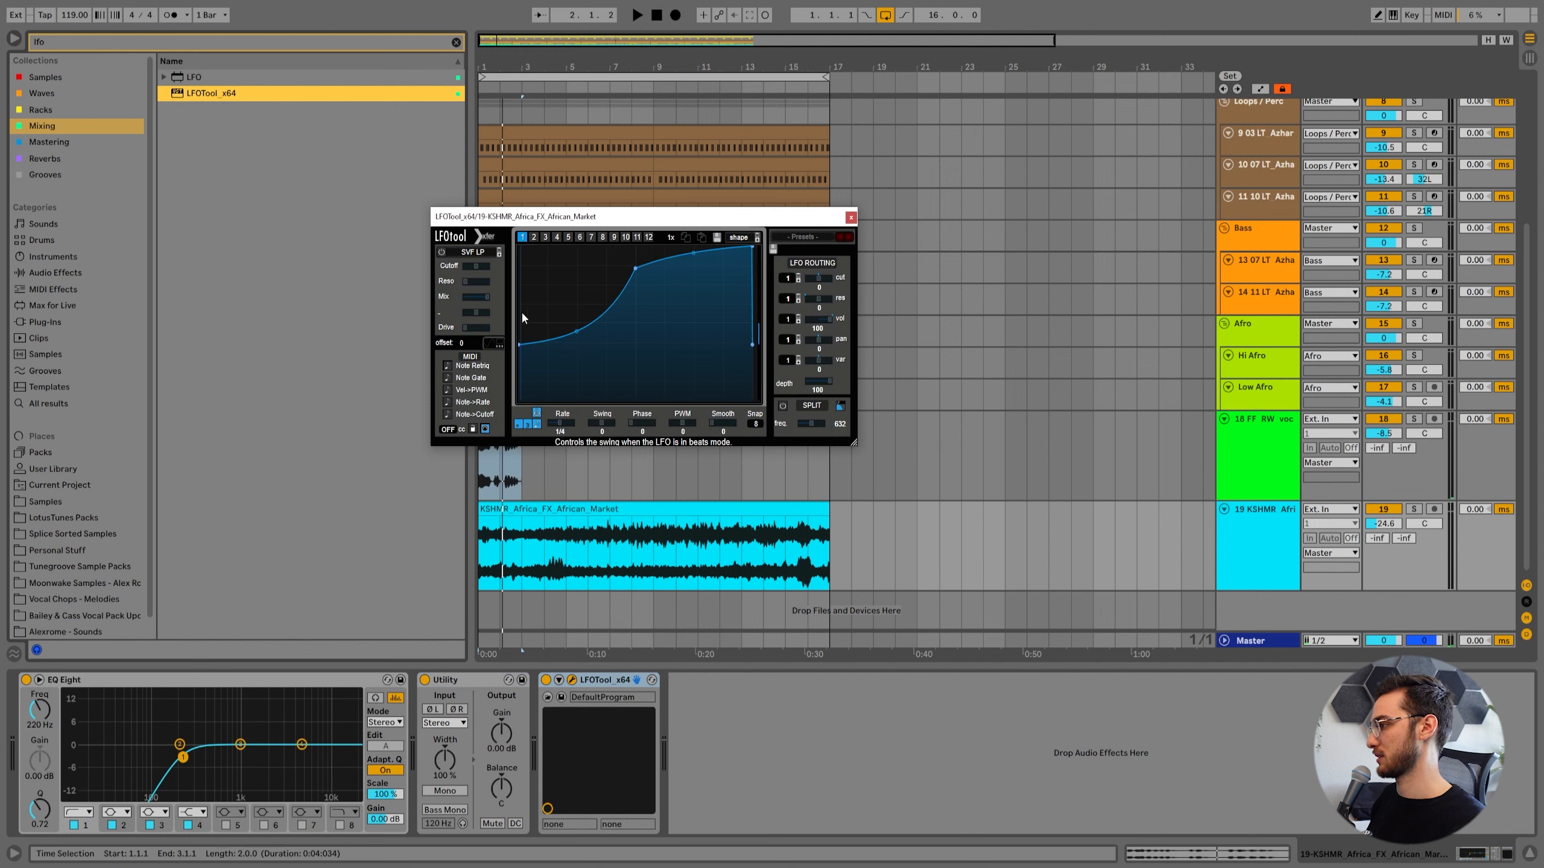
Pull the start of LFOTool's volume curve to the bottom, slope its end, and reduce the LFO depth during playback.
drag(519, 345, 519, 401)
drag(752, 246, 741, 244)
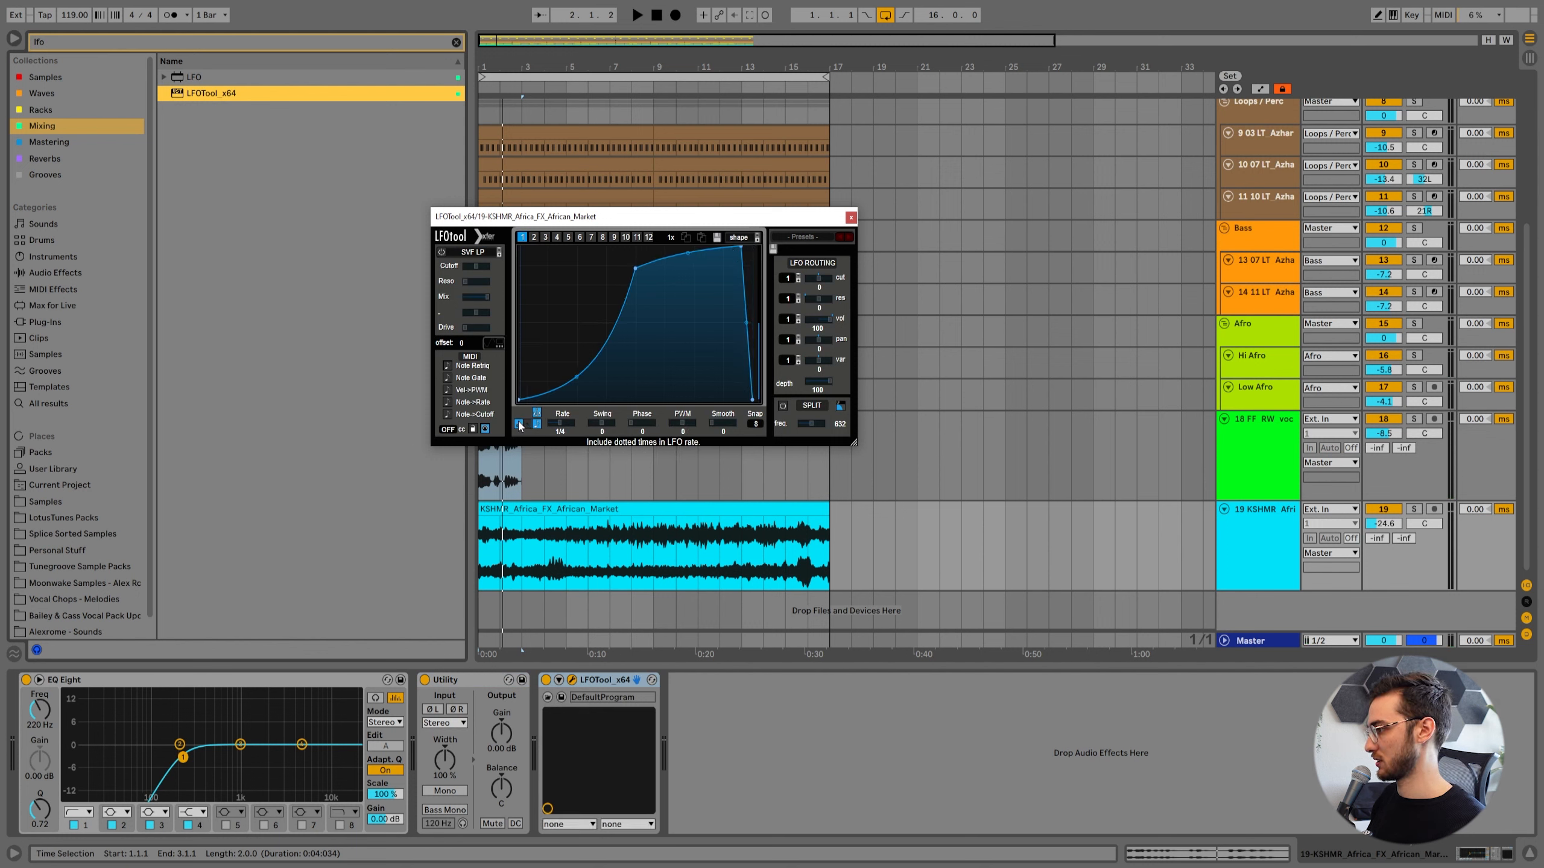
key(space)
drag(817, 381, 773, 385)
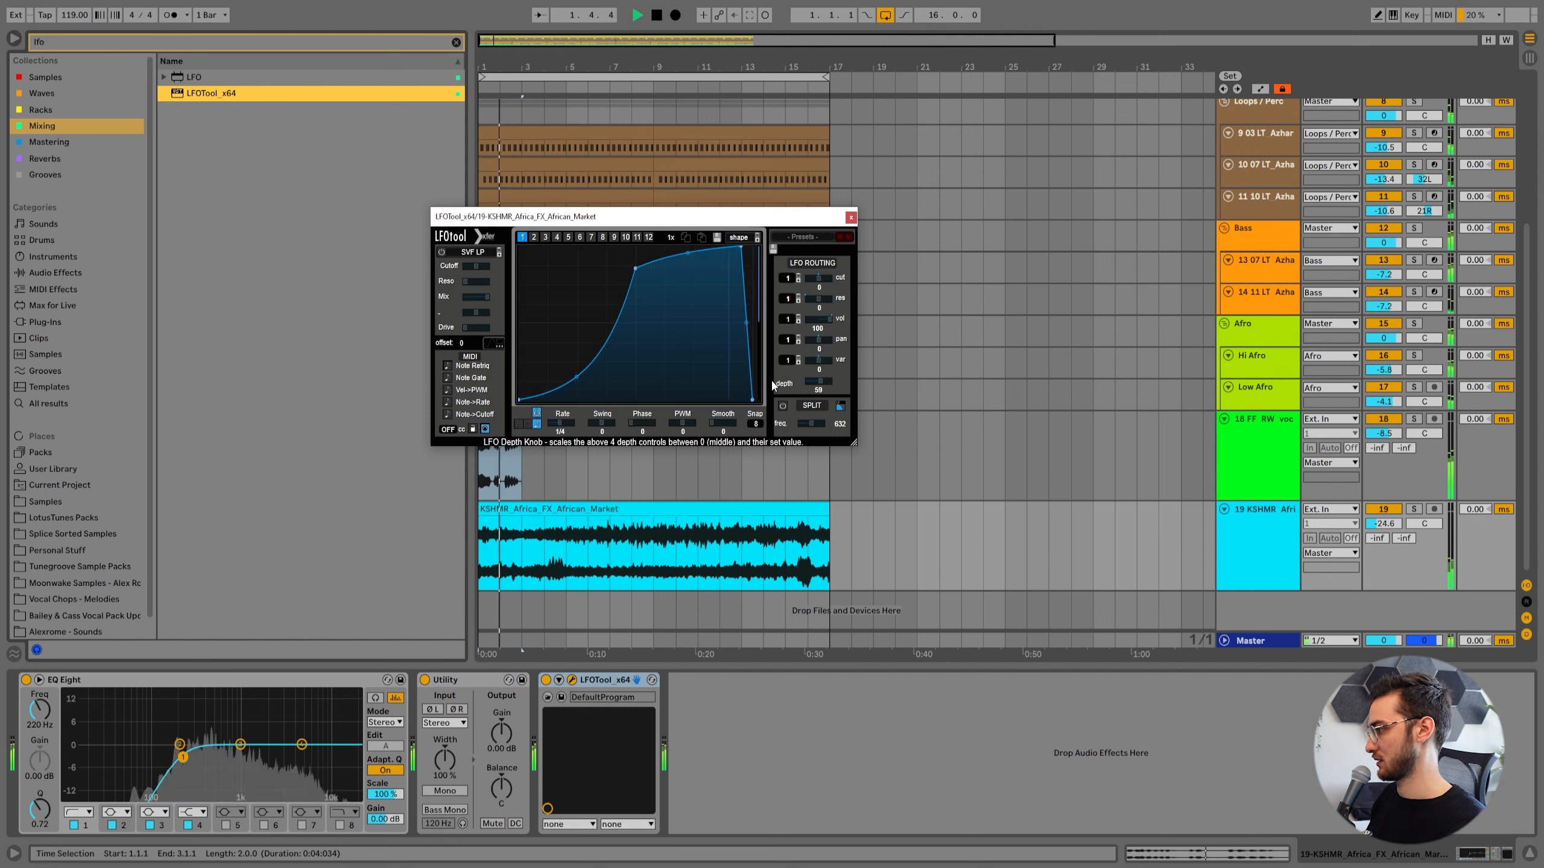
click(851, 217)
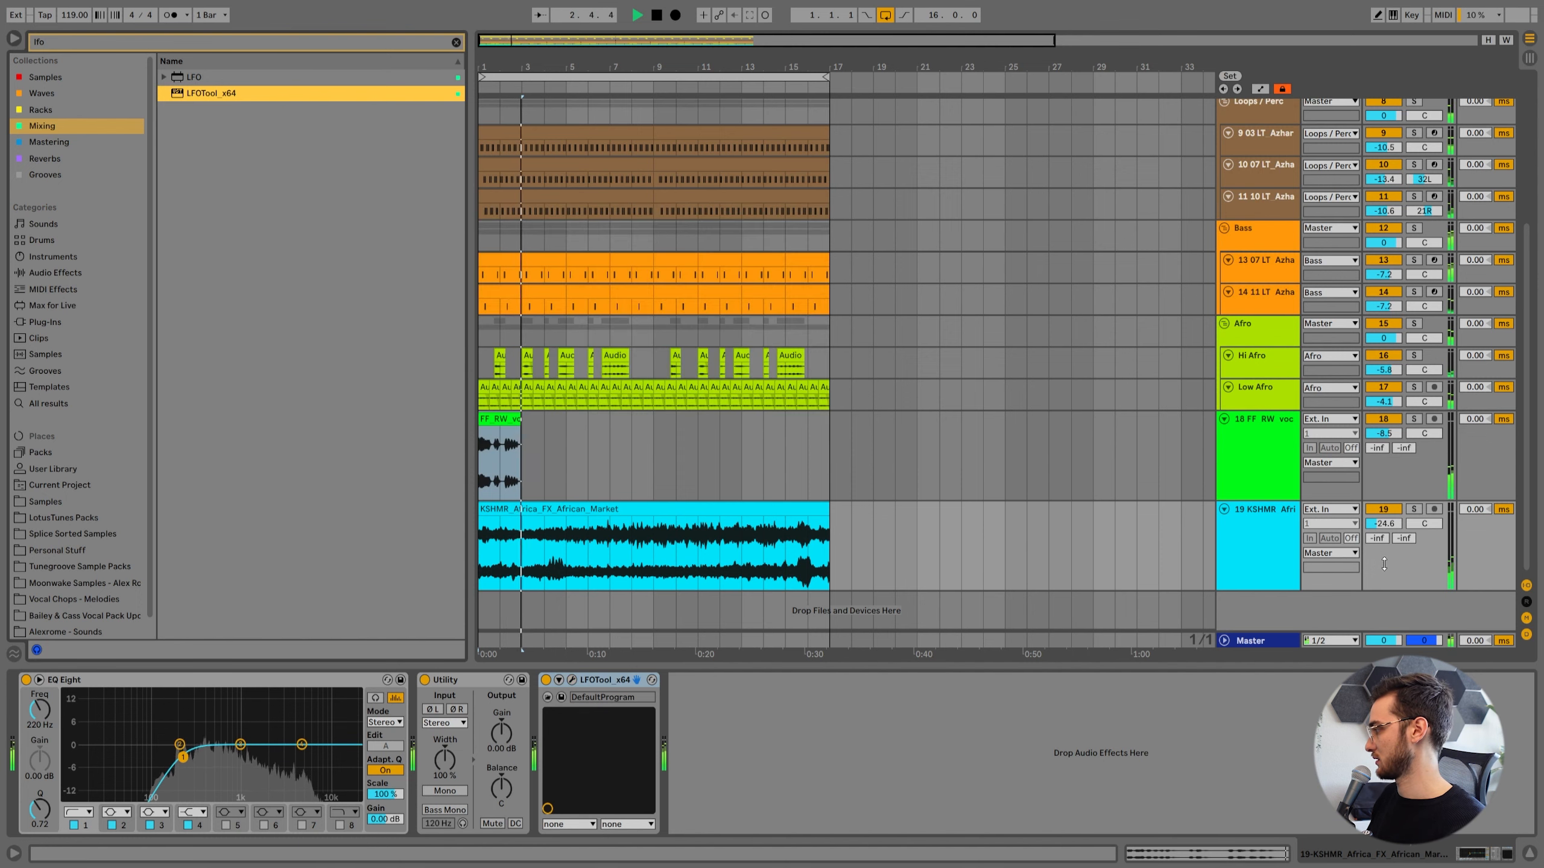
Fit all tracks to the arrangement height with the insert marker at bar 5 on the vocal track.
click(610, 477)
scroll(594, 464, up, 2)
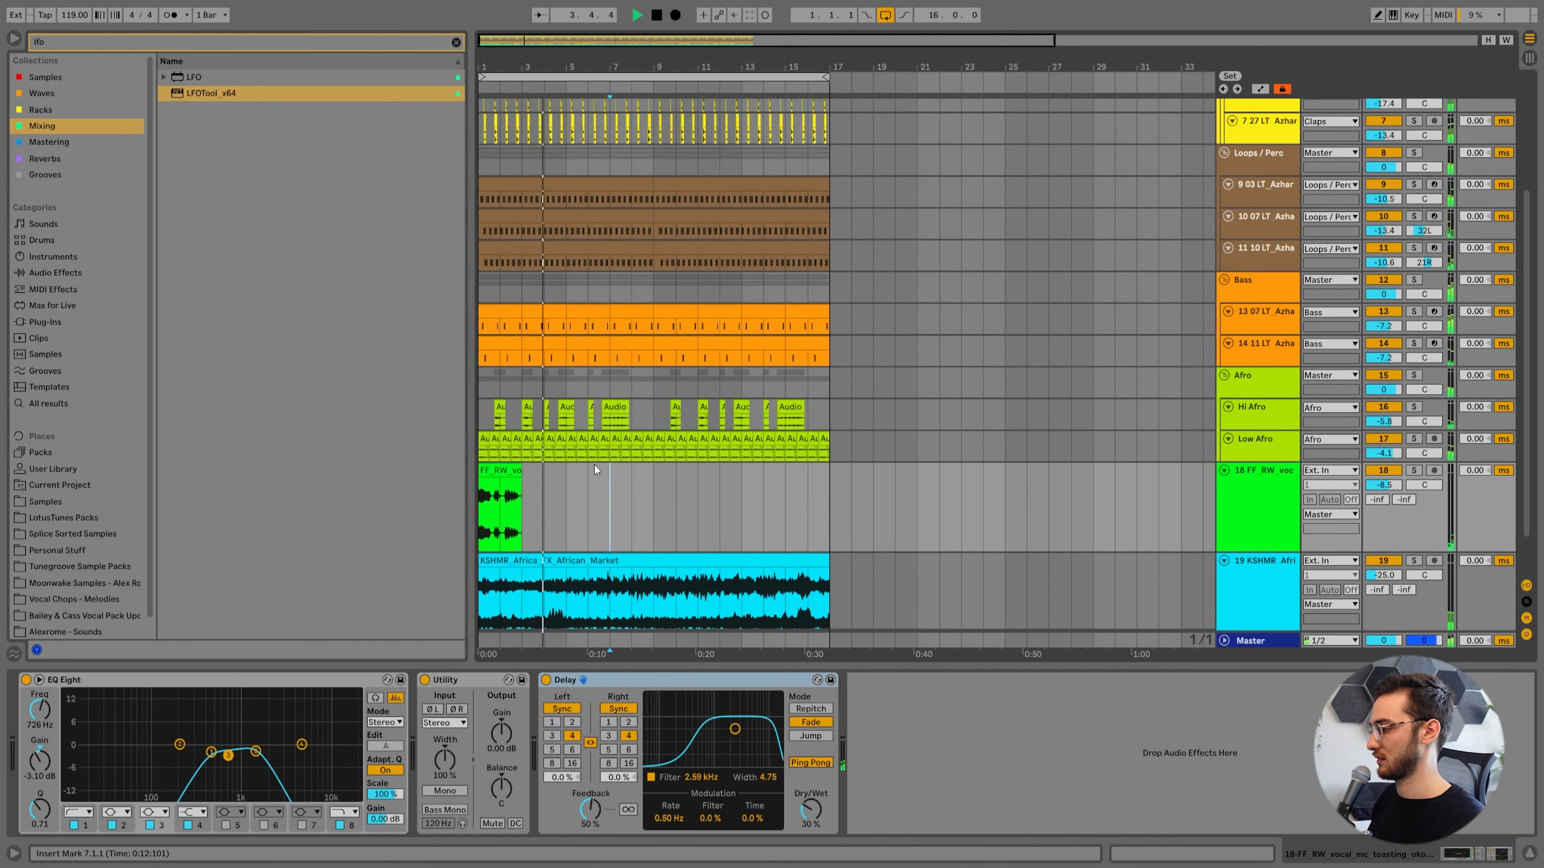
click(574, 502)
key(h)
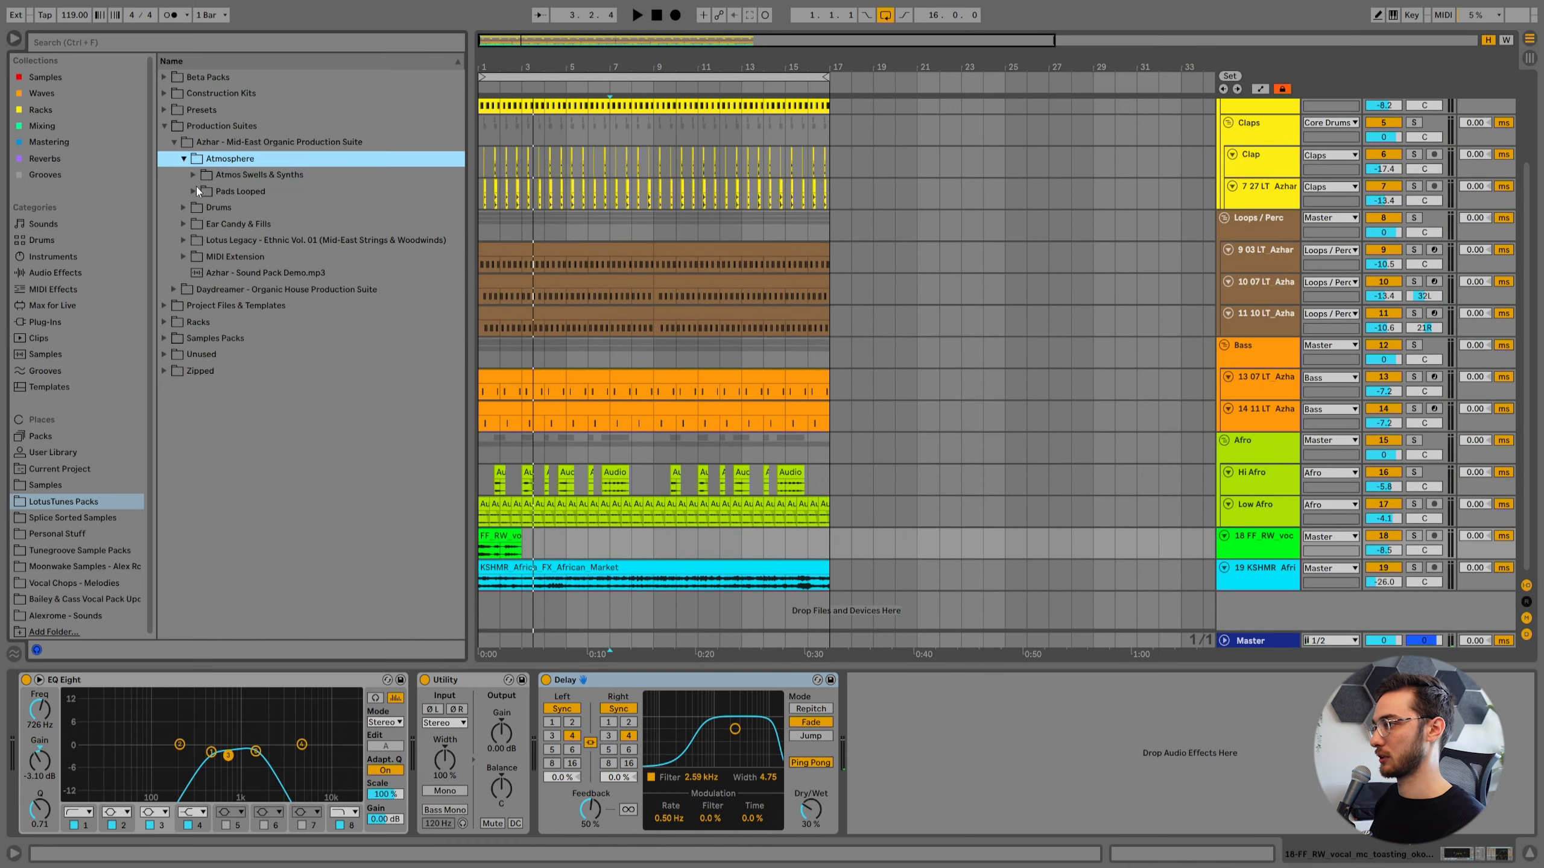
Audition the Azhar Pads Looped samples and pick the 17 LT_Azhar_Pads Nomad's Journey 1 pad in B minor.
click(195, 190)
click(329, 258)
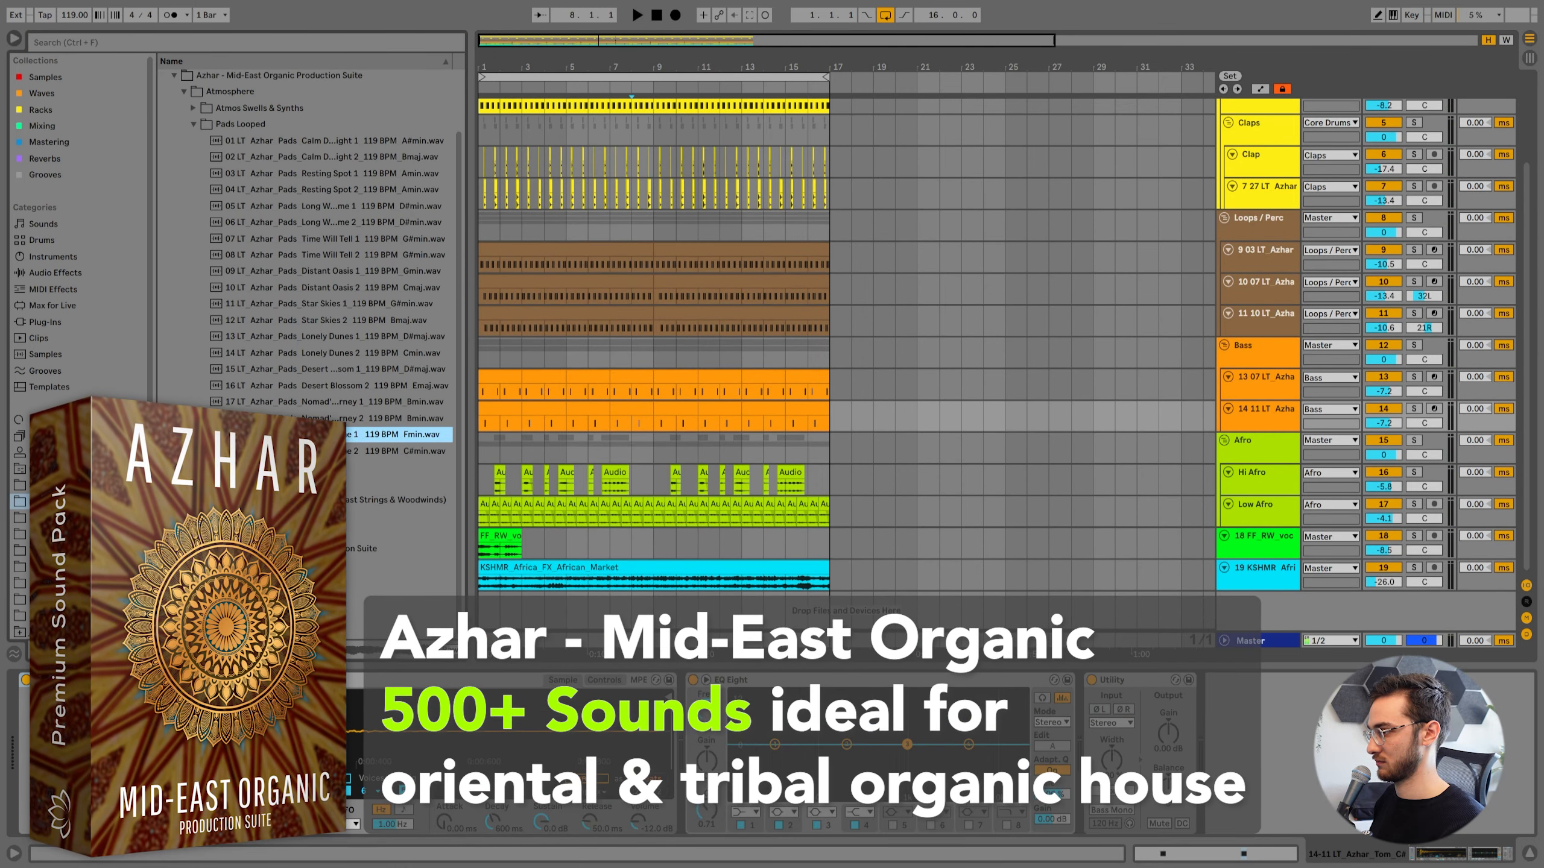
key(Down)
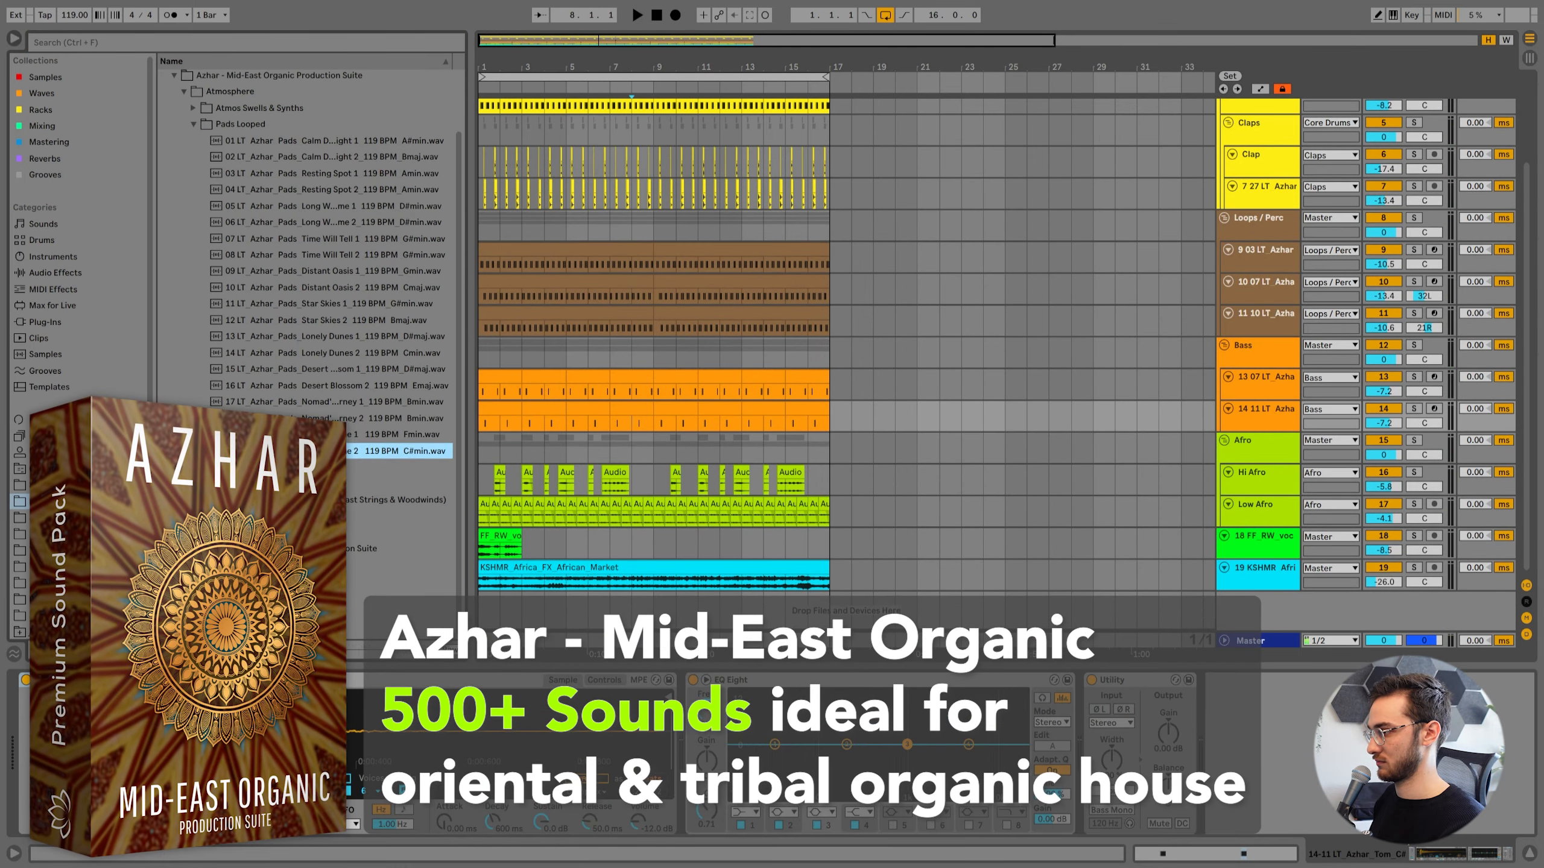
click(333, 406)
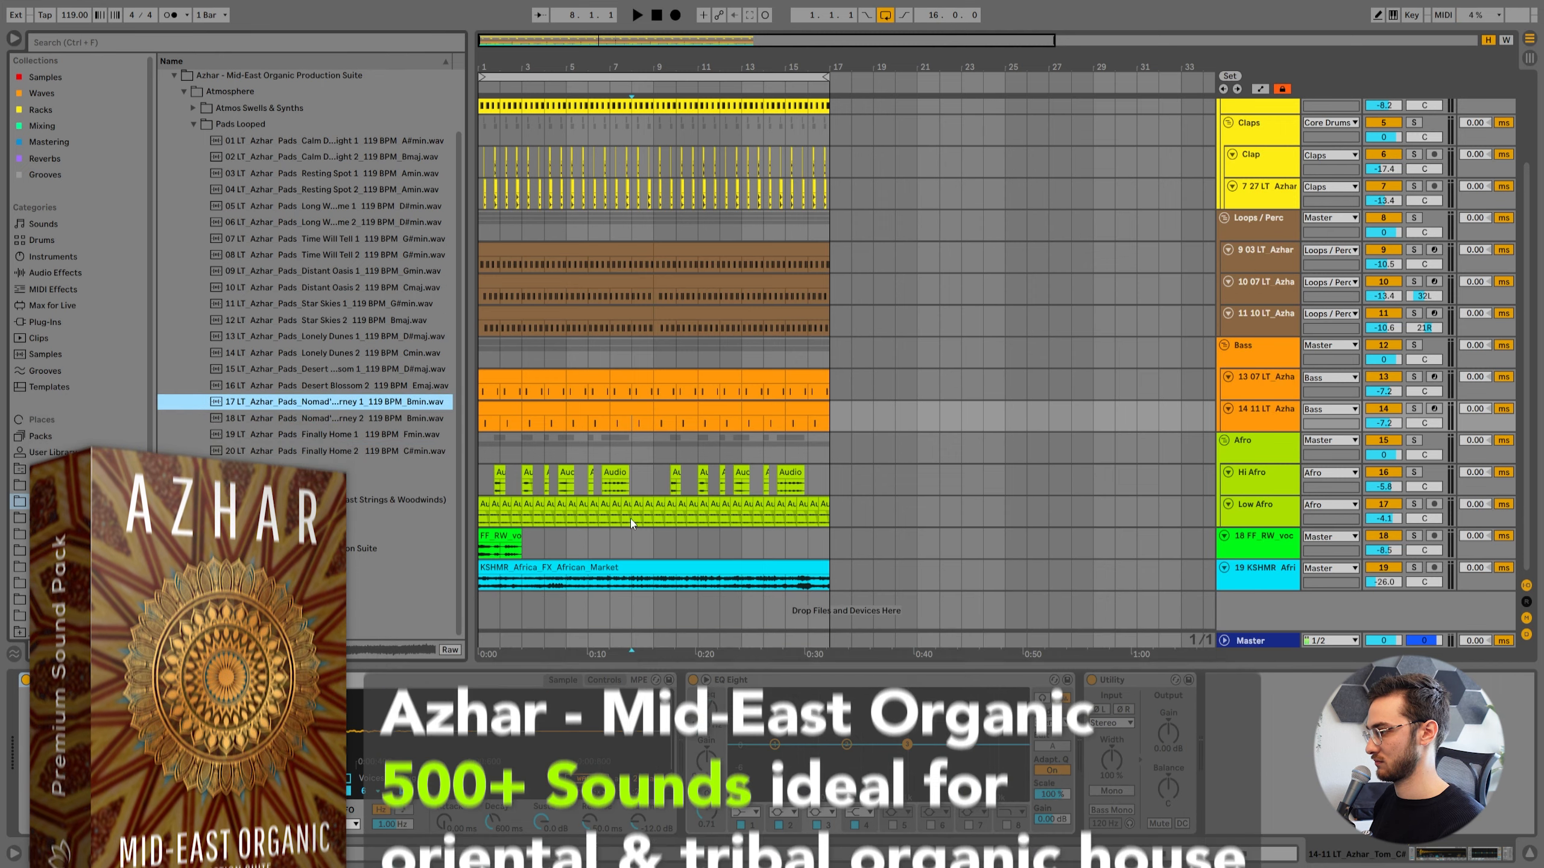
Place the Nomad's Journey 1 pad at bar 1 on a new audio track and lower its volume during playback.
key(ctrl+t)
drag(404, 403, 496, 548)
key(space)
mouse_move(1383, 562)
mouse_down()
mouse_move(1383, 599)
mouse_move(1384, 575)
mouse_up()
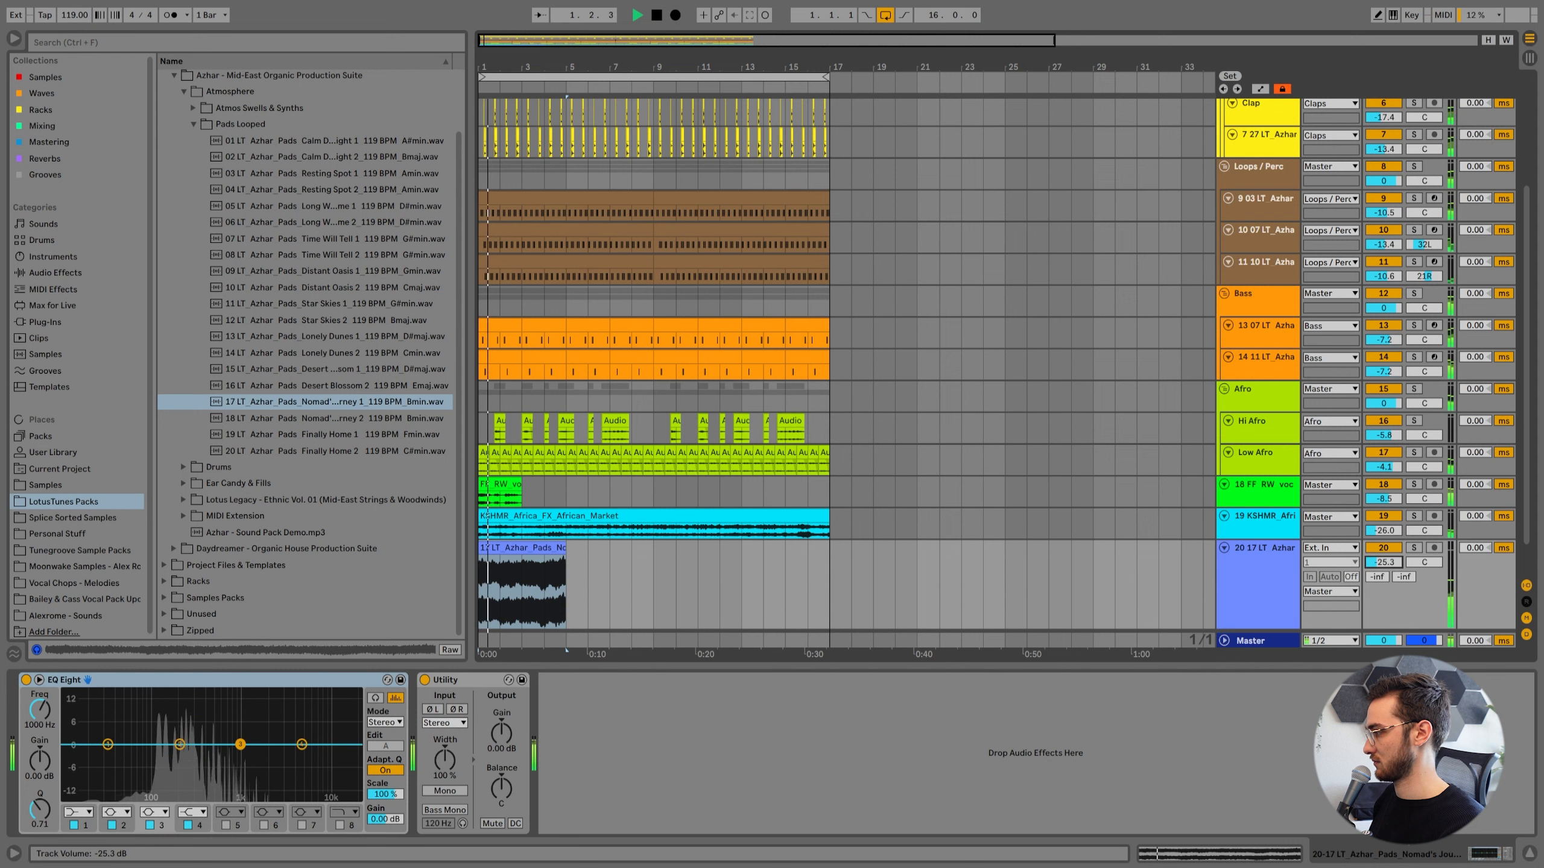
Duplicate the four-bar pad clip three times to fill the loop up to bar 17.
click(527, 566)
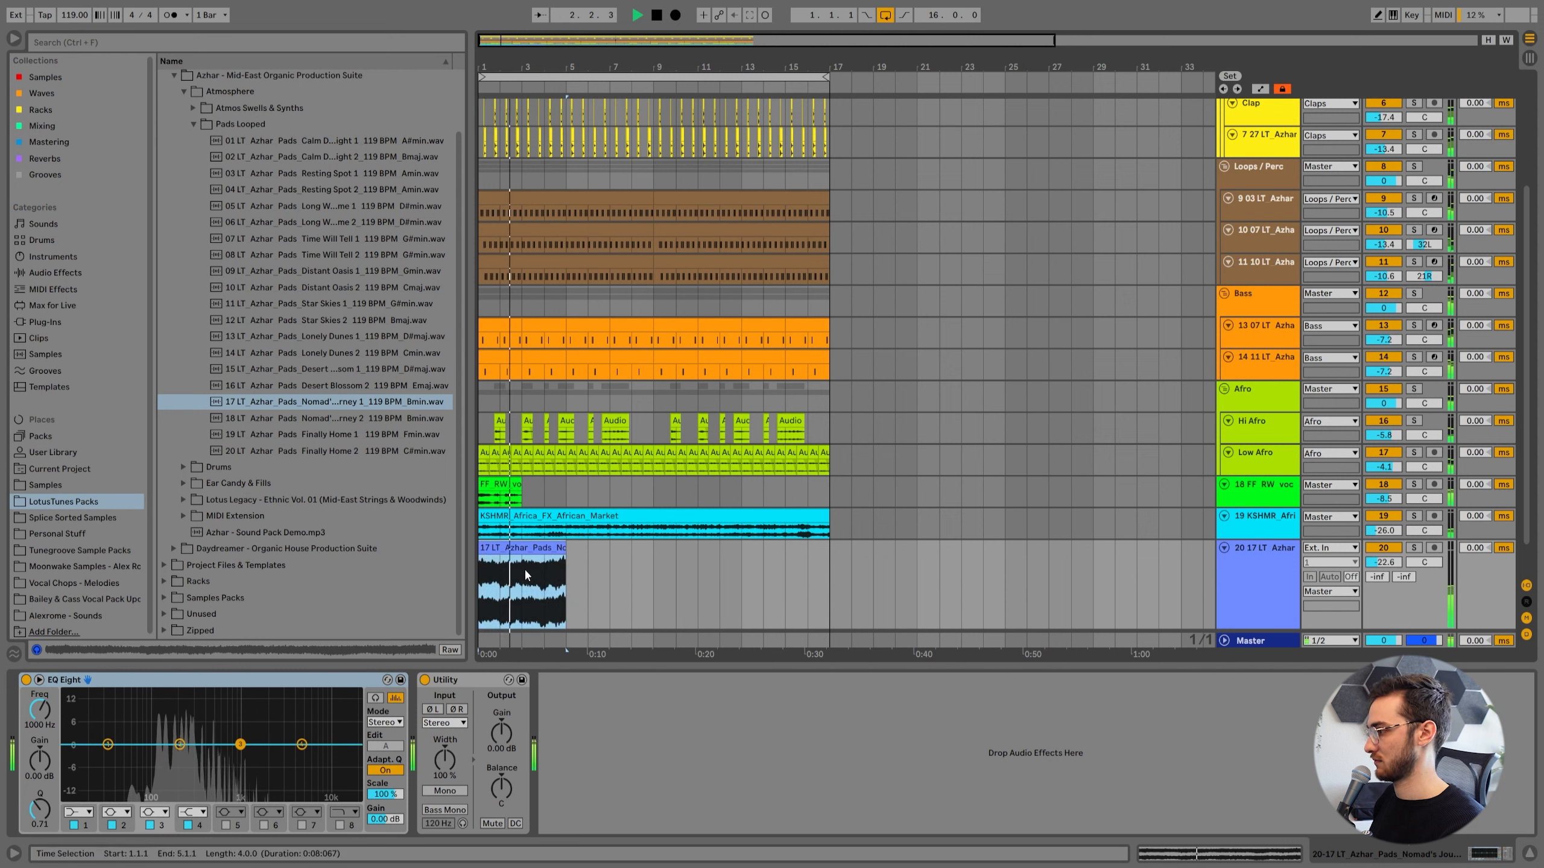
key(ctrl+d)
key(ctrl+d)
key(ctrl+d)
Set the pad track's volume to -25.5 dB and dip its EQ Eight by 5.08 dB at 186 Hz.
drag(1383, 563, 1383, 577)
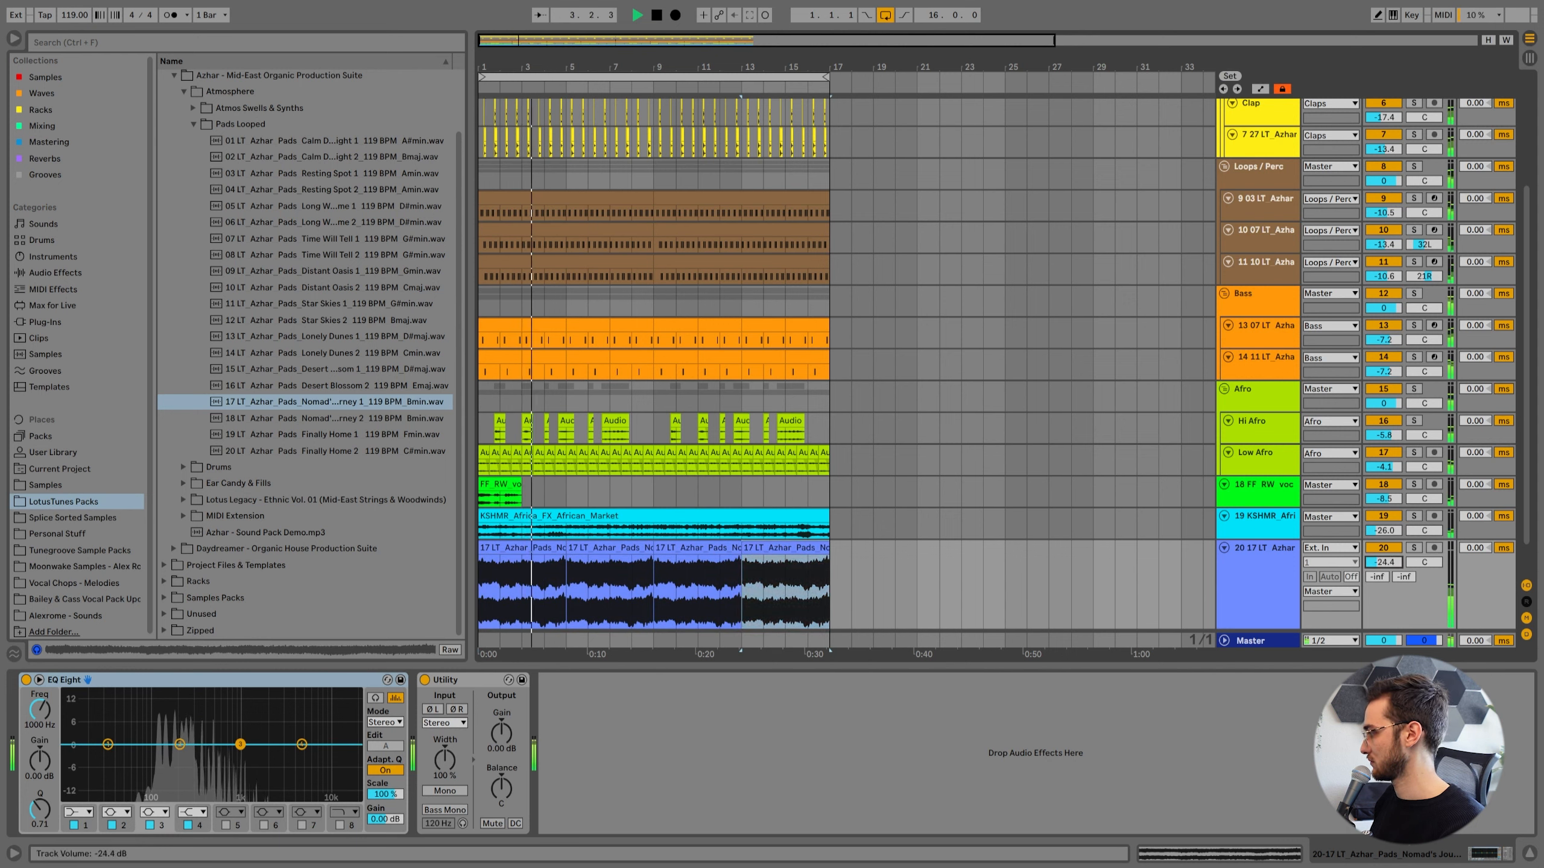
drag(179, 744, 176, 762)
scroll(608, 583, down, 2)
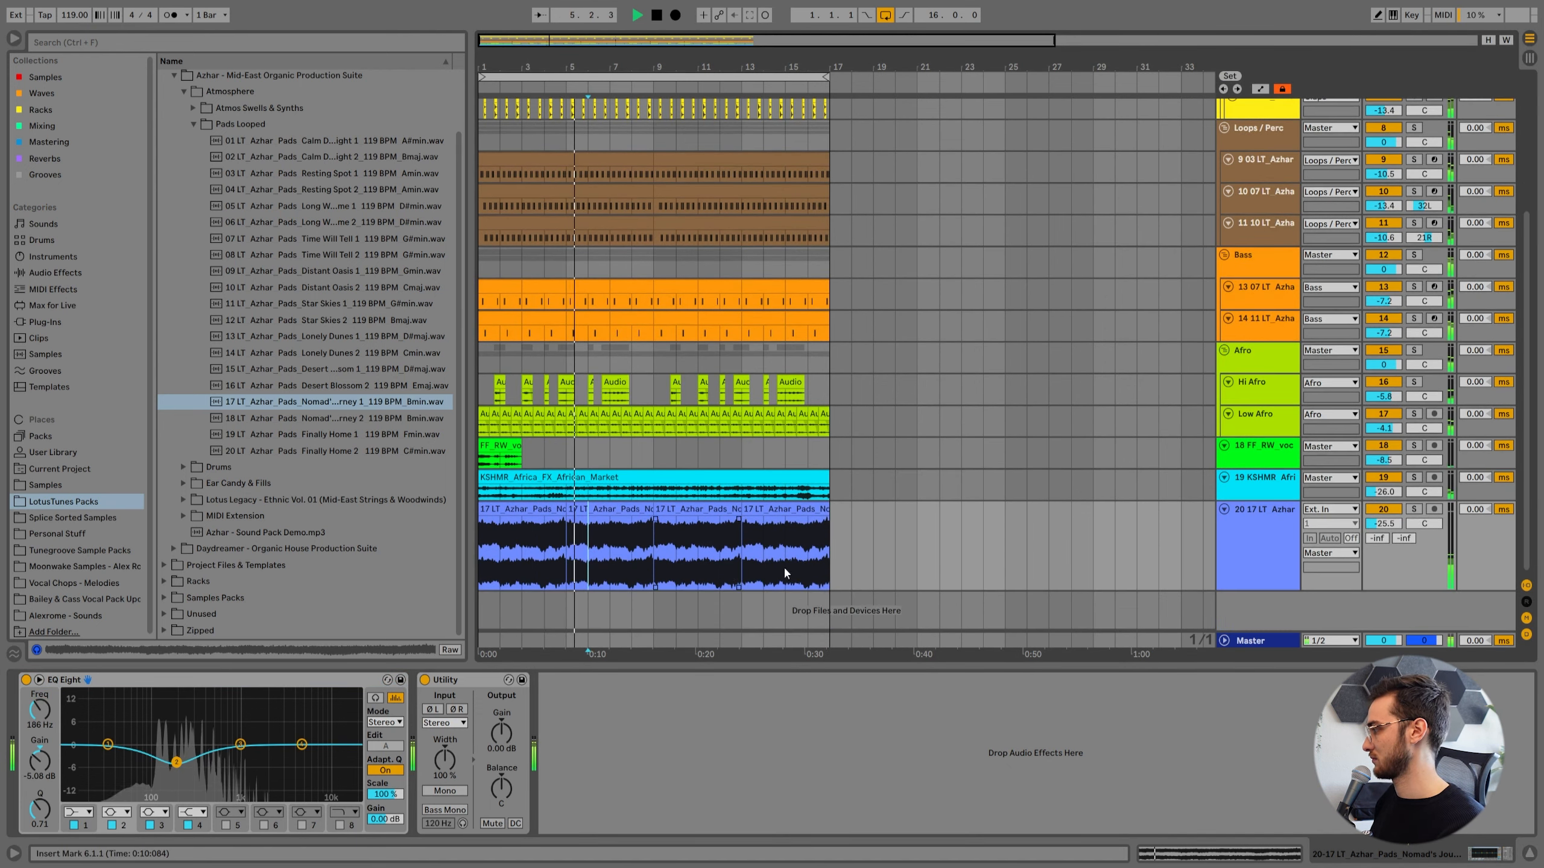
Copy LFOTool from the African market track to the end of the pad track's device chain.
click(676, 490)
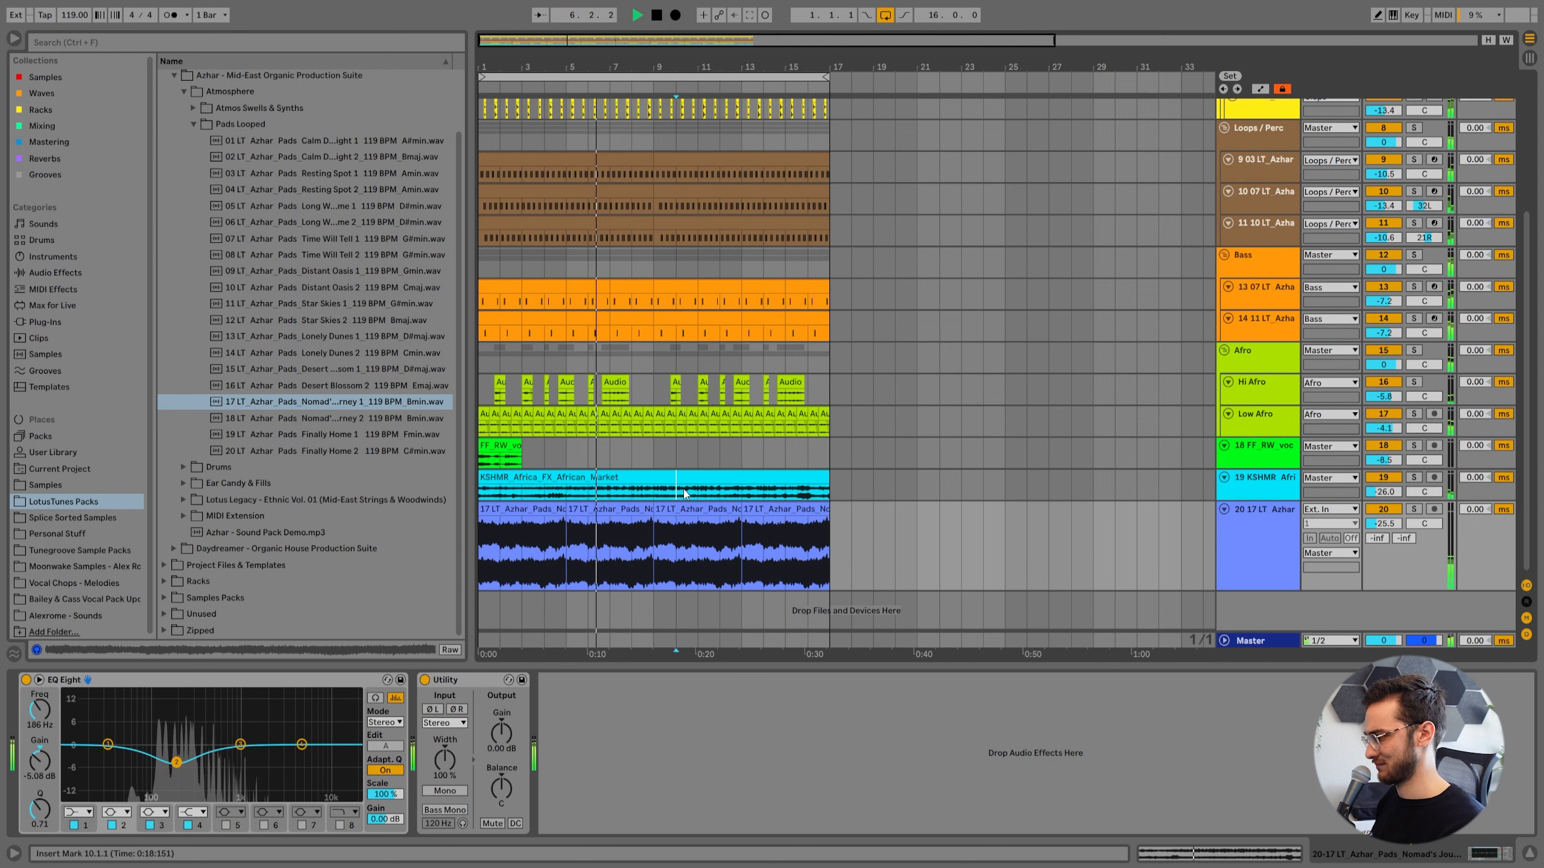
click(594, 676)
click(671, 539)
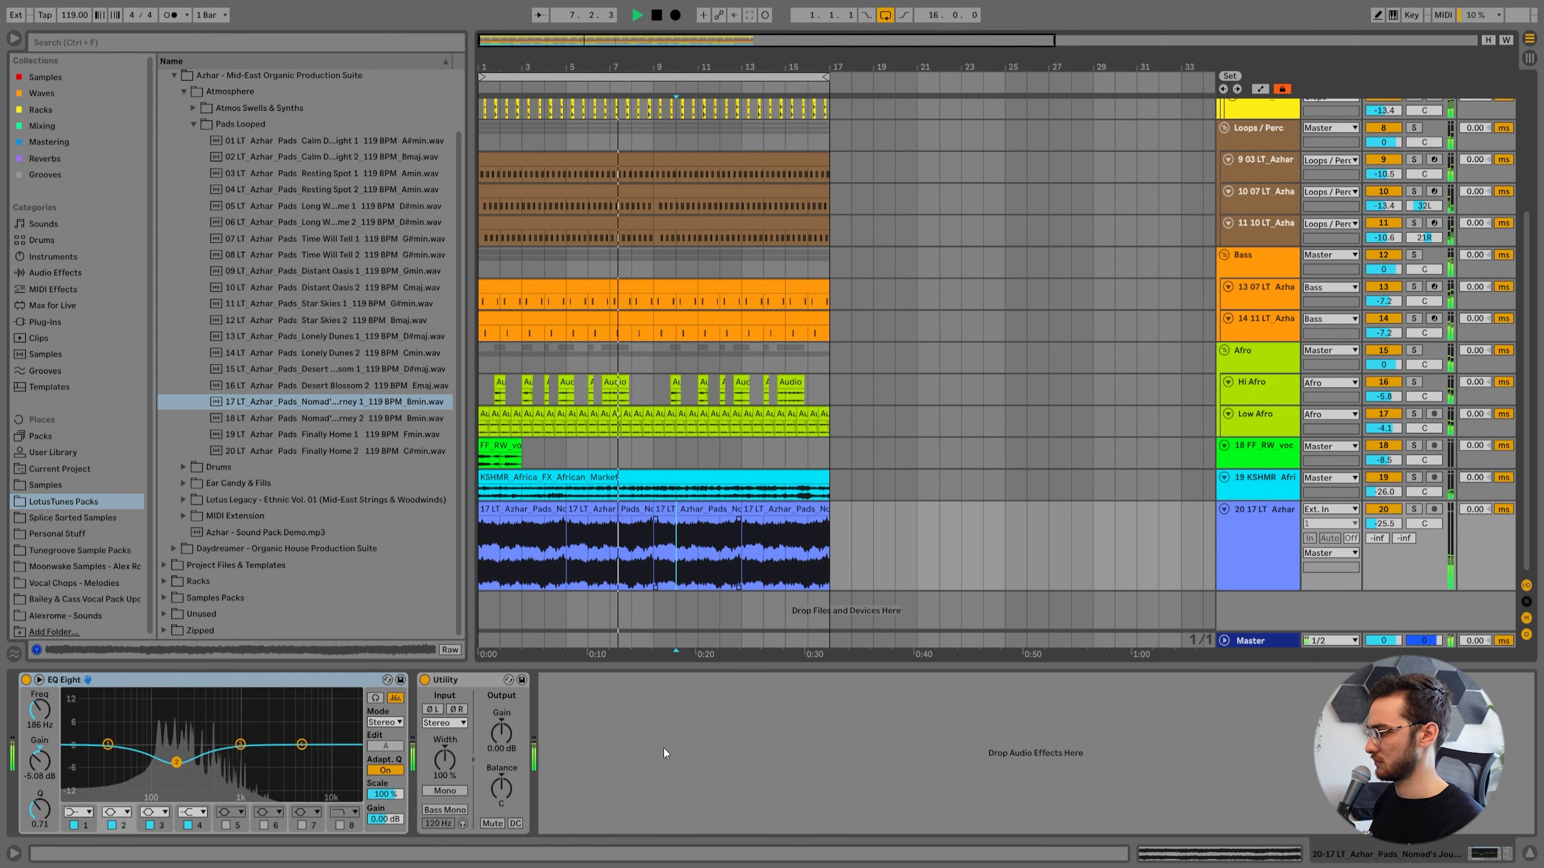
click(665, 756)
key(ctrl+v)
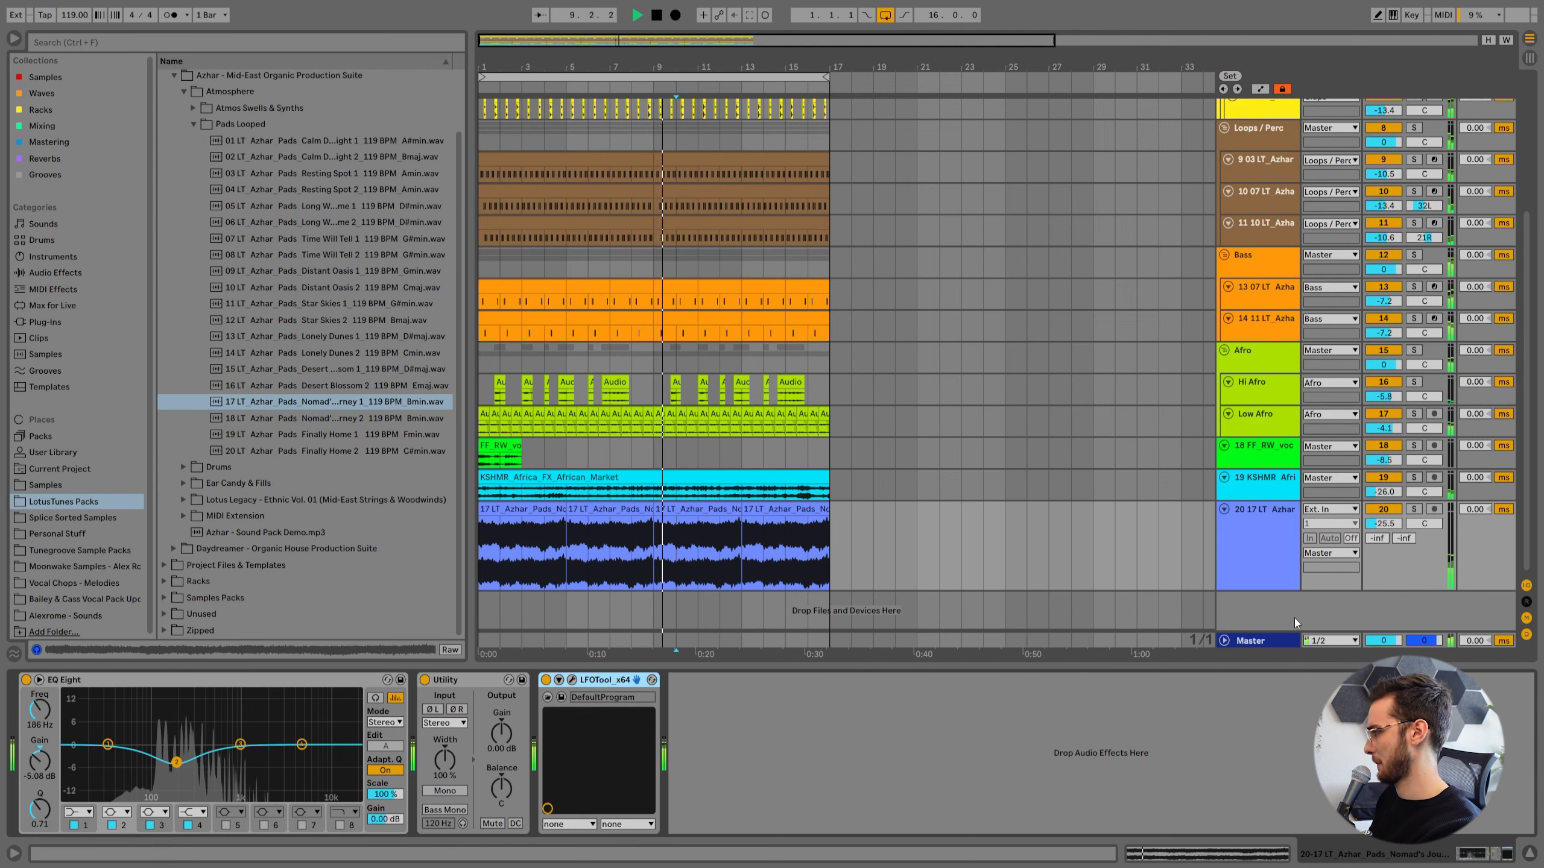
Insert a new MIDI track directly below the 27 LT Azhar Clap track in the Claps group.
scroll(938, 549, up, 6)
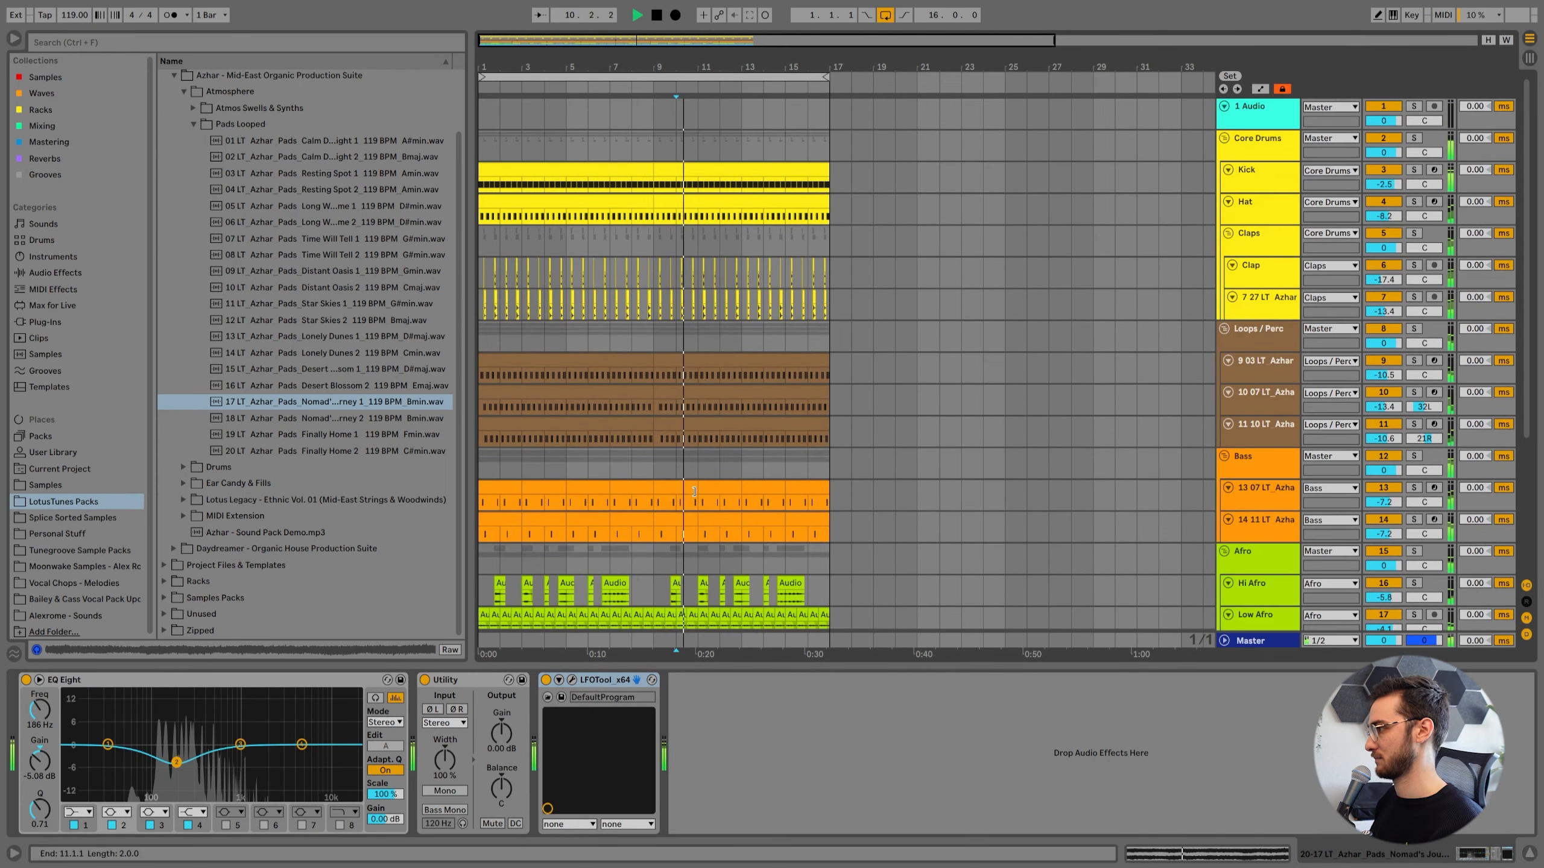
click(1279, 306)
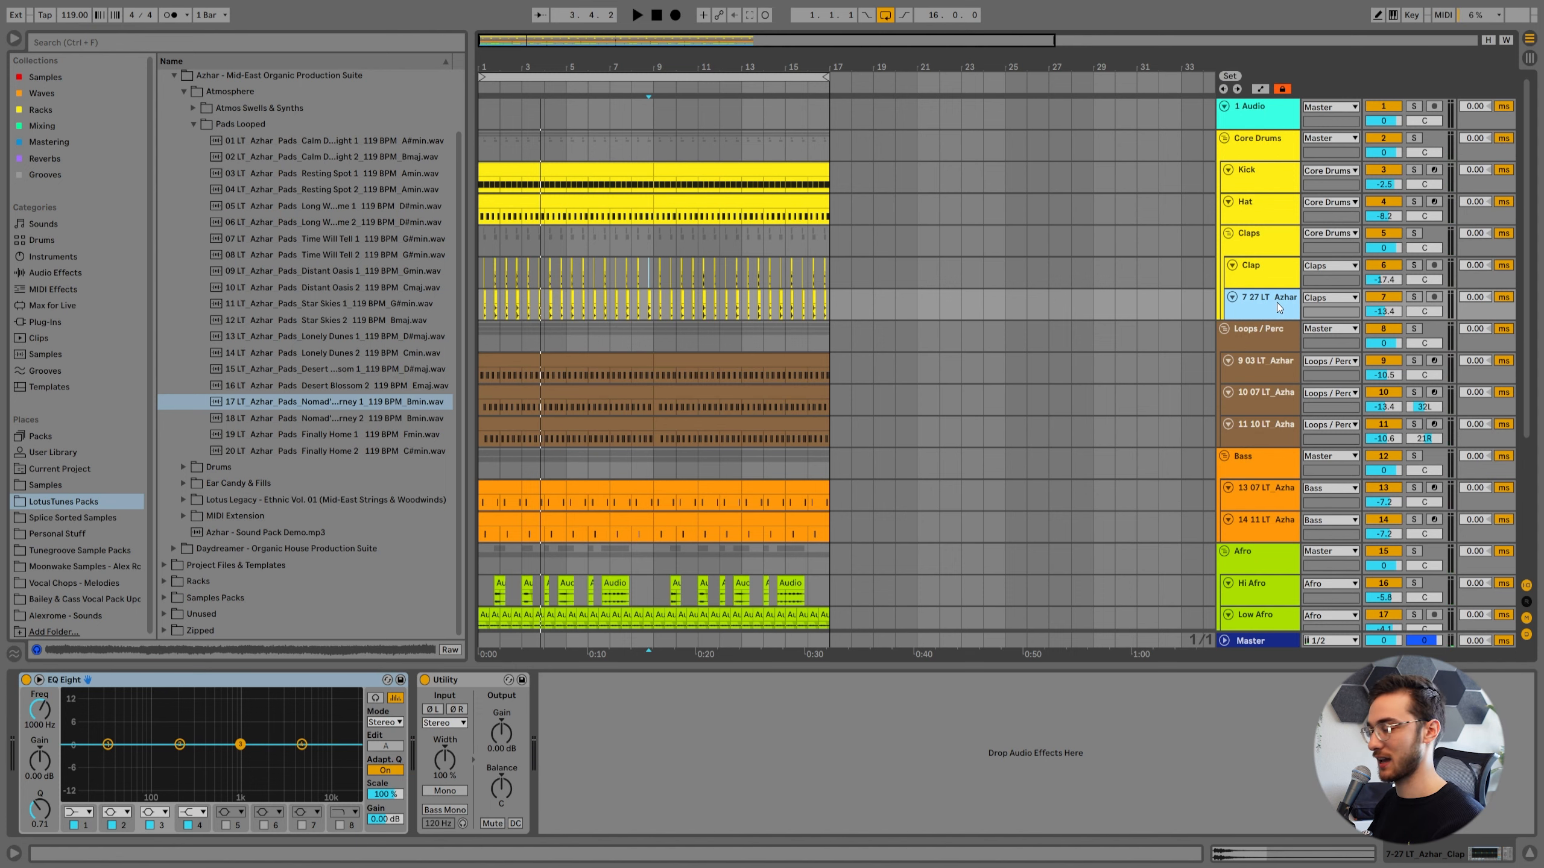
drag(669, 66, 669, 85)
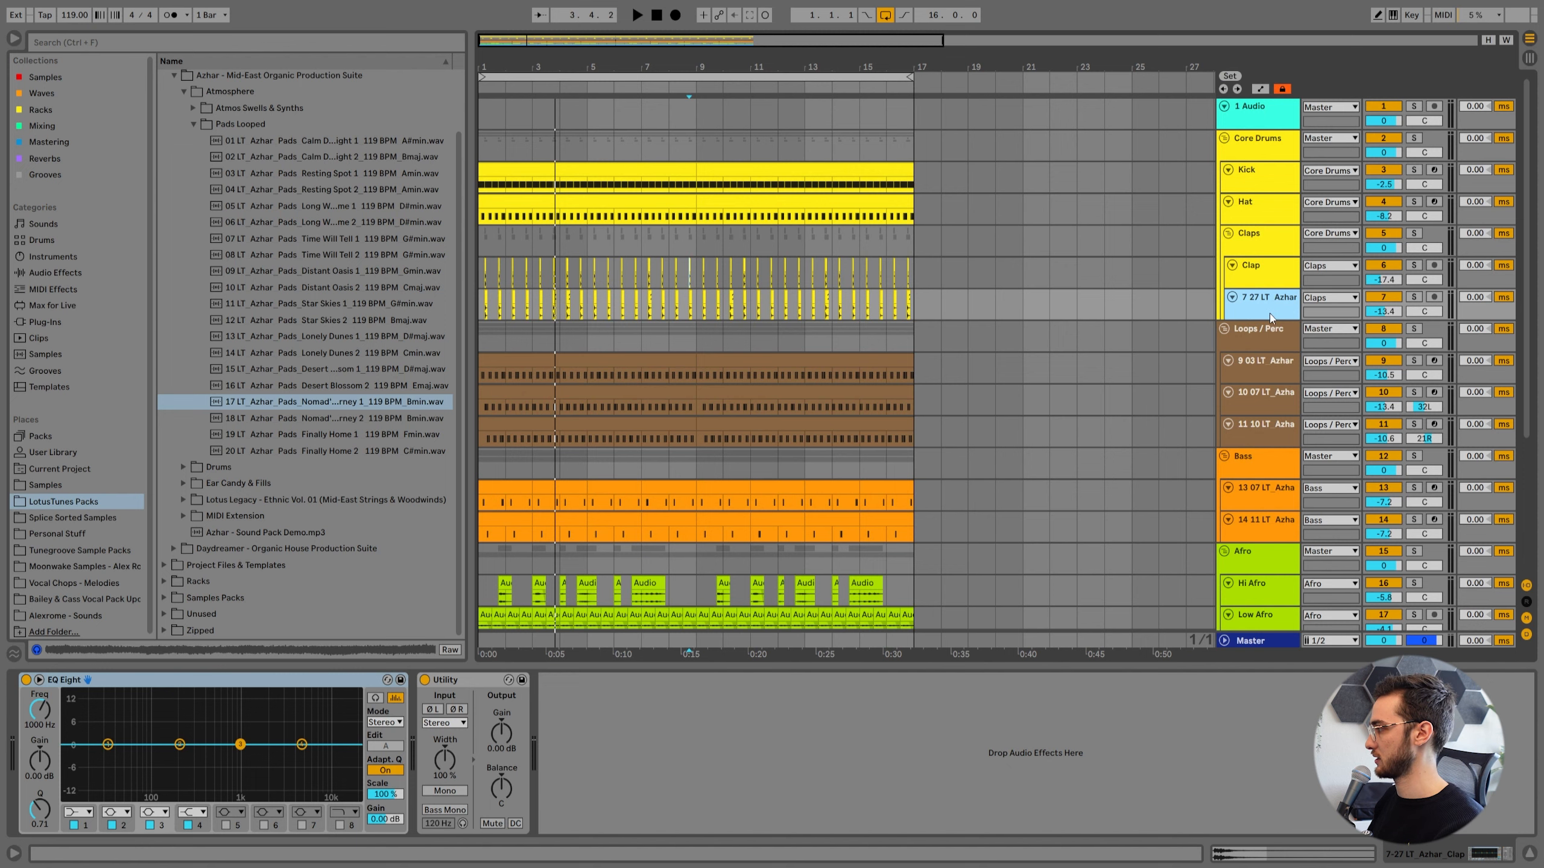
key(ctrl+shift+t)
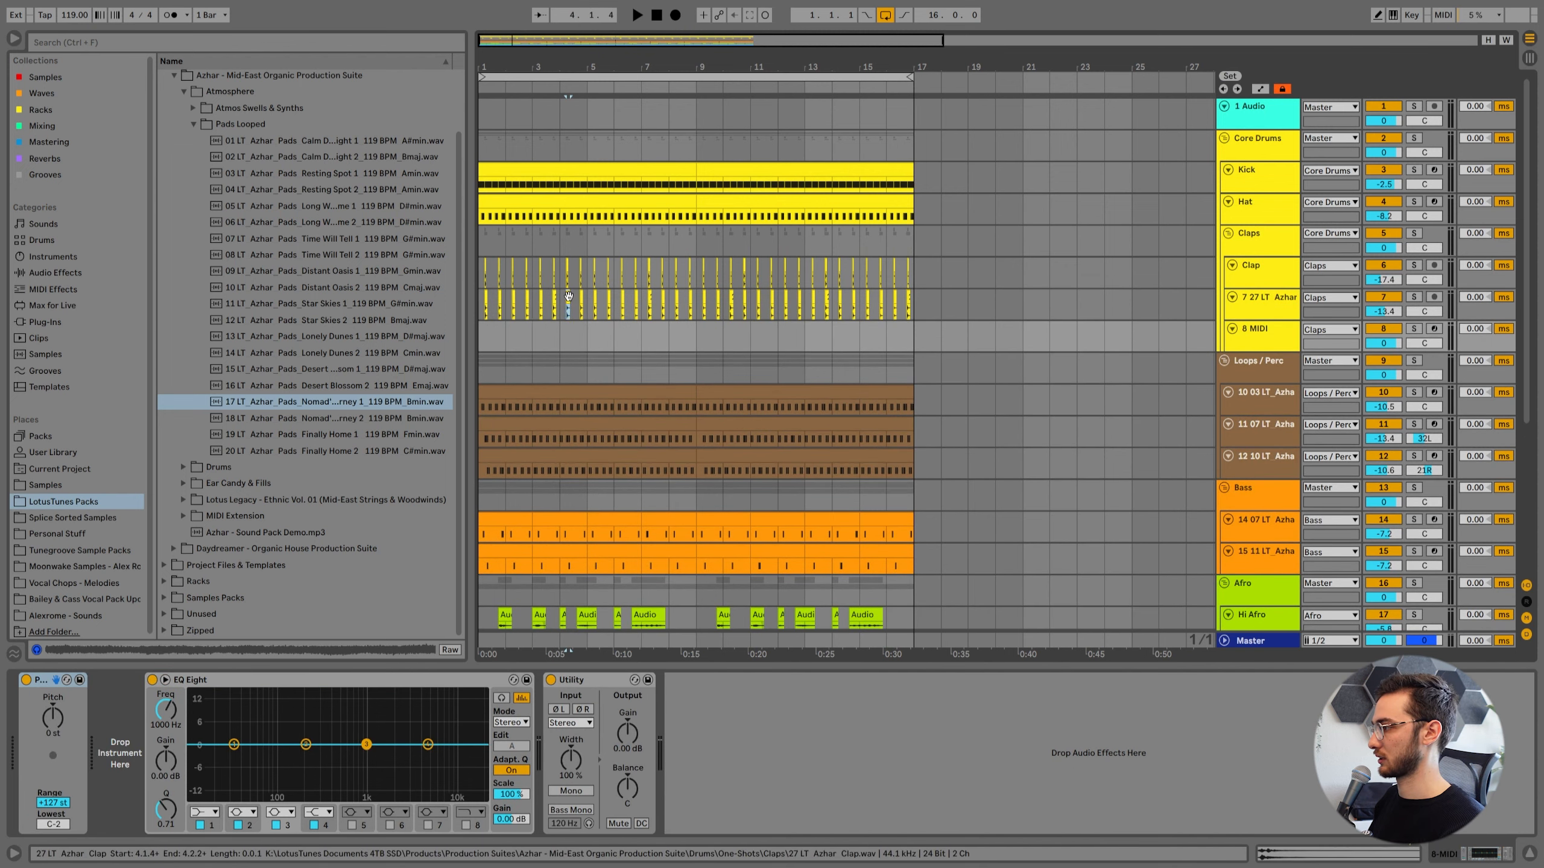
Locate the 27 LT Azhar Clap sample in the browser and load it as an instrument on the new MIDI track.
right_click(569, 300)
click(625, 340)
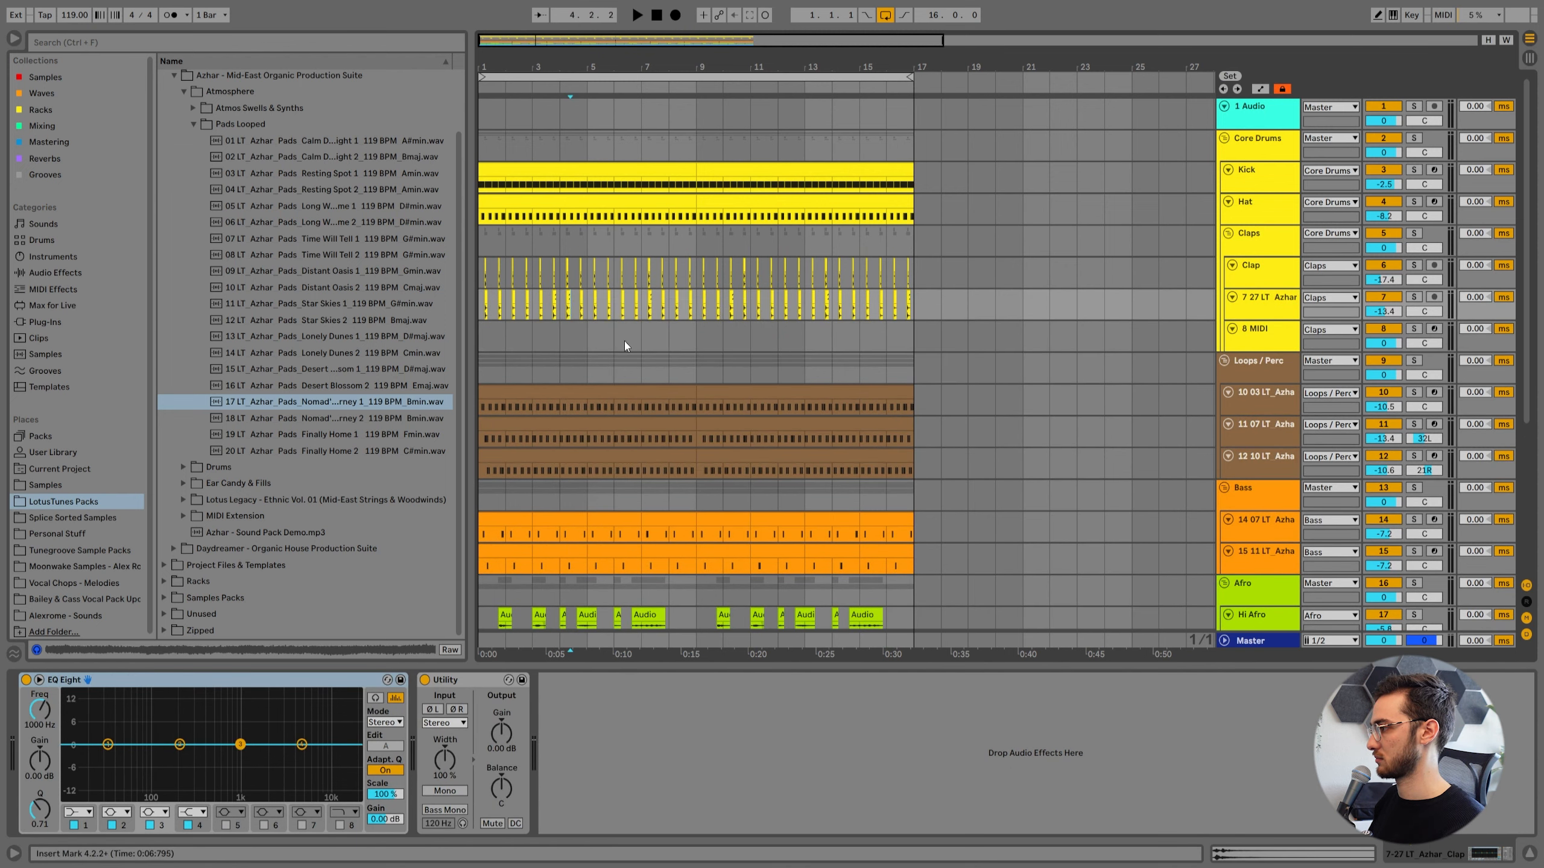
click(1245, 330)
drag(279, 510, 125, 765)
Create an empty one-bar MIDI clip at bar 1 on the new clap track and open its notes.
drag(490, 67, 489, 182)
drag(592, 342, 457, 342)
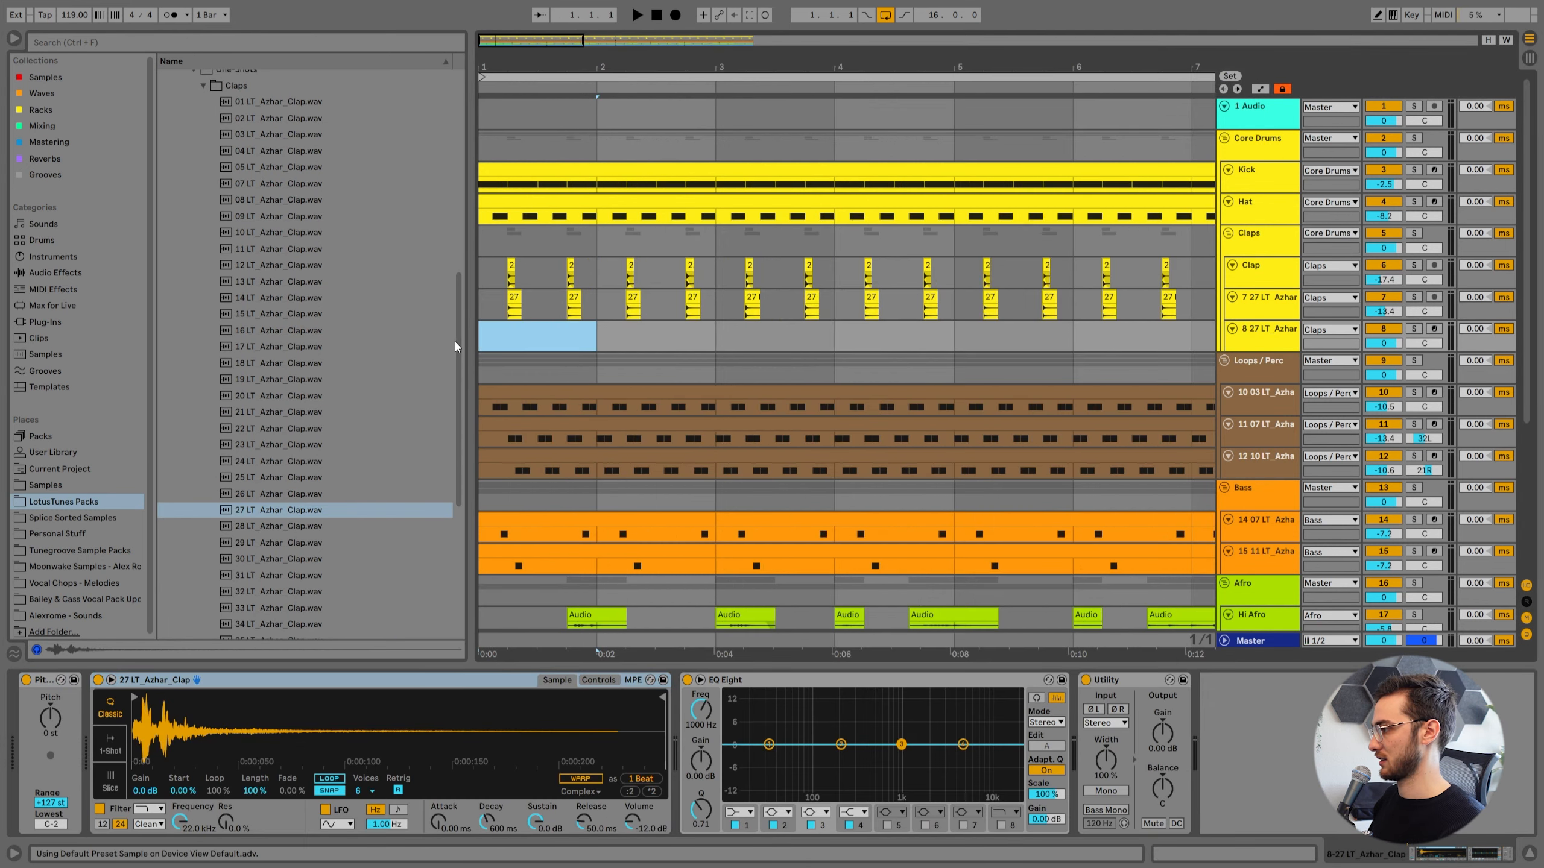
key(ctrl+shift+m)
click(397, 373)
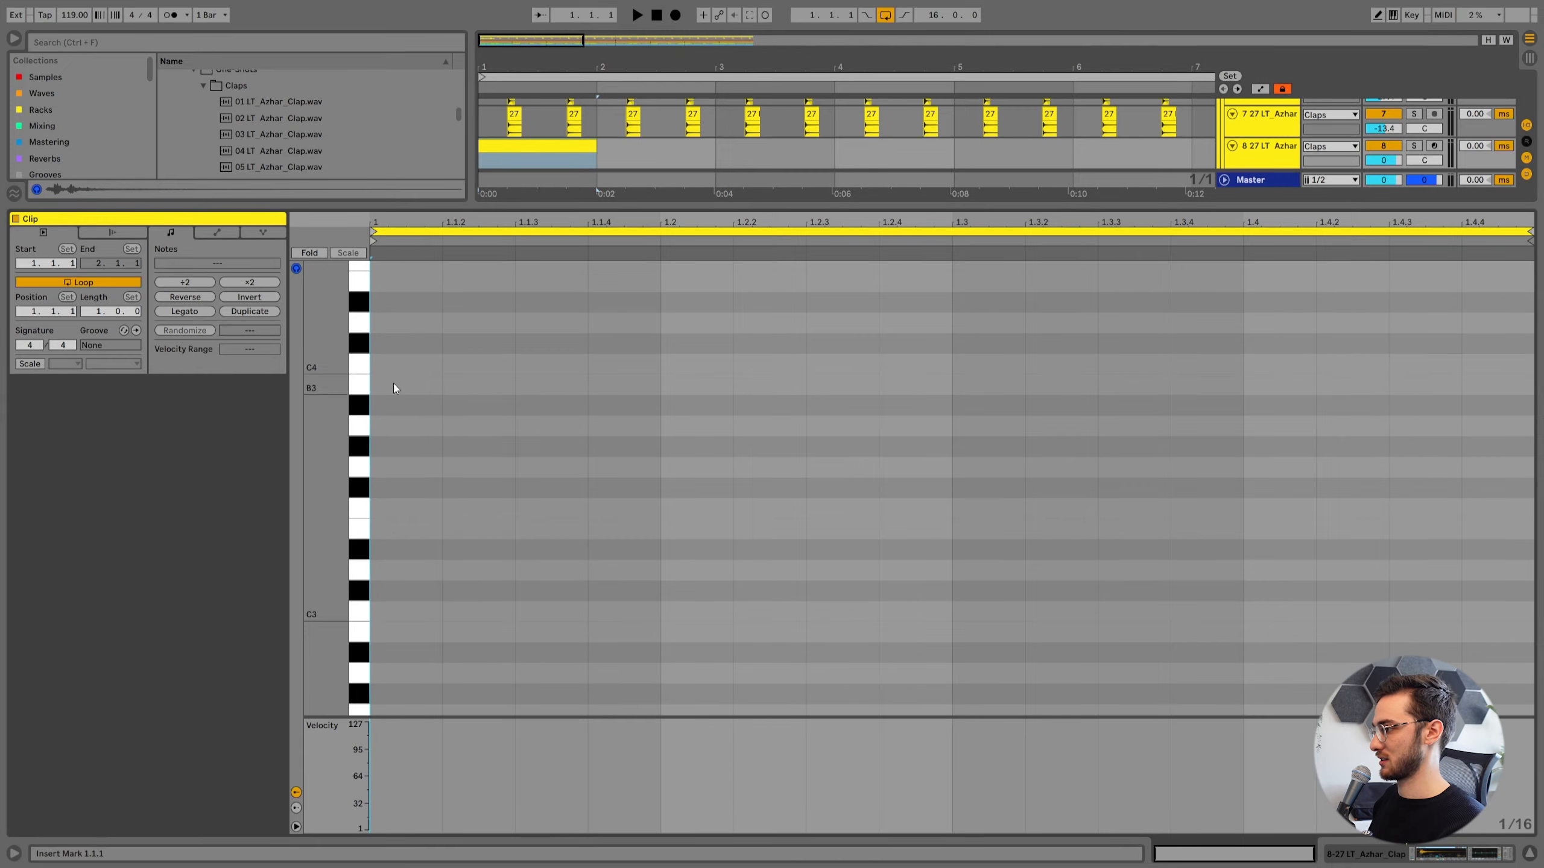
Set the new clap track's volume to -5.3 dB and add two sixteenth C3 notes to its MIDI clip.
scroll(451, 506, up, 2)
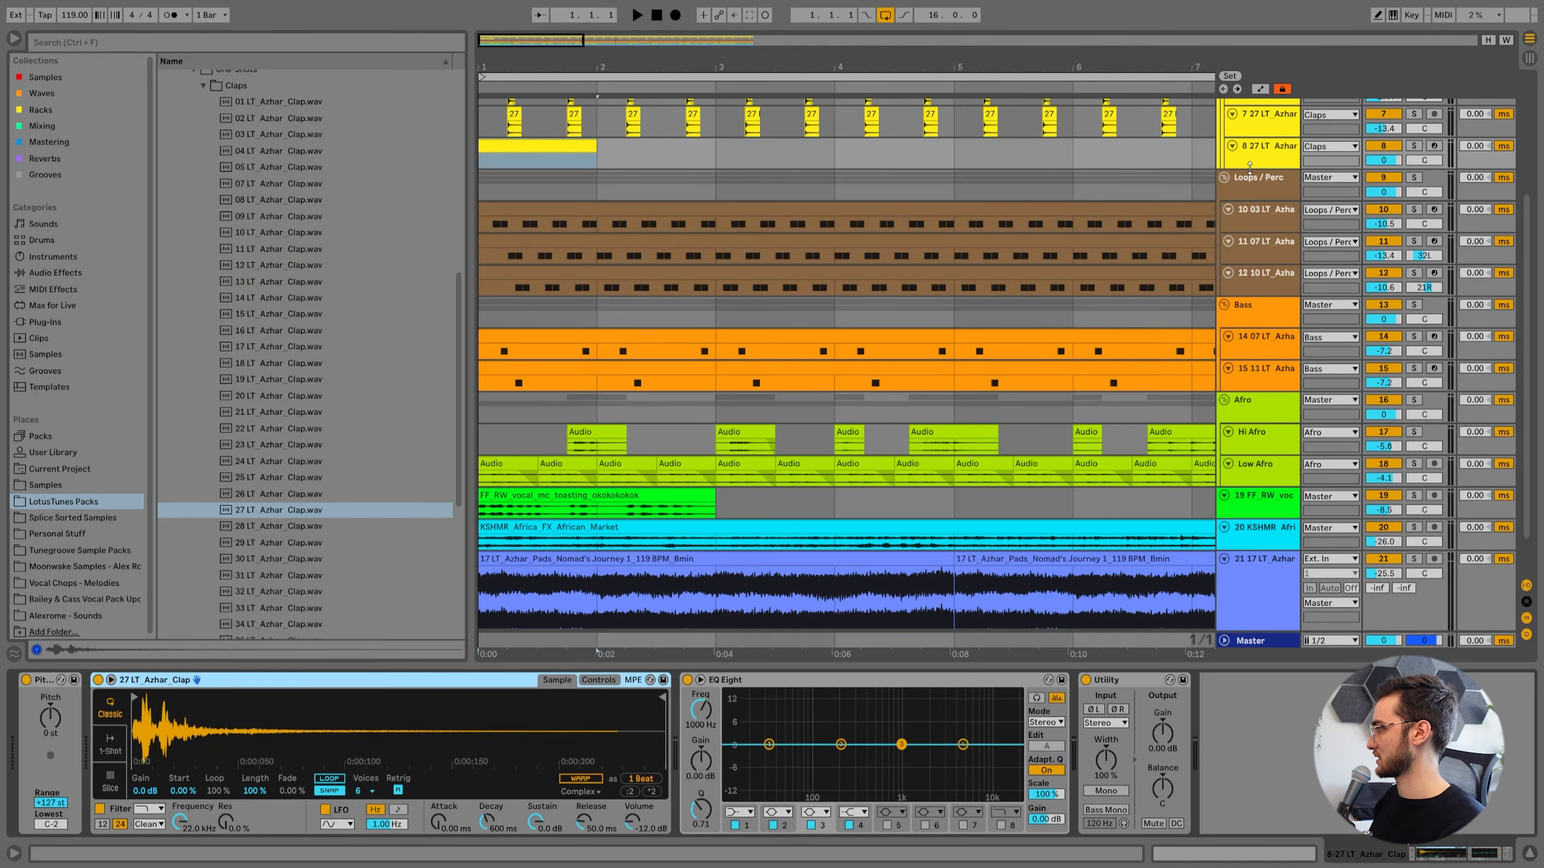
scroll(1397, 216, up, 3)
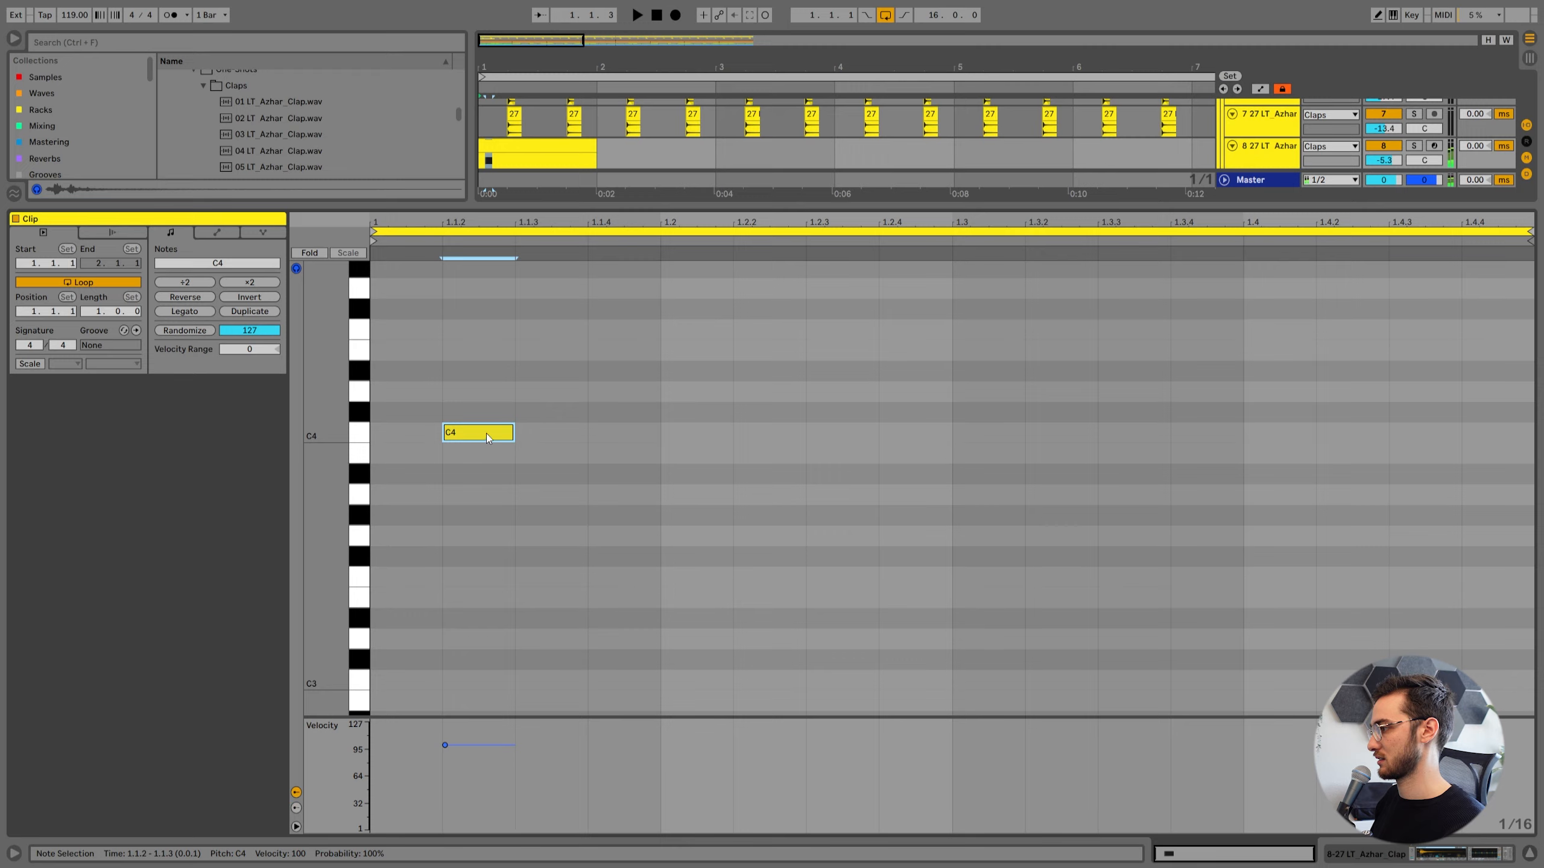
drag(487, 433, 576, 432)
key(shift+Down)
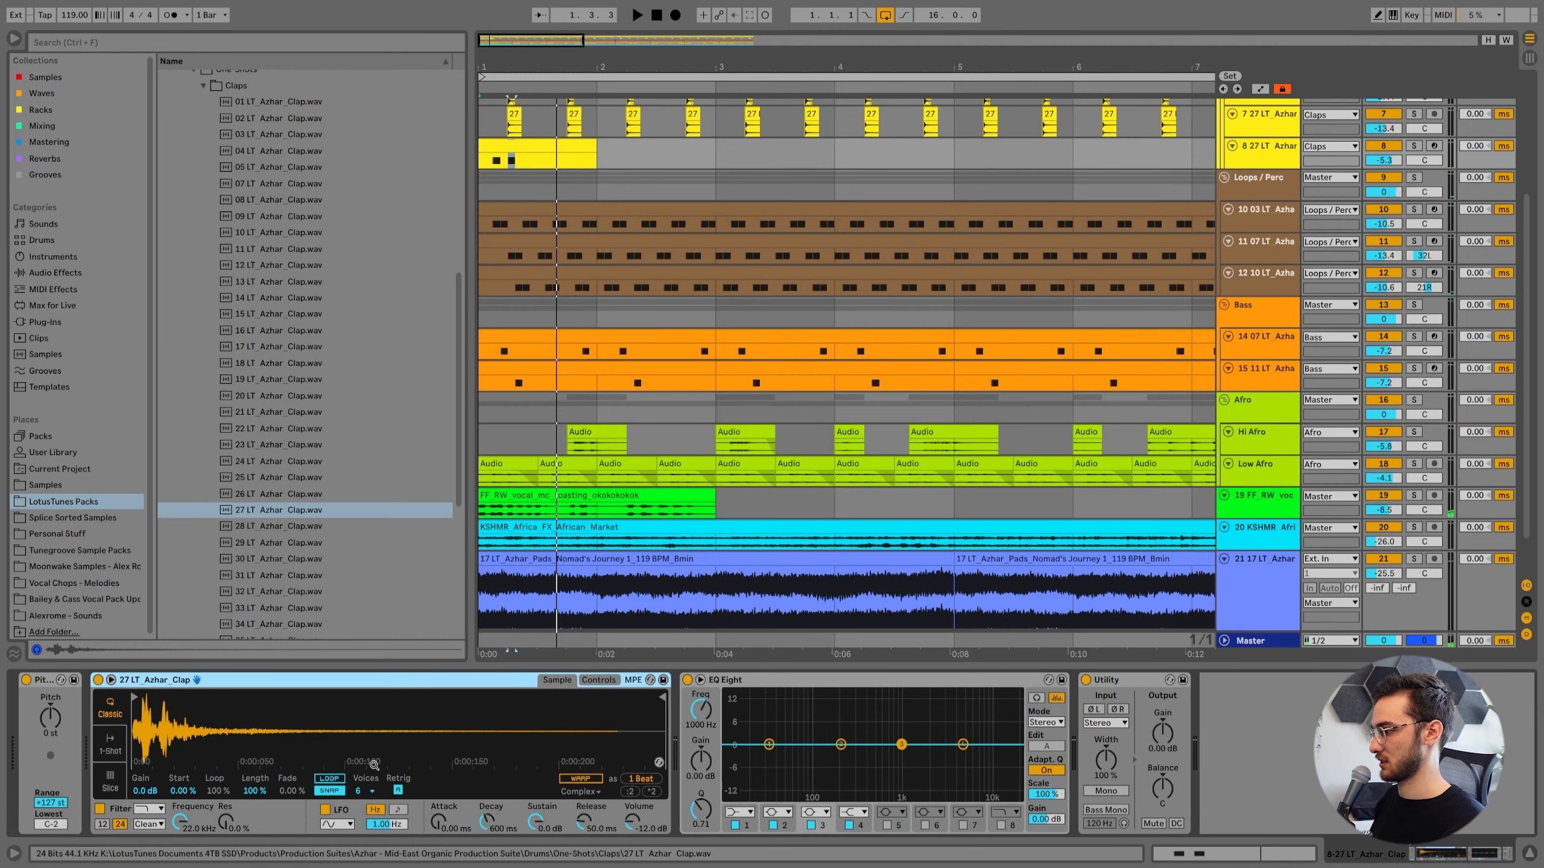
Swap the instrument's sample for 36 LT Azhar Clap and shorten it with a 267 ms decay and -21 dB sustain.
key(Down)
key(Down)
key(Down)
key(Down)
key(Down)
key(Down)
key(Down)
key(Down)
key(Down)
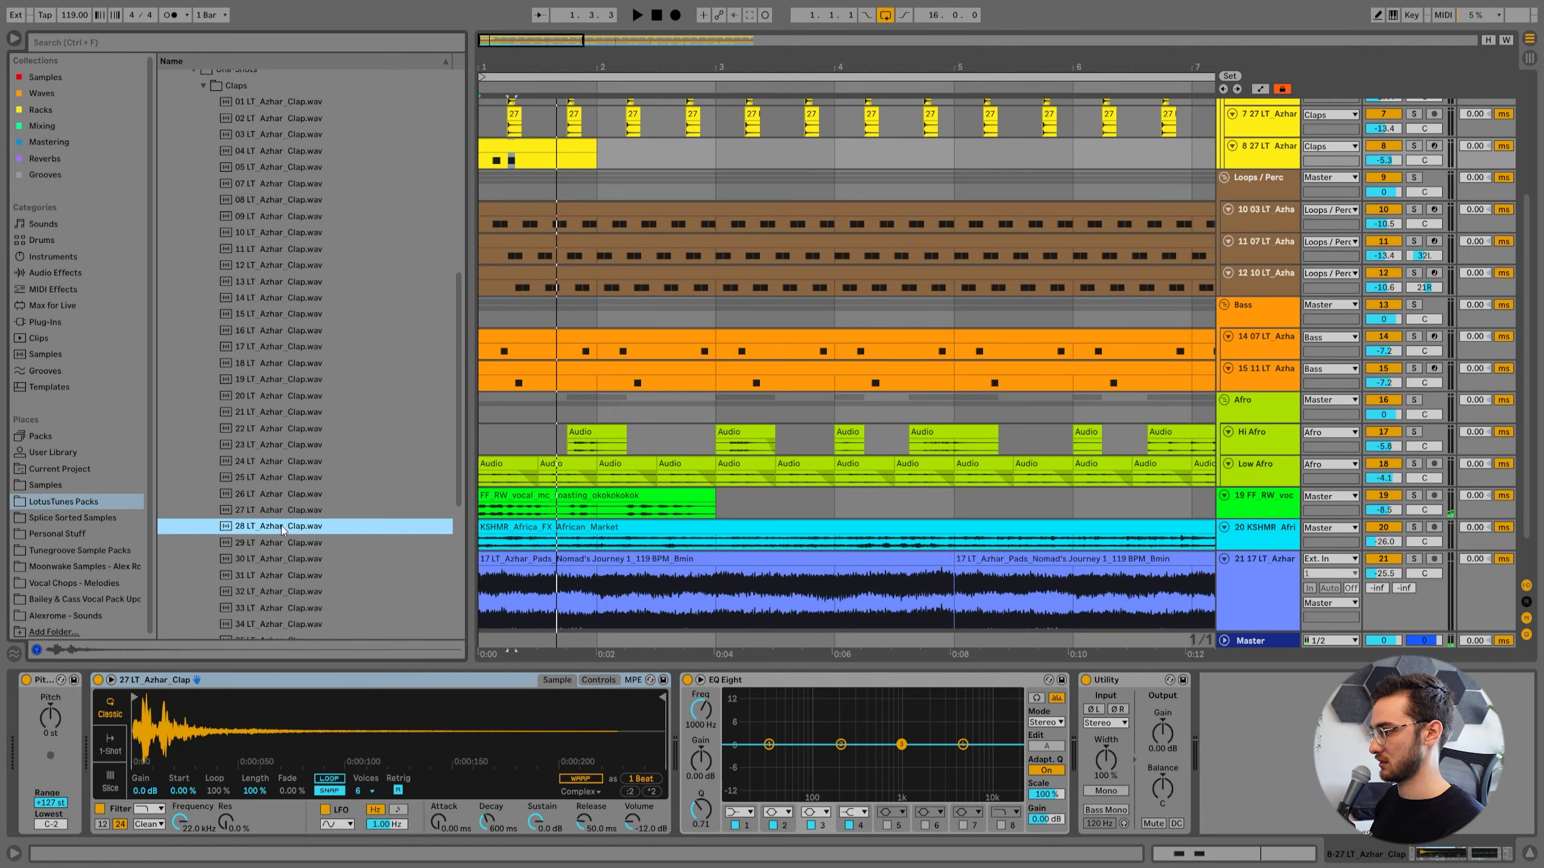
key(Return)
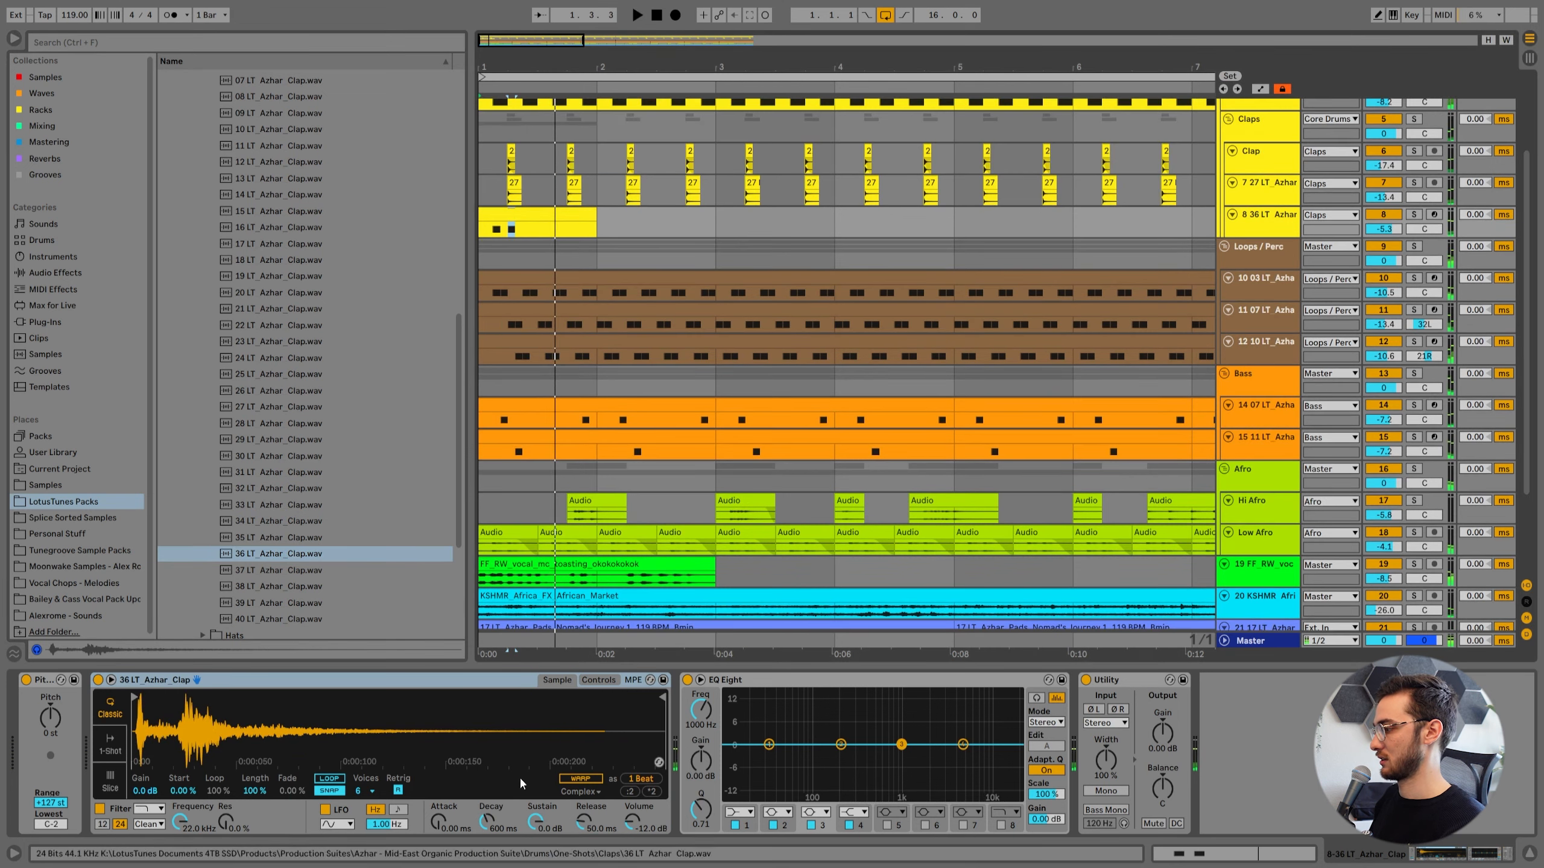
drag(535, 819, 535, 851)
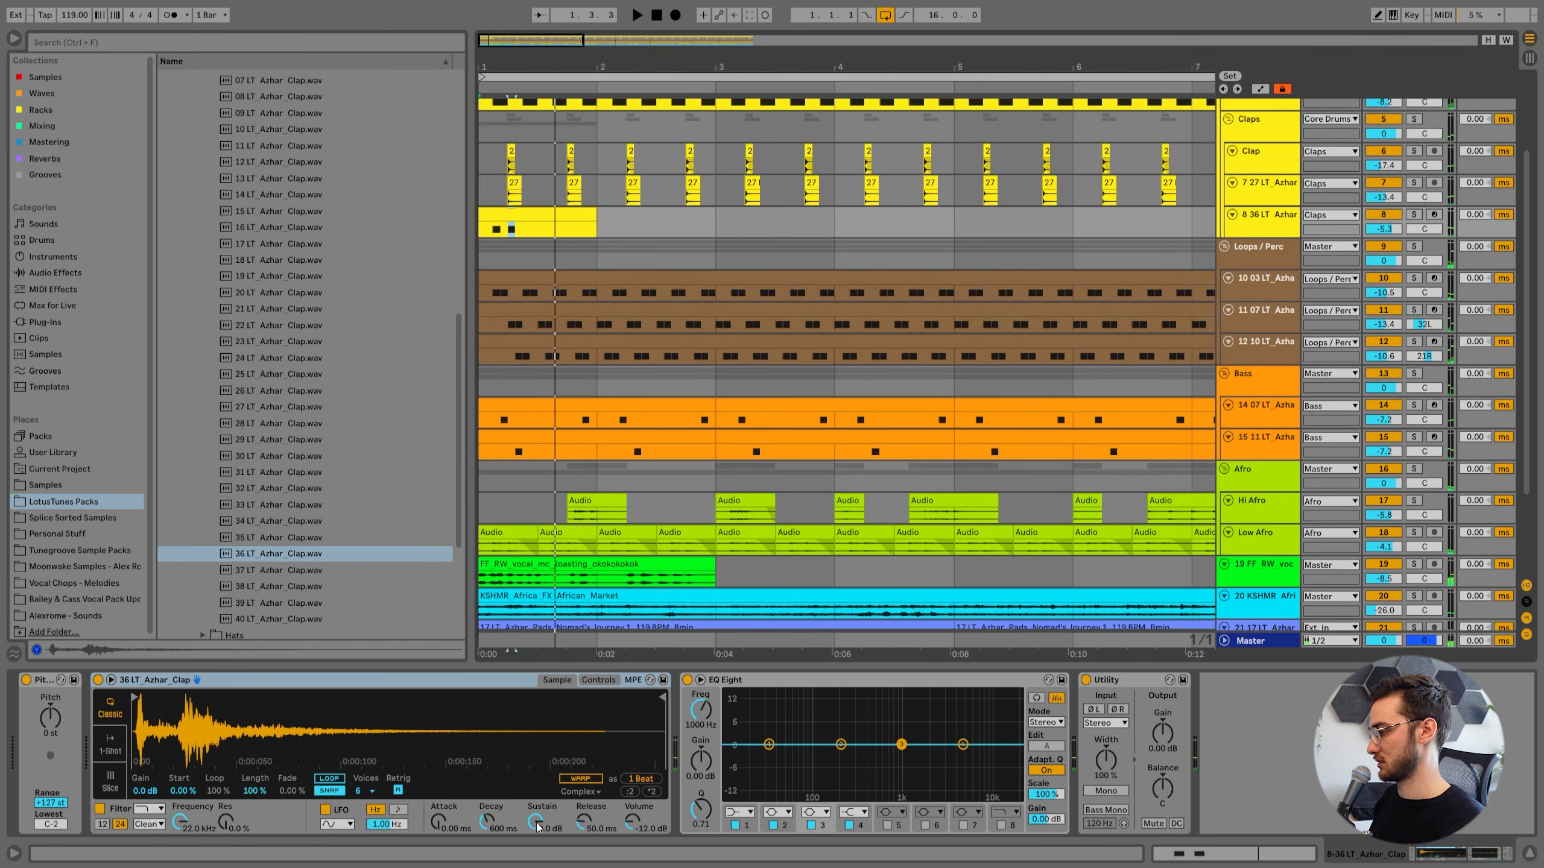
key(space)
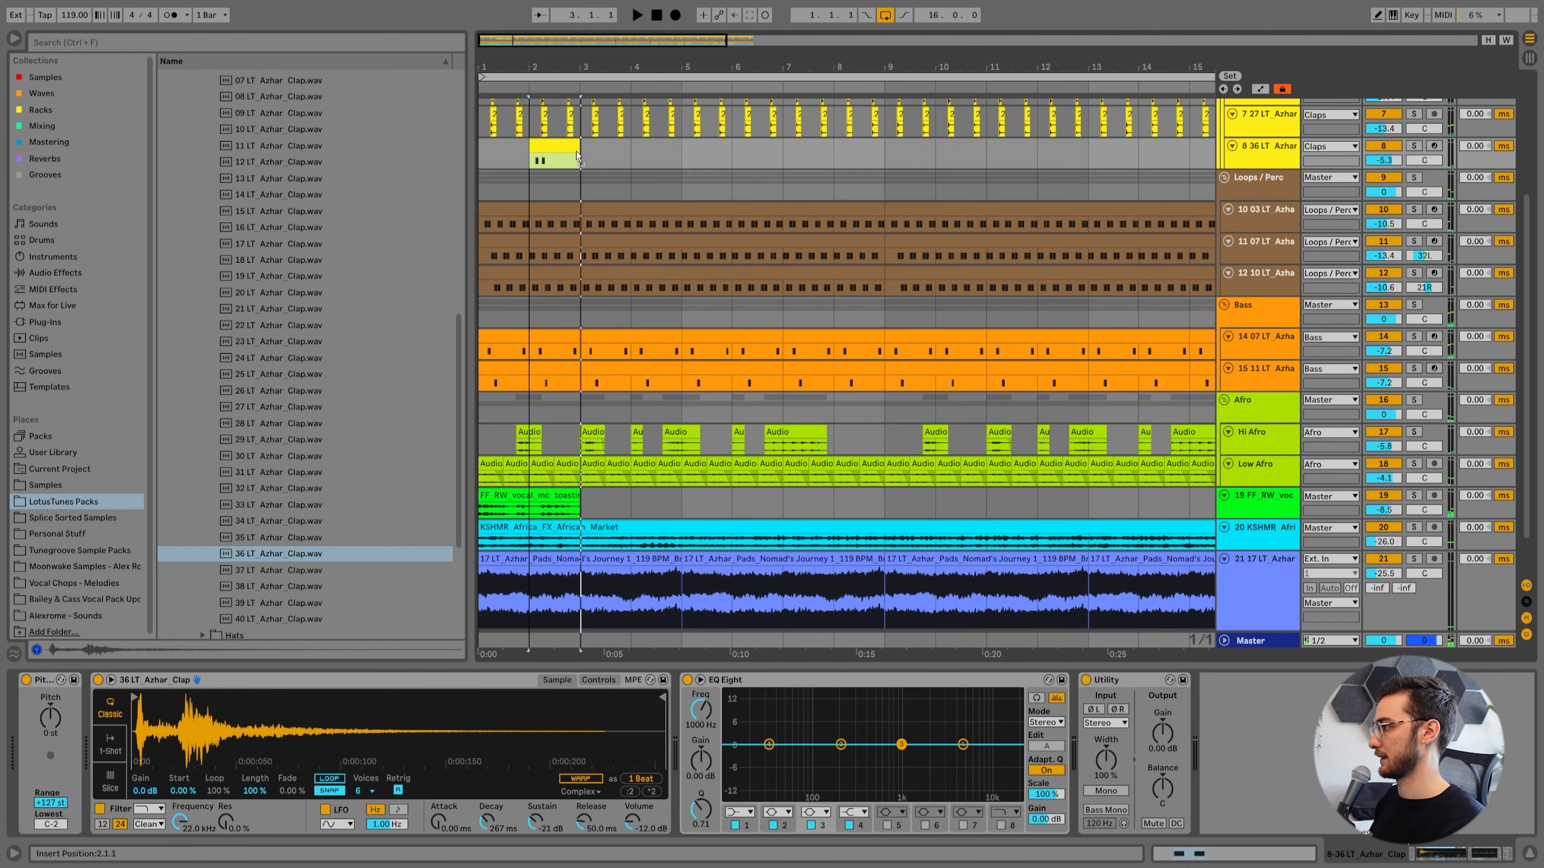
Move the clap MIDI clip to bar 3 and place its two C3 notes at 1.3.2 and 1.3.4.
drag(577, 151, 593, 142)
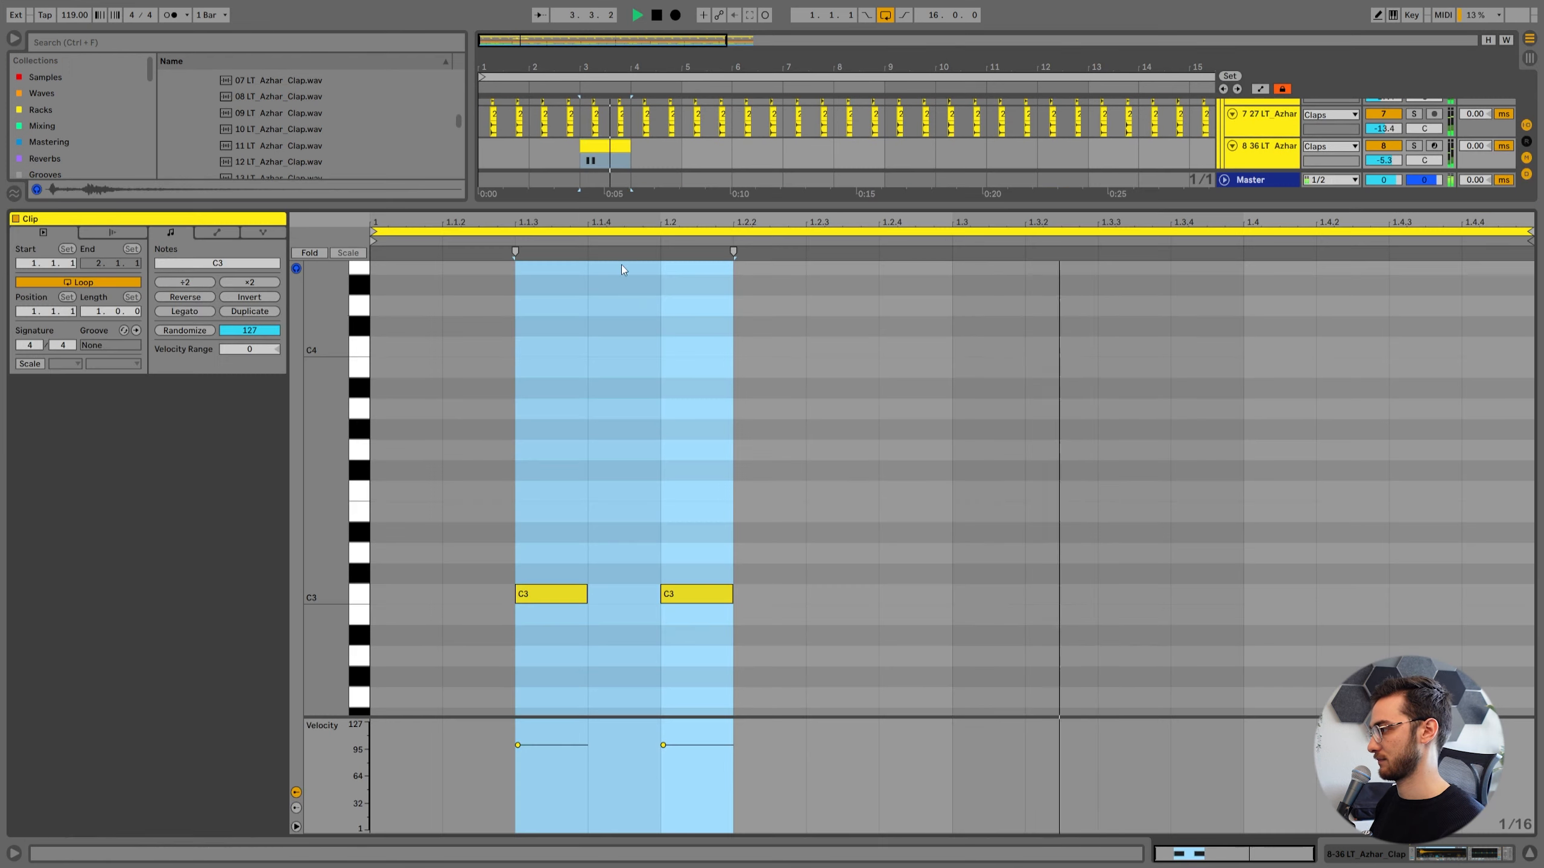
double_click(854, 599)
double_click(1061, 594)
double_click(1225, 596)
key(space)
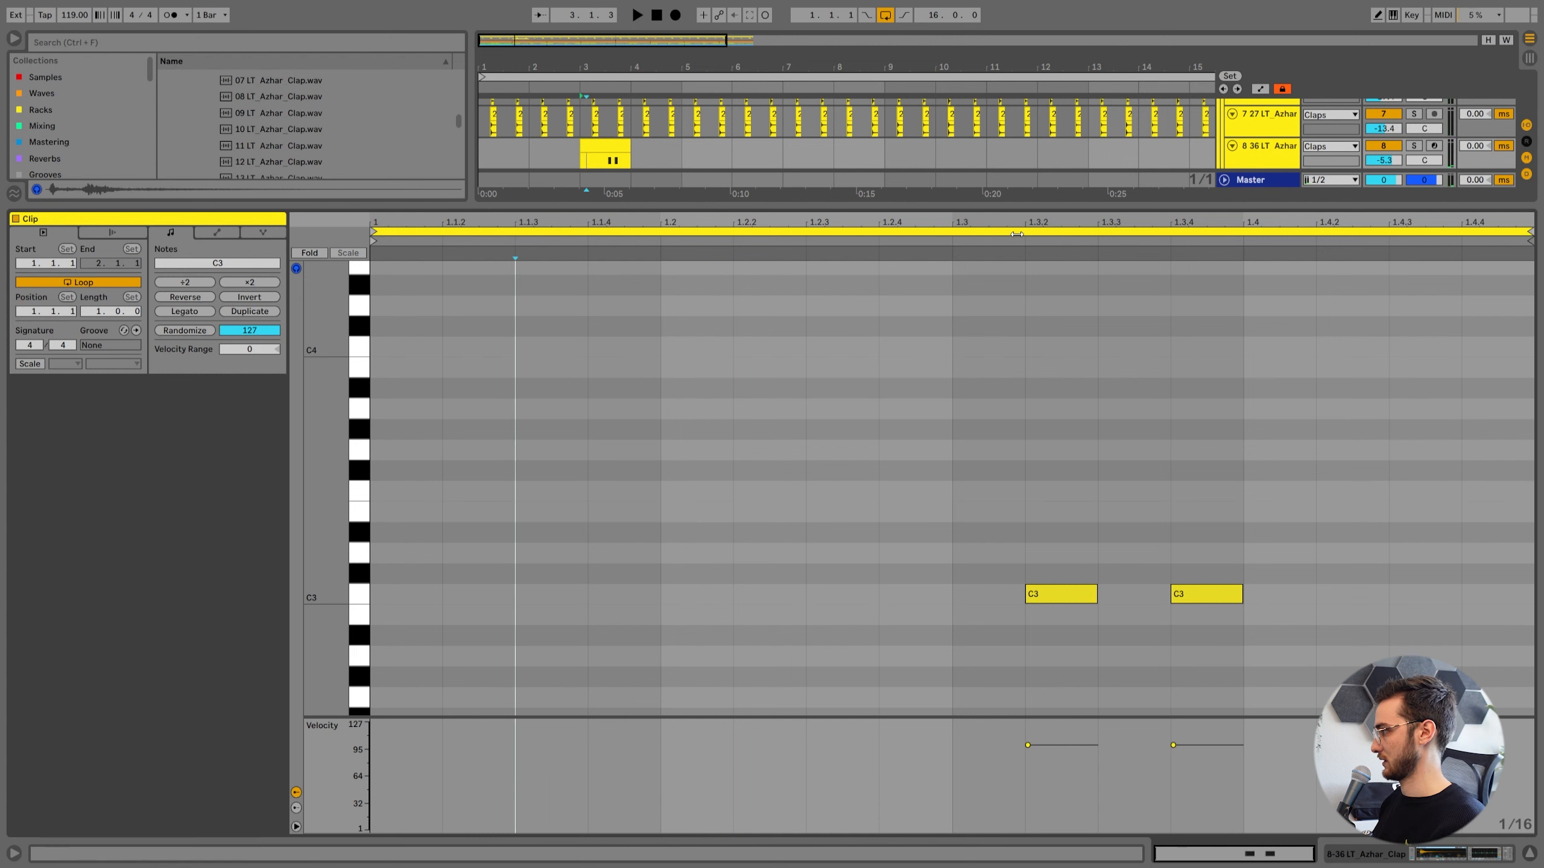
Lower the first C3 note's velocity and copy the note pair two beats earlier, then play the clip.
drag(1083, 740, 1085, 788)
drag(1223, 631, 957, 459)
drag(1082, 594, 499, 594)
key(space)
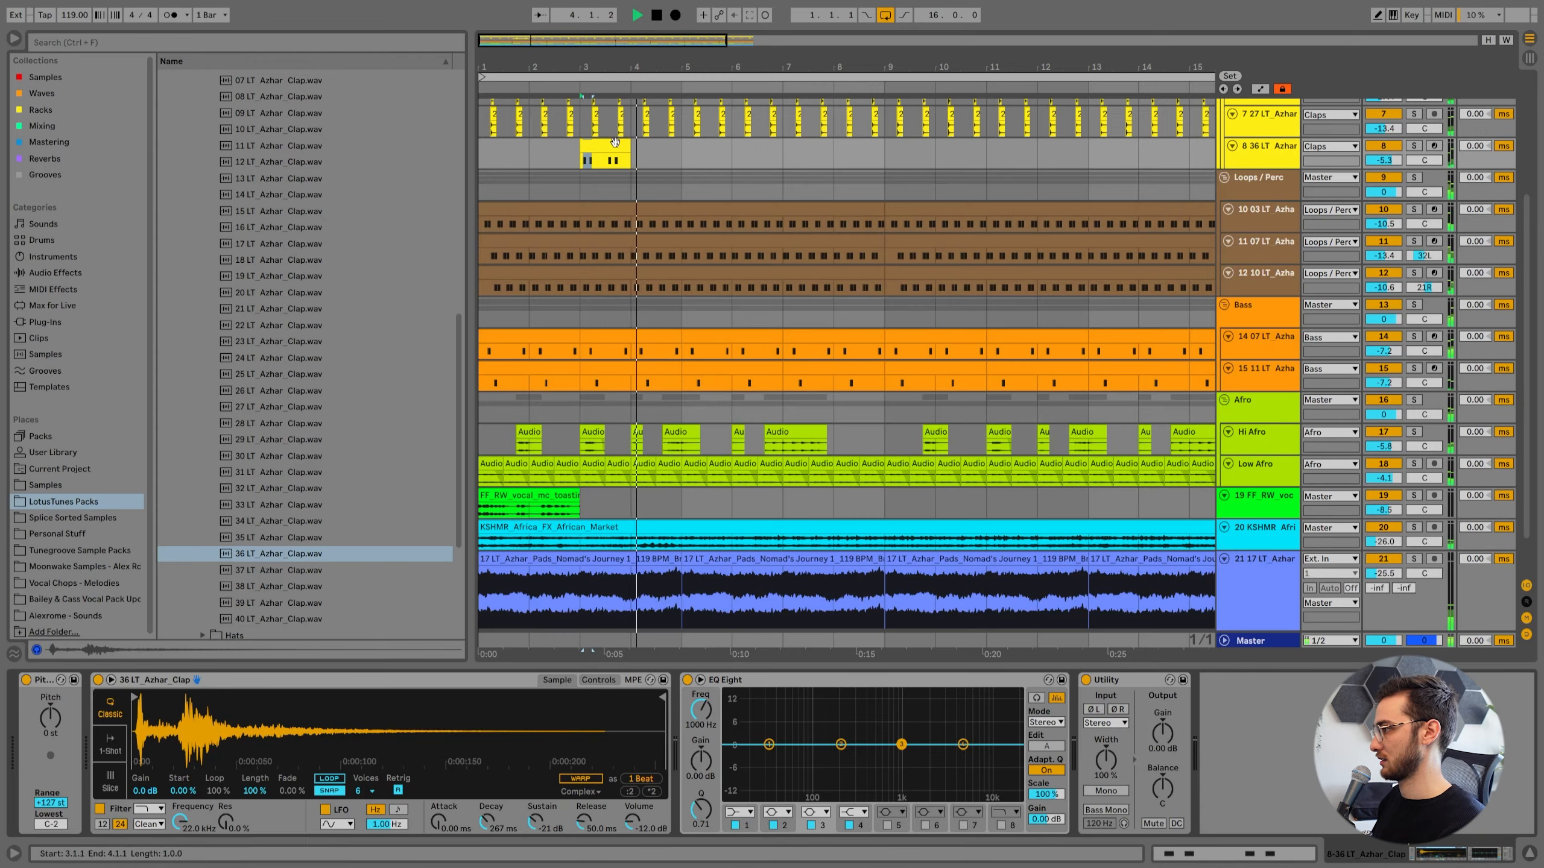
Try 38 LT Azhar Clap as the instrument's sample and audition it in playback.
scroll(862, 471, up, 3)
key(space)
right_click(382, 744)
click(423, 764)
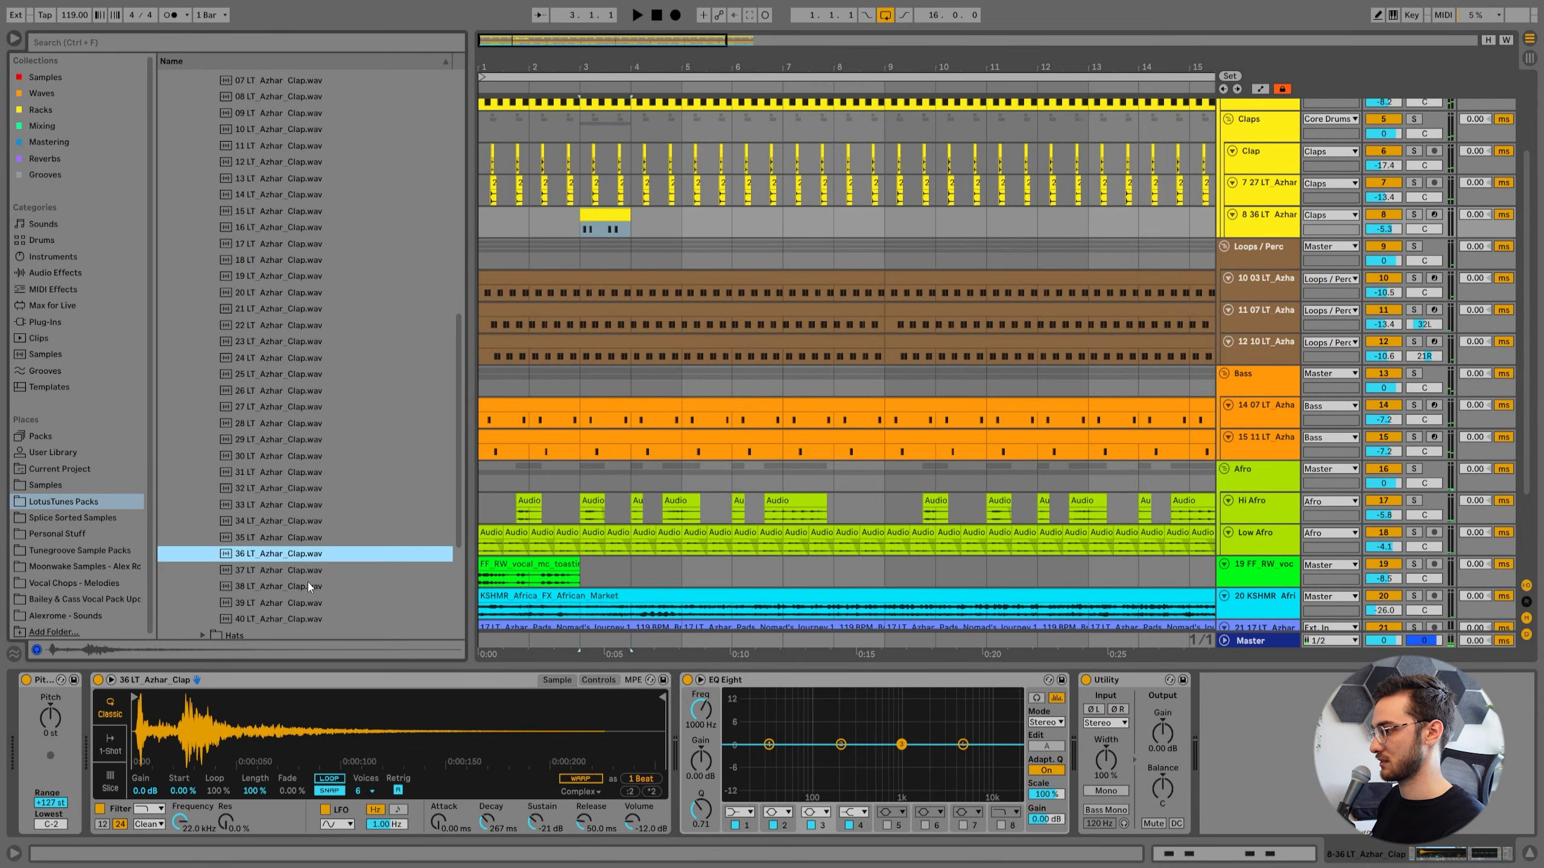
click(306, 585)
scroll(285, 572, down, 3)
drag(284, 654, 274, 724)
key(space)
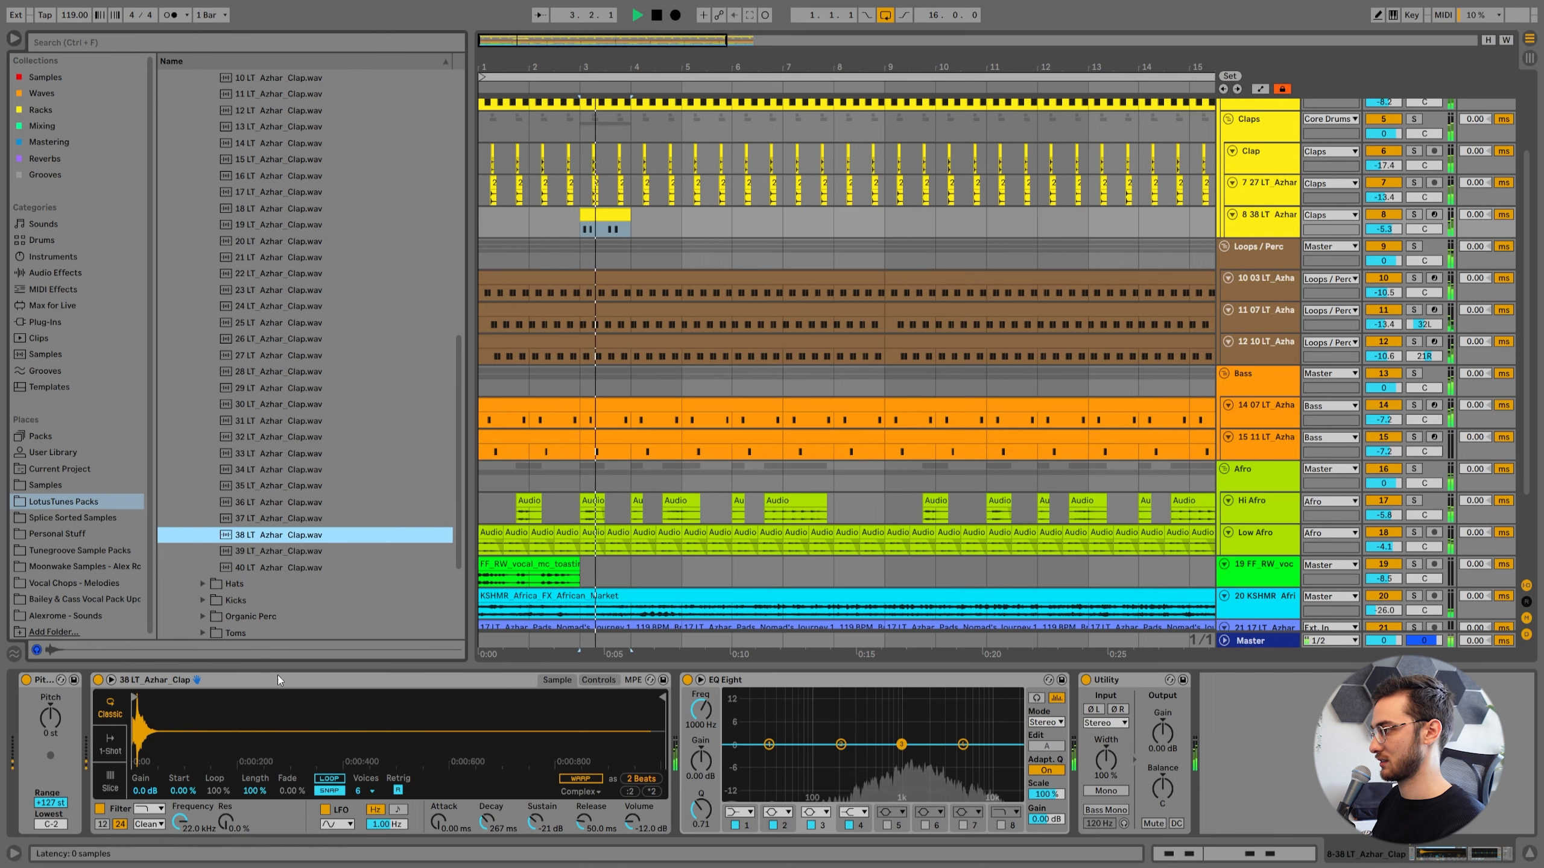
Set the new clap track's volume to -10.7 dB and duplicate the bar 3 clip to bar 6.
scroll(607, 301, up, 3)
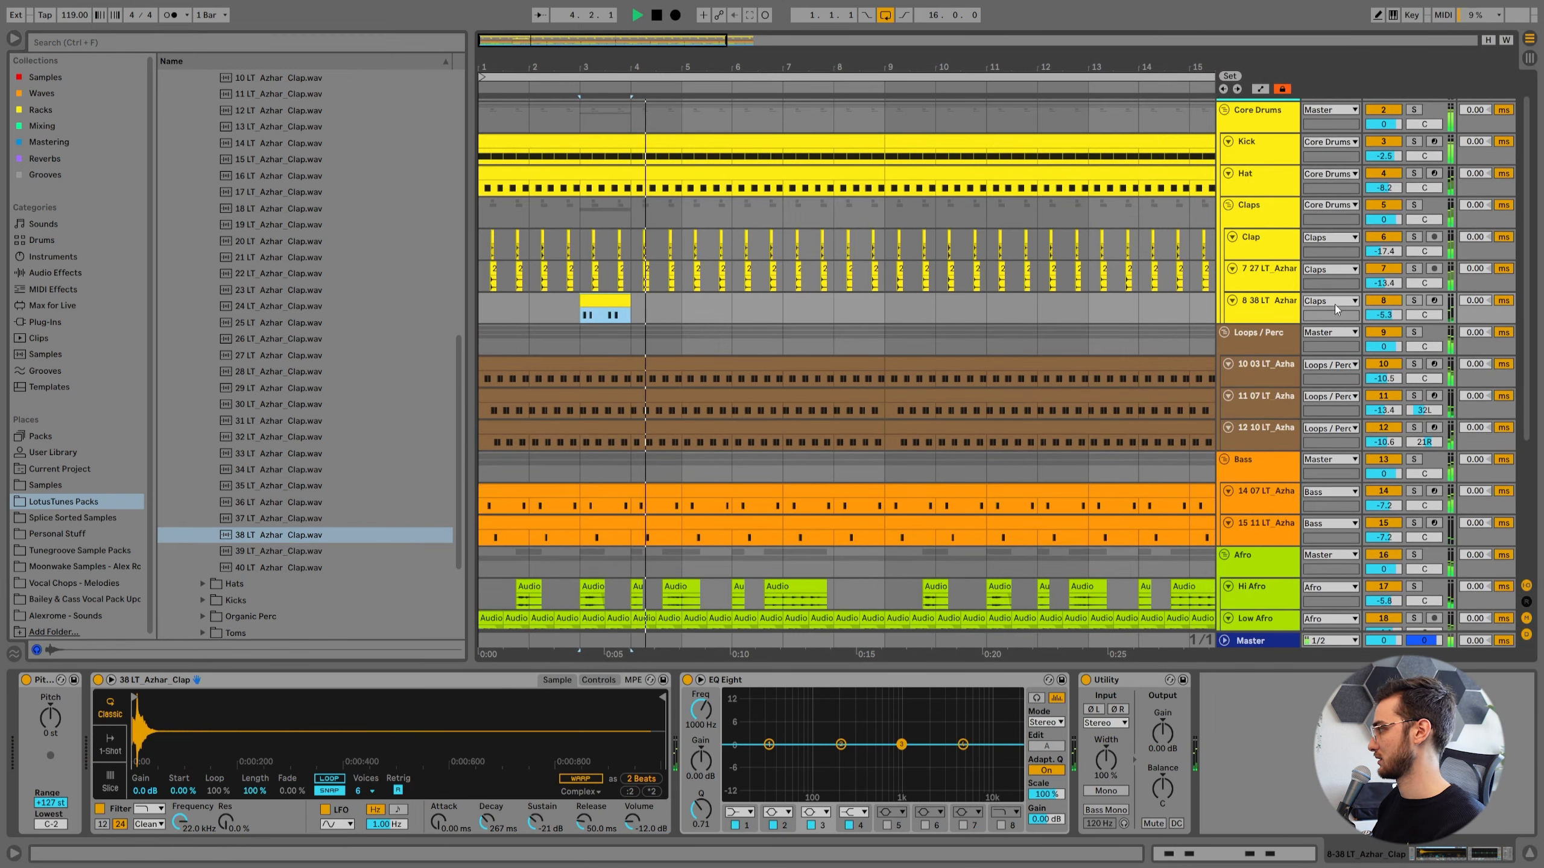
scroll(611, 299, down, 3)
key(ctrl+d)
key(space)
key(space)
scroll(687, 213, up, 3)
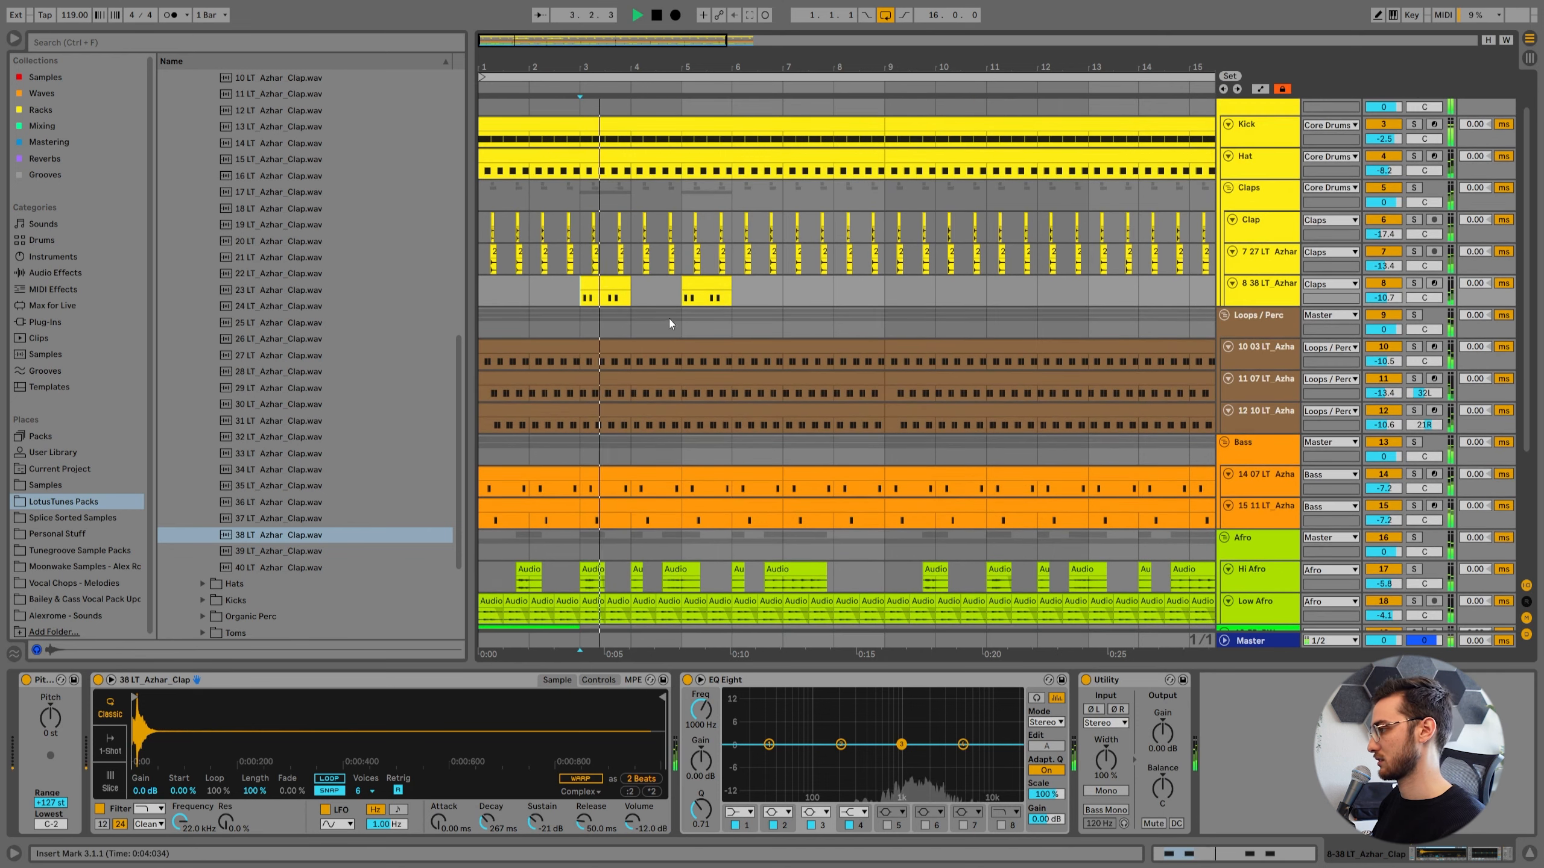
scroll(666, 322, up, 1)
drag(700, 330, 750, 330)
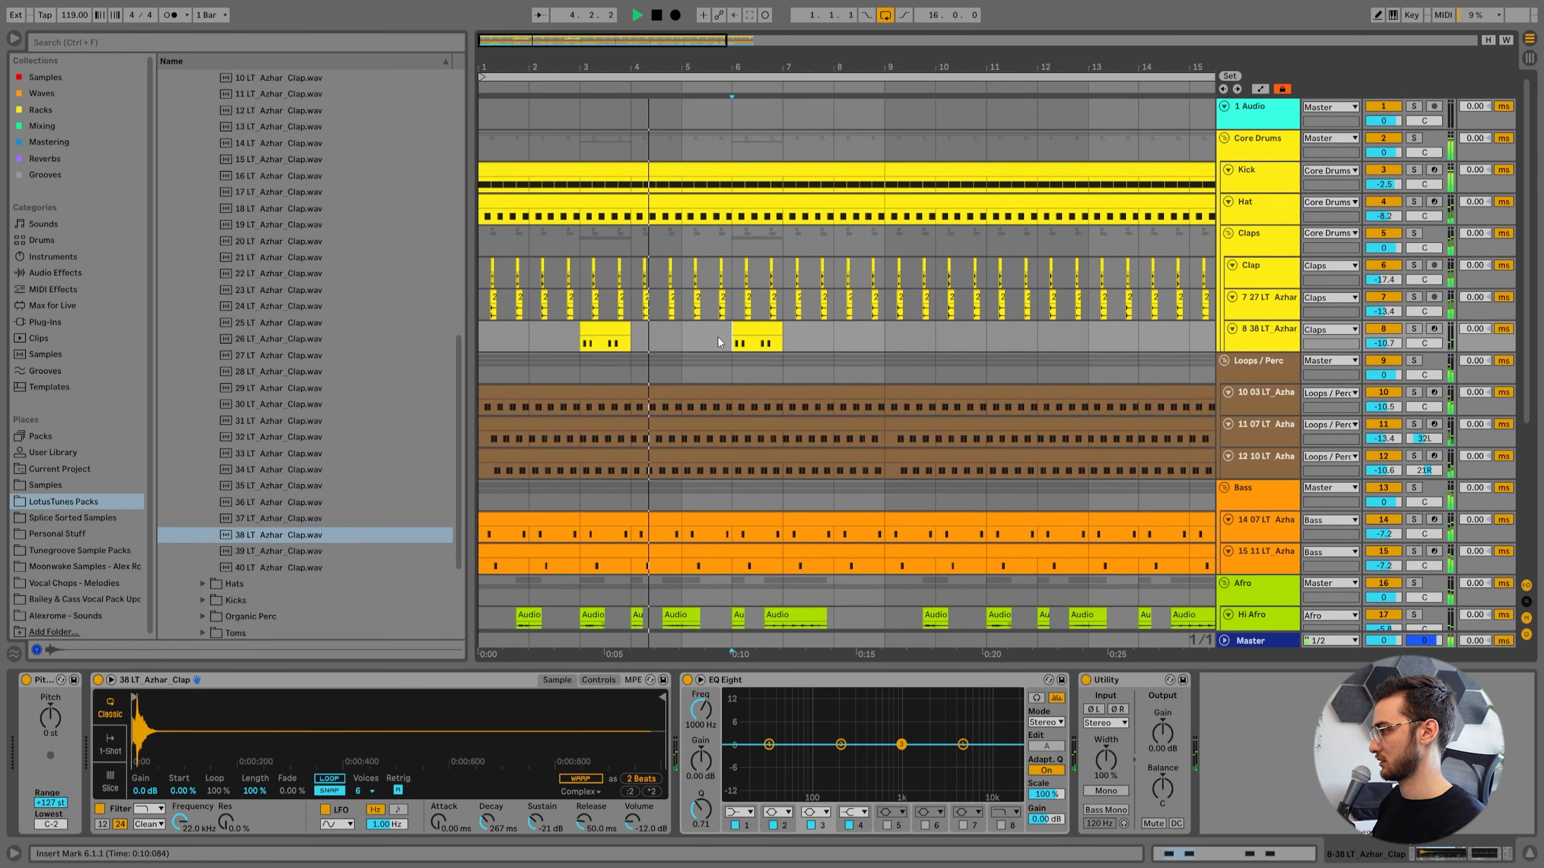
Duplicate the new clap track's first eight bars to fill bars 9 to 17, and listen from bar 6.
drag(891, 344, 403, 331)
key(ctrl+d)
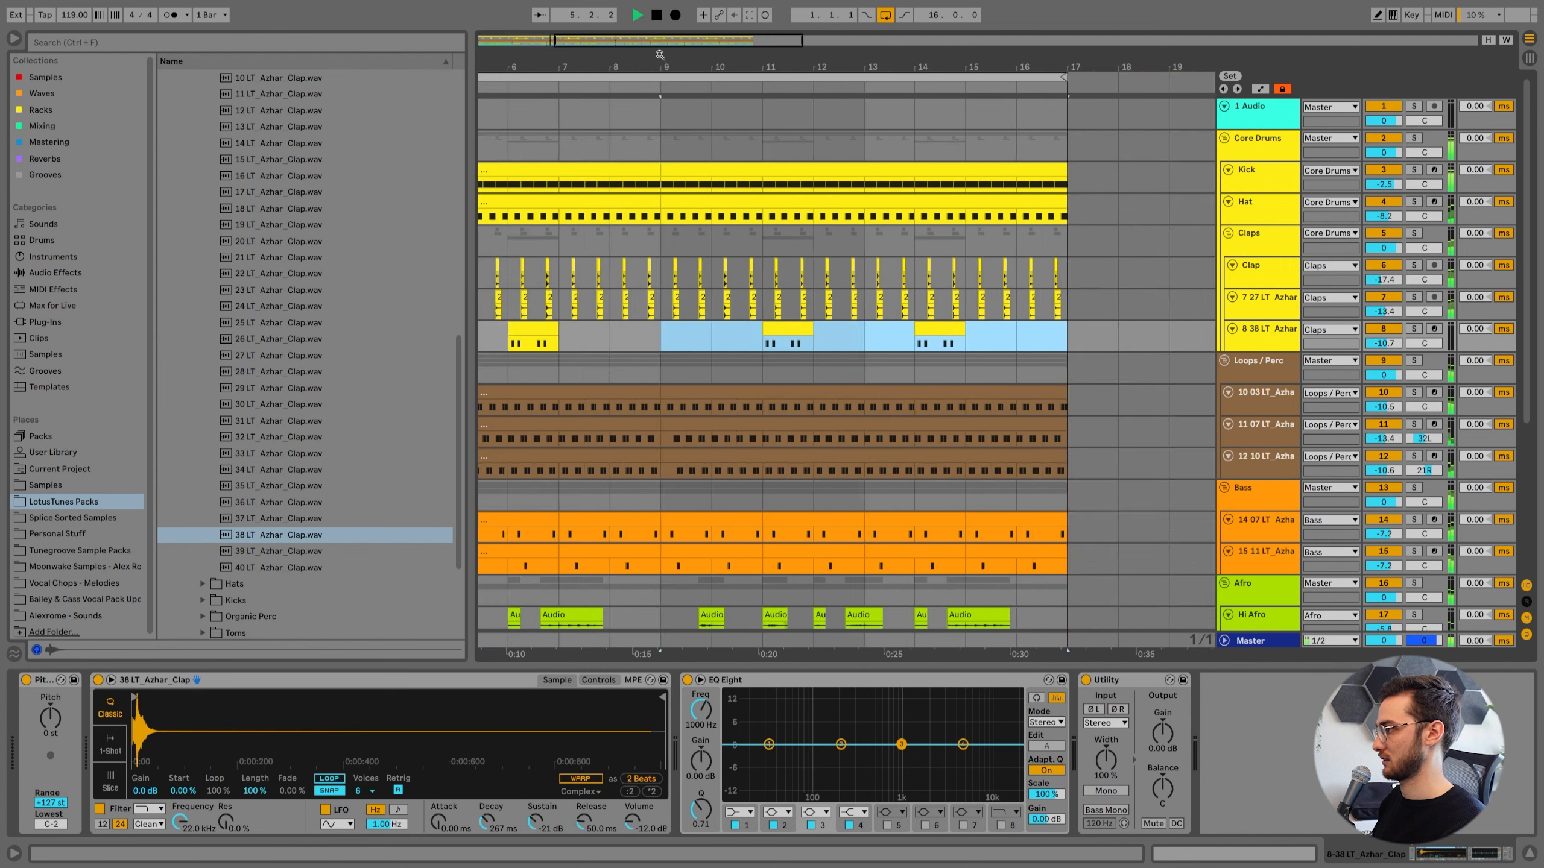
click(622, 341)
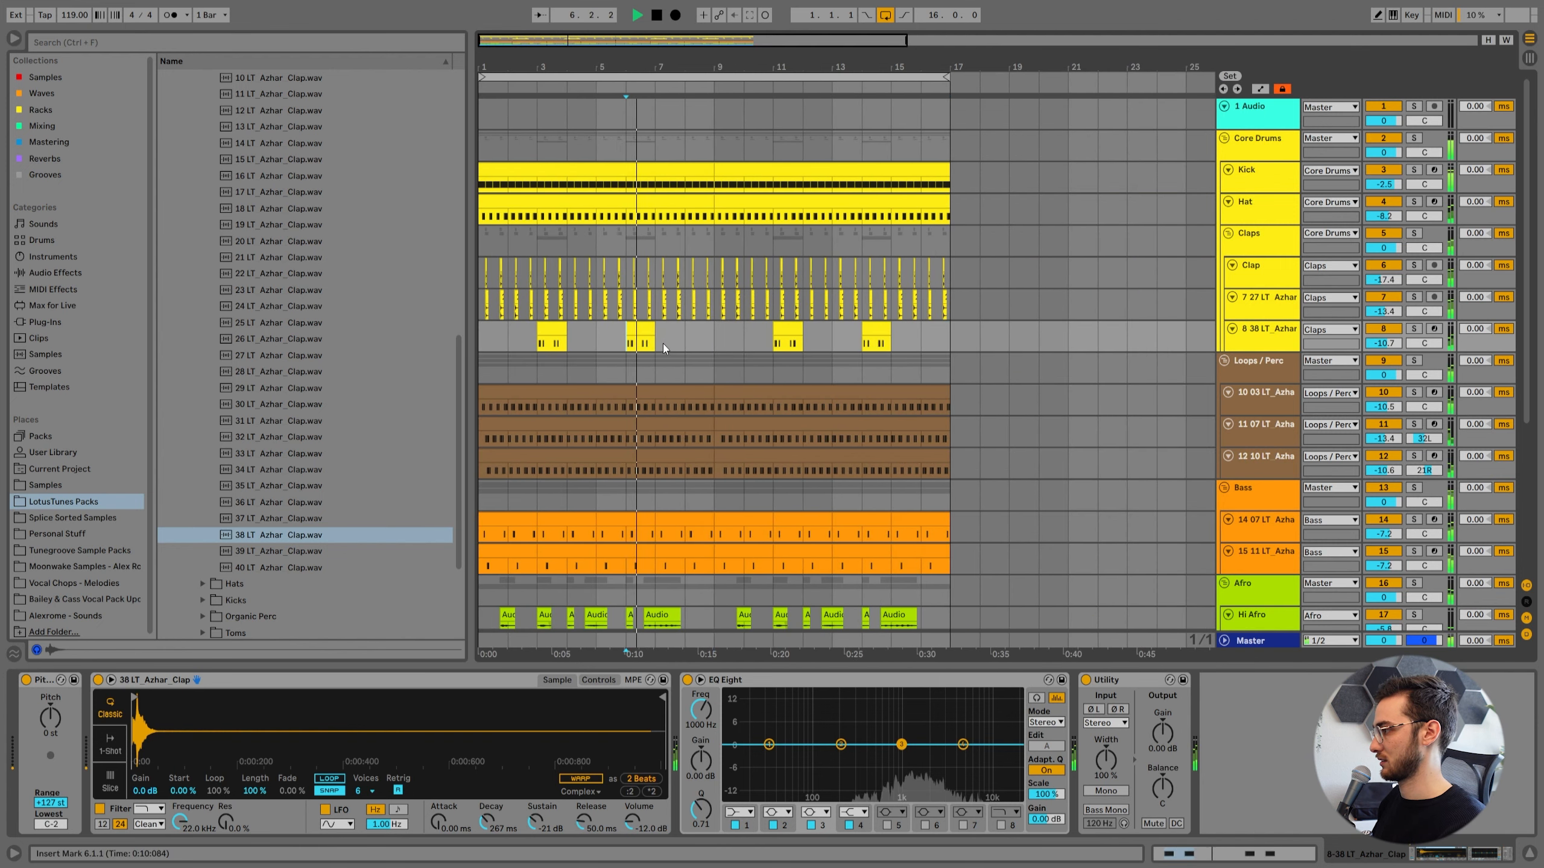
Replace the instrument's sample with 16 LT Azhar Clap and set the track's volume to -11.3 dB during playback.
drag(1384, 343, 1384, 334)
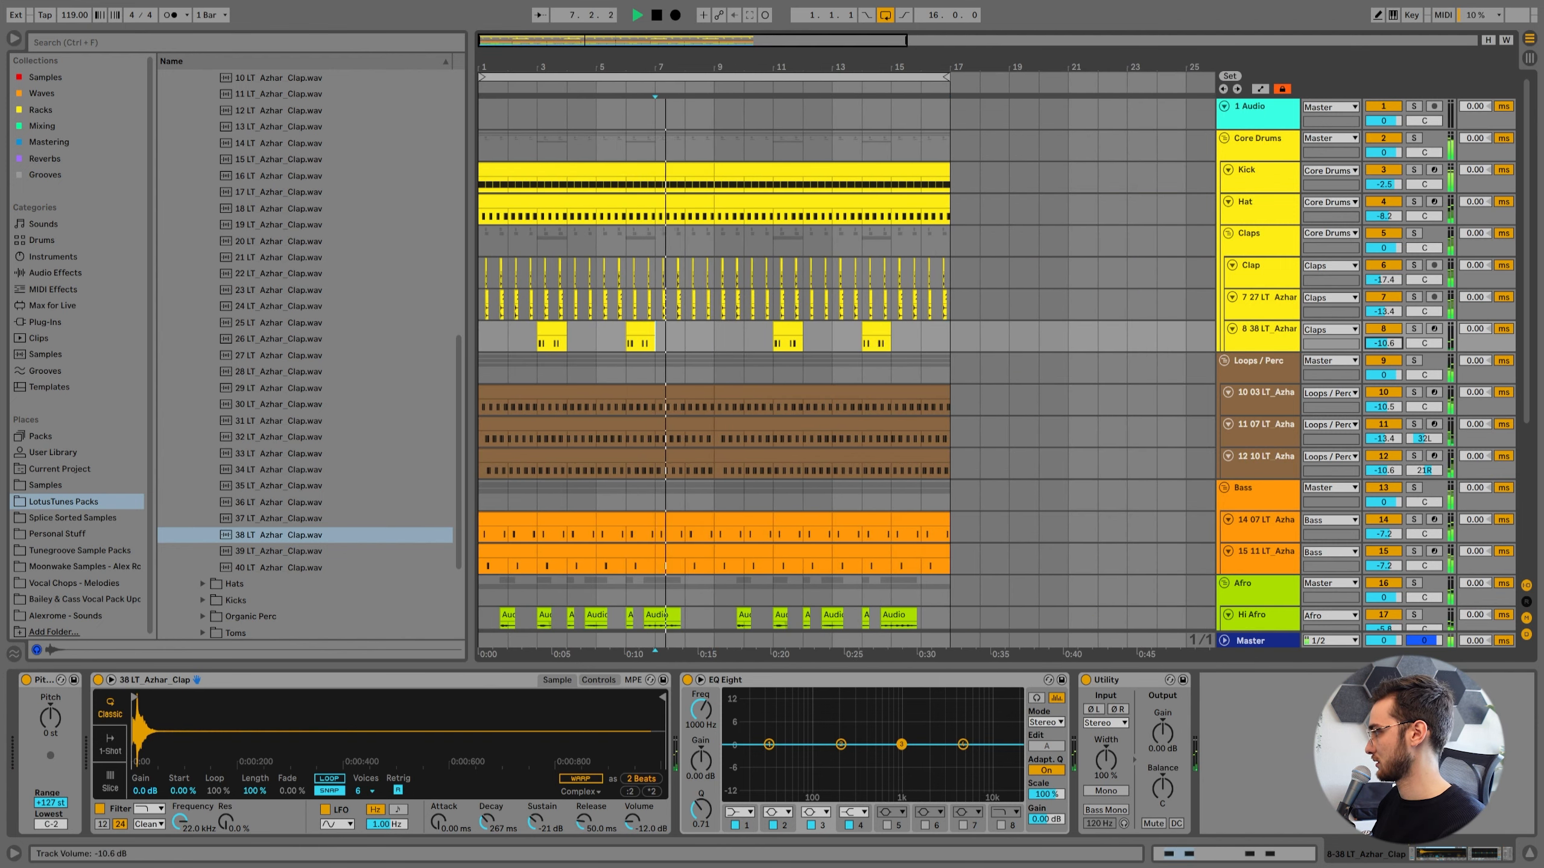
key(space)
drag(274, 555, 244, 735)
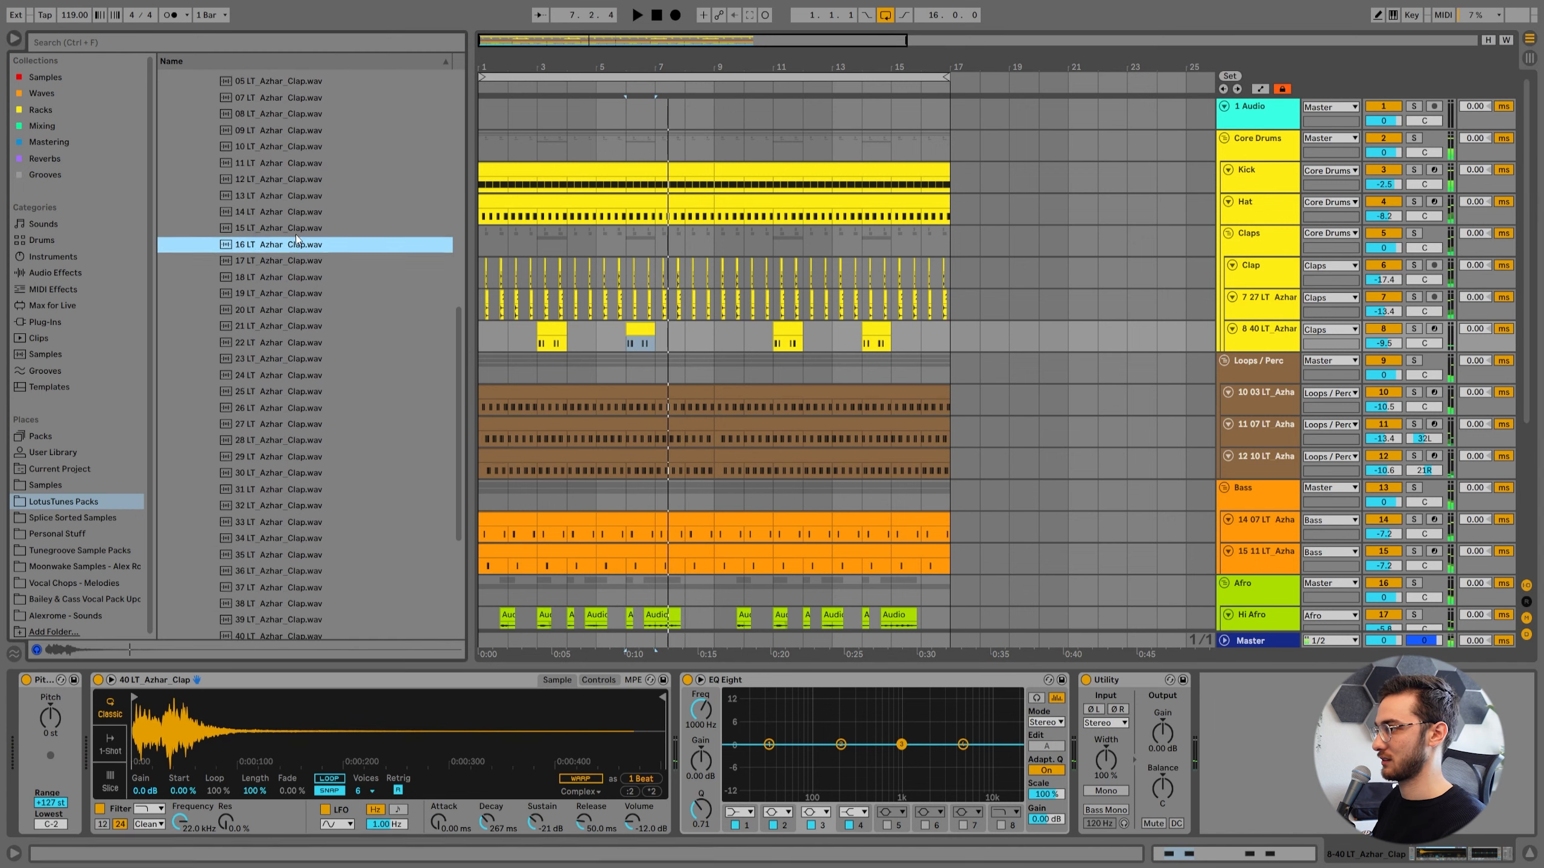
click(263, 279)
drag(174, 735, 174, 735)
key(space)
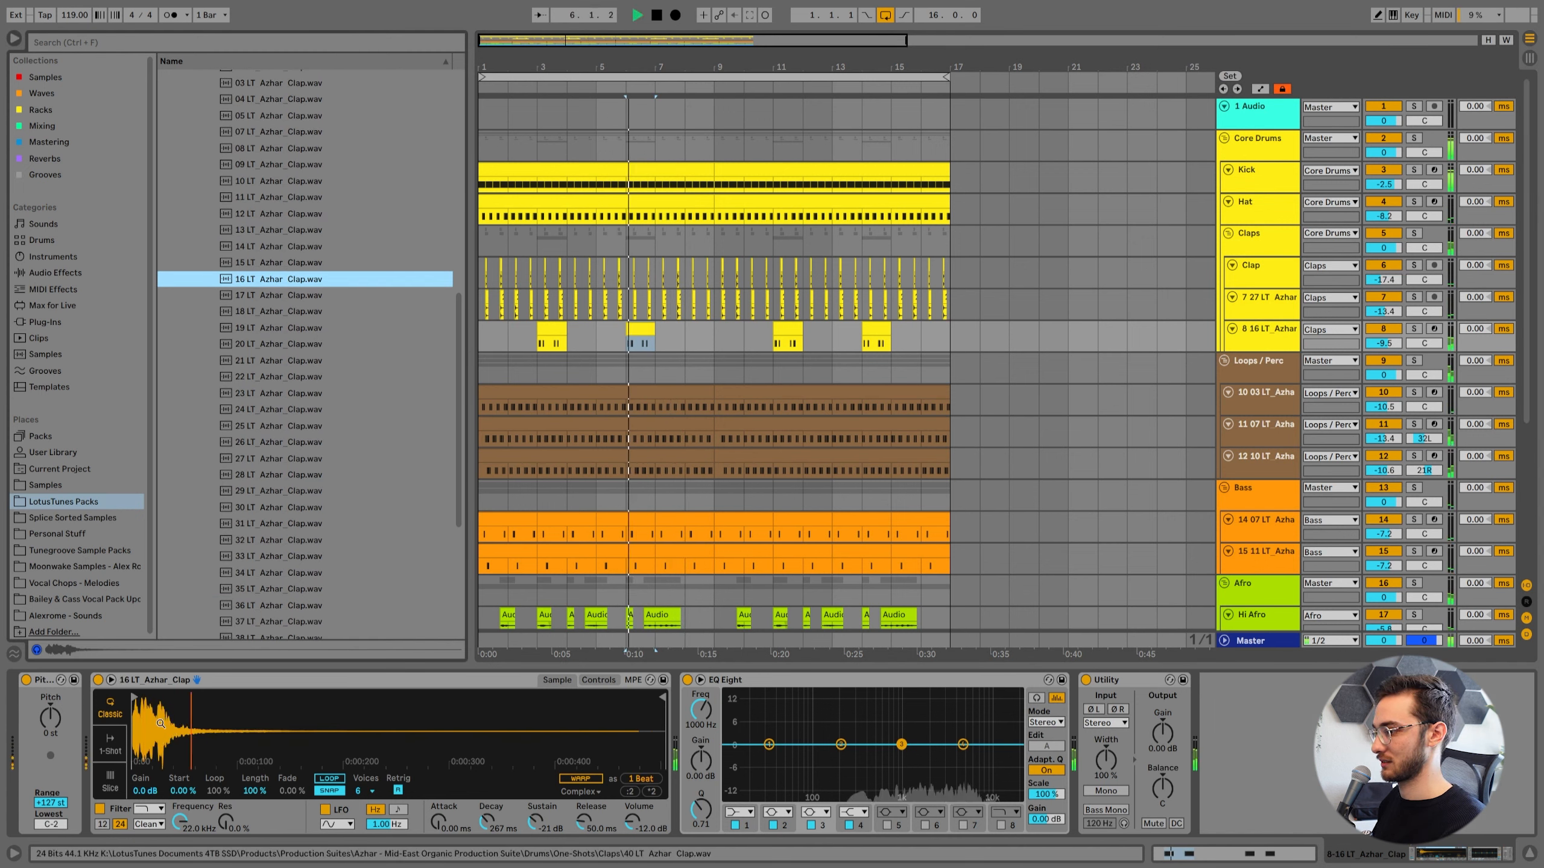
click(541, 332)
drag(1385, 343, 1384, 357)
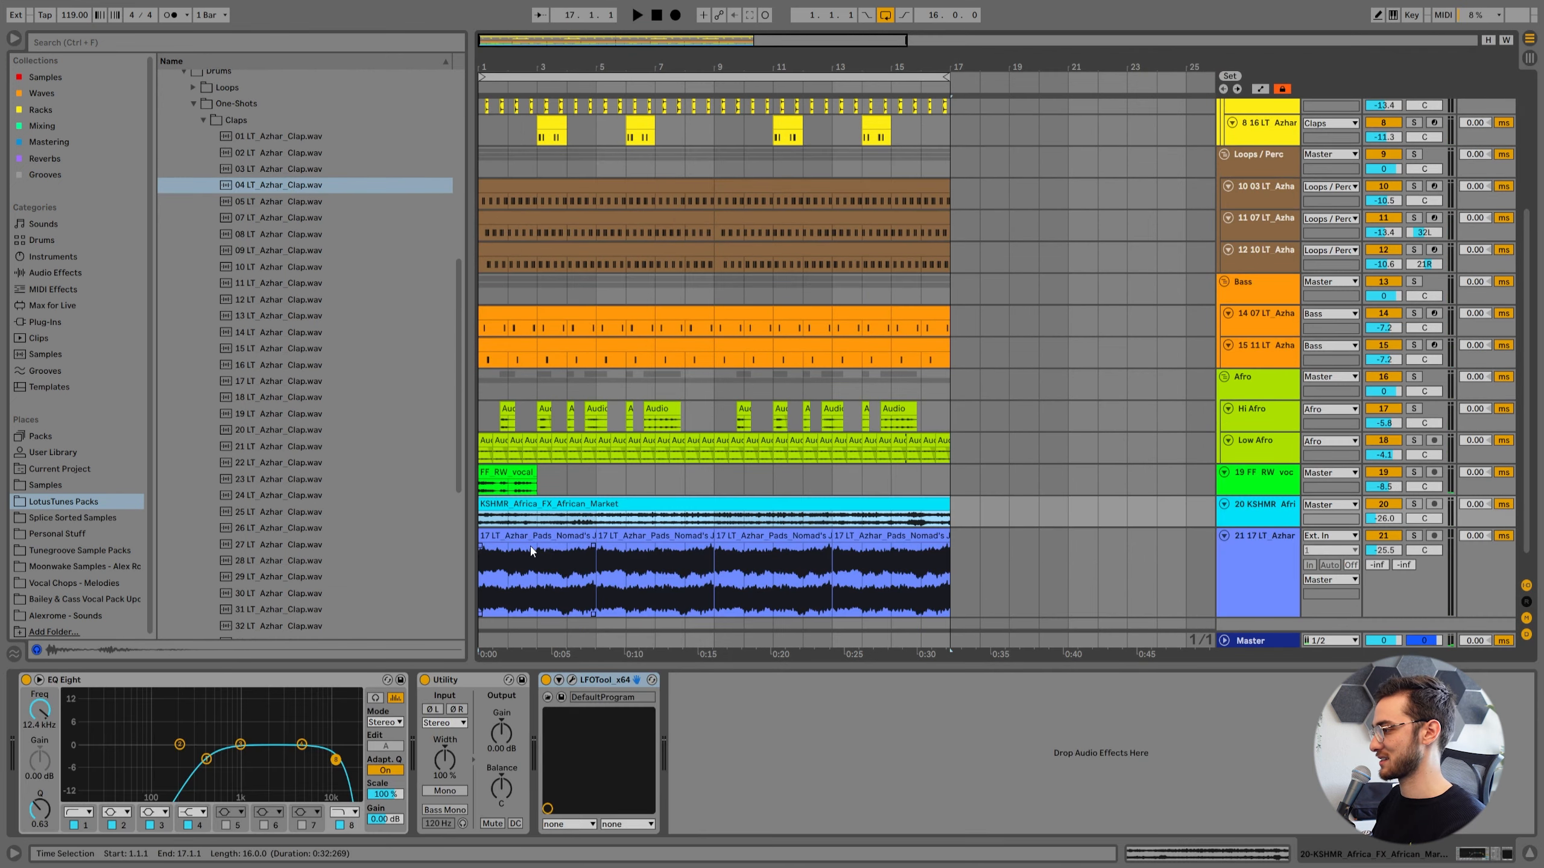
Play the arrangement and delete the kick between bars 9 and 13.
click(493, 500)
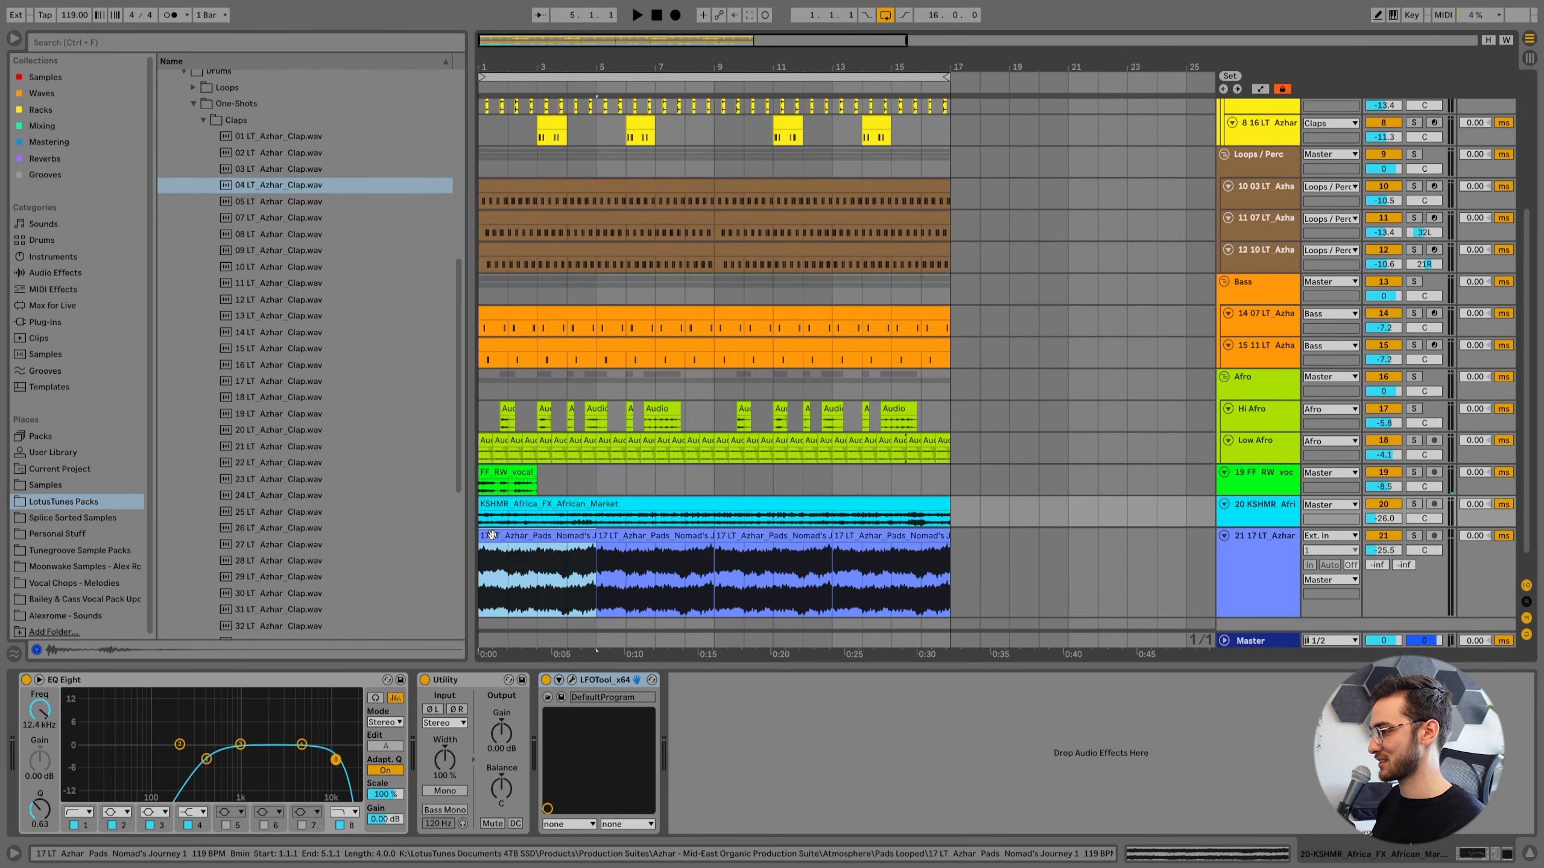
scroll(492, 535, up, 1)
key(space)
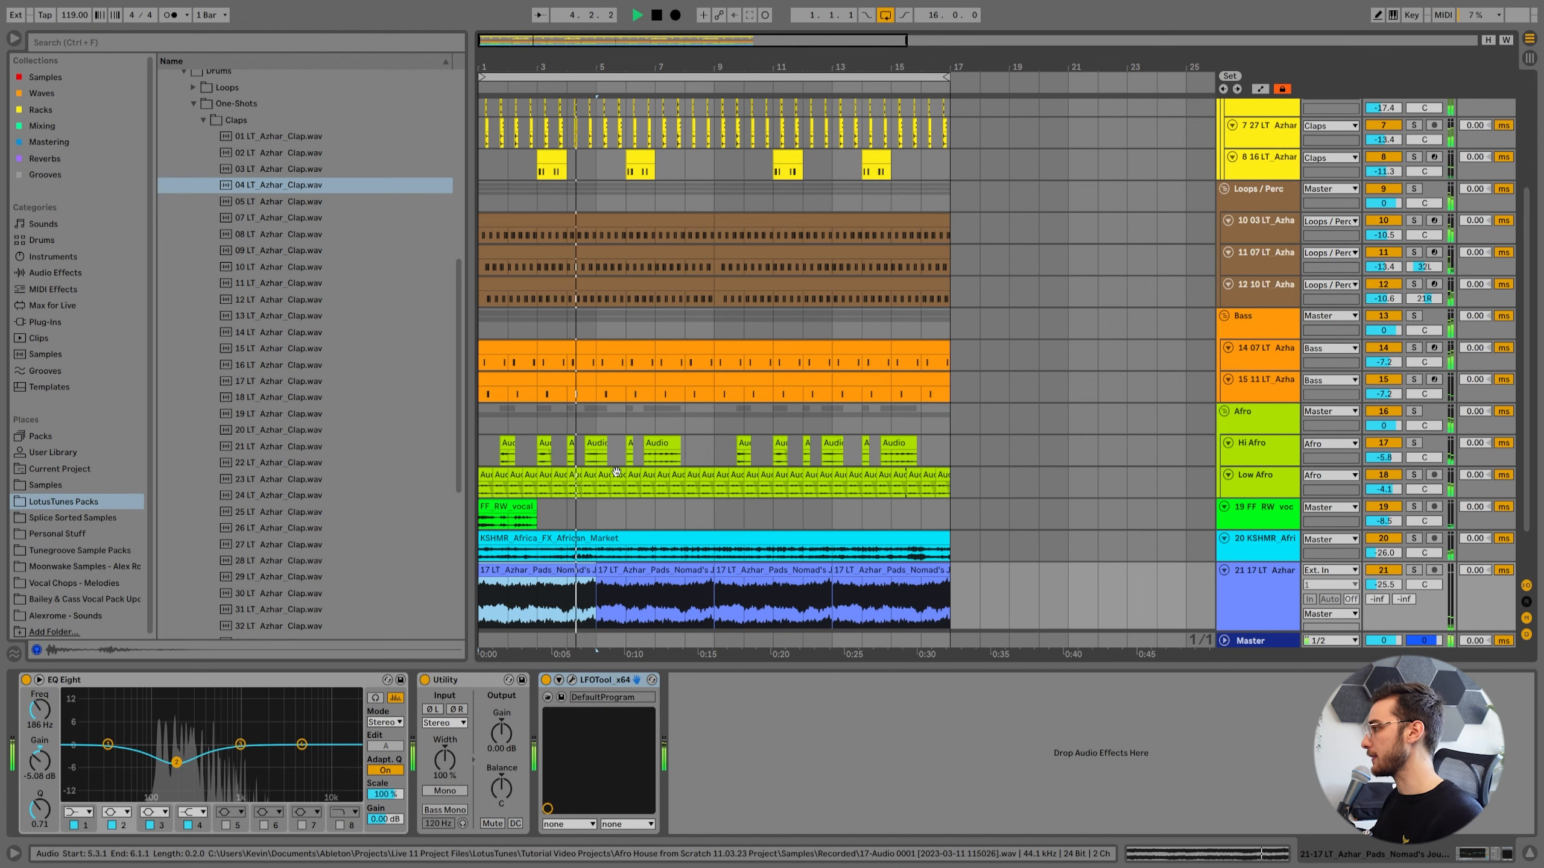
scroll(730, 335, up, 6)
drag(715, 172, 832, 172)
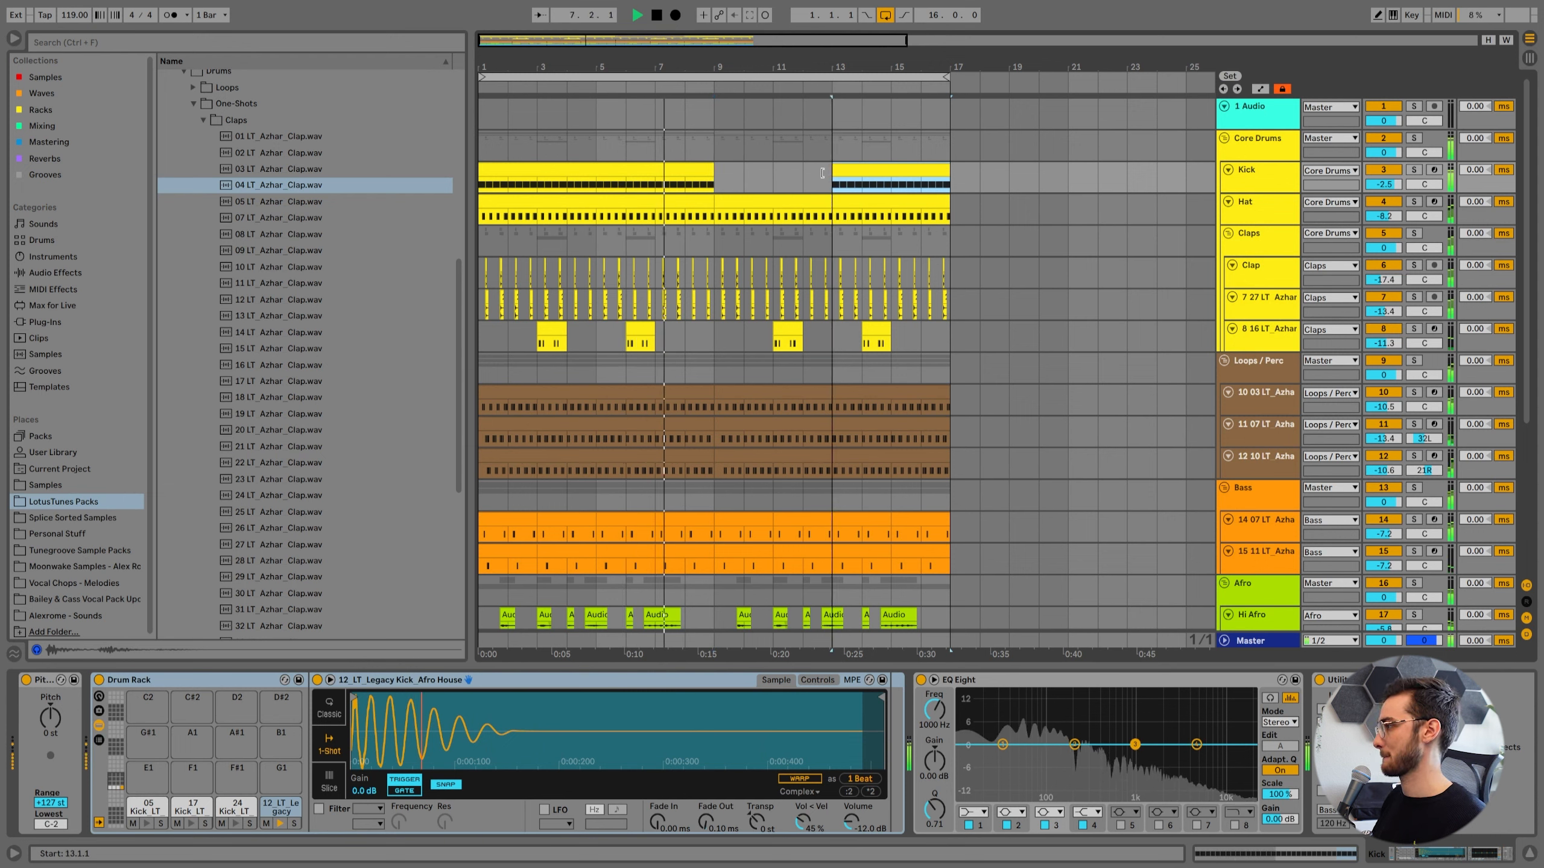
click(808, 173)
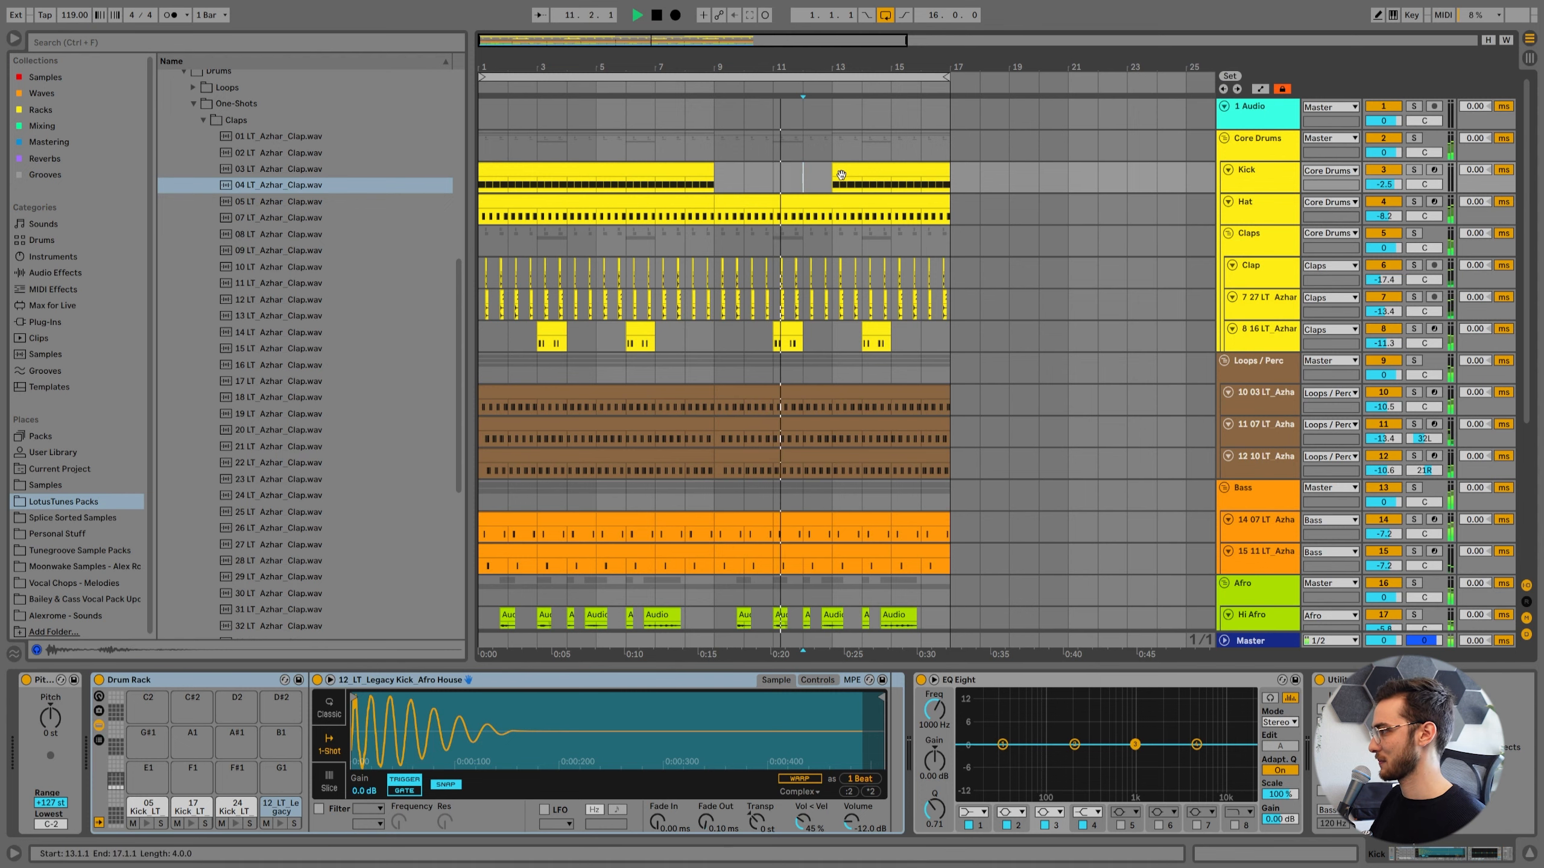
scroll(841, 183, down, 1)
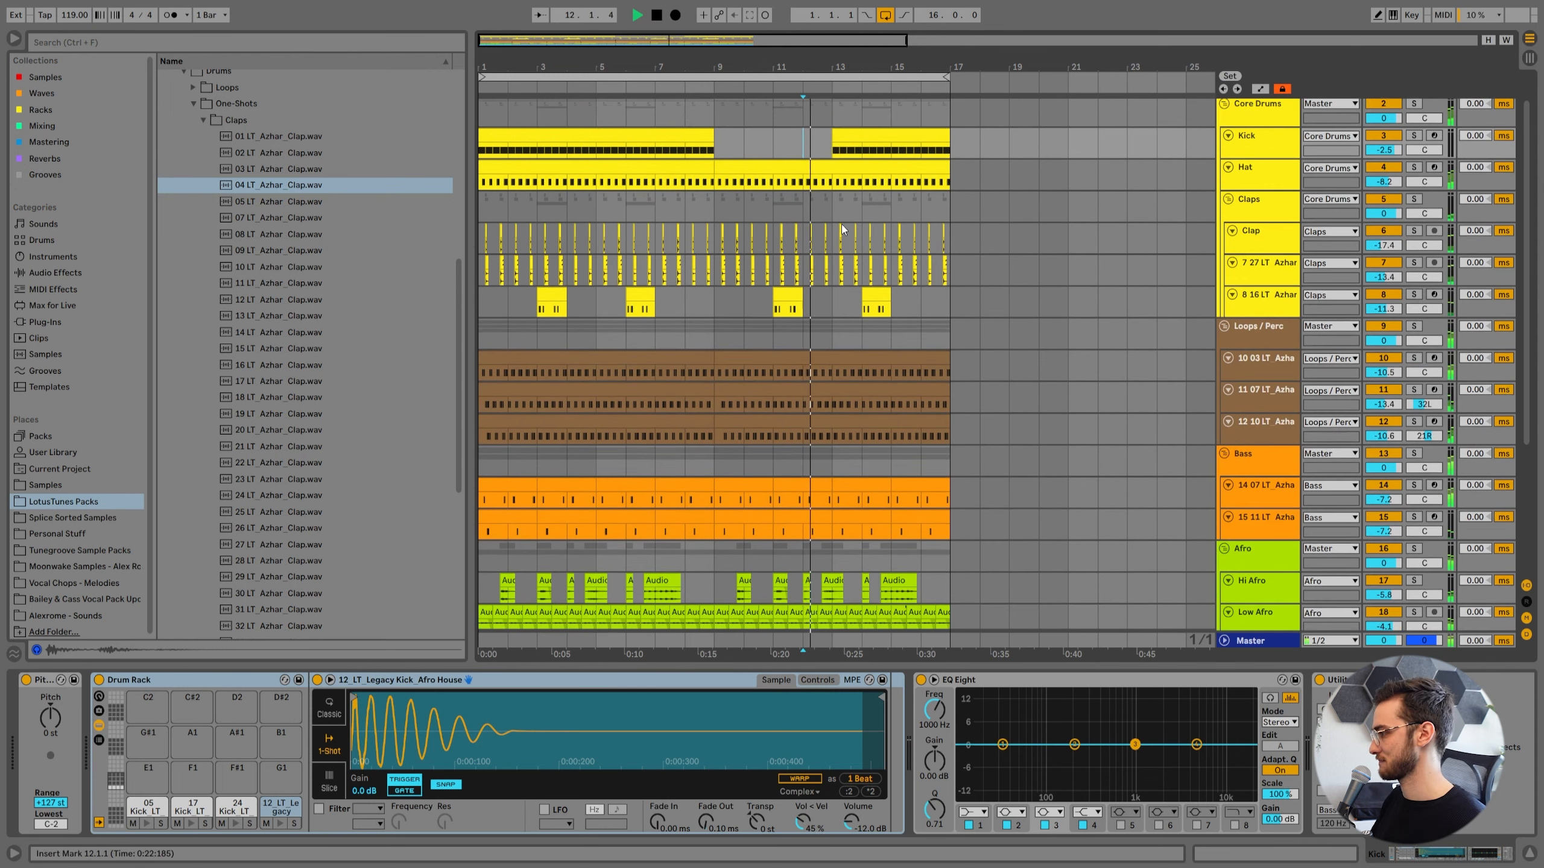
scroll(849, 241, down, 1)
scroll(849, 241, up, 1)
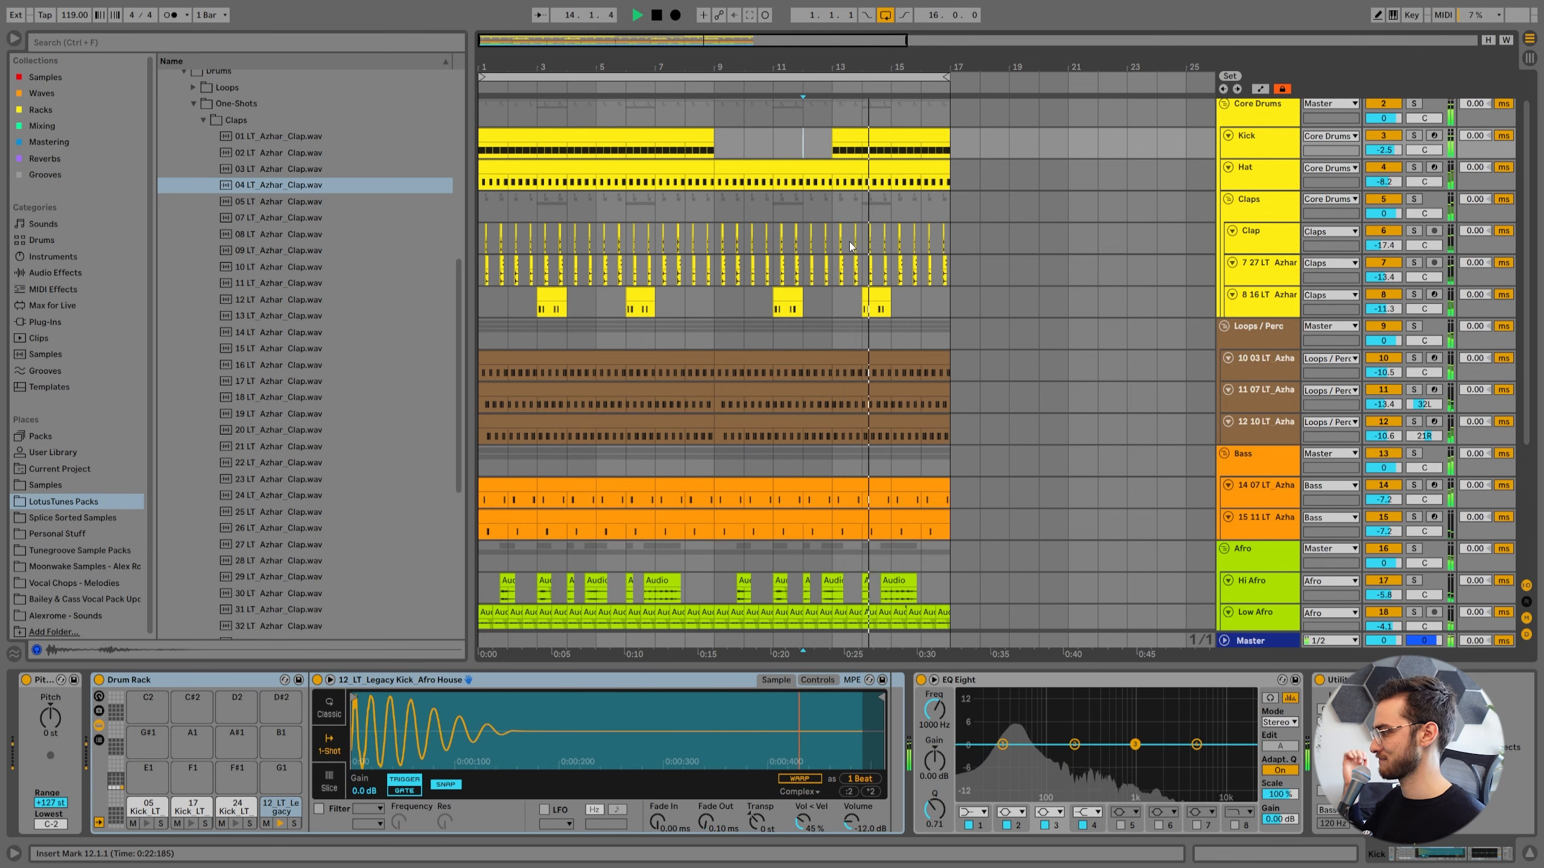
scroll(859, 243, down, 1)
scroll(895, 303, up, 2)
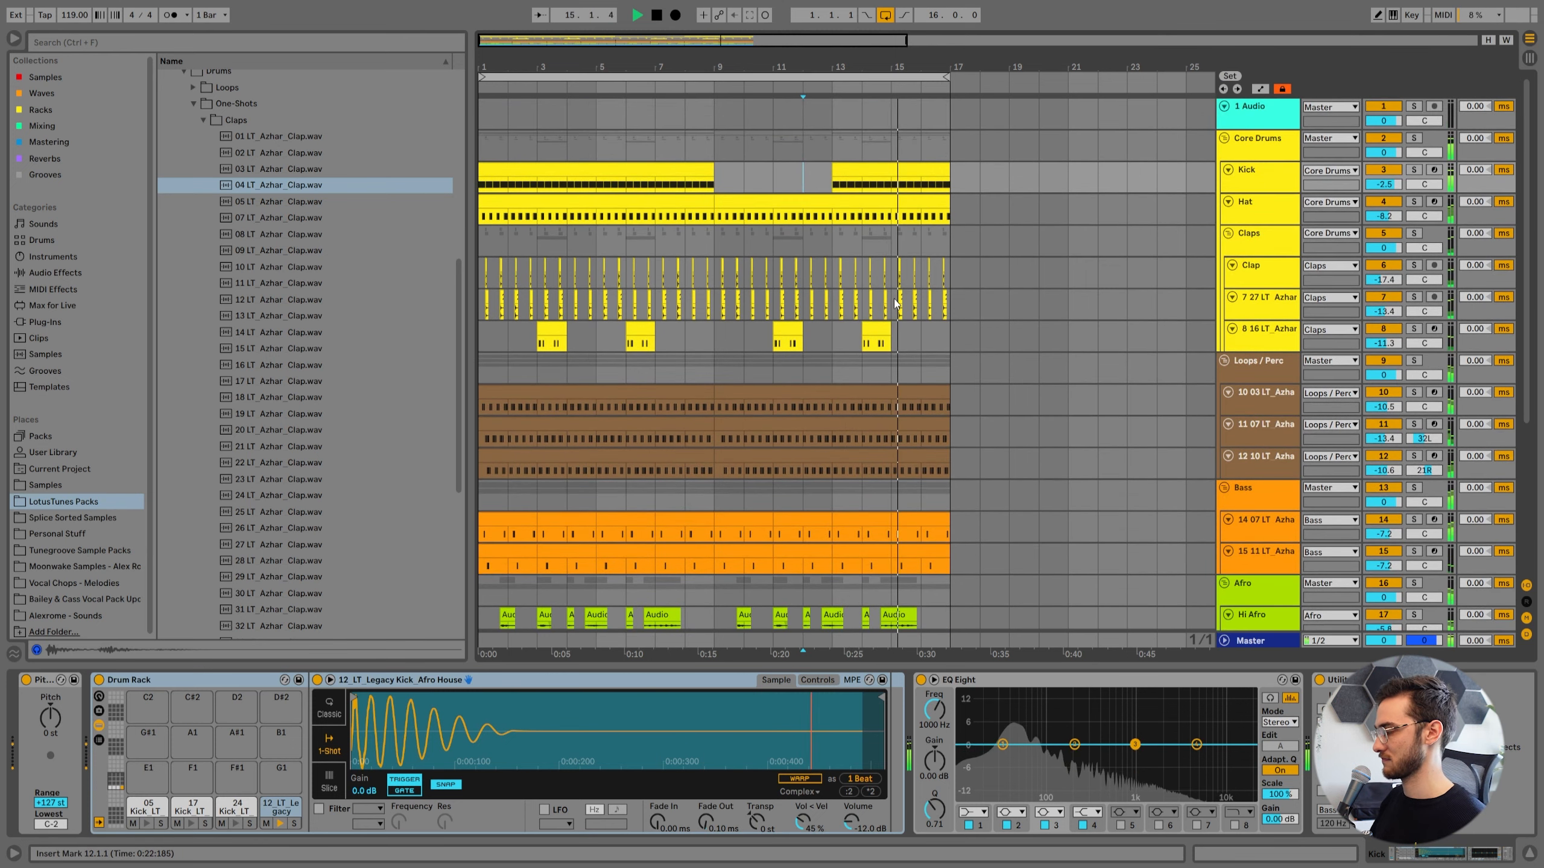